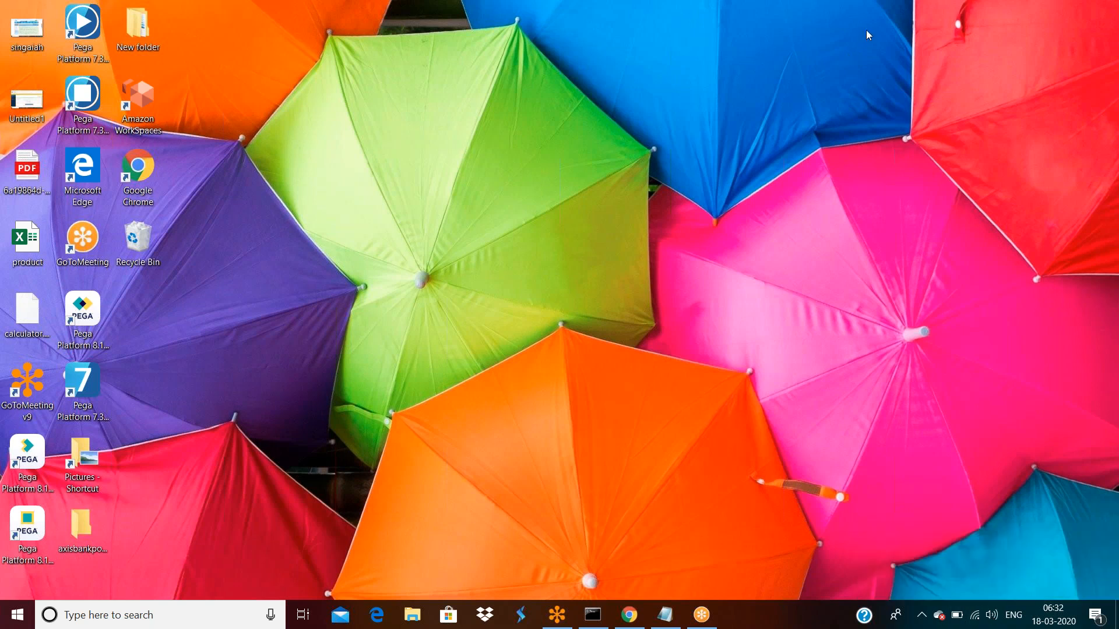
- Bring Chrome back and load the local Pega login page from the 'lo' address suggestion
click(628, 614)
text(lo)
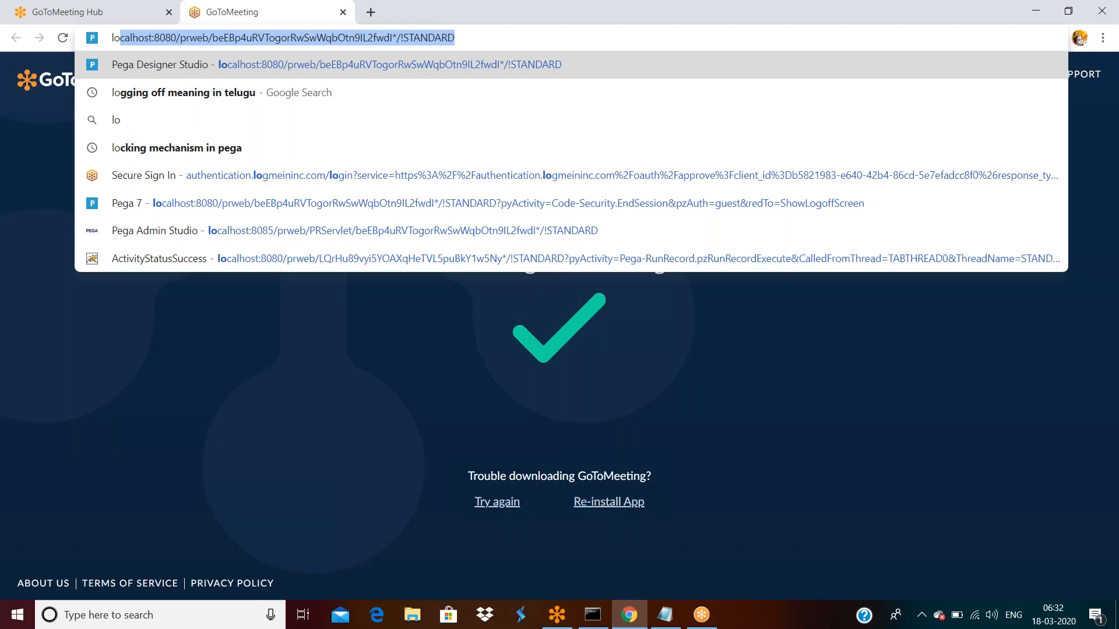
key(Return)
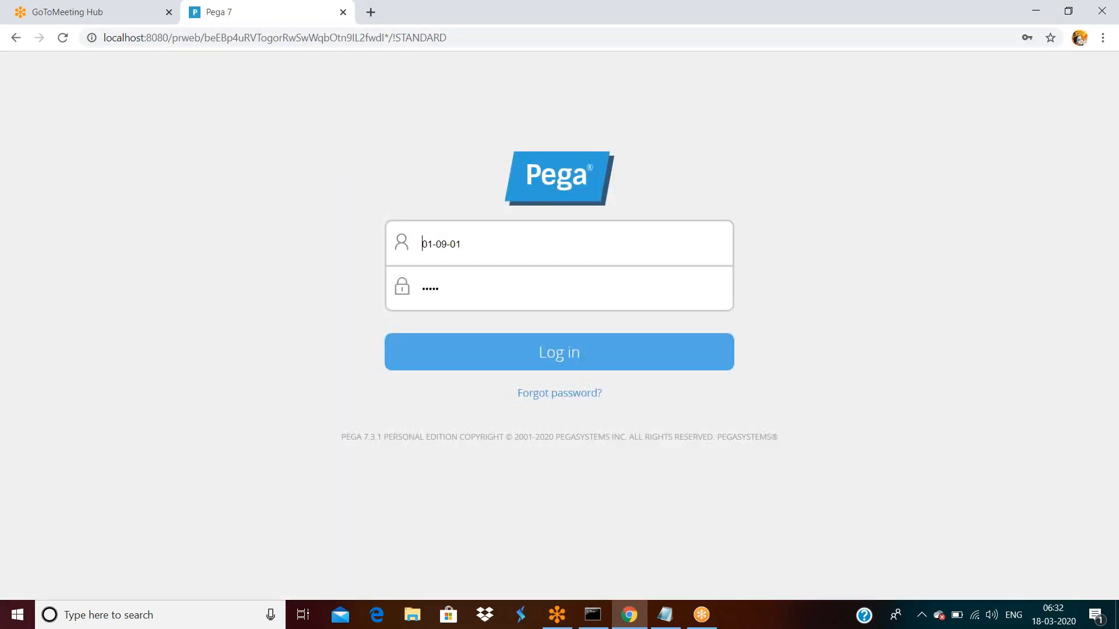
- Sign in with the saved Admin.Tes Testapp administrator credentials
triple_click(493, 251)
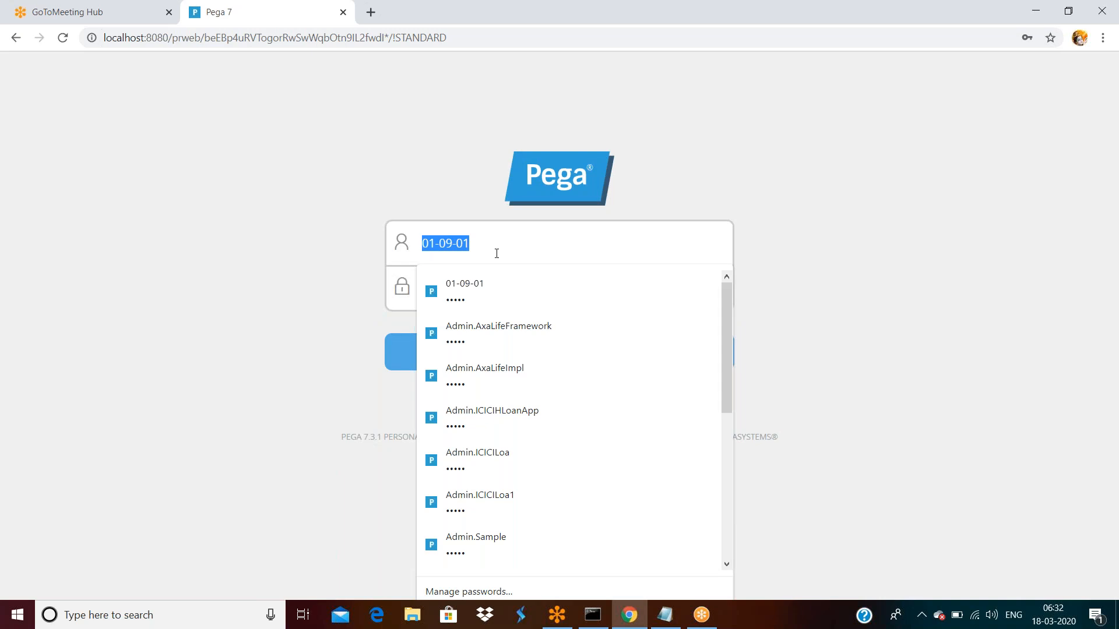
scroll(517, 409, down, 2)
scroll(517, 410, up, 2)
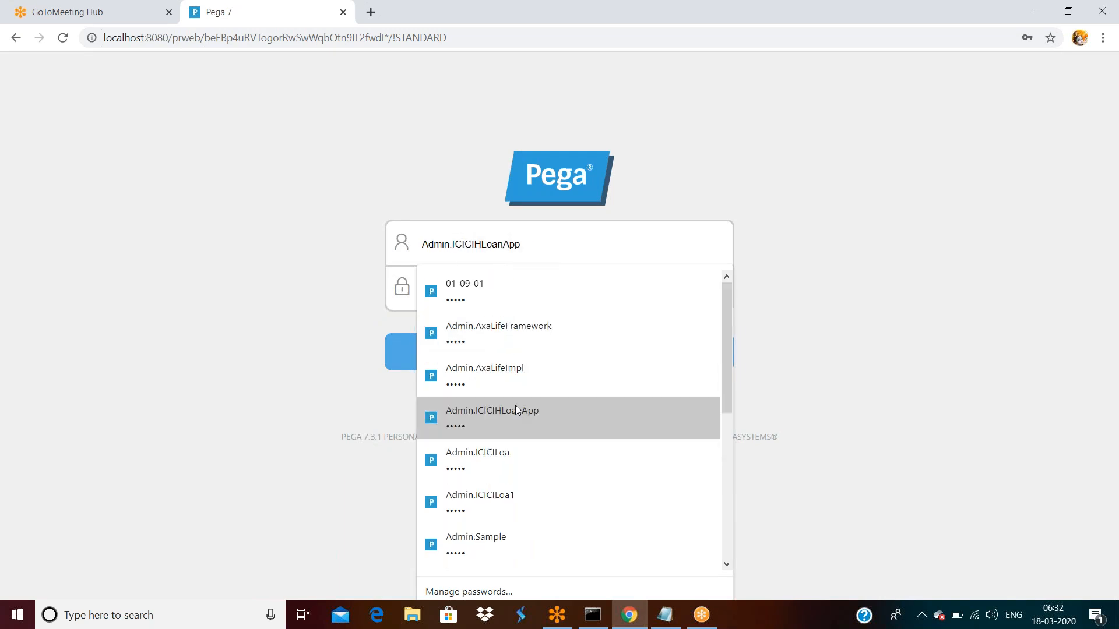
triple_click(492, 240)
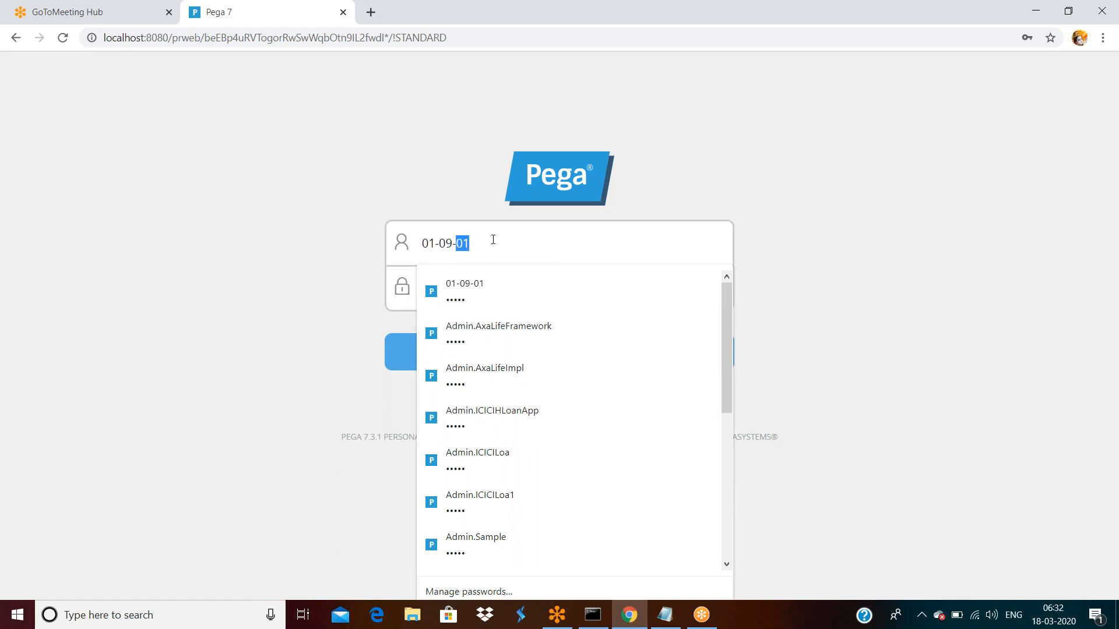
text(Admi)
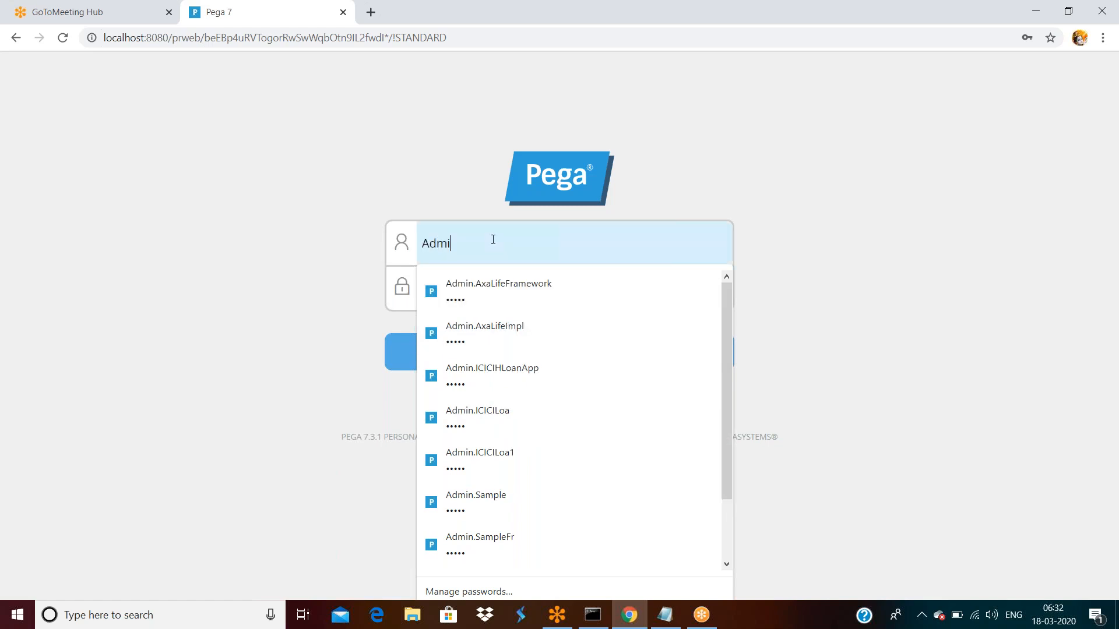
text(n.Tes)
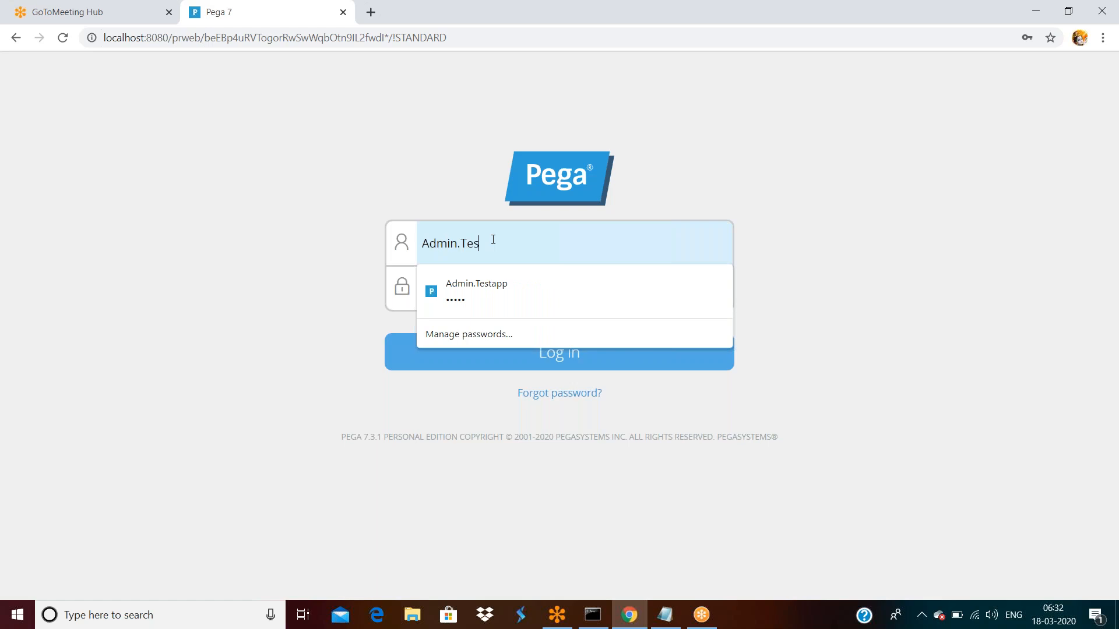
click(487, 279)
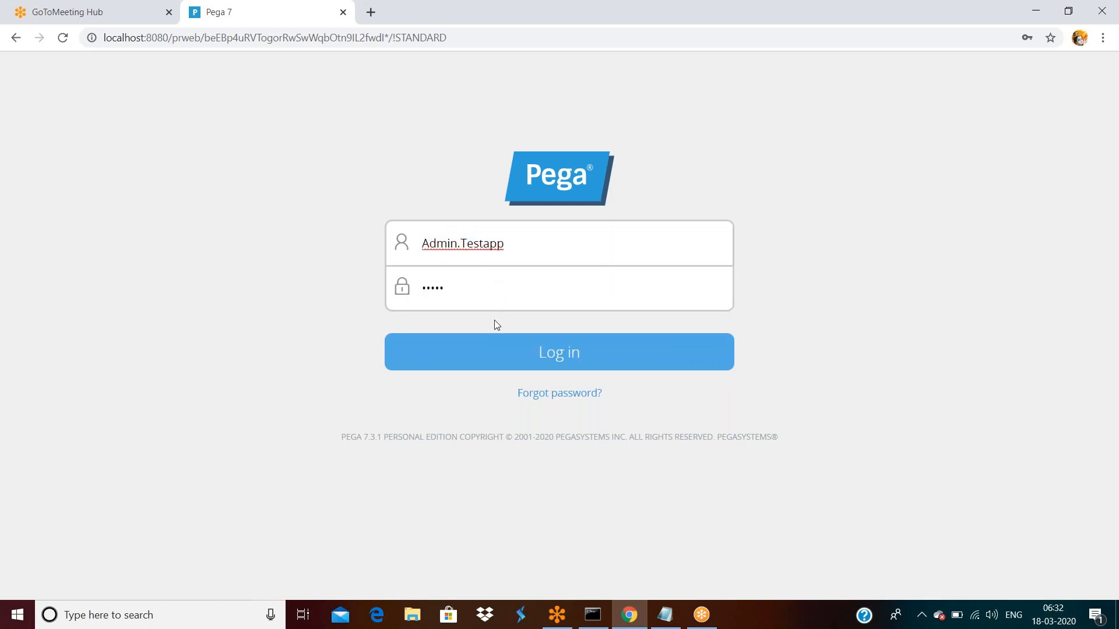
click(496, 346)
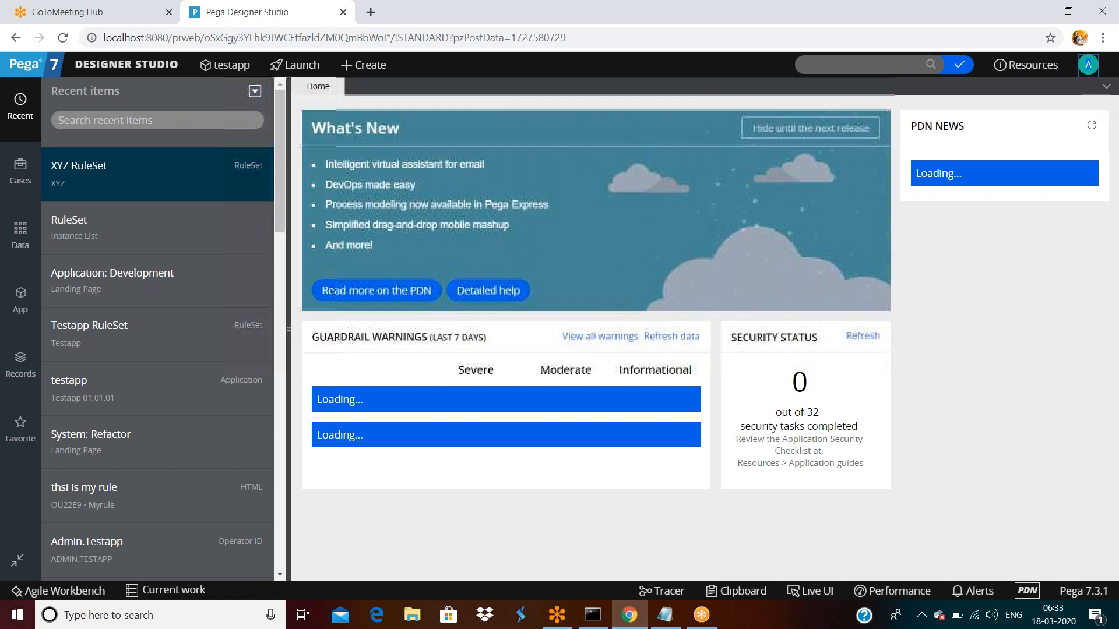
- Log the Testapp administrator off Designer Studio and bring up the saved logins list
click(1089, 68)
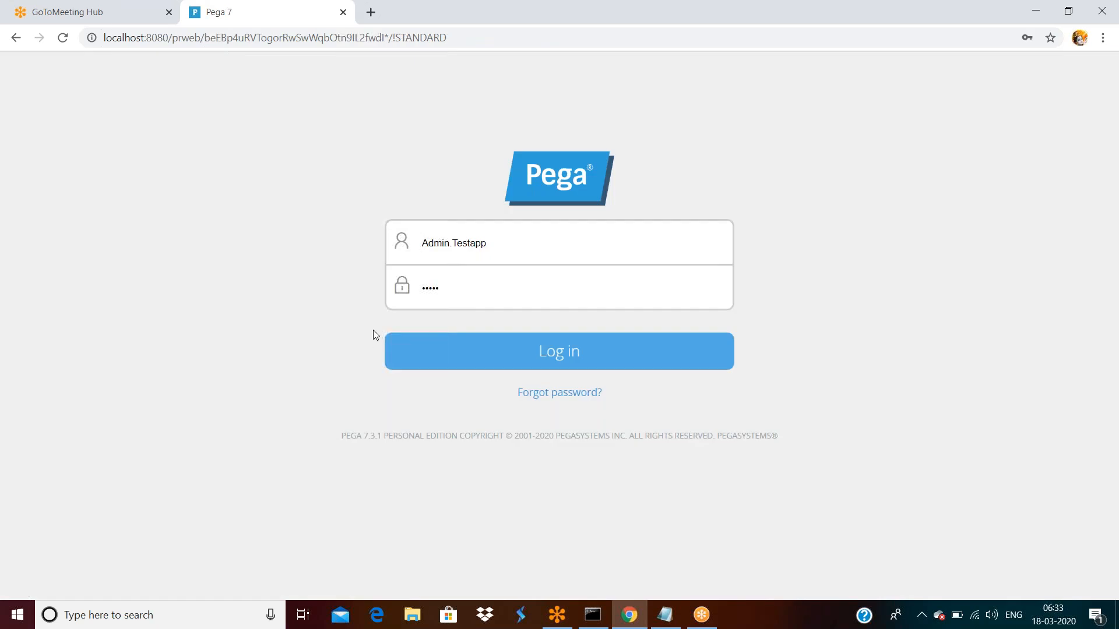
click(495, 242)
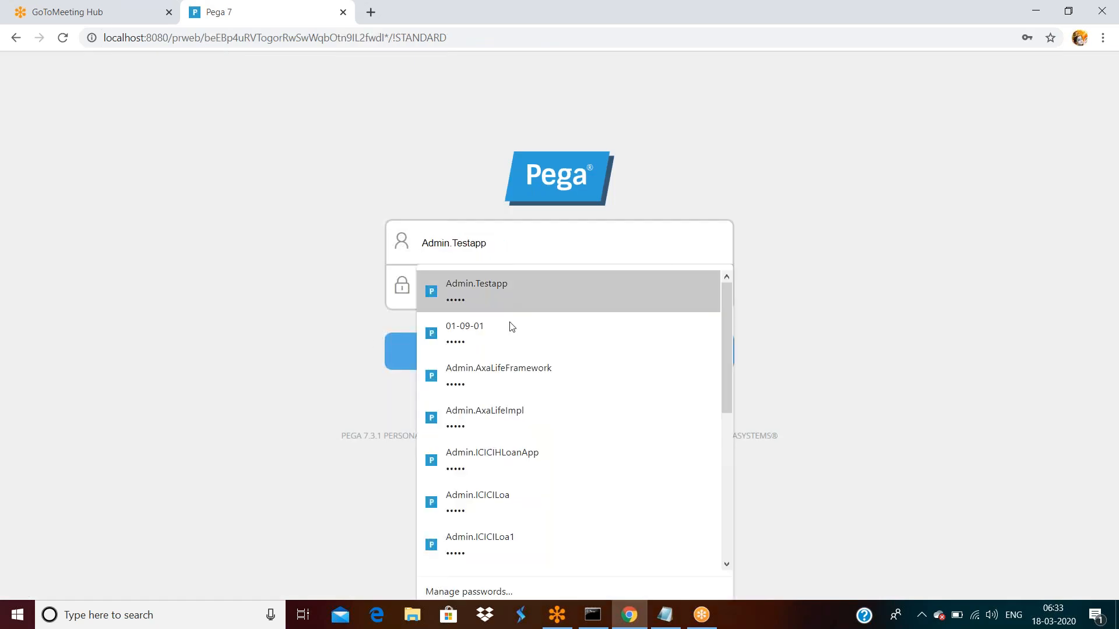
- Sign in with the saved Admin.ICICILoa login and open the Case Manager operator menu
click(494, 499)
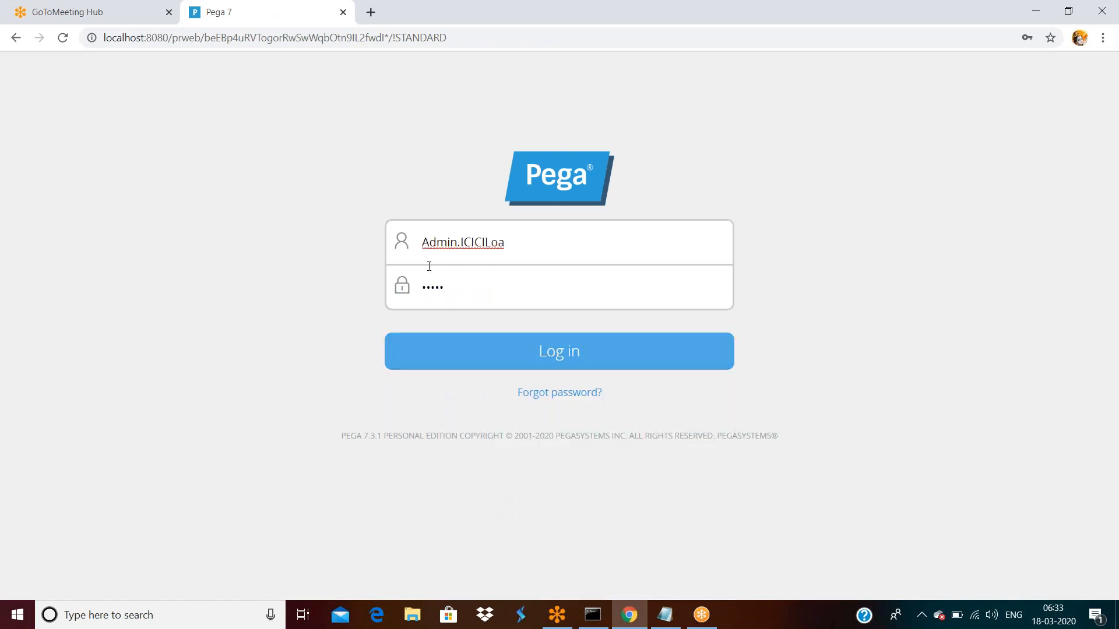
click(491, 359)
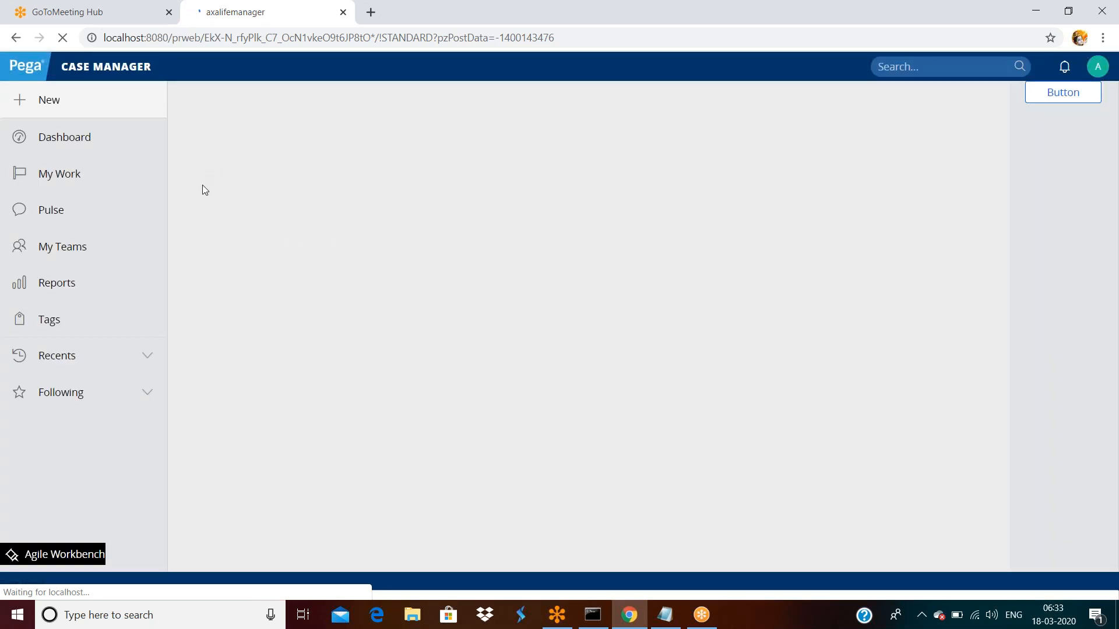
click(1095, 69)
- Log off Case Manager and sign back in with the sample operator's saved login
click(993, 218)
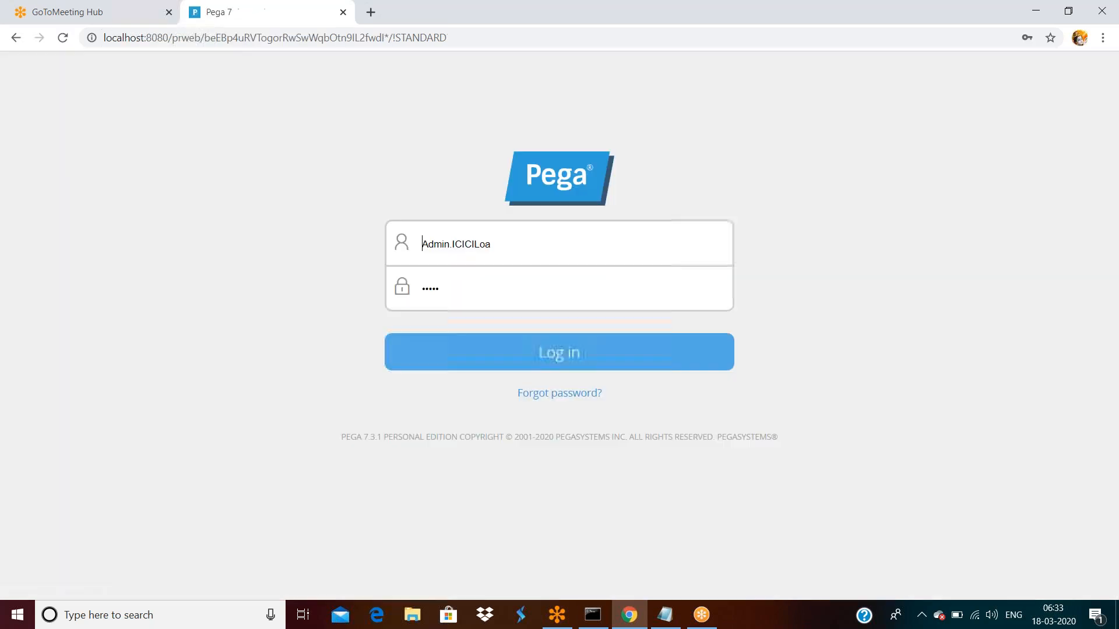
double_click(528, 247)
scroll(549, 394, down, 3)
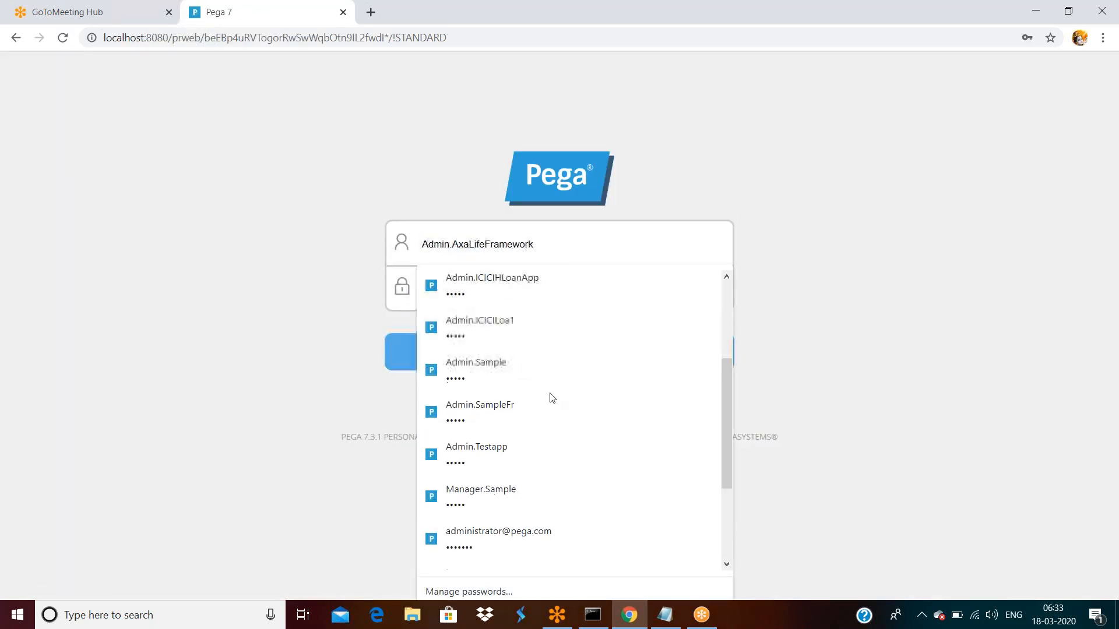
scroll(541, 425, down, 2)
scroll(537, 437, down, 2)
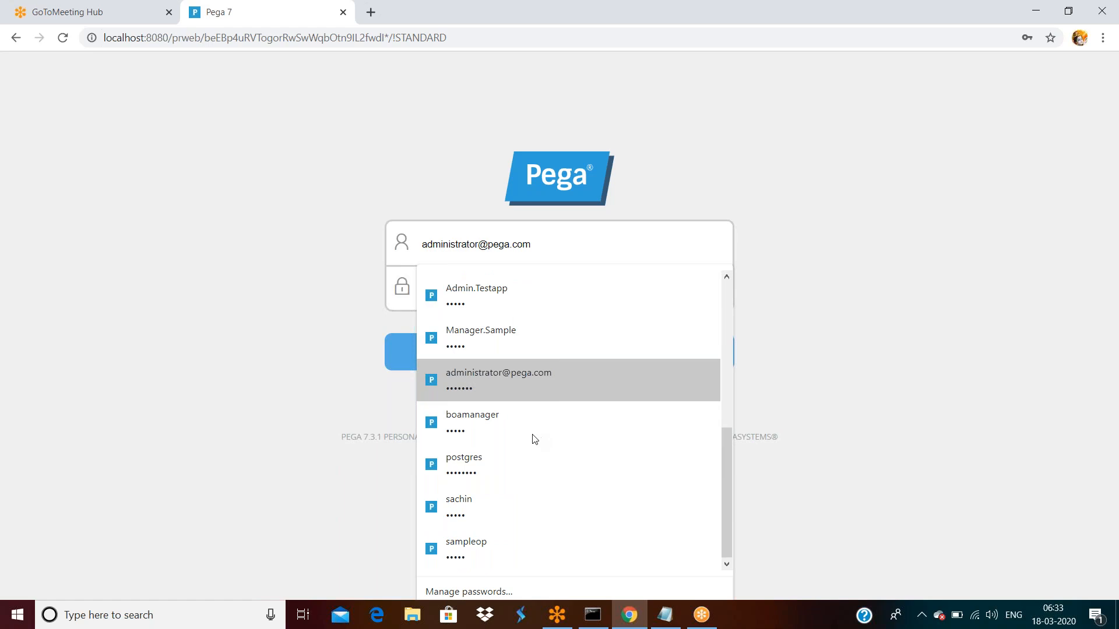
click(471, 548)
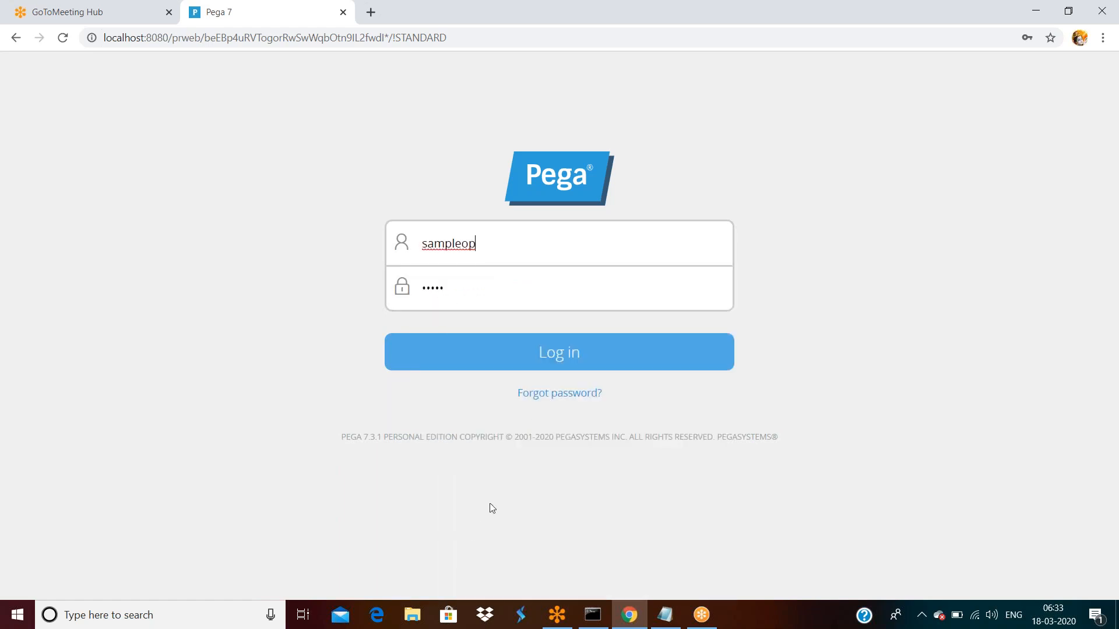
double_click(560, 356)
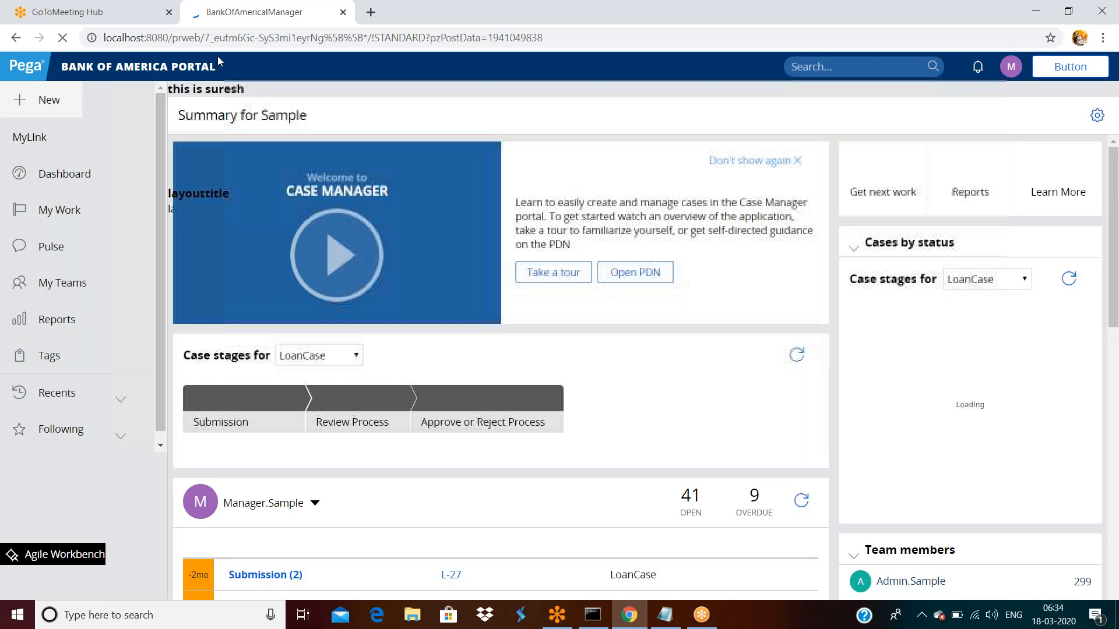
- Log the sample operator off the Bank of America Portal from the avatar menu
click(1010, 68)
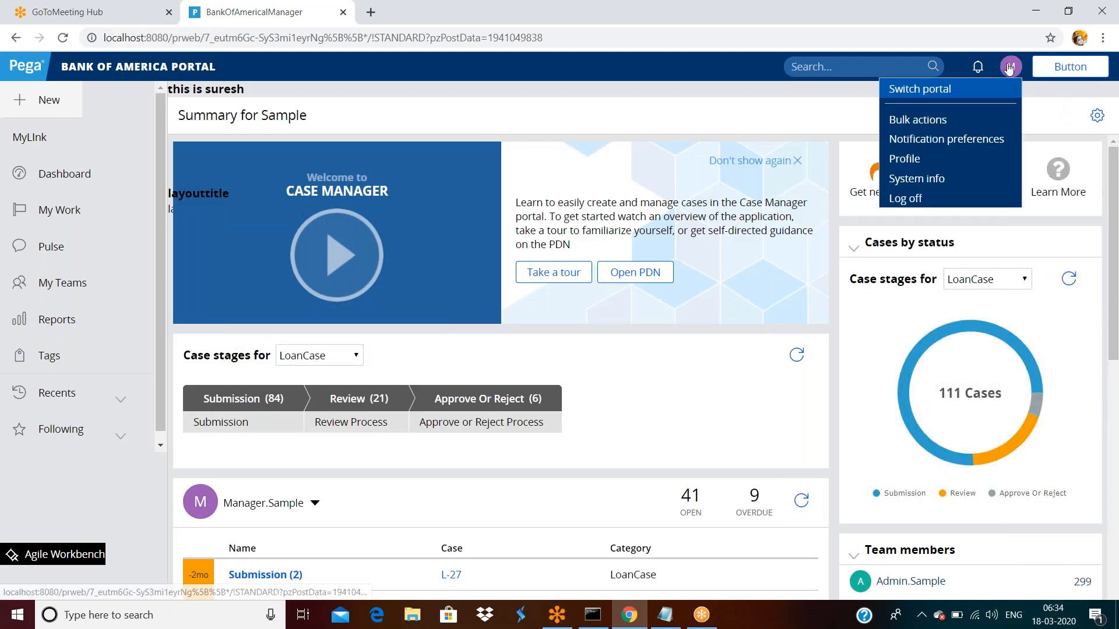
click(921, 200)
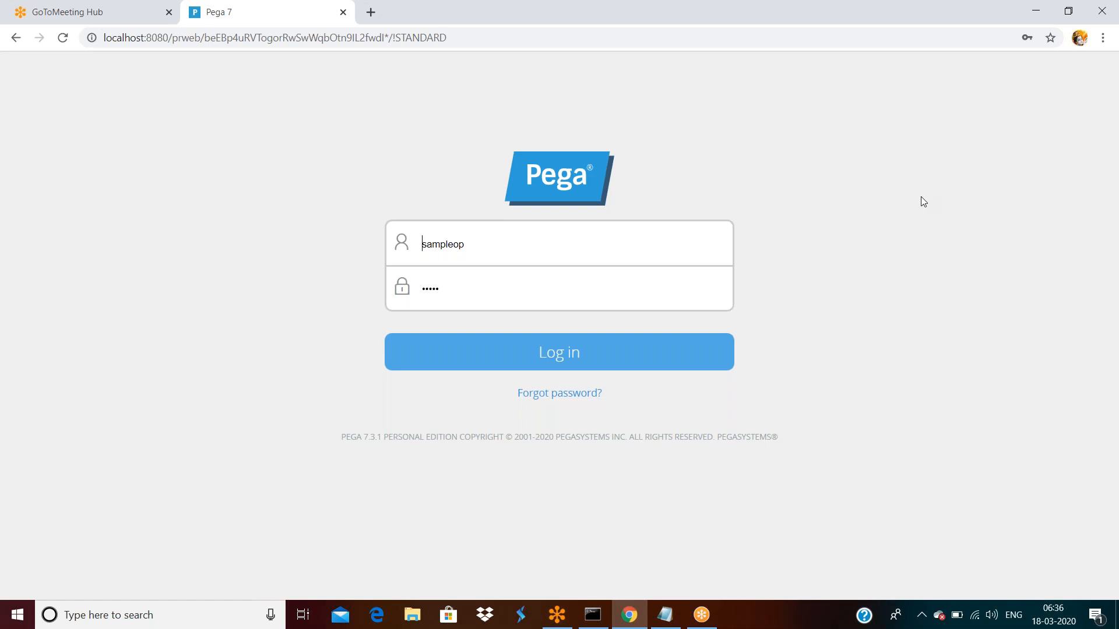
- Type 'only one operatro can access the one application' in a blank Notepad note
click(669, 618)
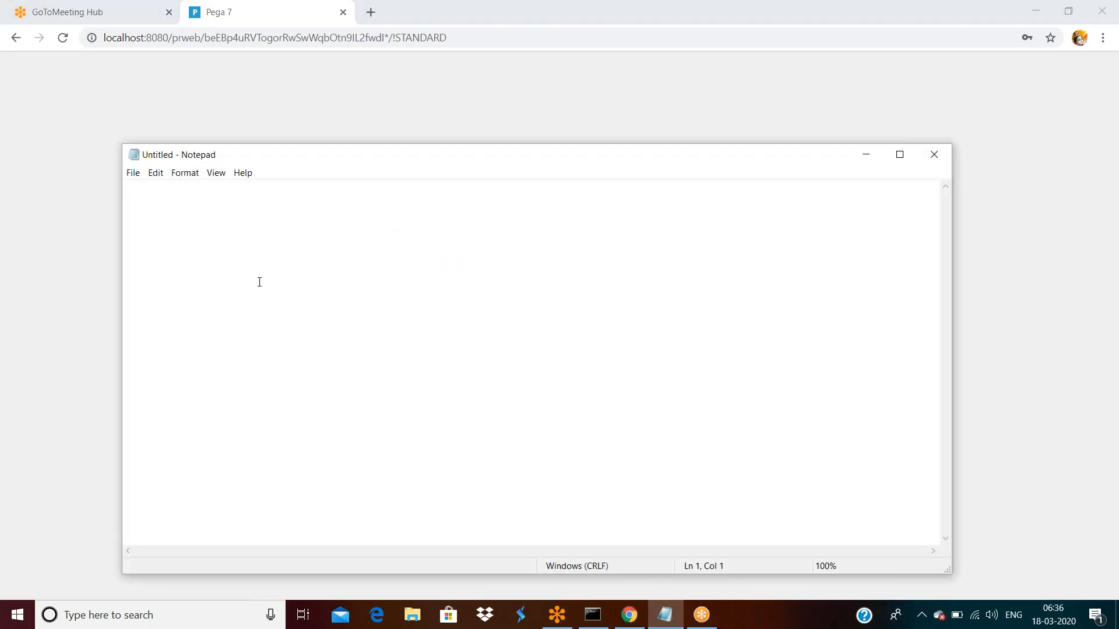
text(only one operatro can access)
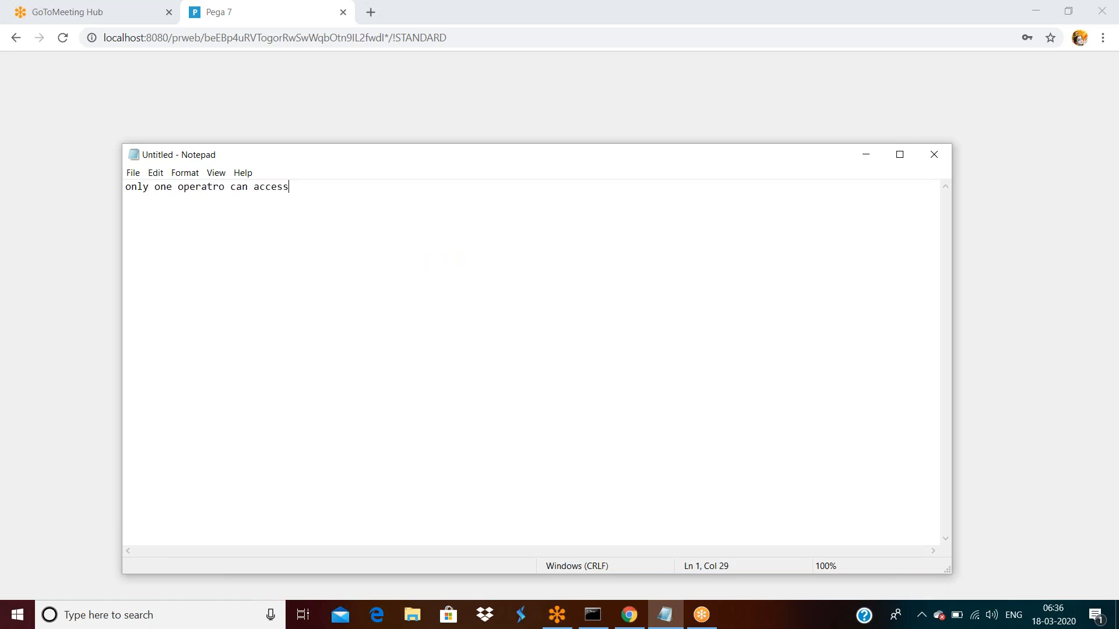
text( the one application)
key(Return)
key(Return)
key(Return)
- Add lines A, B and 'C--------------------Applicatioc' below the sentence
text(A)
key(Return)
key(Return)
key(Return)
text(B)
key(Return)
key(Return)
key(Return)
text(C)
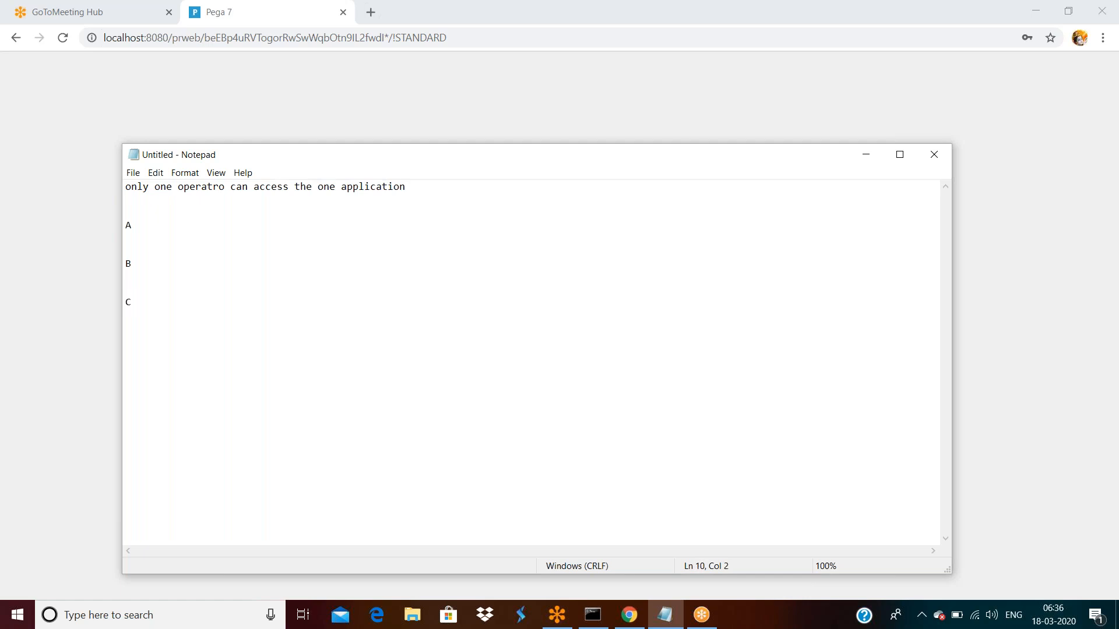
text(--------------------)
text(Applicatio)
text(n)
key(BackSpace)
text(c)
key(Up)
key(Up)
key(Up)
key(Up)
key(Up)
key(Up)
key(Up)
click(875, 22)
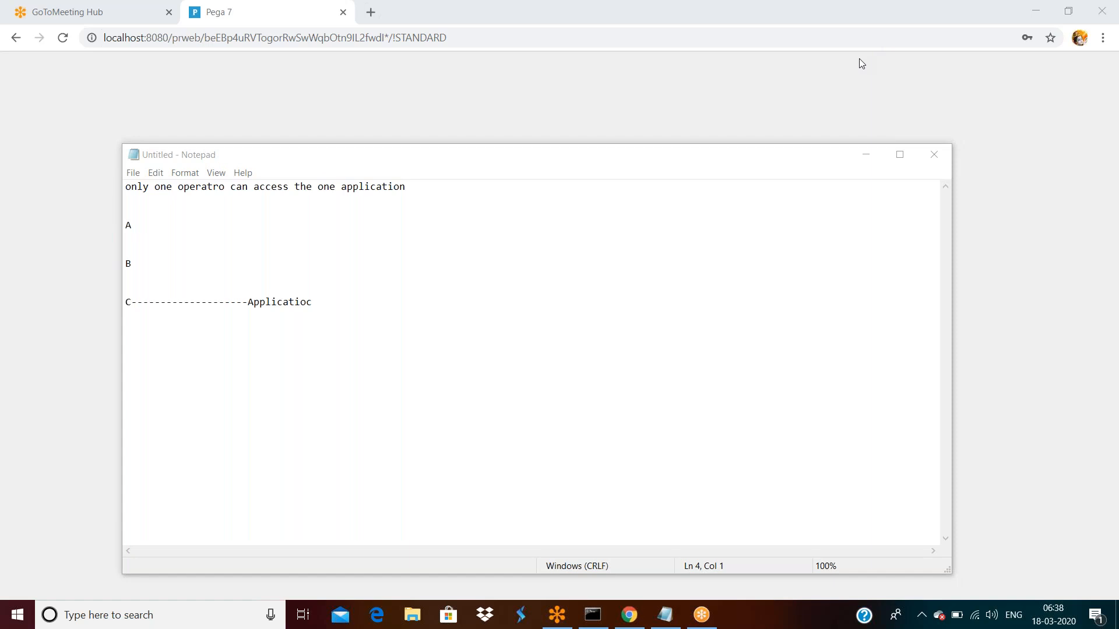
click(334, 306)
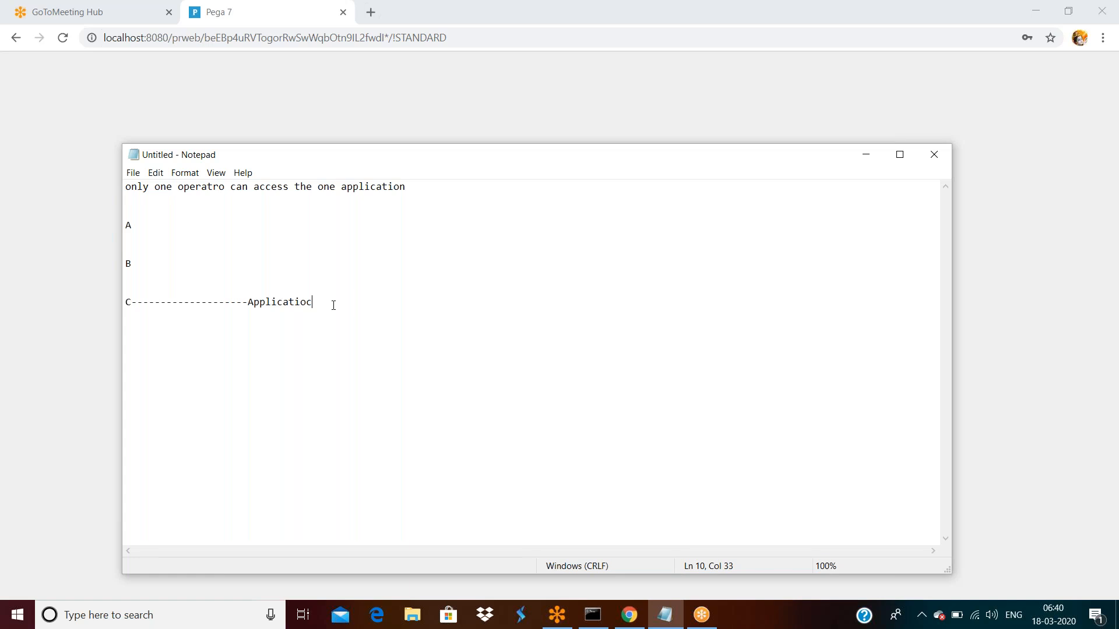
- Switch to the Chrome window holding the sample operator's login page
click(274, 100)
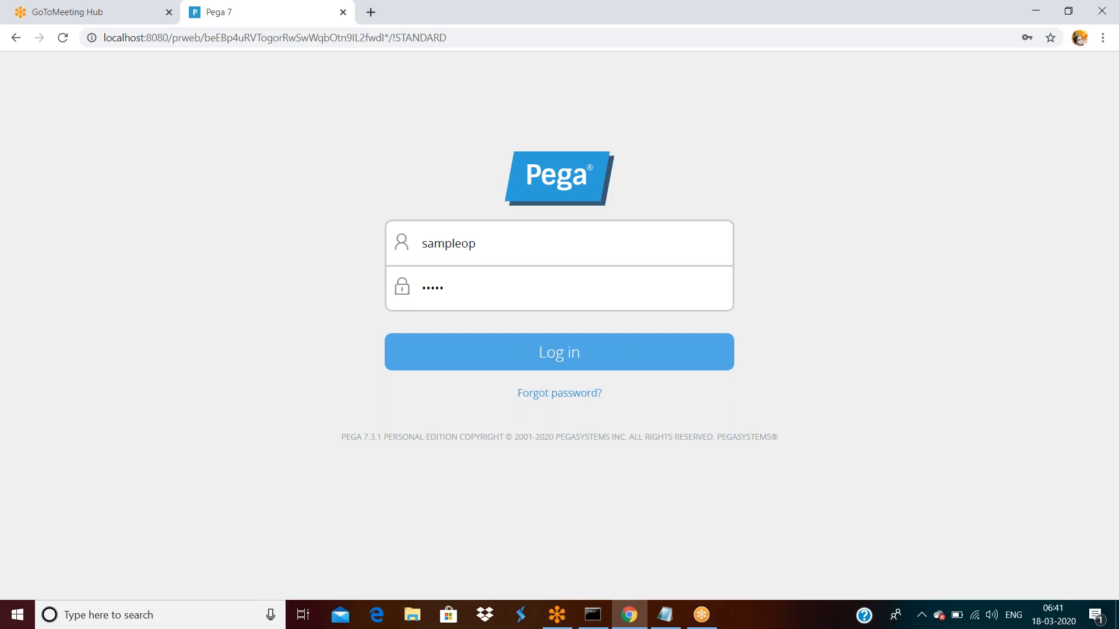
- Replace the username with the saved Admin.T Testapp administrator login and sign in
double_click(474, 242)
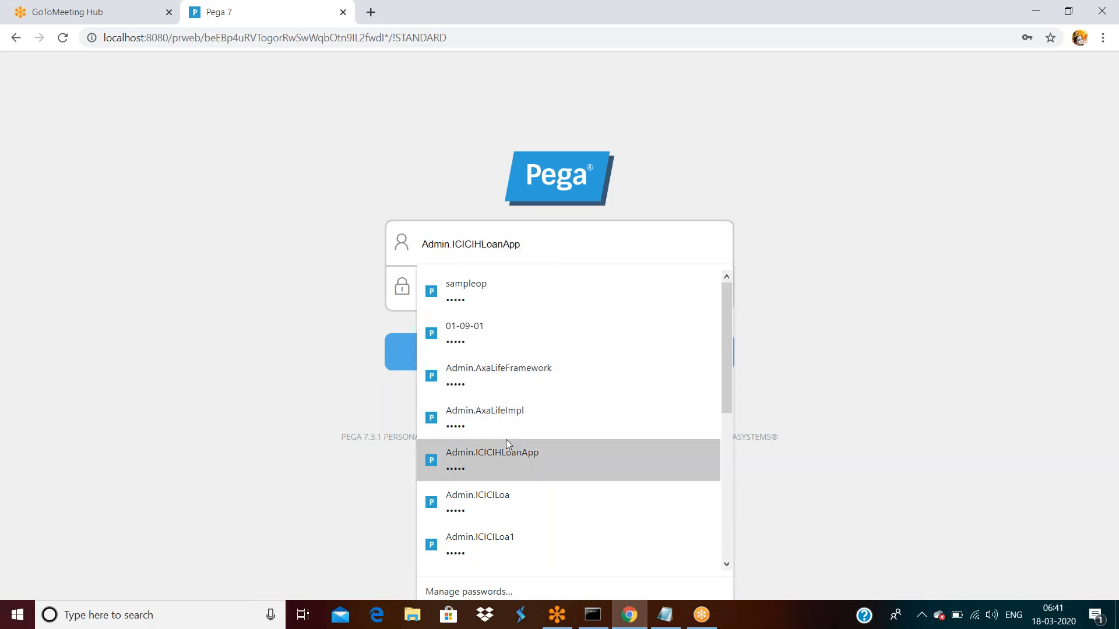
text(Admin)
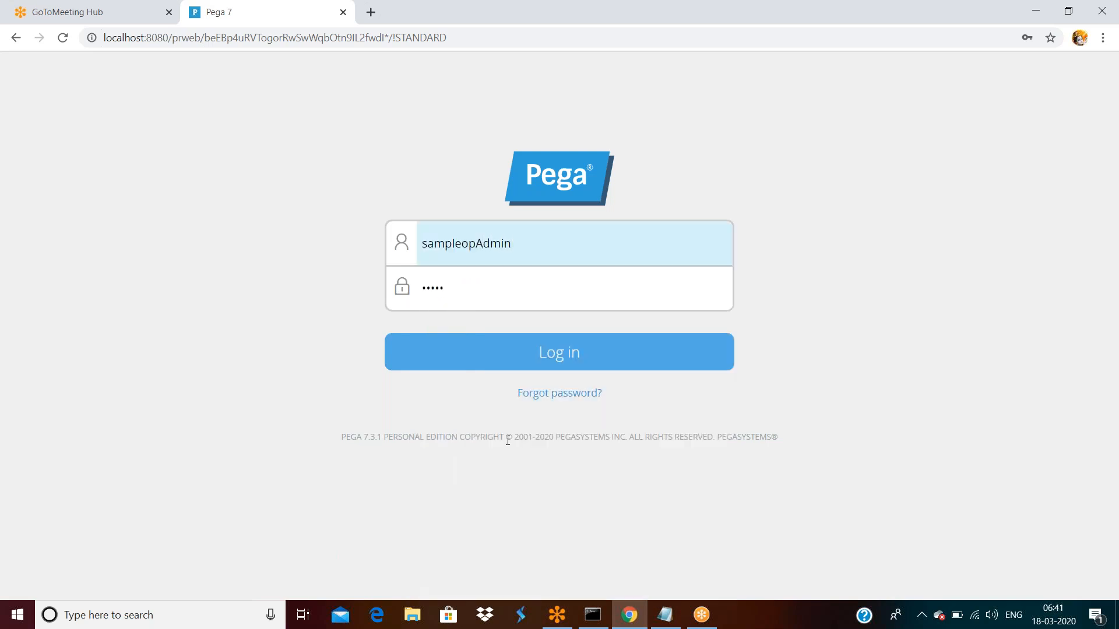
triple_click(507, 438)
double_click(532, 250)
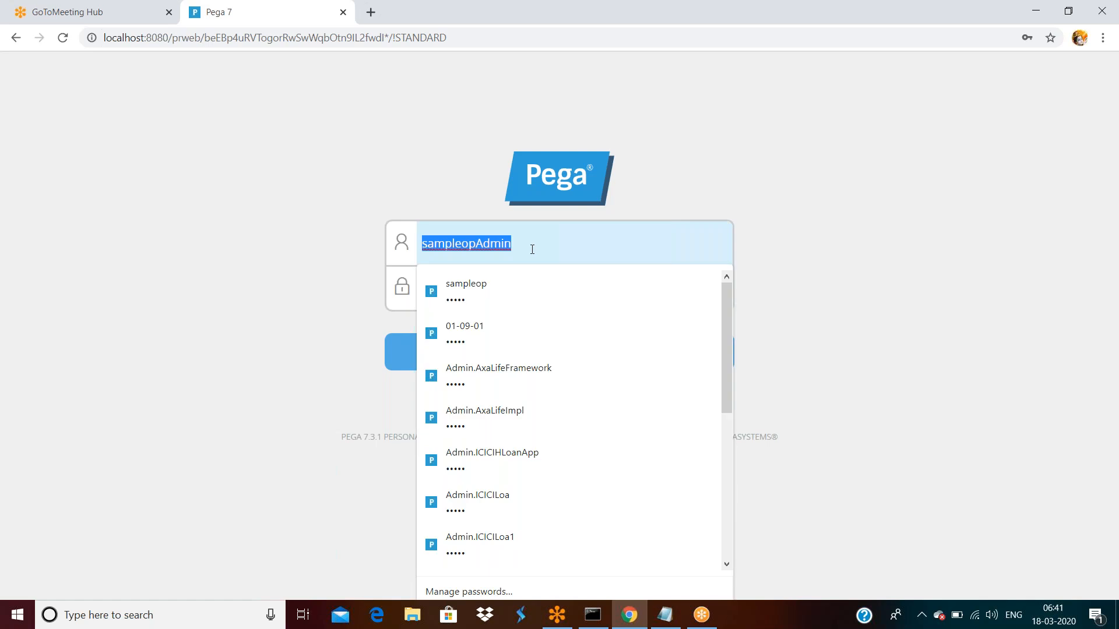
text(Admin.Testapp)
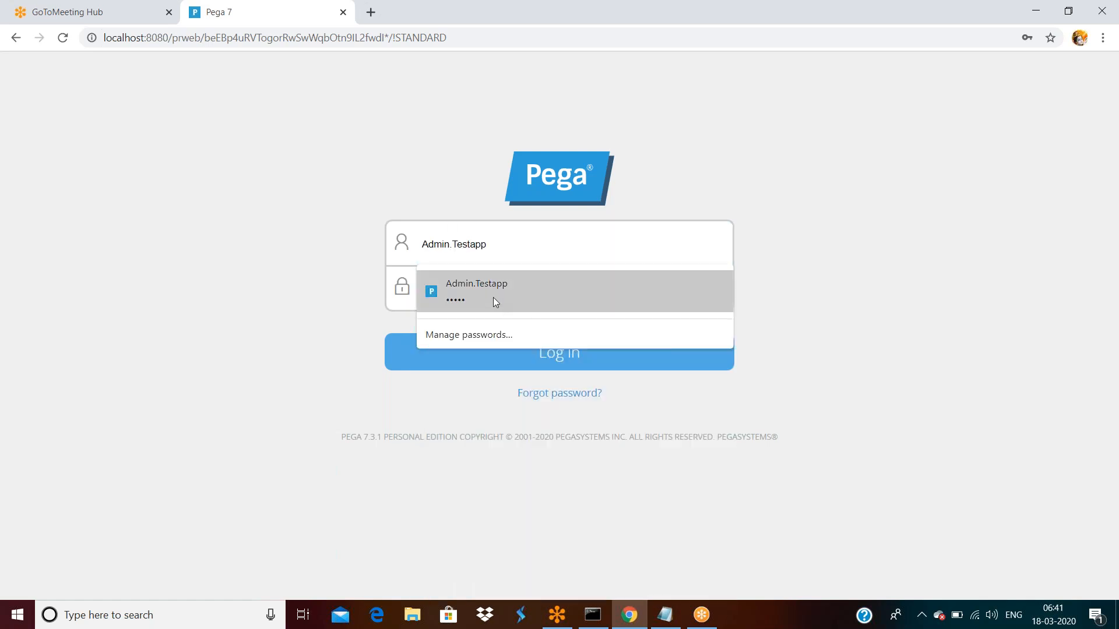
click(493, 294)
click(505, 356)
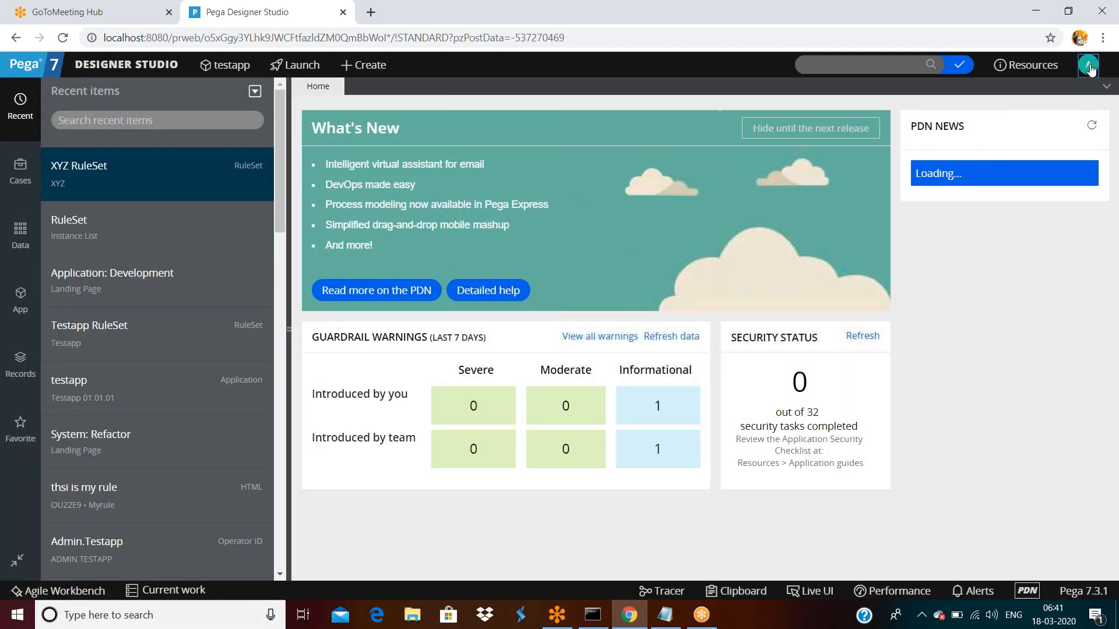
click(1088, 66)
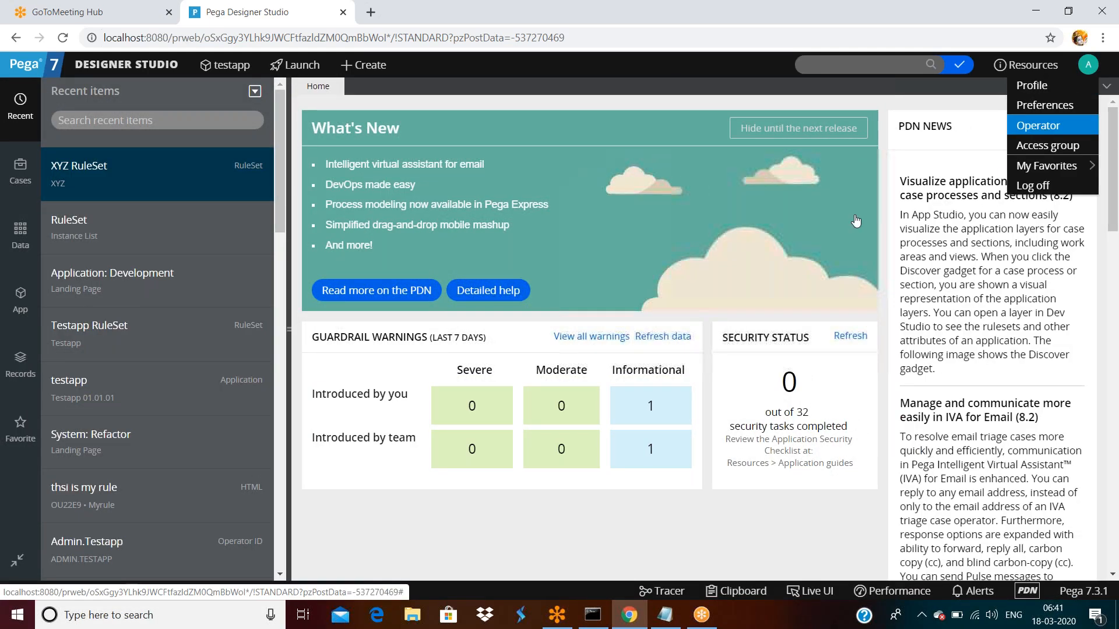
click(1042, 129)
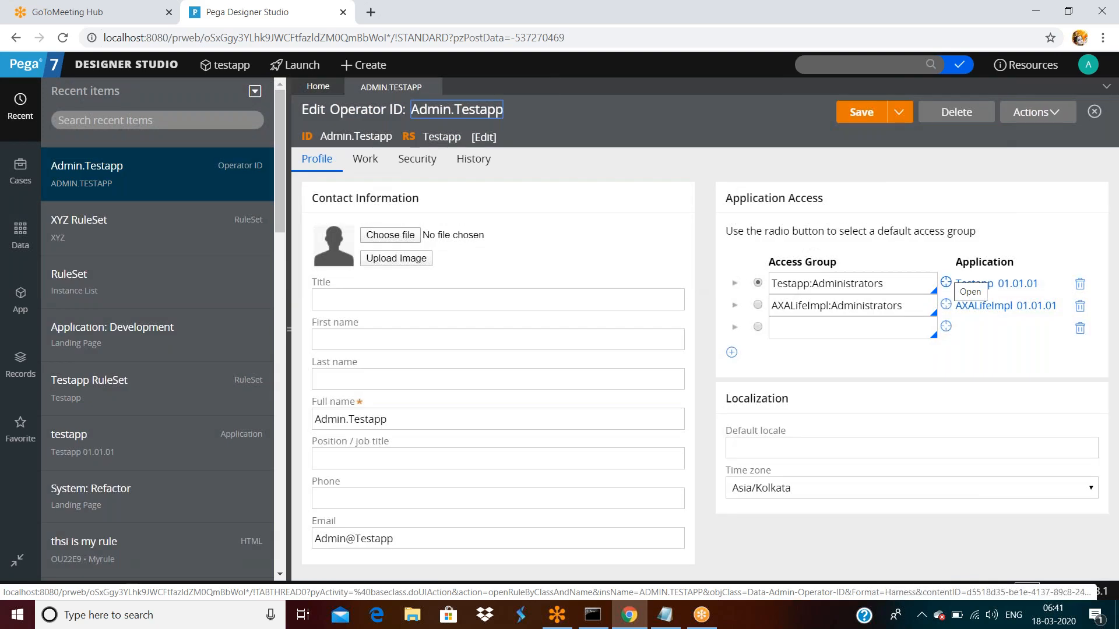
click(1081, 287)
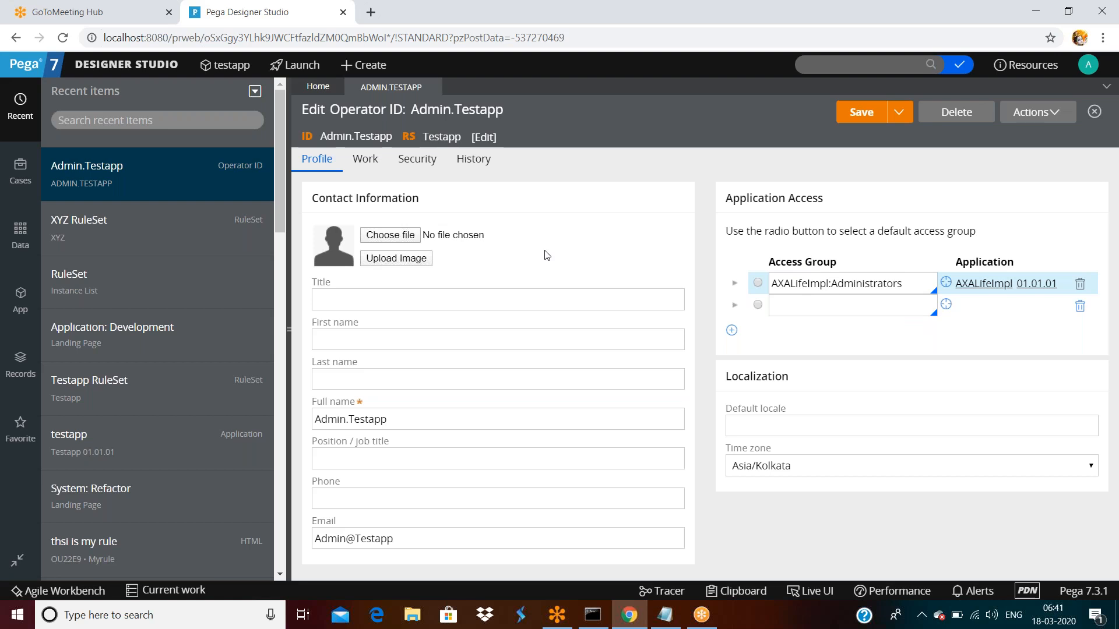
click(431, 87)
click(874, 373)
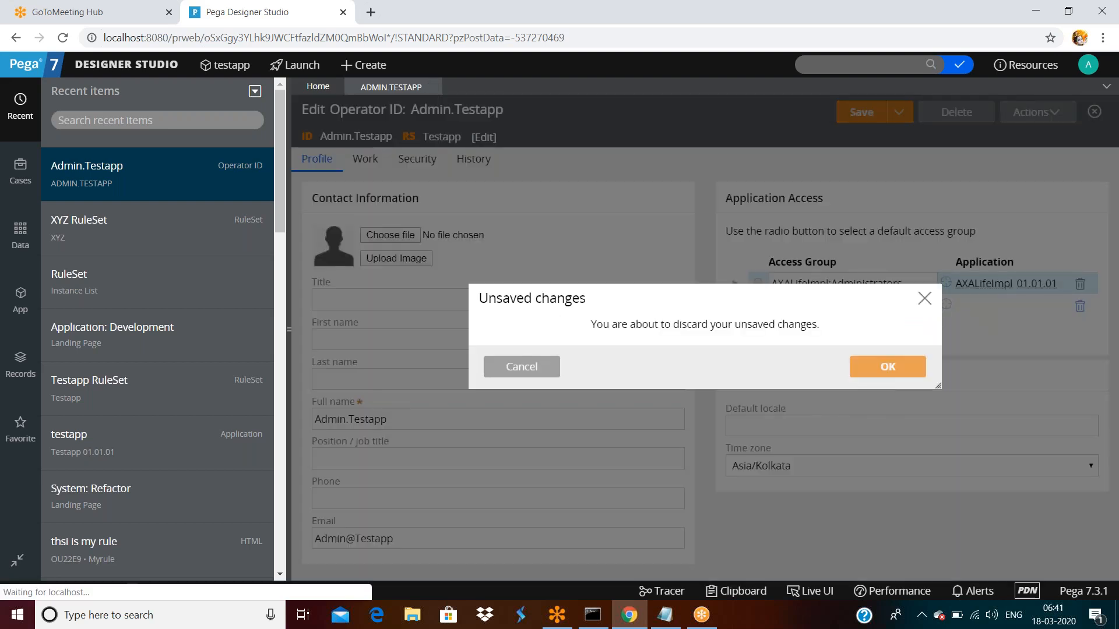
click(1087, 66)
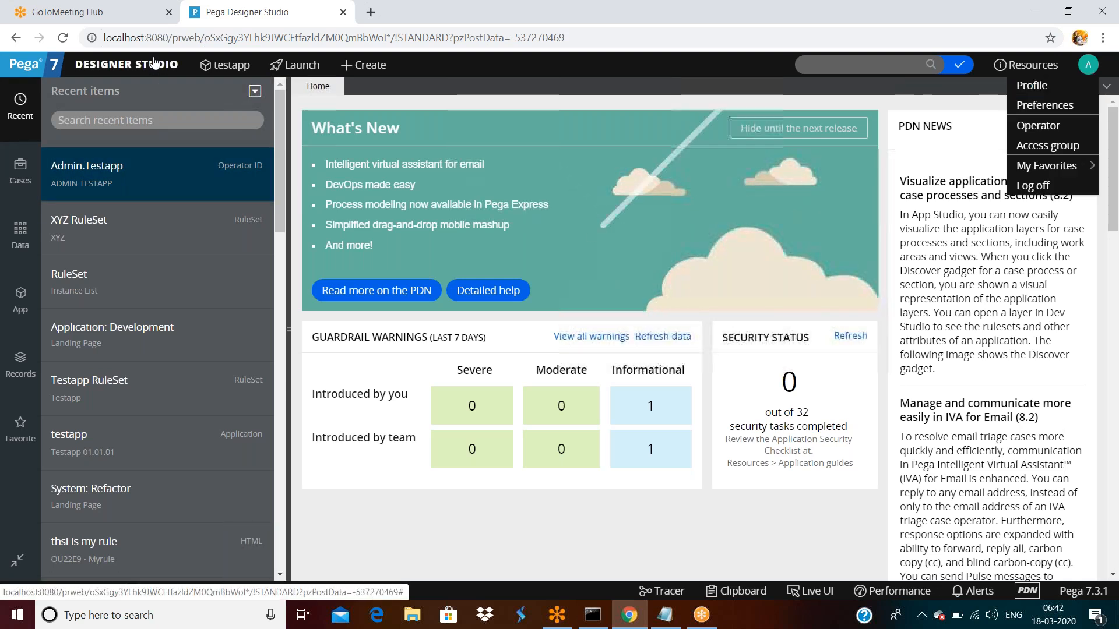
- Open the Org & Security > Organization > Operators list and scroll through it
click(126, 64)
mouse_move(105, 240)
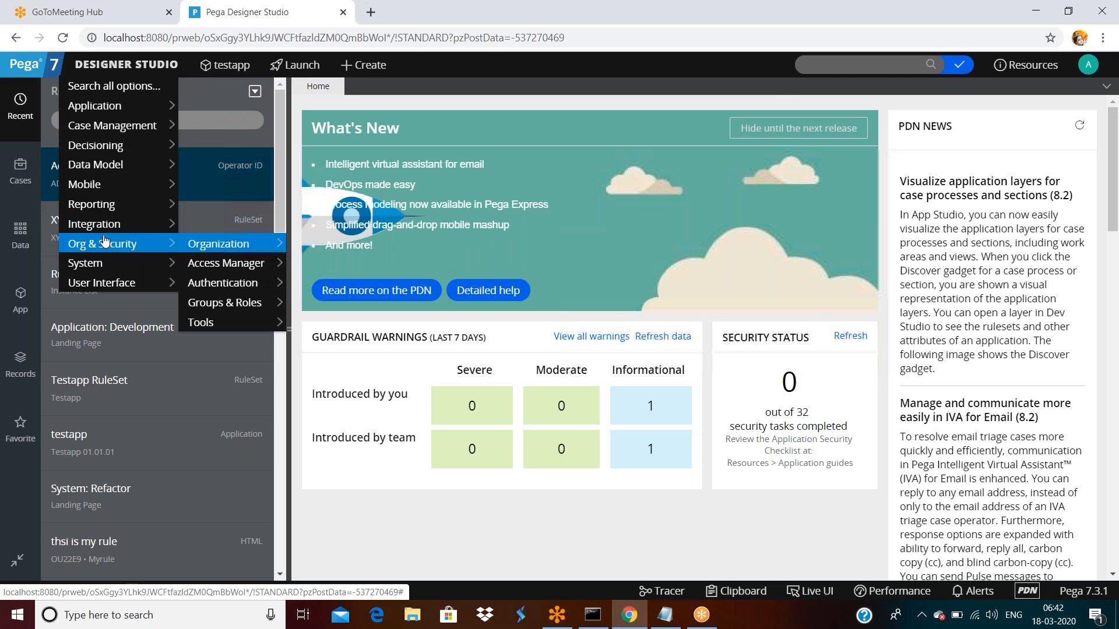
mouse_move(222, 245)
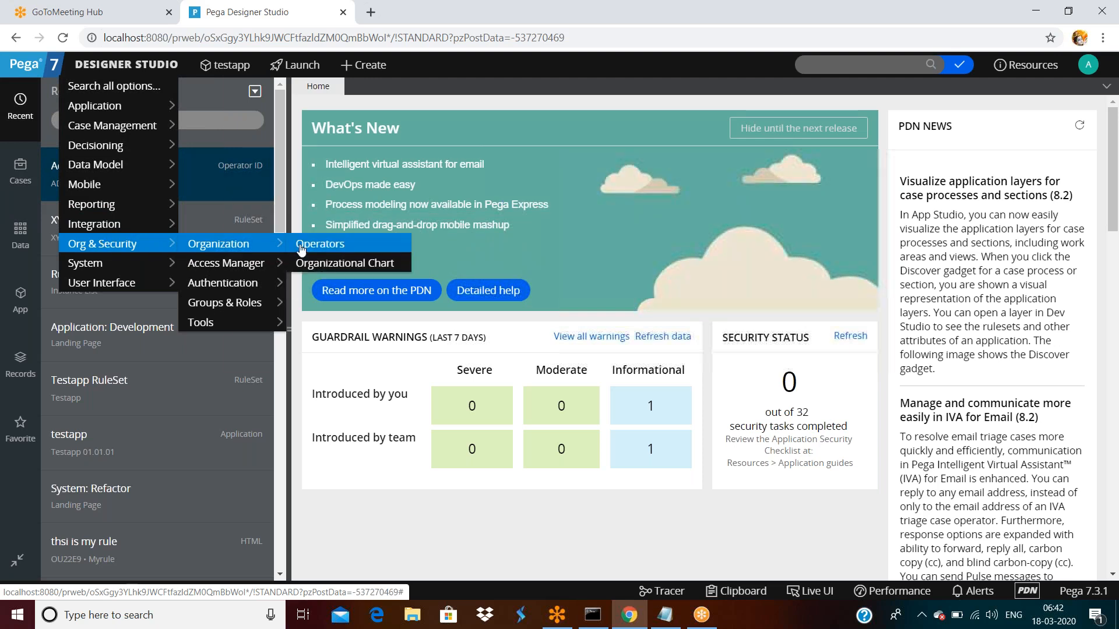
click(320, 244)
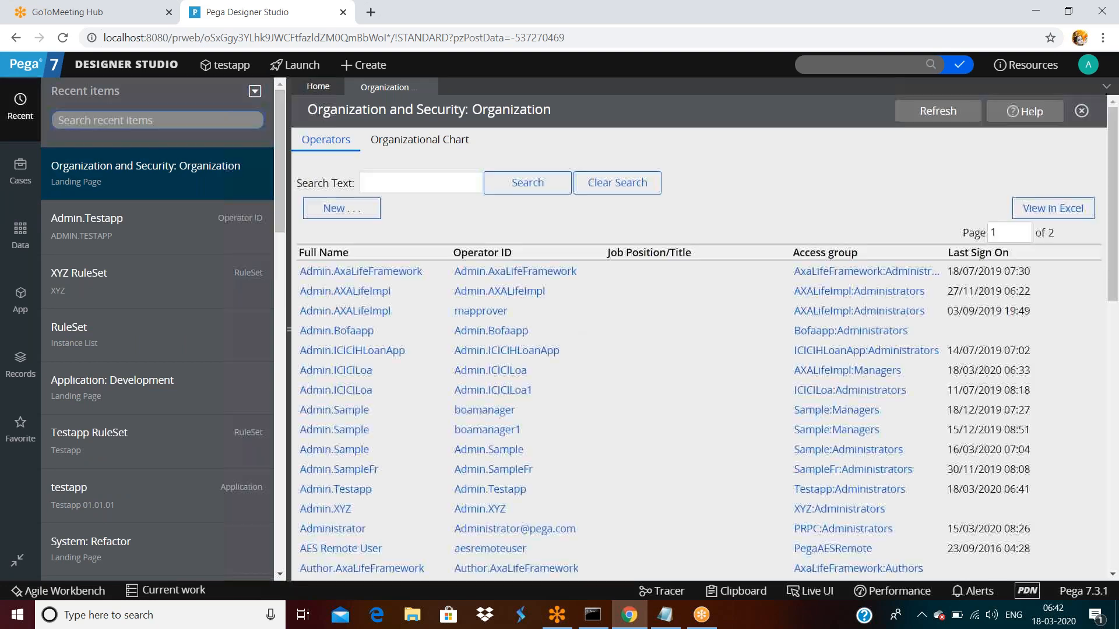
scroll(430, 307, down, 3)
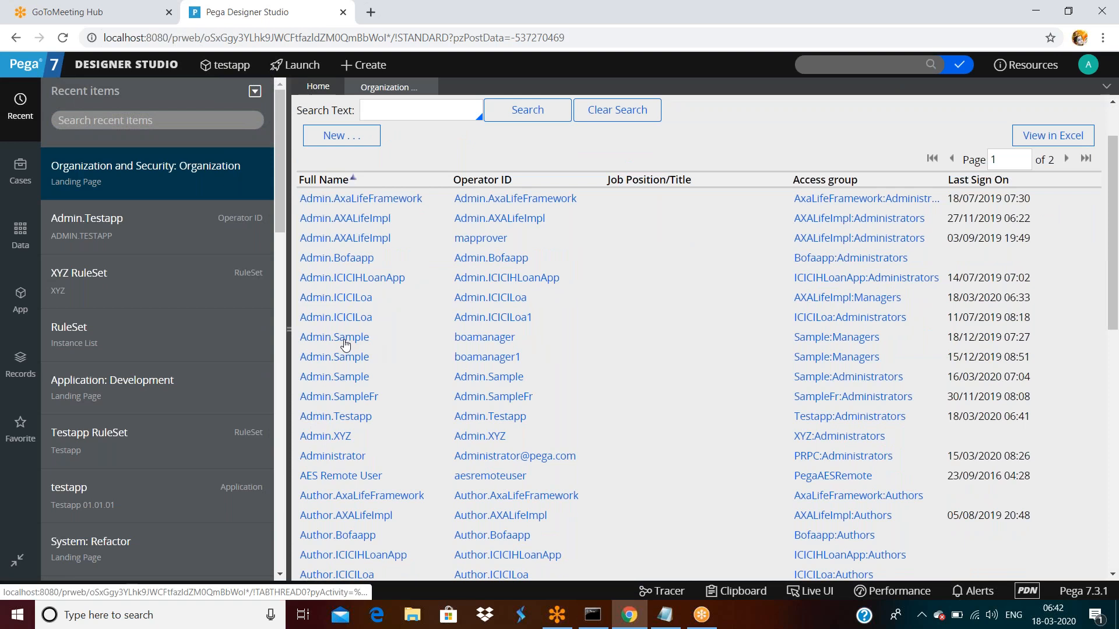
scroll(396, 336, down, 6)
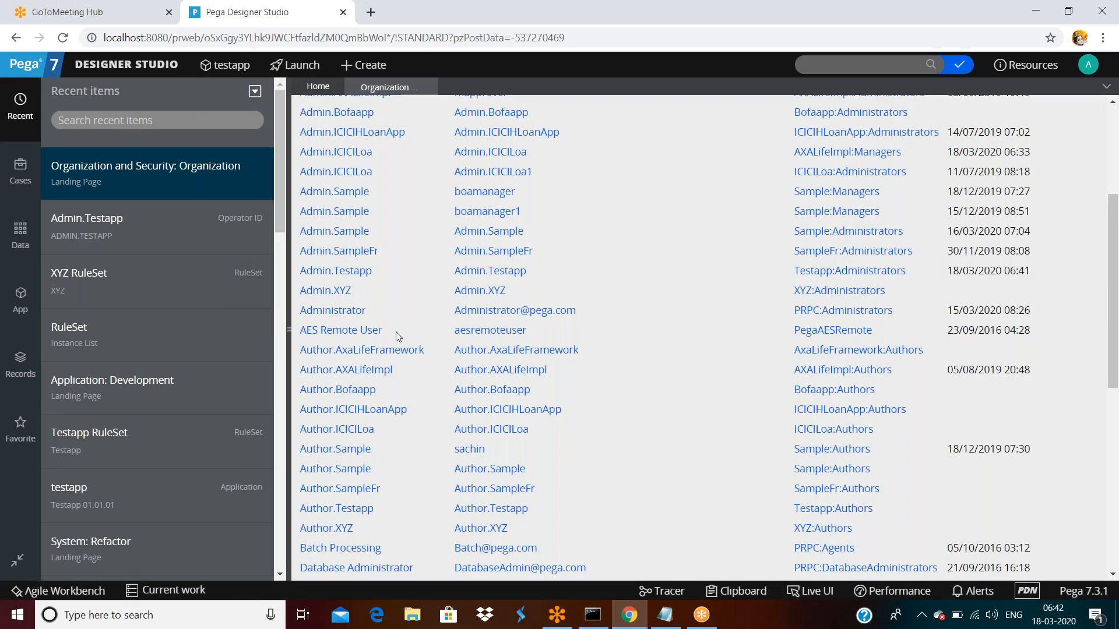
- Open the AXALifeImpl author's operator record, then return to the Operators list
click(364, 372)
click(376, 87)
scroll(411, 408, down, 4)
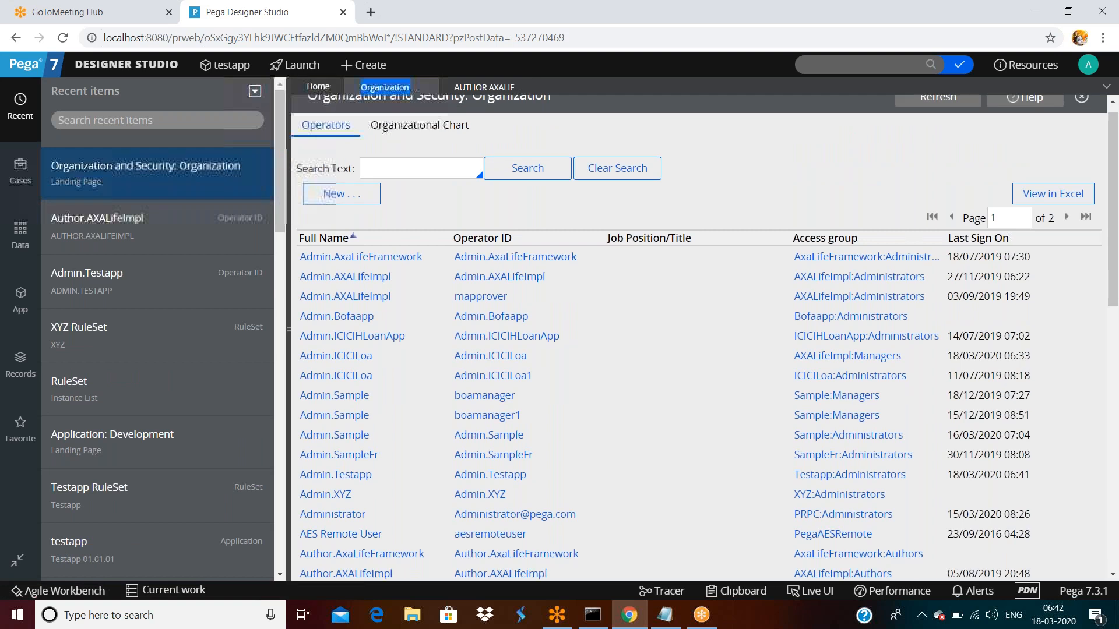
scroll(411, 411, down, 1)
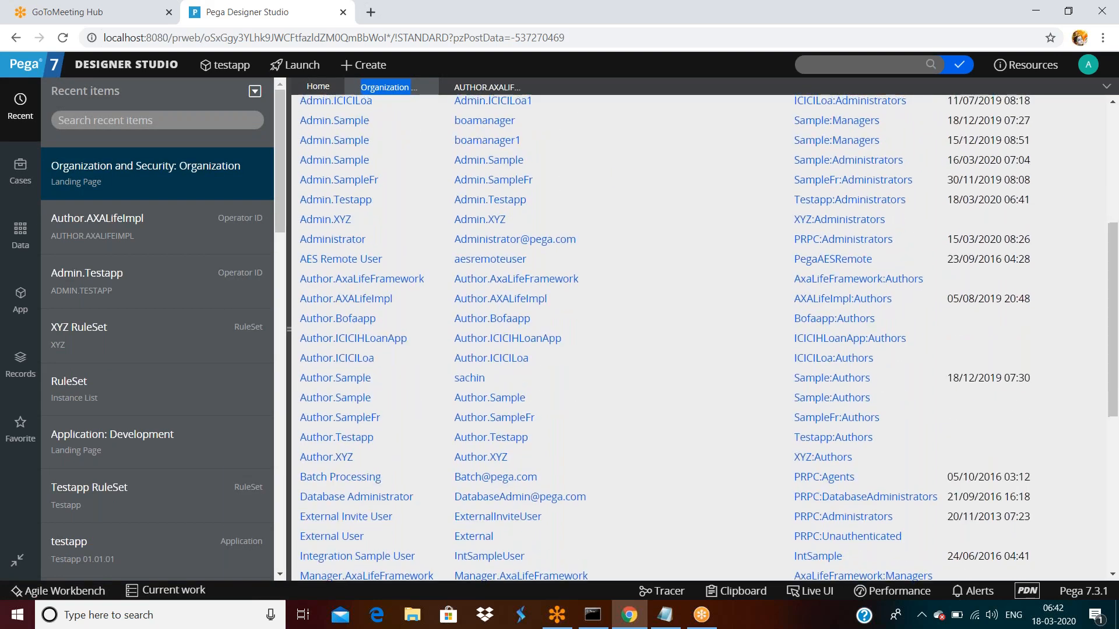
scroll(379, 262, up, 1)
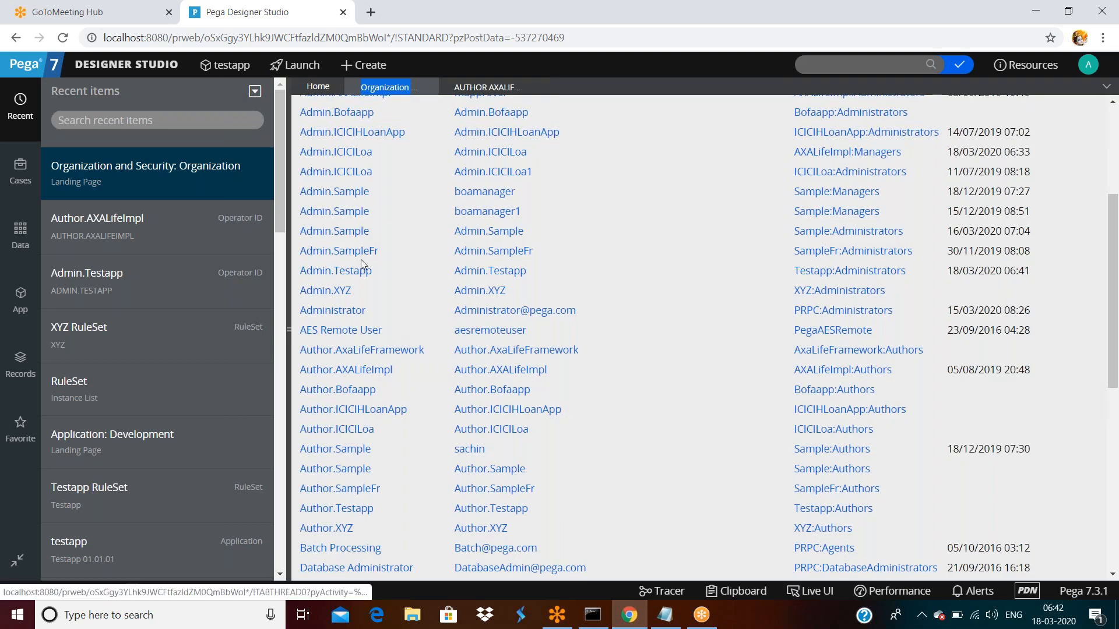
- Delete XYZ:Administrators from the XYZ administrator's access groups, save, and log off
click(332, 292)
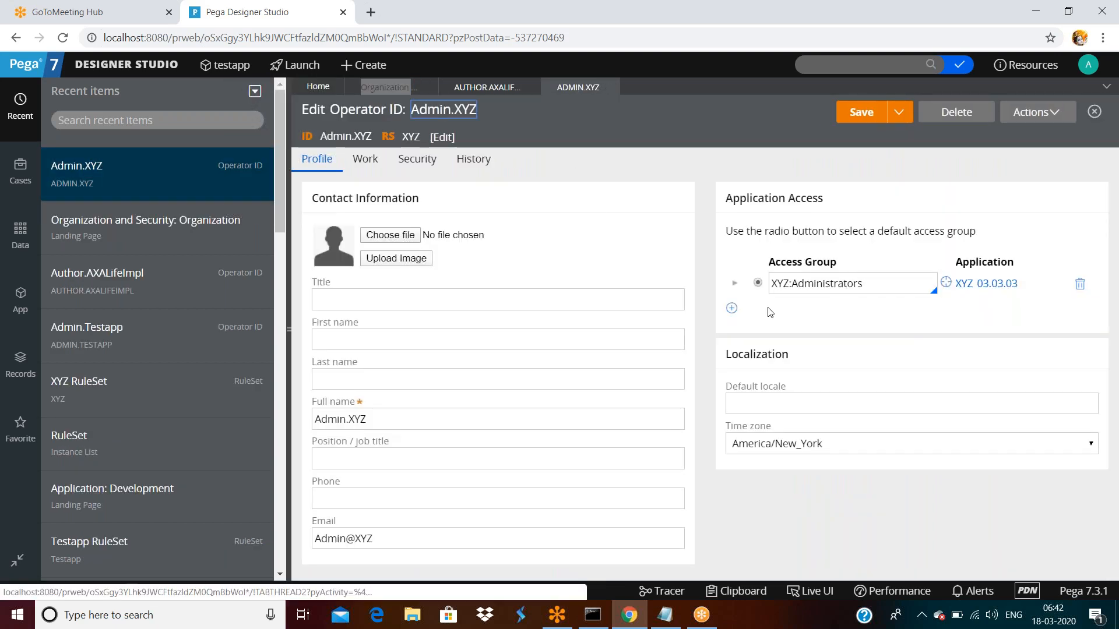
click(1080, 283)
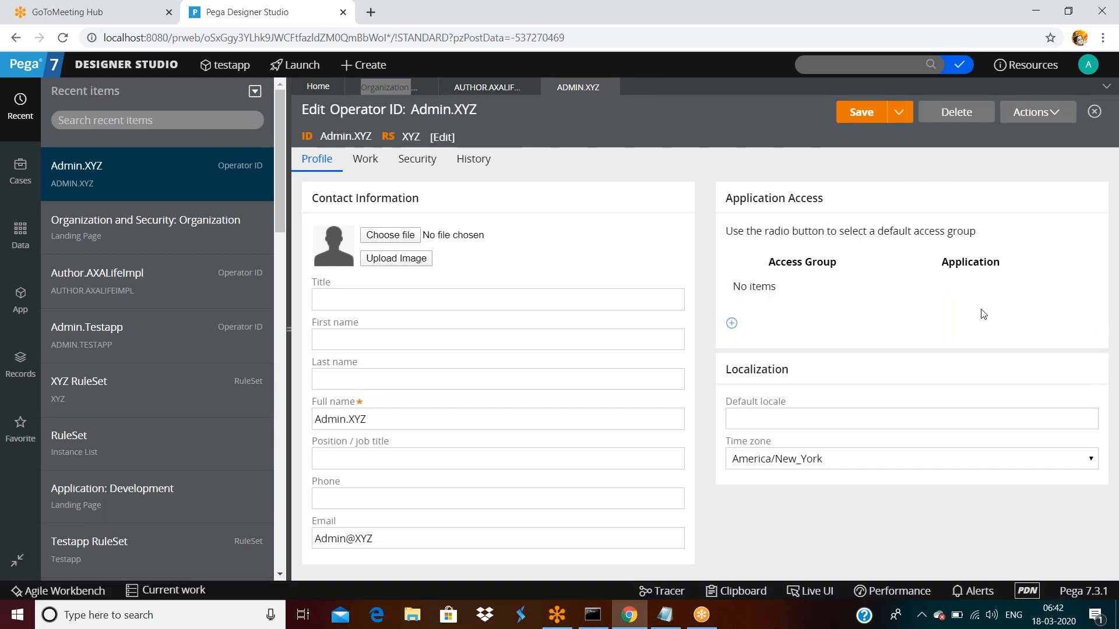
click(862, 114)
click(1095, 67)
click(1028, 182)
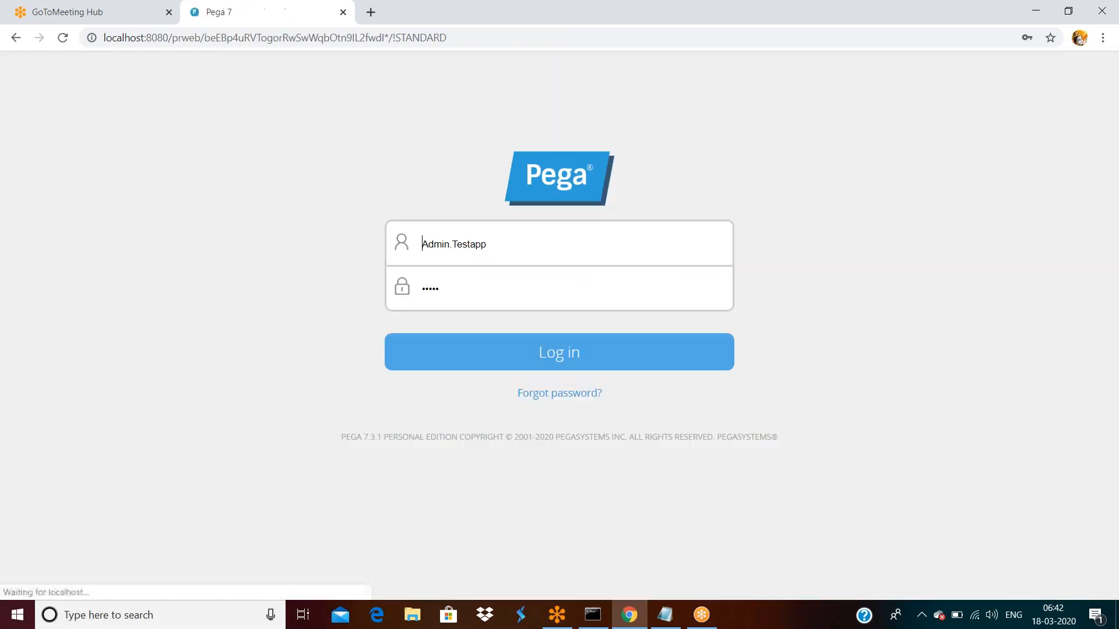
- Log in as the XYZ administrator operator by editing the username and entering its password
click(572, 250)
key(BackSpace)
key(BackSpace)
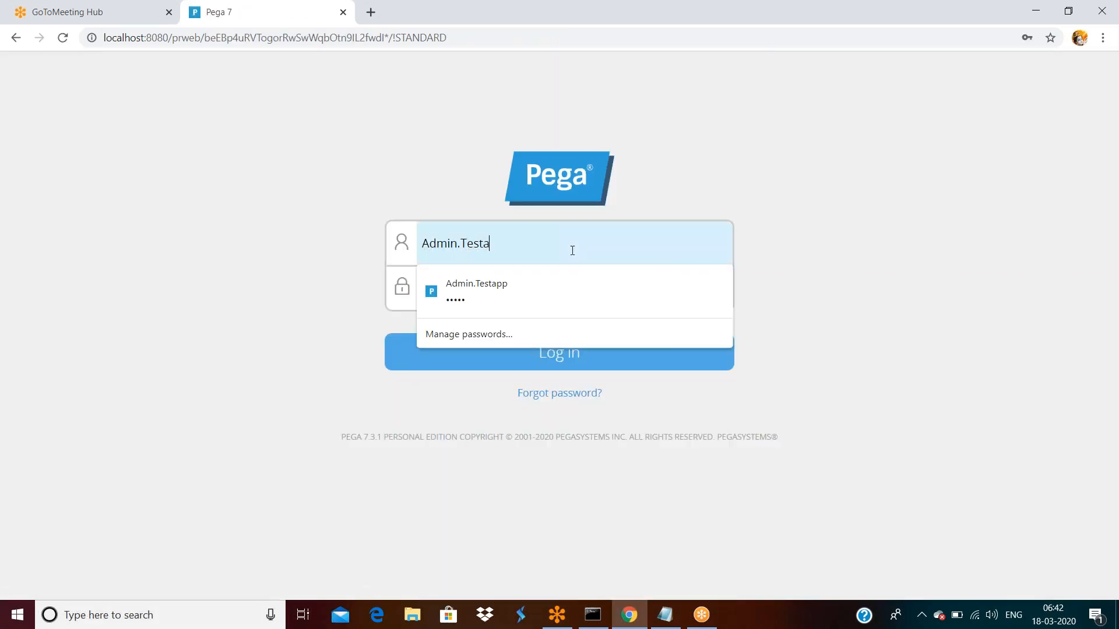
key(BackSpace)
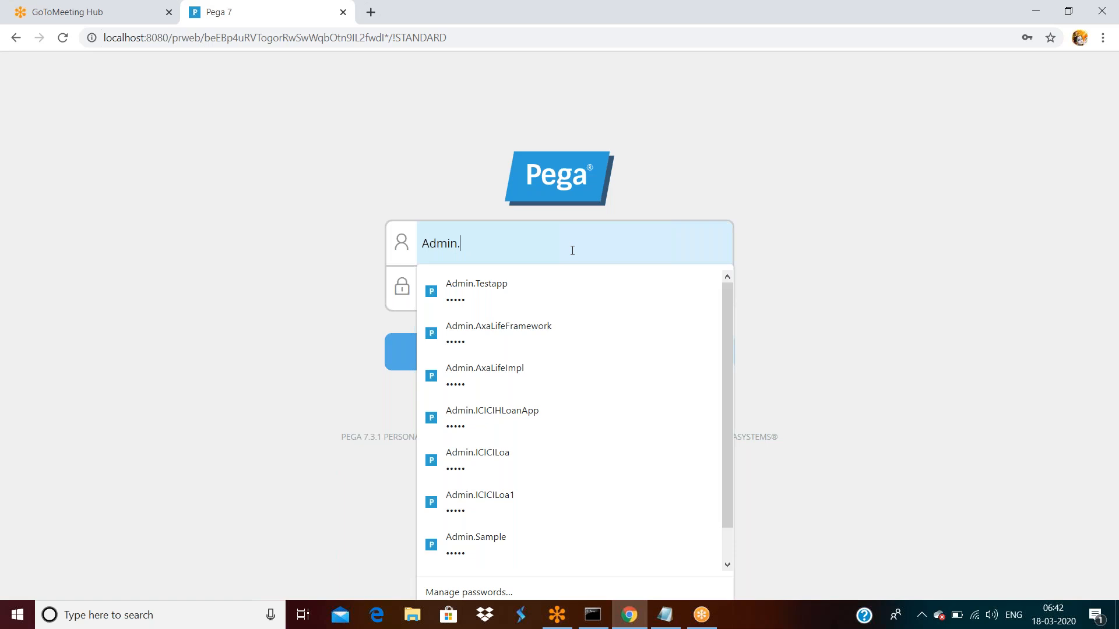
text(XYZ)
key(Tab)
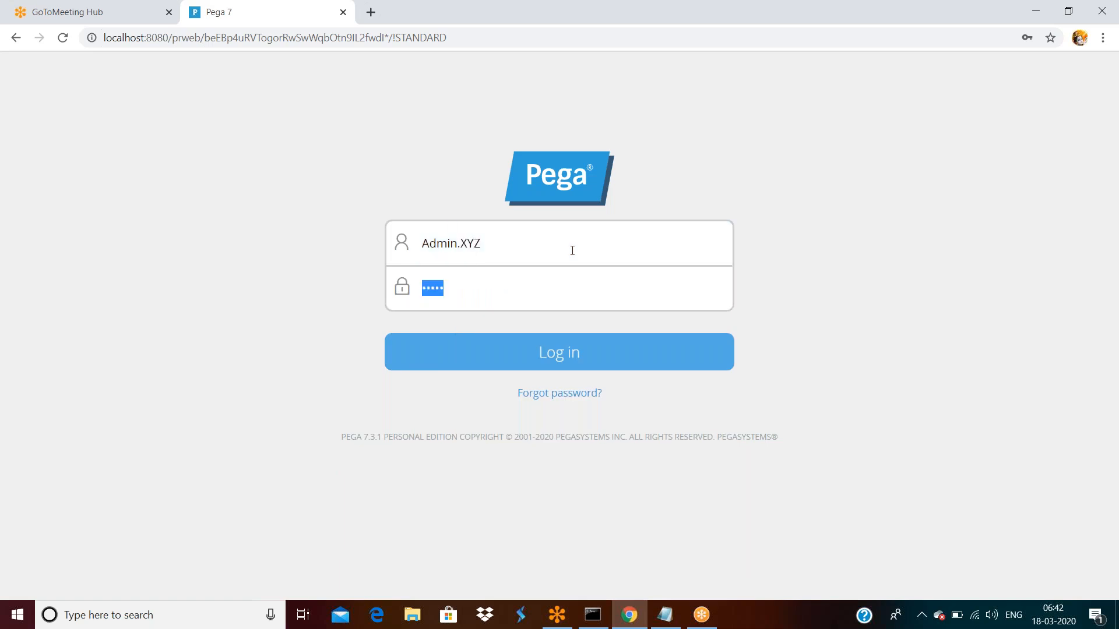
text(ru)
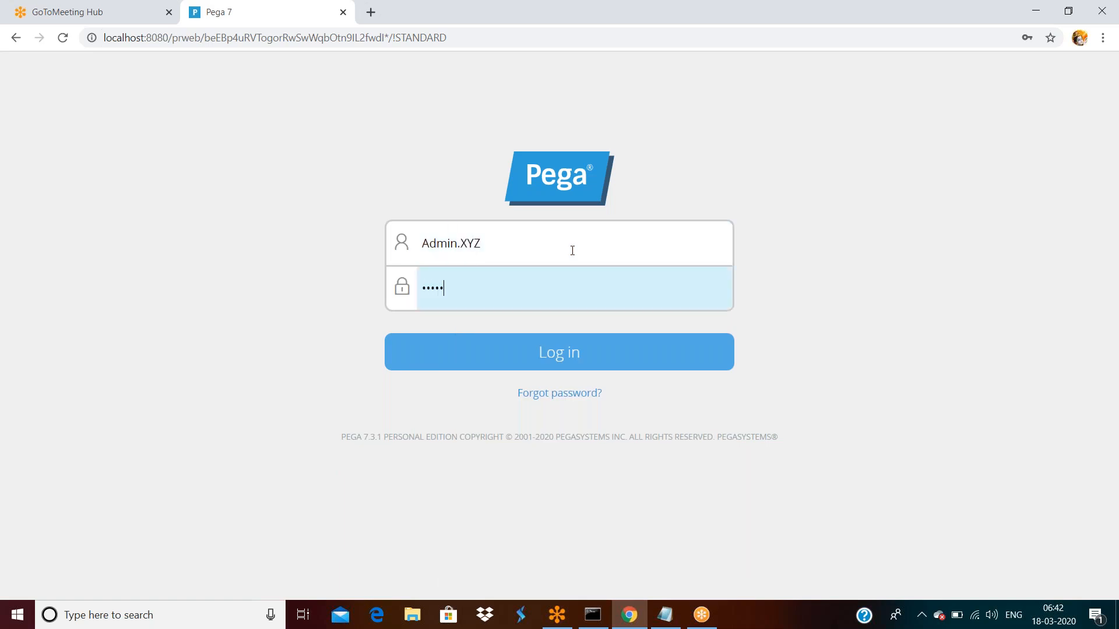
key(Return)
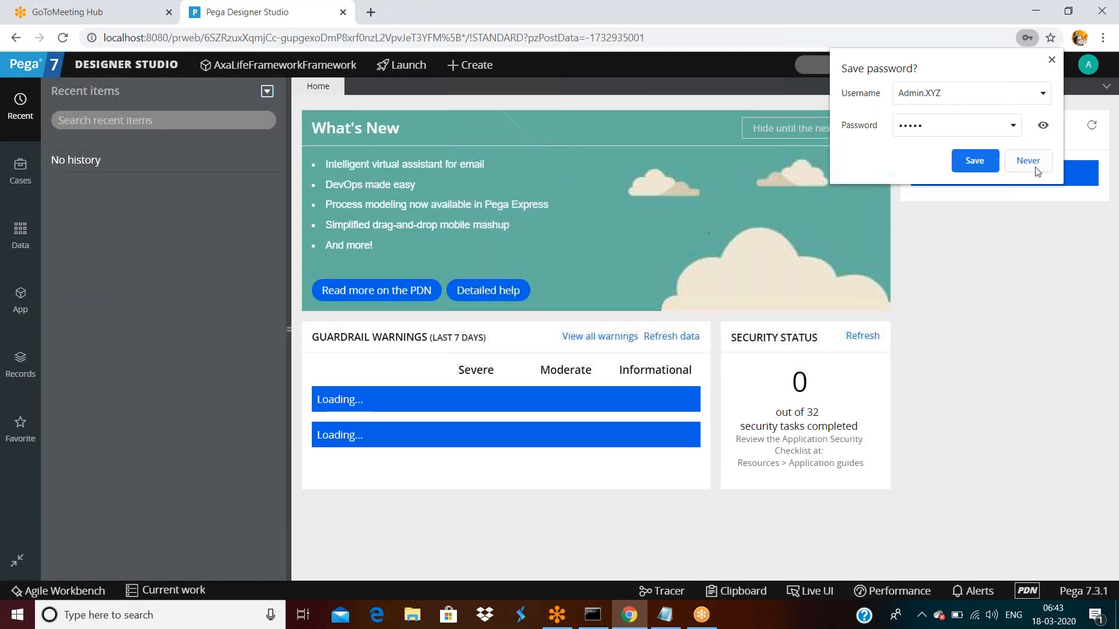
- Decline saving the password and open the XYZ administrator's own operator record to check its blank access group
click(1036, 168)
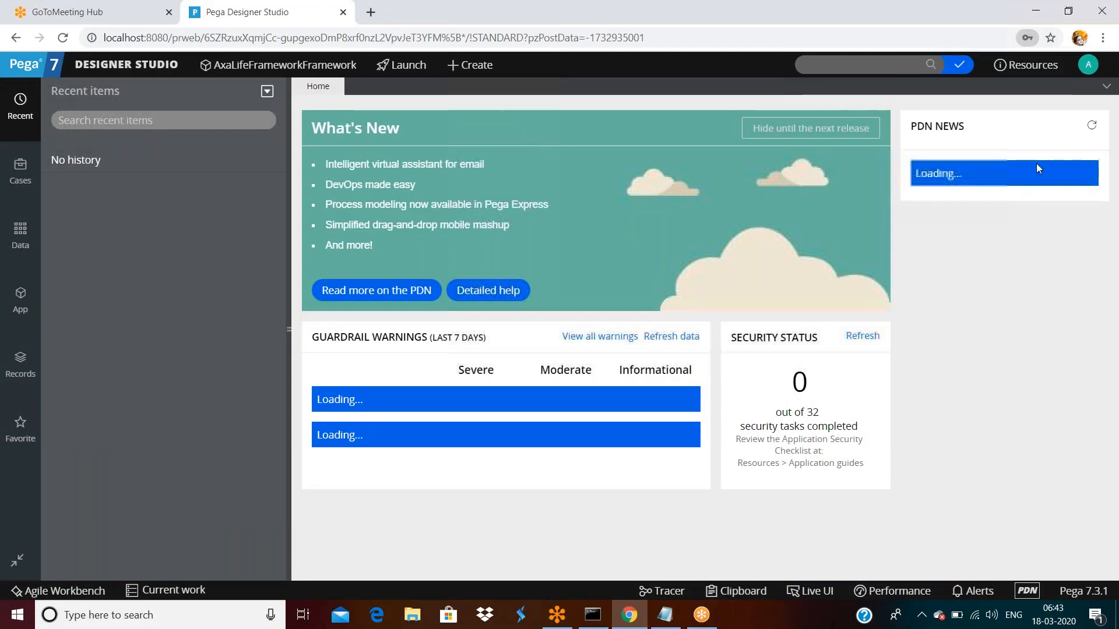
click(1088, 67)
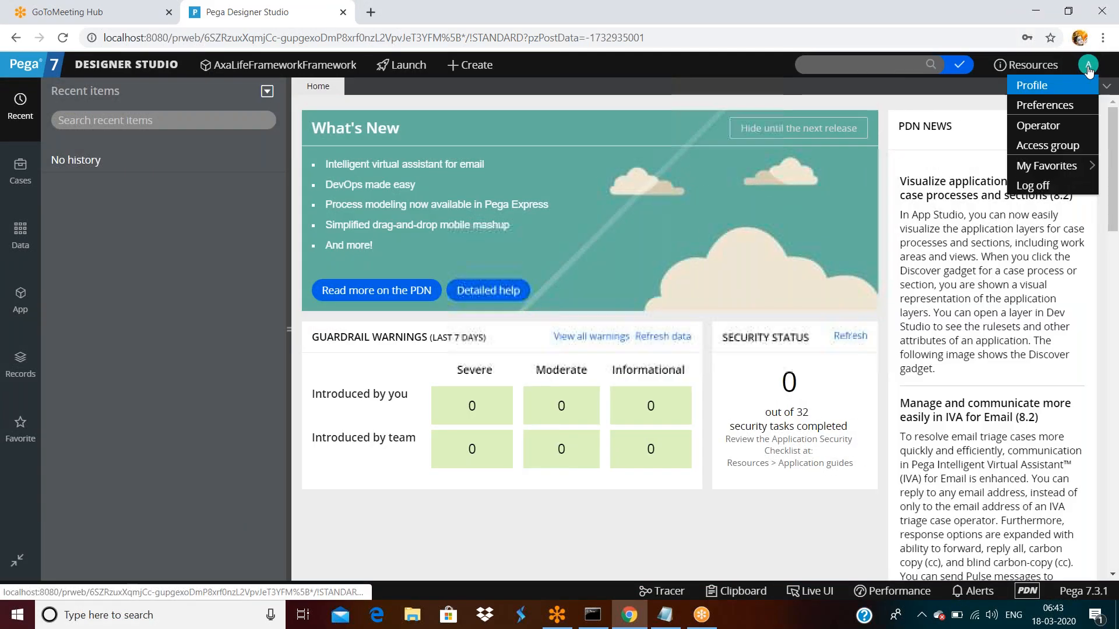
click(1037, 125)
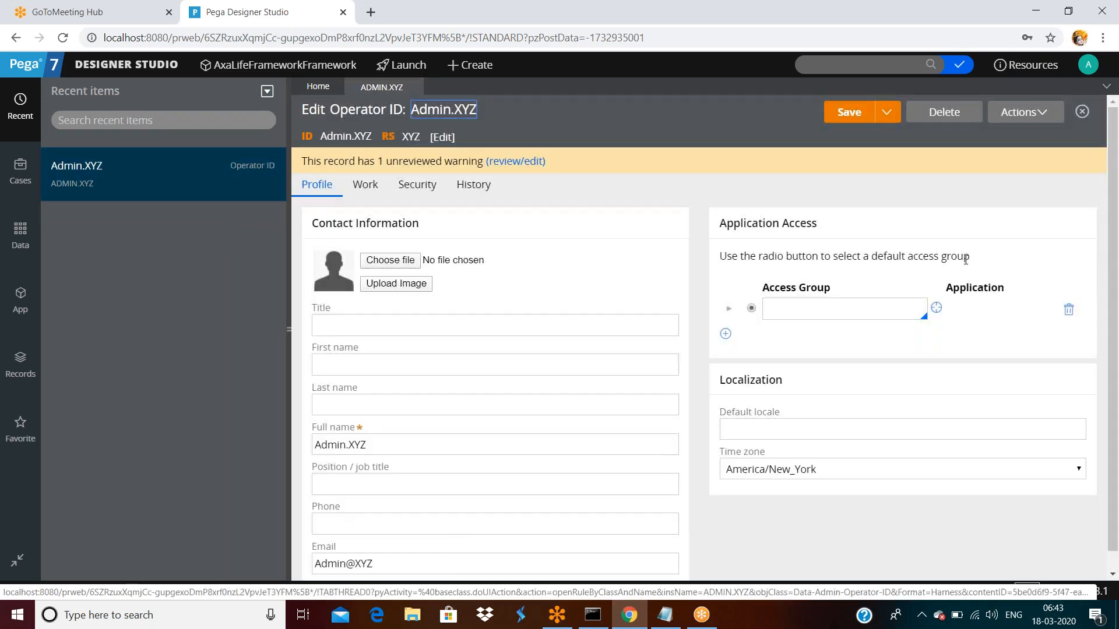
click(863, 310)
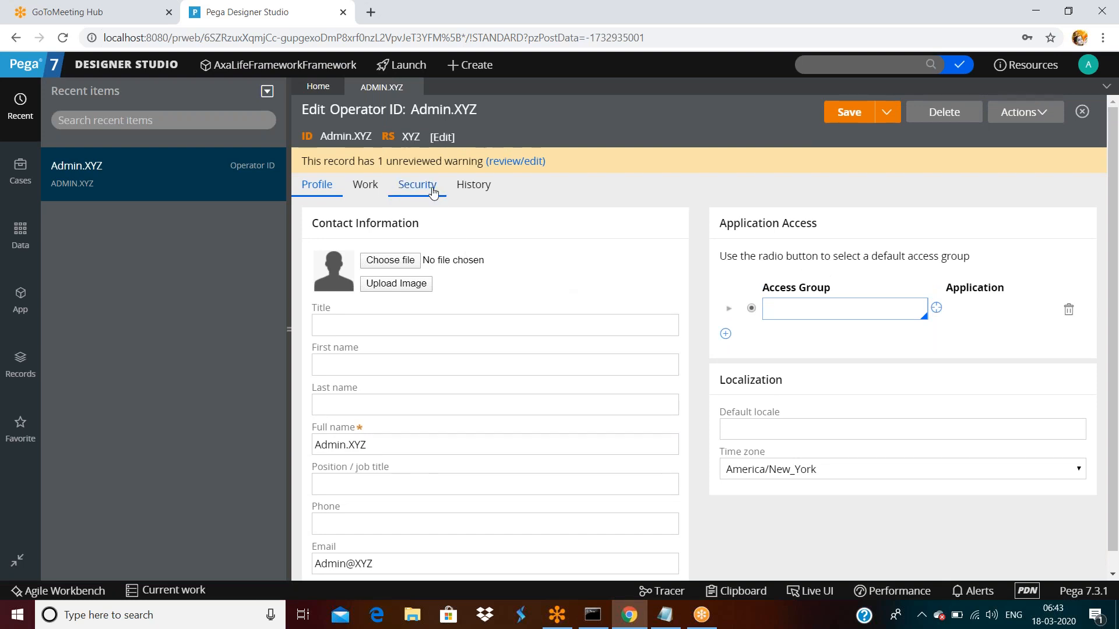
- From Org & Security > Organization, open the Testapp admin operator in the Operators list
click(152, 65)
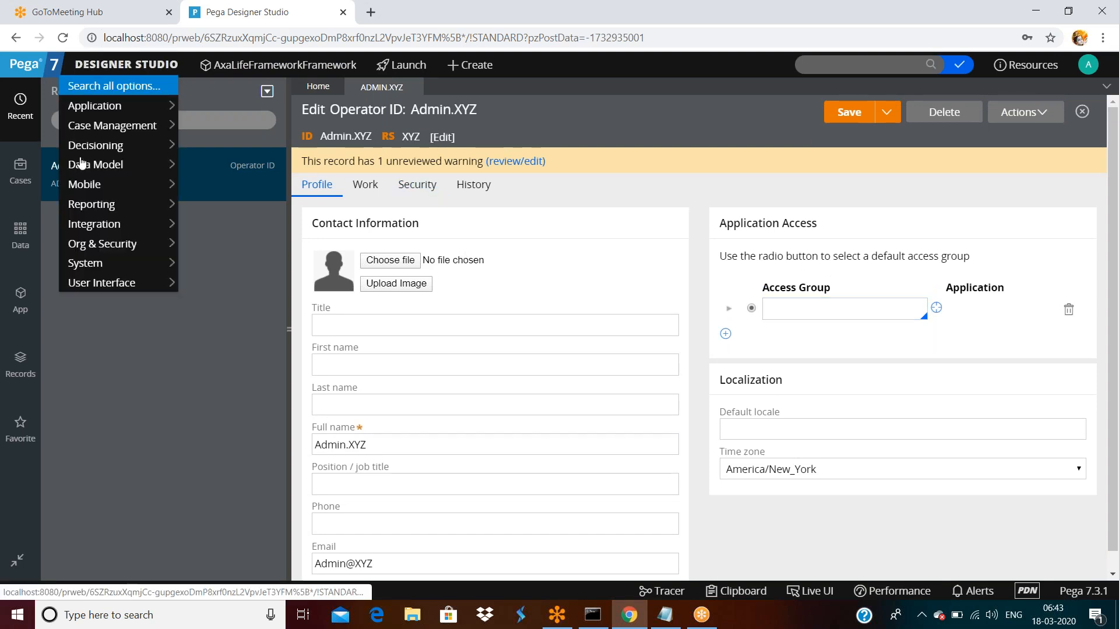
mouse_move(93, 228)
mouse_move(220, 243)
click(333, 245)
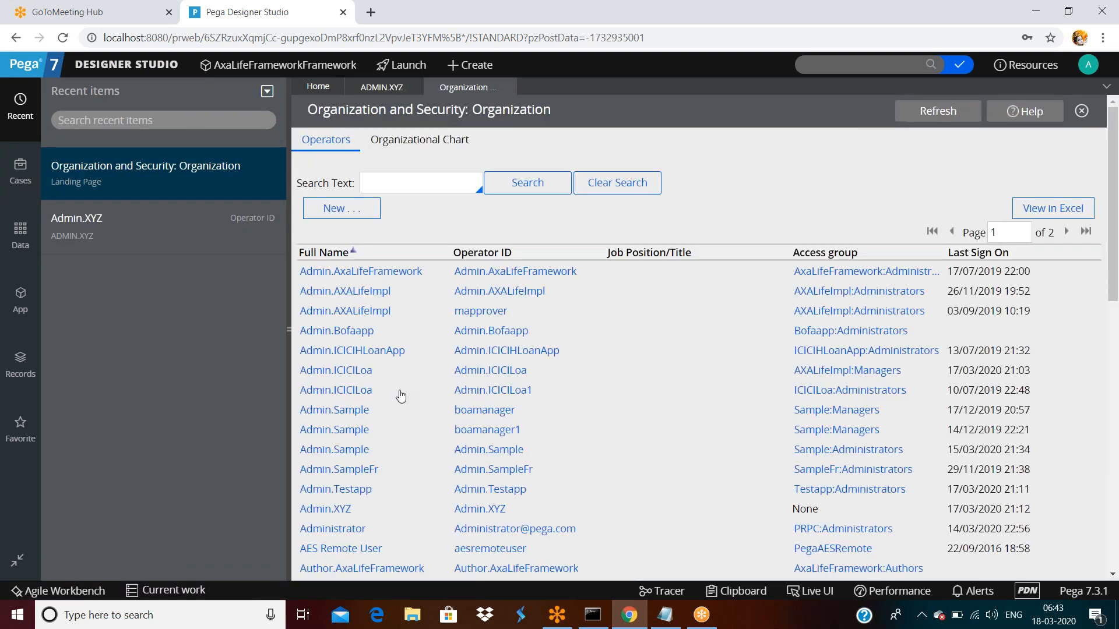
scroll(400, 390, down, 1)
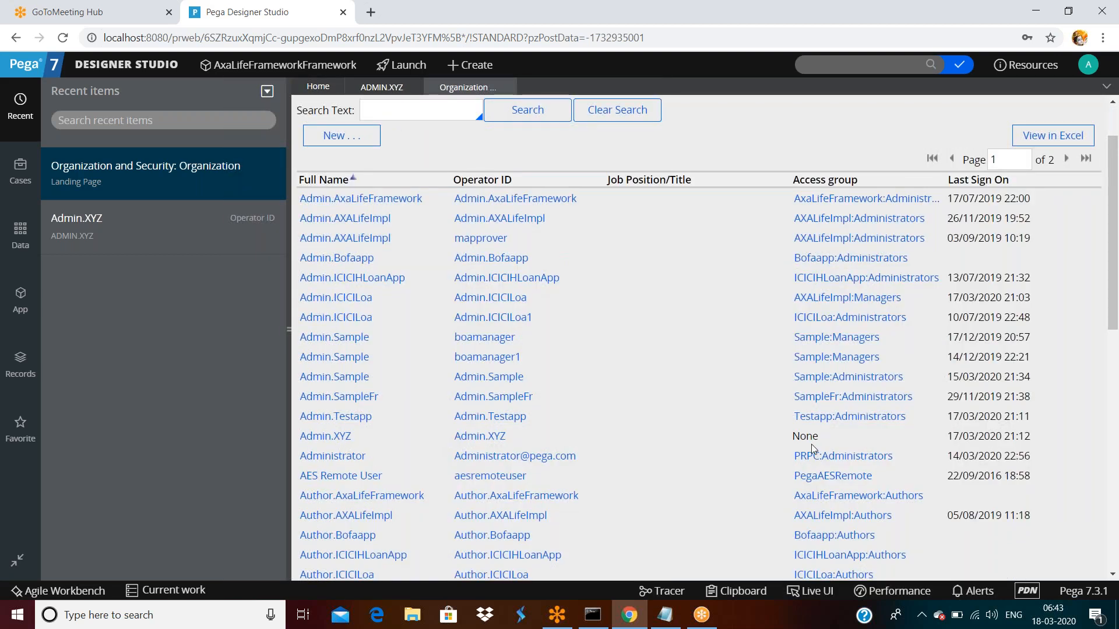
mouse_move(814, 439)
click(358, 417)
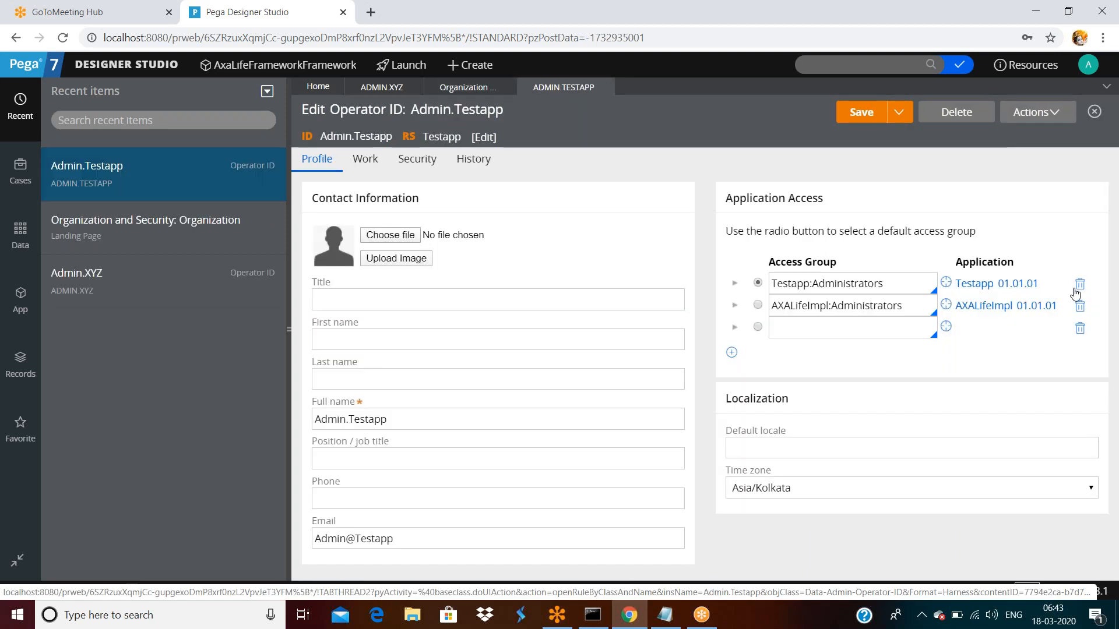
- Delete the Testapp:Administrators and AXALifeImpl:Administrators access groups, save the operator, and log off
click(1080, 284)
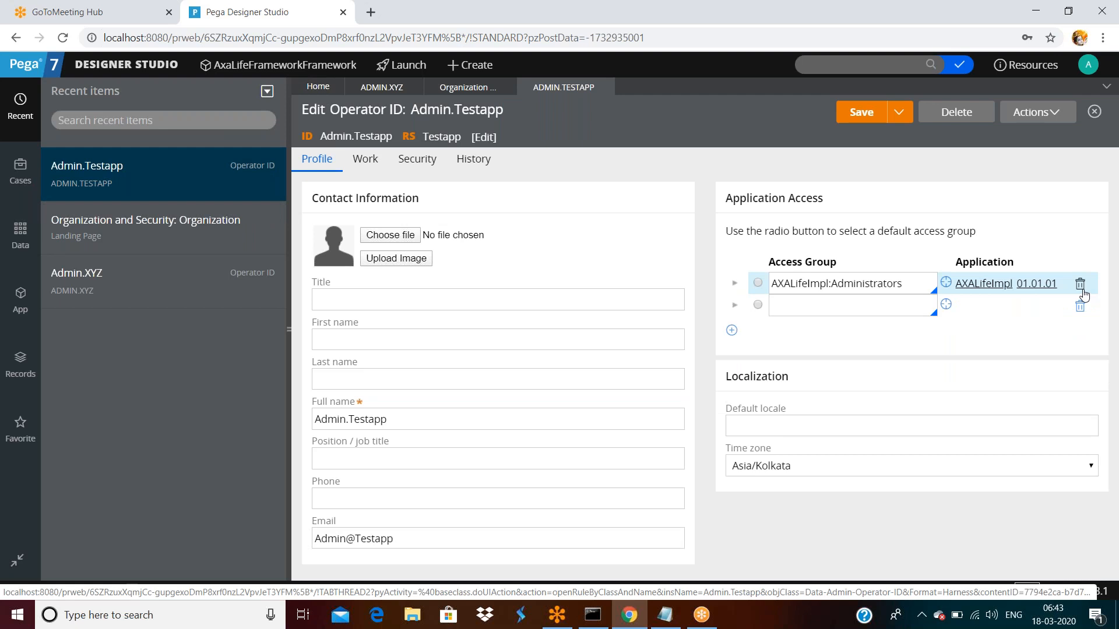
click(1081, 284)
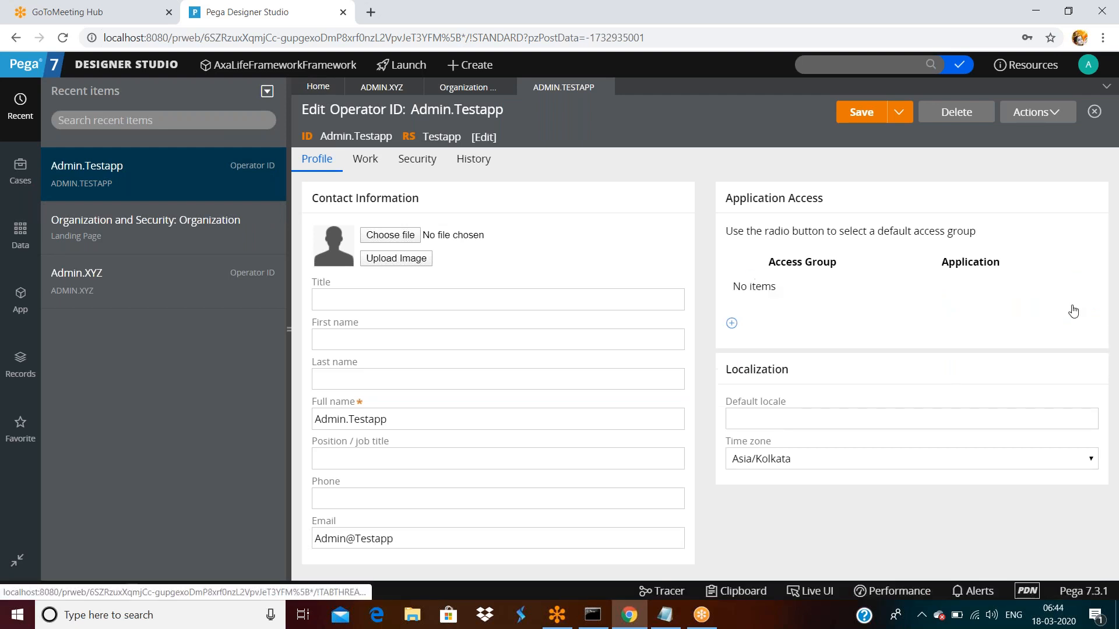
click(861, 112)
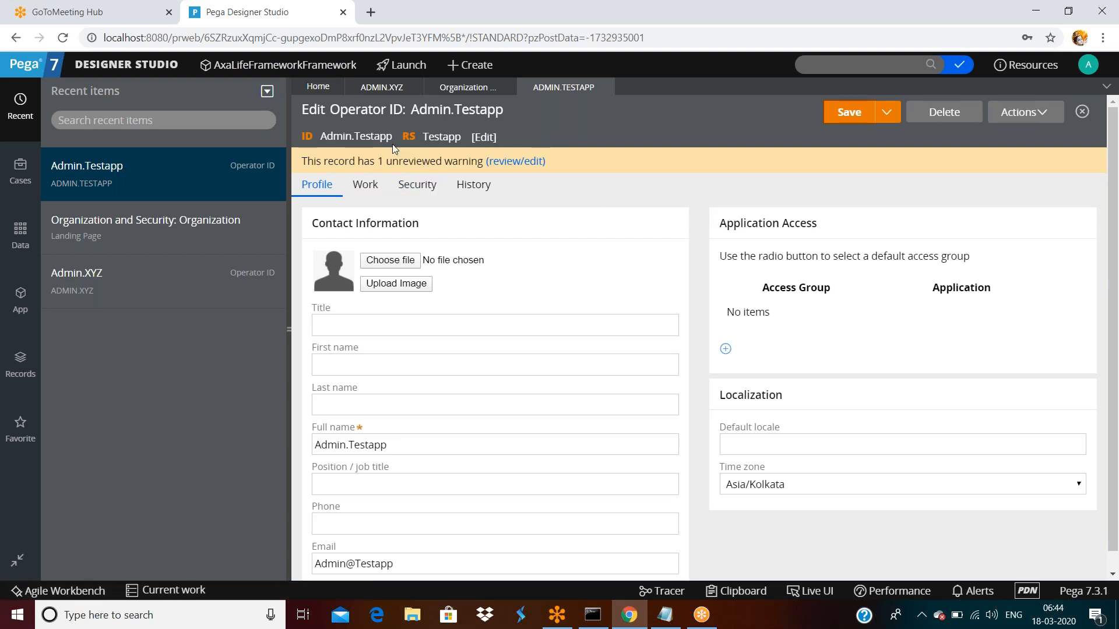
click(1093, 65)
click(1039, 185)
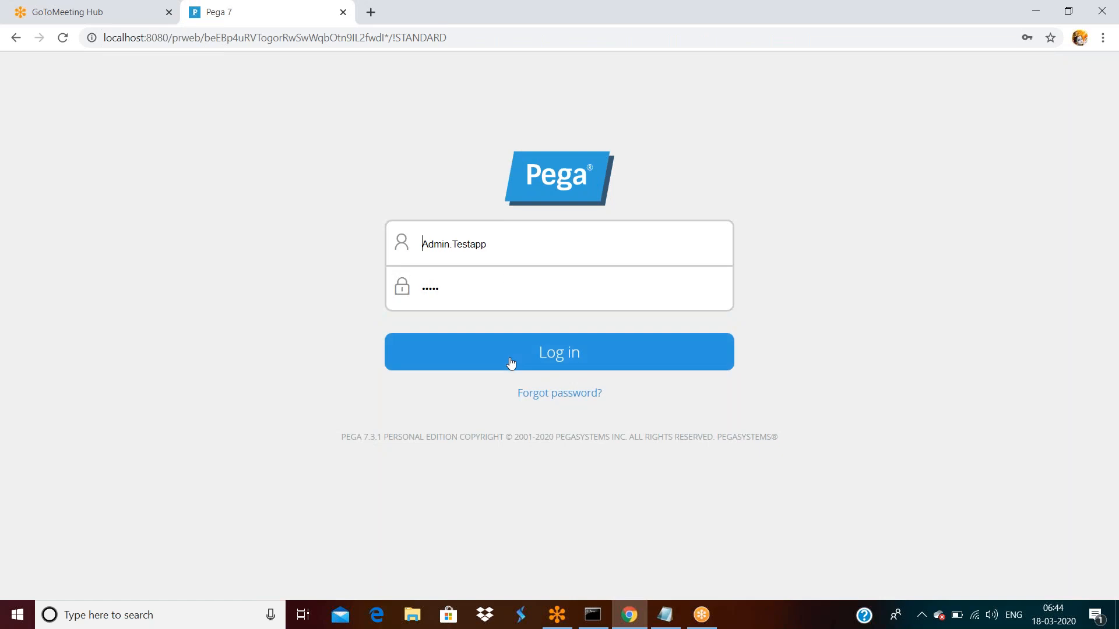
- Log back in as the Testapp administrator and reach the testapp Designer Studio home
click(509, 352)
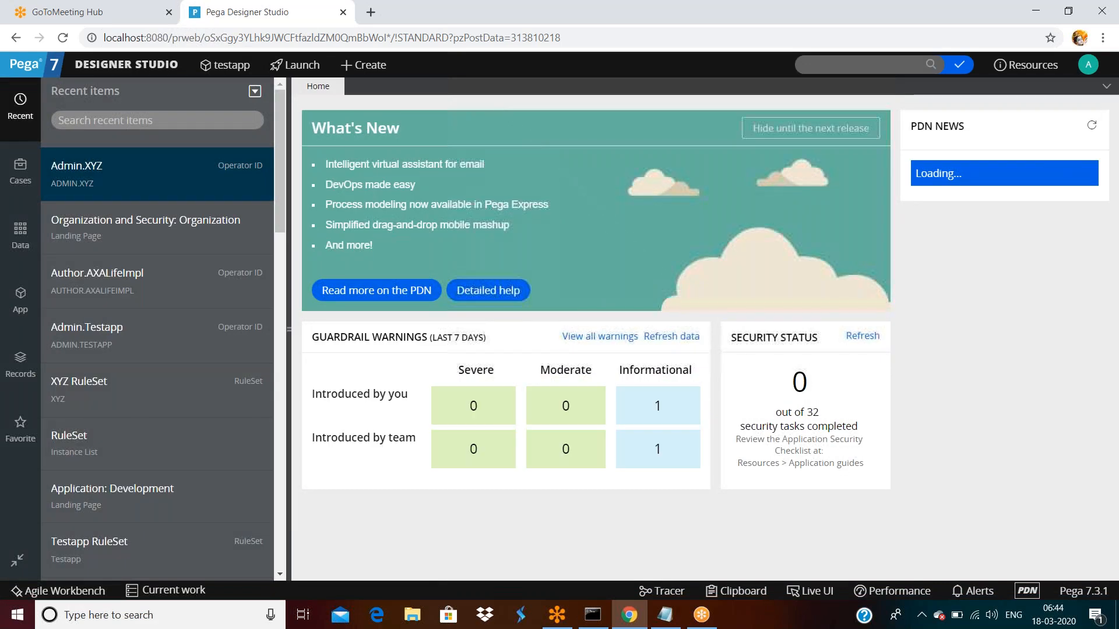
scroll(431, 291, down, 6)
scroll(431, 292, up, 6)
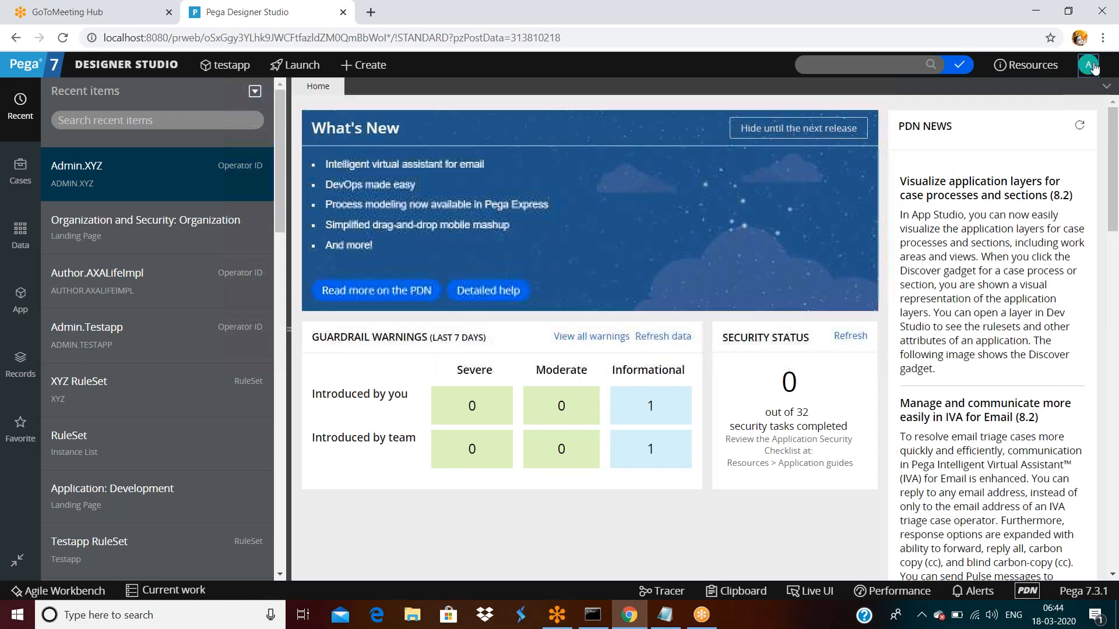
- Open the Testapp administrator's own operator record and focus its blank access group field
click(1088, 68)
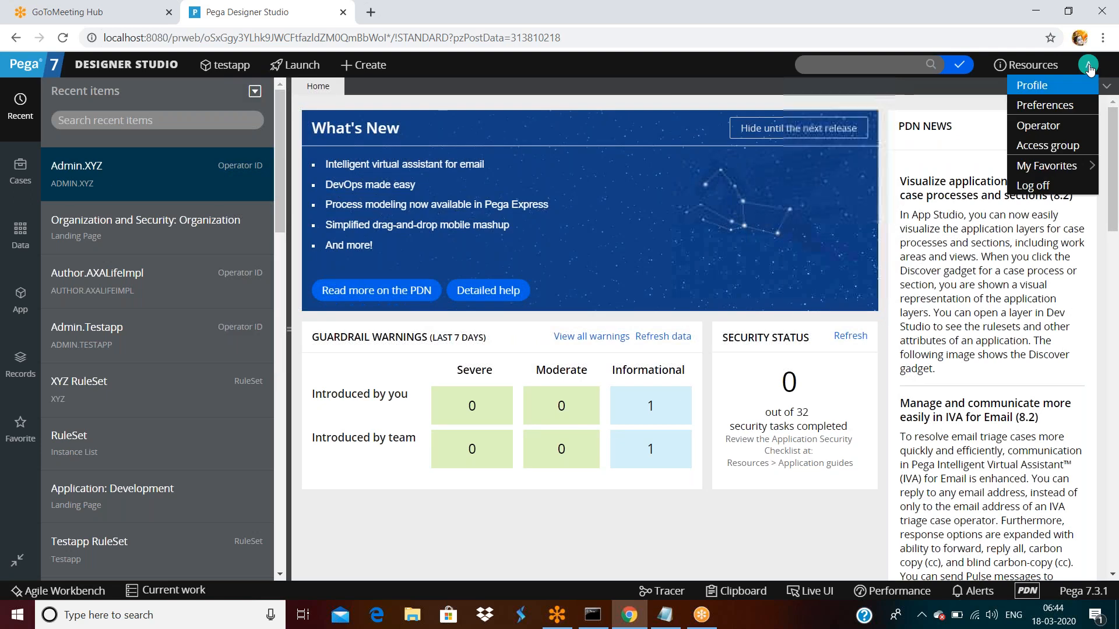
click(1028, 122)
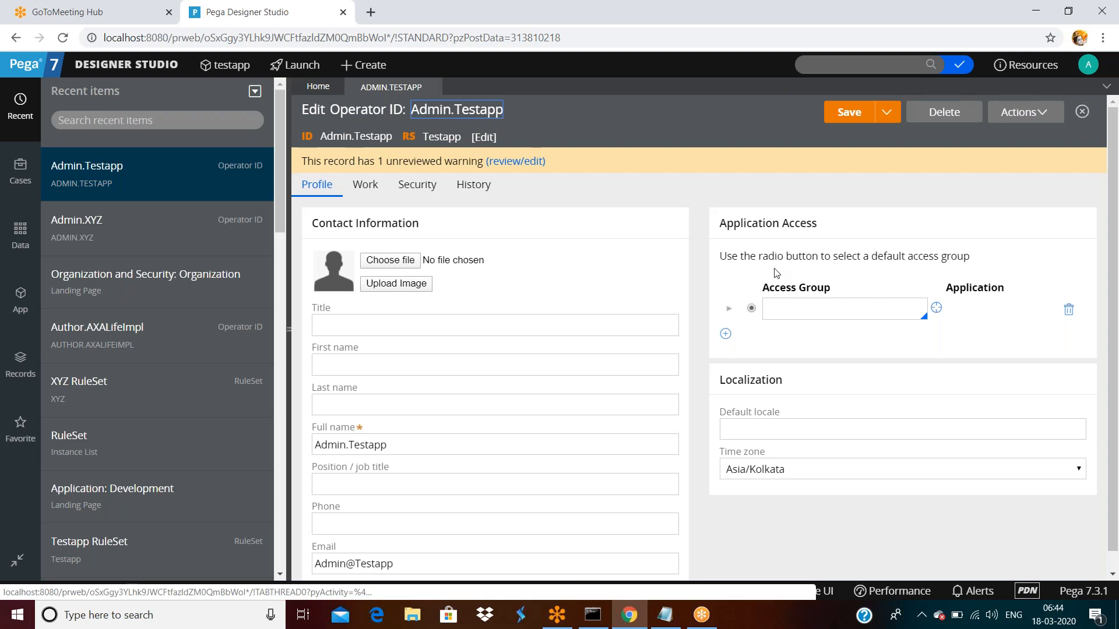
click(827, 310)
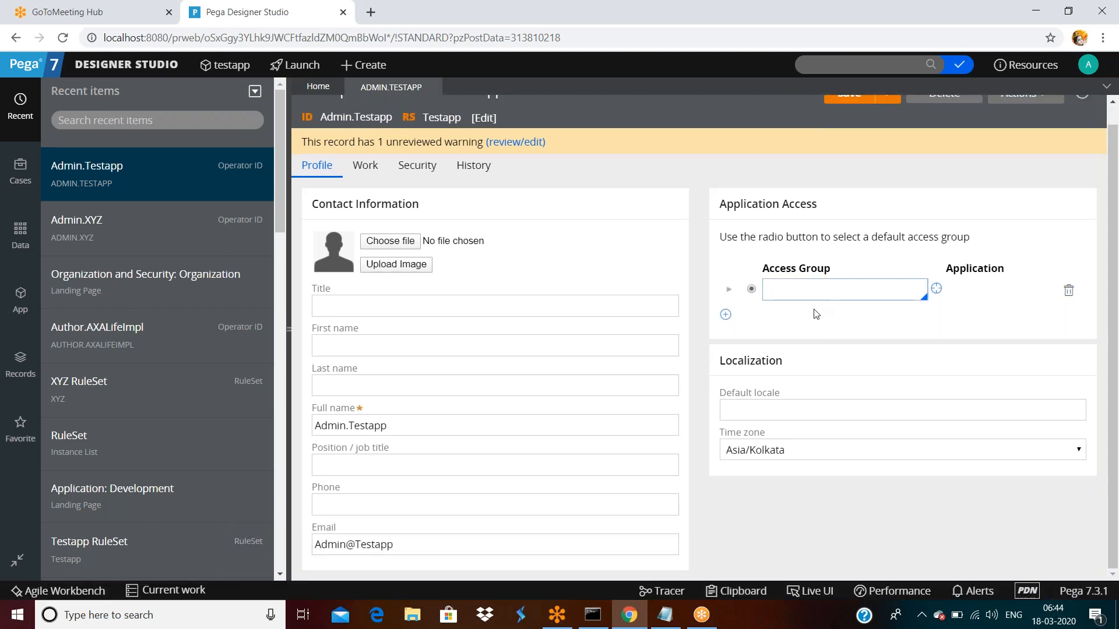
- Browse the Work, Security and History tabs, copy Testapp:Administrators from the description, then return to Profile
click(372, 190)
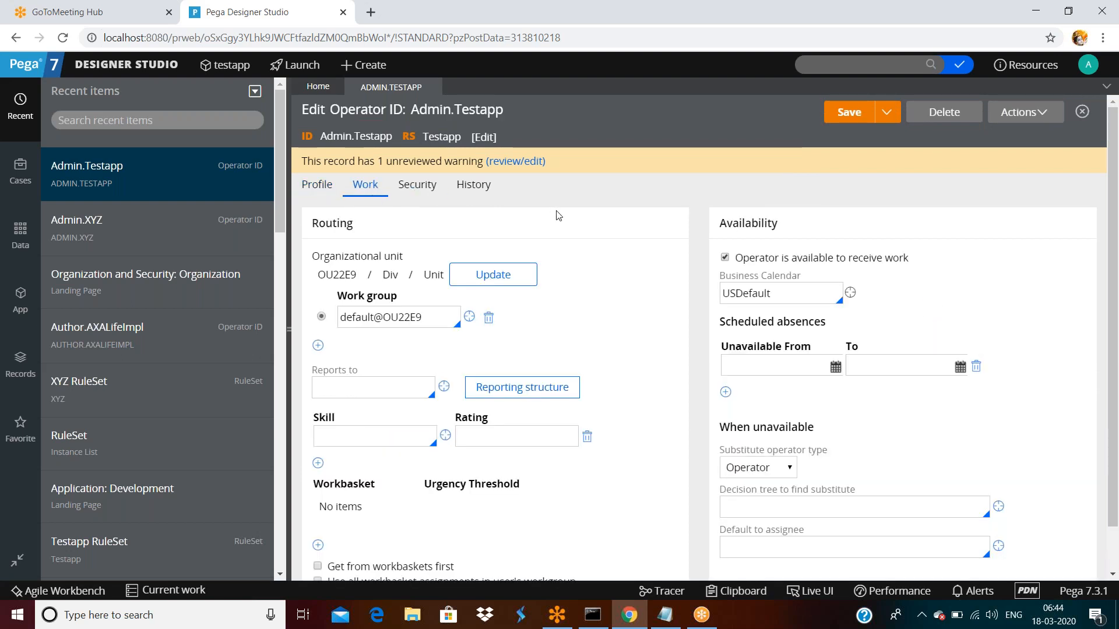
triple_click(424, 186)
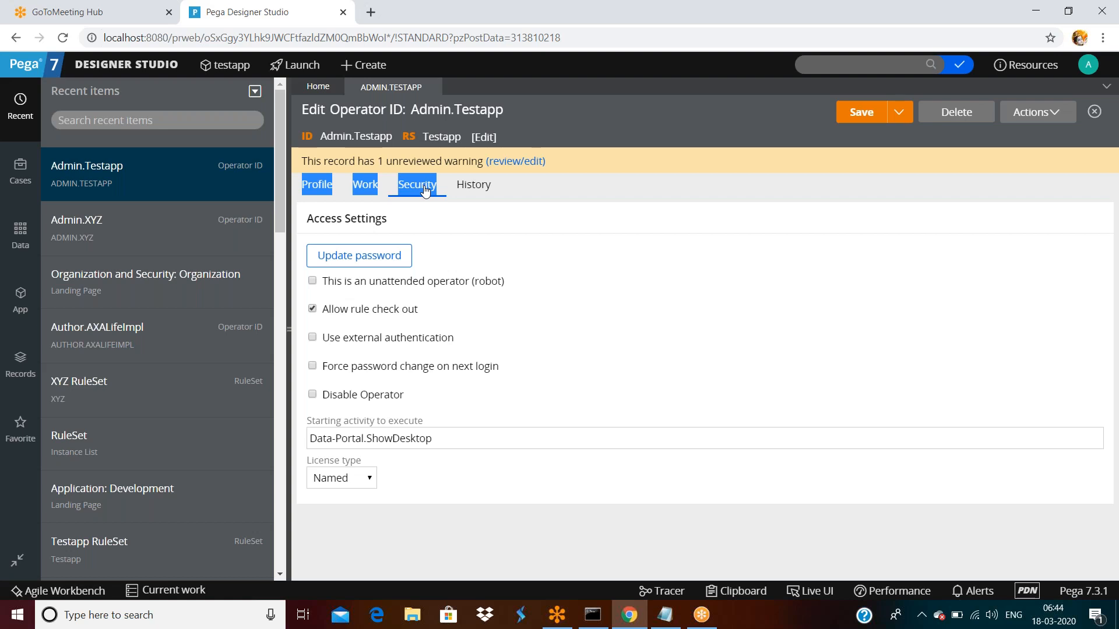
click(473, 185)
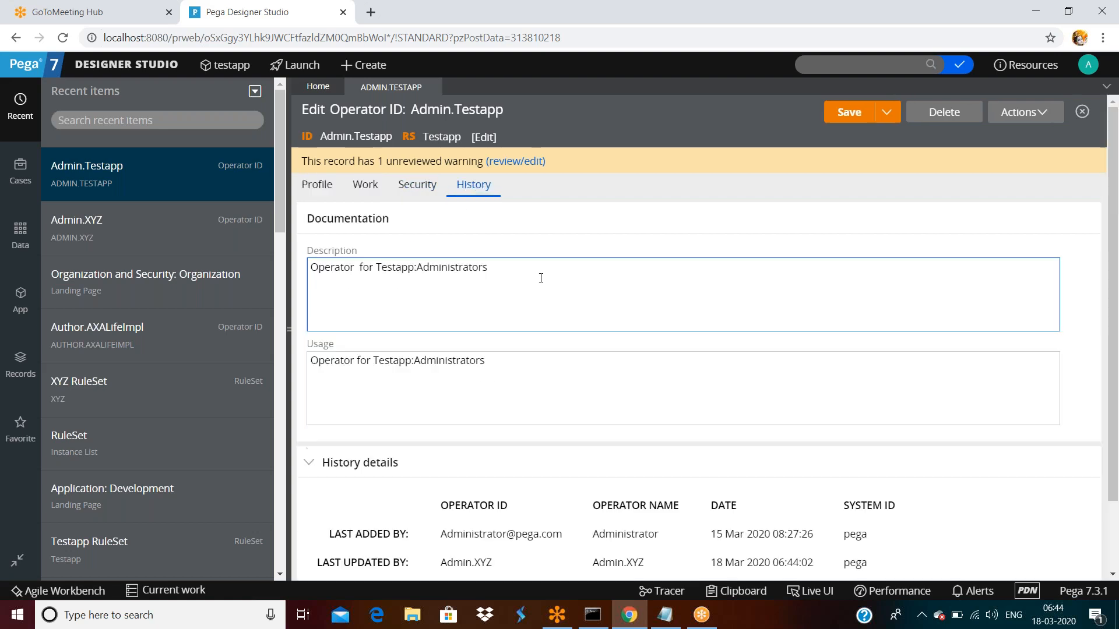
scroll(571, 292, down, 2)
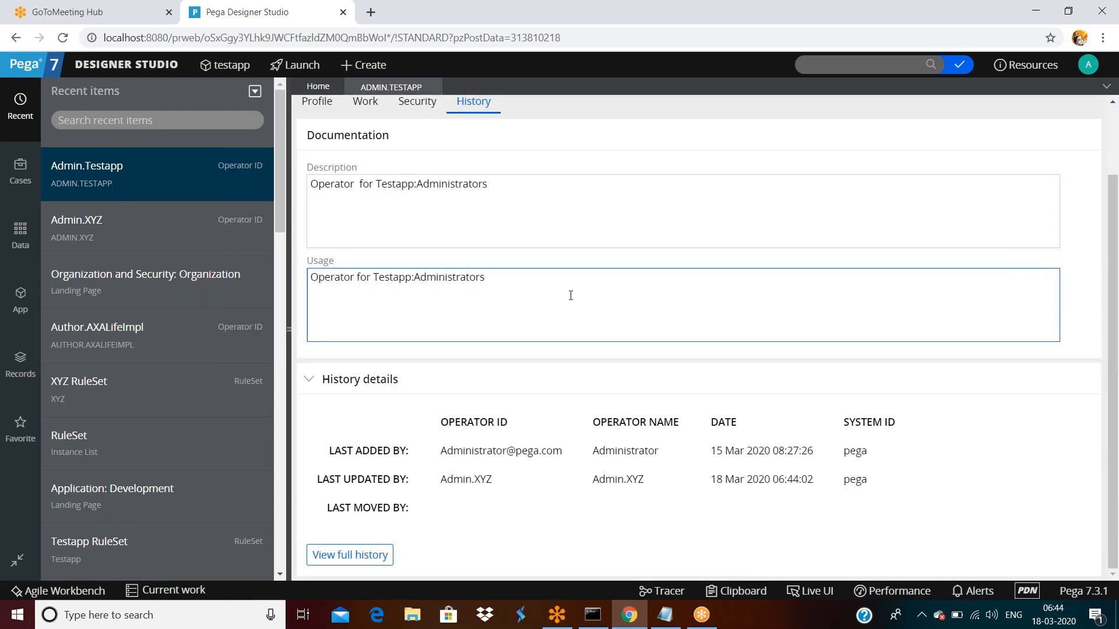
click(485, 184)
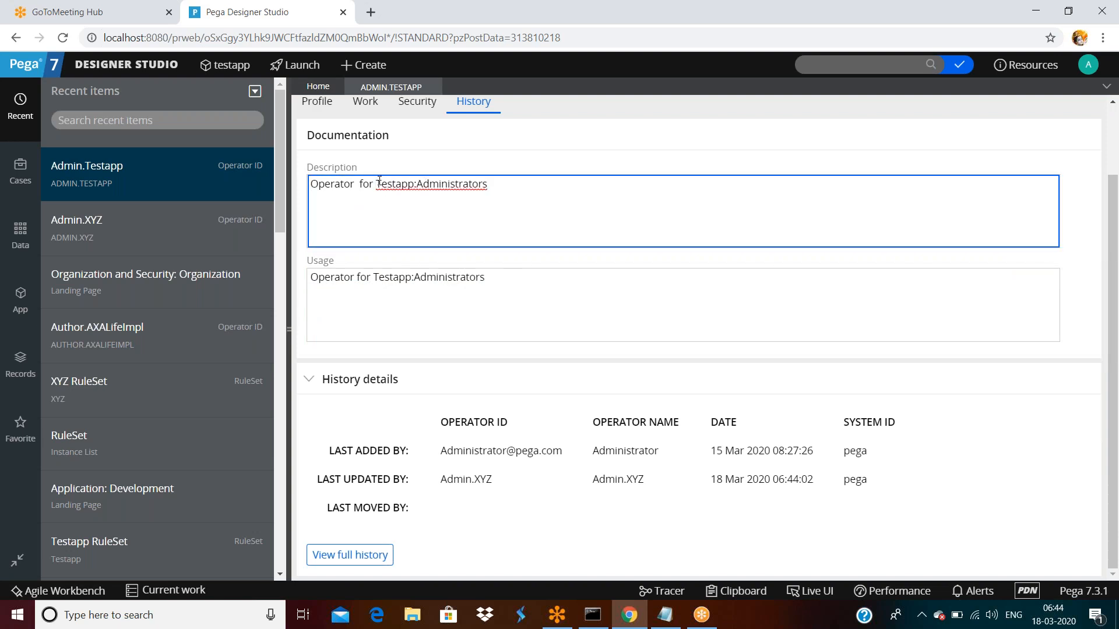
drag(379, 182, 449, 183)
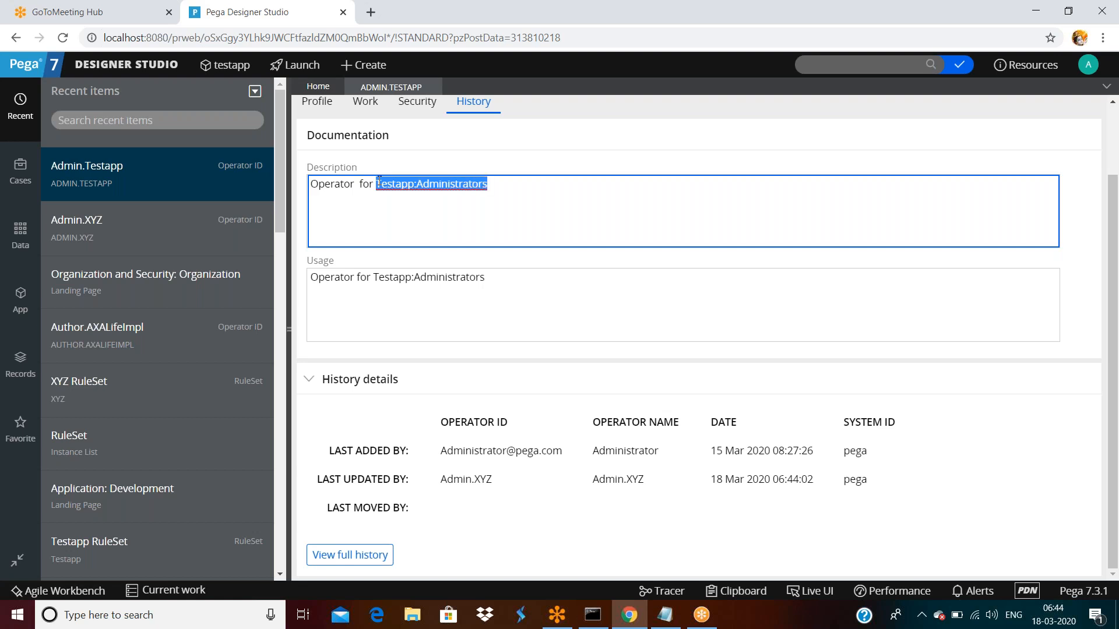
click(378, 183)
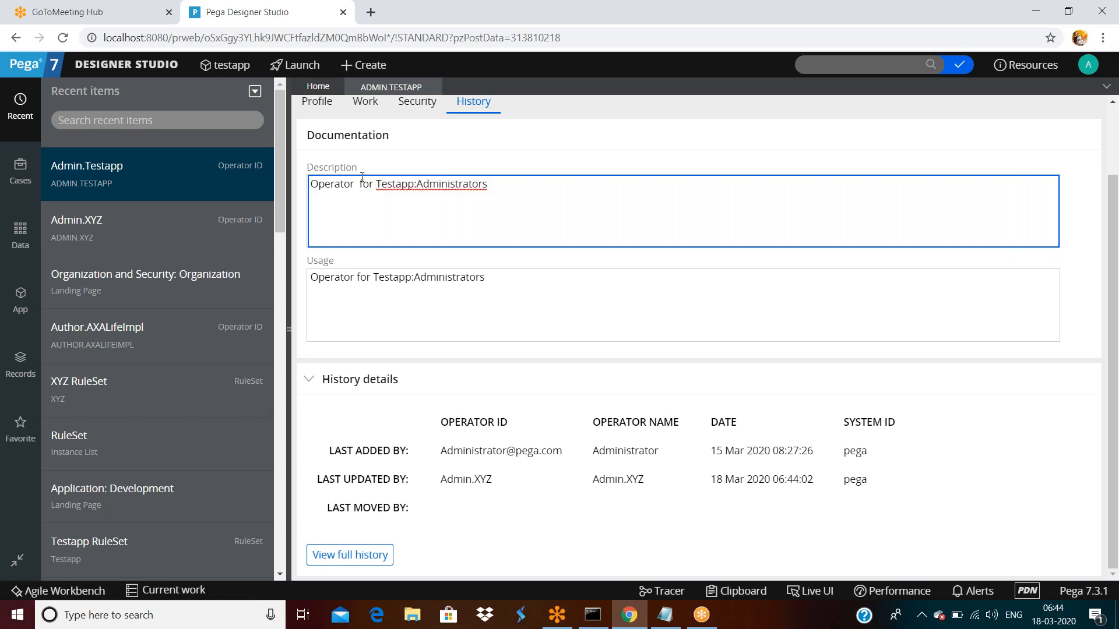
scroll(362, 177, up, 3)
click(317, 184)
- Paste Testapp:Administrators into the access group field and save the operator record twice
click(842, 301)
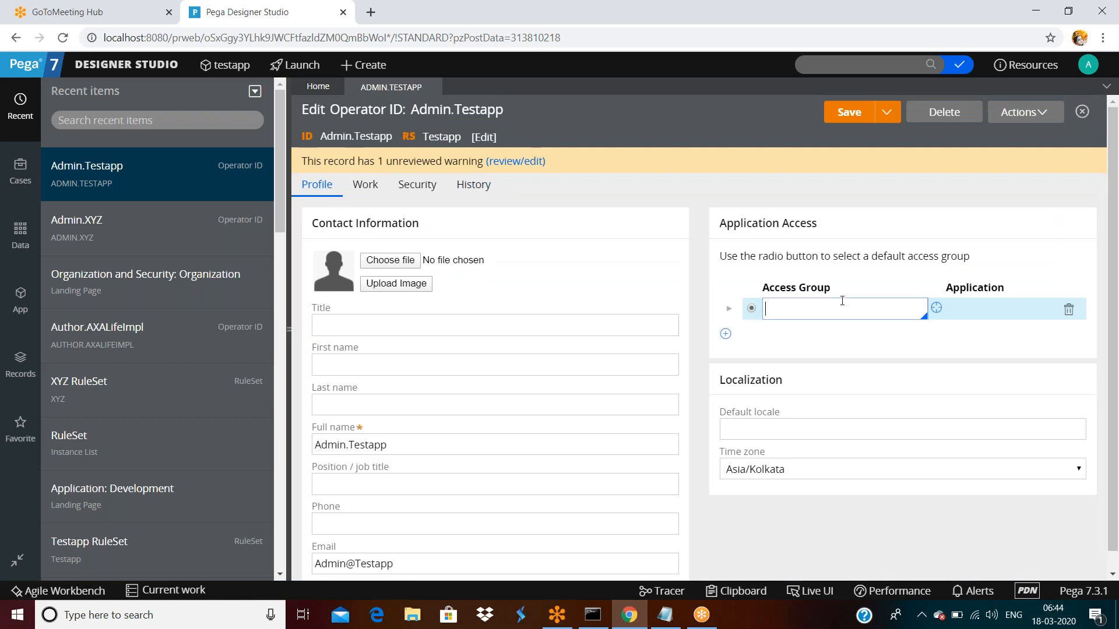
text(Testapp:Administrators)
click(964, 353)
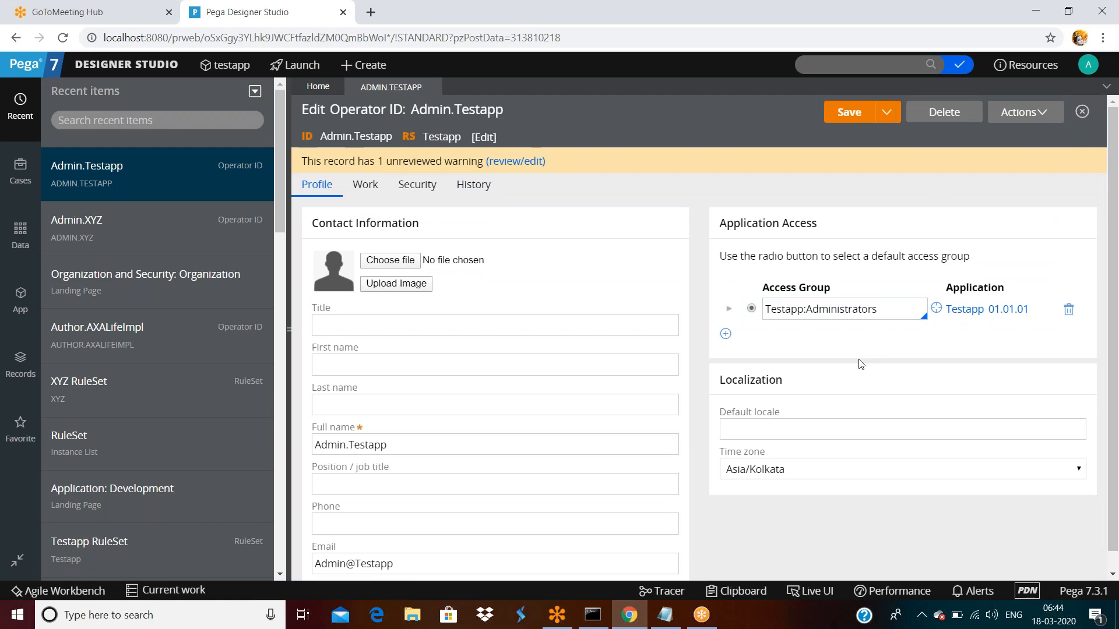
click(896, 305)
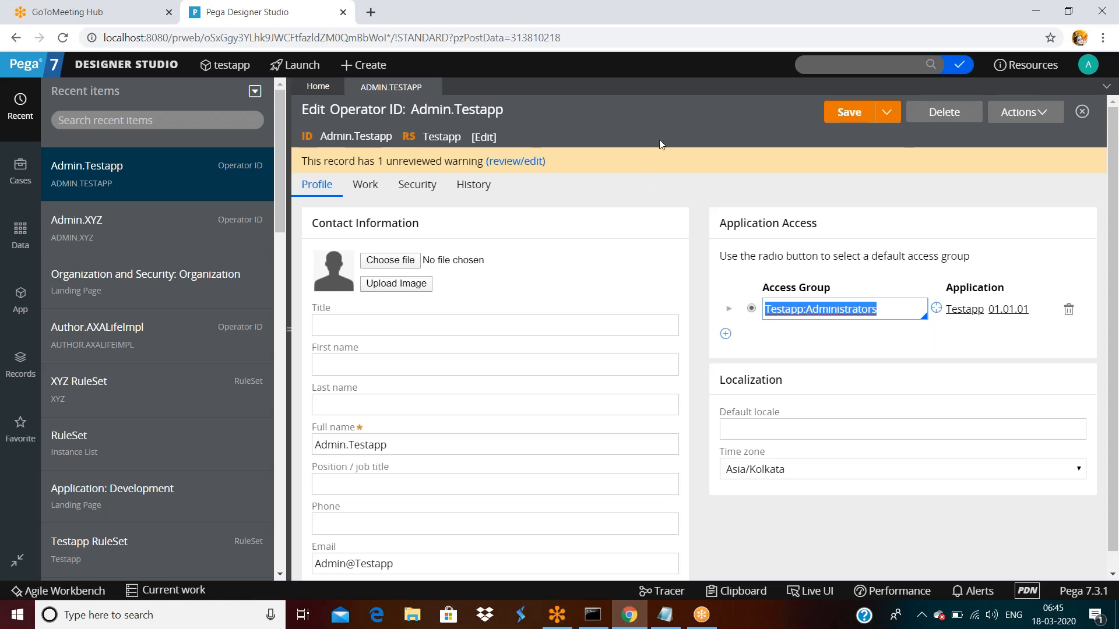
click(848, 111)
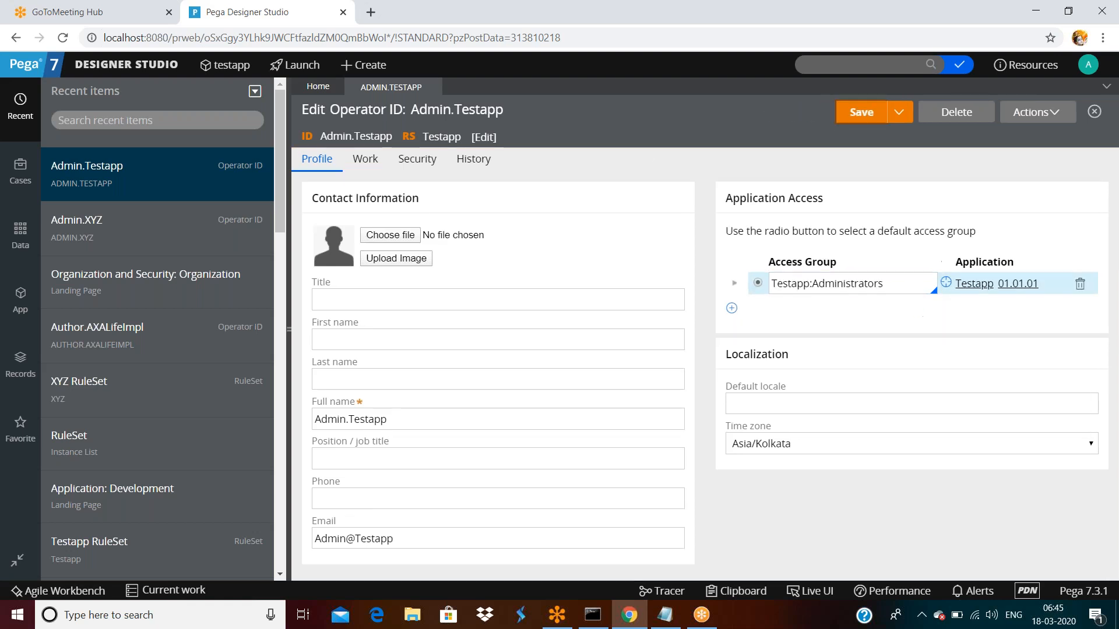
click(870, 115)
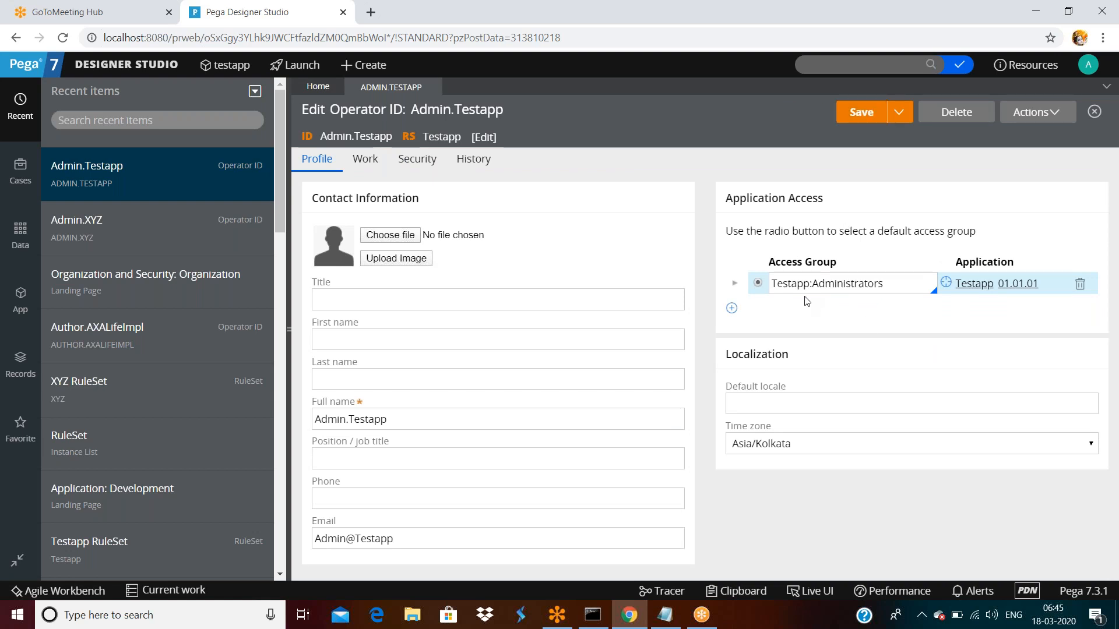
- Open the Testapp:Administrators access group from the operator's Application Access row
click(947, 288)
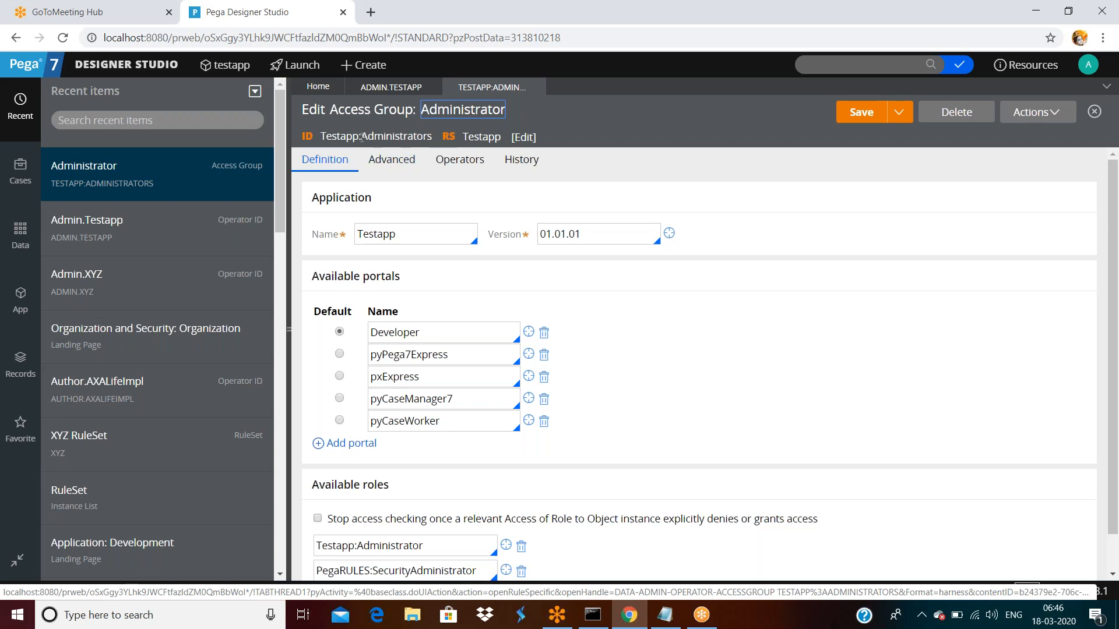
click(401, 233)
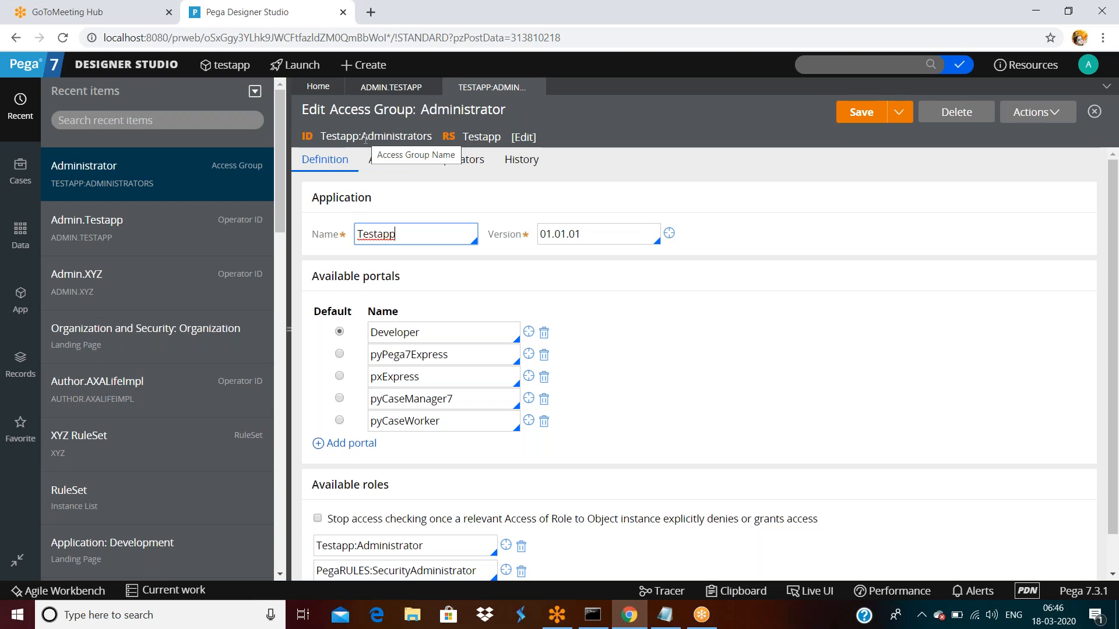
double_click(405, 238)
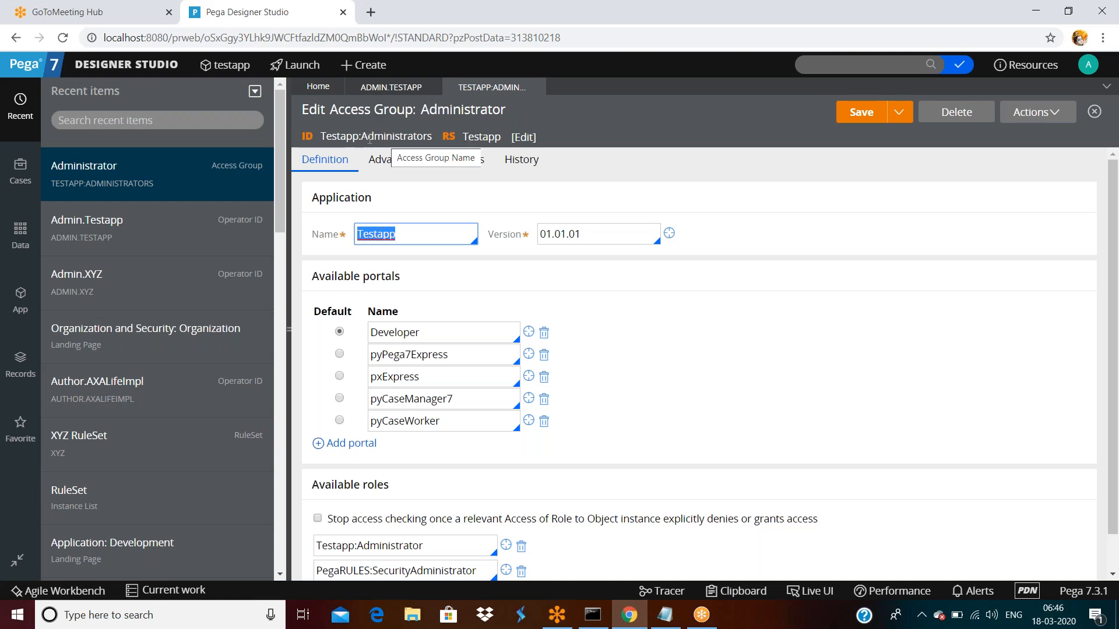
drag(325, 140, 400, 149)
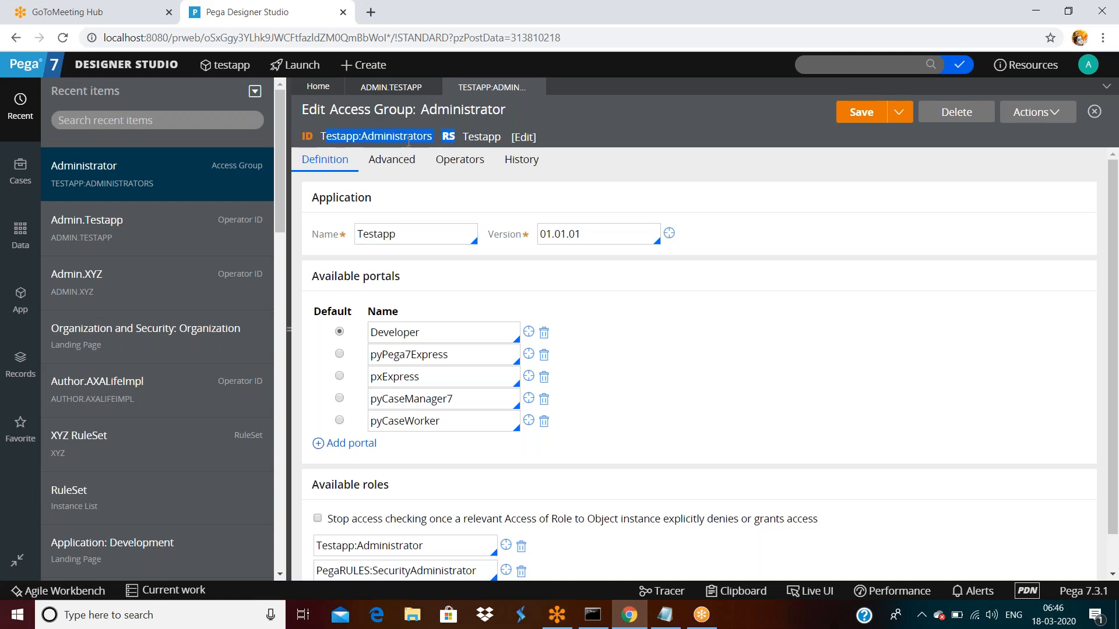
double_click(408, 239)
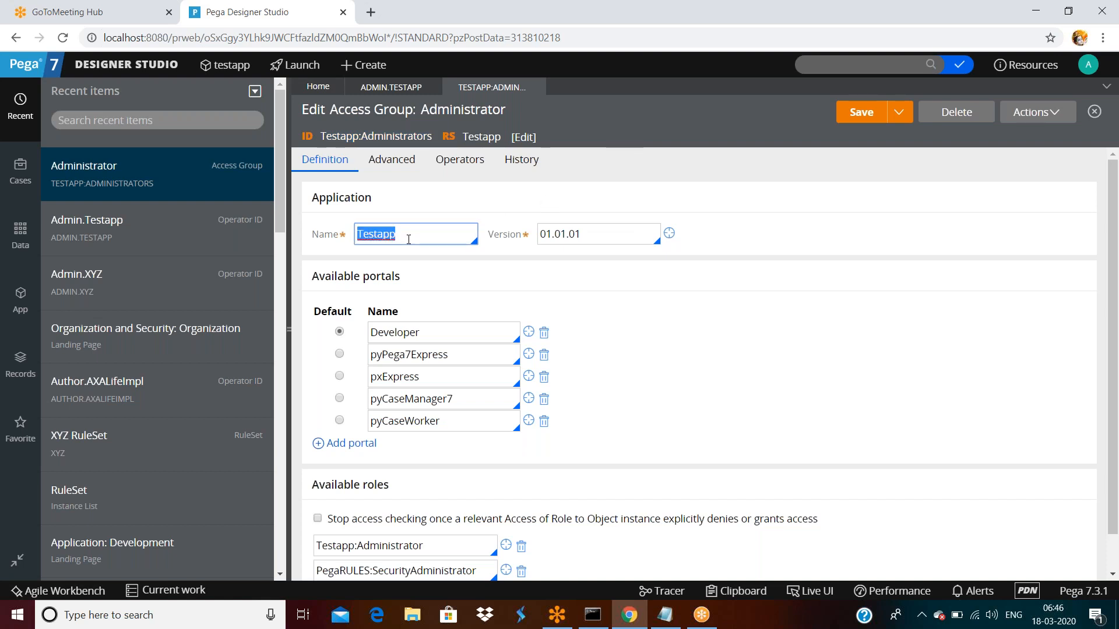
double_click(624, 231)
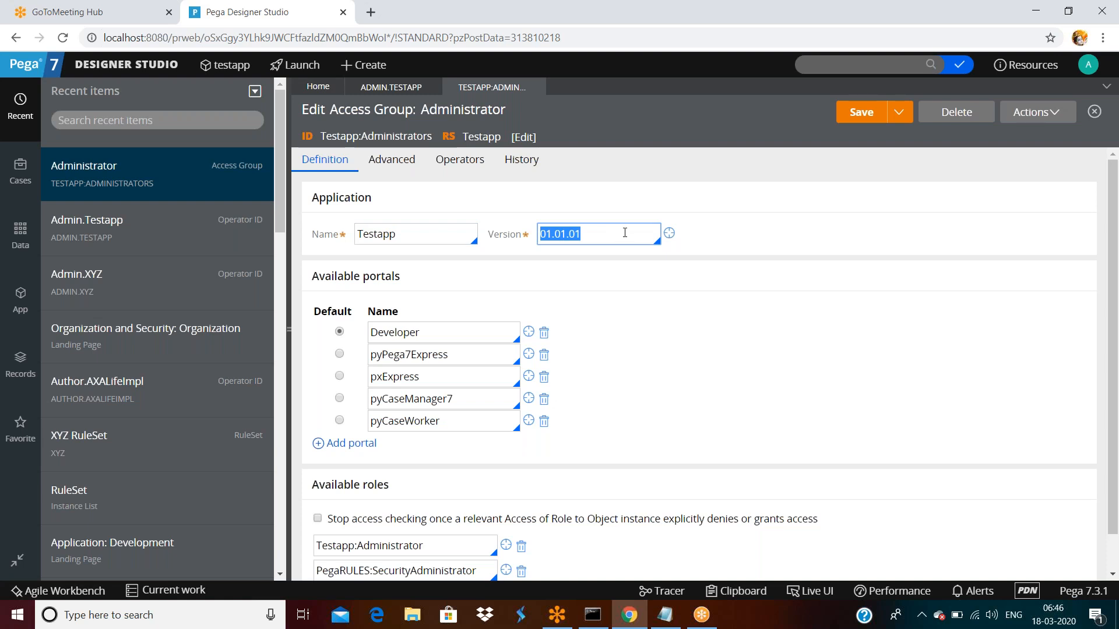
double_click(406, 233)
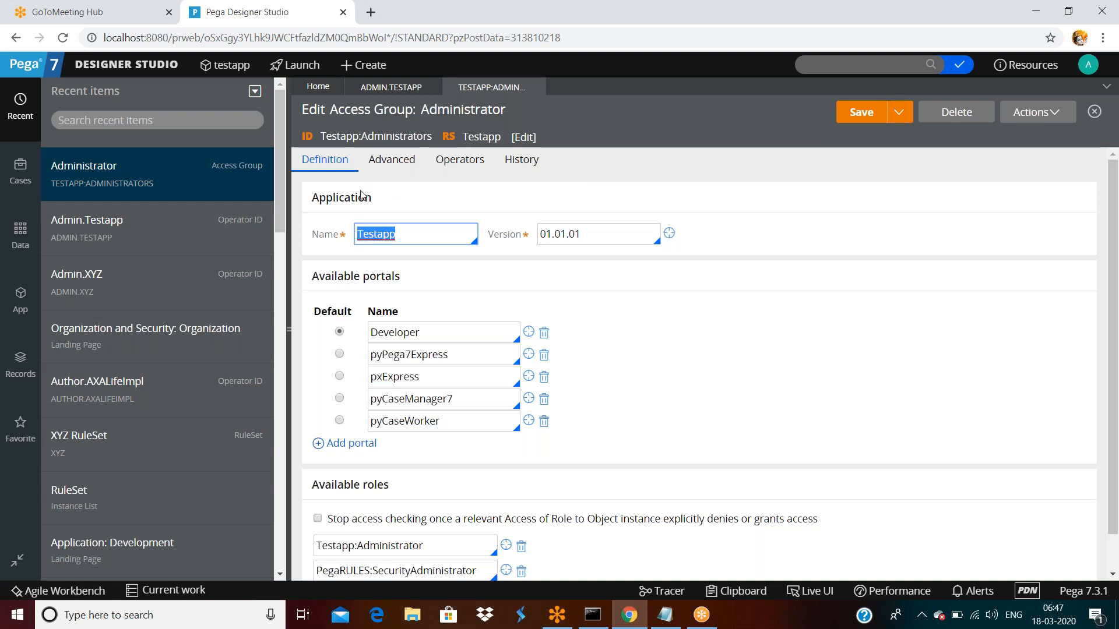
click(416, 236)
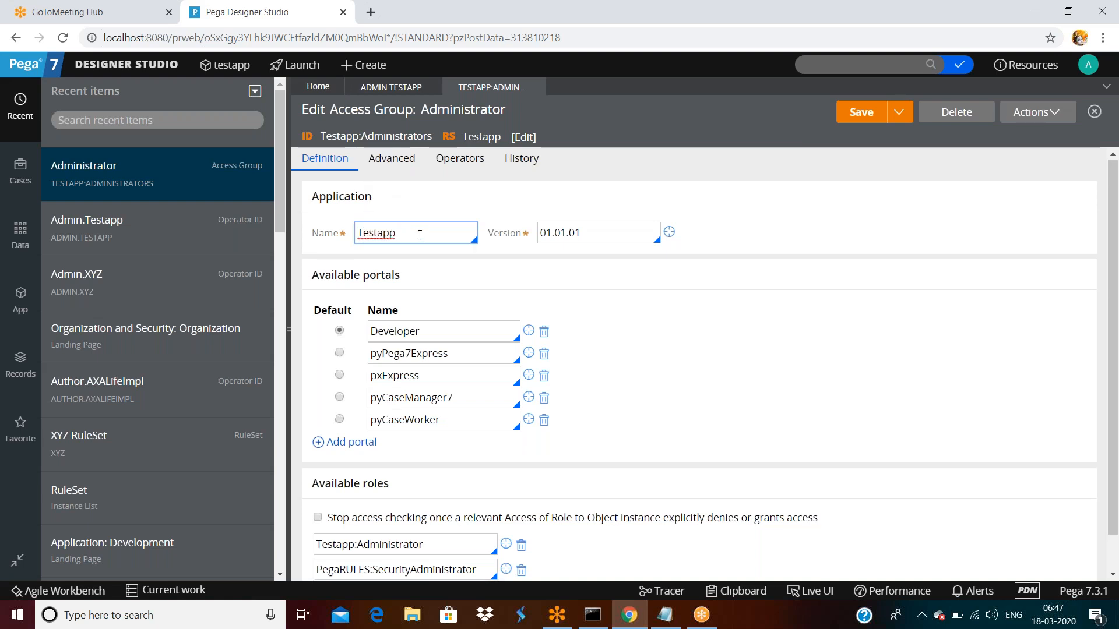
scroll(417, 233, down, 1)
click(321, 239)
drag(321, 238, 430, 345)
click(438, 359)
click(484, 378)
key(super+period)
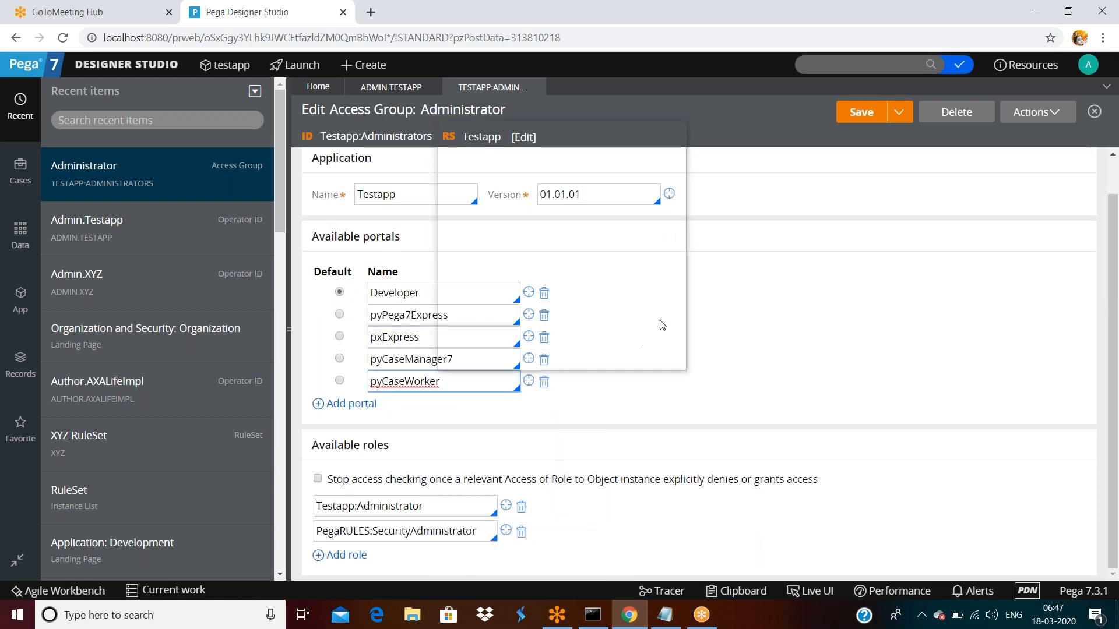
key(Escape)
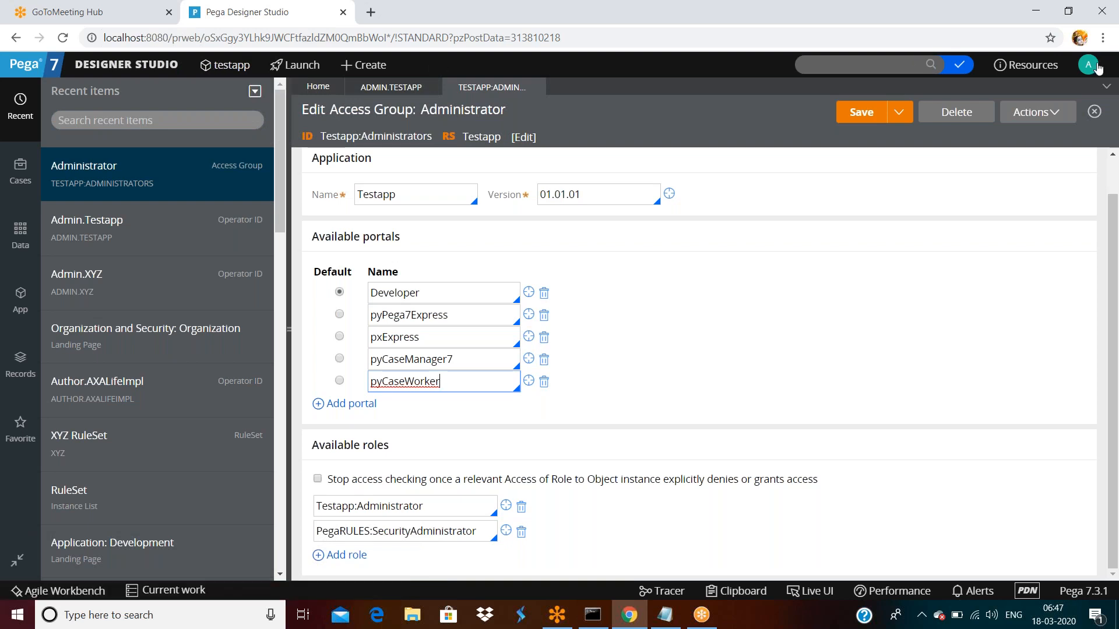
click(1097, 69)
- Log off and remove the Admin prefix from the username on the login page
click(1028, 185)
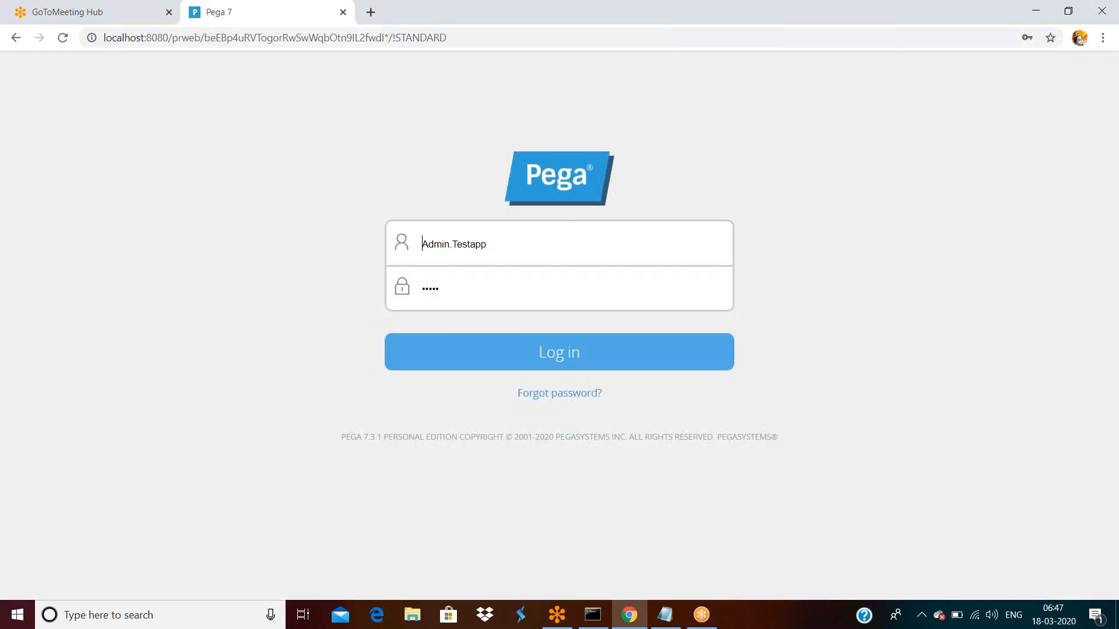
double_click(569, 242)
click(543, 245)
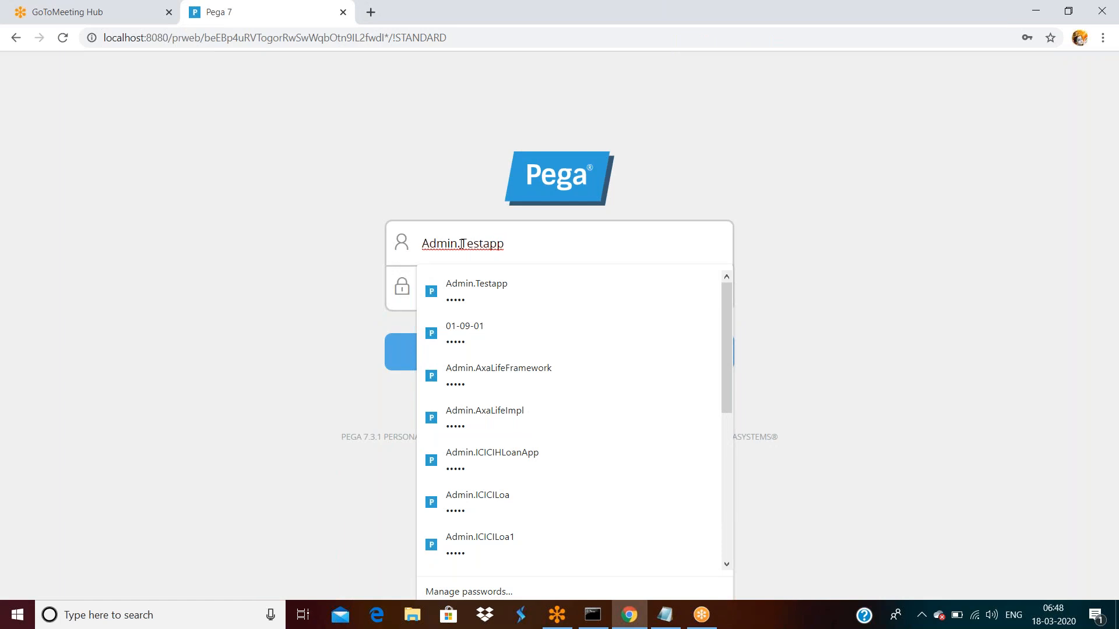
key(BackSpace)
key(BackSpace)
key(BackSpace)
key(BackSpace)
key(BackSpace)
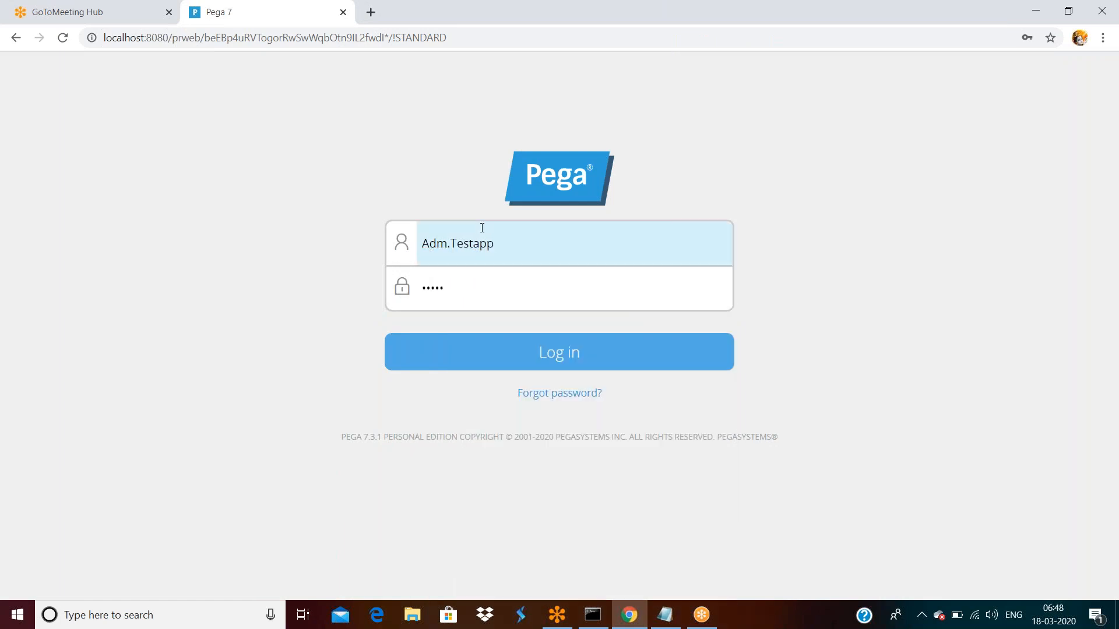
- Log in as the Testapp Manager operator, dismiss the save-password prompt, then log off the Case Manager portal
text(Manager)
key(Return)
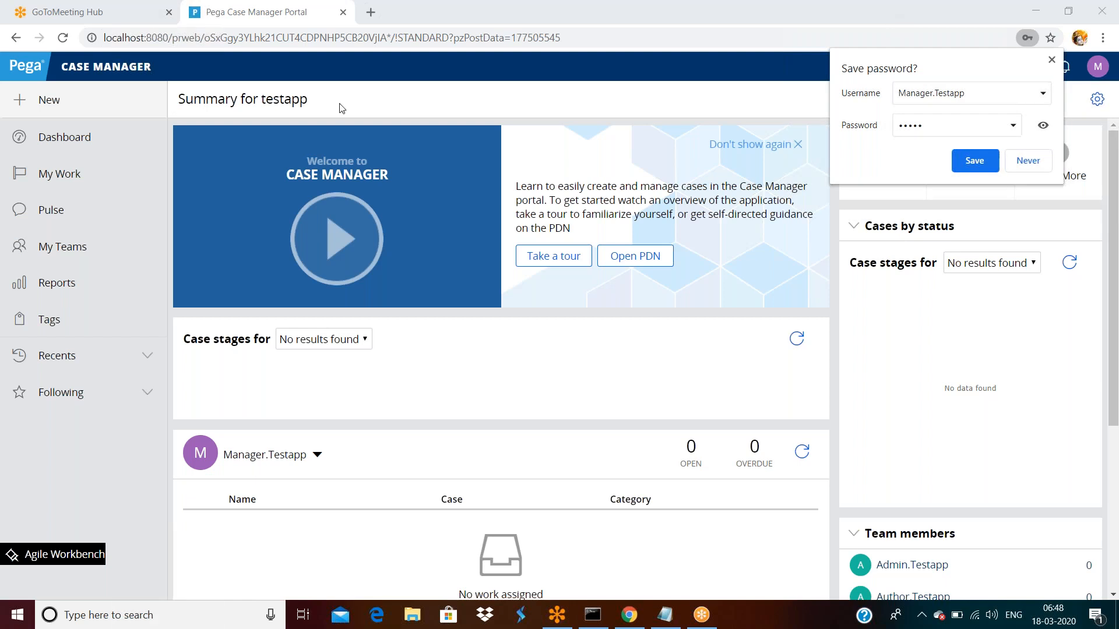
click(1051, 60)
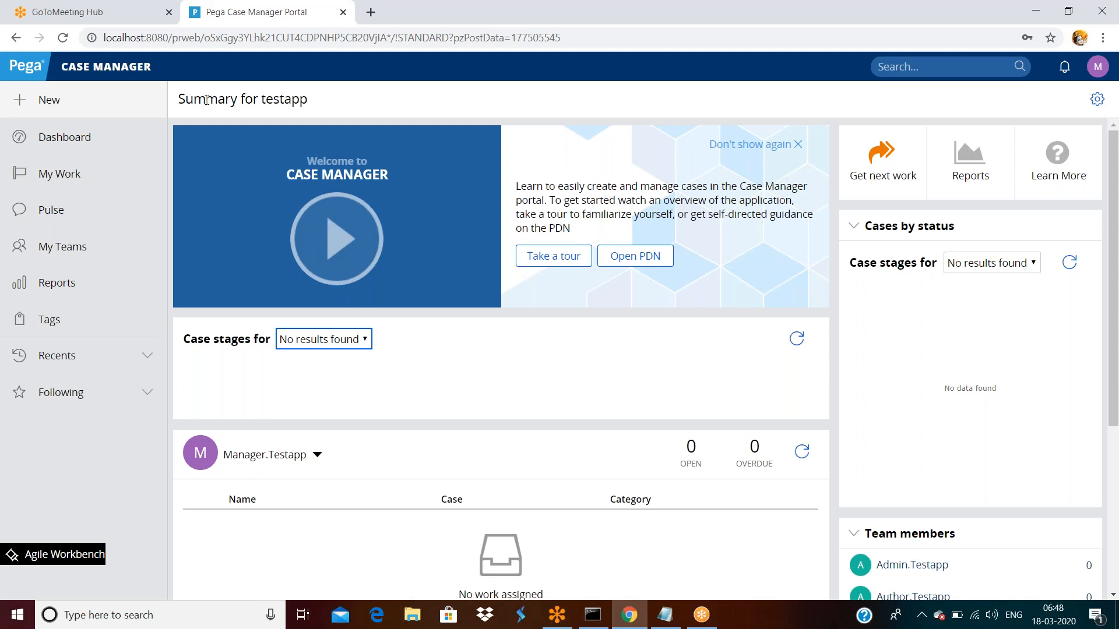
click(1097, 67)
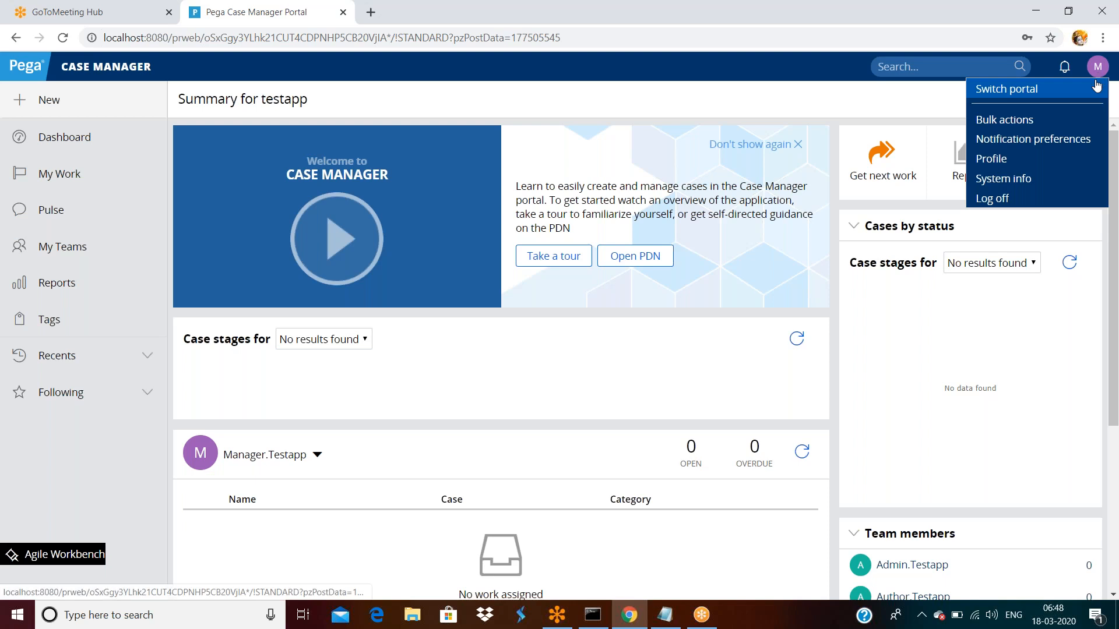
click(989, 198)
double_click(441, 243)
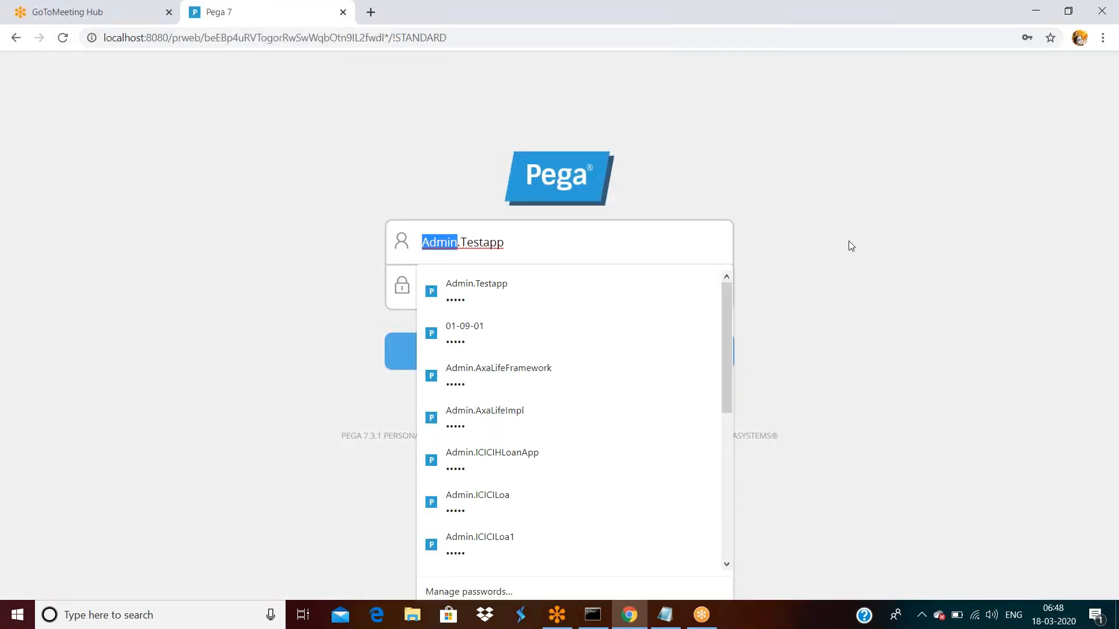
- Log in with the Testapp user operator's username and dismiss the browser's save-password prompt
text(Usse)
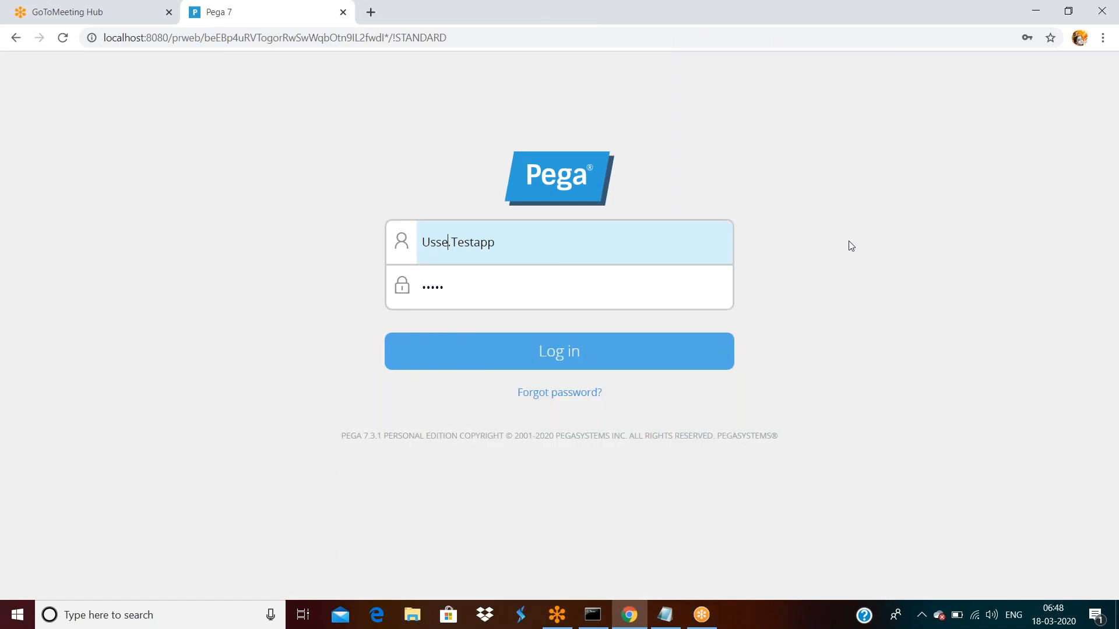
key(BackSpace)
key(BackSpace)
text(er)
key(Return)
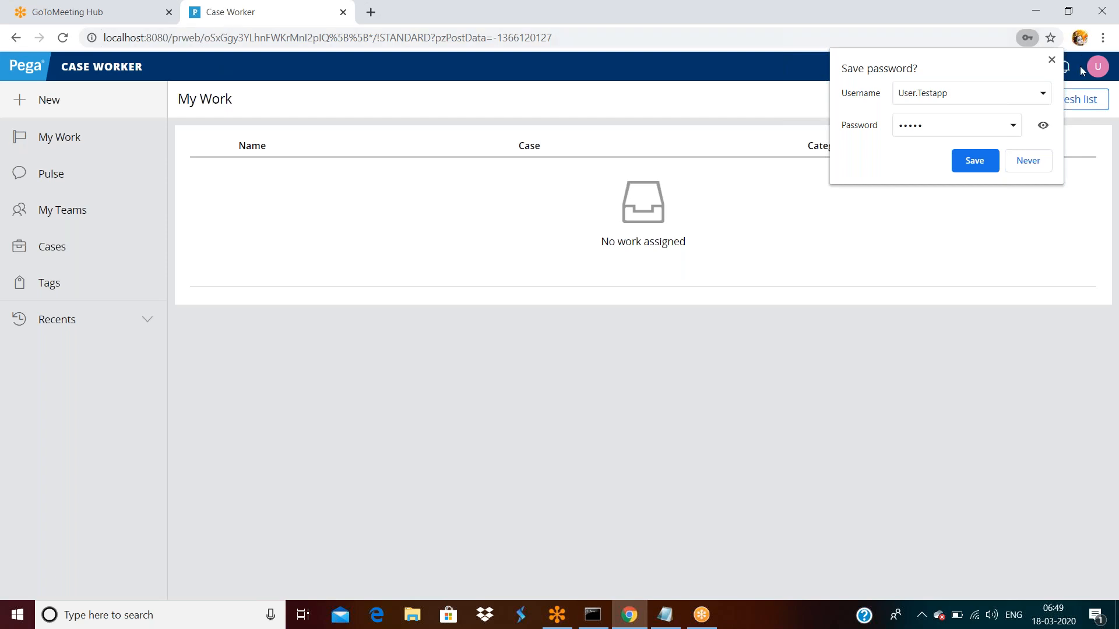
click(1052, 60)
- Log off the Case Worker portal and sign in as the Testapp author operator
click(1098, 65)
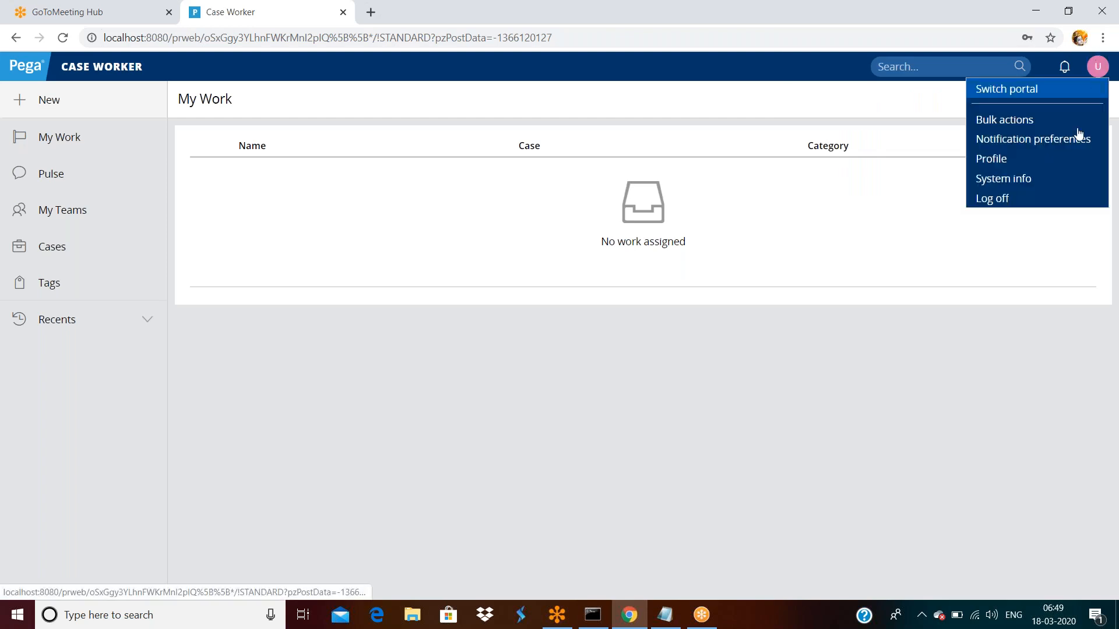
click(1019, 197)
double_click(444, 236)
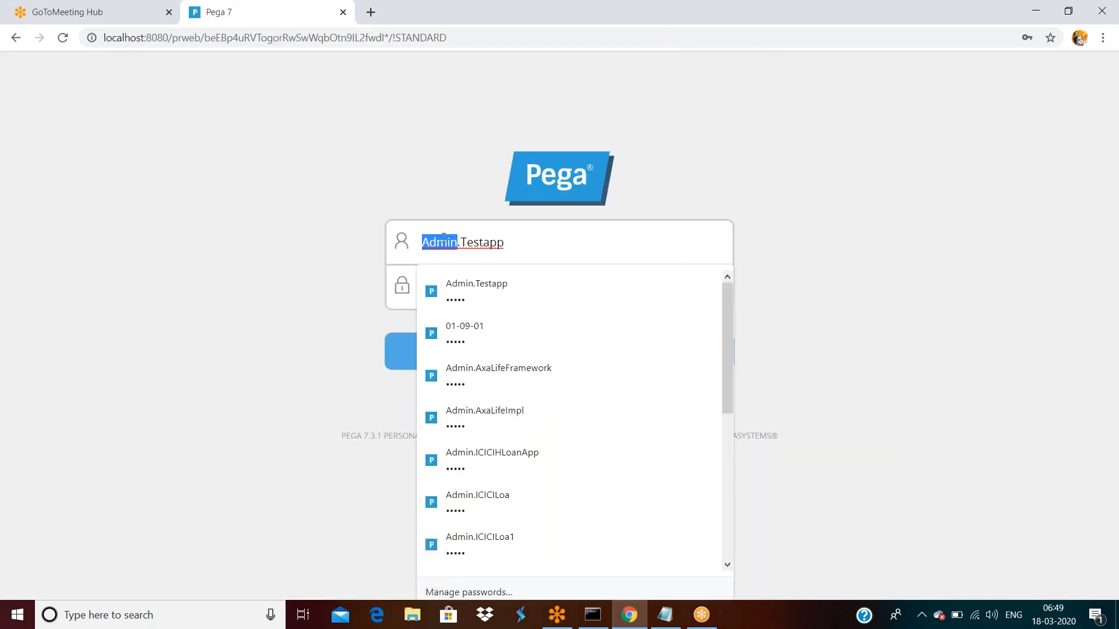
text(Author)
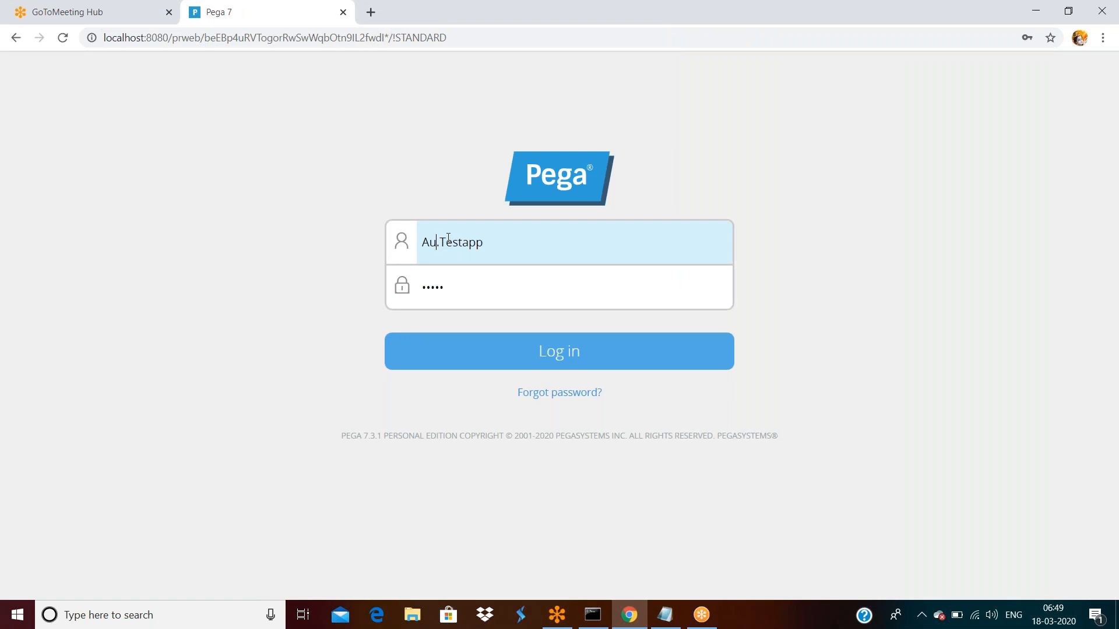
key(Return)
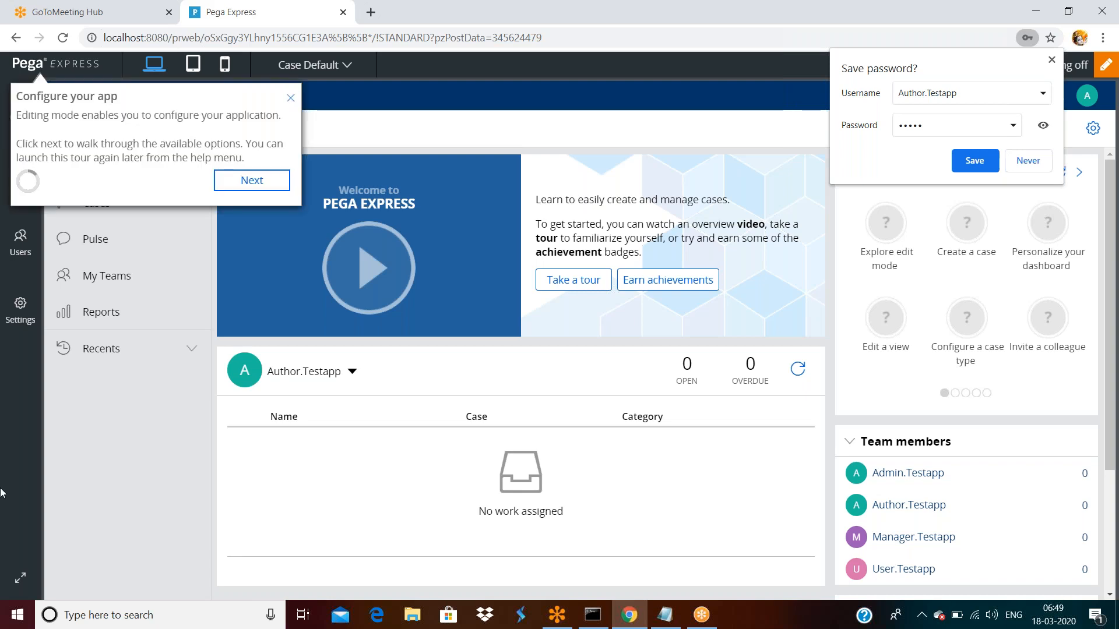
- Close the Configure your app tour and save-password prompt, then open the user account menu
click(290, 99)
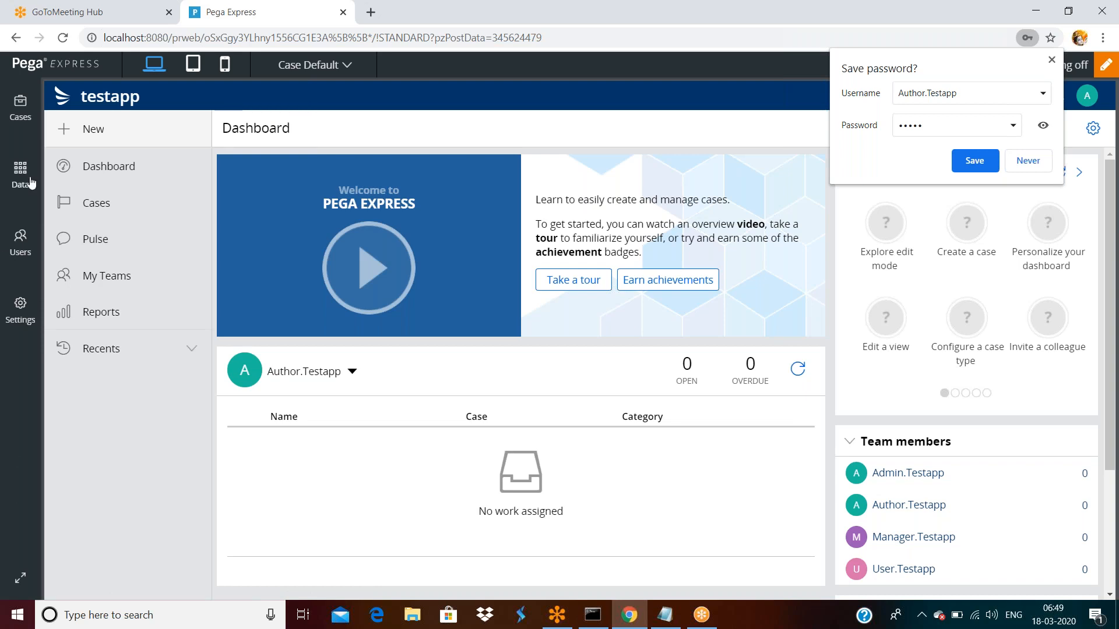
click(1051, 58)
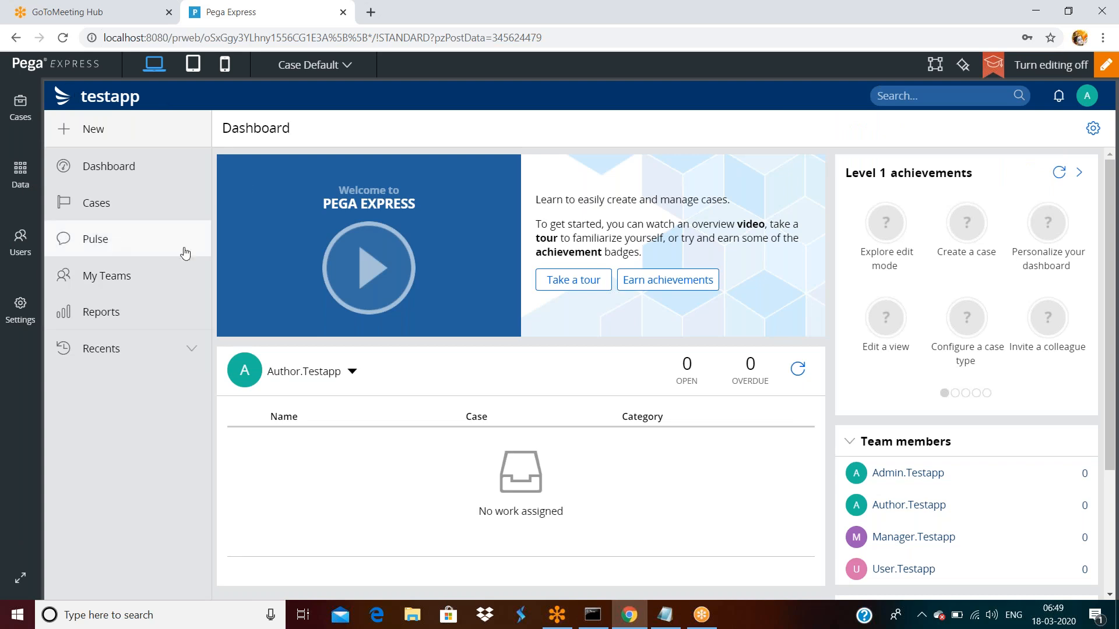
click(1081, 99)
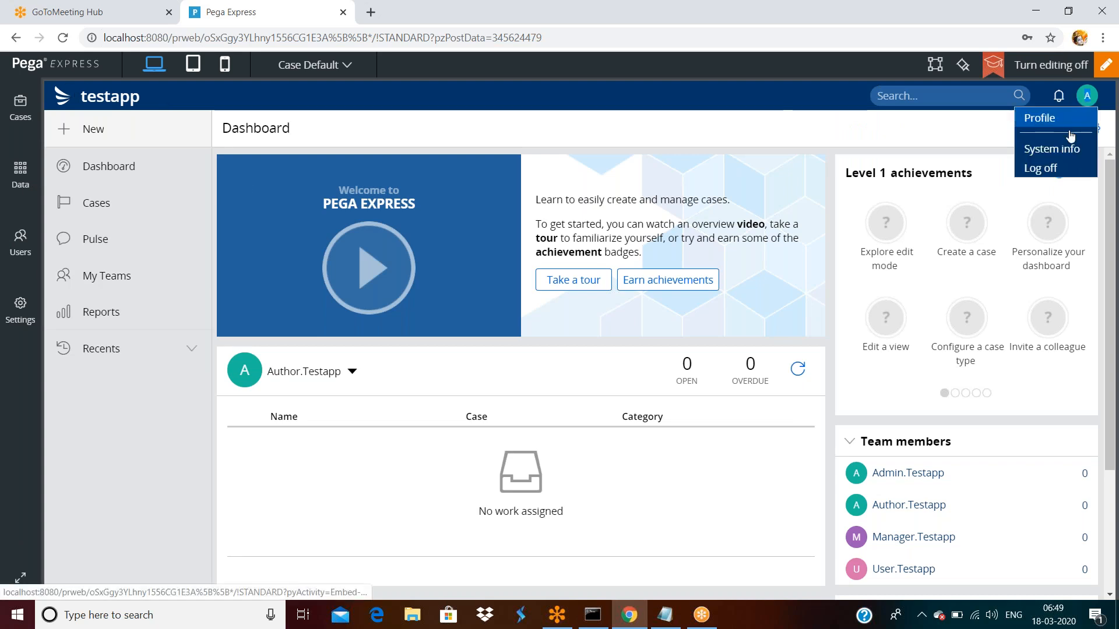
- Choose Log off from the avatar menu to leave Pega Express
click(1056, 169)
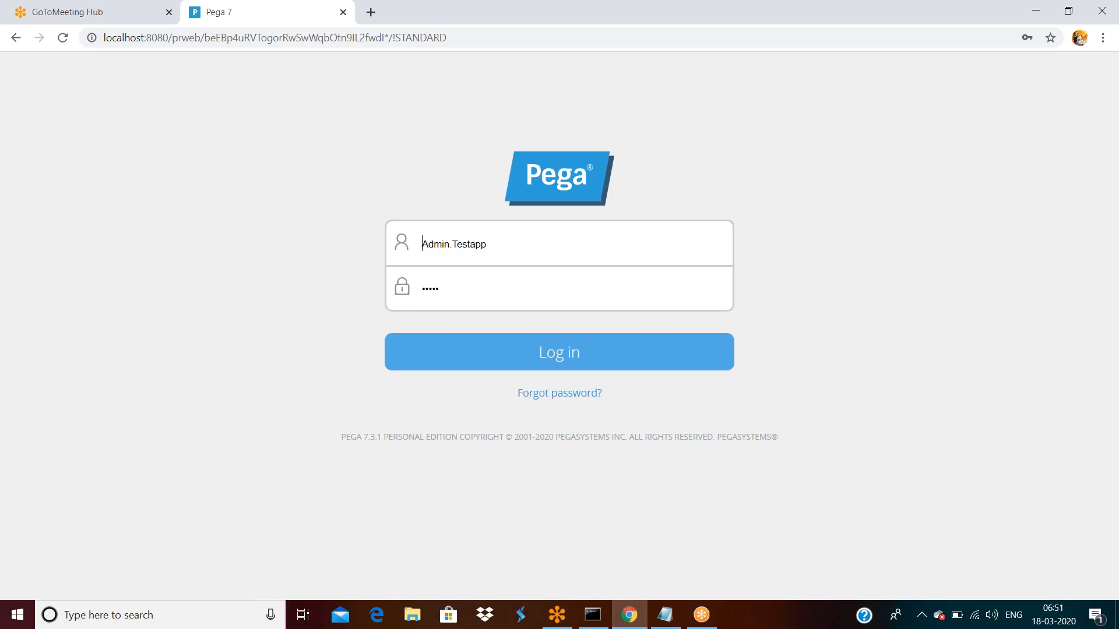
- Sign in as the Testapp administrator and open the Administrator access group from Recent items
click(564, 362)
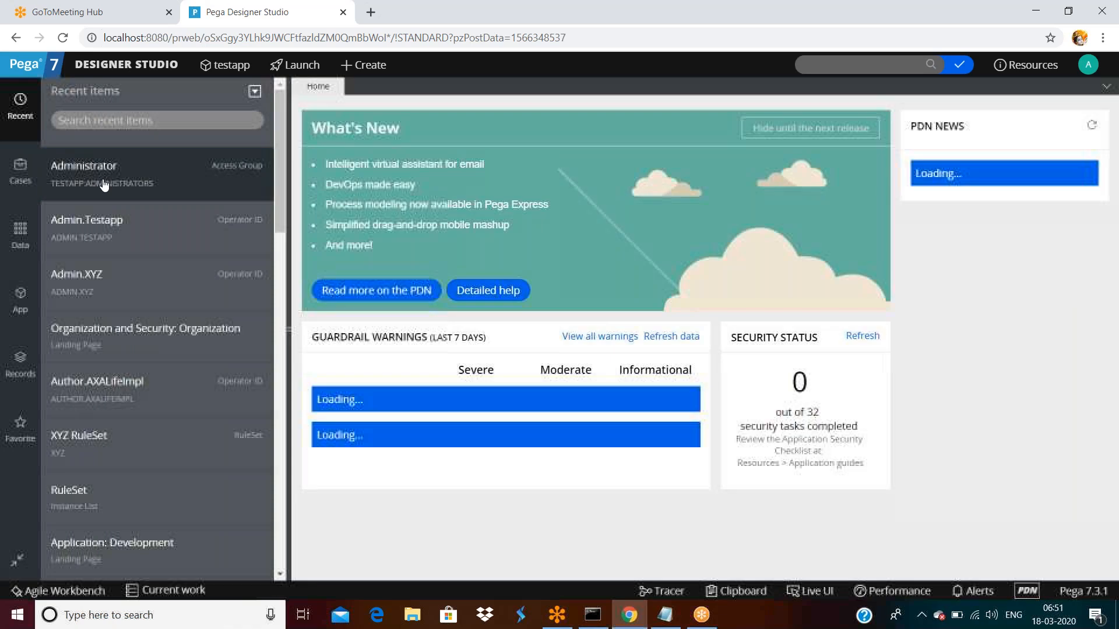
right_click(113, 177)
click(94, 175)
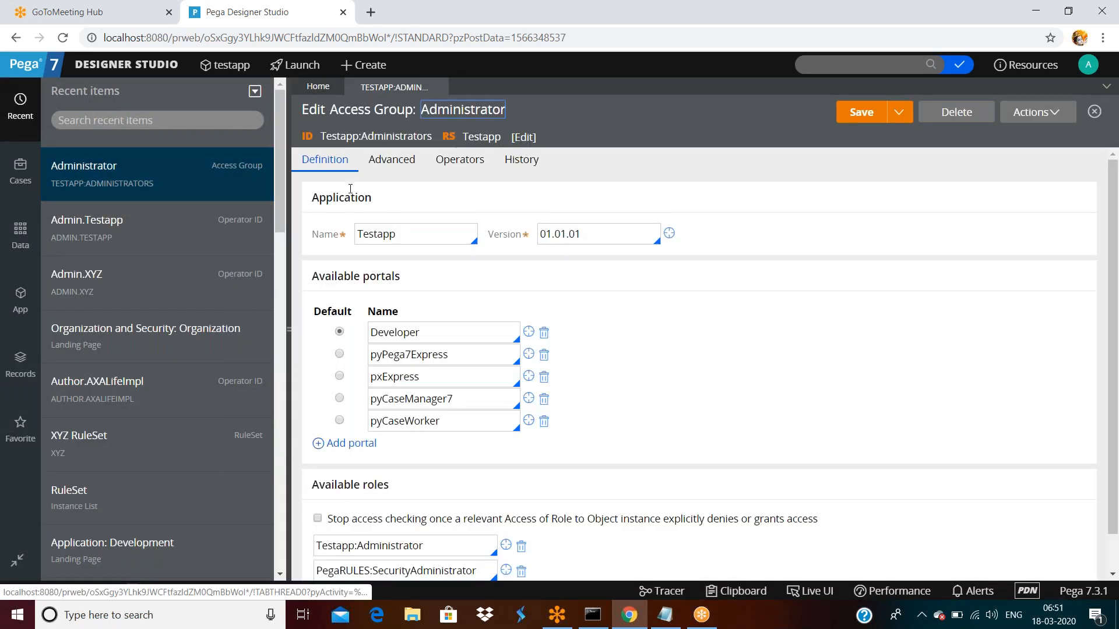
- Review the Testapp application name and the Available portals list, with Developer as default
double_click(402, 236)
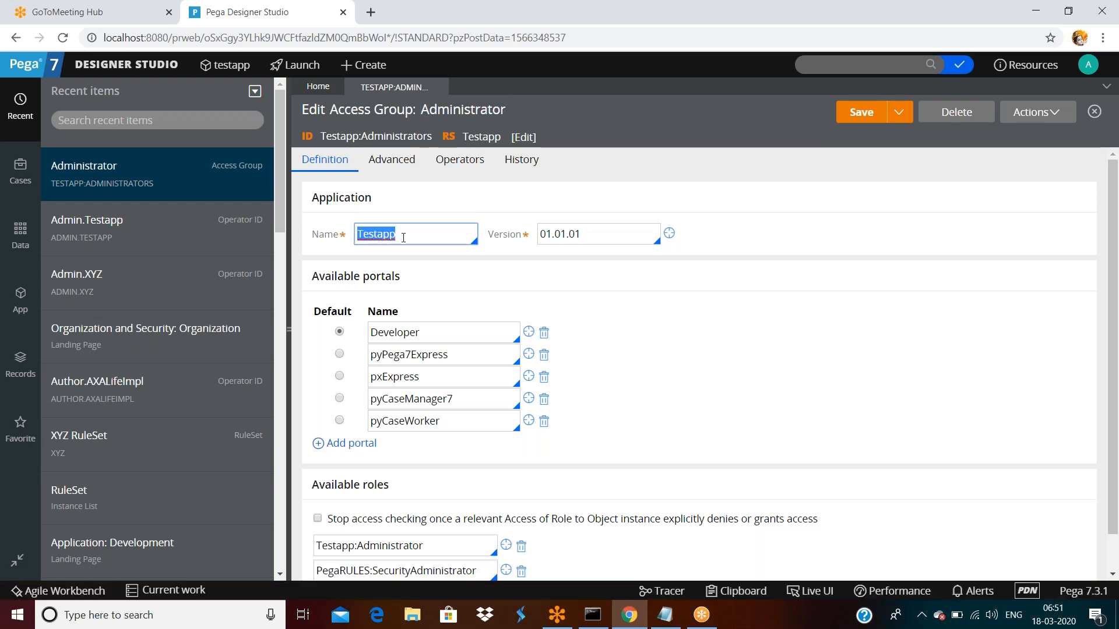
scroll(373, 244, down, 1)
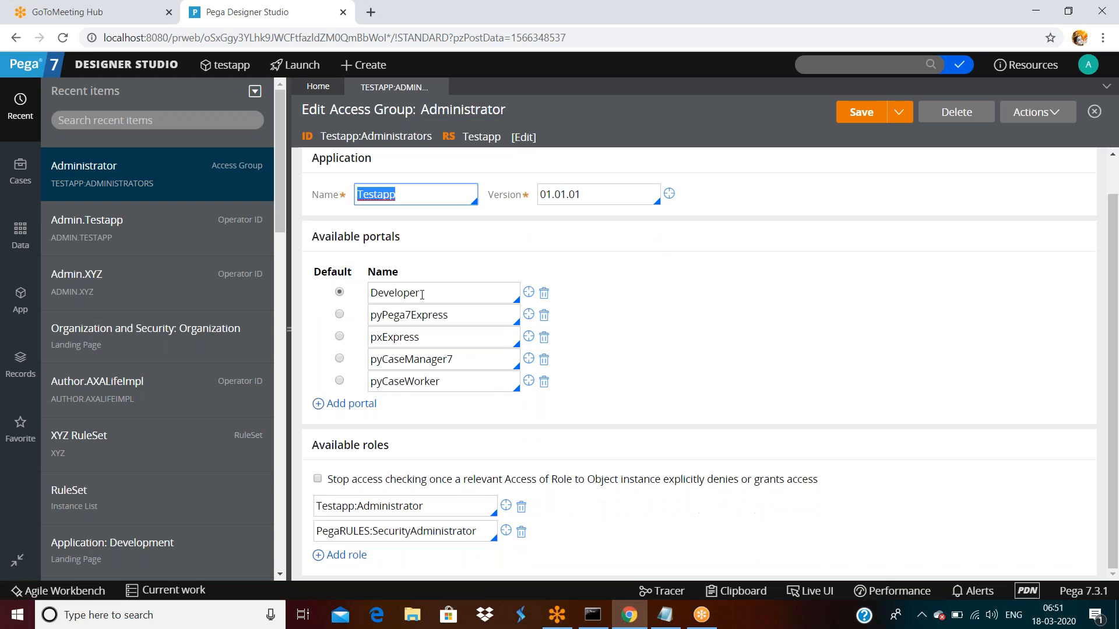
triple_click(357, 237)
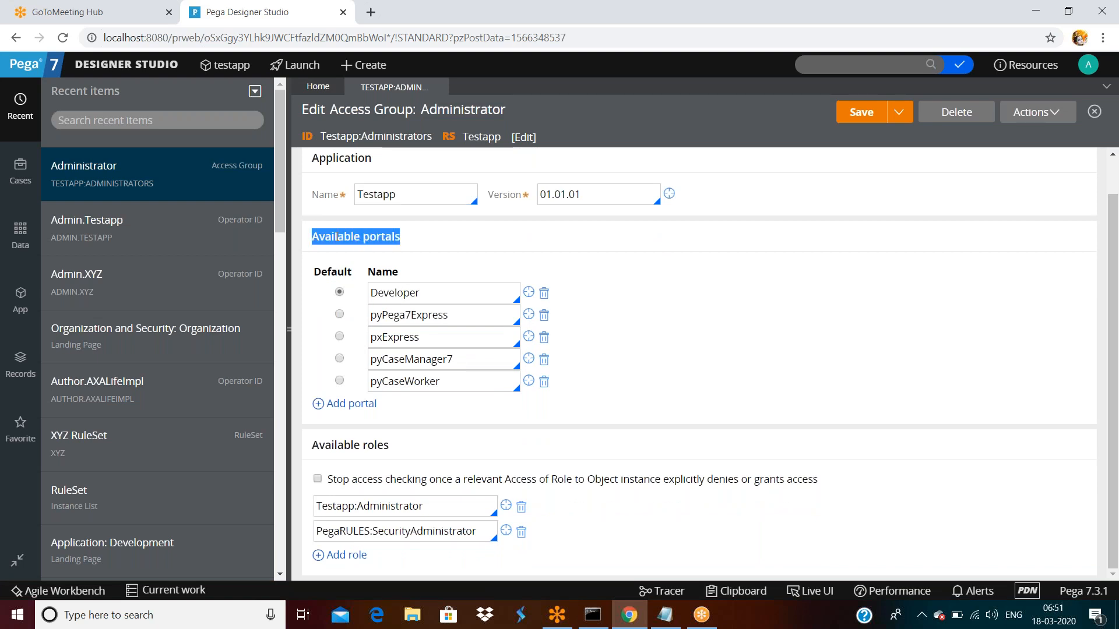
double_click(440, 295)
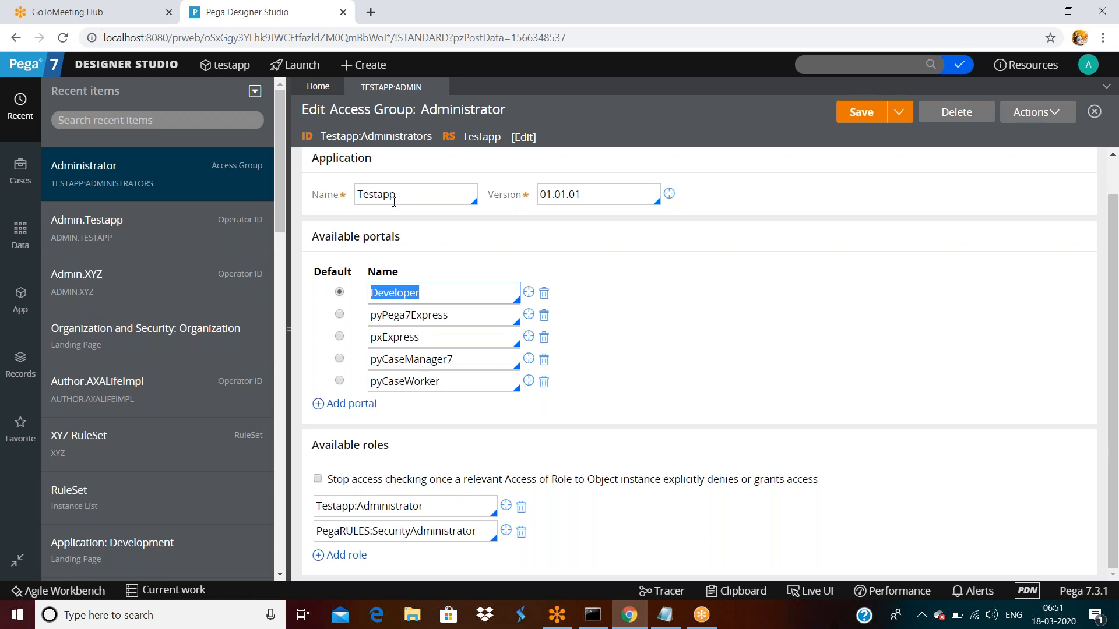
double_click(427, 292)
- Open the testapp manager operator's record from the Org & Security operators list
click(127, 64)
mouse_move(98, 248)
mouse_move(238, 247)
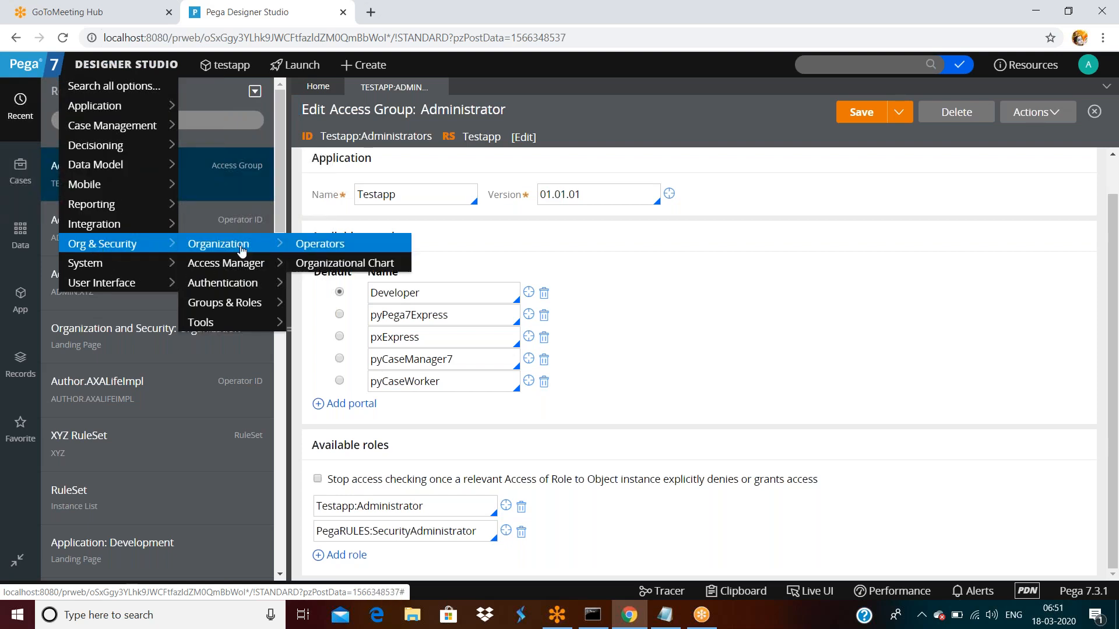
click(317, 260)
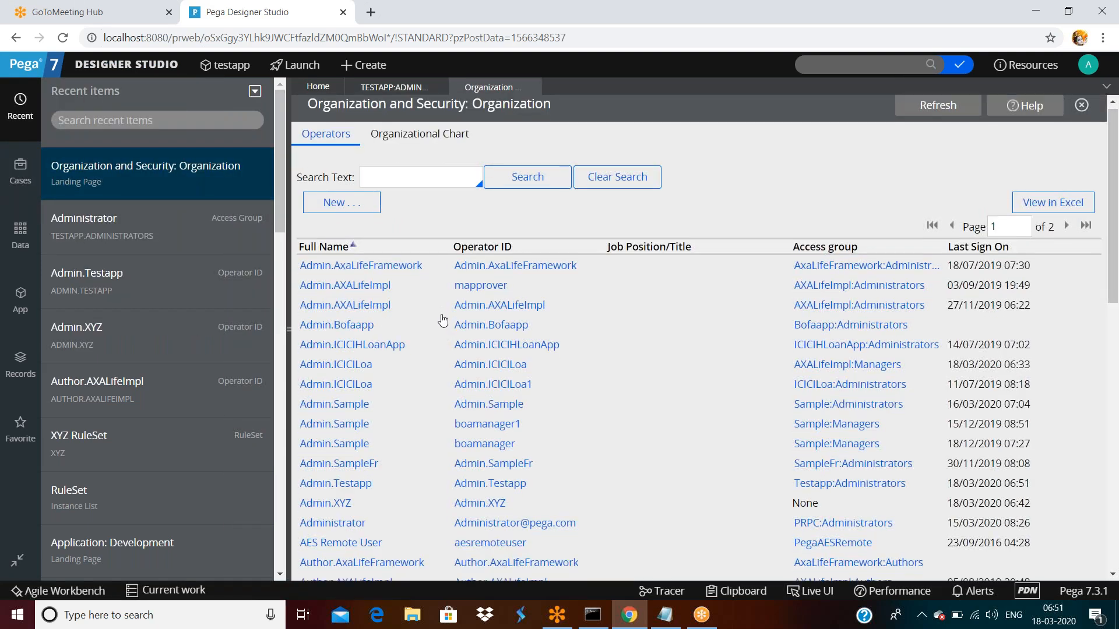
scroll(443, 320, down, 10)
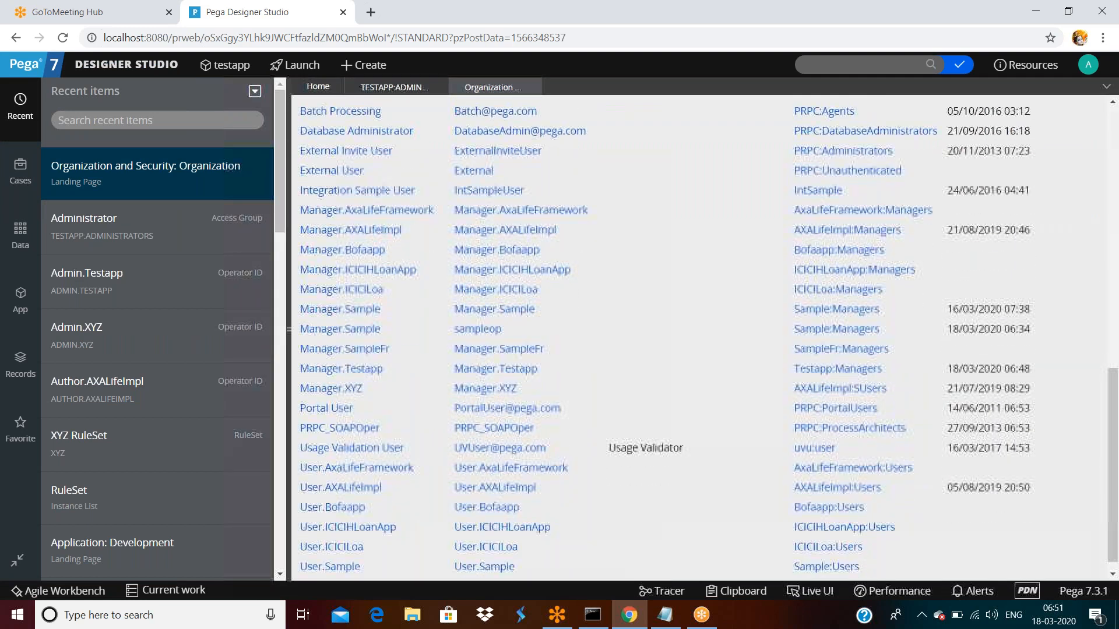
click(367, 370)
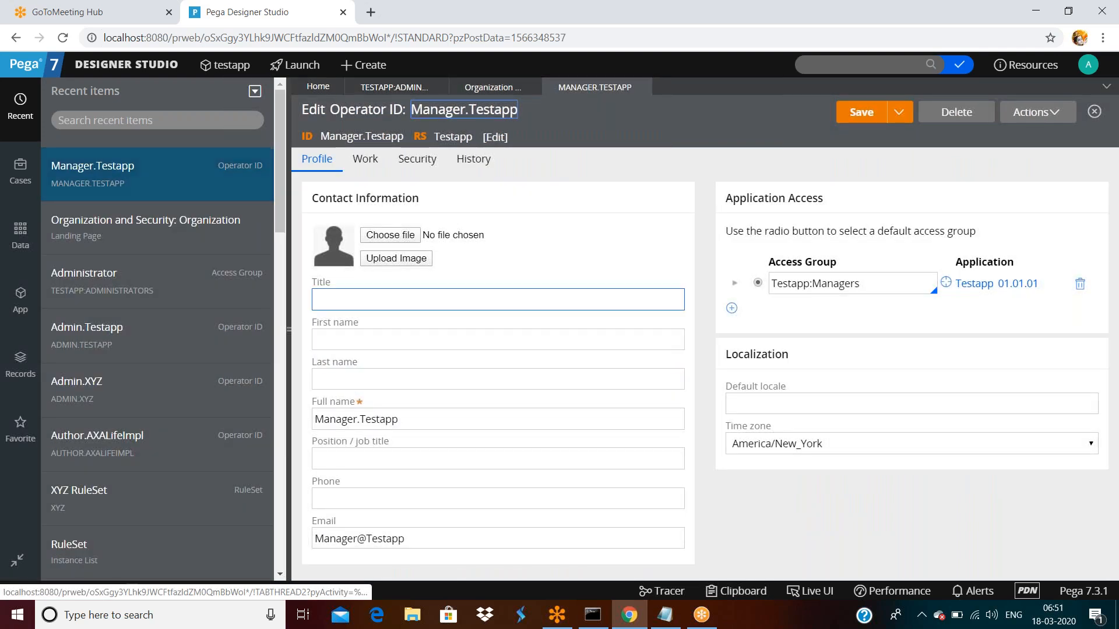
- Open the manager's Testapp:Managers access group record
click(870, 290)
triple_click(870, 291)
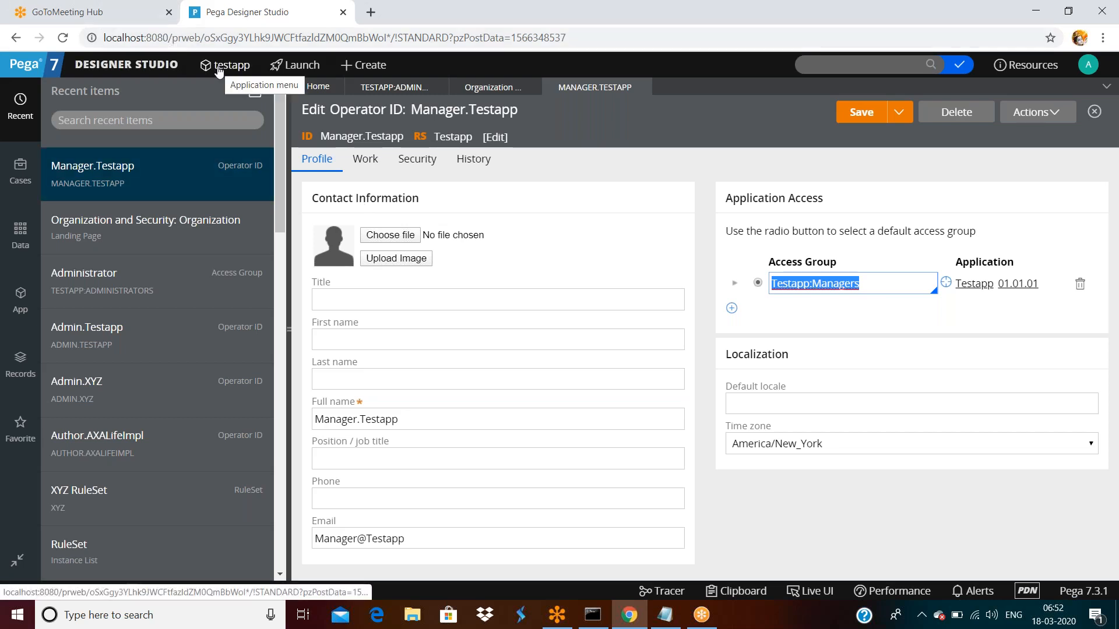
click(888, 304)
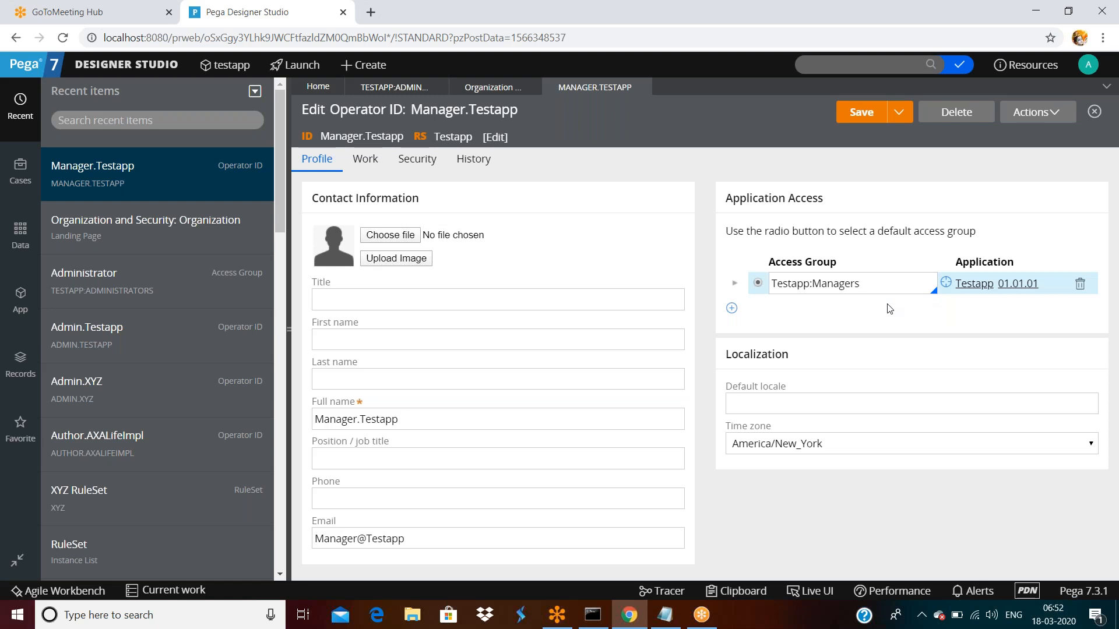
click(857, 285)
click(945, 282)
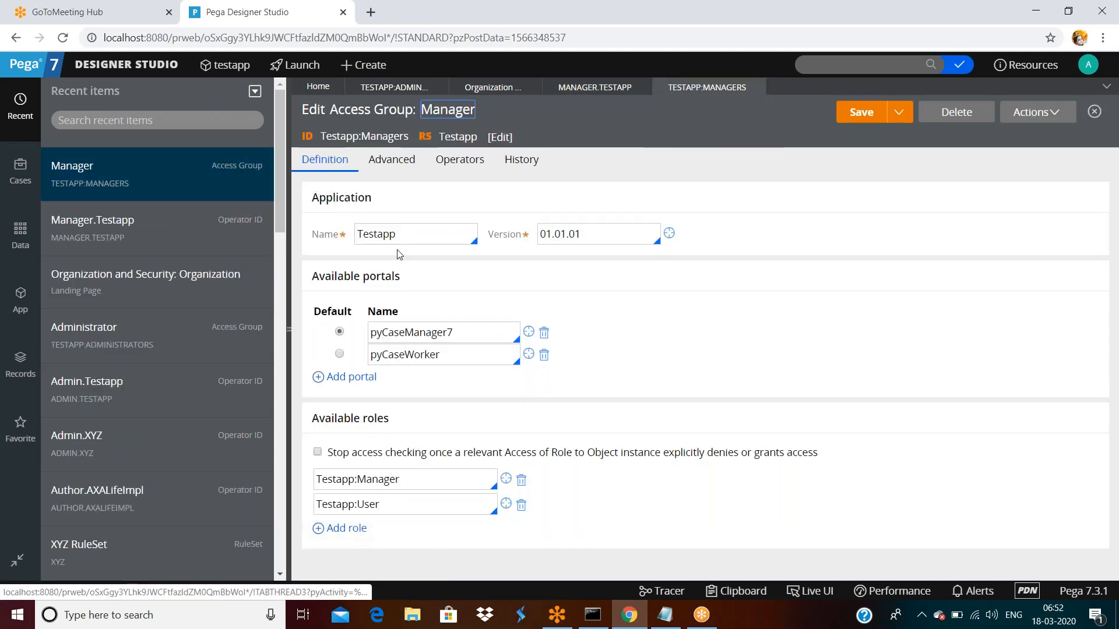
double_click(387, 236)
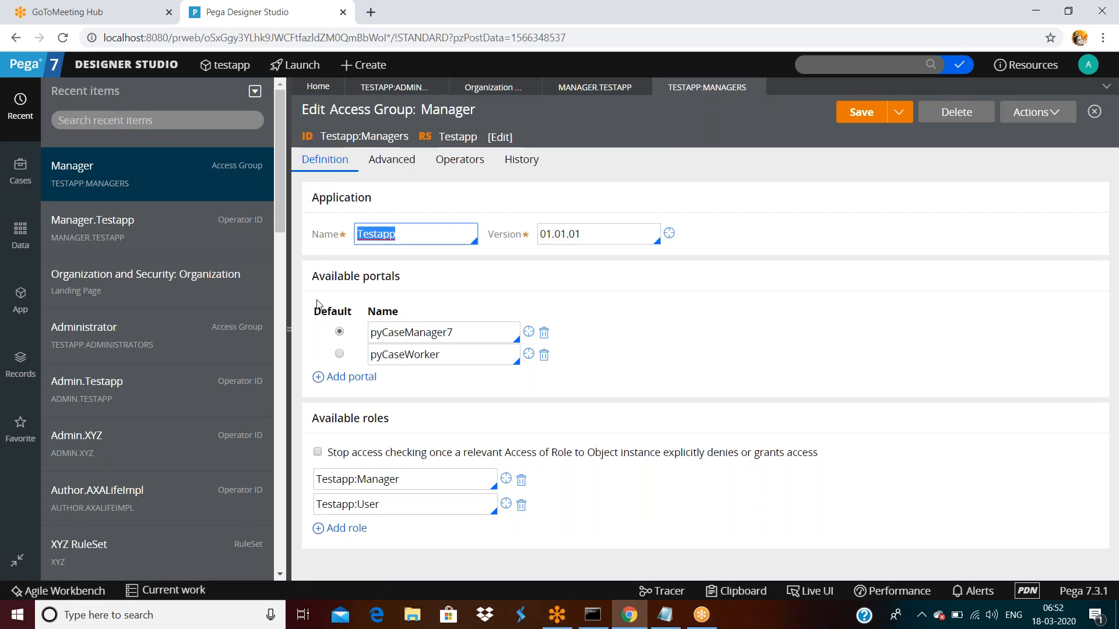
triple_click(315, 279)
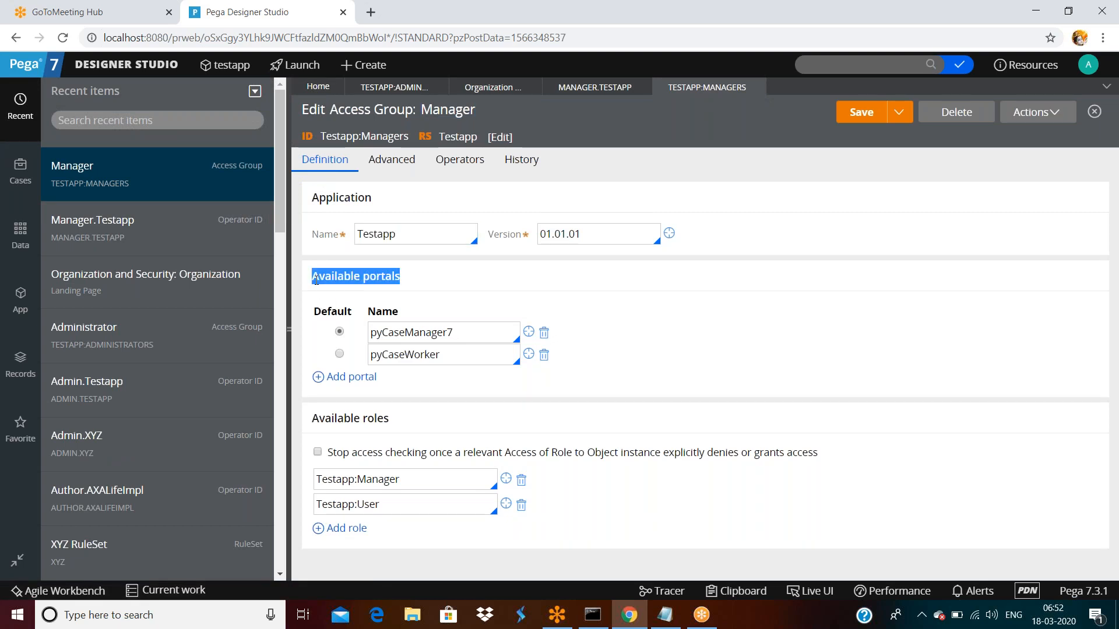
double_click(472, 331)
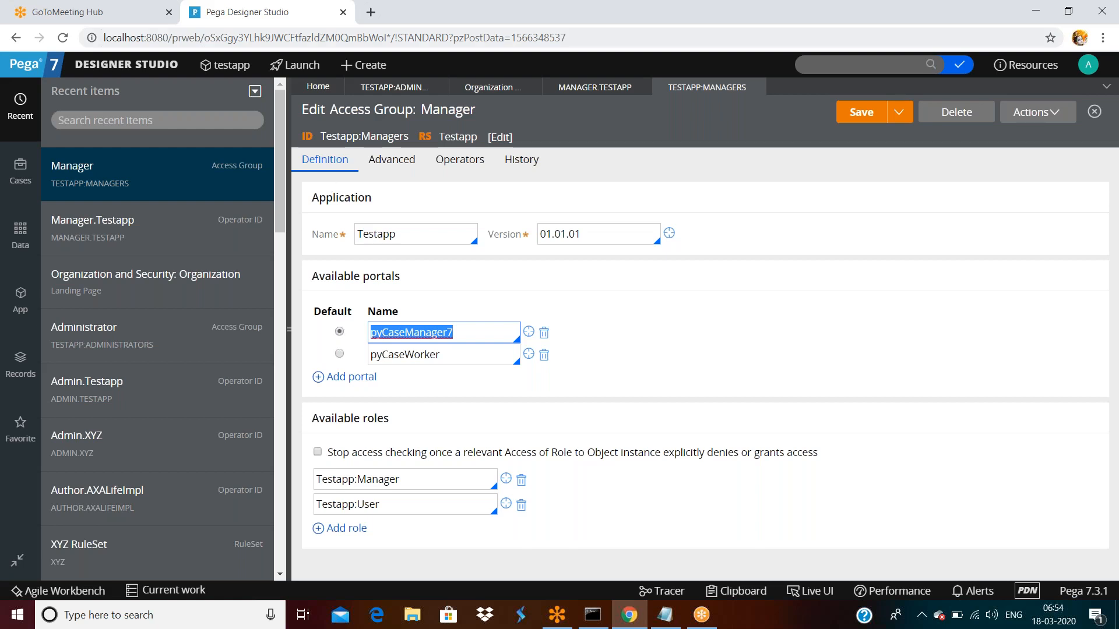
- Log off Designer Studio and select the prefilled administrator username on the login page
click(1087, 64)
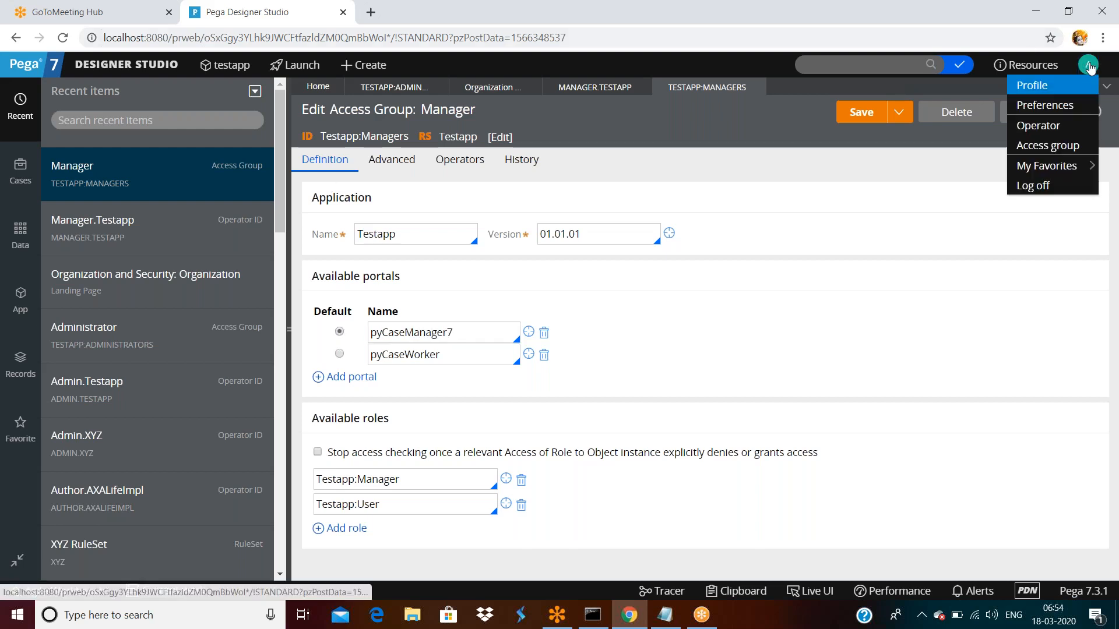
click(1029, 185)
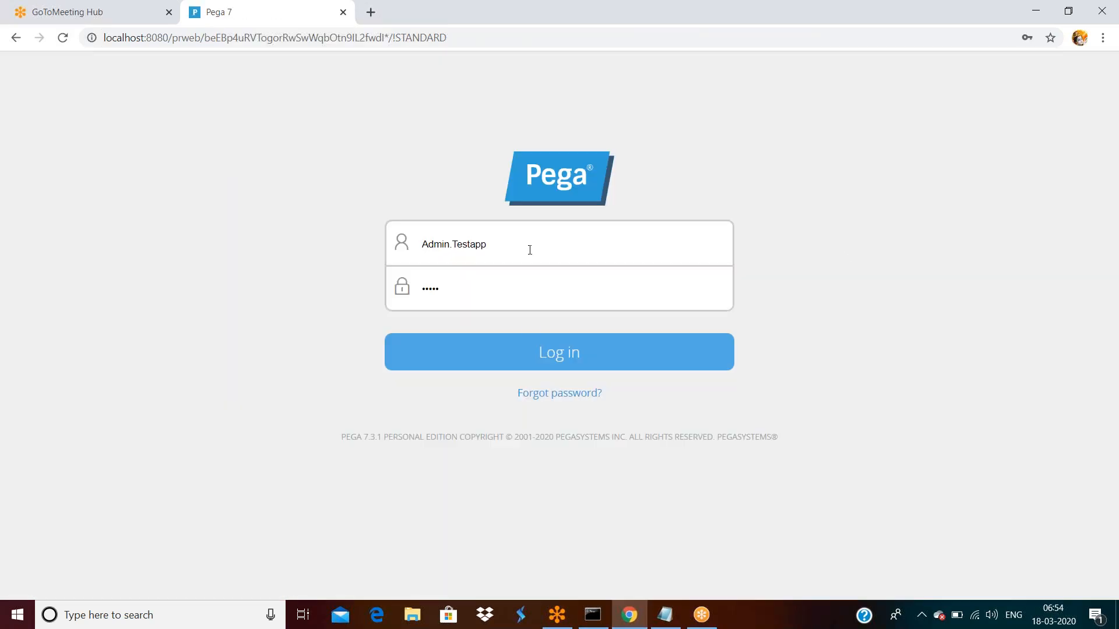
click(493, 282)
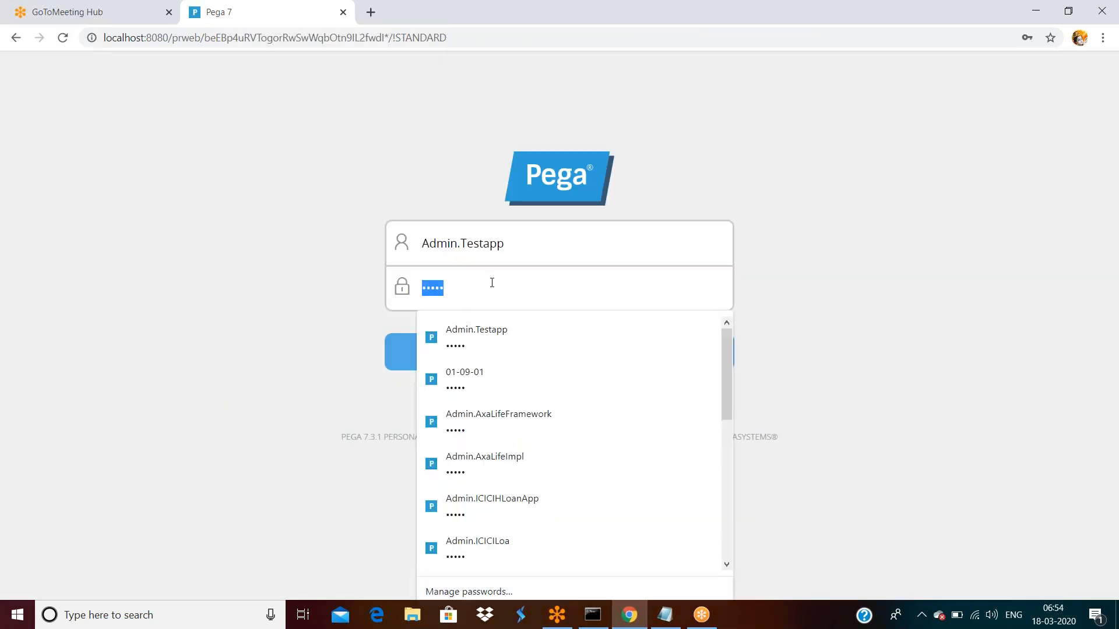
click(461, 39)
click(425, 95)
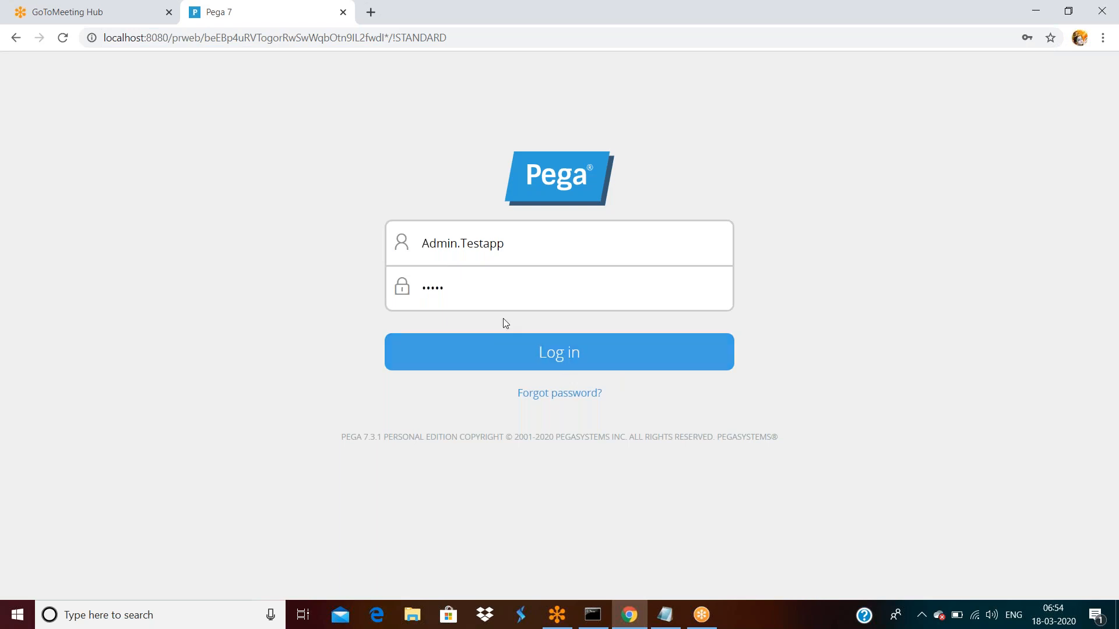
double_click(508, 239)
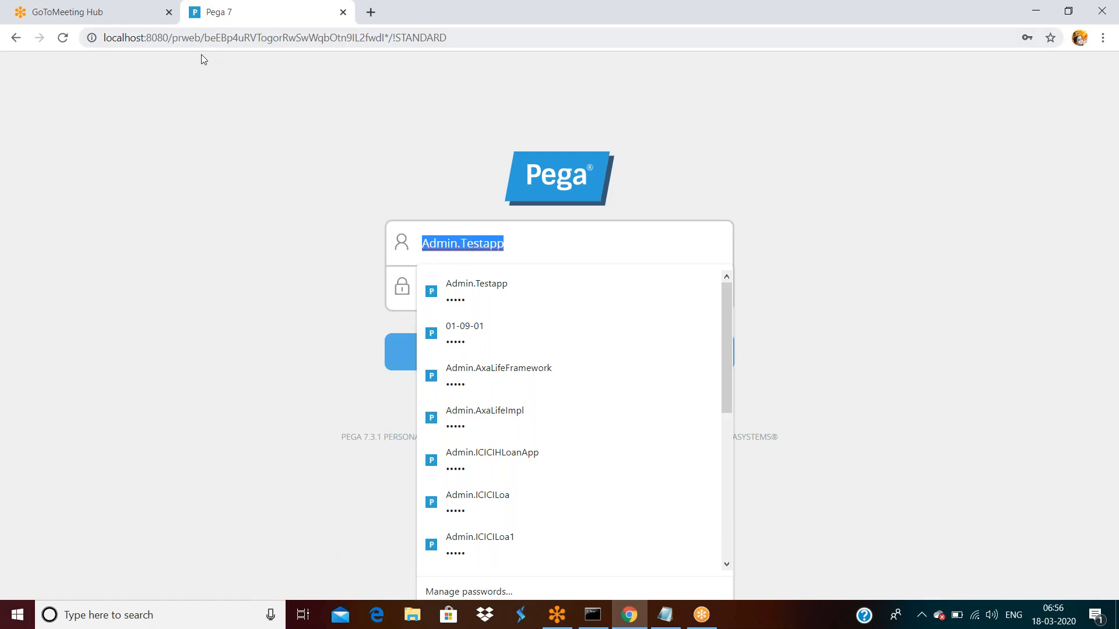
- Dismiss Chrome's saved login suggestions on the Pega login page
click(228, 39)
click(227, 38)
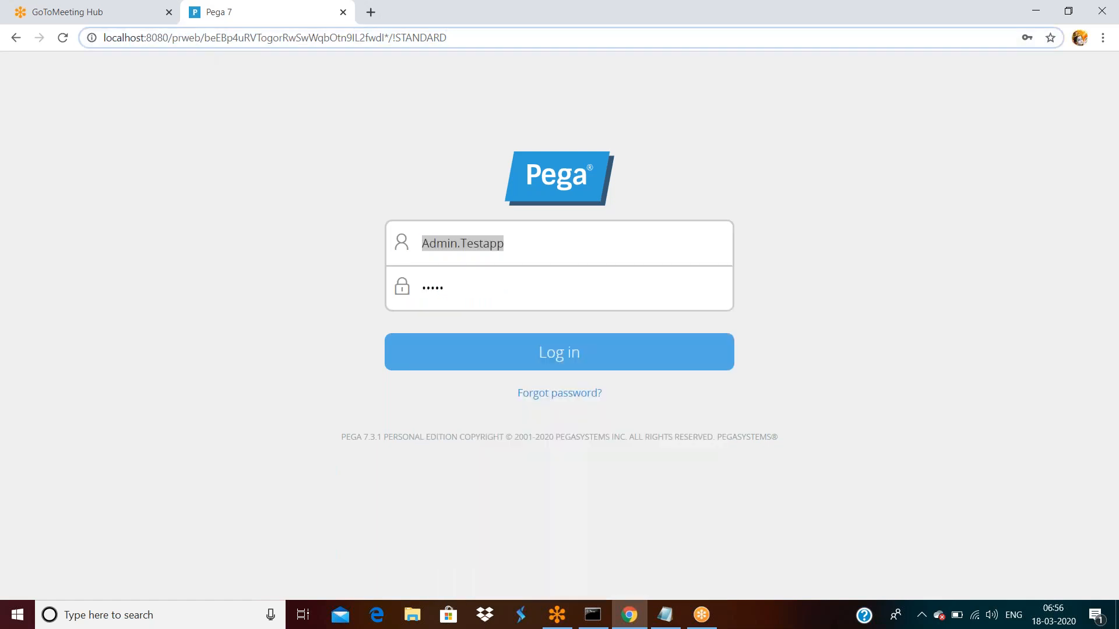
triple_click(240, 41)
click(239, 38)
- Read the Notepad notes on one operator per application, then minimize Notepad
click(852, 25)
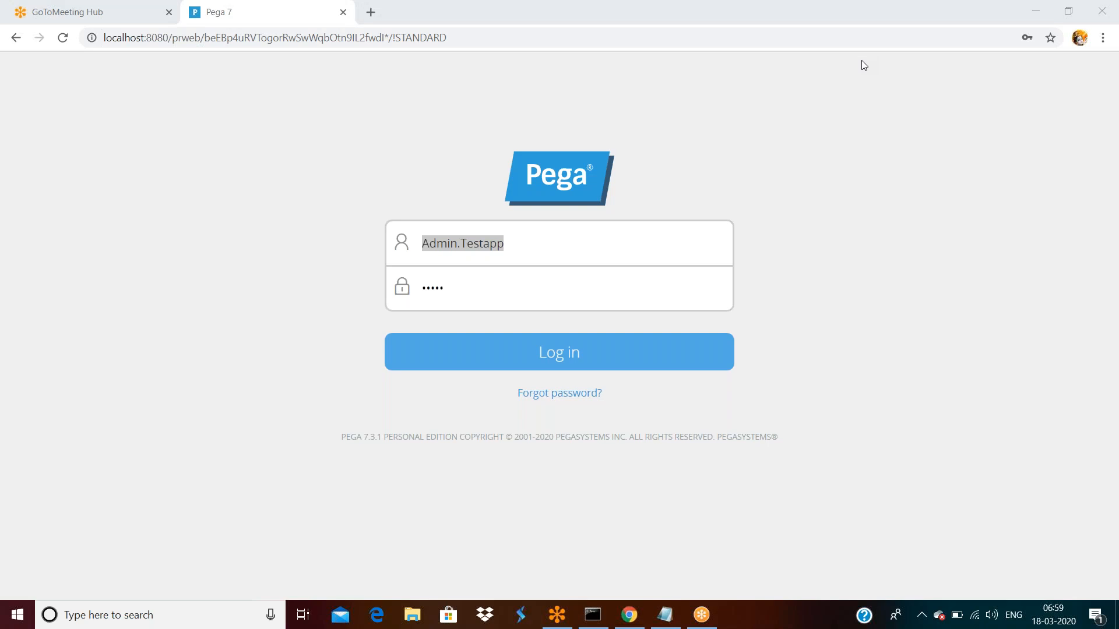
click(663, 615)
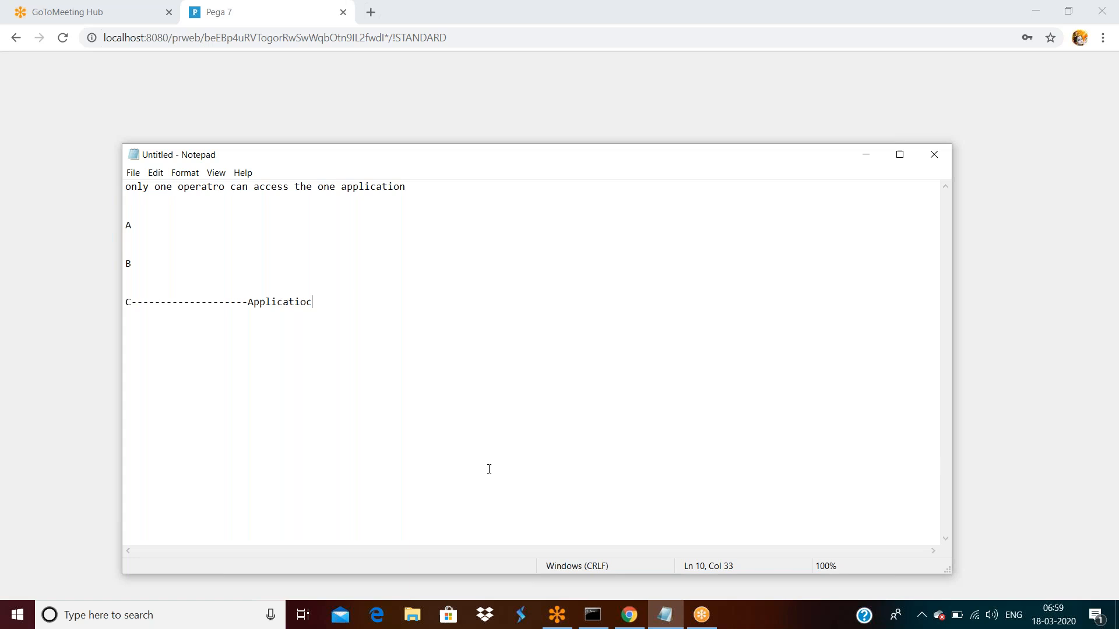
click(866, 154)
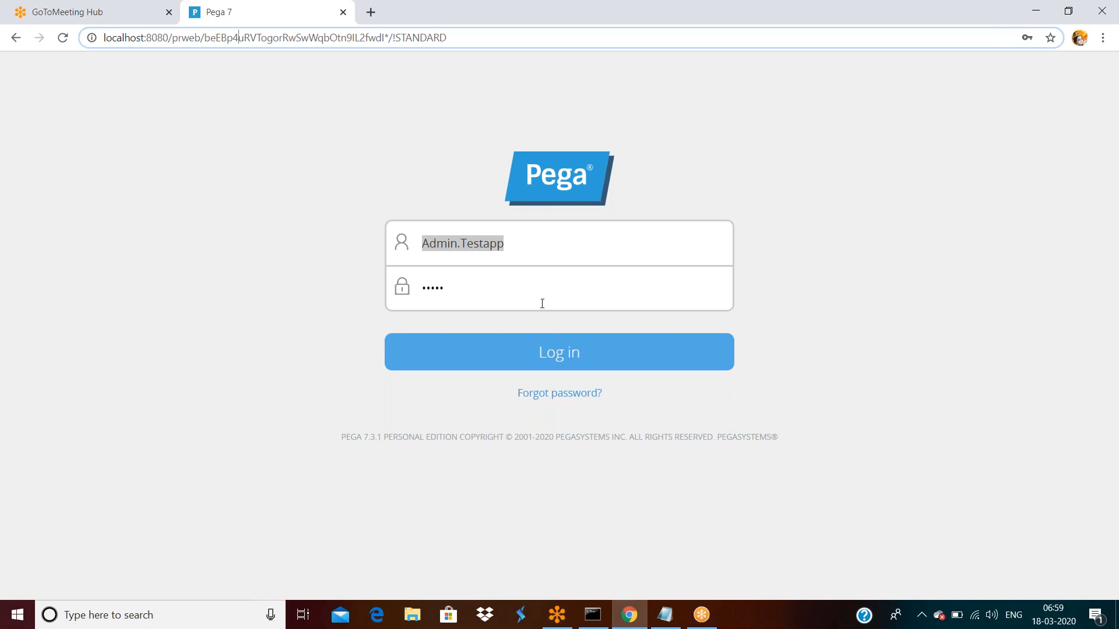
- Log in to Designer Studio as the testapp administrator with the prefilled credentials
click(535, 255)
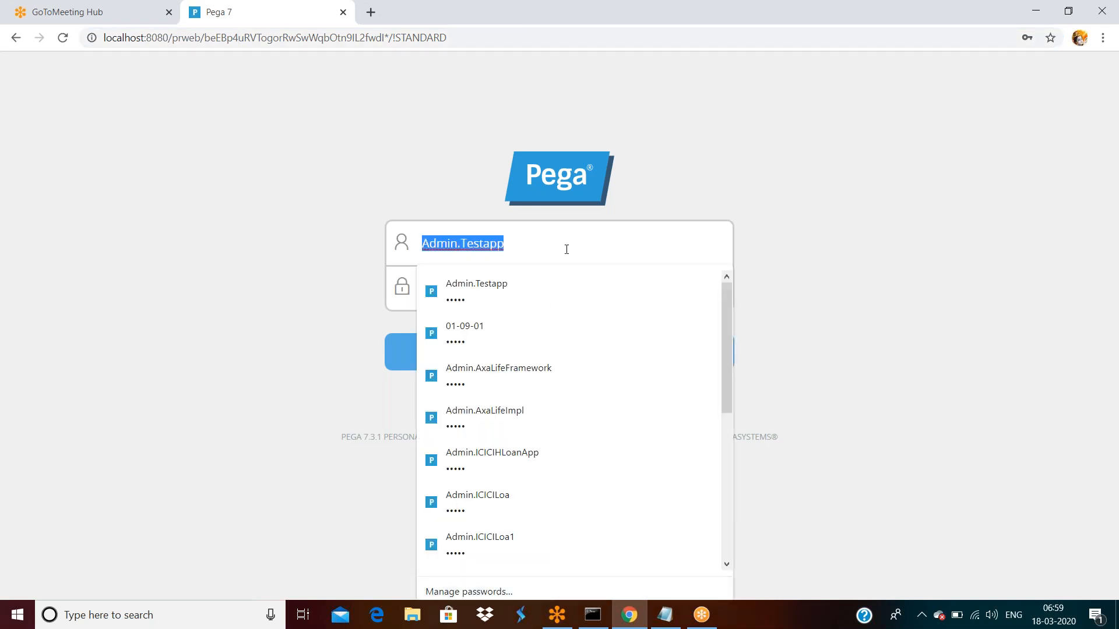
click(802, 224)
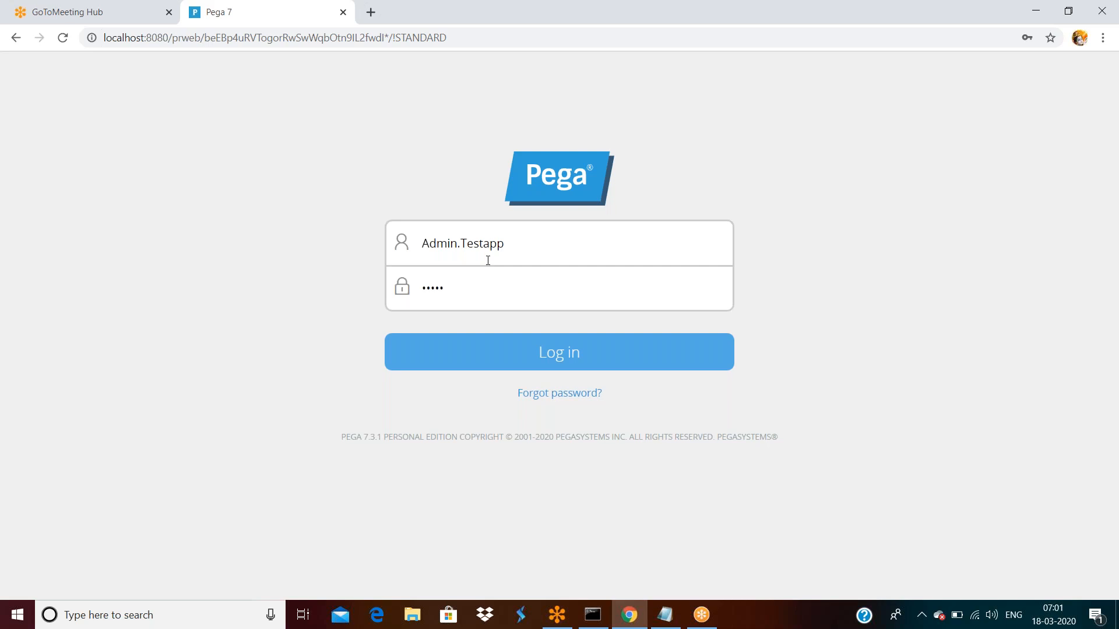
click(511, 342)
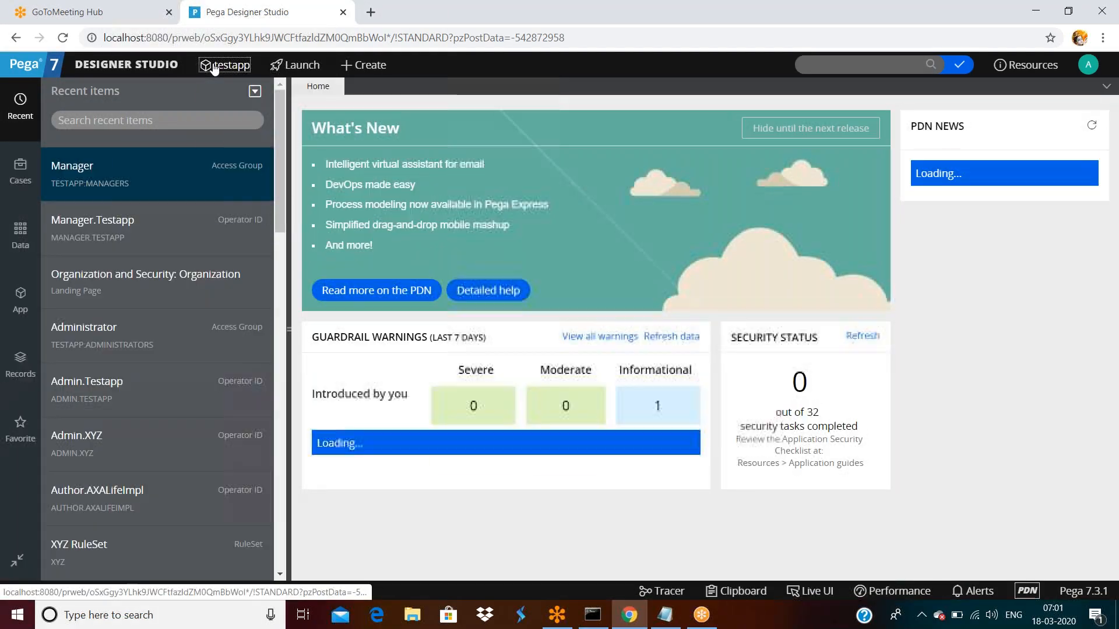
- From the Admin.Testapp operator profile, open its Testapp:Administrators access group
click(225, 65)
mouse_move(227, 177)
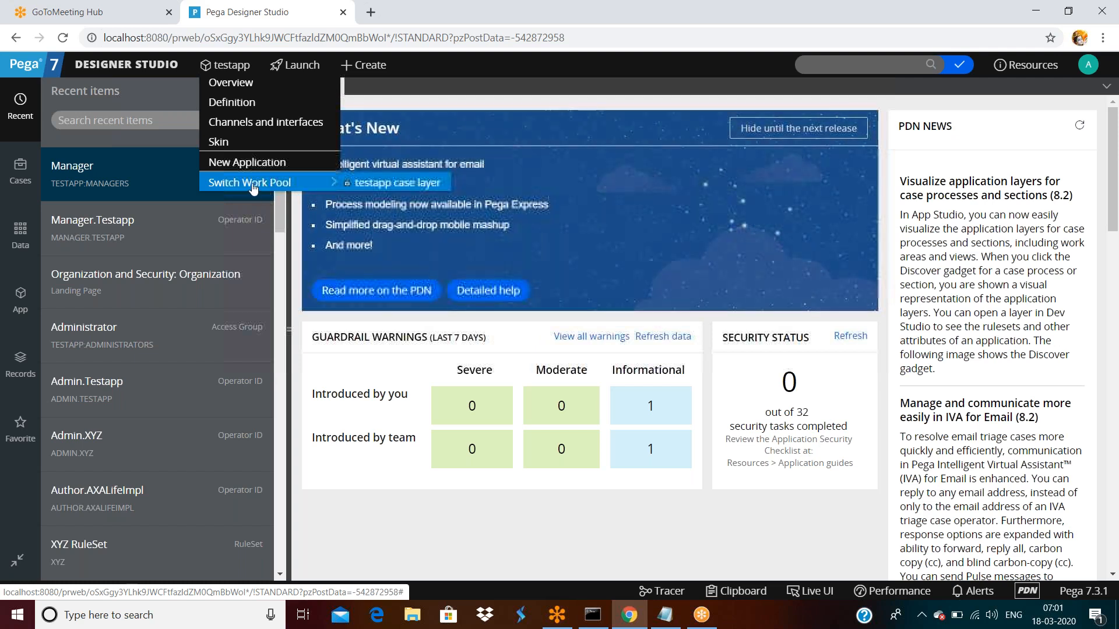
click(1088, 65)
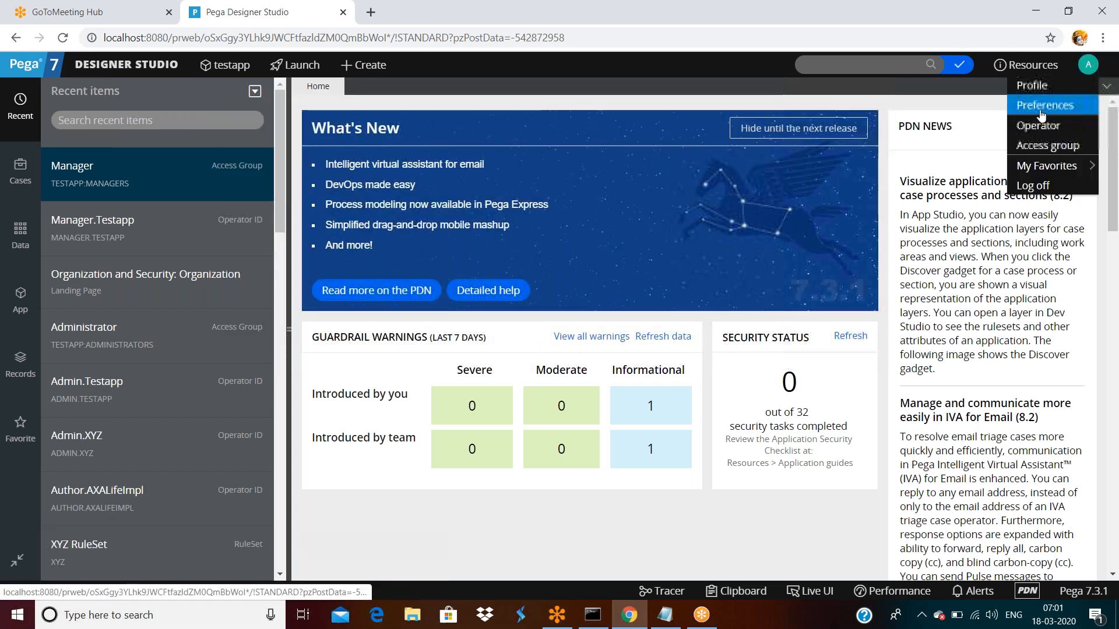
click(1039, 125)
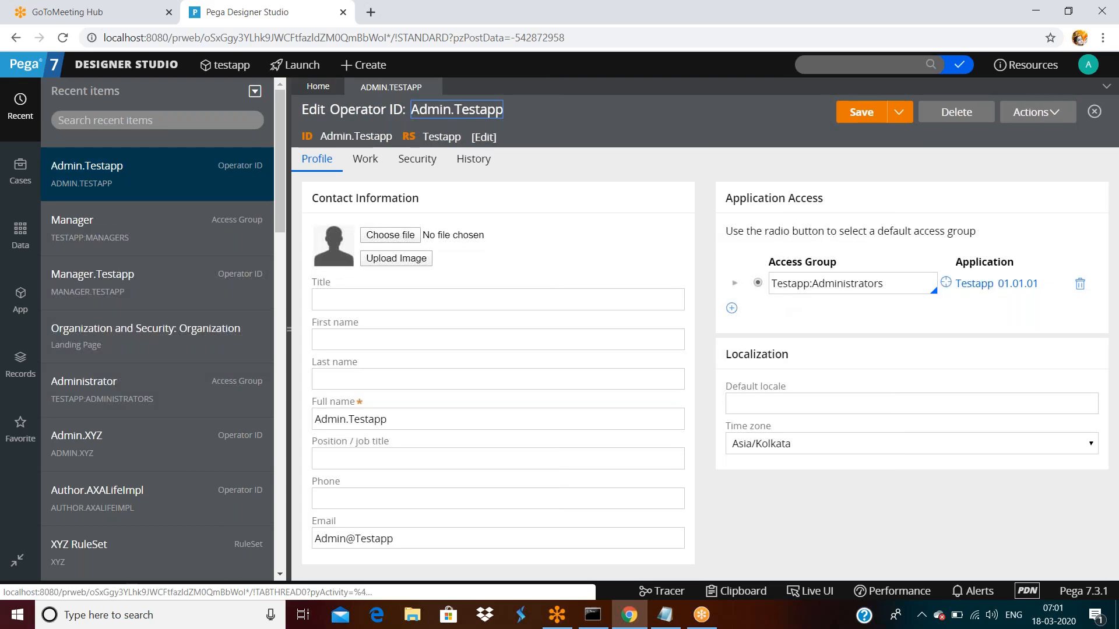
double_click(887, 286)
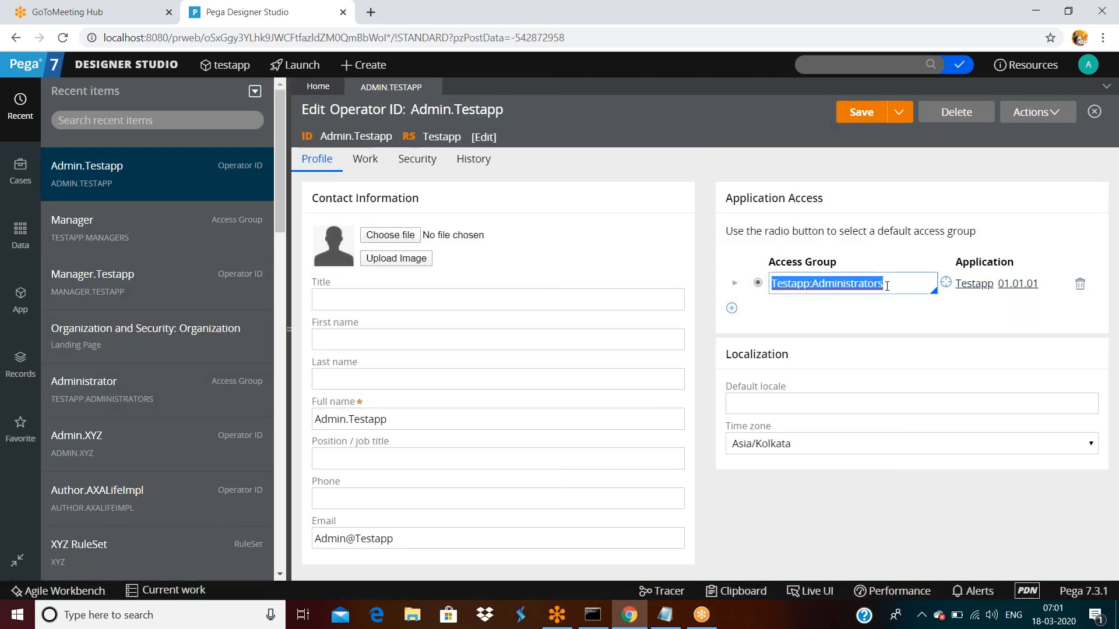
click(884, 323)
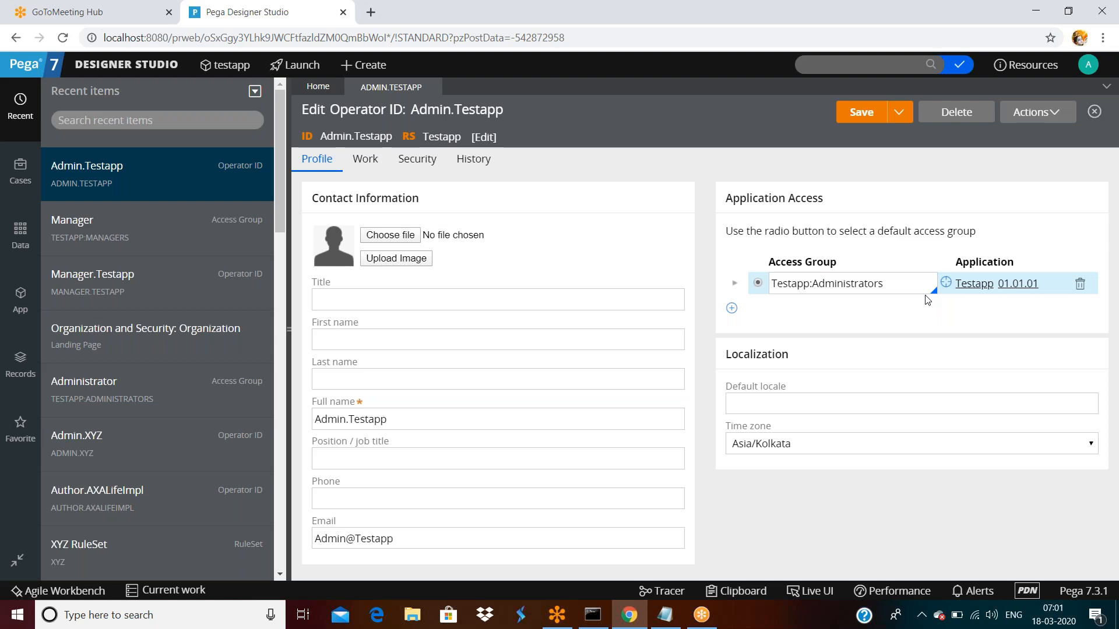
click(946, 284)
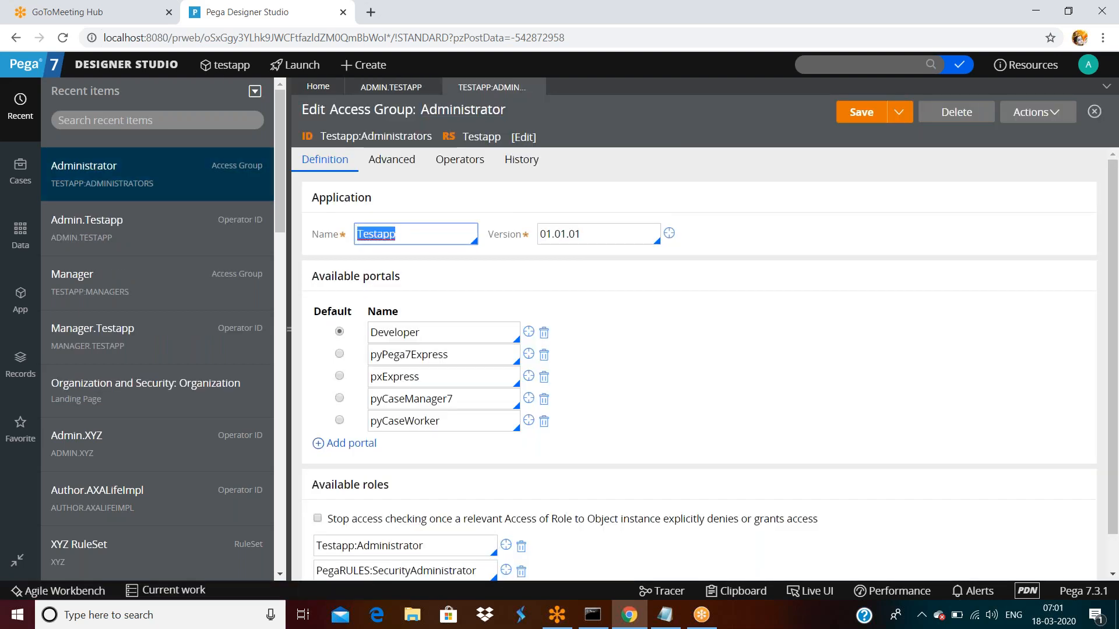
- Review the Administrators group's portals (Developer default, pyPega7Express, pxExpress) and its two roles
double_click(423, 337)
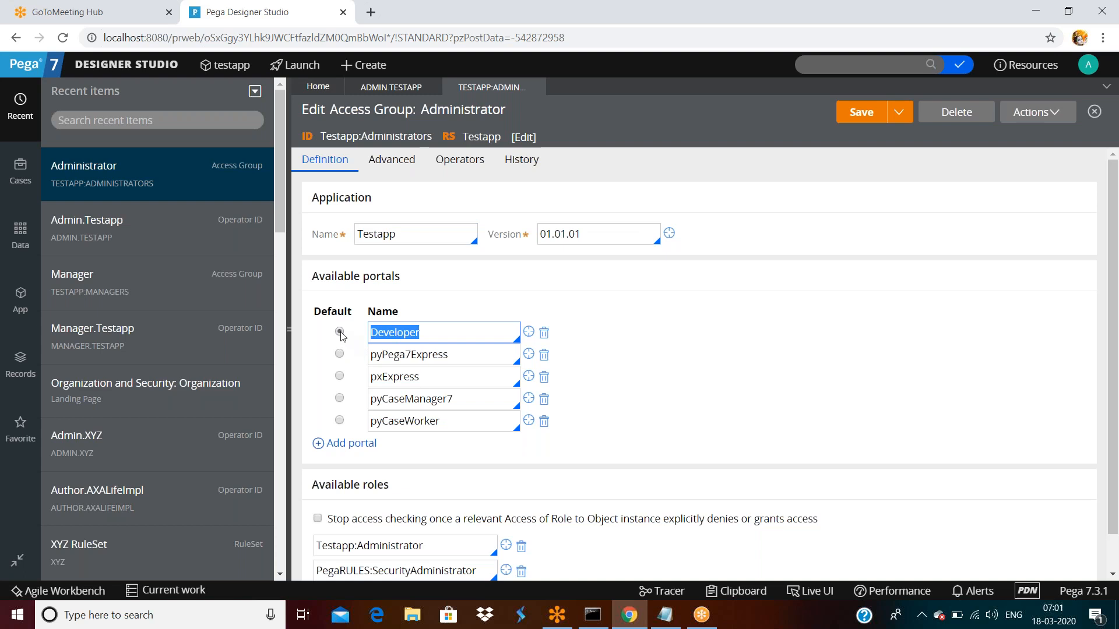
double_click(431, 334)
double_click(449, 355)
double_click(450, 379)
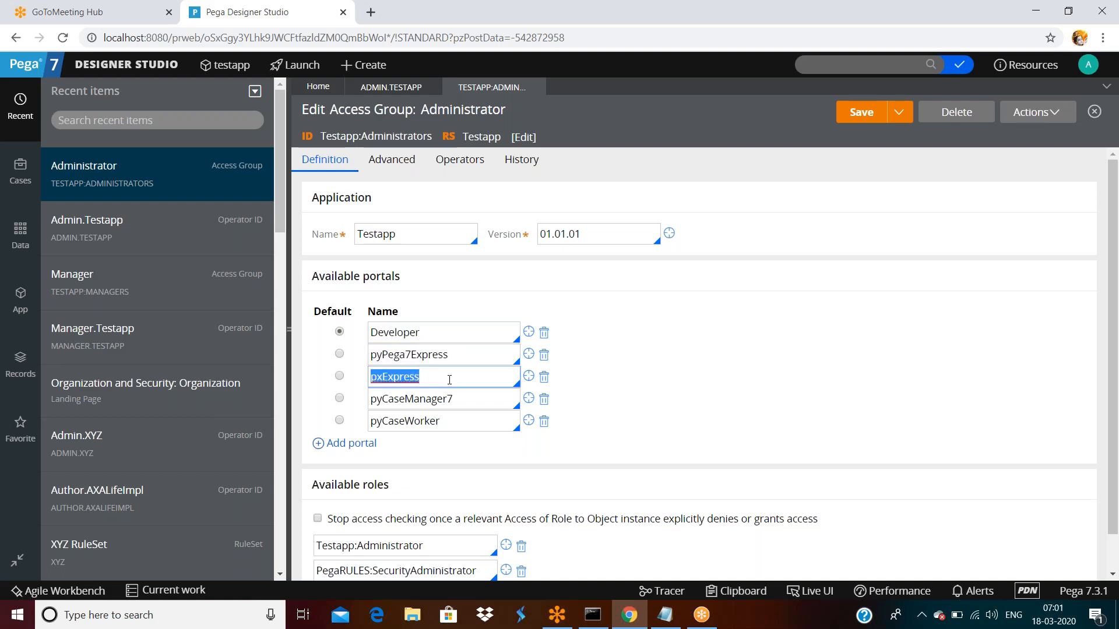
scroll(408, 314, down, 1)
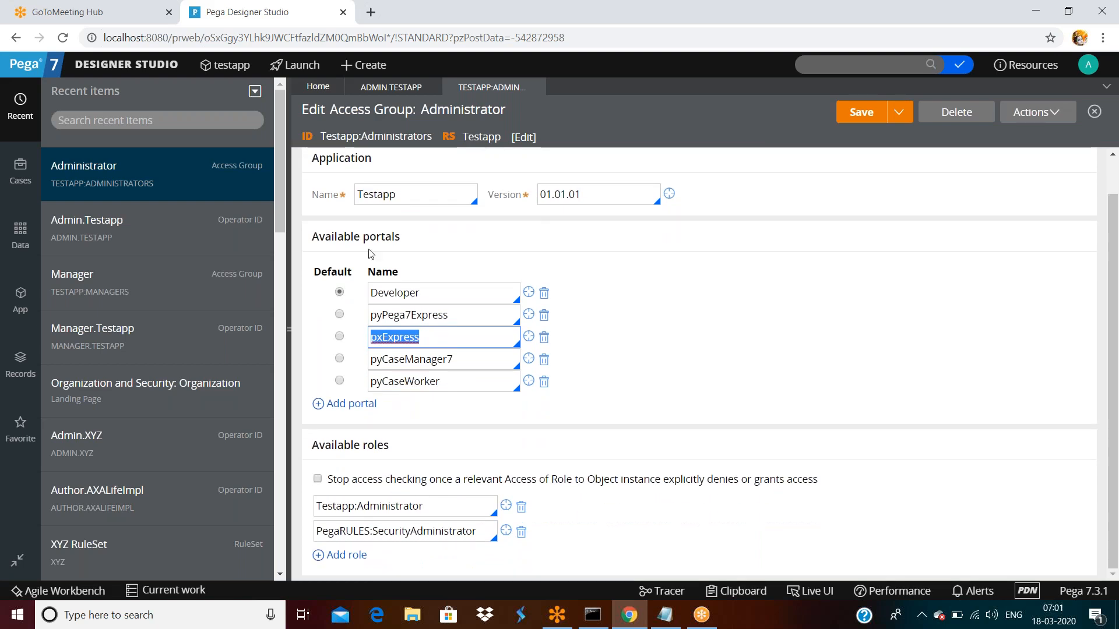
click(317, 446)
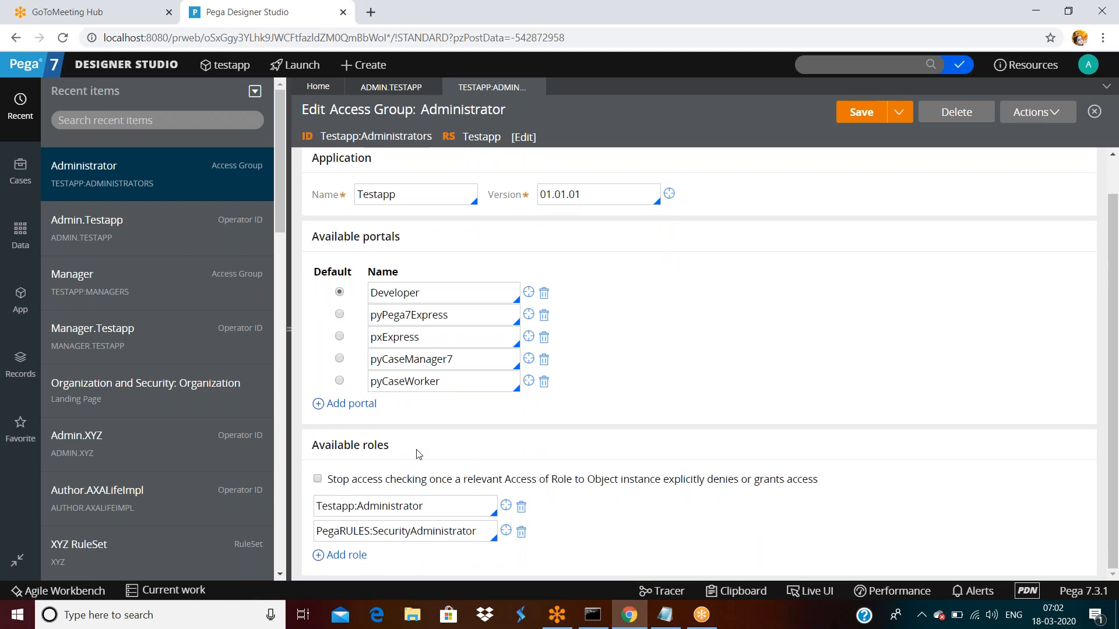
click(155, 74)
- Open Testapp:Authors through the Author.Testapp operator and note its pxExpress default portal
mouse_move(167, 245)
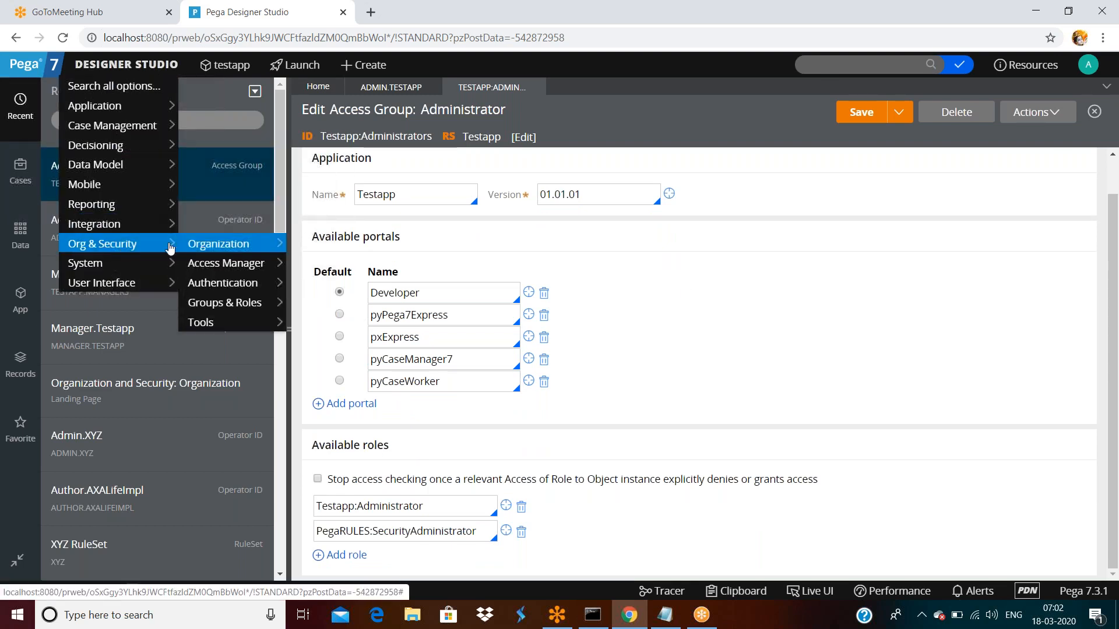
click(317, 247)
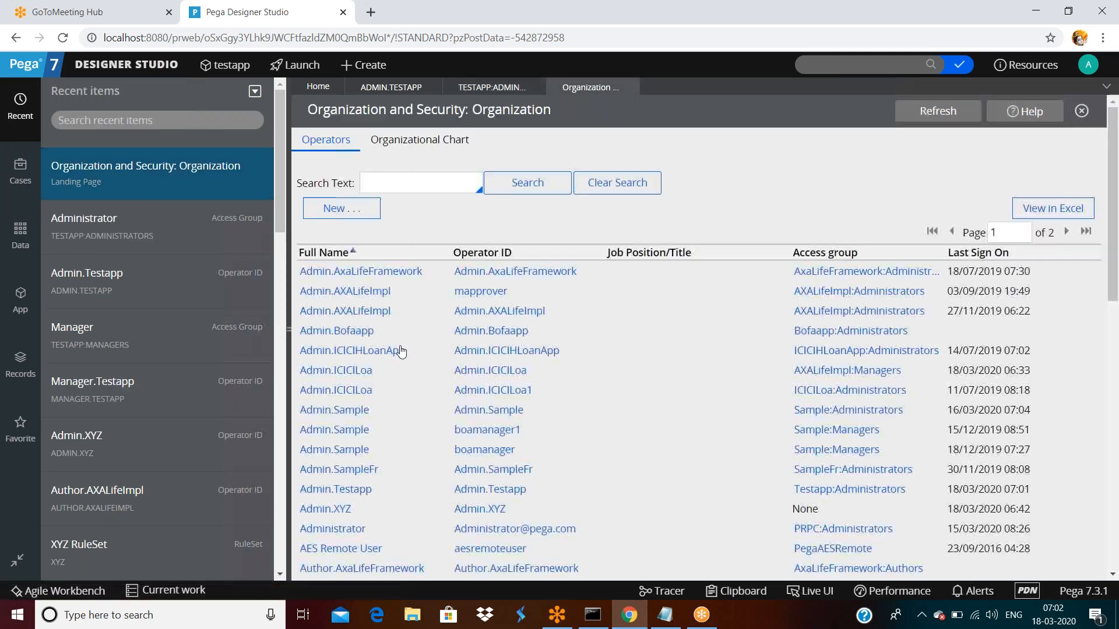
scroll(400, 350, down, 4)
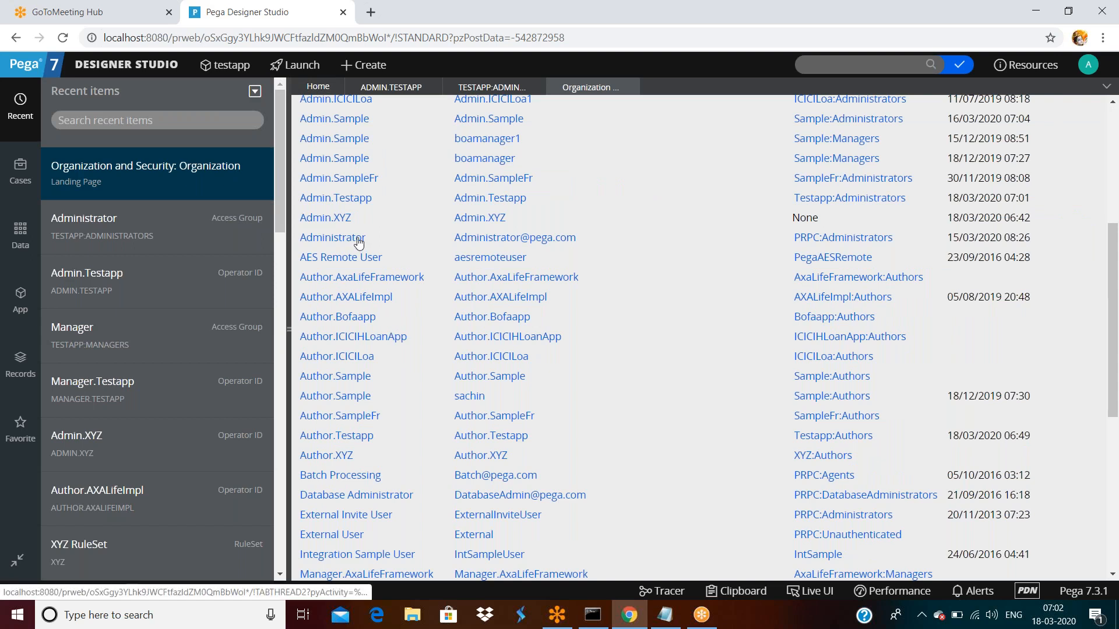
click(353, 437)
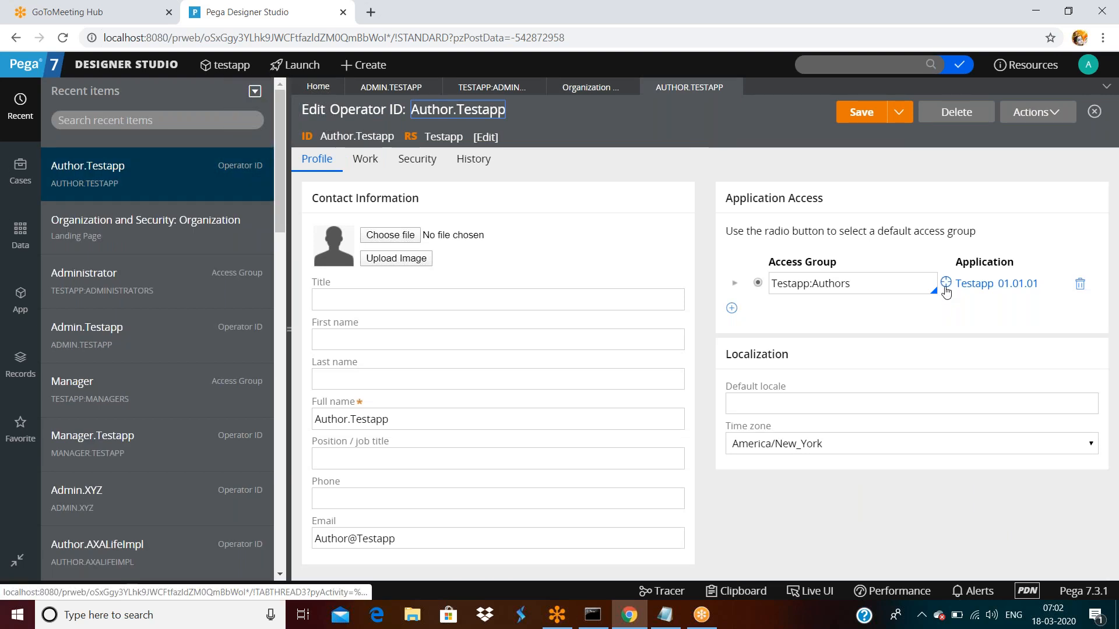
click(959, 284)
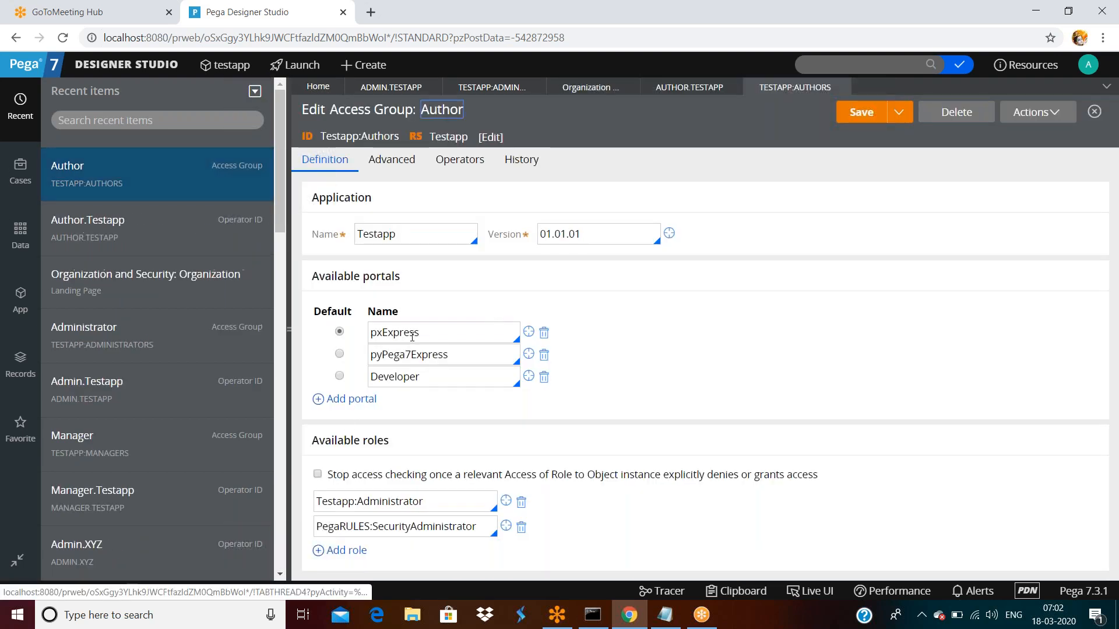
double_click(440, 336)
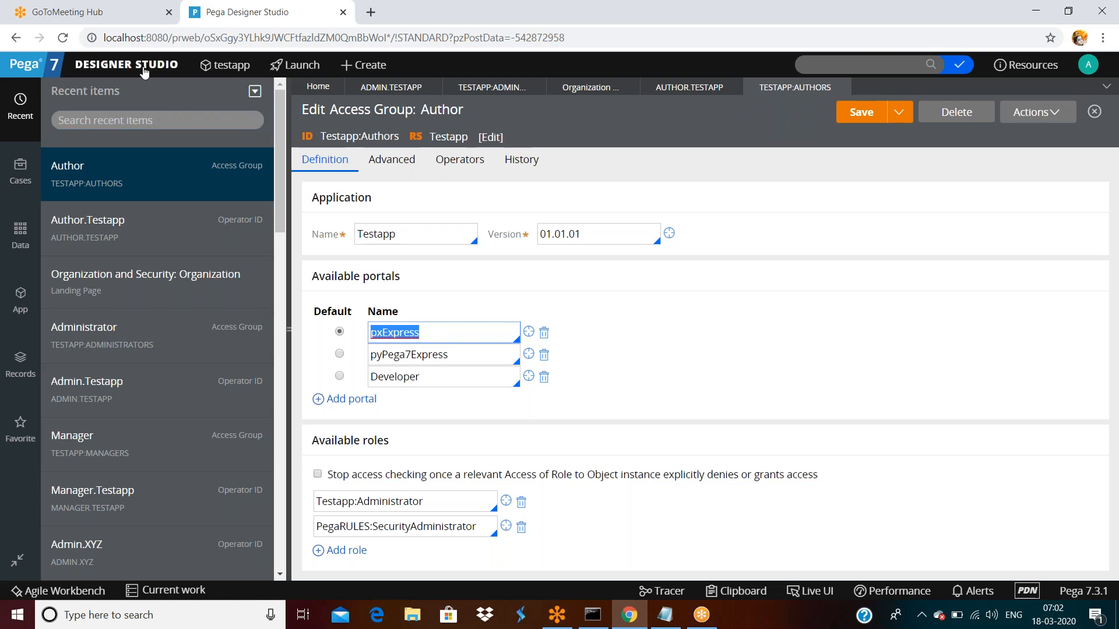
click(126, 64)
- Open the User.Testapp operator from the second page of the operators list
mouse_move(117, 244)
mouse_move(224, 247)
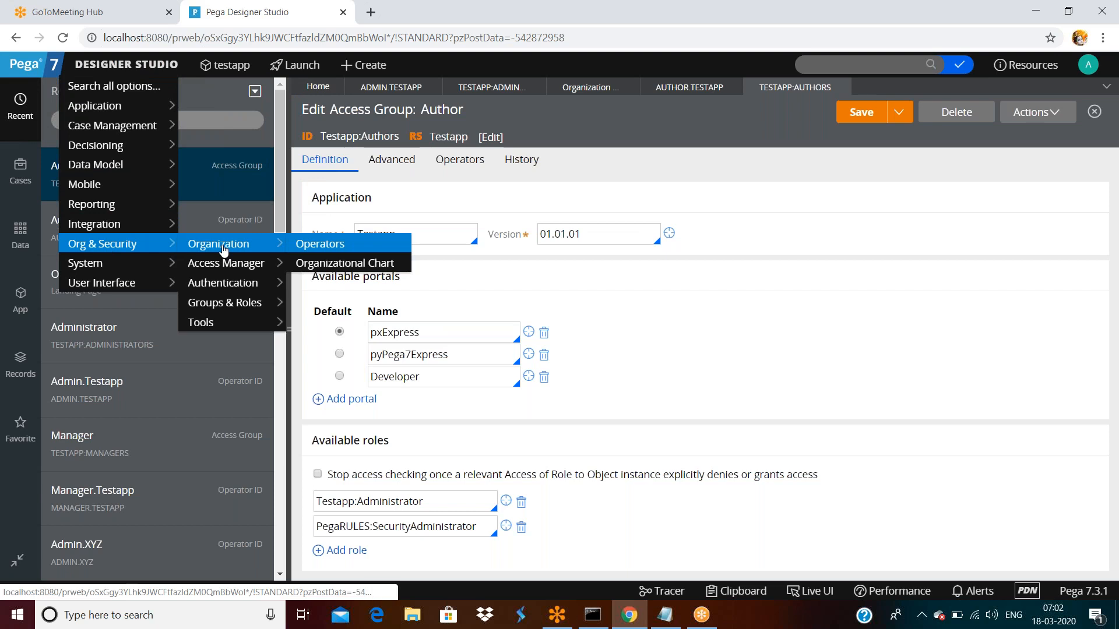
click(345, 247)
scroll(478, 371, down, 5)
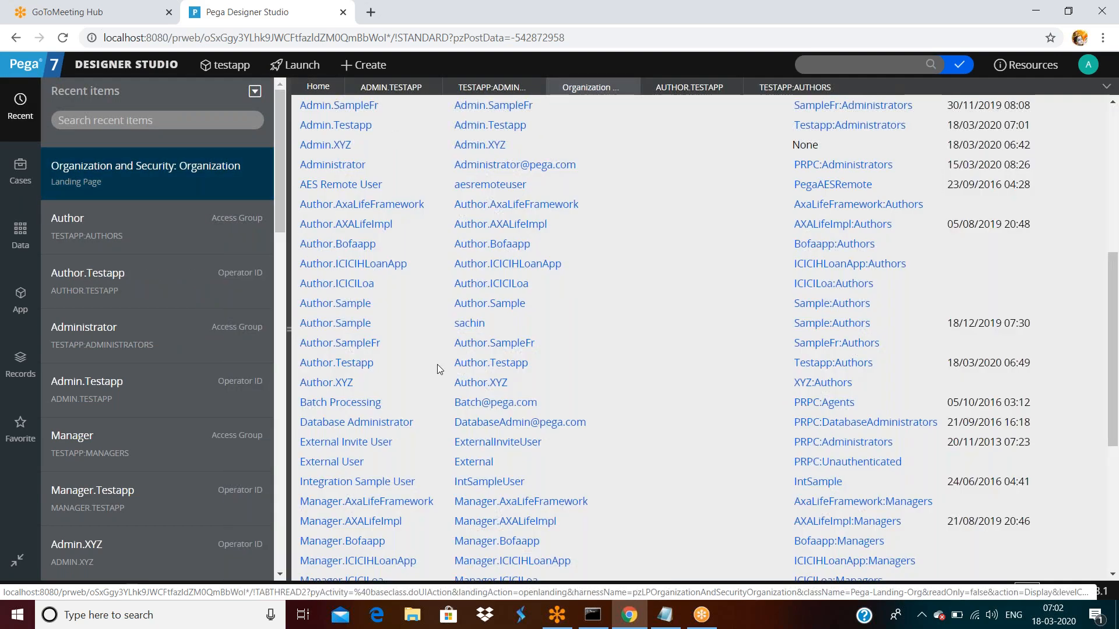
scroll(438, 367, down, 5)
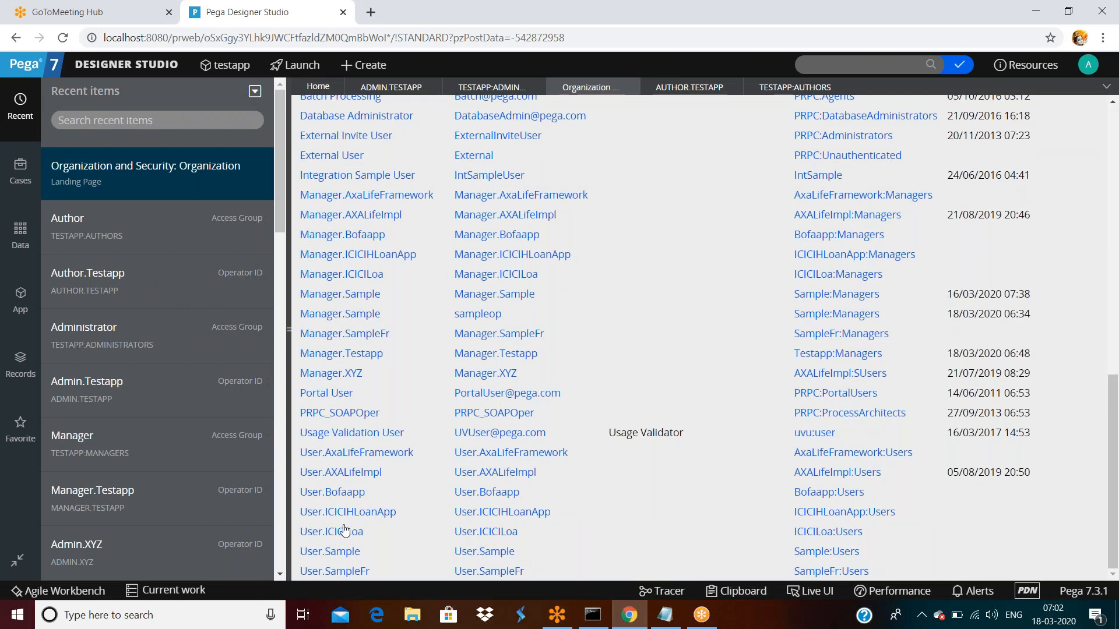
scroll(798, 420, up, 1)
scroll(799, 420, up, 11)
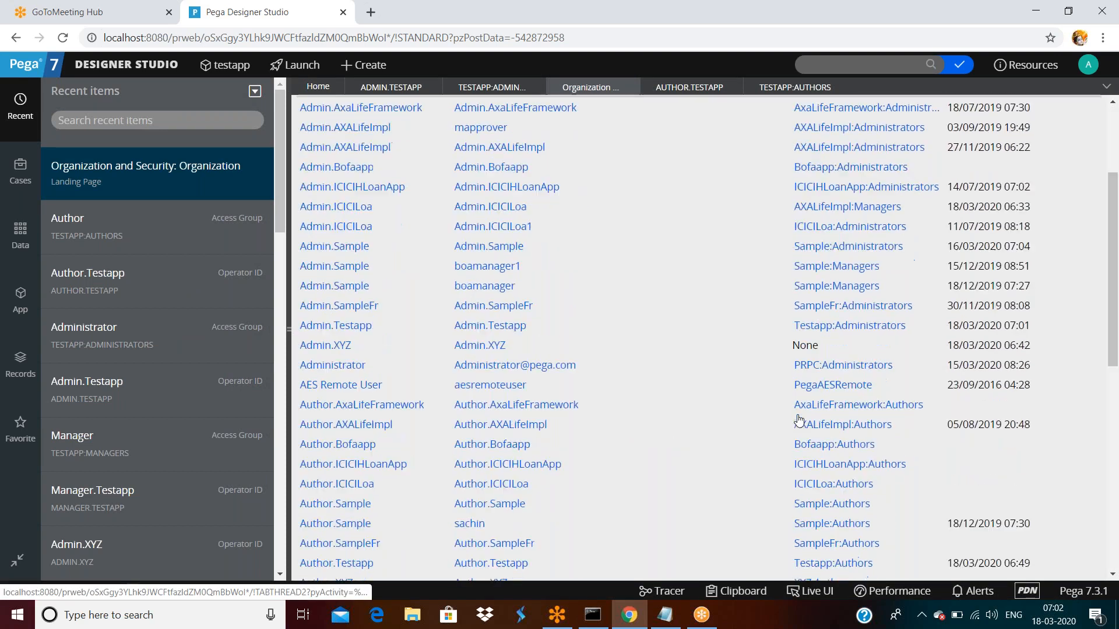
click(1068, 232)
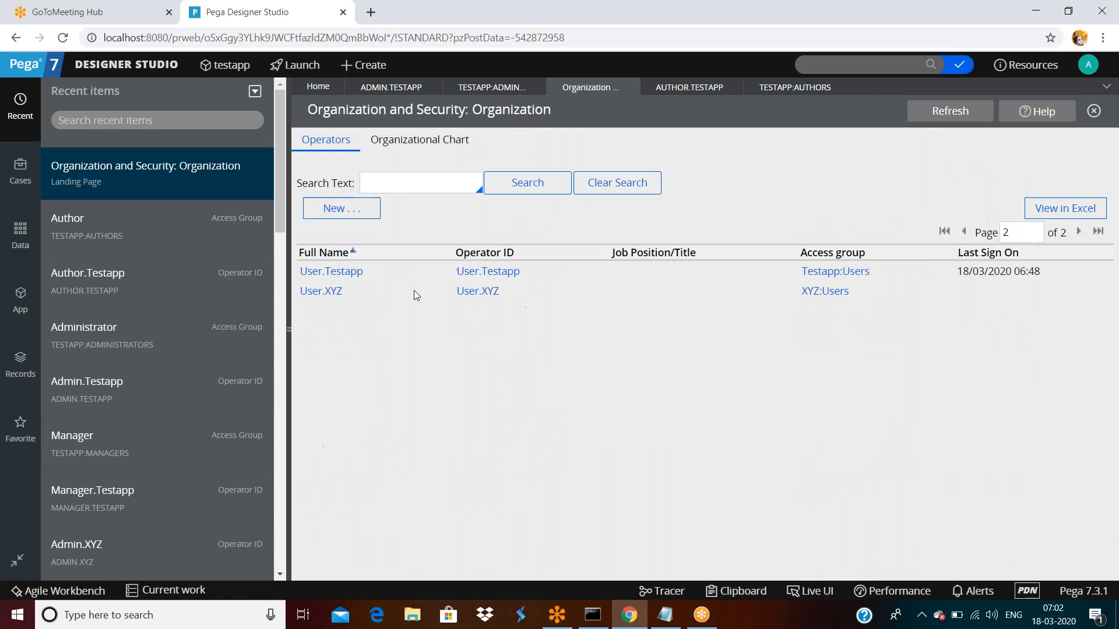
click(353, 272)
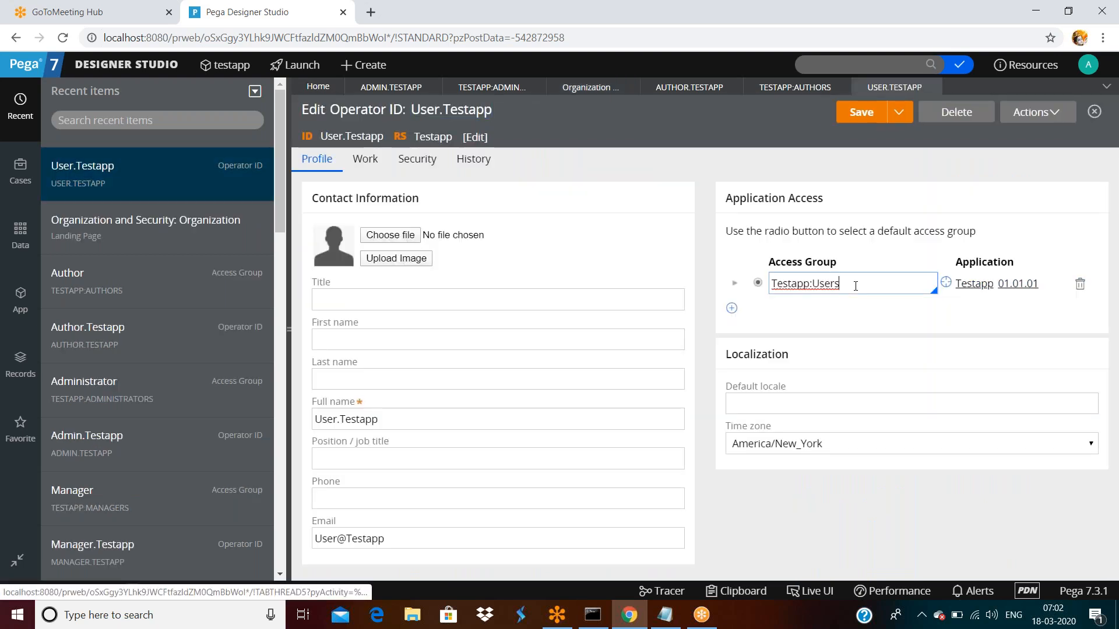
- Open its Testapp:Users access group and check the pyCaseWorker default portal
double_click(855, 286)
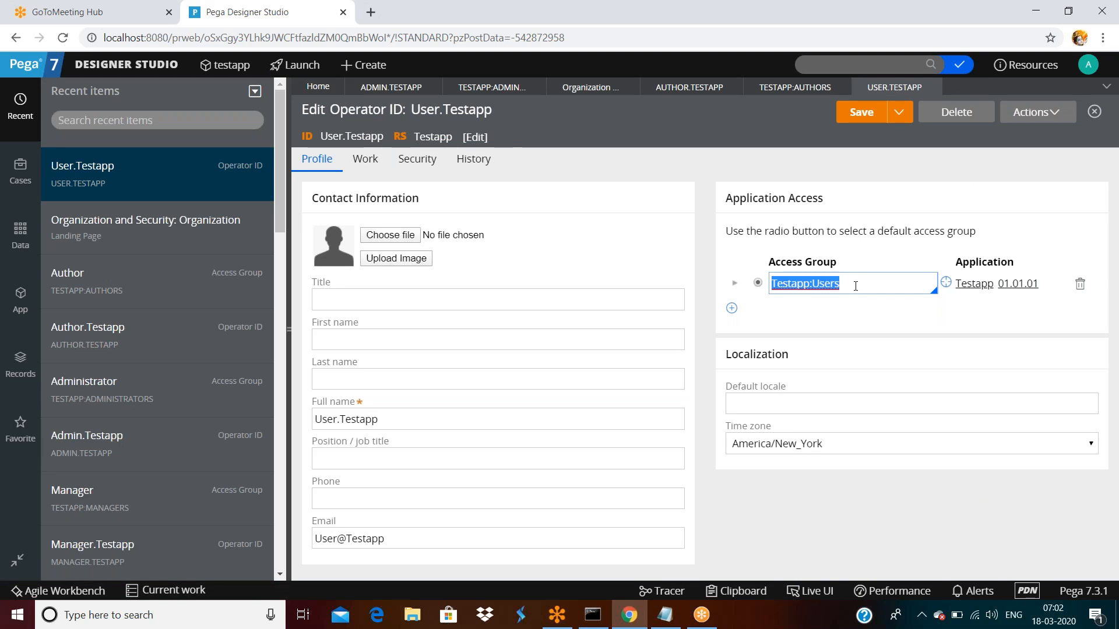
click(868, 319)
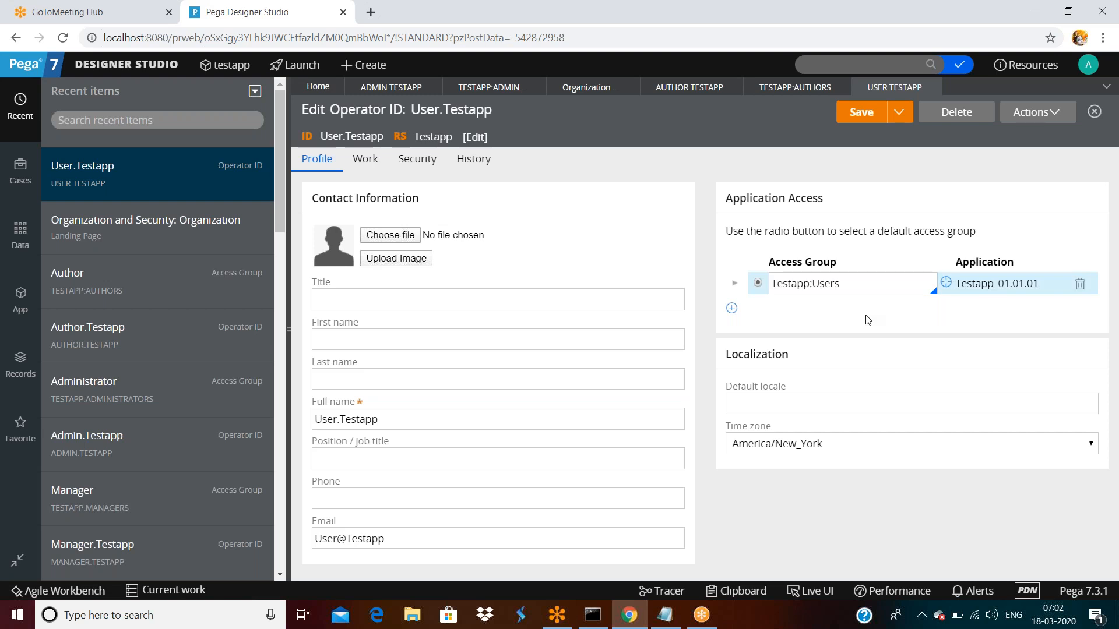
click(945, 283)
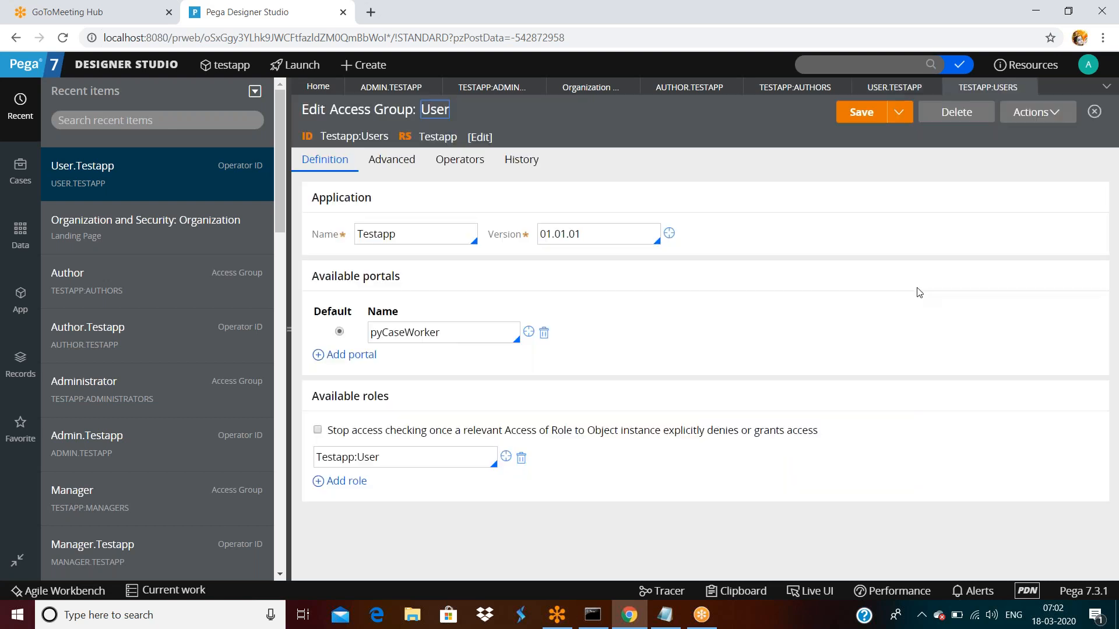
double_click(455, 332)
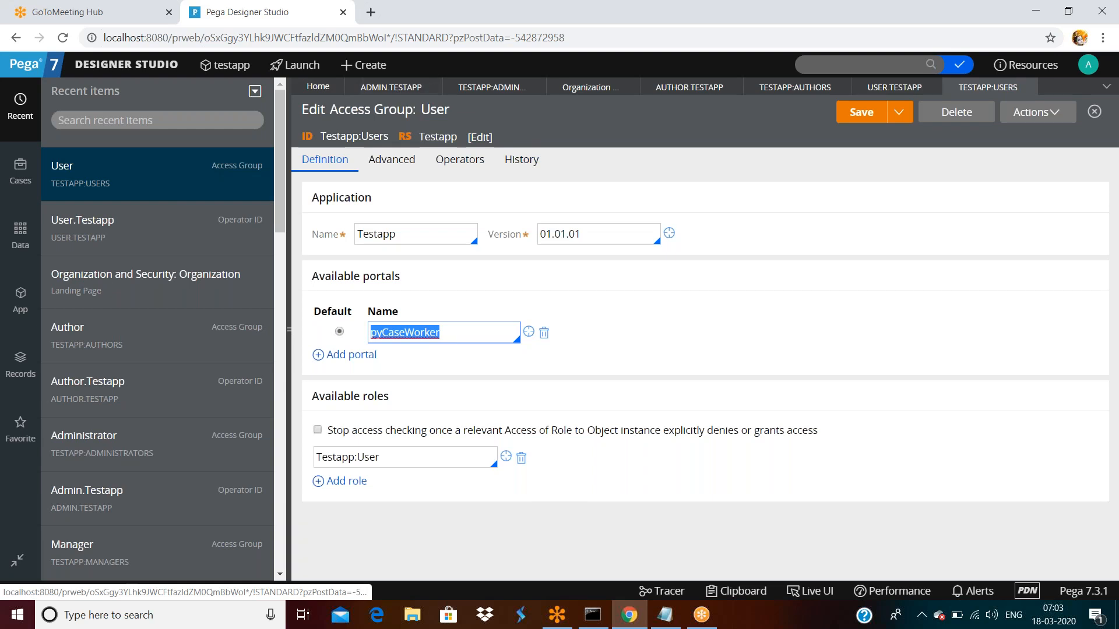
- Inspect the Administrators group's portals: Developer, pyPega7Express, pxExpress, pyCaseManager7, pyCaseWorker
click(491, 92)
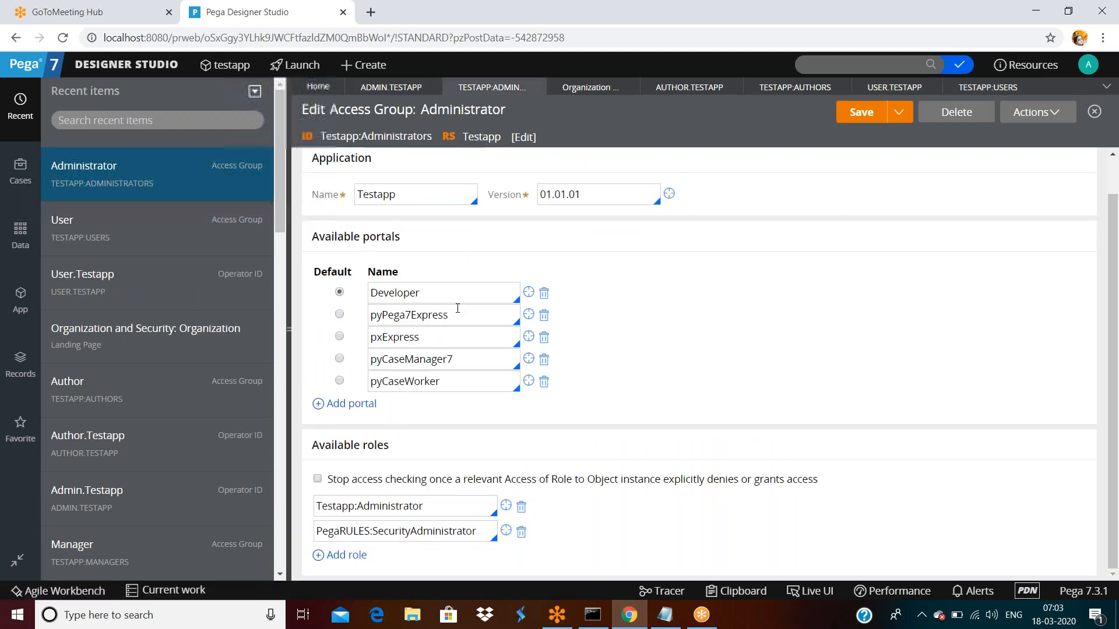
double_click(435, 293)
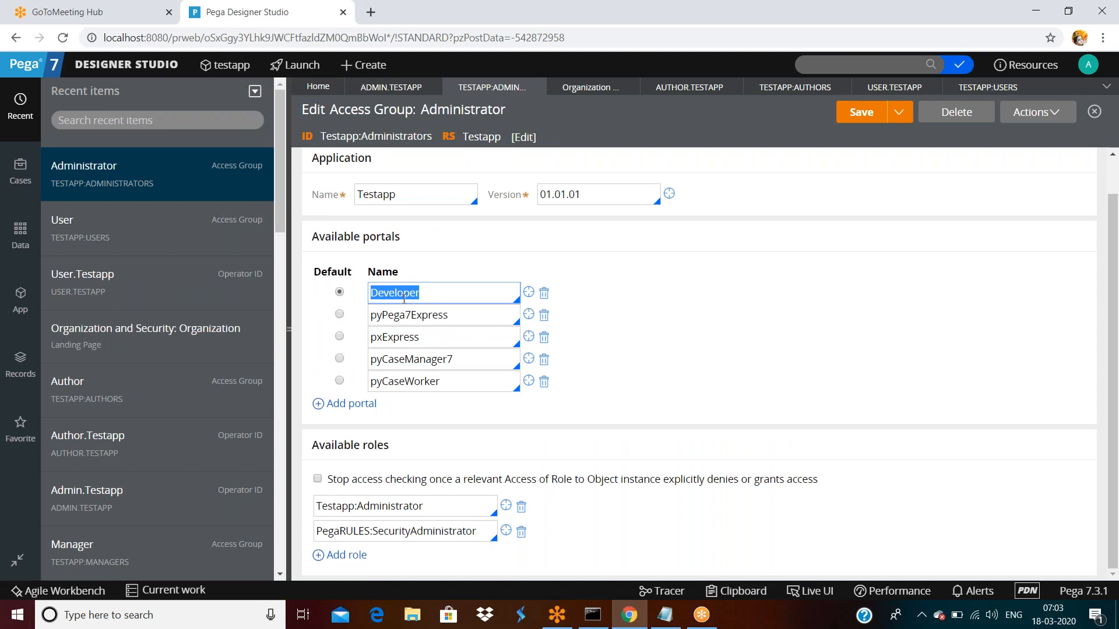
double_click(460, 315)
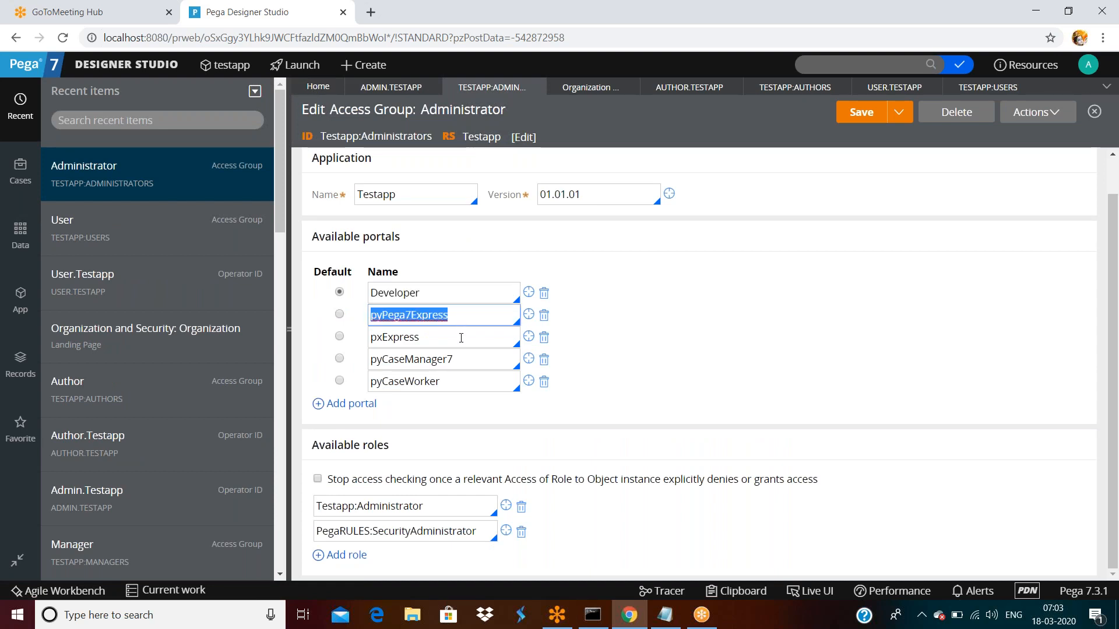
double_click(462, 336)
click(472, 359)
double_click(472, 358)
double_click(470, 381)
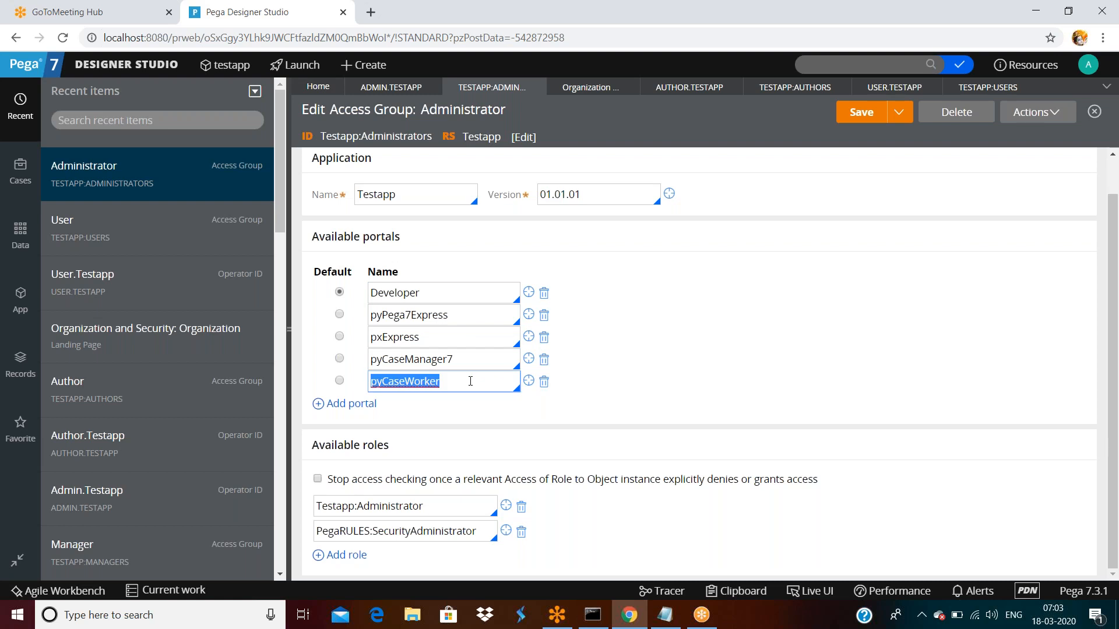
double_click(476, 359)
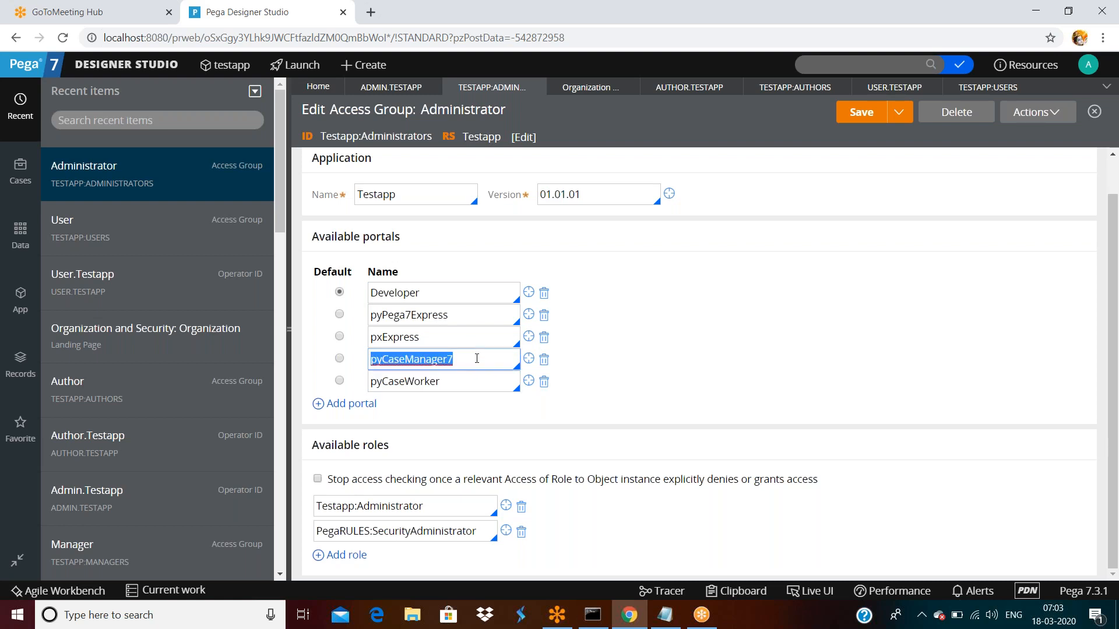
- Check the Launch menu's portals, then return to the User.Testapp operator record
click(302, 66)
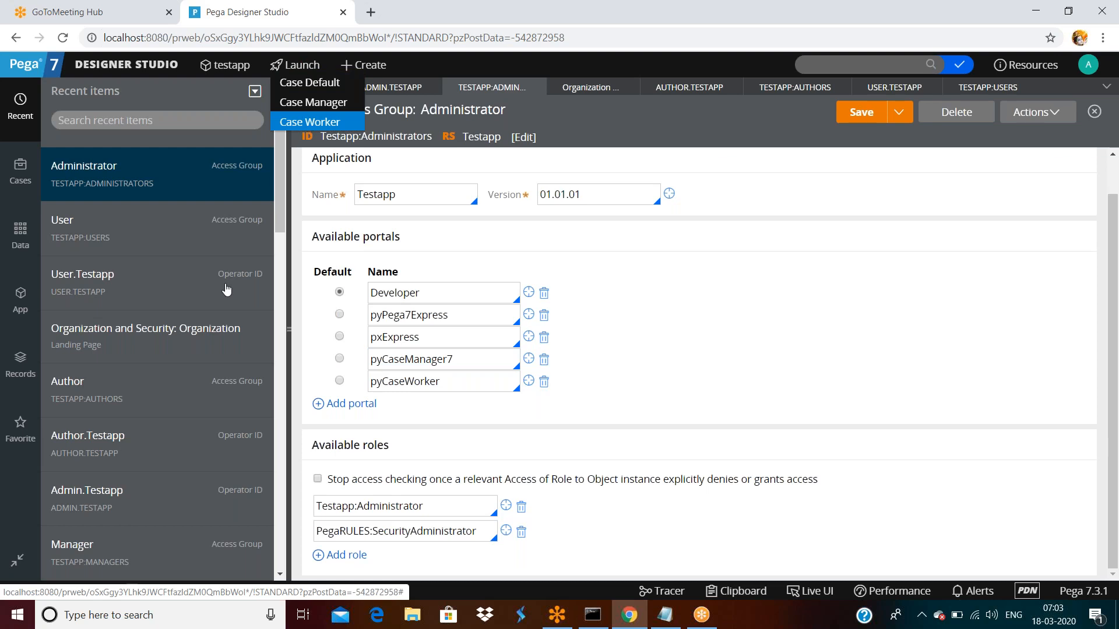
mouse_move(19, 565)
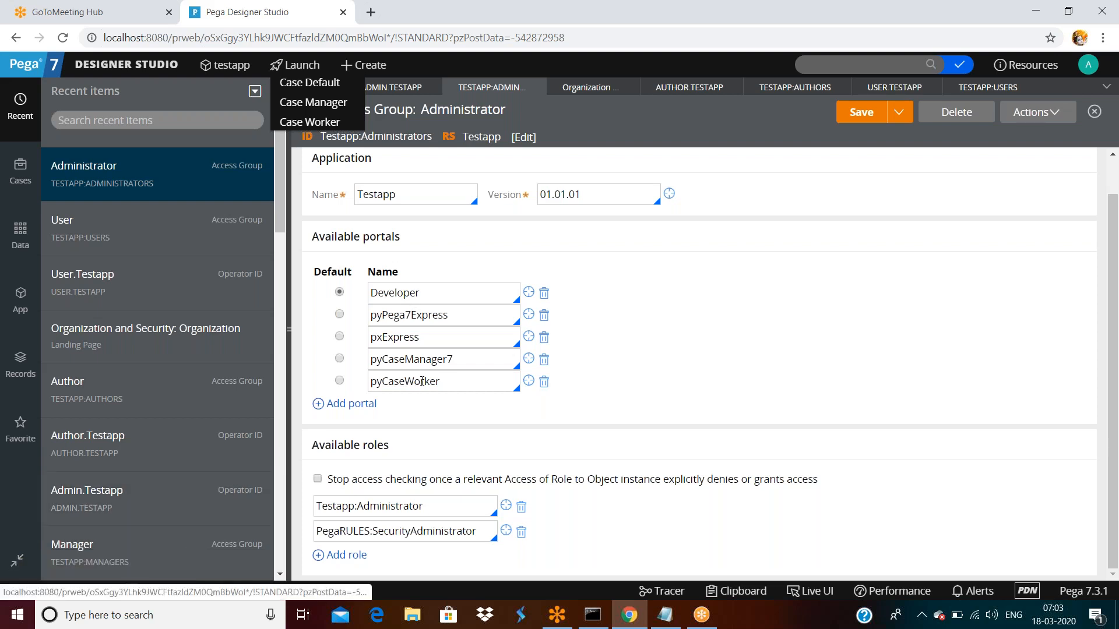
click(889, 87)
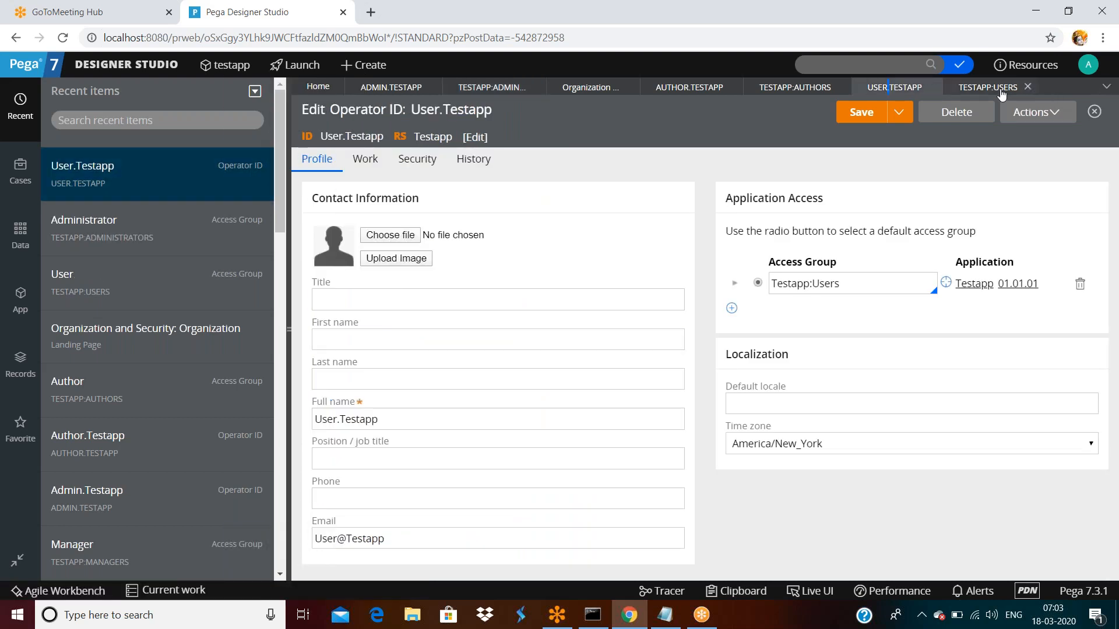
- Open Manager.Testapp from the first page of the organization's operators list
click(987, 87)
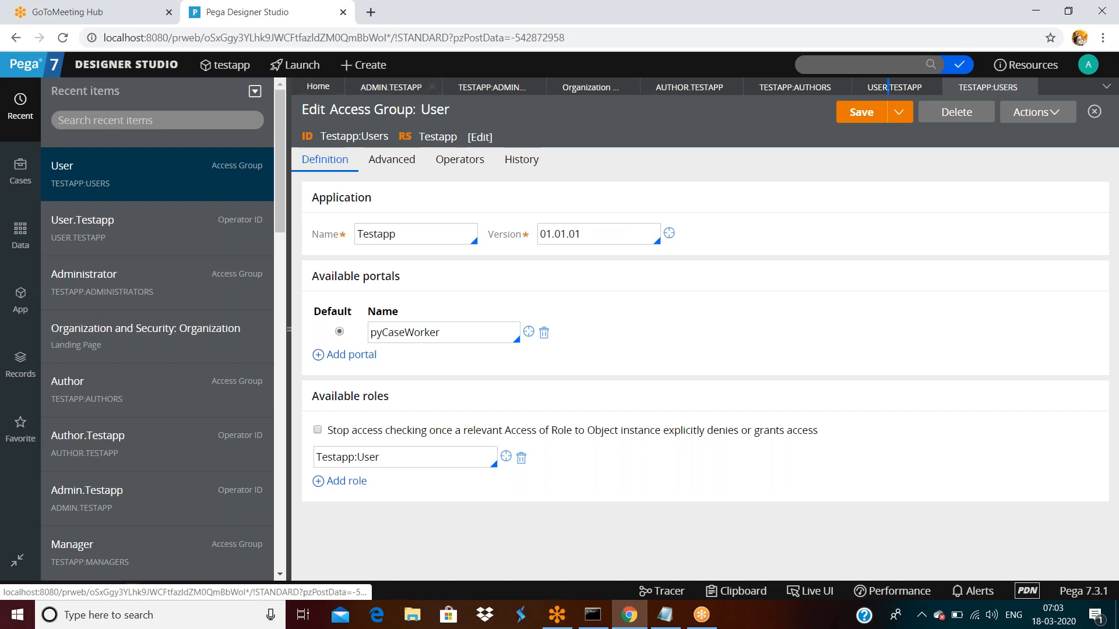
click(126, 64)
mouse_move(99, 244)
mouse_move(268, 247)
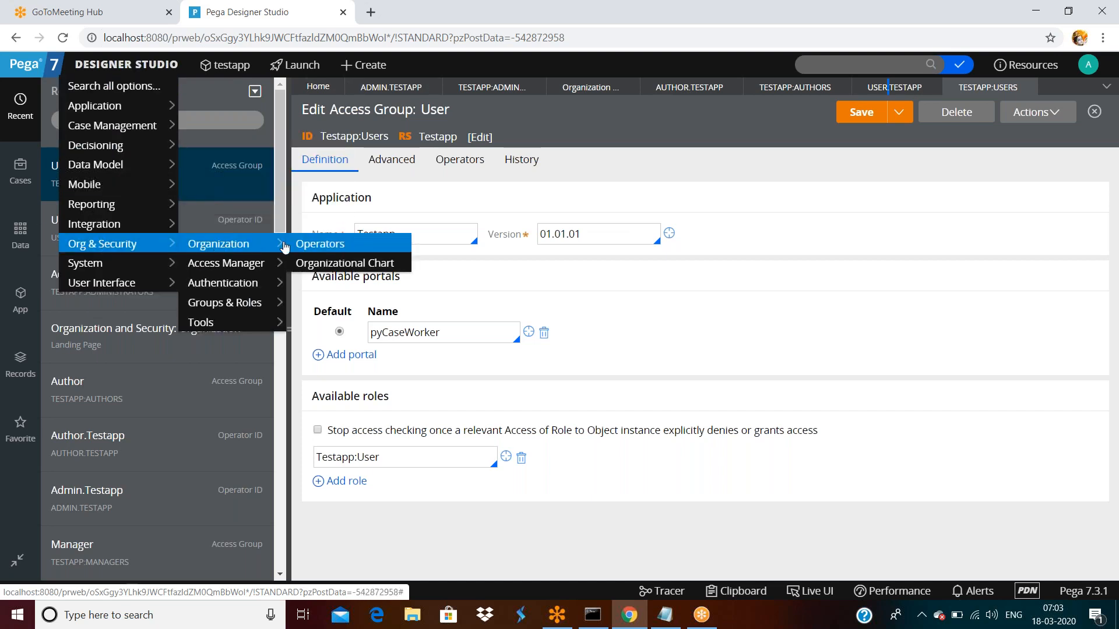
click(320, 244)
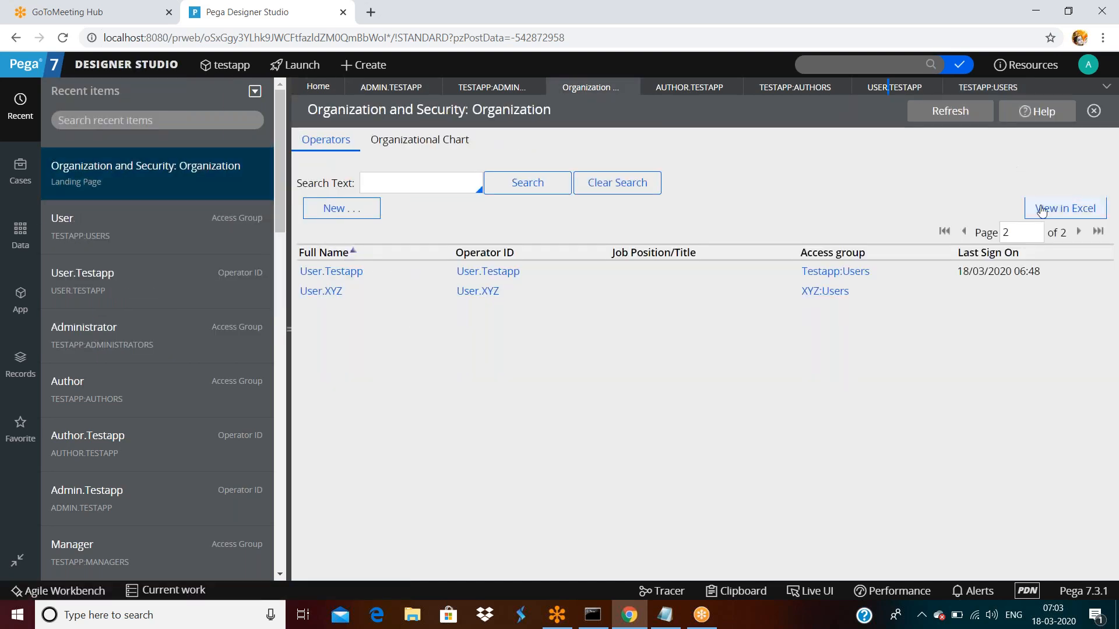
click(963, 231)
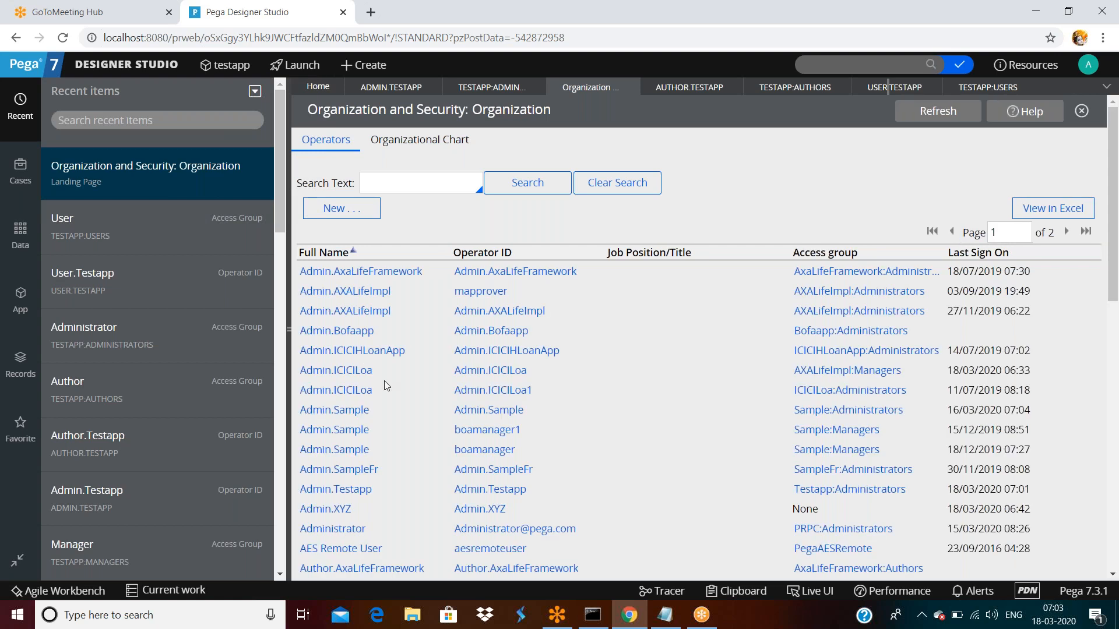
scroll(383, 380, down, 9)
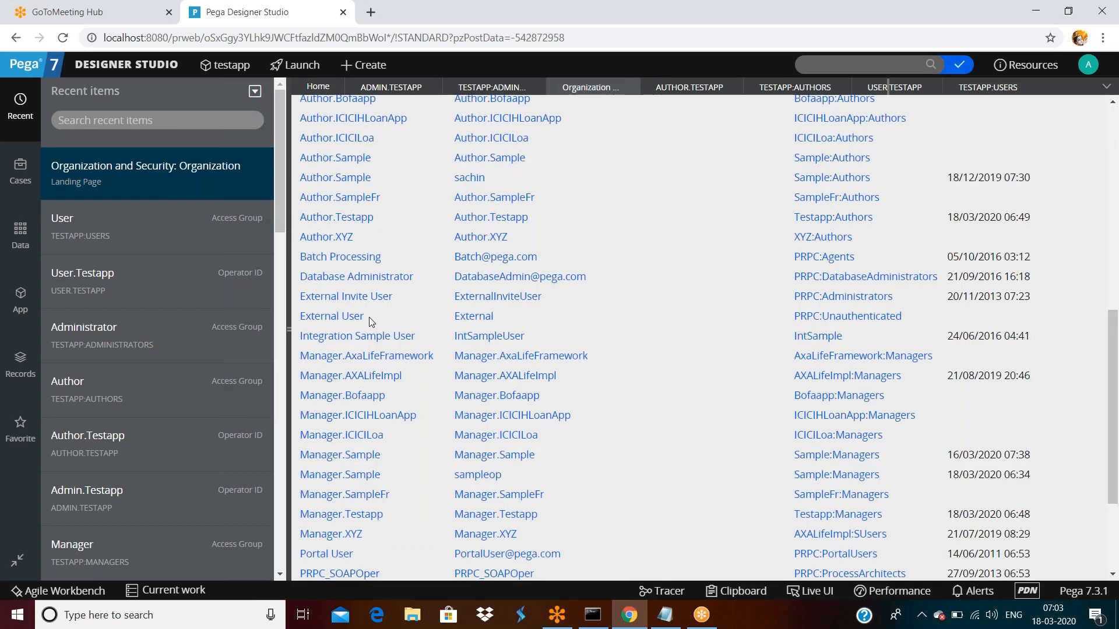
scroll(367, 436, down, 1)
double_click(369, 446)
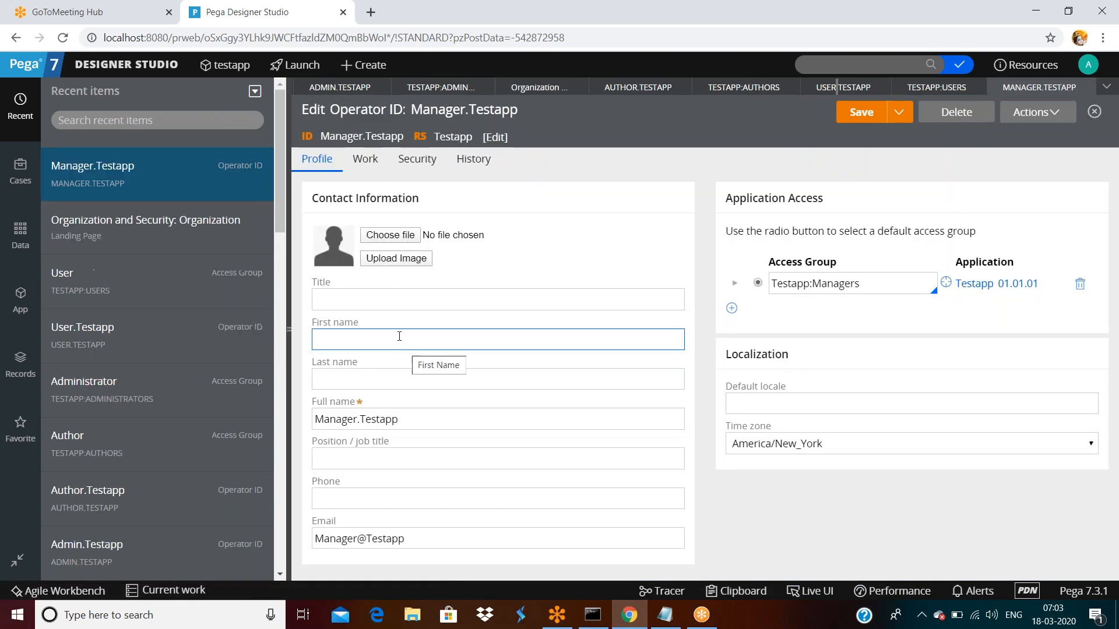
- Open Testapp:Managers, check its pyCaseWorker and pyCaseManager7 portals, then close it
click(950, 284)
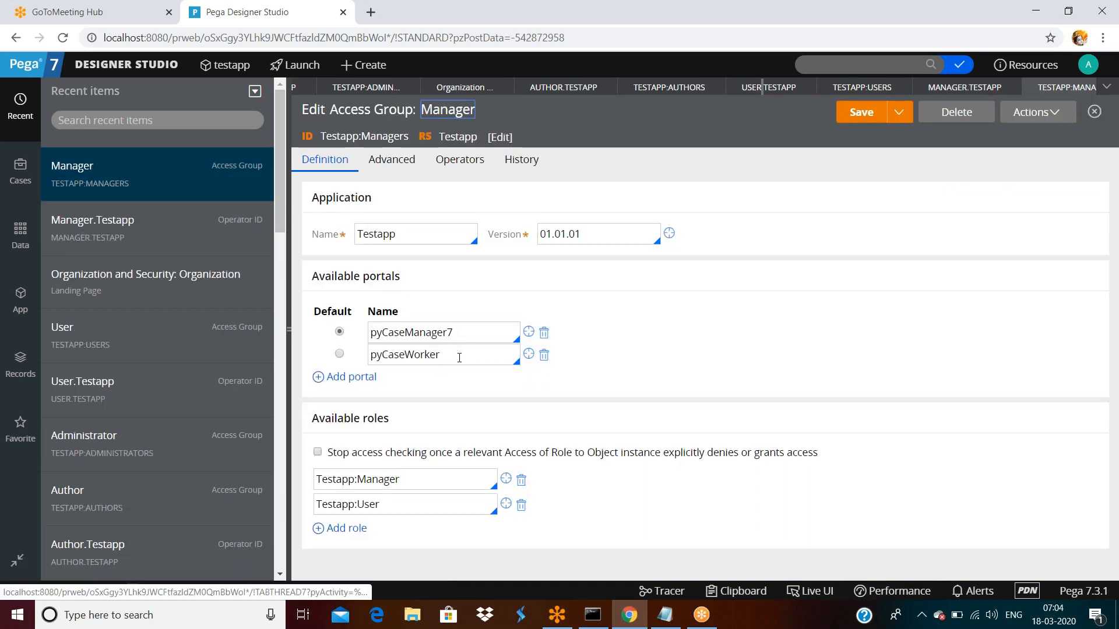
double_click(459, 358)
double_click(469, 328)
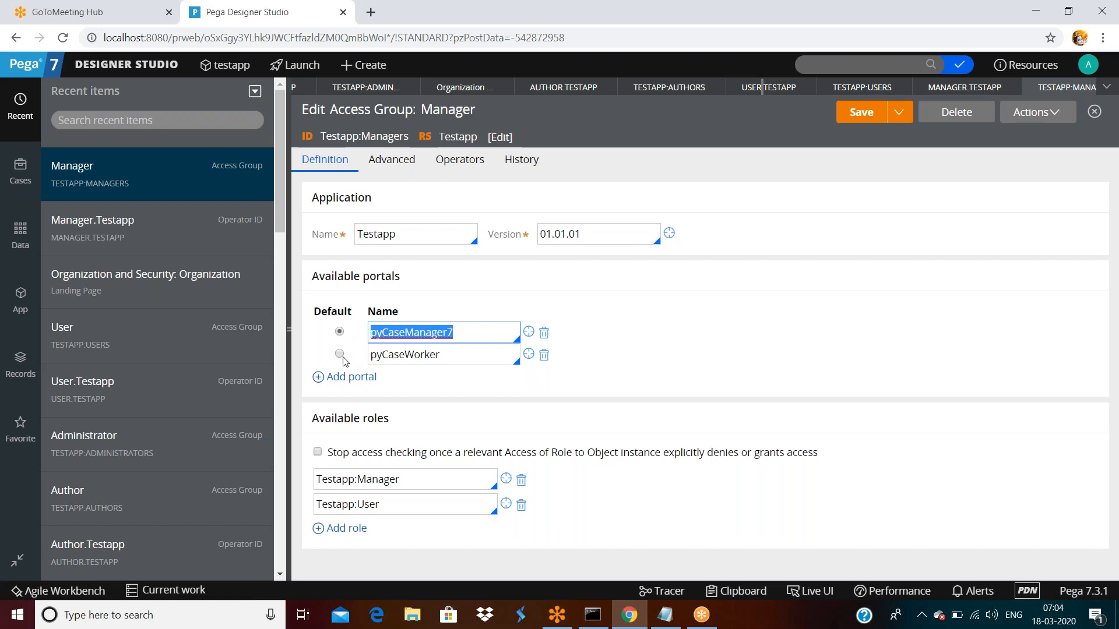
click(1060, 89)
click(1086, 87)
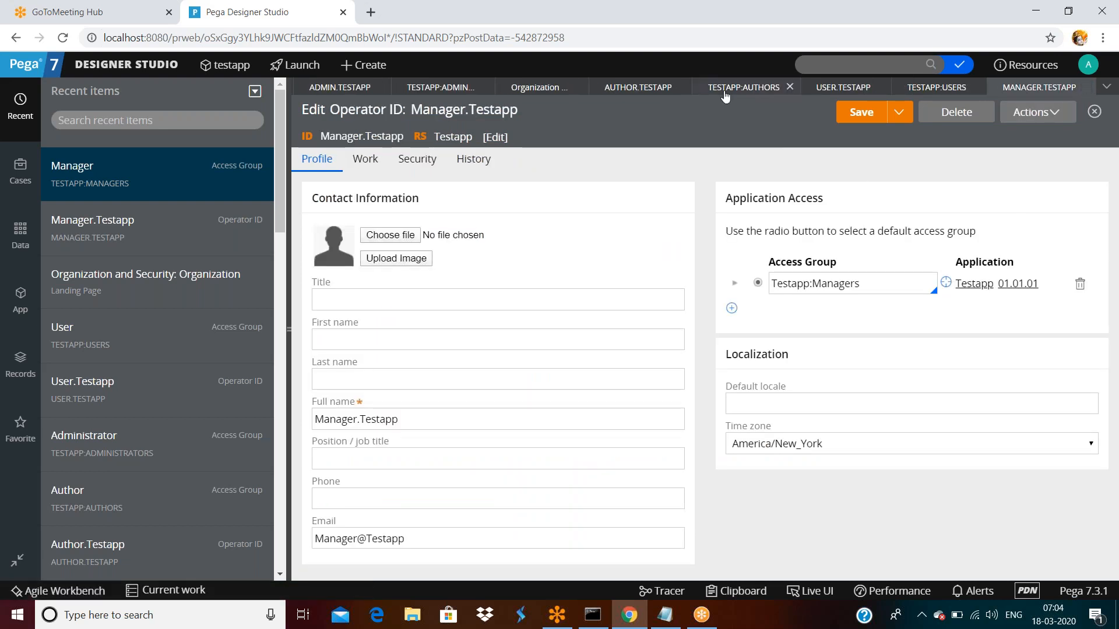
- Check the Testapp:Authors group's pxExpress and Developer portals, then close its tab
click(746, 88)
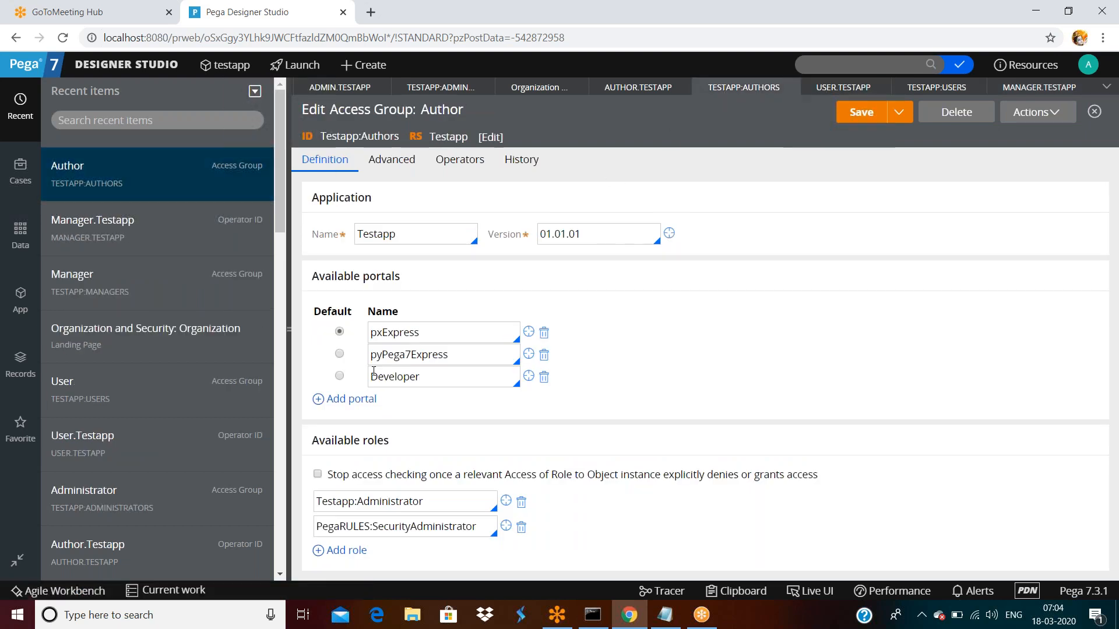
click(434, 332)
double_click(434, 333)
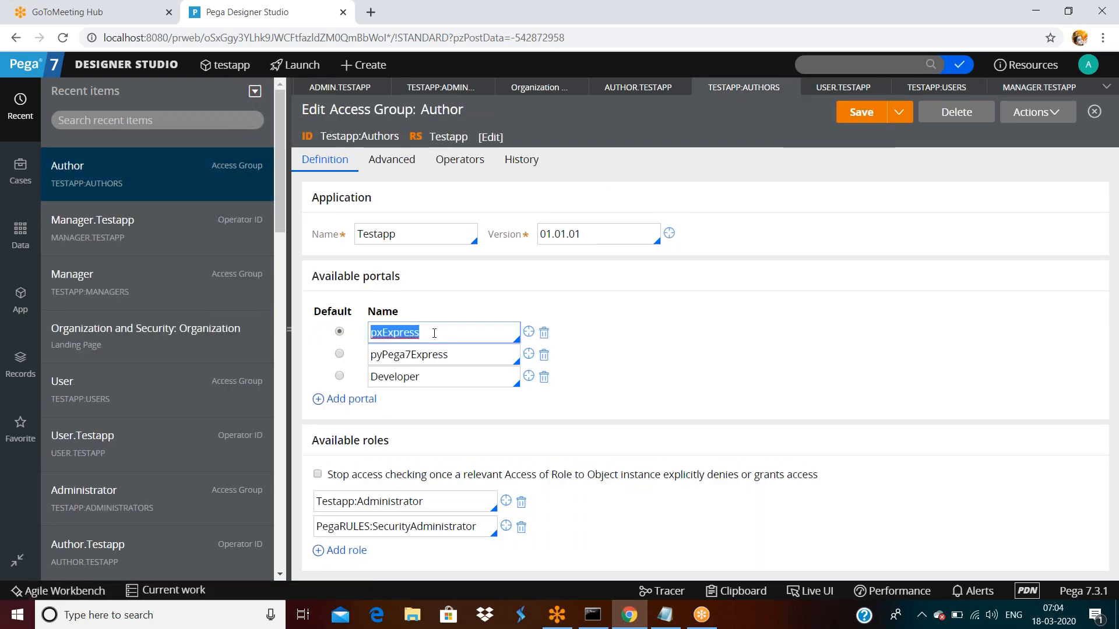
double_click(457, 369)
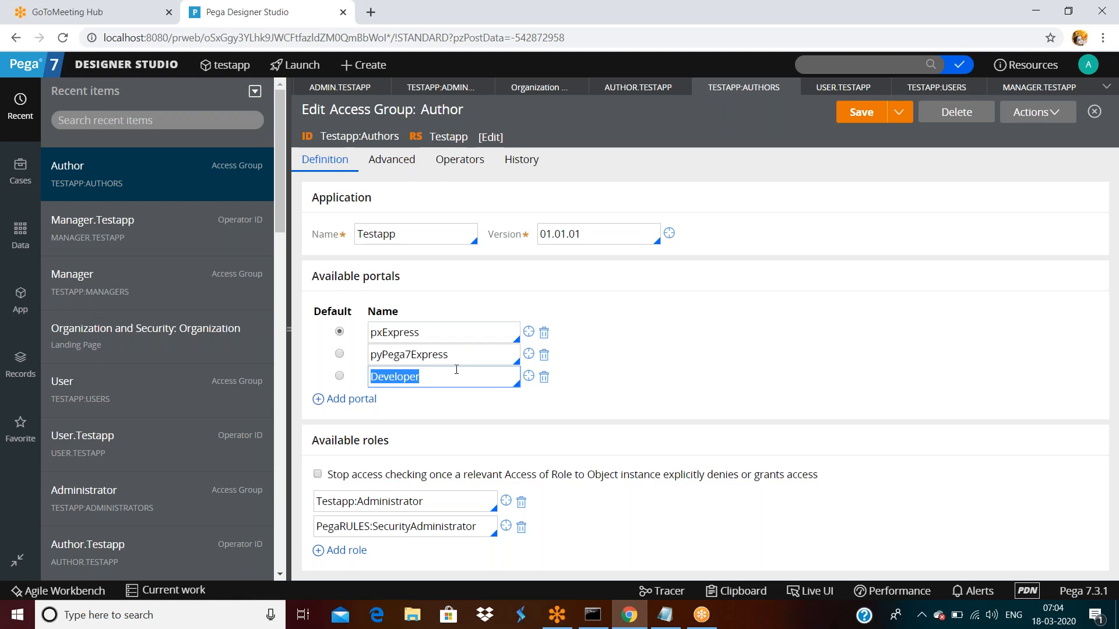
click(456, 369)
double_click(441, 380)
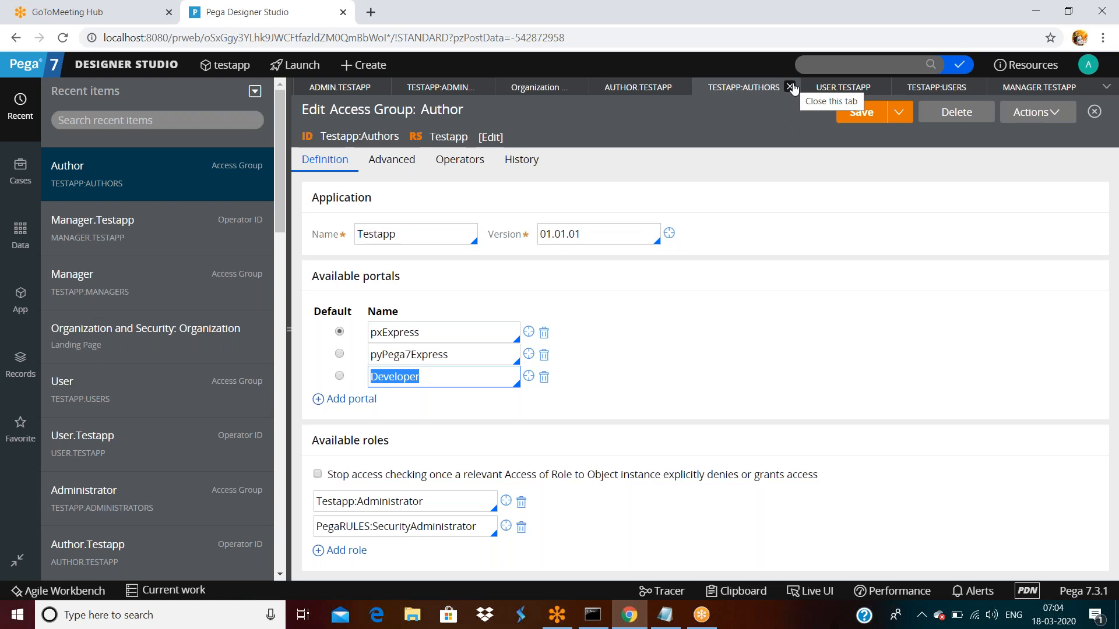
click(790, 87)
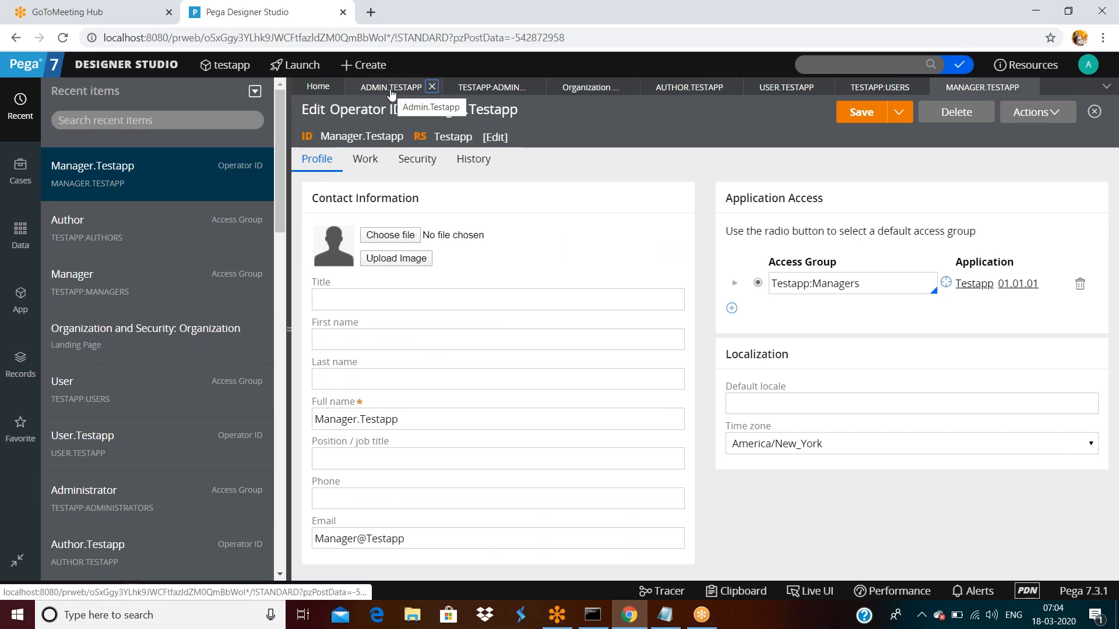
click(486, 90)
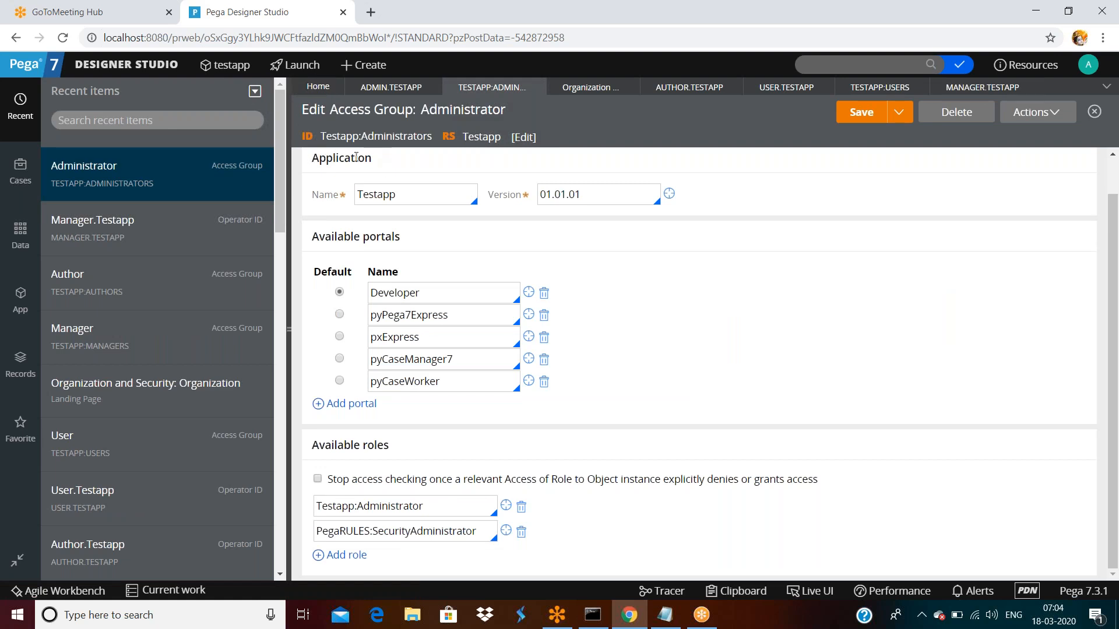
scroll(440, 258, up, 1)
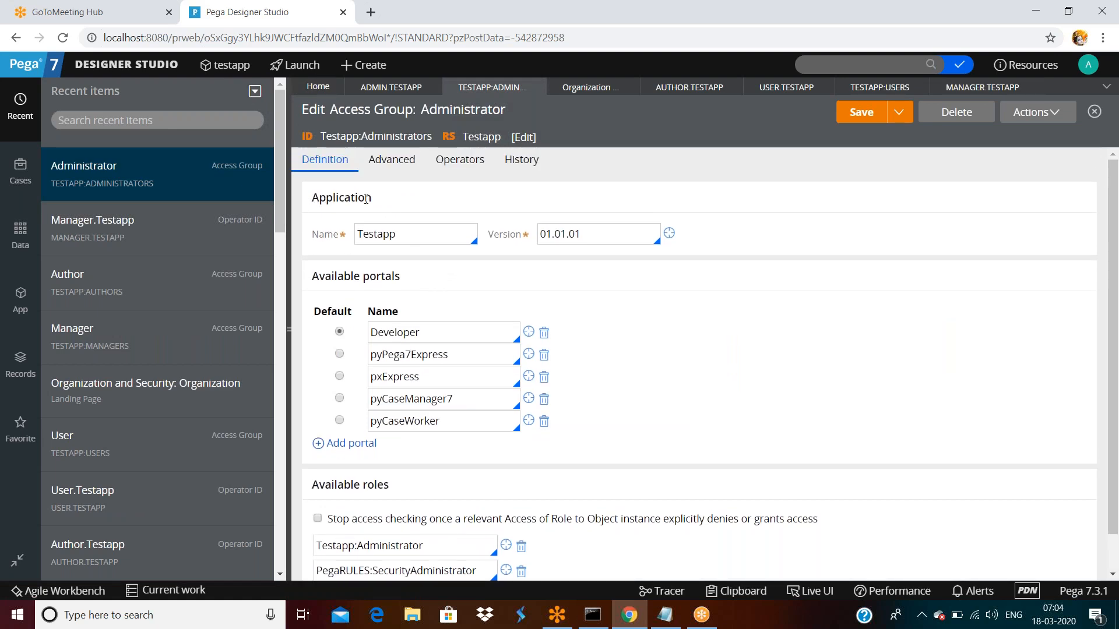
double_click(395, 207)
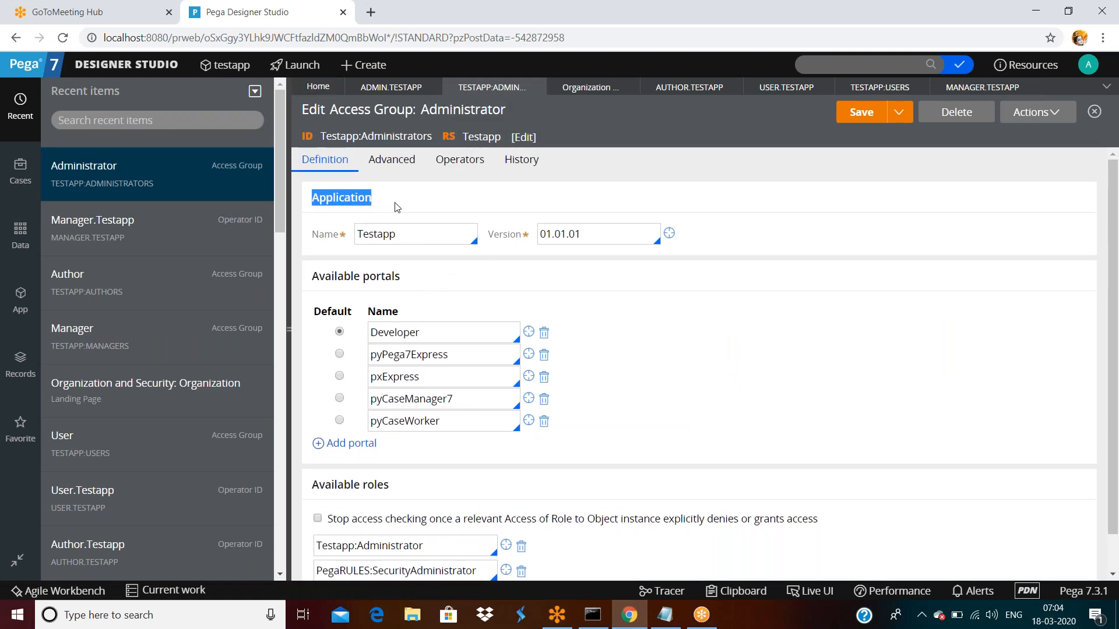
triple_click(428, 269)
scroll(475, 274, down, 1)
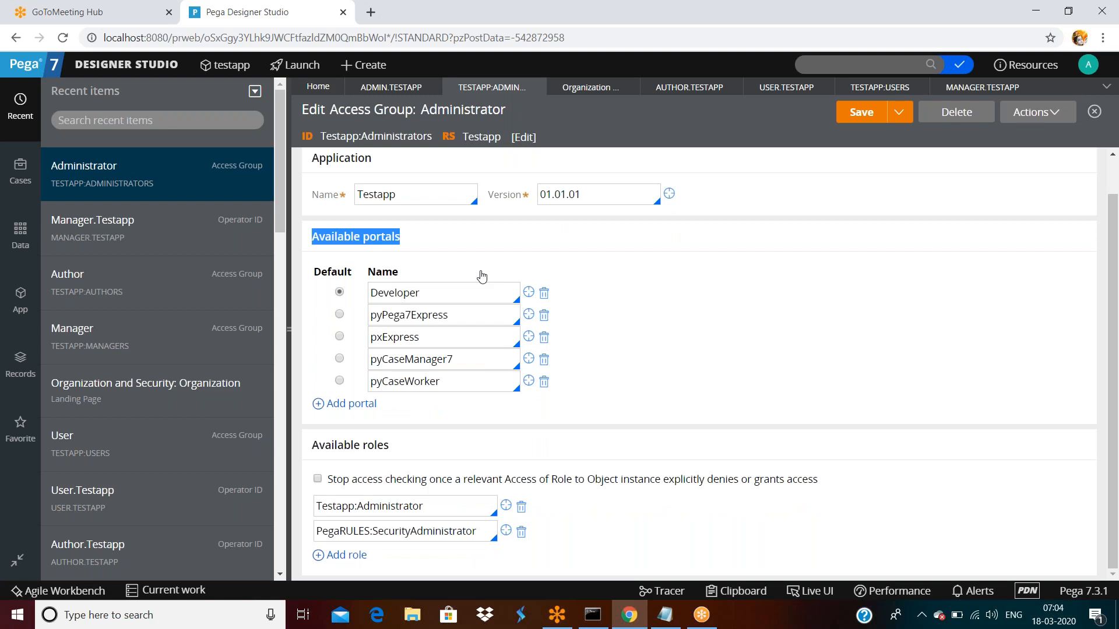
click(407, 455)
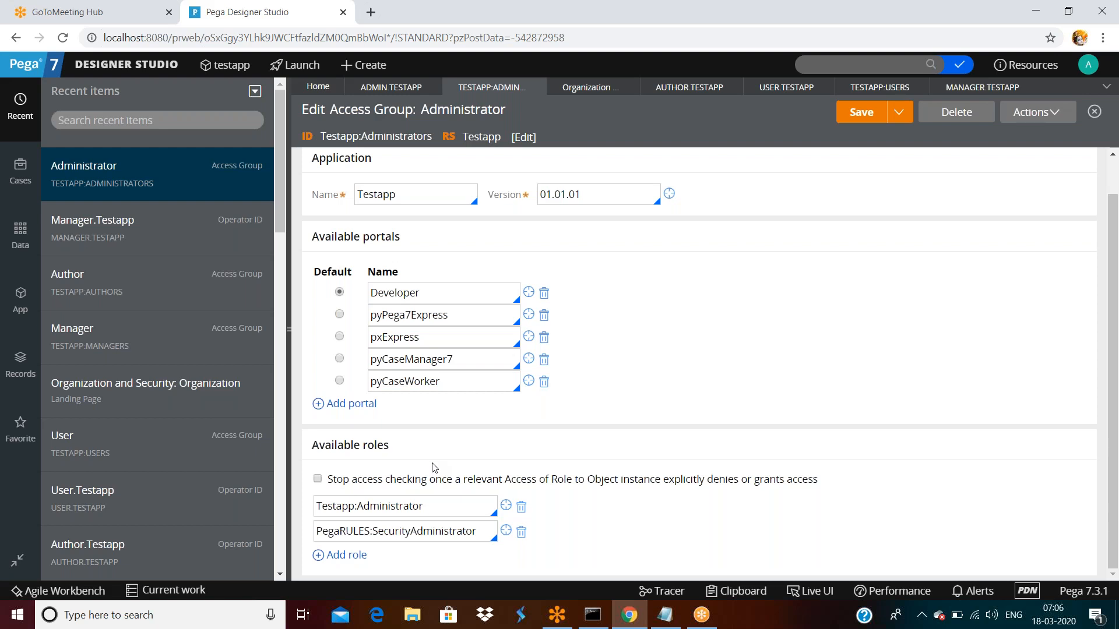
- Inspect roles Testapp:Administrator and PegaRULES:SecurityAdministrator and the Testapp application name
double_click(433, 512)
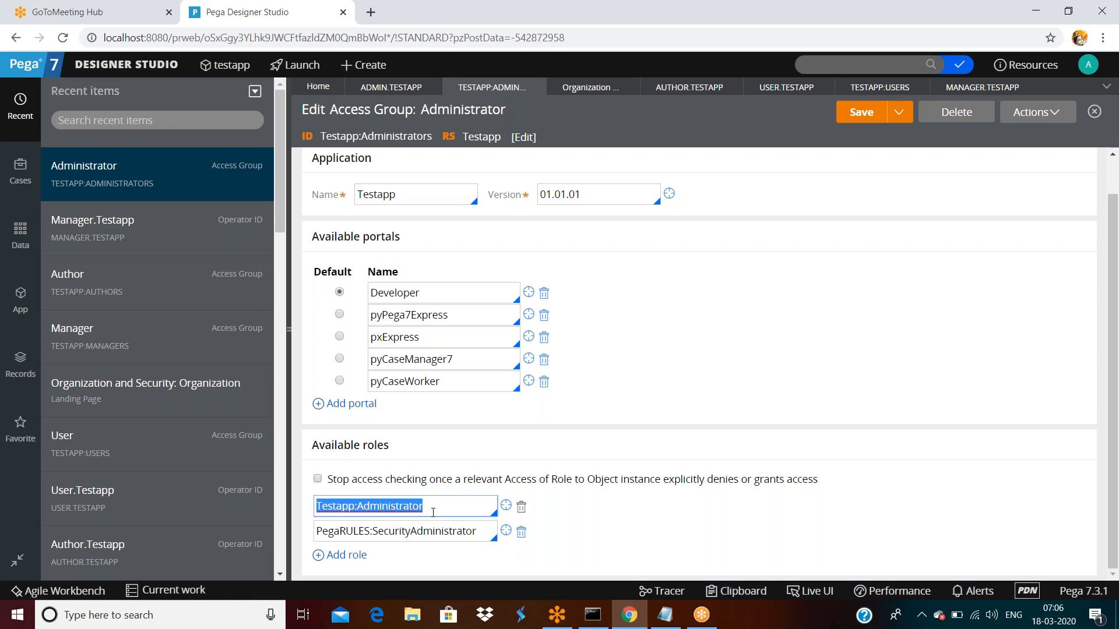
double_click(478, 531)
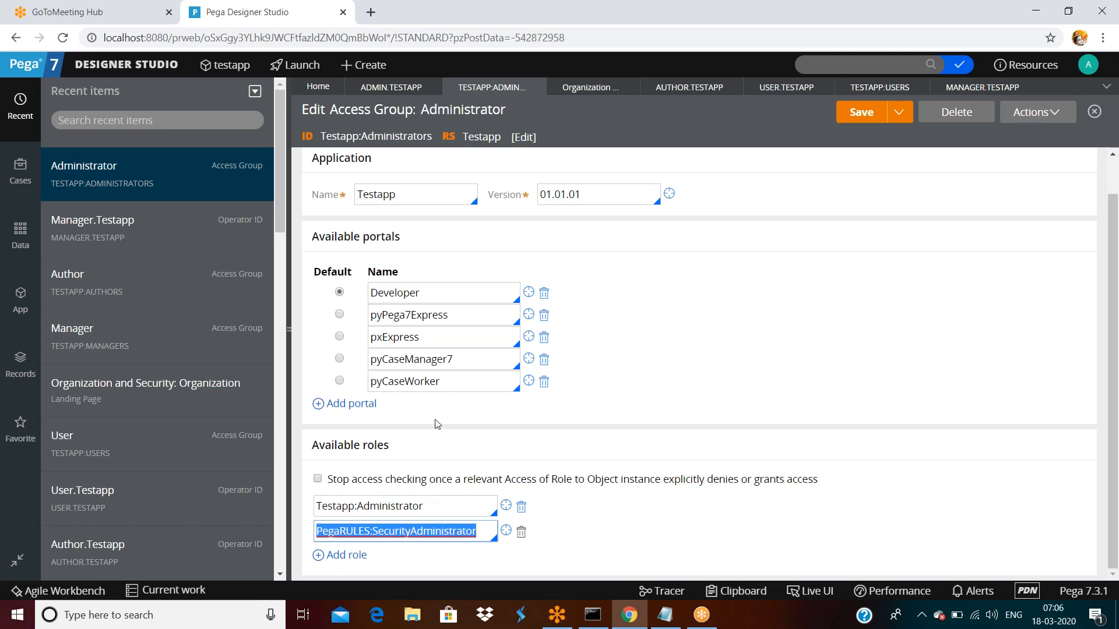
double_click(416, 196)
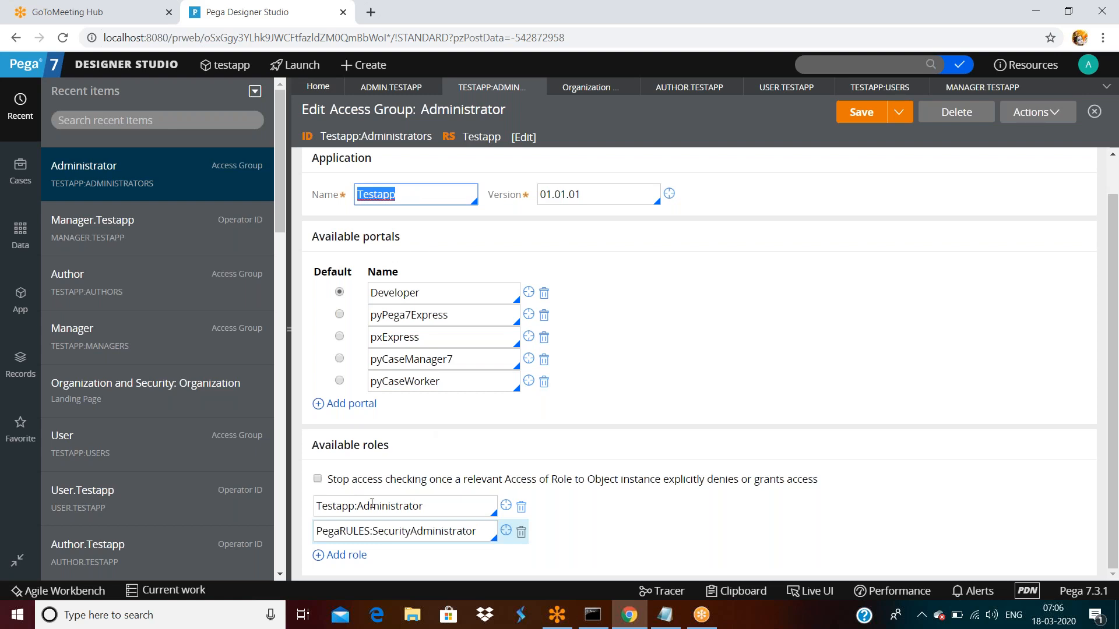
double_click(425, 505)
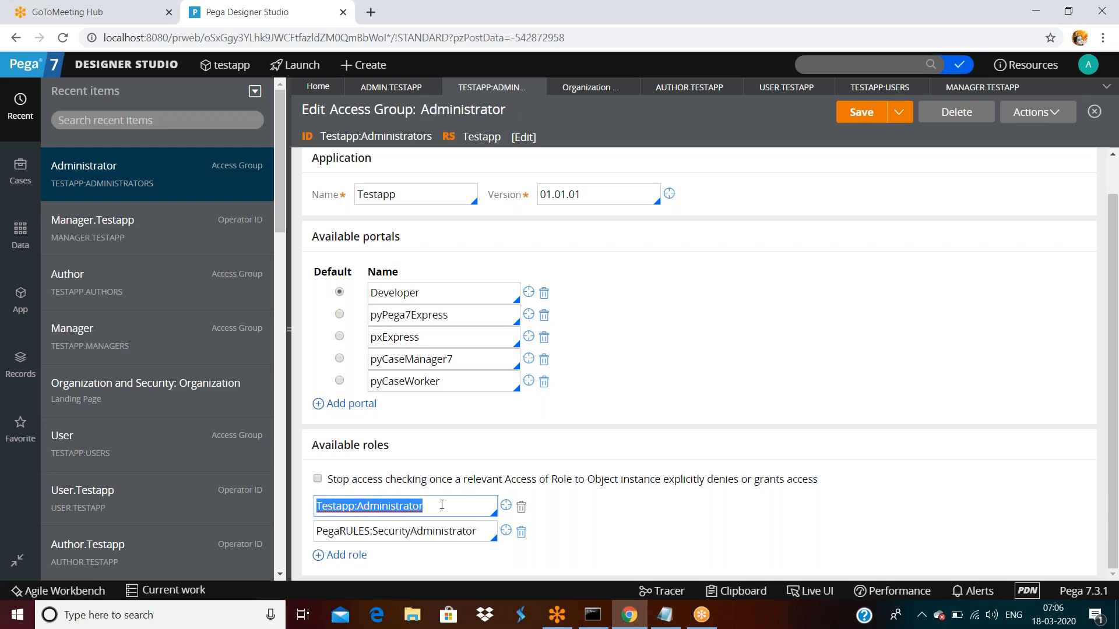
click(436, 134)
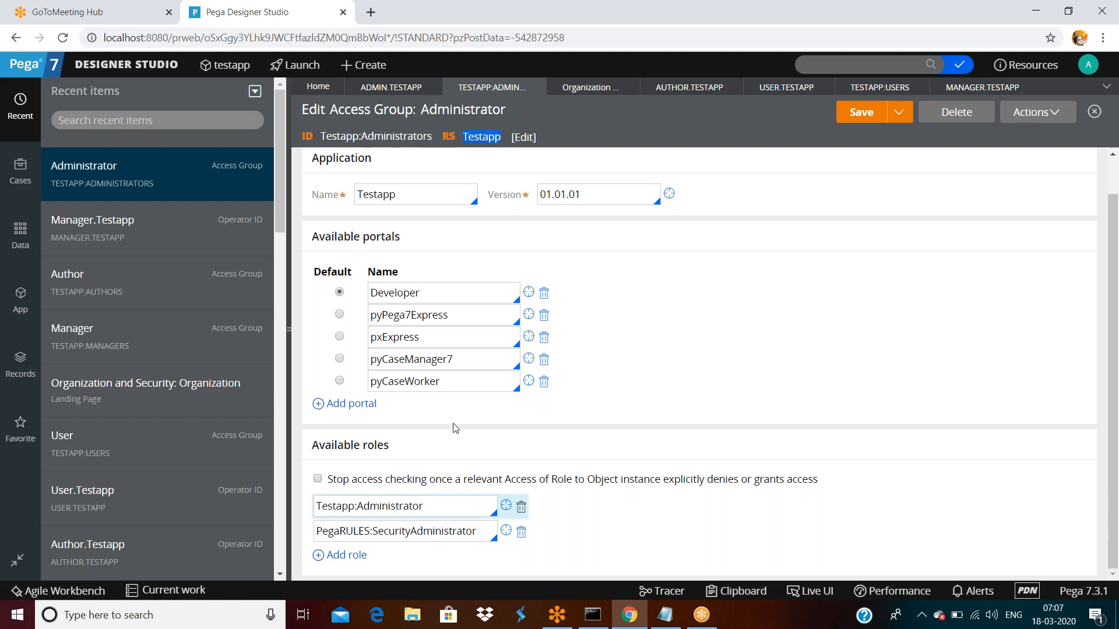
double_click(426, 500)
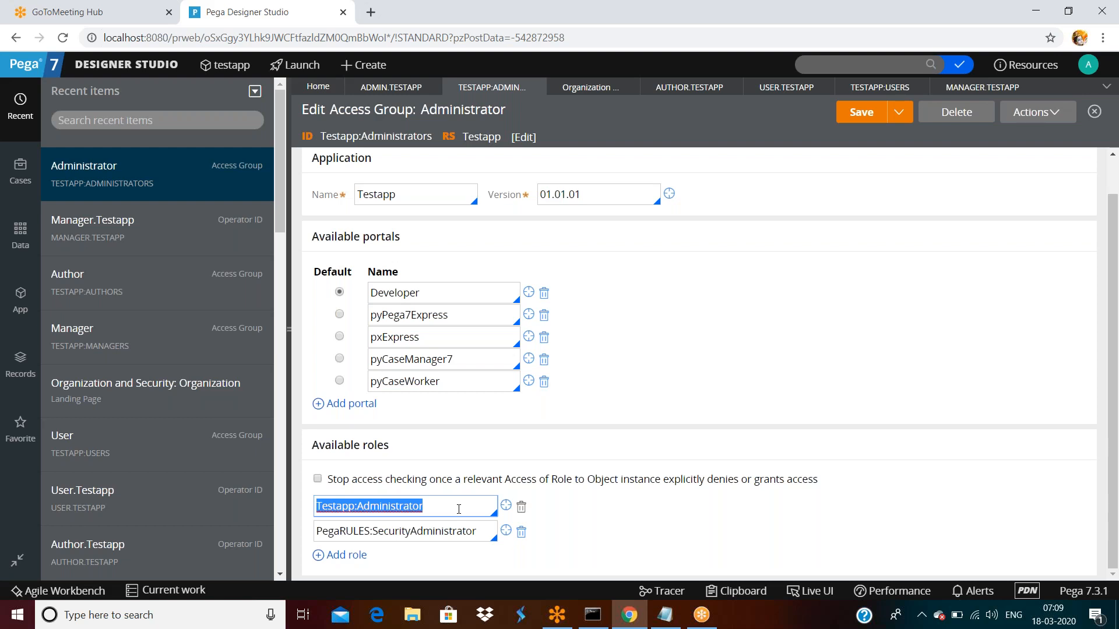
click(599, 510)
- Open the Testapp:Administrator role definition, close the blank tab, and open the Records explorer
click(506, 506)
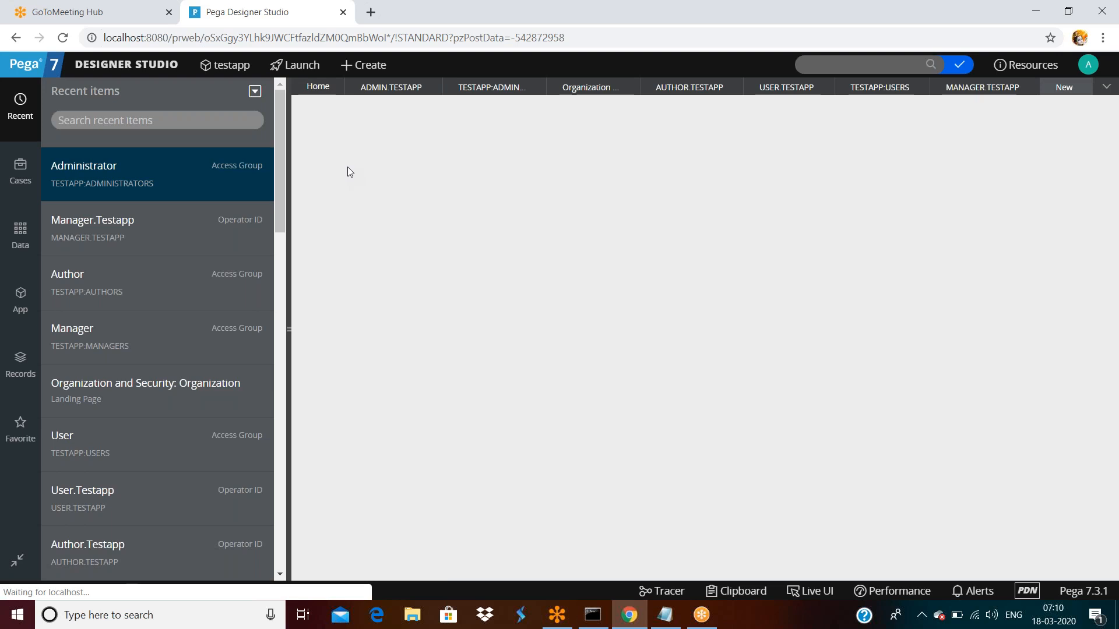
click(1082, 88)
double_click(432, 507)
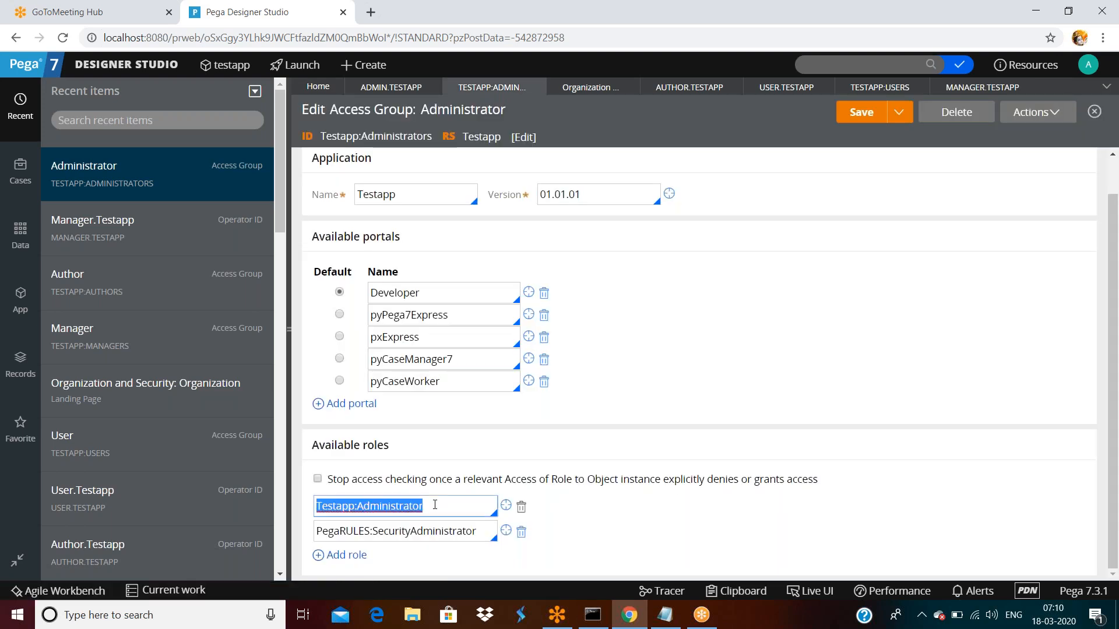
click(814, 62)
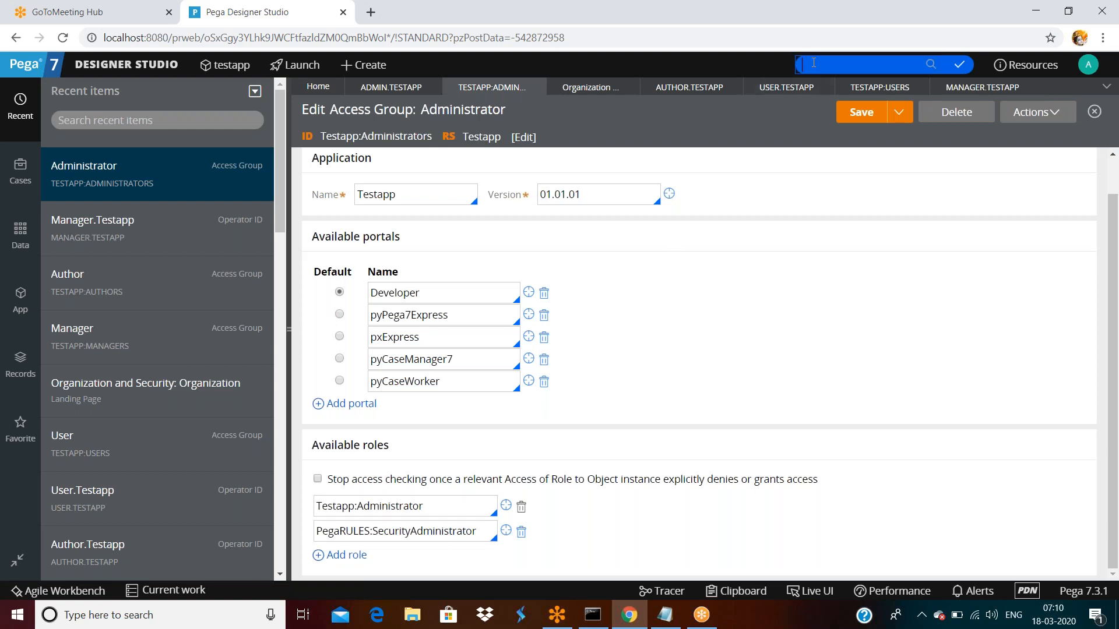
click(20, 368)
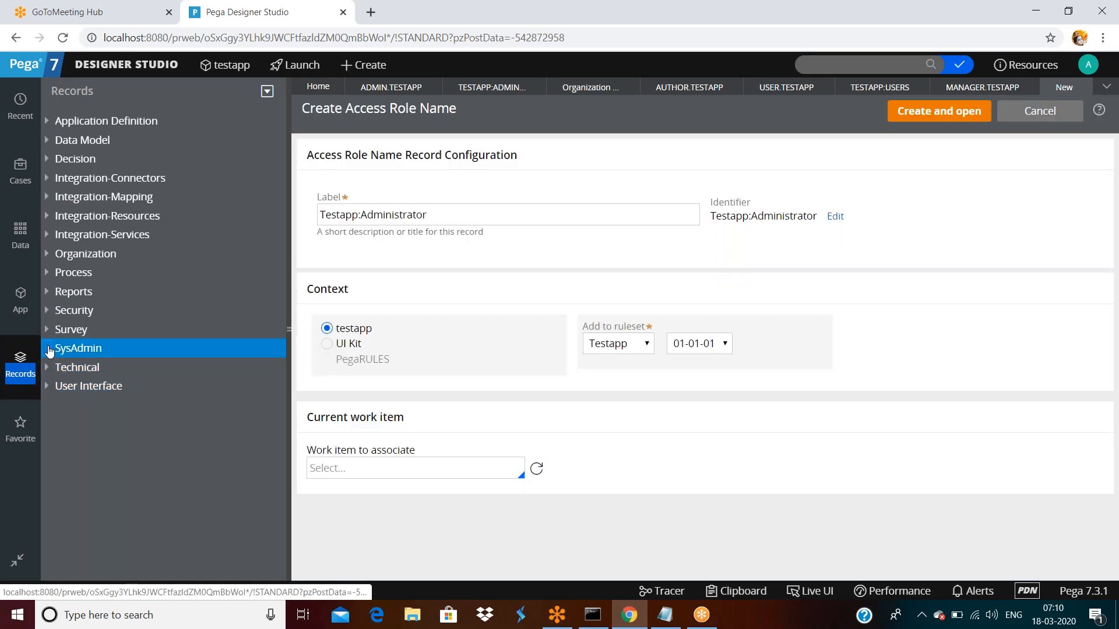
click(49, 350)
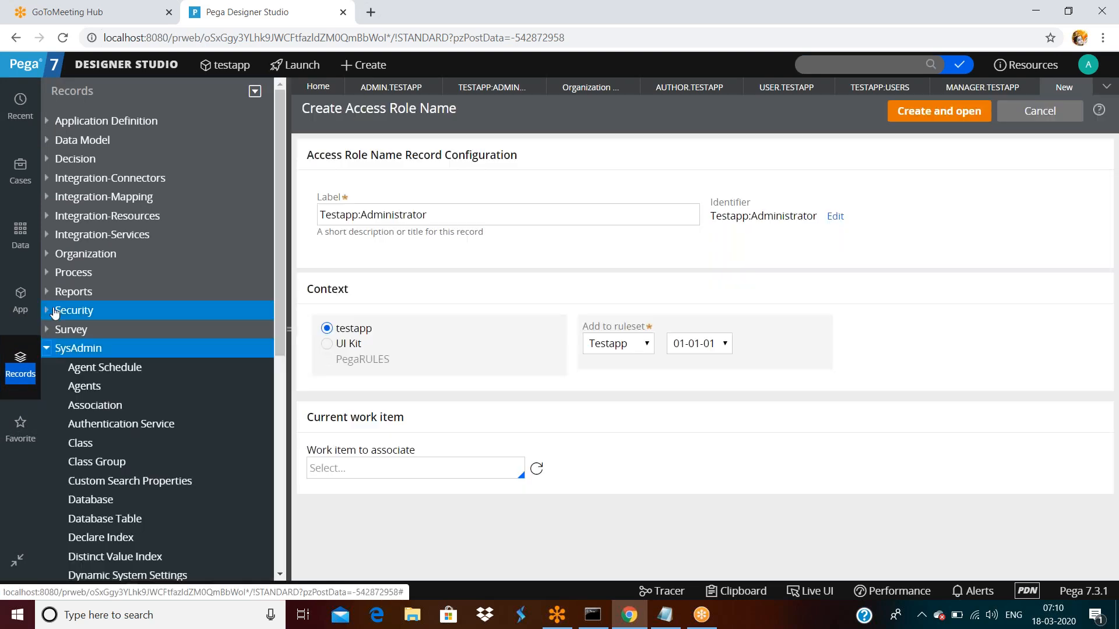
click(51, 312)
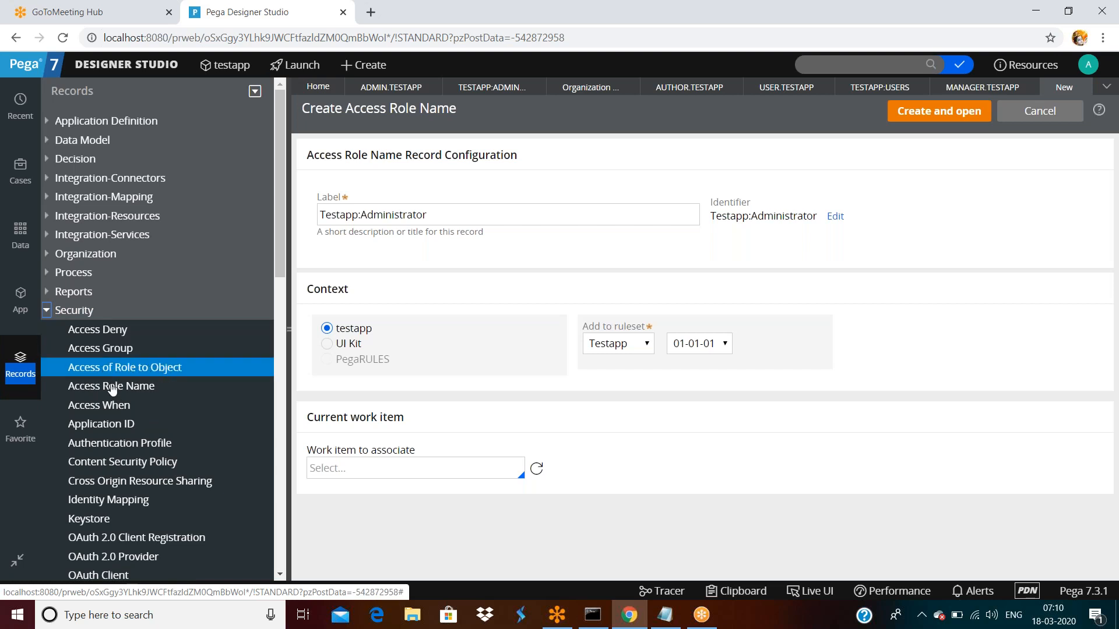
click(145, 386)
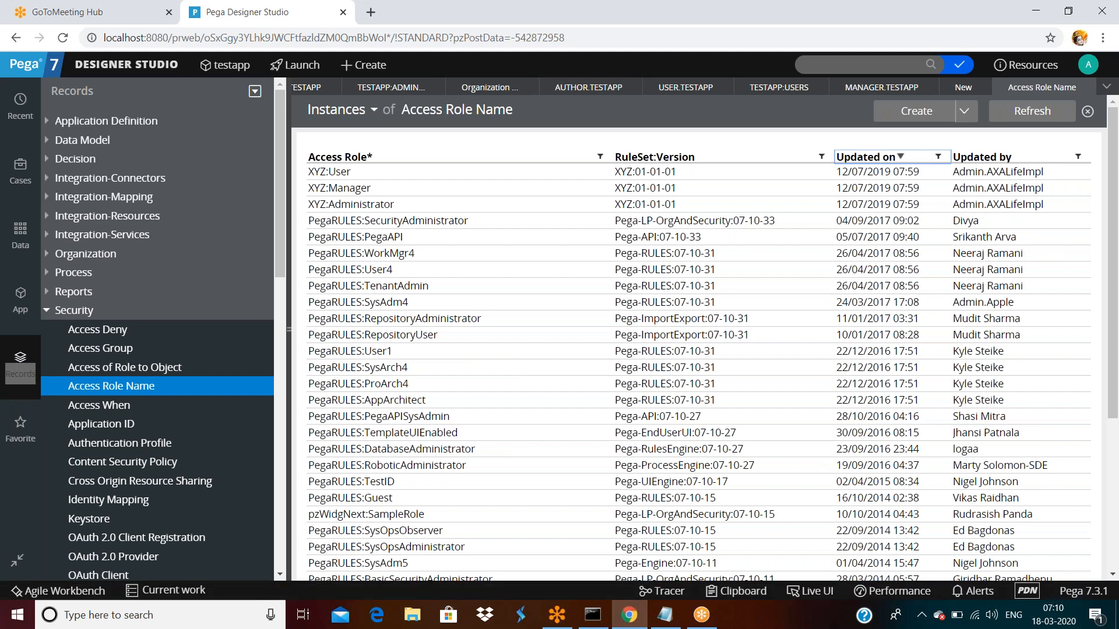
click(865, 157)
scroll(812, 303, down, 4)
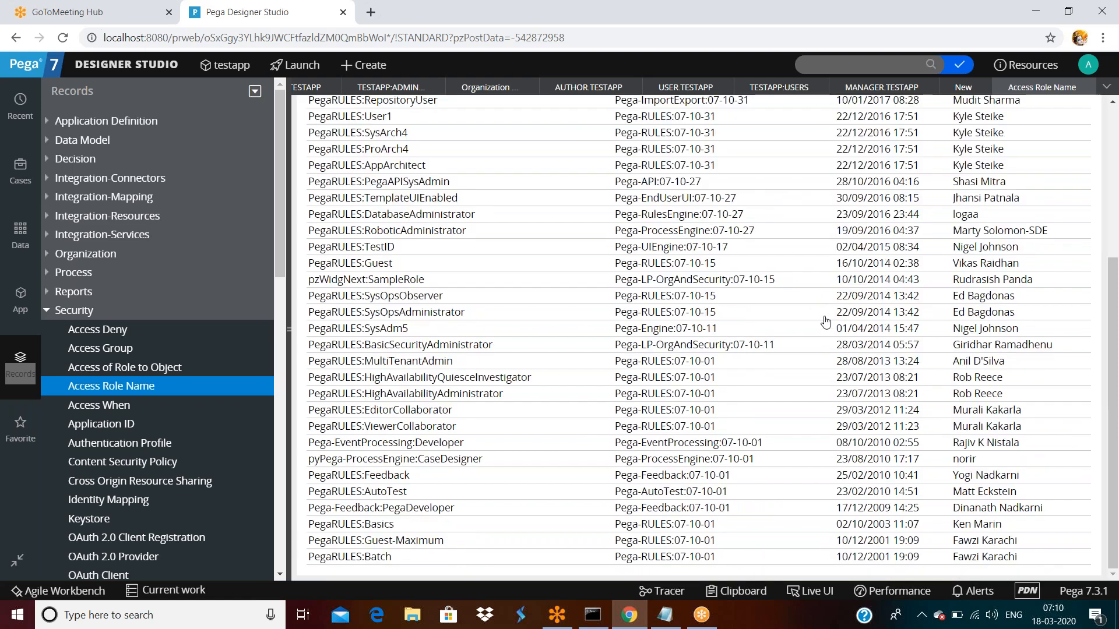
scroll(824, 320, up, 4)
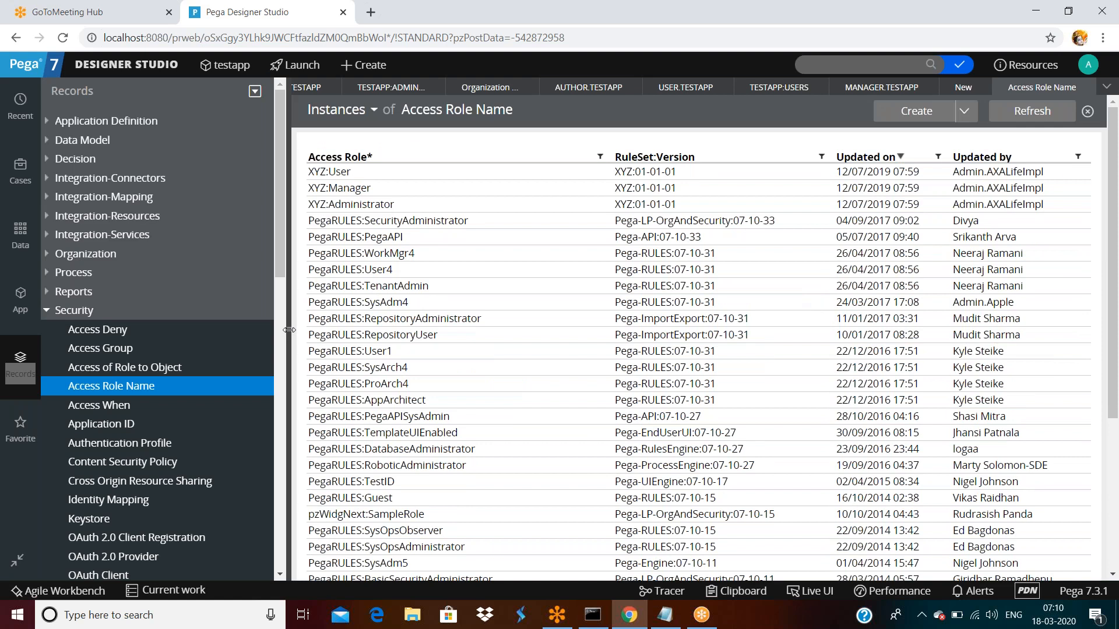
drag(288, 330, 7, 332)
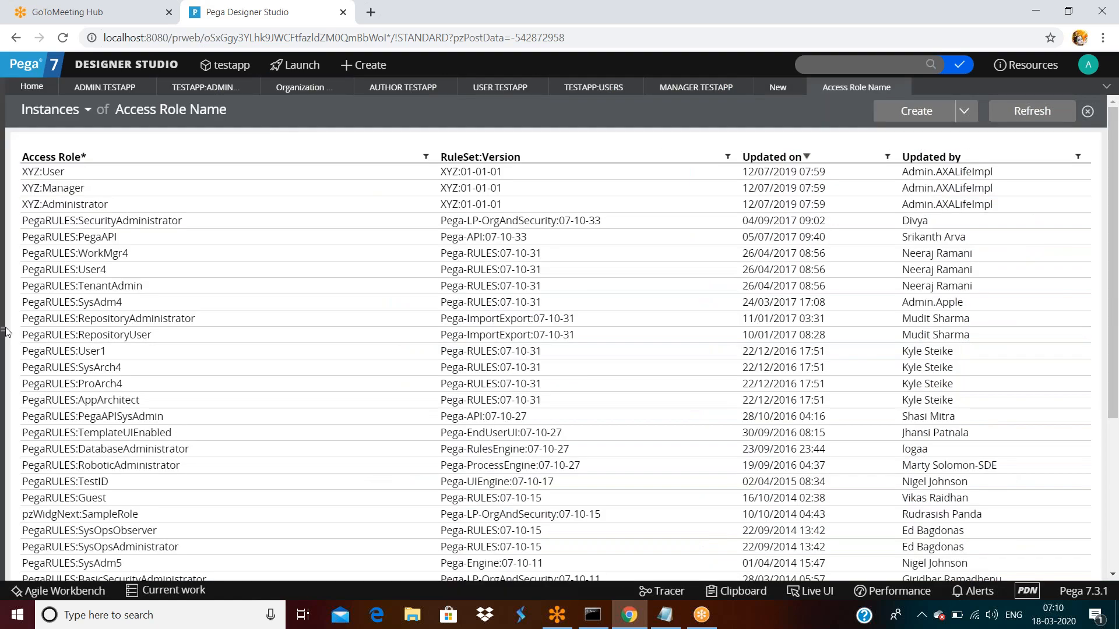
click(7, 332)
scroll(558, 358, down, 3)
scroll(557, 361, up, 3)
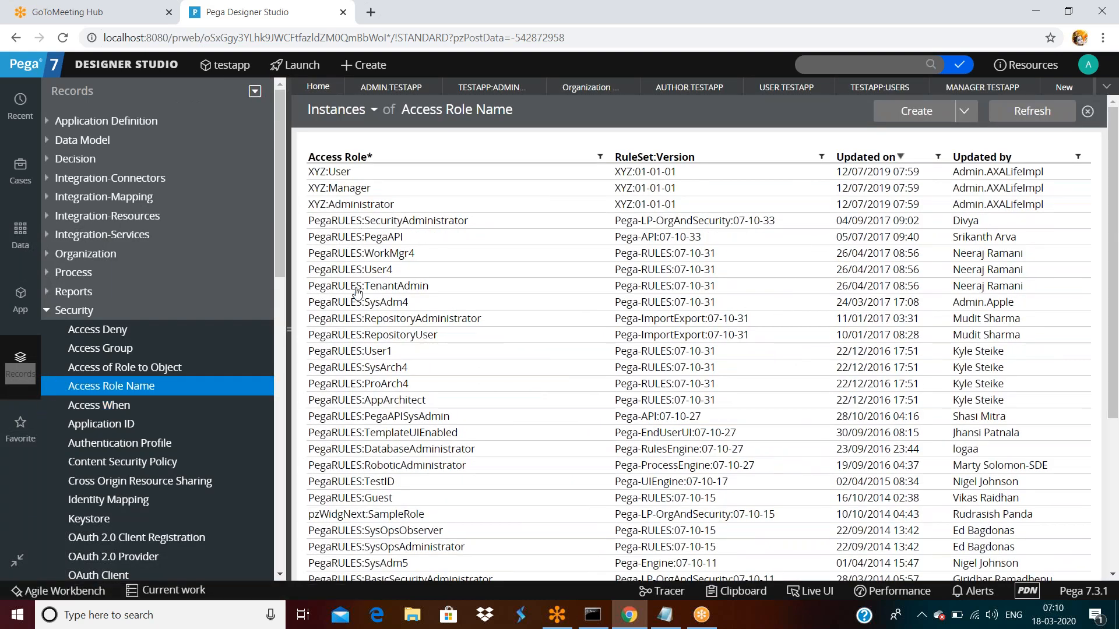
scroll(356, 300, down, 5)
scroll(402, 335, up, 5)
scroll(1111, 414, down, 5)
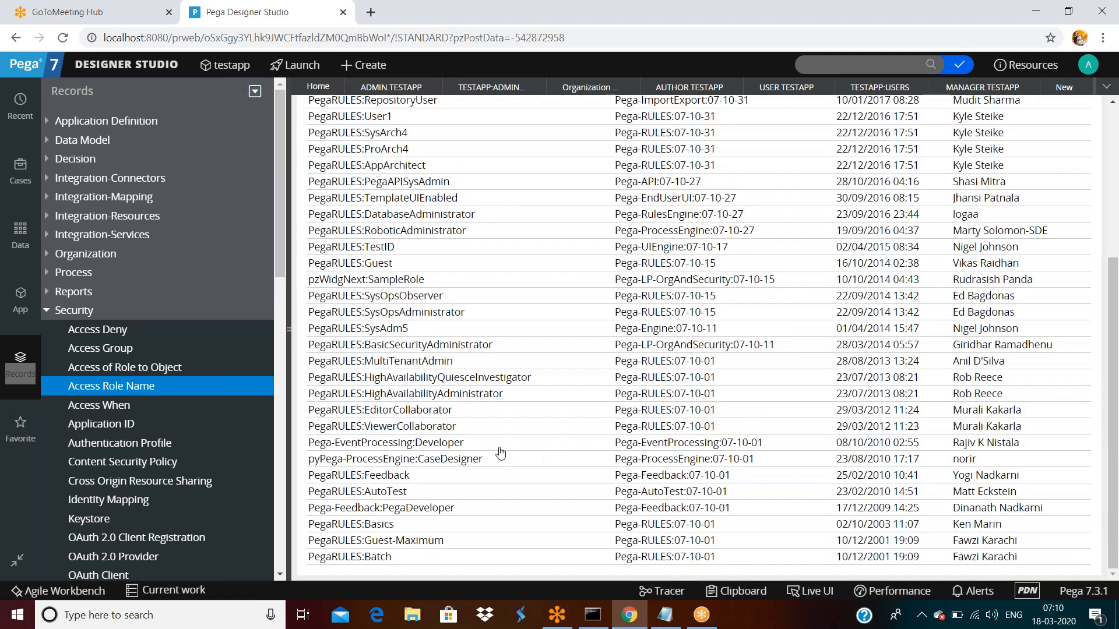
scroll(500, 452, up, 5)
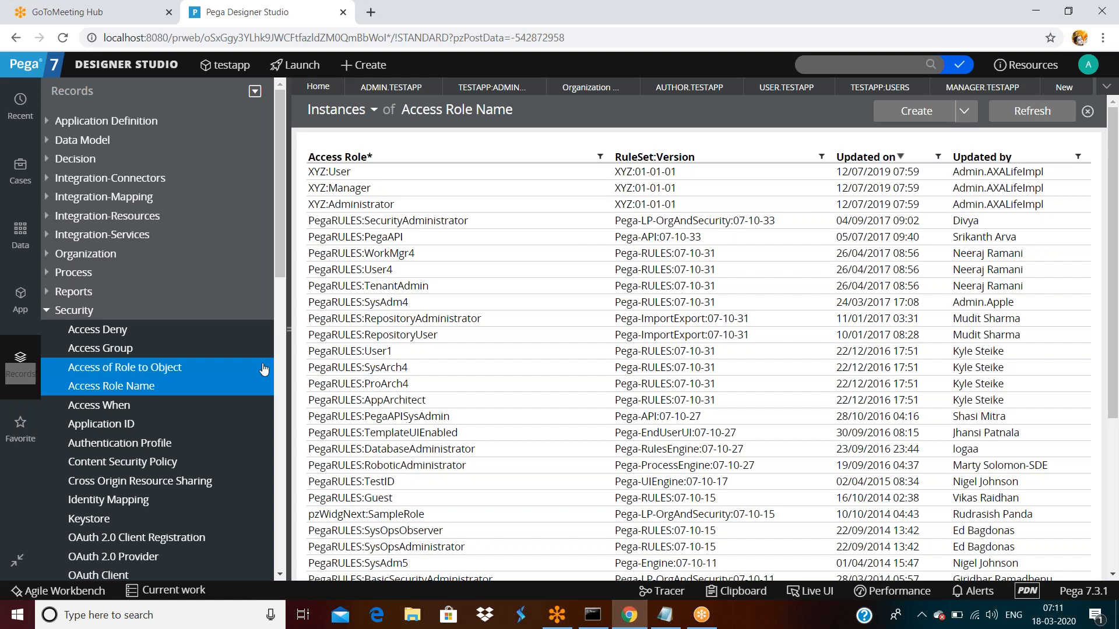
- List all Access of Role to Object instances and hide the records explorer to widen the grid
click(144, 372)
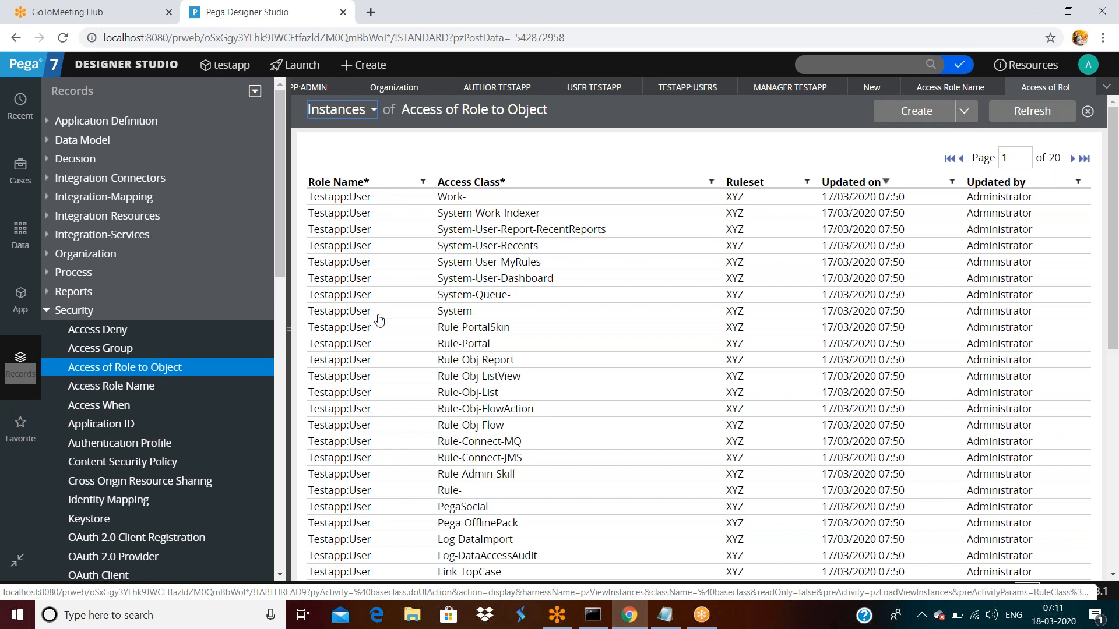
scroll(383, 333, down, 7)
scroll(391, 356, up, 7)
click(291, 331)
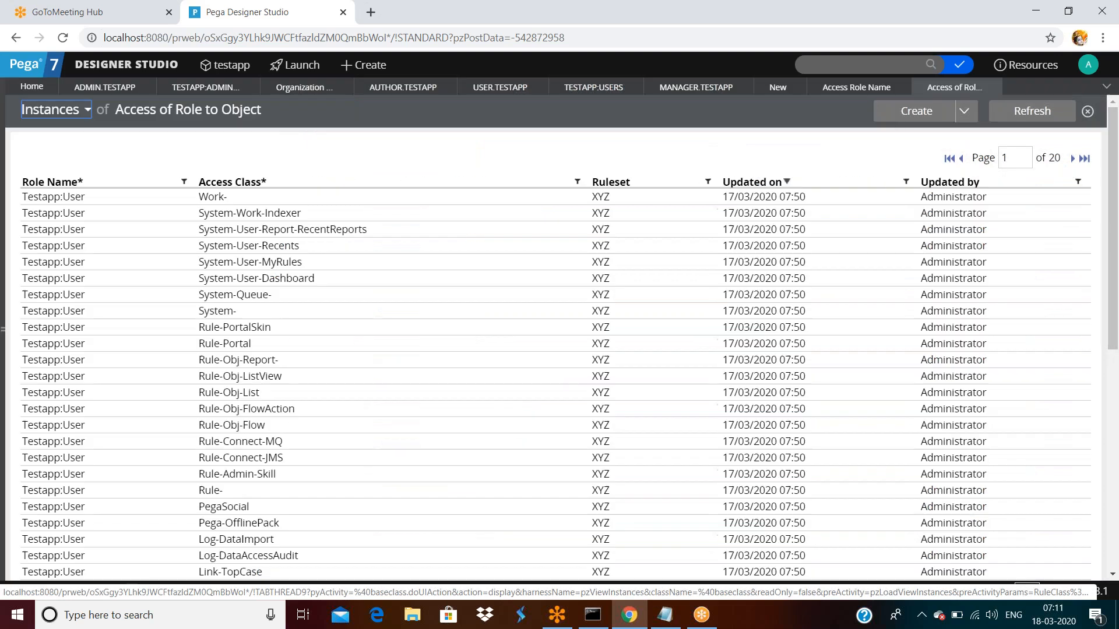
- Go back to the Access Role Name instance list and scroll through it
click(857, 88)
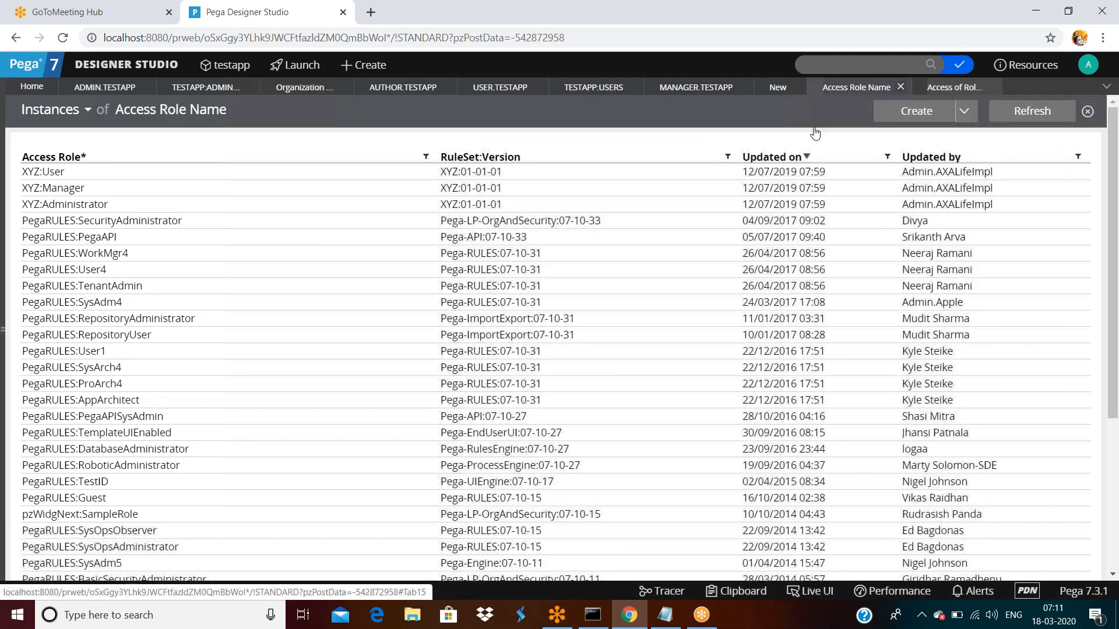
scroll(349, 312, down, 1)
scroll(392, 344, up, 1)
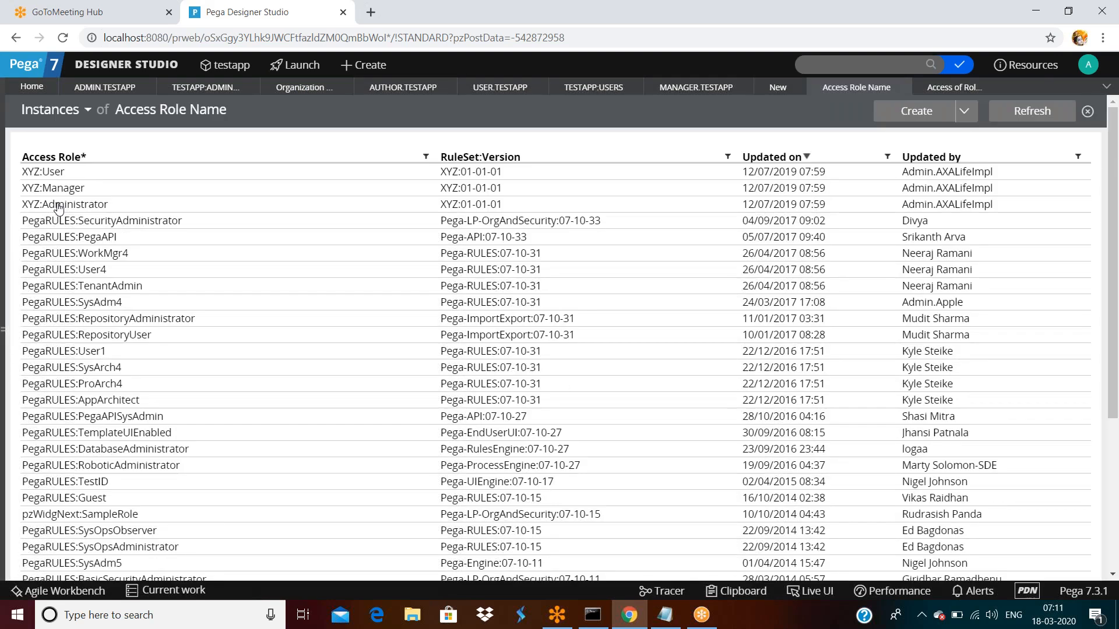
click(58, 205)
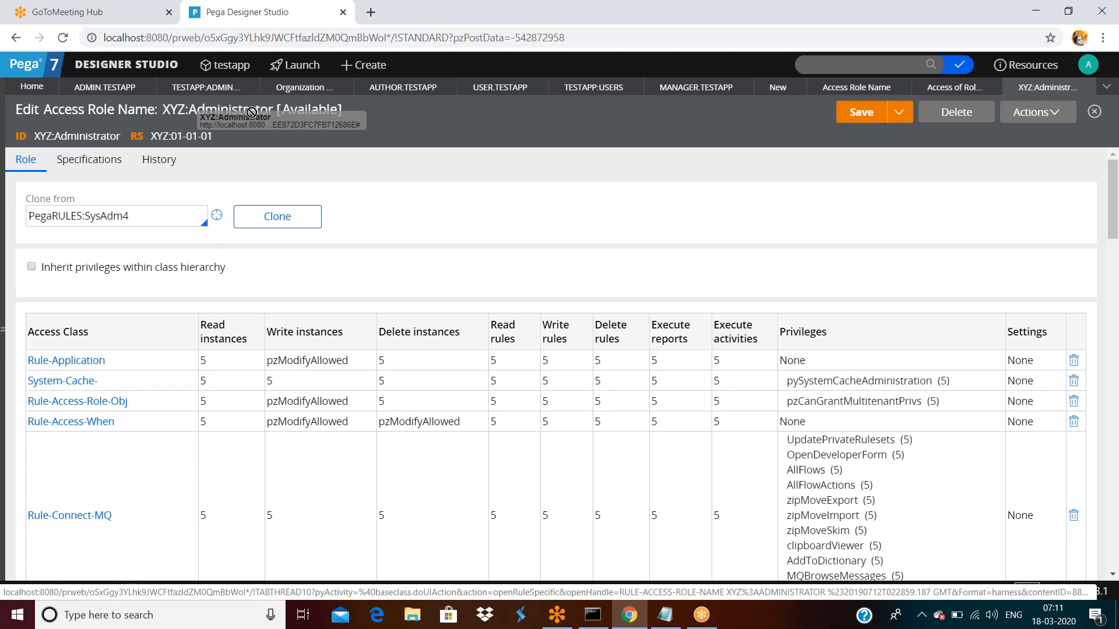
scroll(567, 287, down, 15)
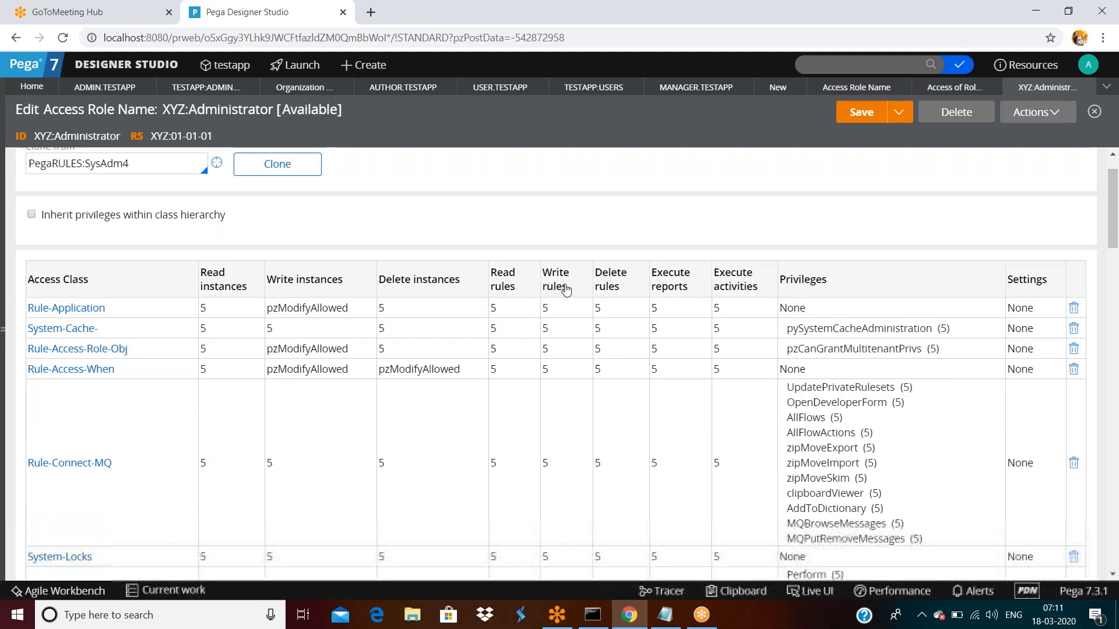
scroll(570, 291, up, 15)
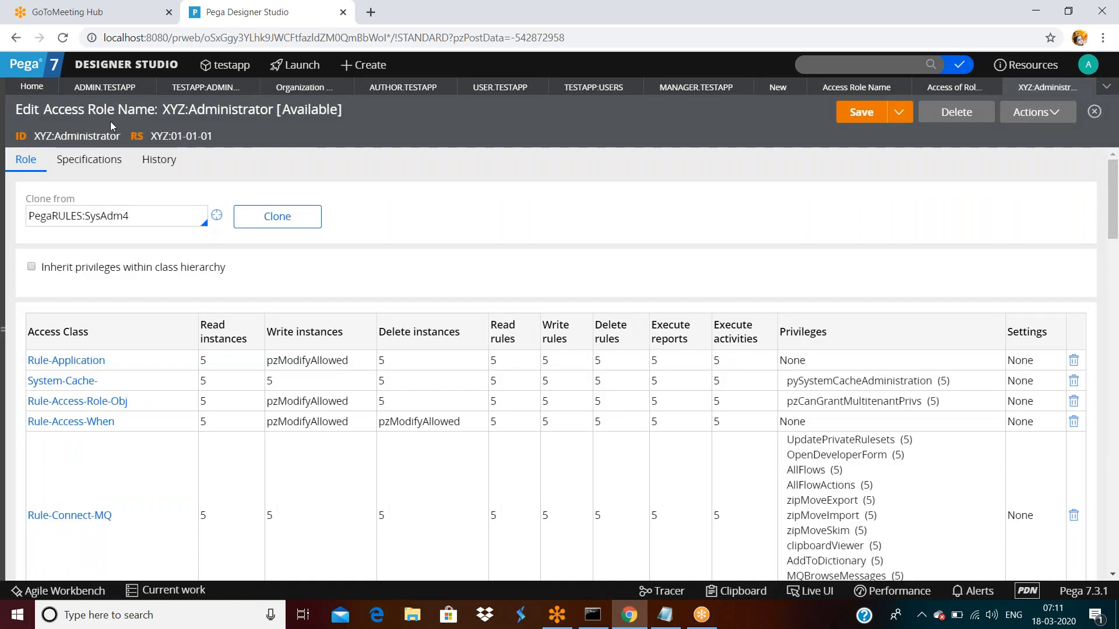
scroll(114, 351, down, 6)
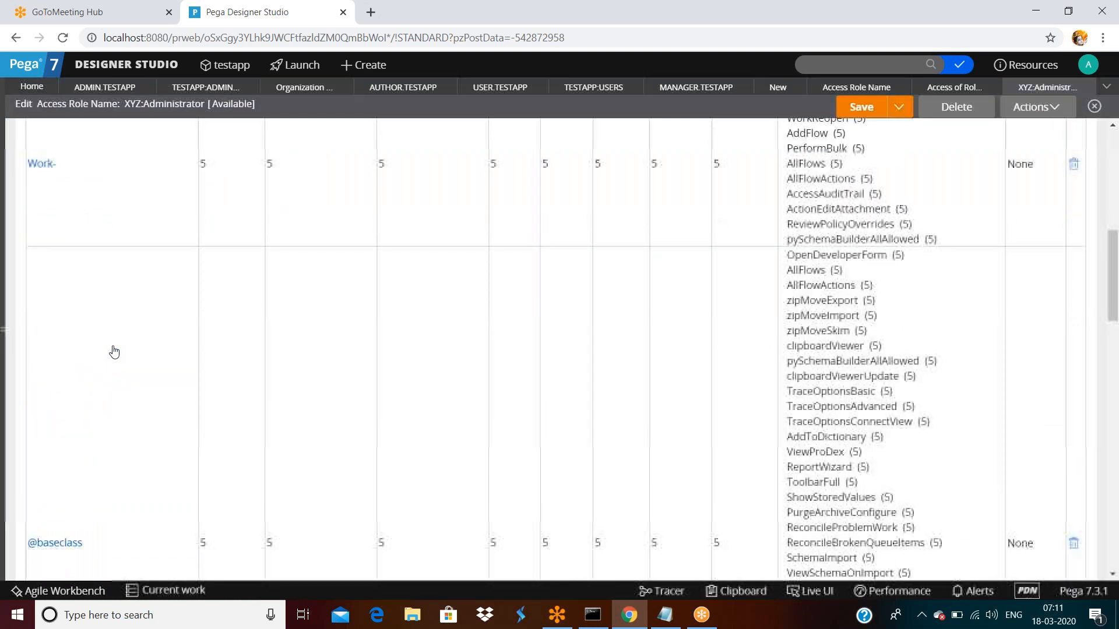
scroll(114, 352, down, 20)
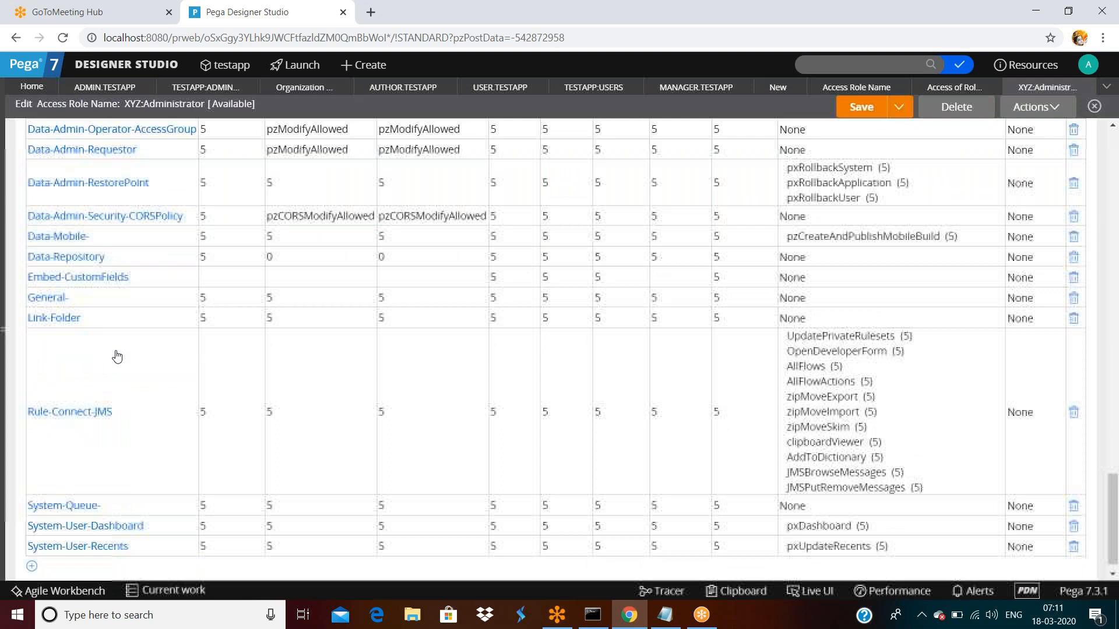
scroll(117, 356, down, 1)
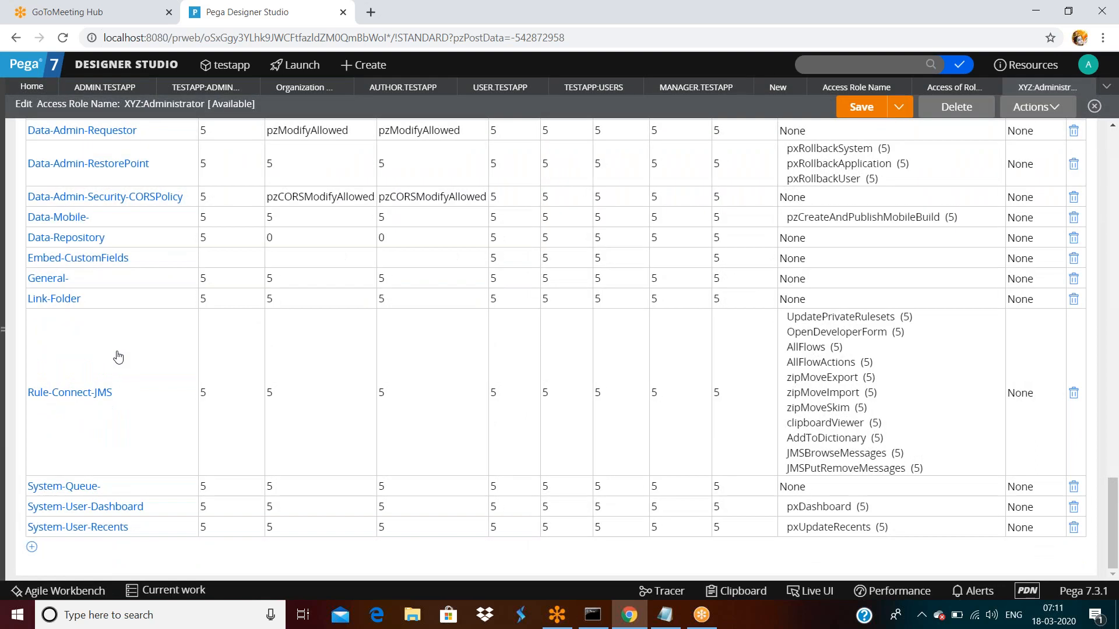
scroll(118, 356, up, 5)
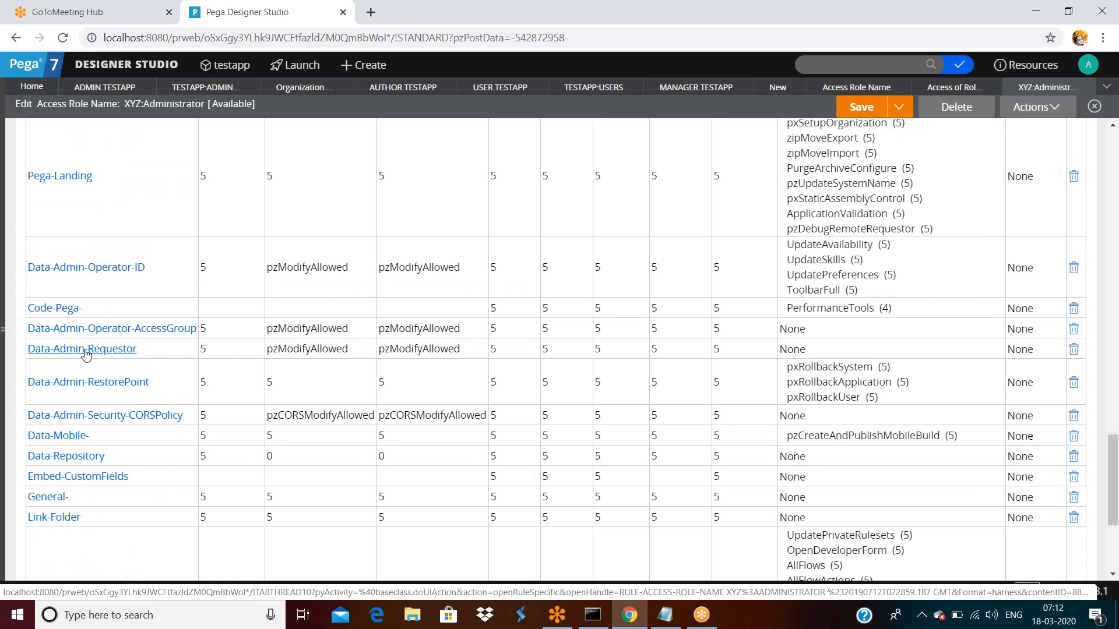
- Open Data-Admin-Requestor's access settings and highlight the instances labels and the Requestor class name
click(85, 352)
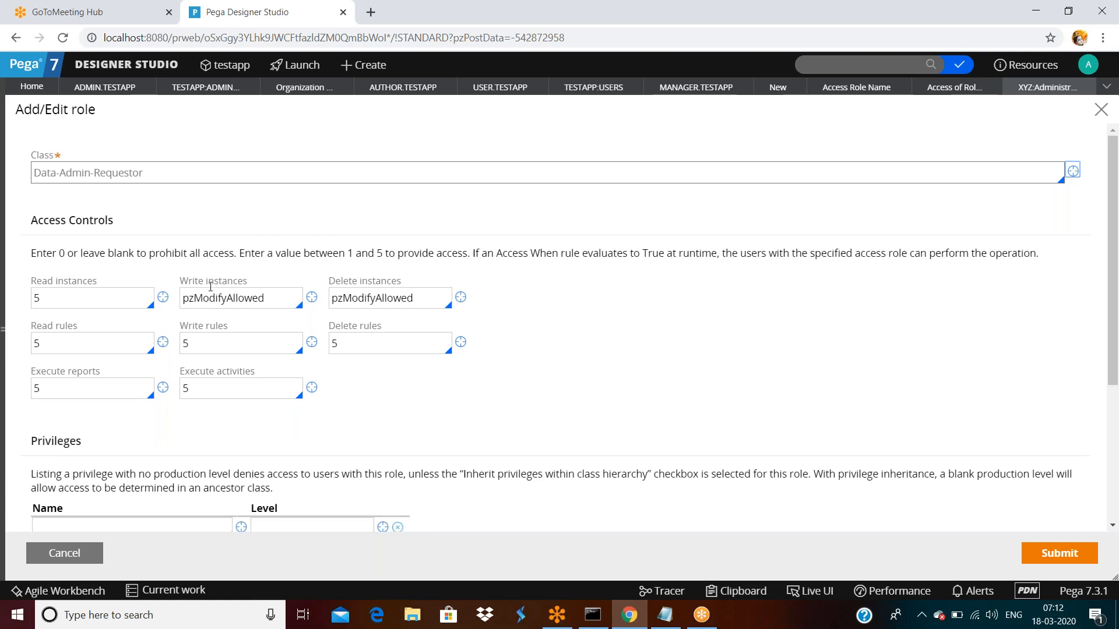
double_click(87, 285)
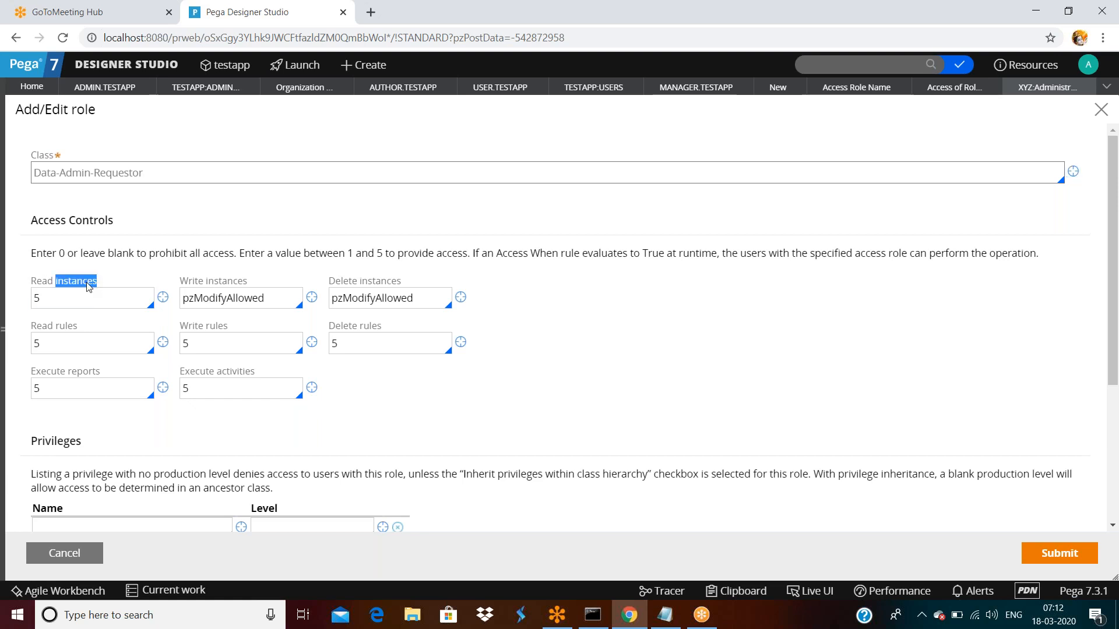
double_click(214, 285)
click(214, 286)
triple_click(355, 282)
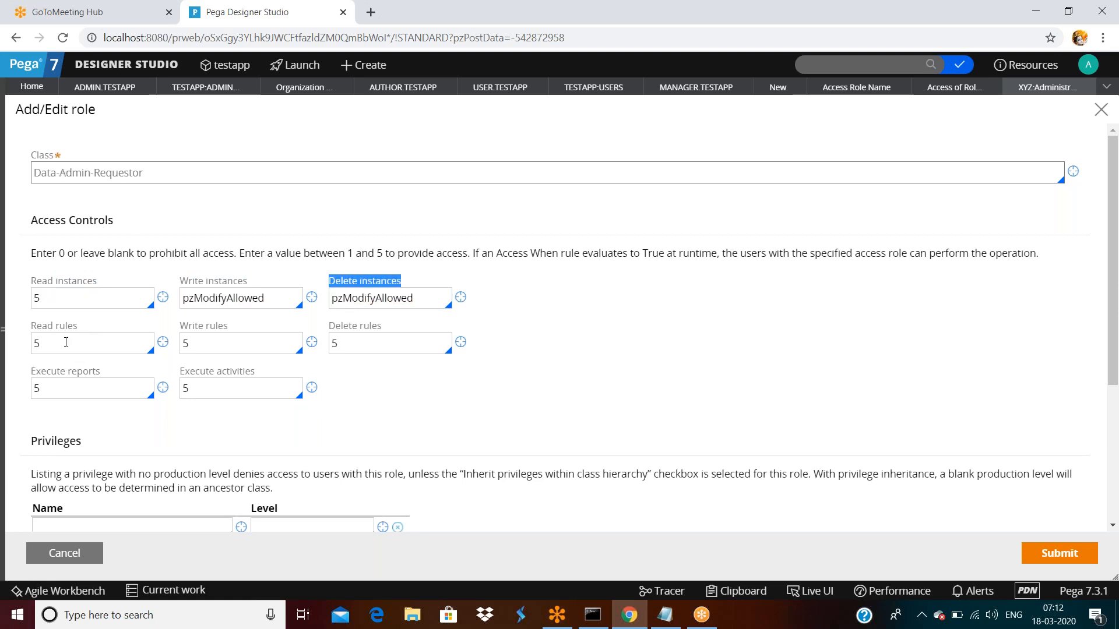
click(156, 182)
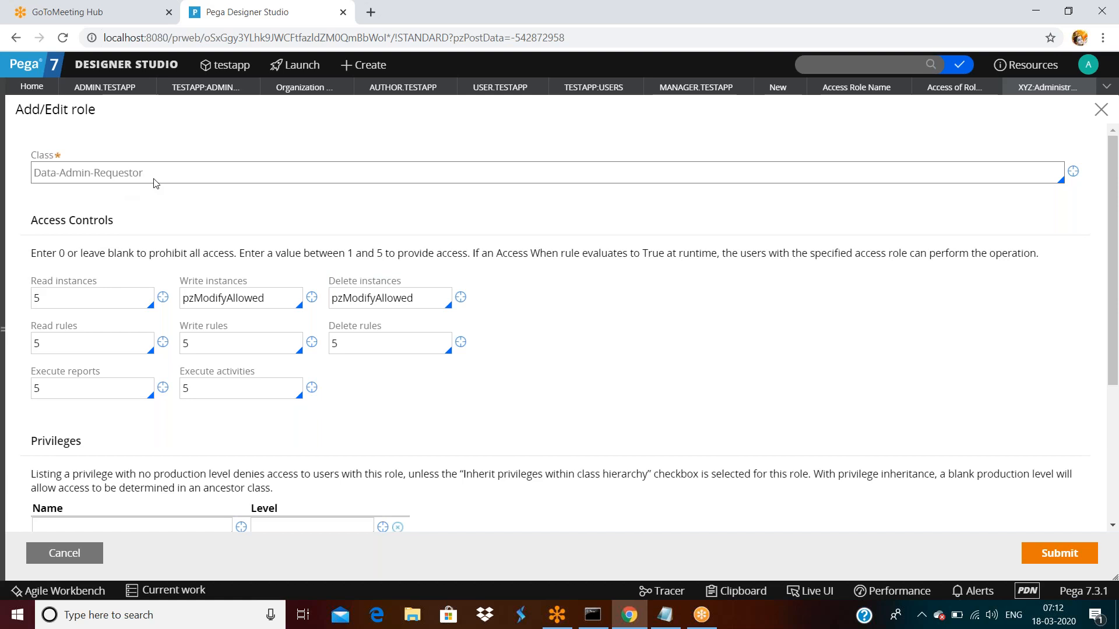
double_click(156, 181)
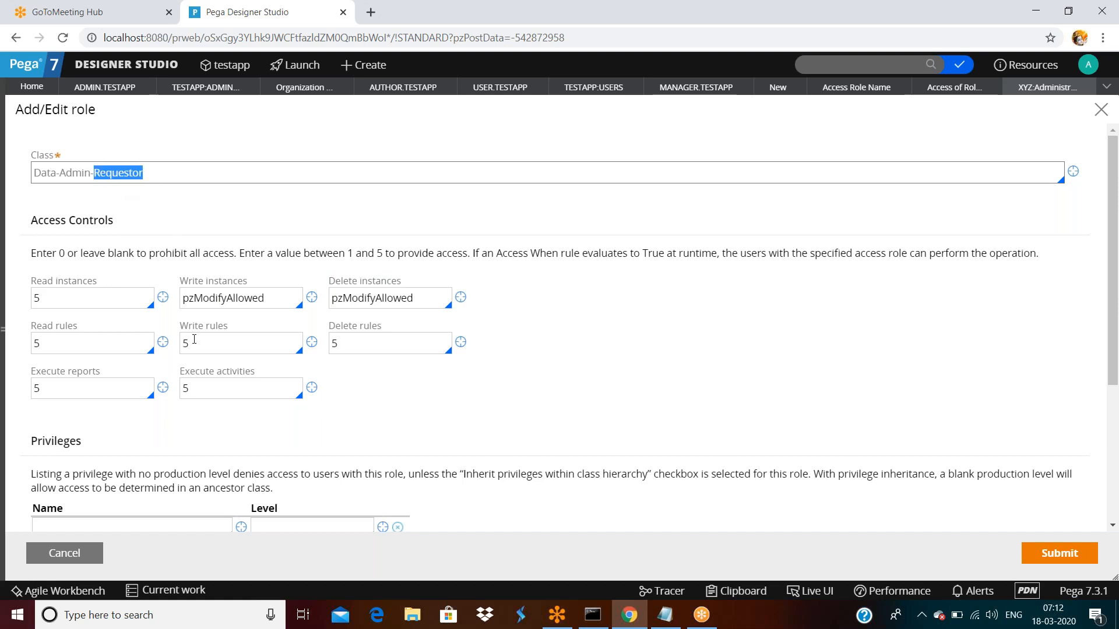
- Highlight the level 5 values for Read, Write, Delete rules, Execute reports and Execute activities
double_click(60, 344)
double_click(200, 342)
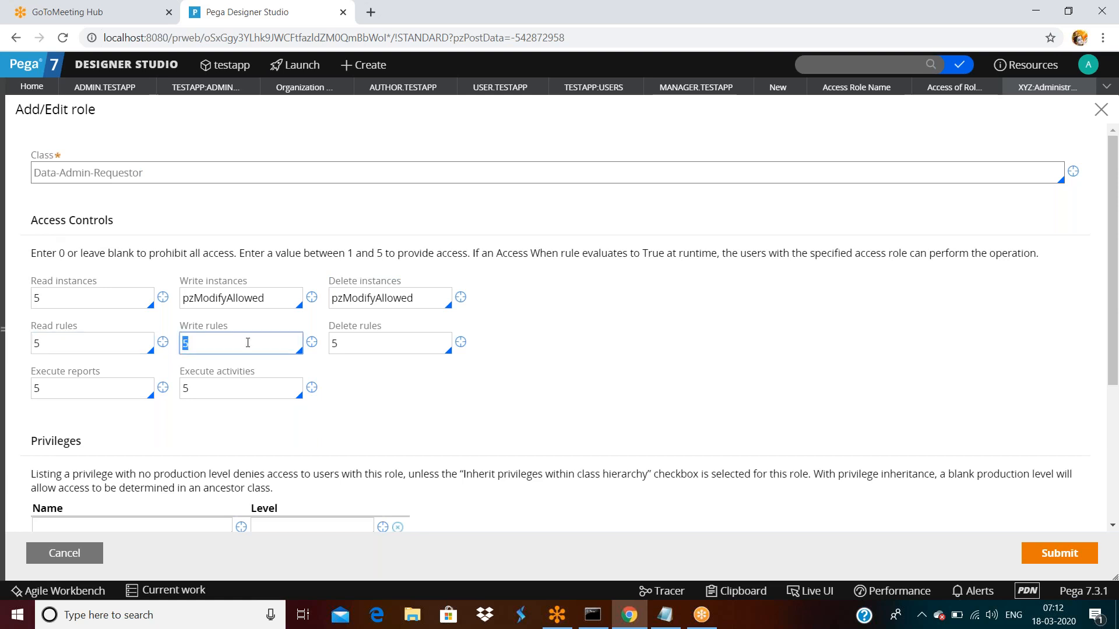
double_click(369, 346)
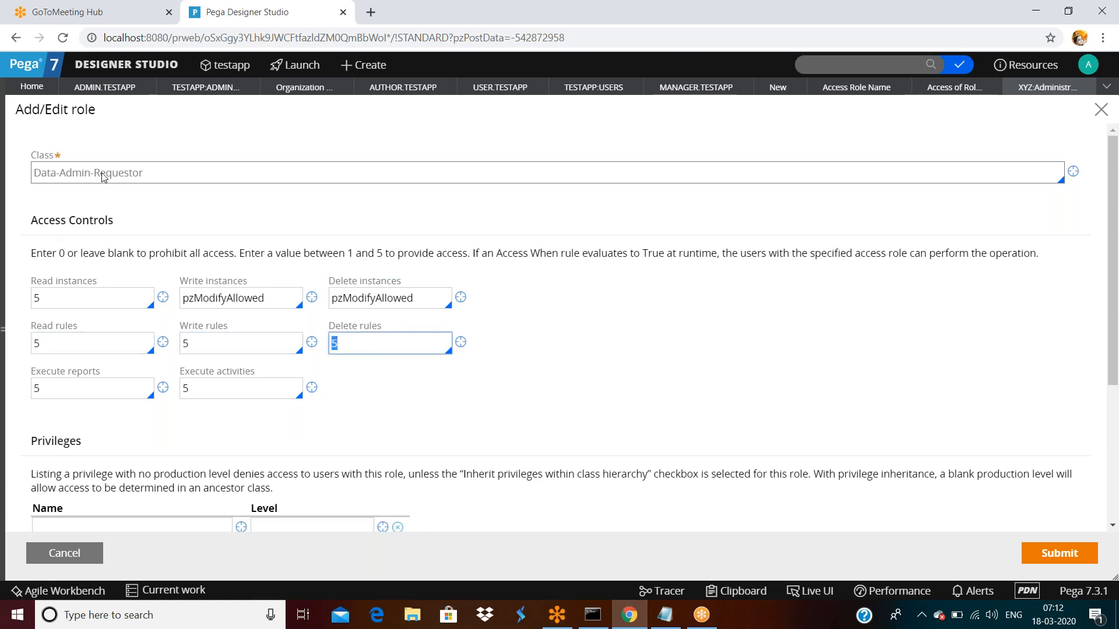
double_click(70, 381)
double_click(226, 396)
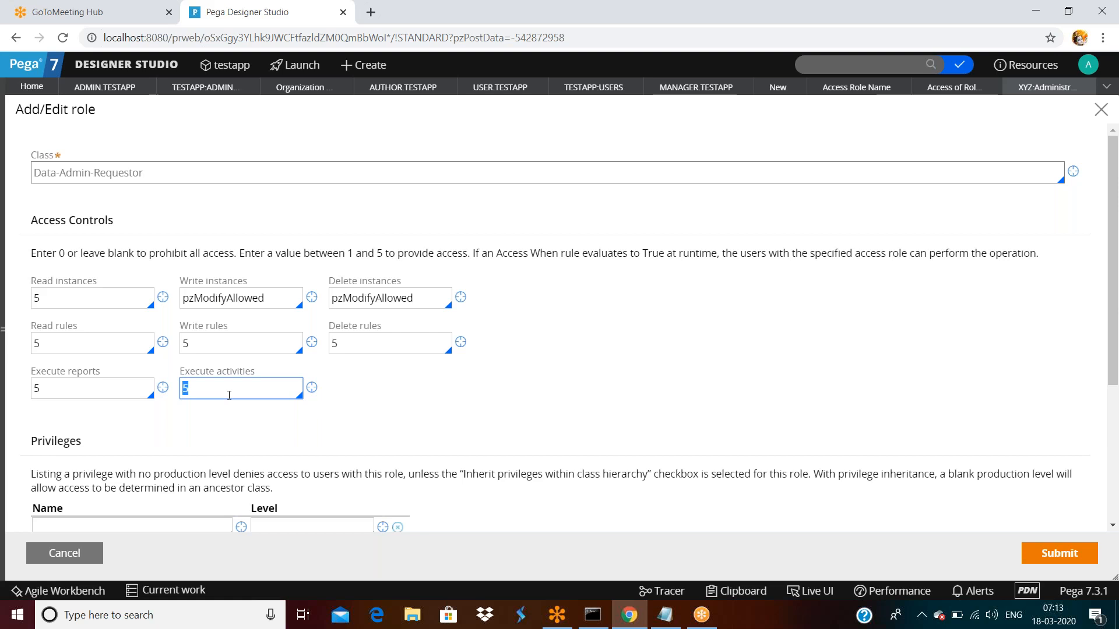
- Highlight the Data-Admin-Requestor class name and its Read instances and Read rules values of 5
triple_click(166, 175)
double_click(68, 301)
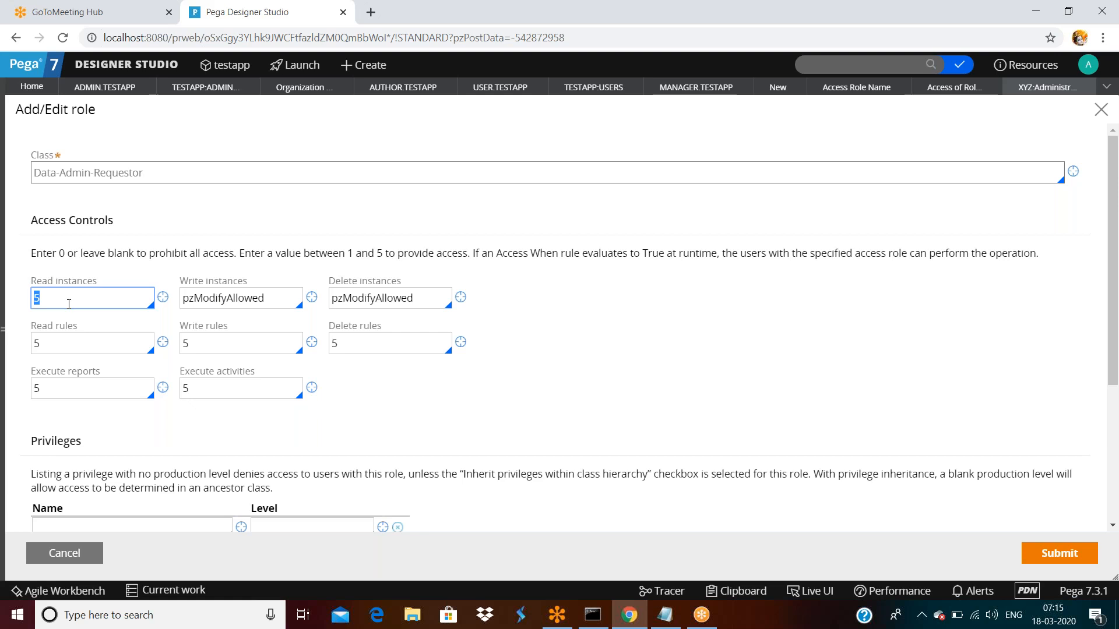
click(62, 348)
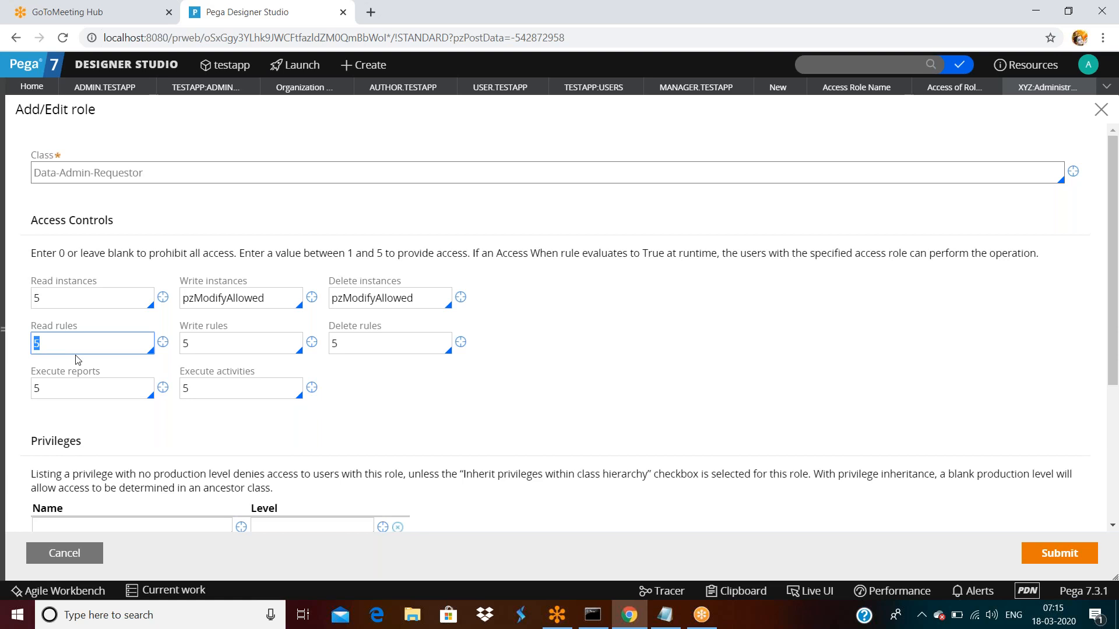
- Cancel the Add/Edit role dialog without changes and scroll through the XYZ:Administrator class table
click(81, 553)
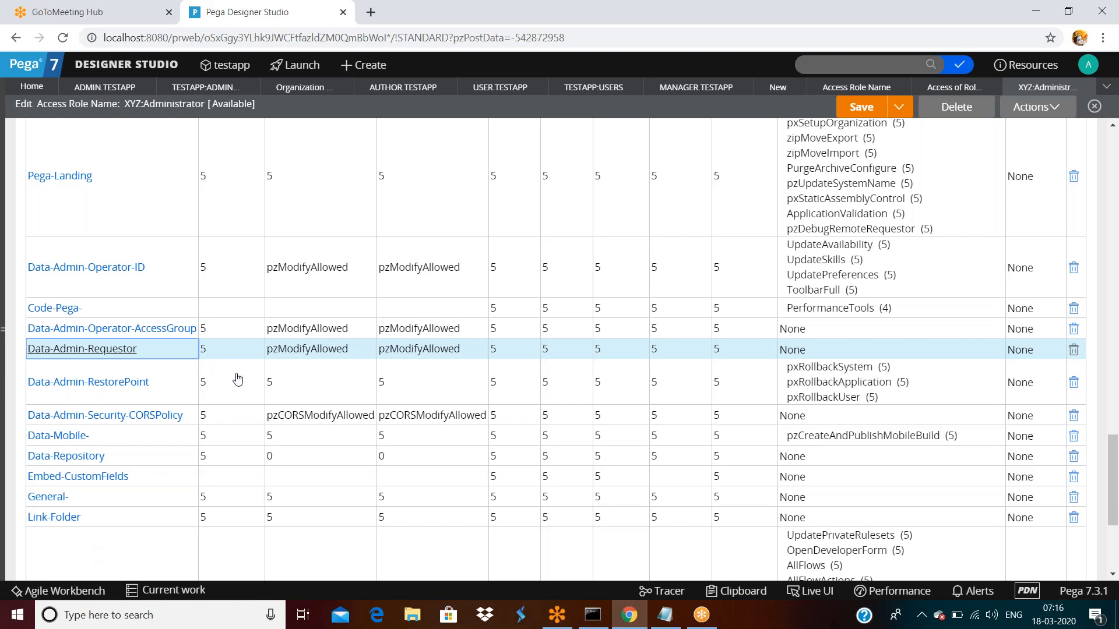
scroll(238, 379, up, 20)
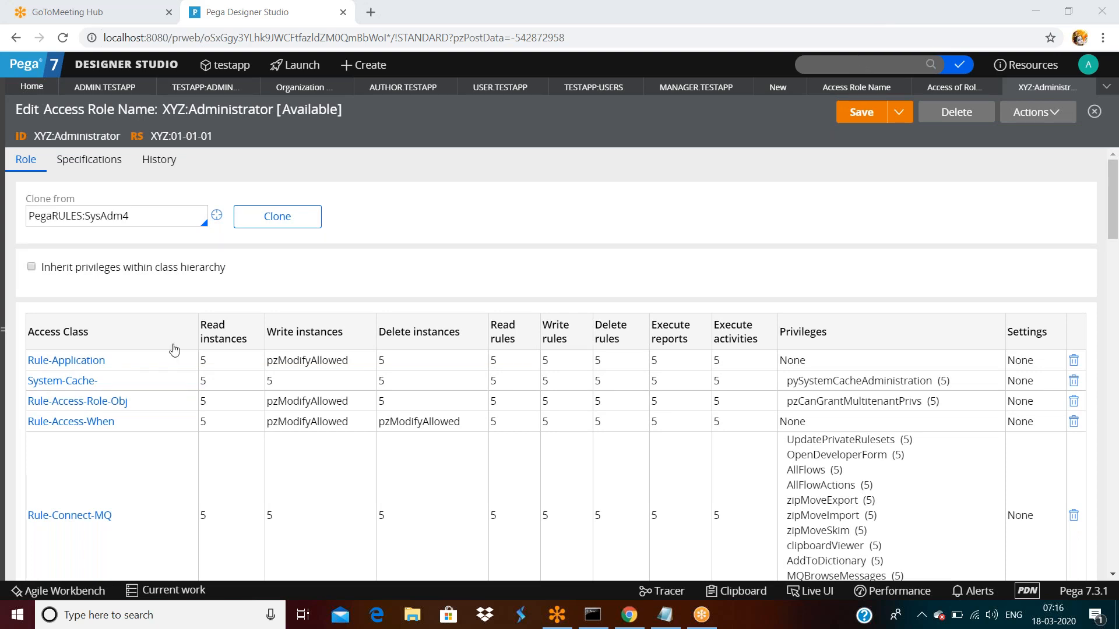
scroll(174, 349, down, 20)
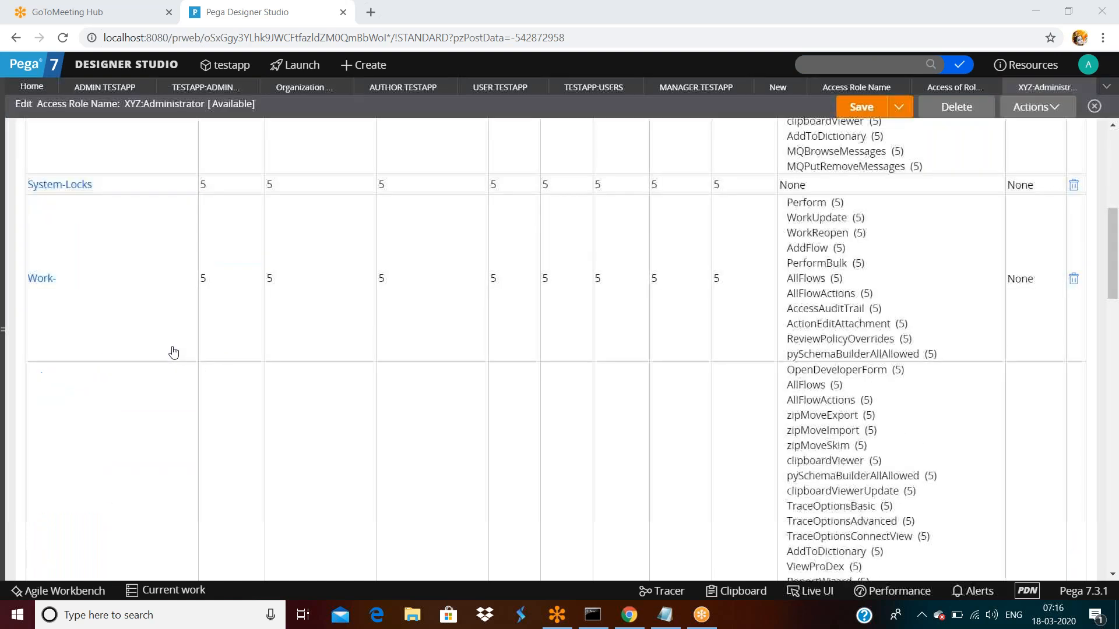
scroll(174, 352, down, 6)
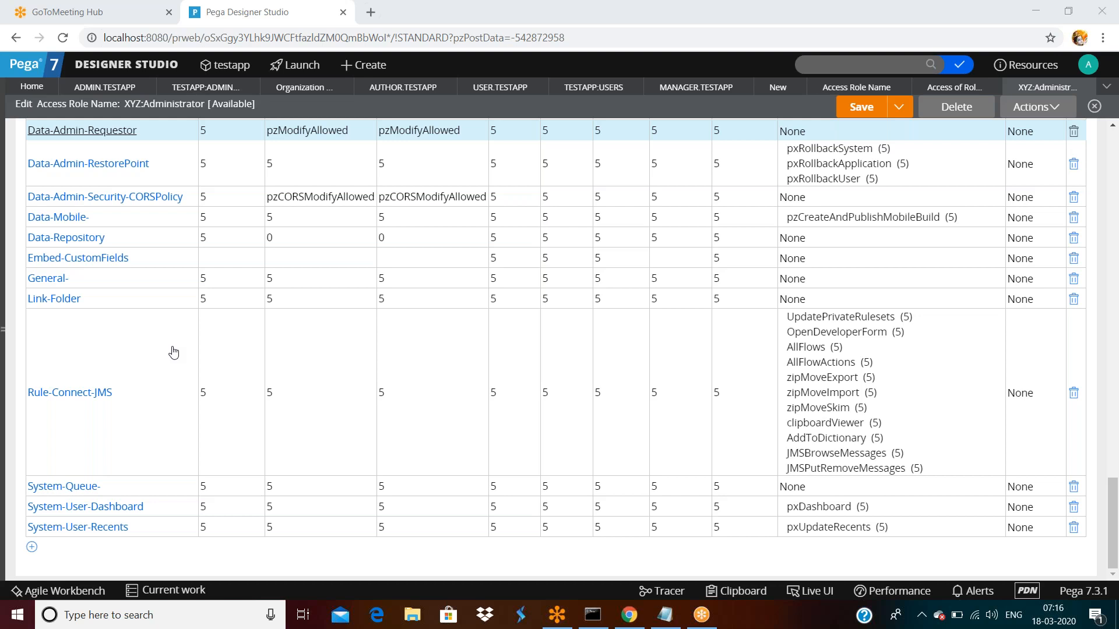
- Close XYZ:Administrator and scroll the role list showing XYZ:User, XYZ:Manager and XYZ:Administrator
click(1087, 86)
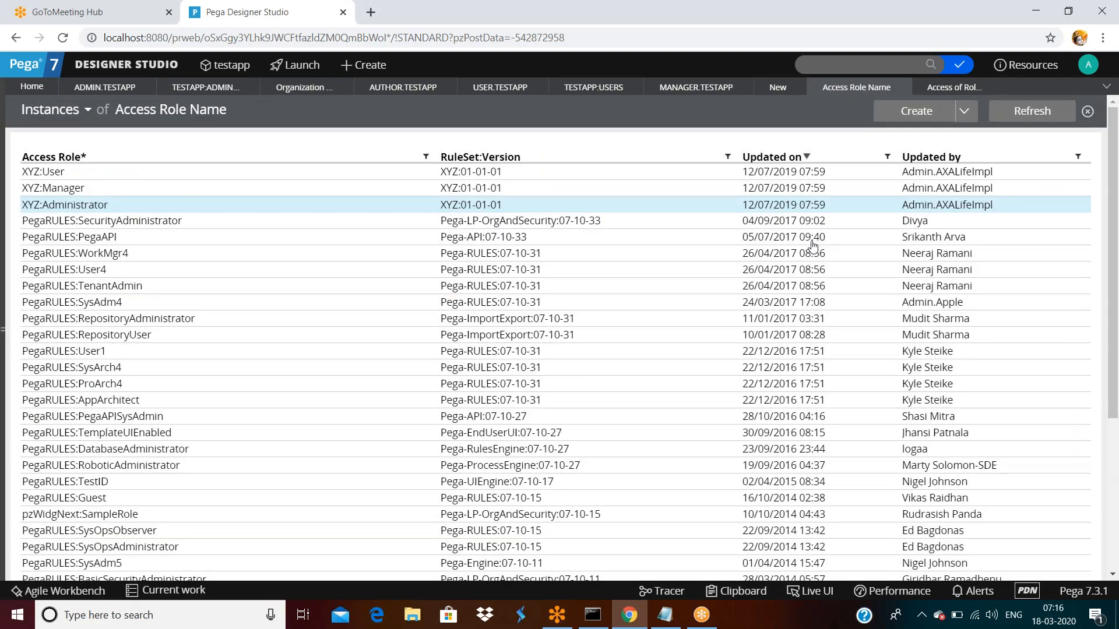
scroll(814, 244, down, 4)
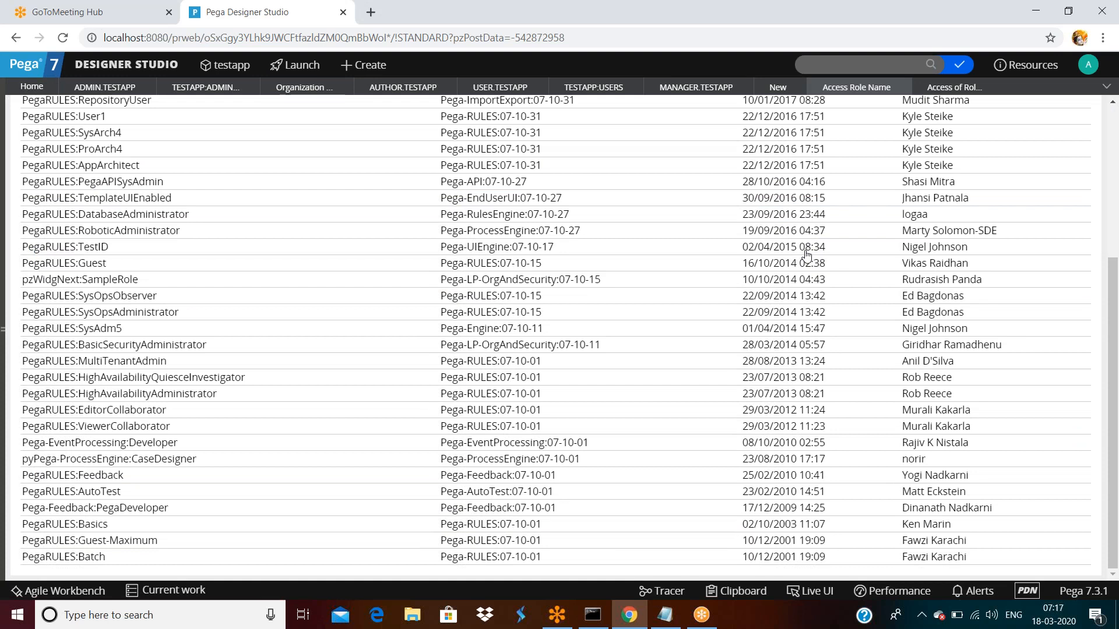
scroll(806, 254, up, 1)
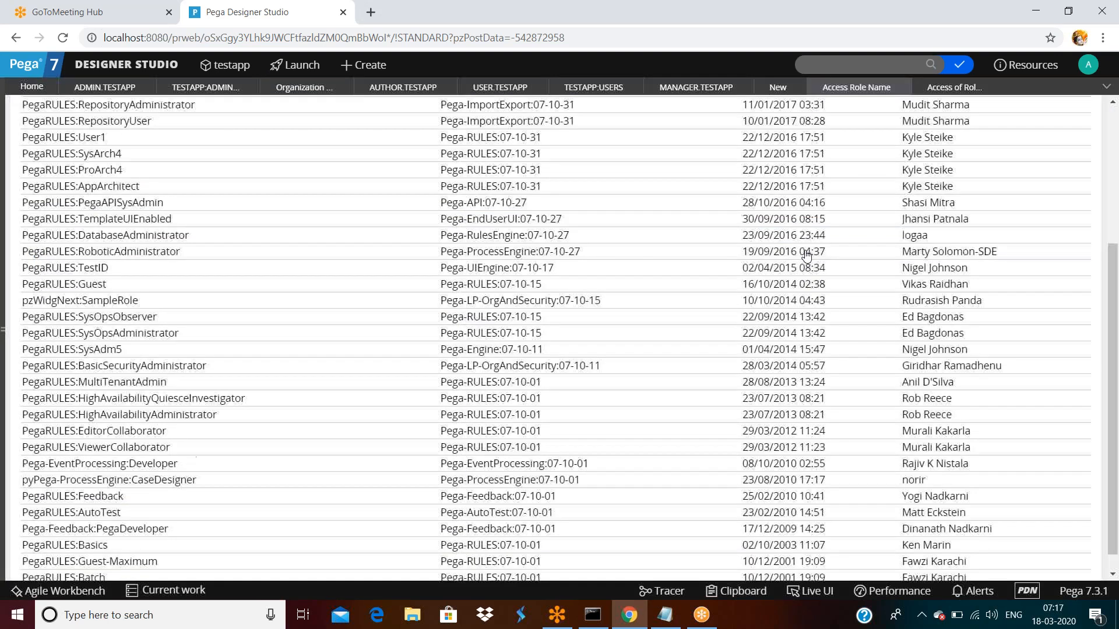
scroll(806, 254, up, 4)
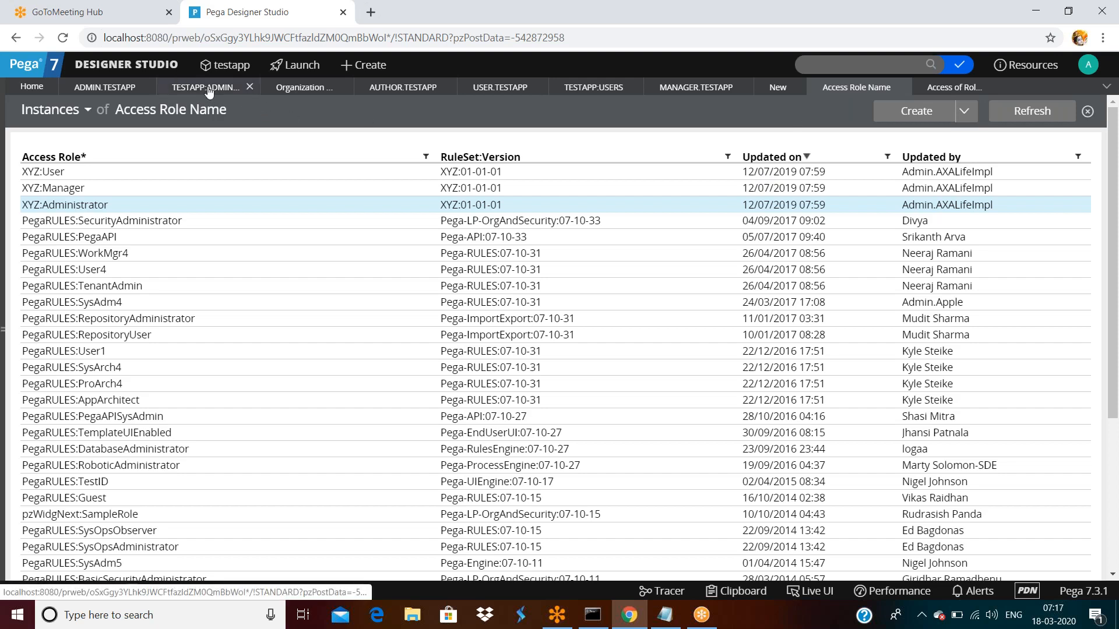
- In the Testapp:Administrators group, select the Testapp:Administrator role and browse the available role suggestions
click(233, 88)
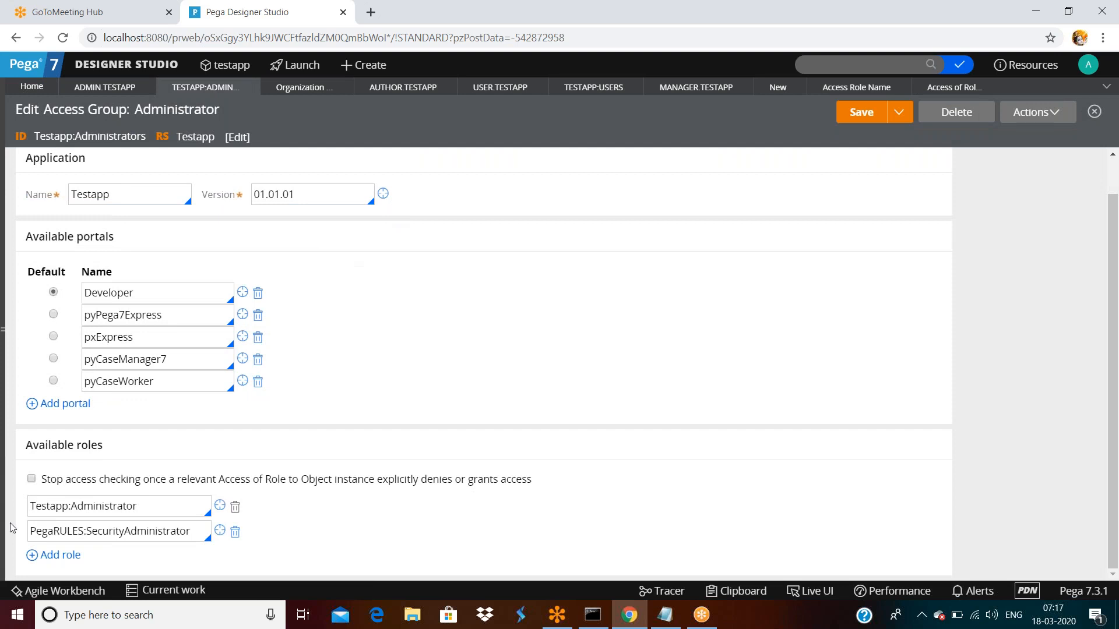
click(146, 507)
double_click(146, 506)
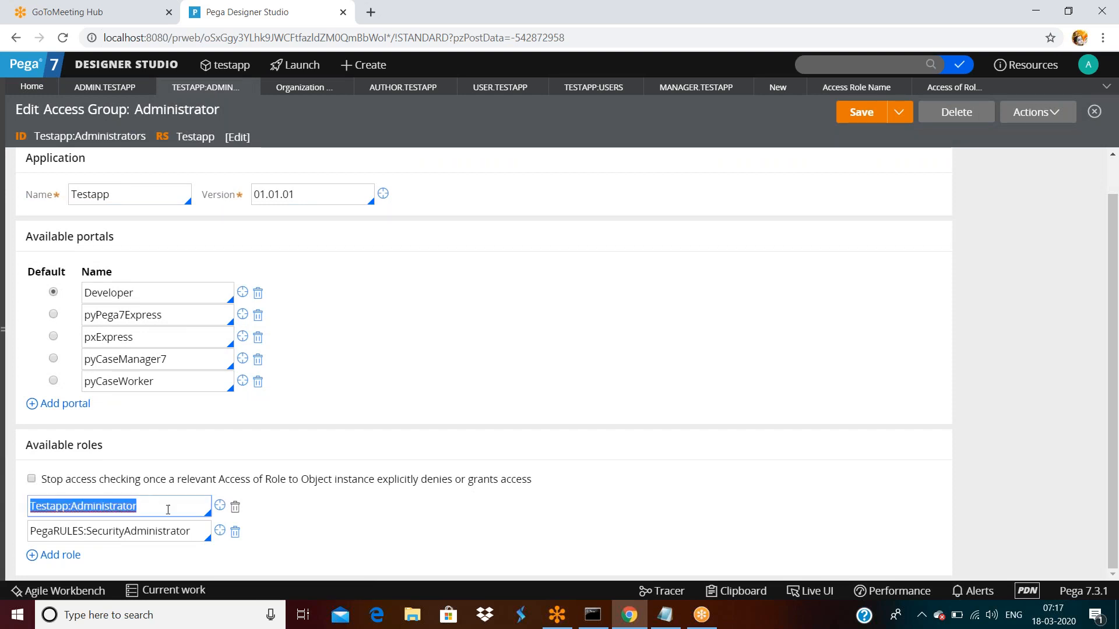
click(168, 509)
key(Down)
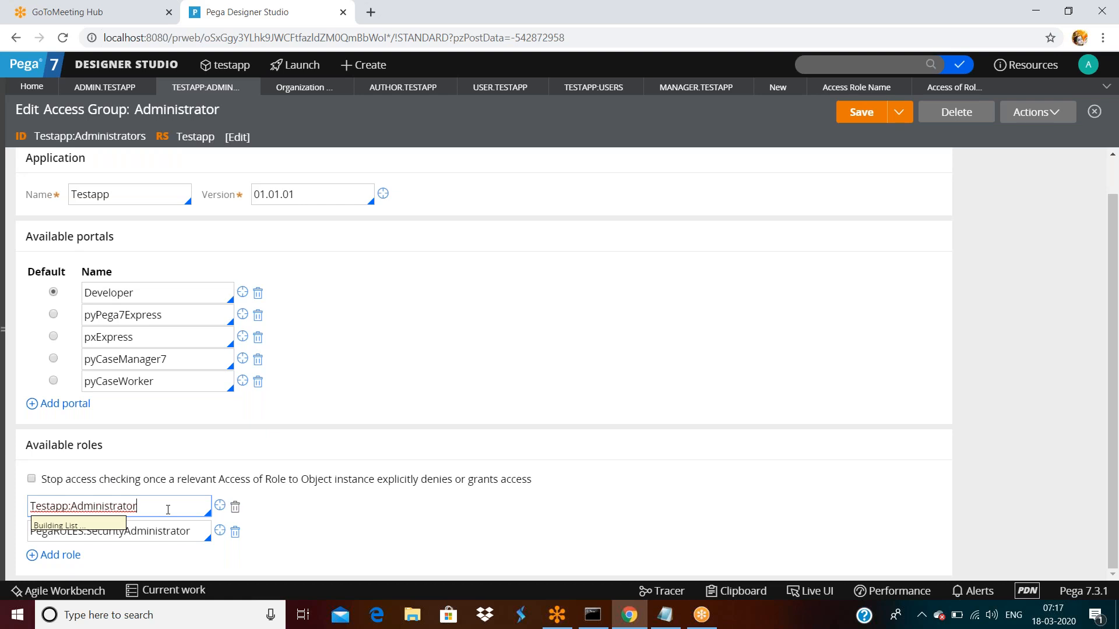
scroll(175, 393, down, 5)
scroll(175, 431, up, 5)
click(371, 401)
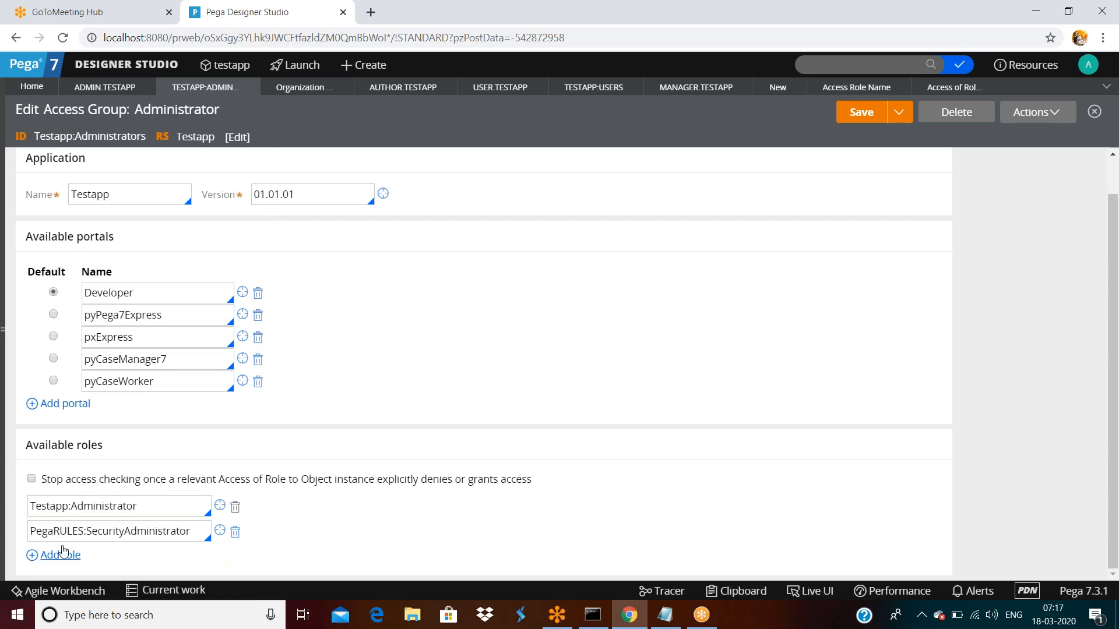
- Open PegaRULES:SecurityAdministrator, view Access of Role to Object, then return to the Administrators group
double_click(191, 535)
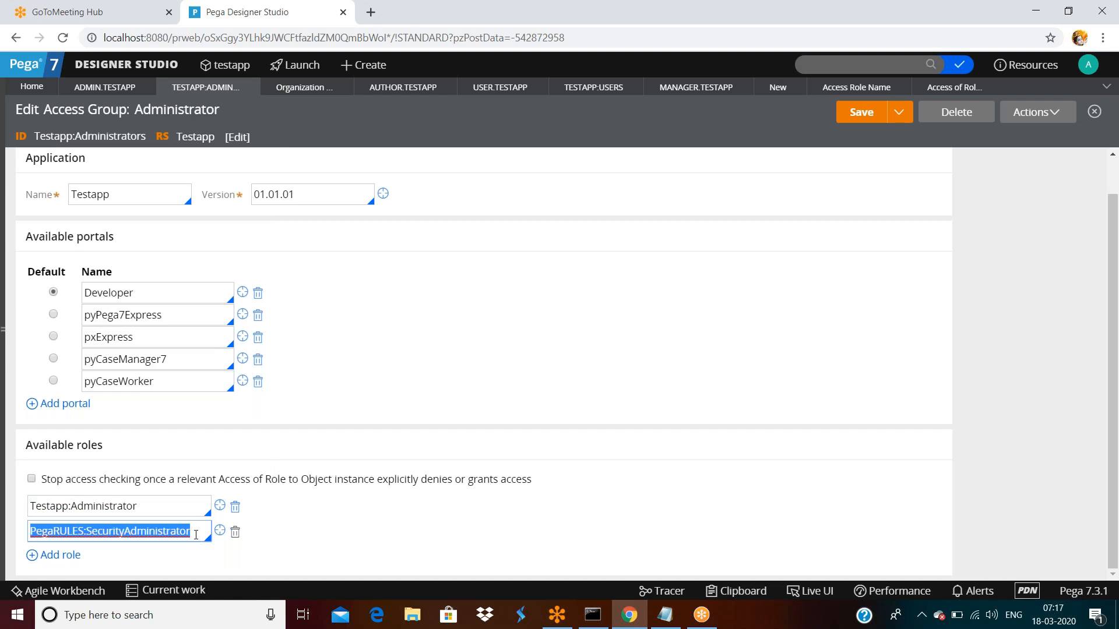
click(220, 531)
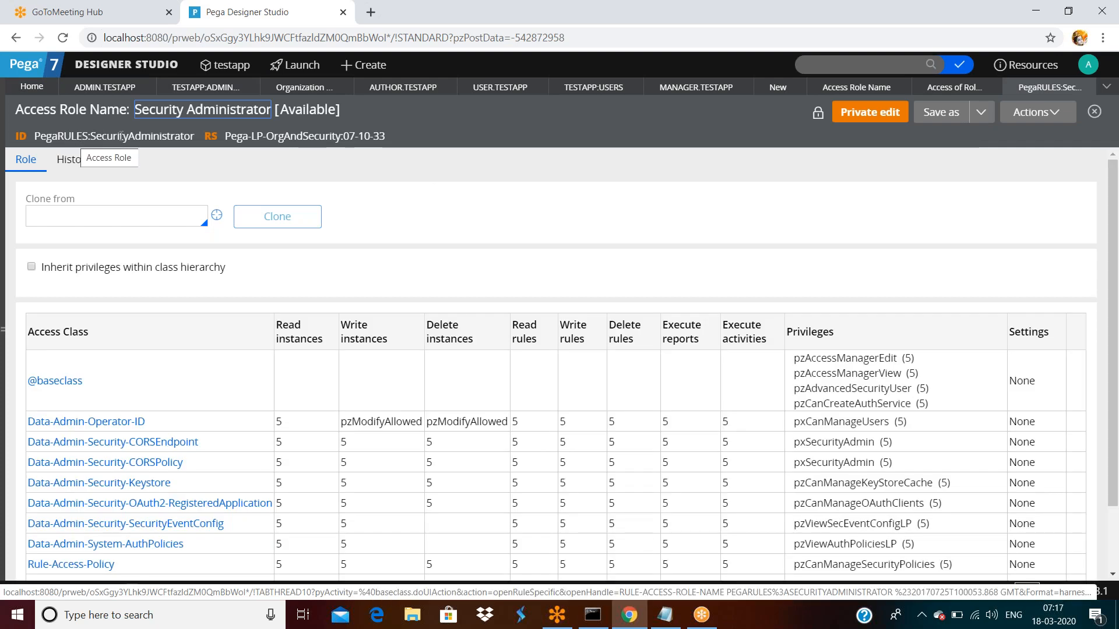
double_click(123, 135)
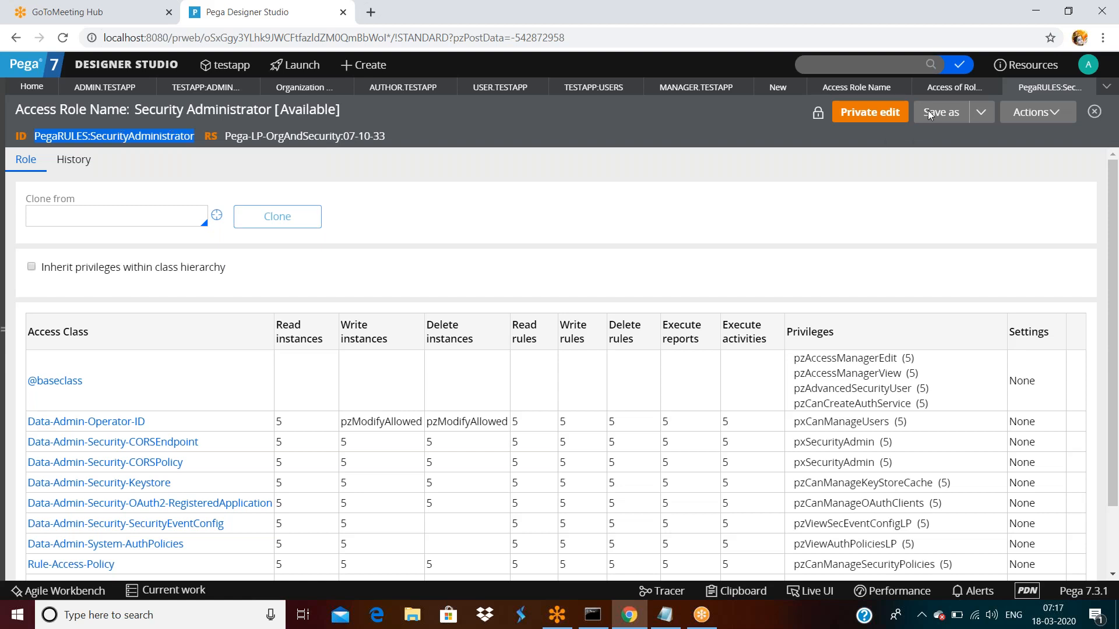
click(934, 91)
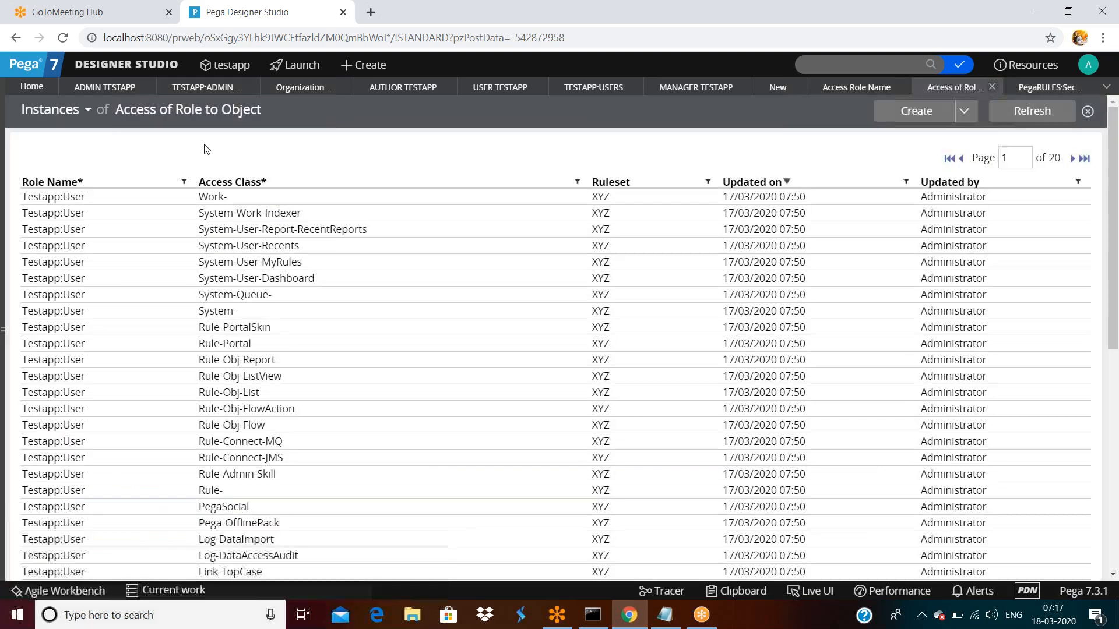
click(205, 87)
double_click(159, 505)
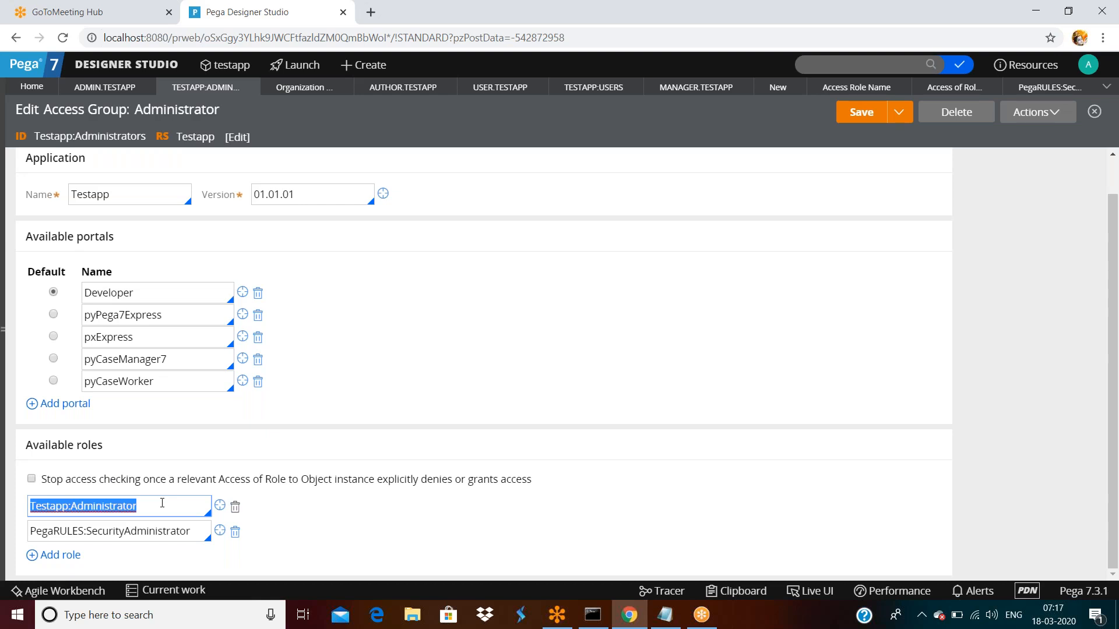
- Create the Testapp:Administrator access role in the Testapp 01-01-01 ruleset and open it
click(219, 505)
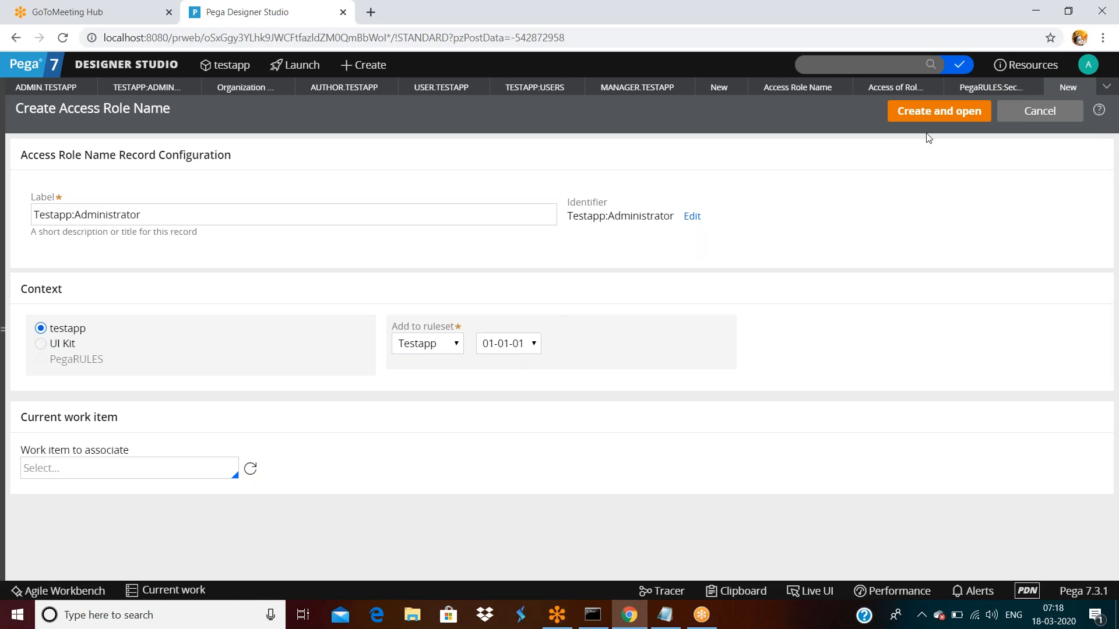
click(929, 112)
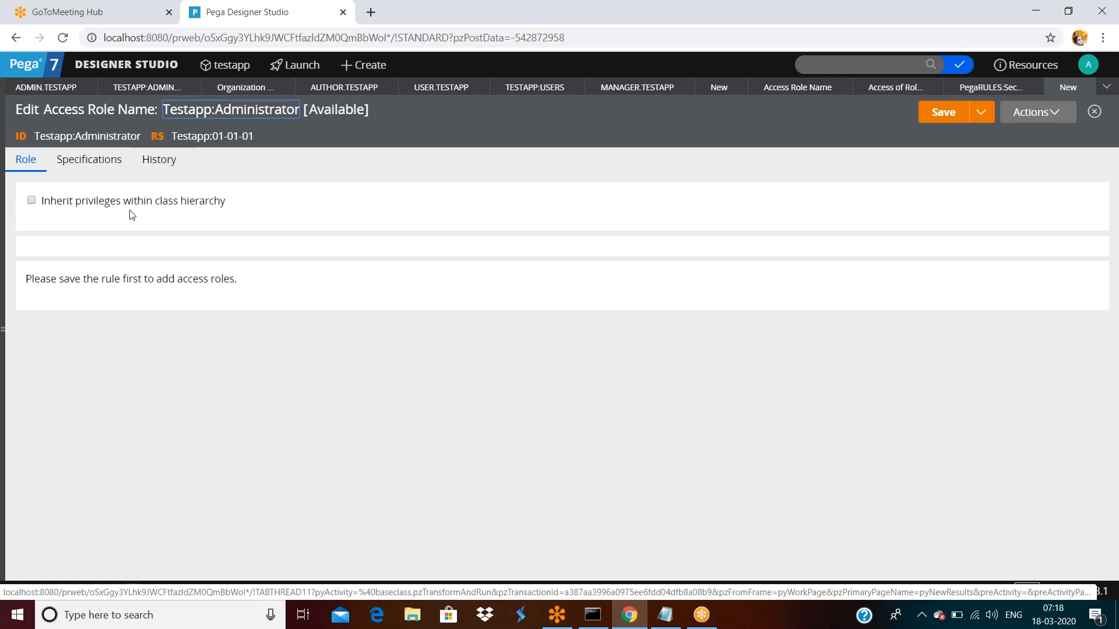
- Save the new Testapp:Administrator role and leave Inherit privileges within class hierarchy unticked
click(27, 201)
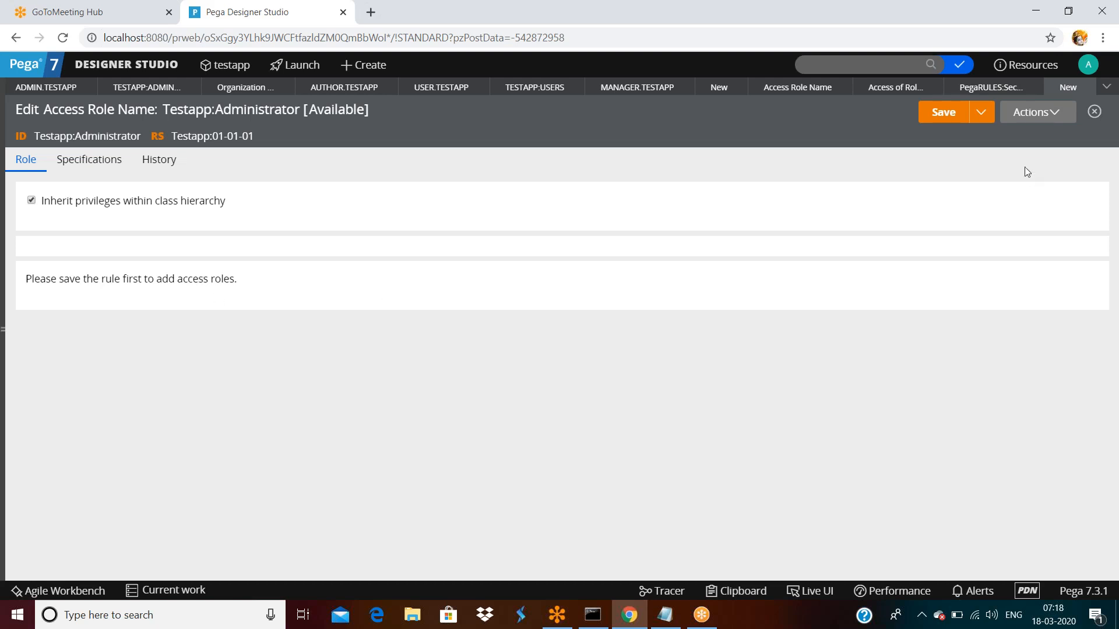
click(942, 112)
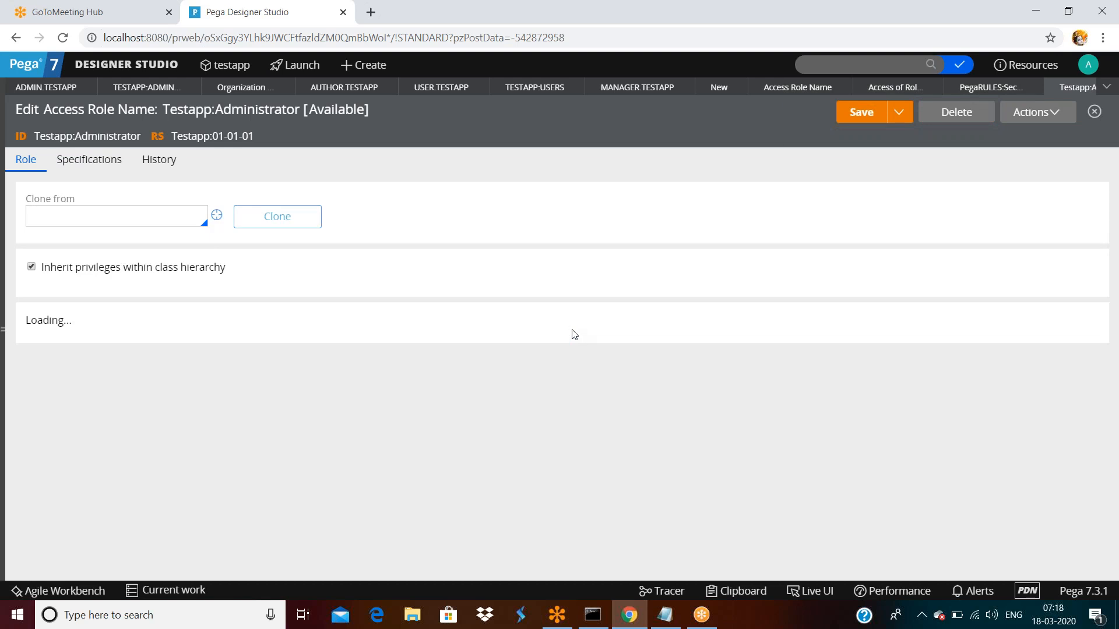
scroll(573, 342, down, 20)
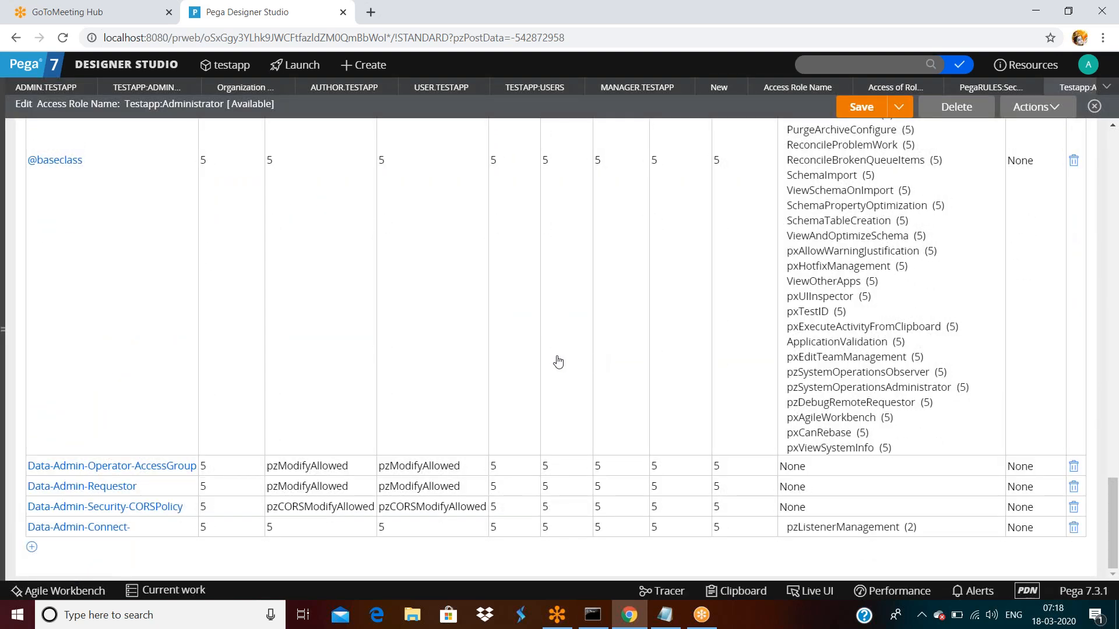
scroll(362, 395, up, 20)
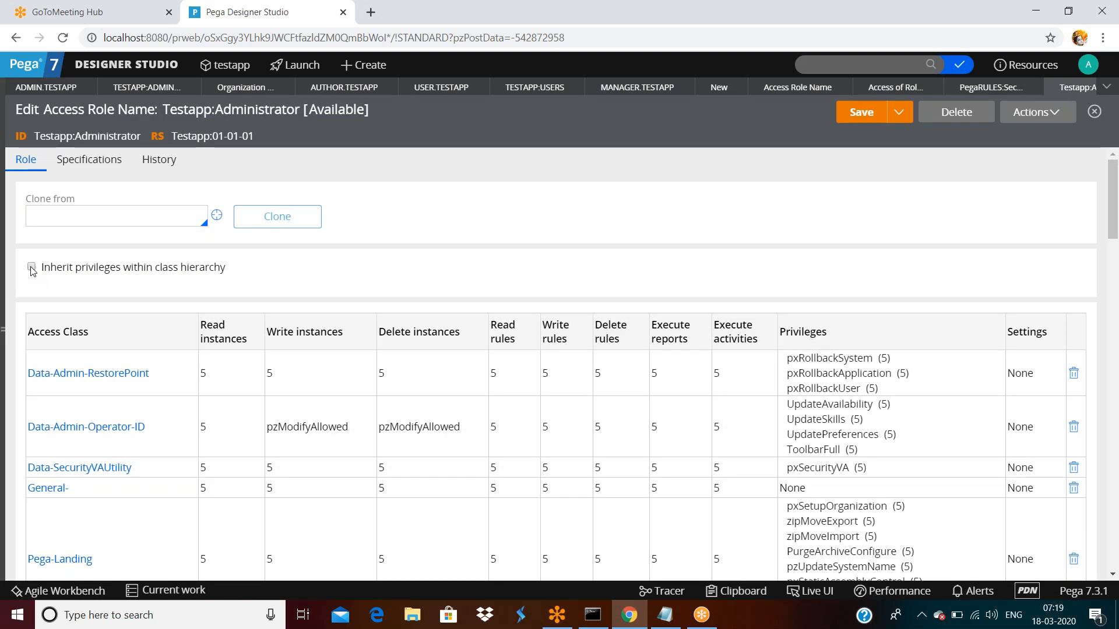
click(31, 268)
click(86, 218)
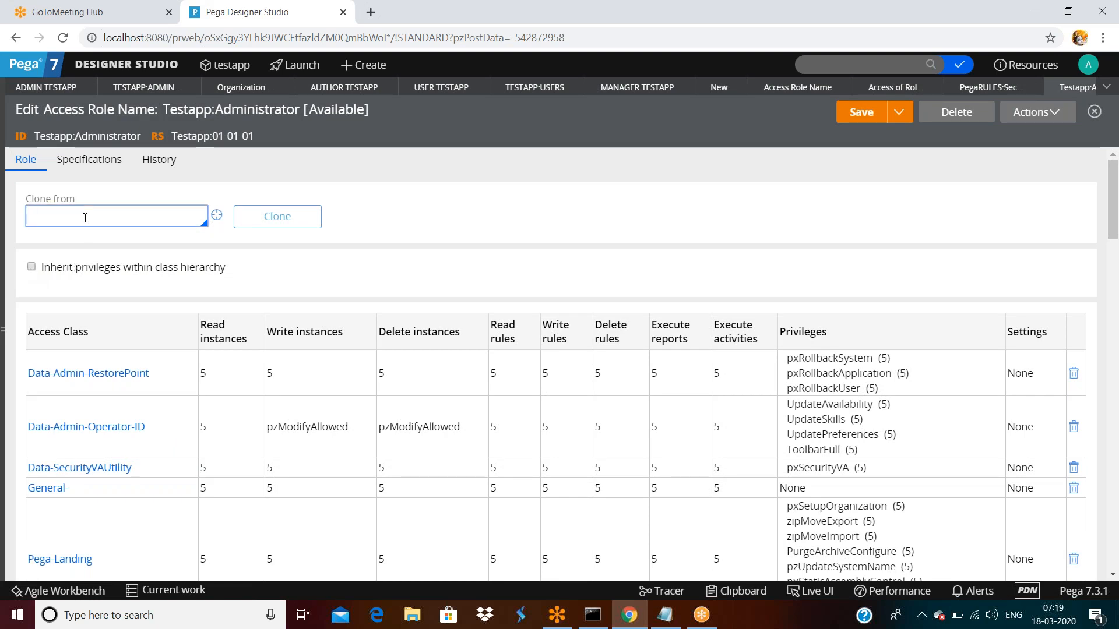
- Choose PegaRULES:Guest-Maximum as the clone-from role and briefly inspect that role
key(Down)
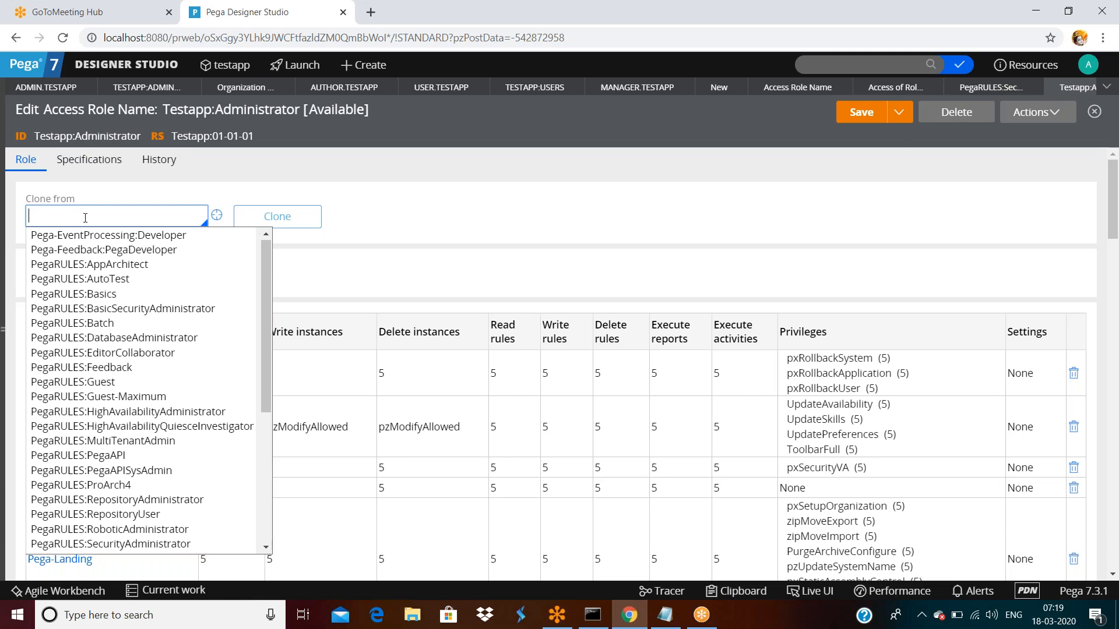
click(97, 401)
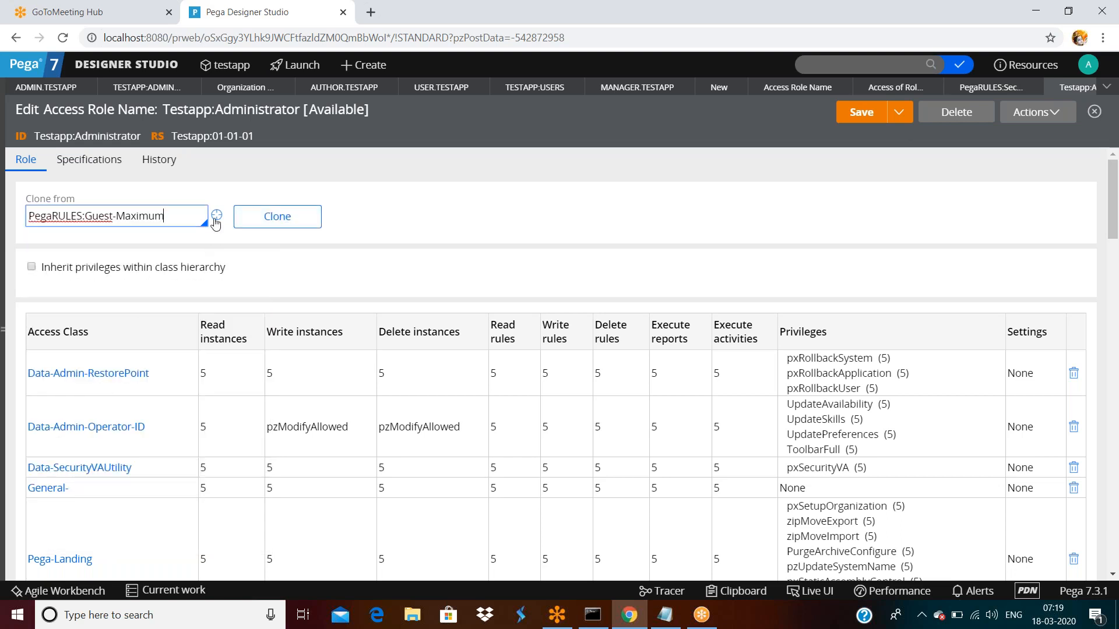
click(276, 217)
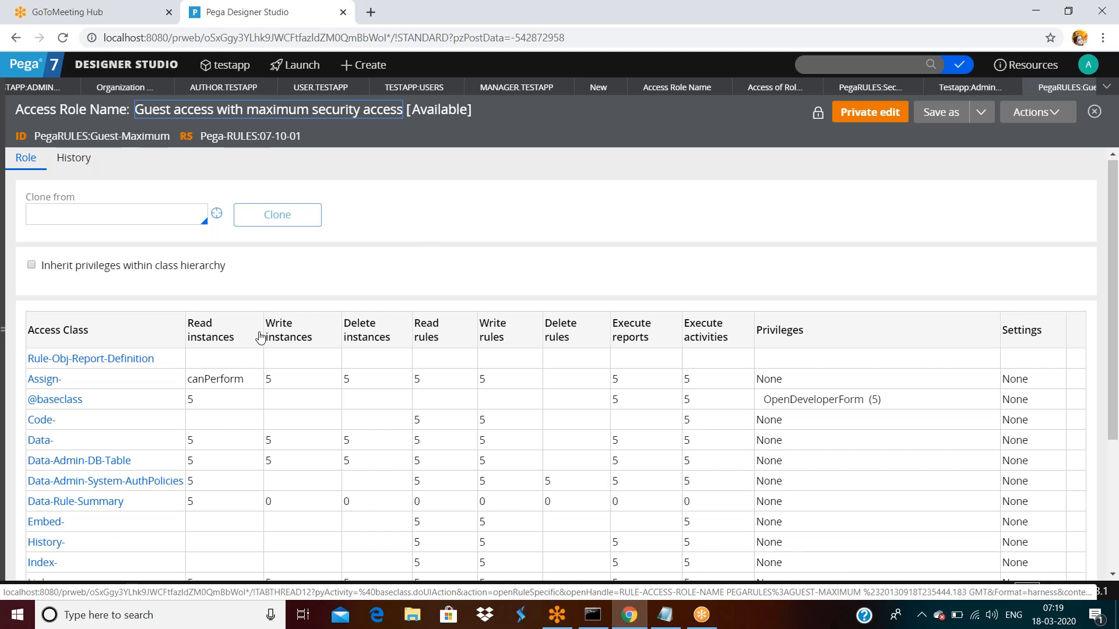
scroll(262, 337, down, 4)
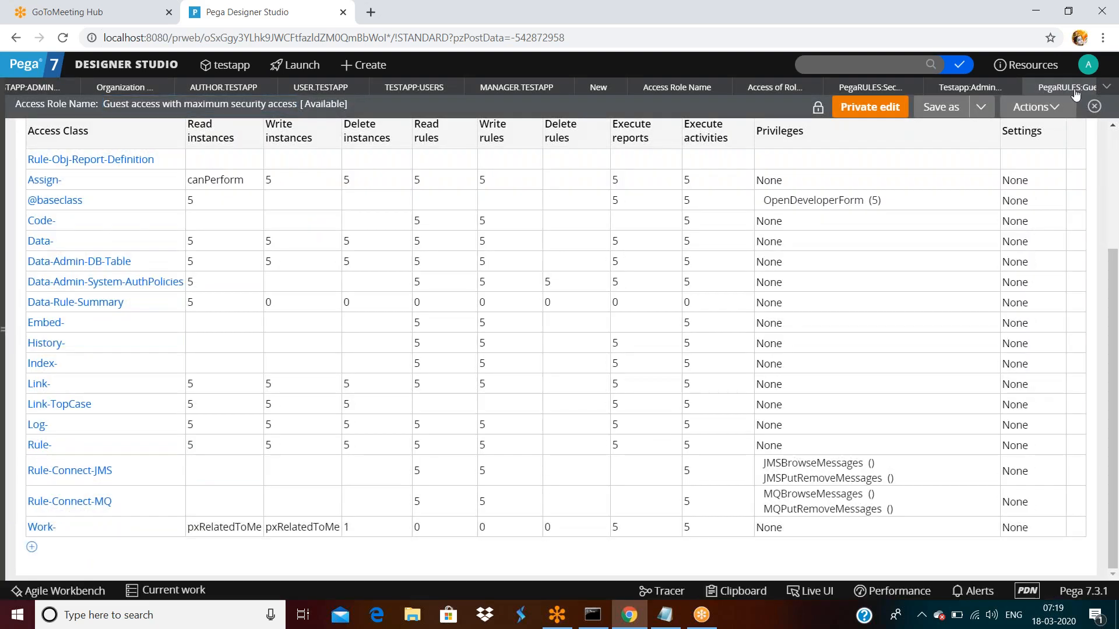
click(1075, 94)
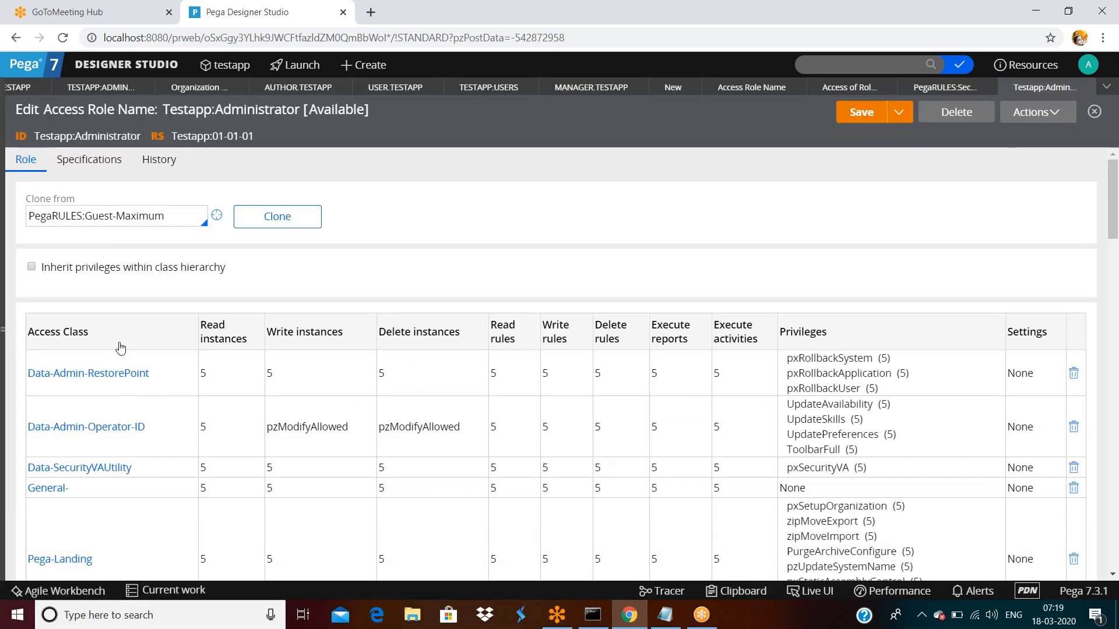
- Review the Testapp:Administrator class-permission table beneath the PegaRULES:Guest-Maximum clone source
triple_click(174, 217)
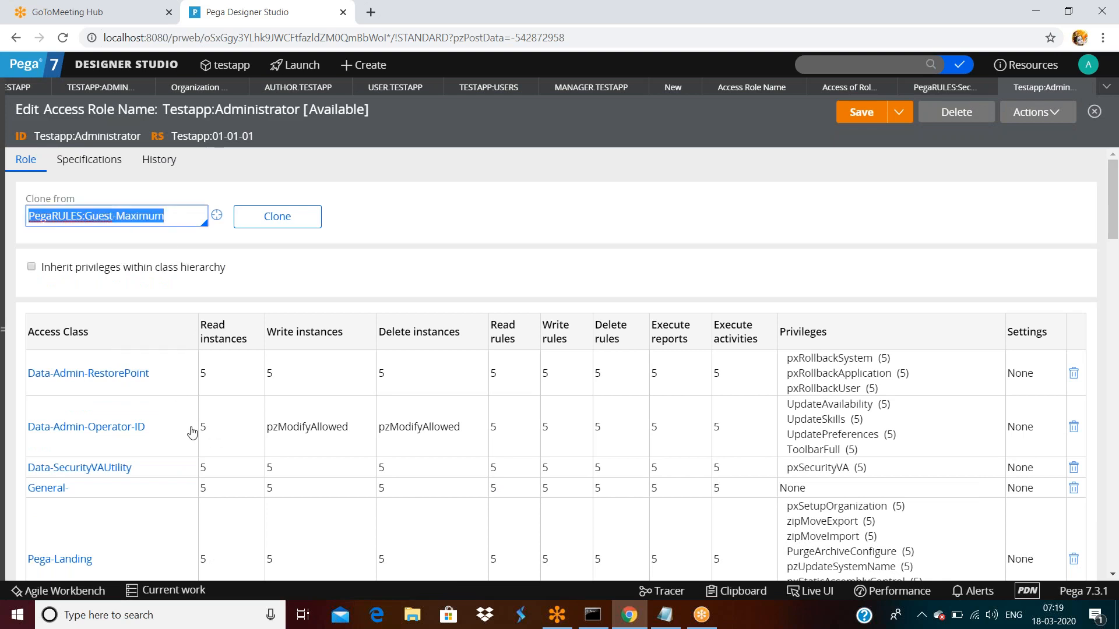
scroll(191, 431, down, 7)
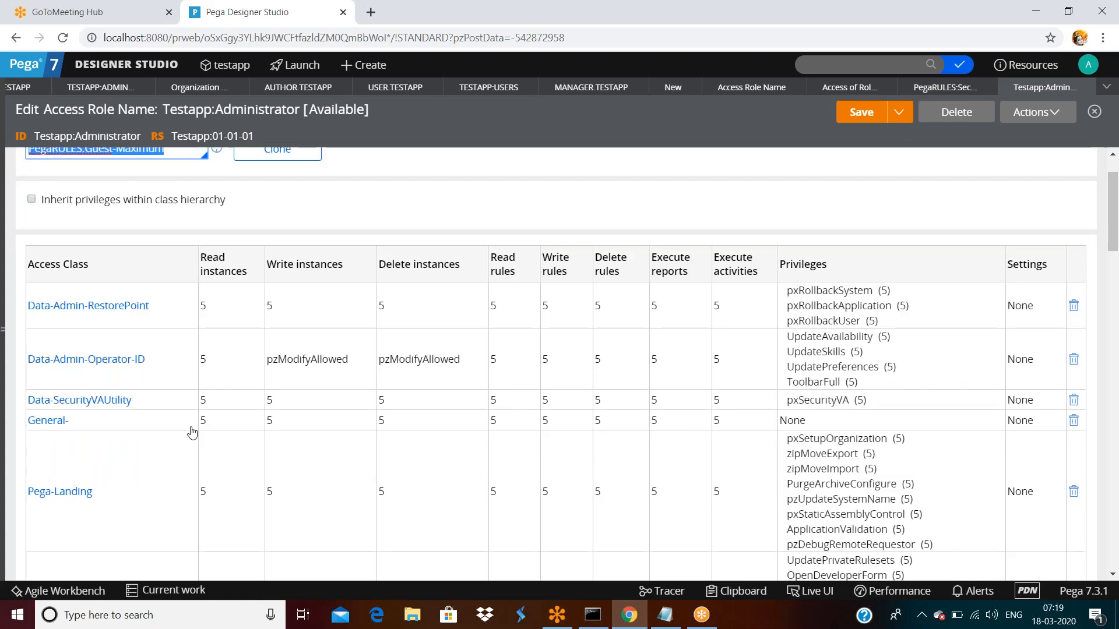
scroll(192, 359, down, 3)
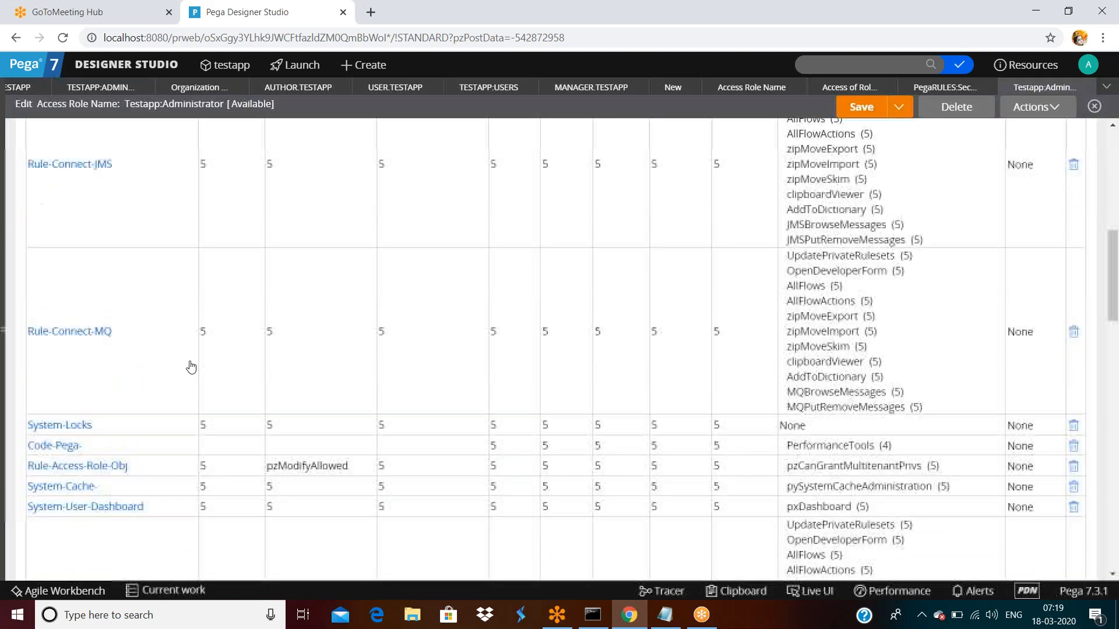
scroll(195, 367, down, 3)
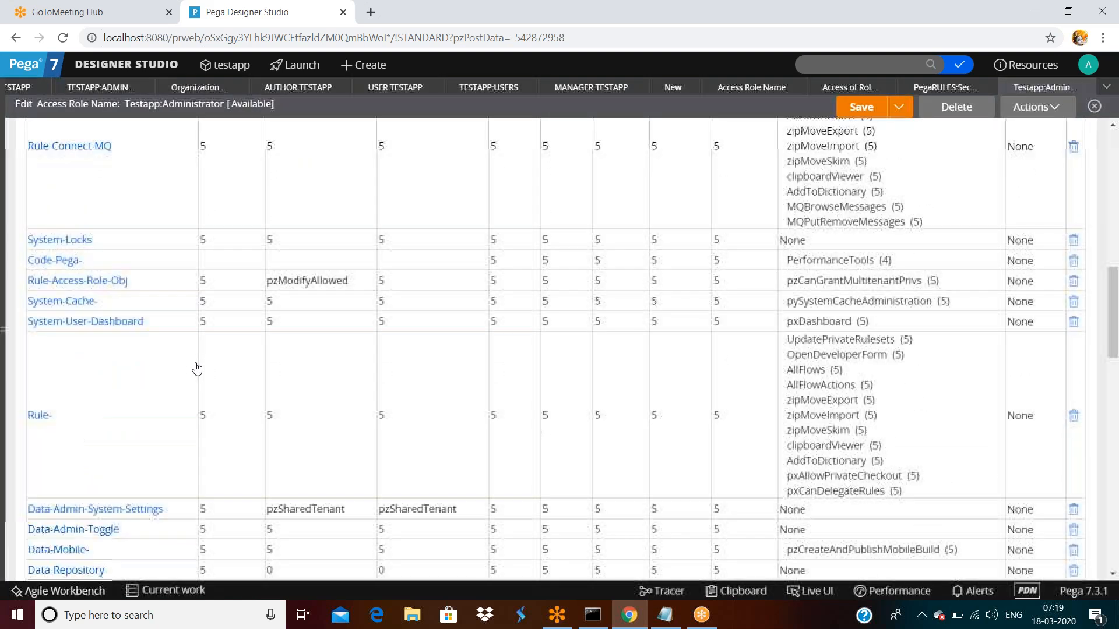
scroll(197, 368, down, 12)
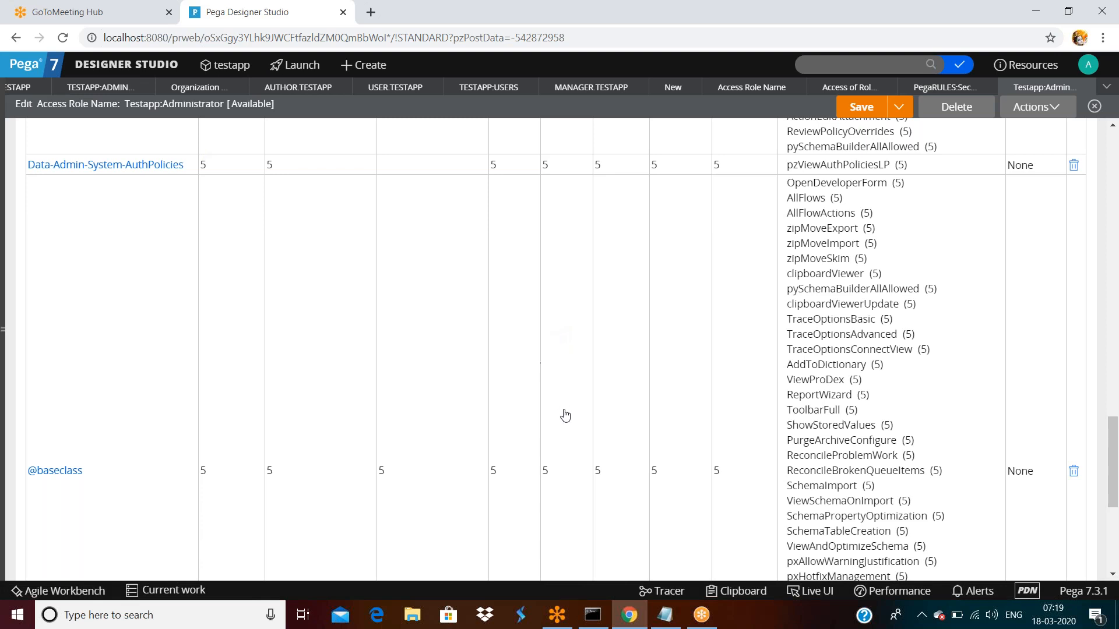
scroll(564, 415, up, 20)
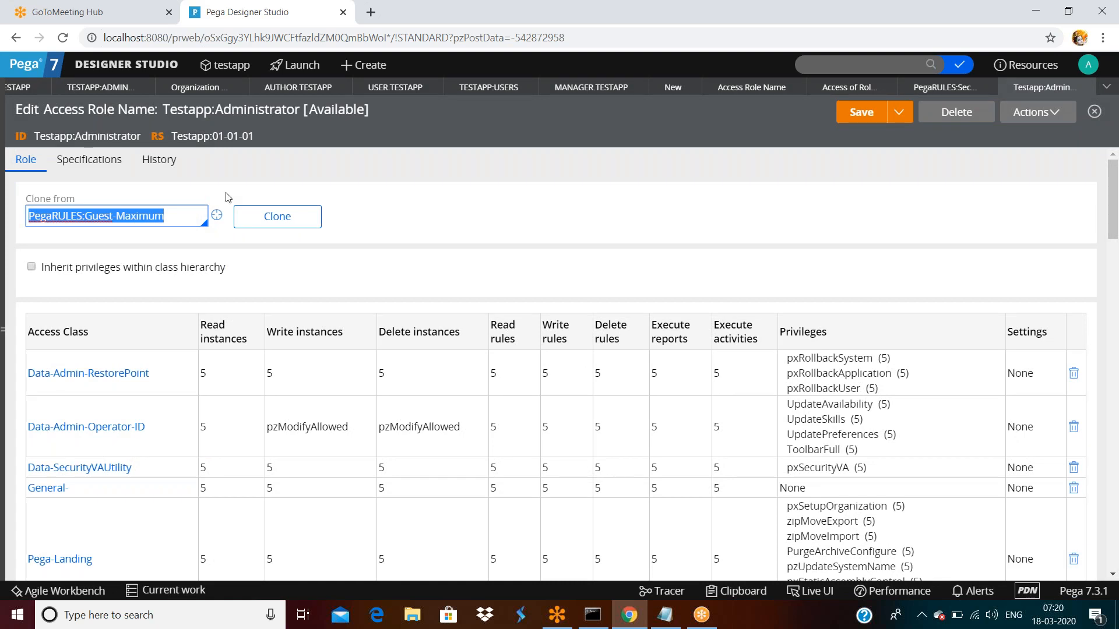
triple_click(172, 216)
scroll(129, 277, down, 20)
scroll(143, 308, down, 7)
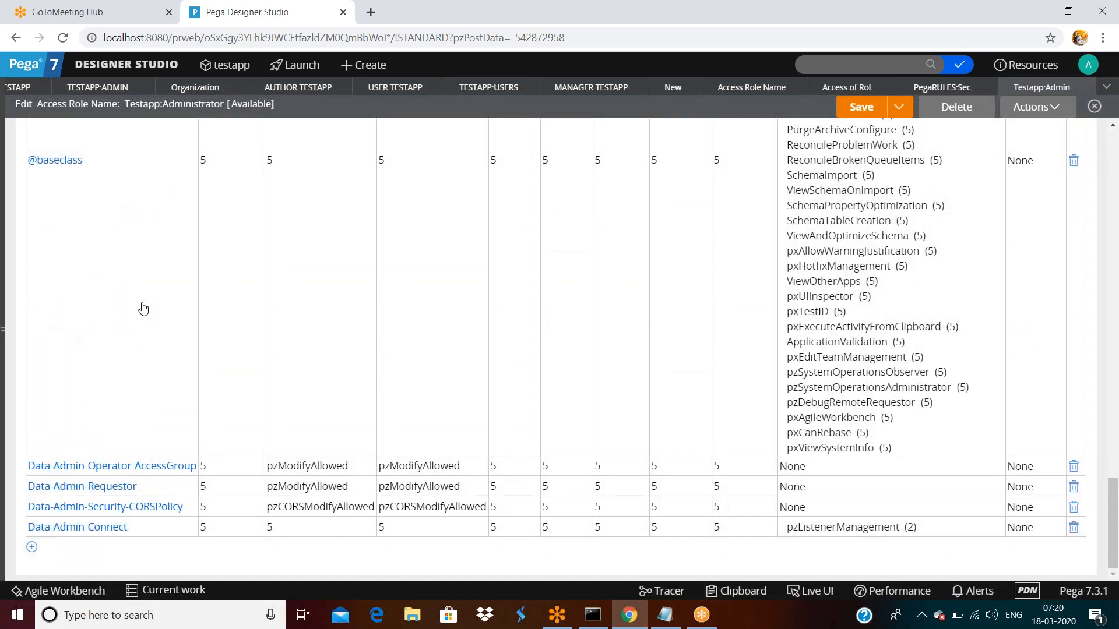
scroll(143, 309, up, 15)
scroll(144, 309, up, 18)
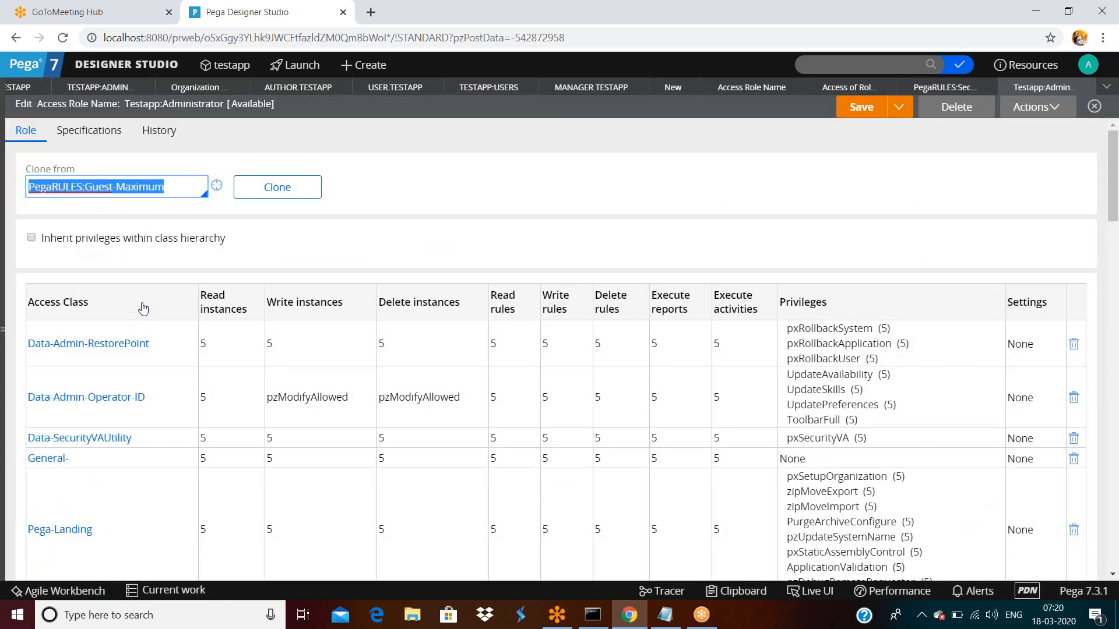
scroll(144, 308, up, 2)
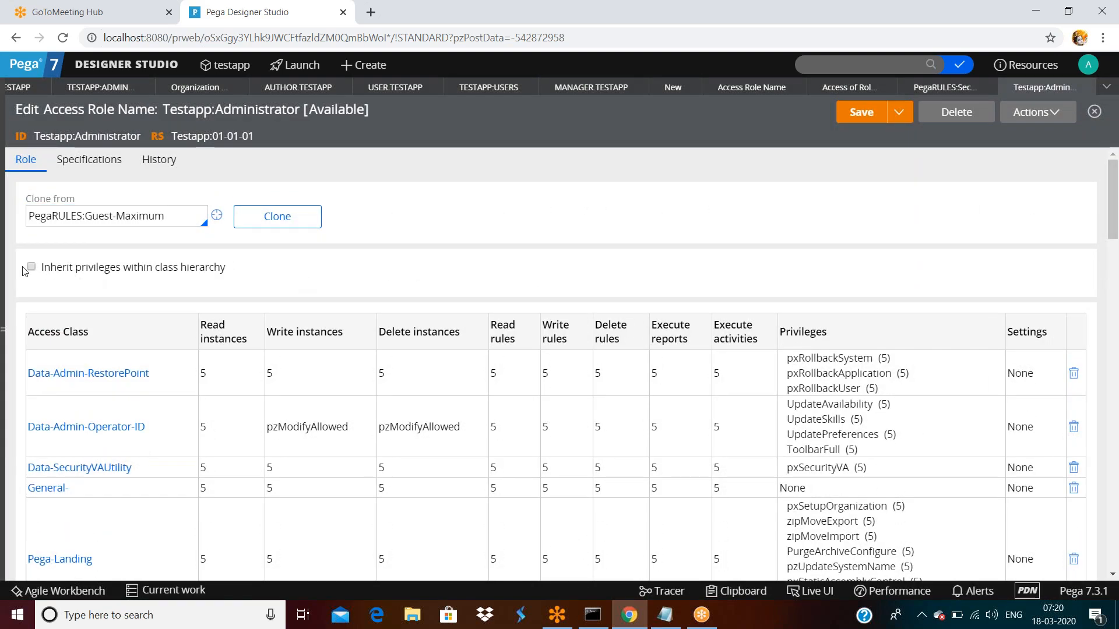
triple_click(171, 220)
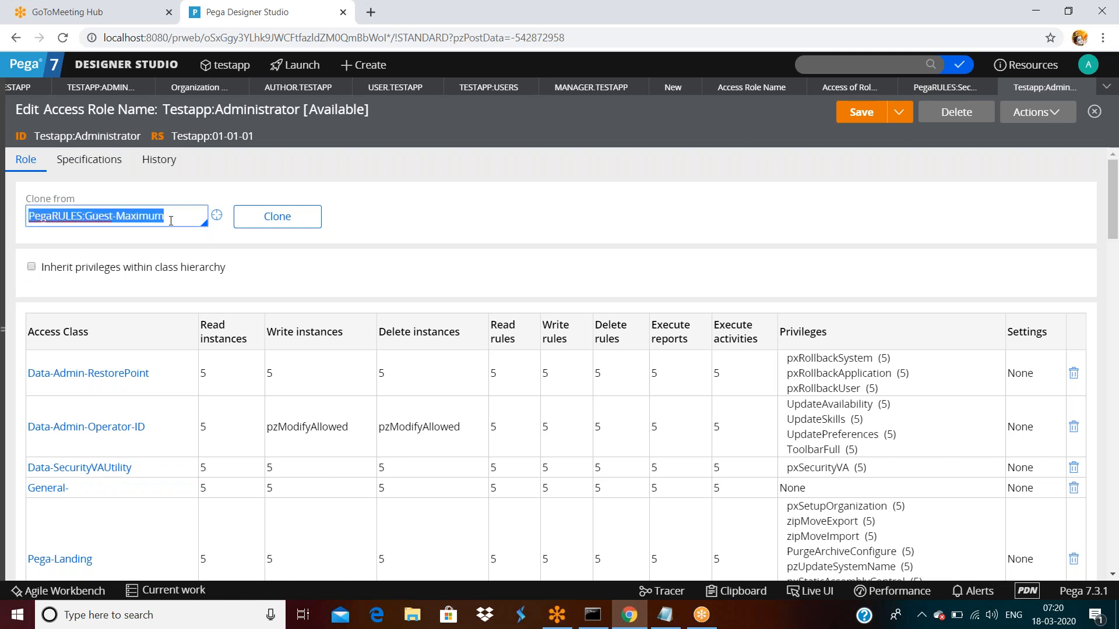
- Glance at the Security Administrator role, then return to the Testapp:Administrator access role
click(914, 93)
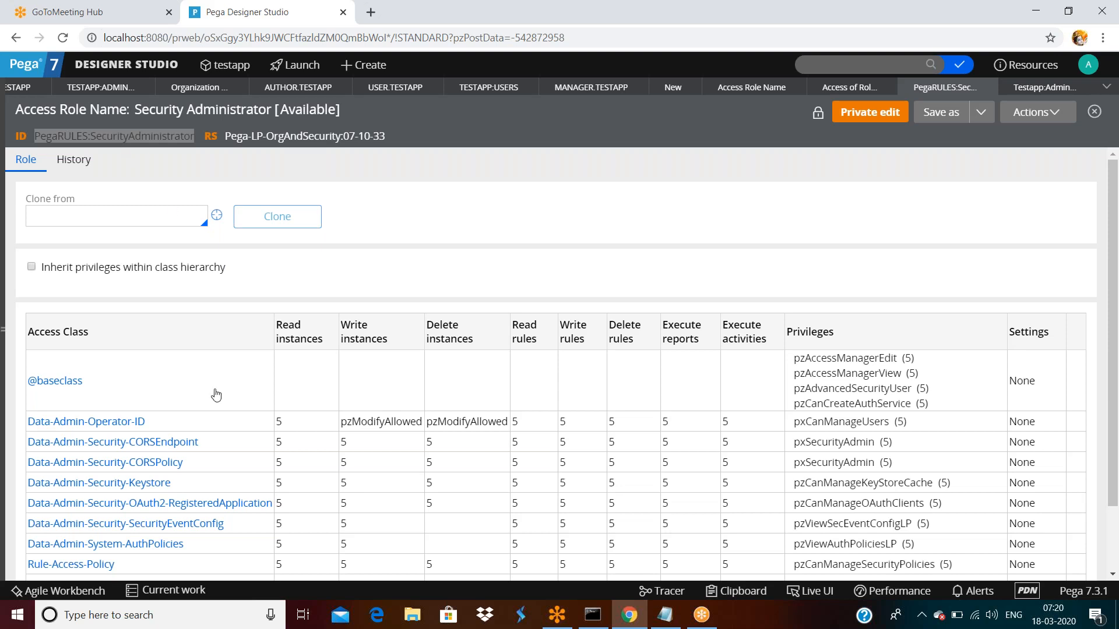
scroll(215, 390, down, 2)
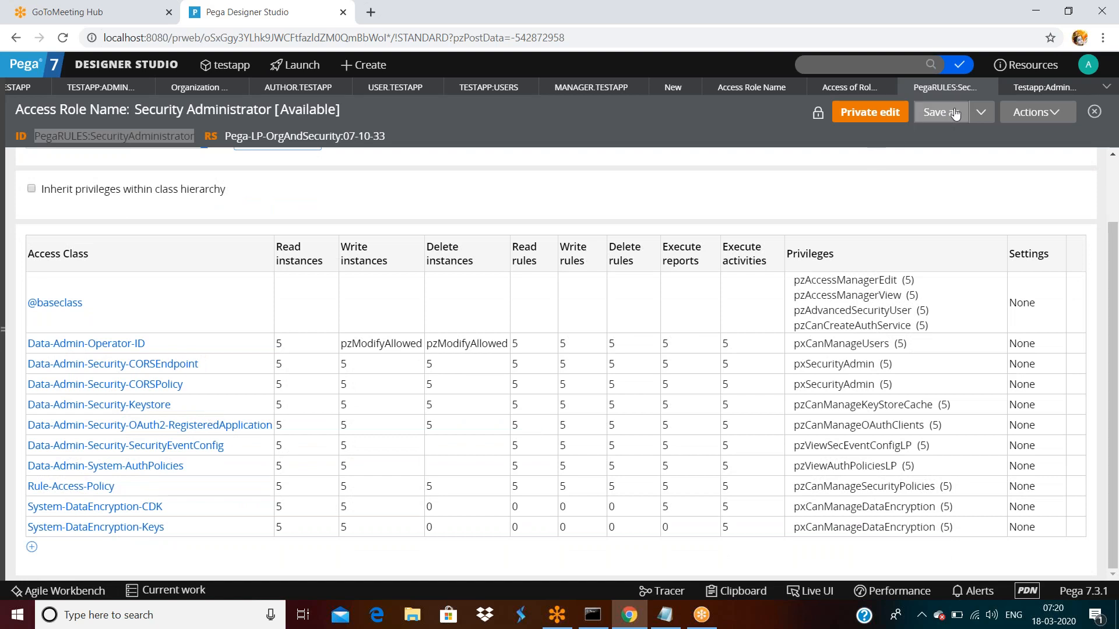
click(1036, 89)
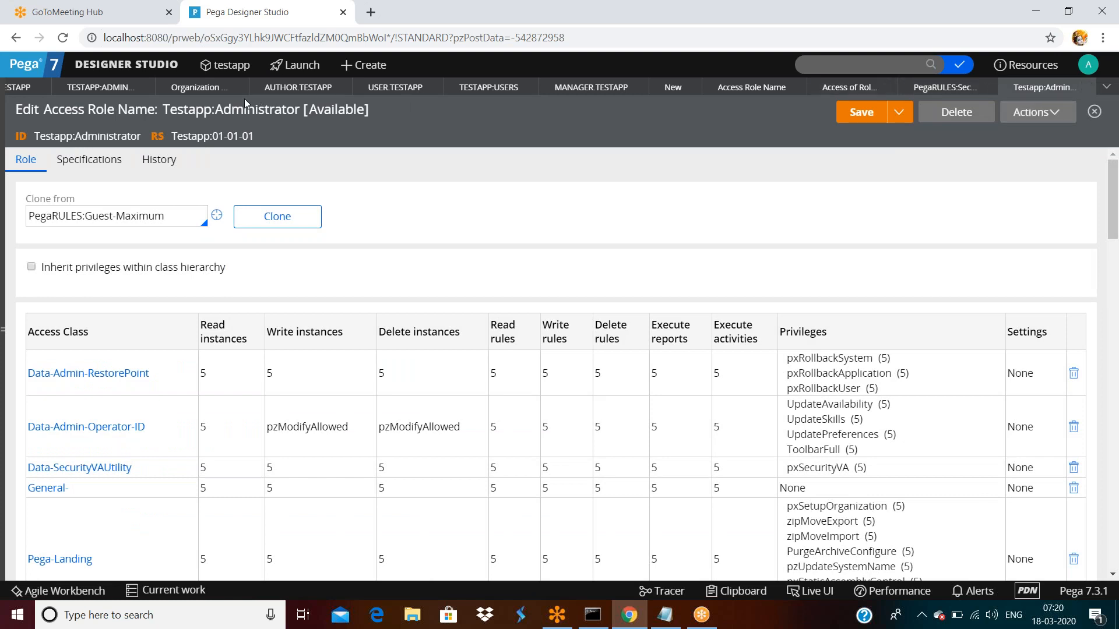
- In the Testapp:Administrators group, highlight roles Testapp:Administrator and PegaRULES:SecurityAdministrator in turn
click(114, 89)
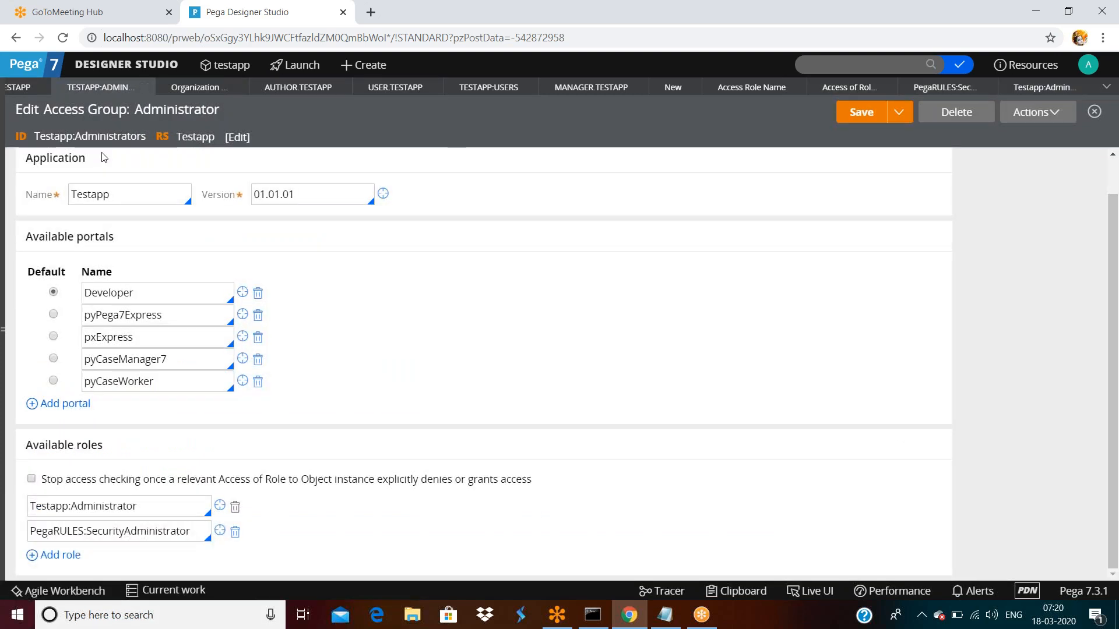
double_click(168, 510)
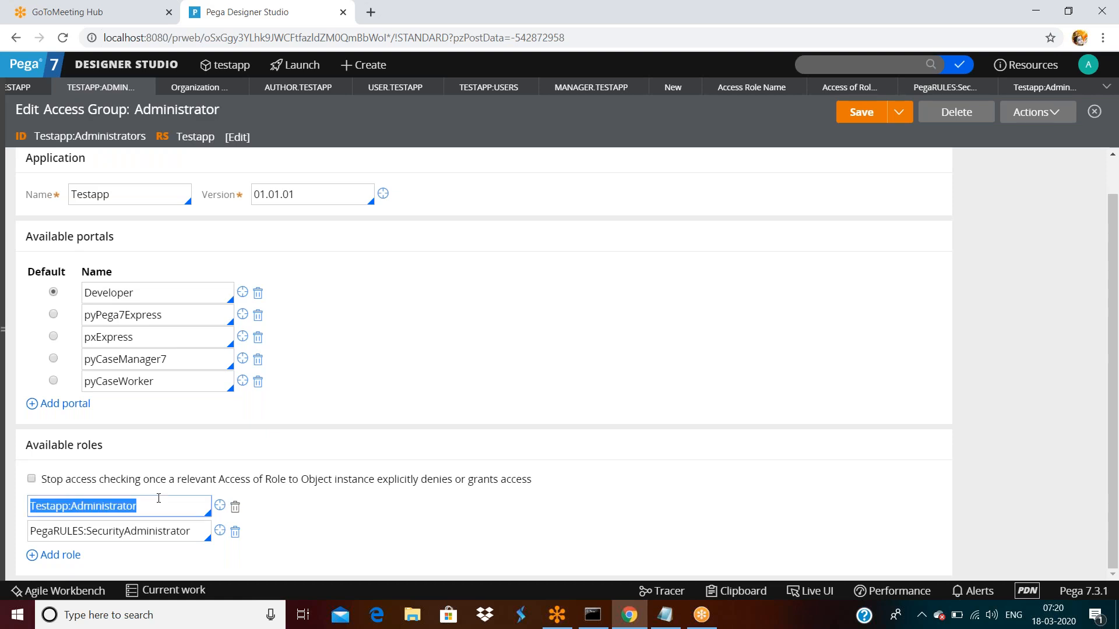
double_click(194, 532)
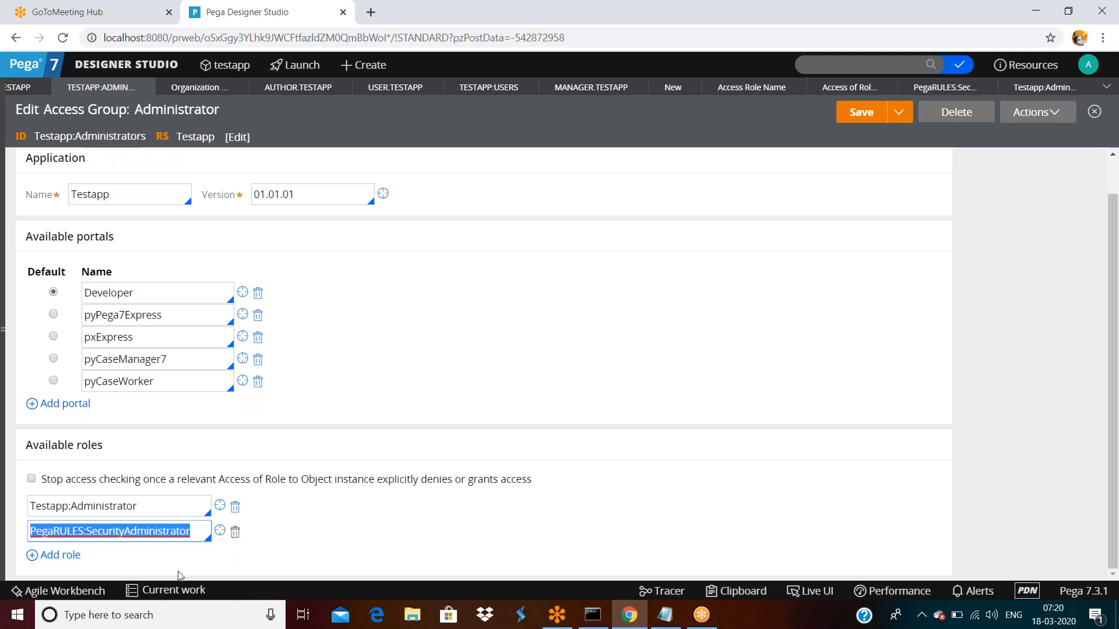
click(196, 530)
double_click(196, 531)
click(157, 510)
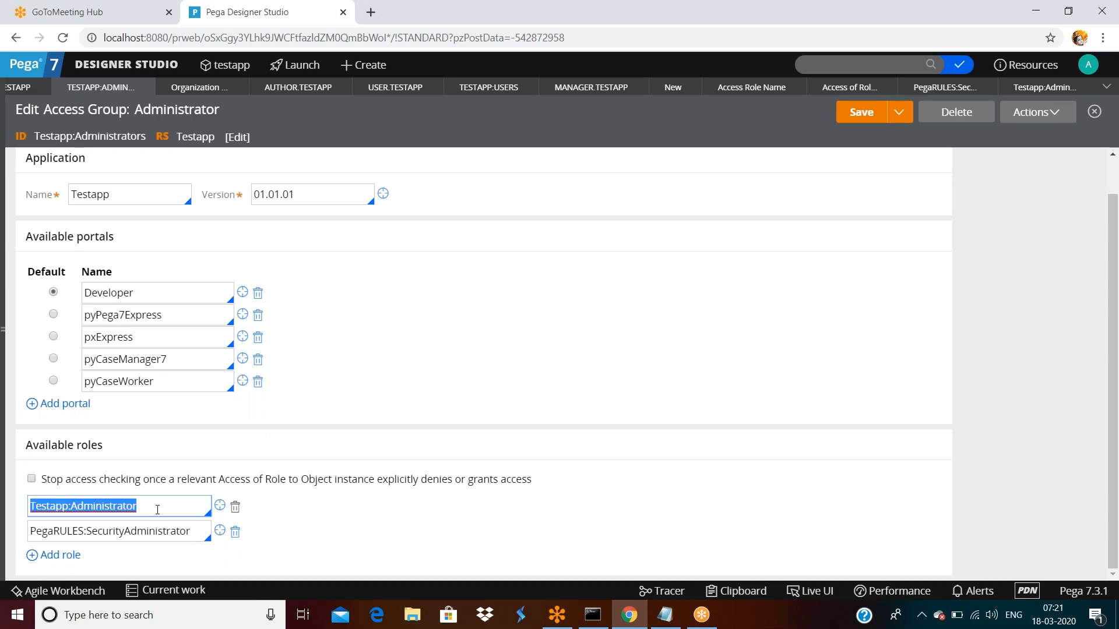
click(182, 531)
double_click(182, 532)
click(168, 505)
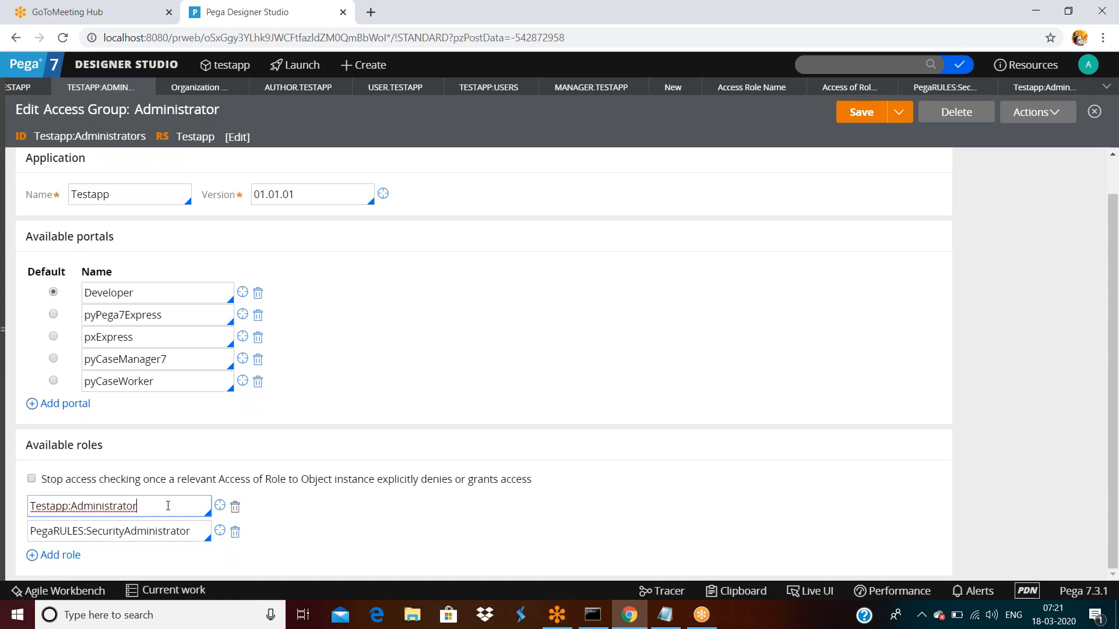
double_click(168, 506)
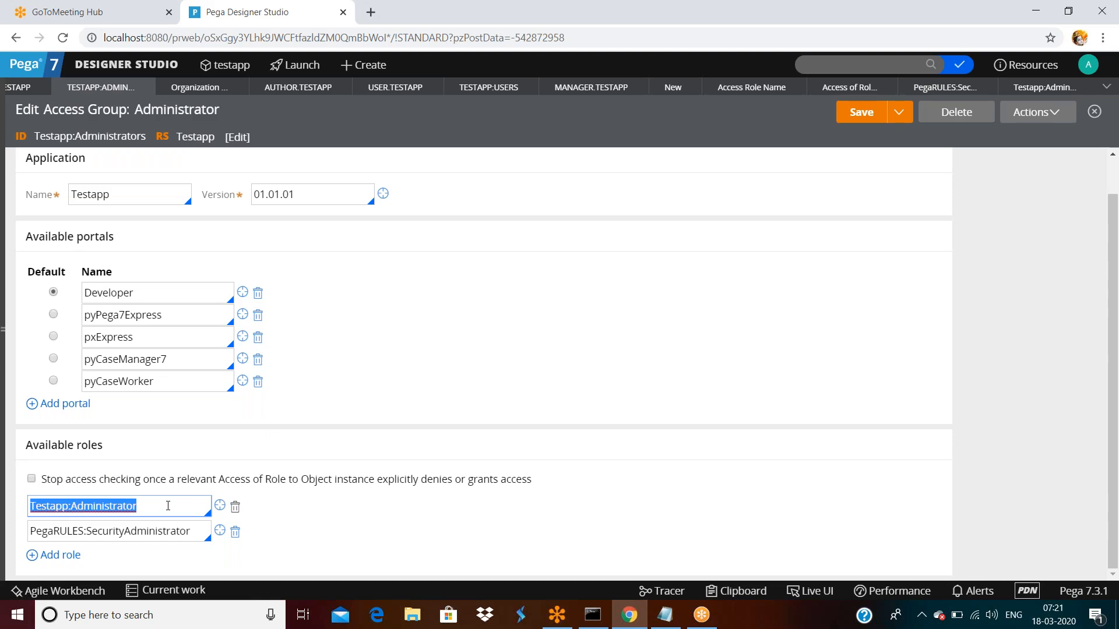
- Close the Testapp:Administrator access role record, discarding its unsaved changes
click(1063, 88)
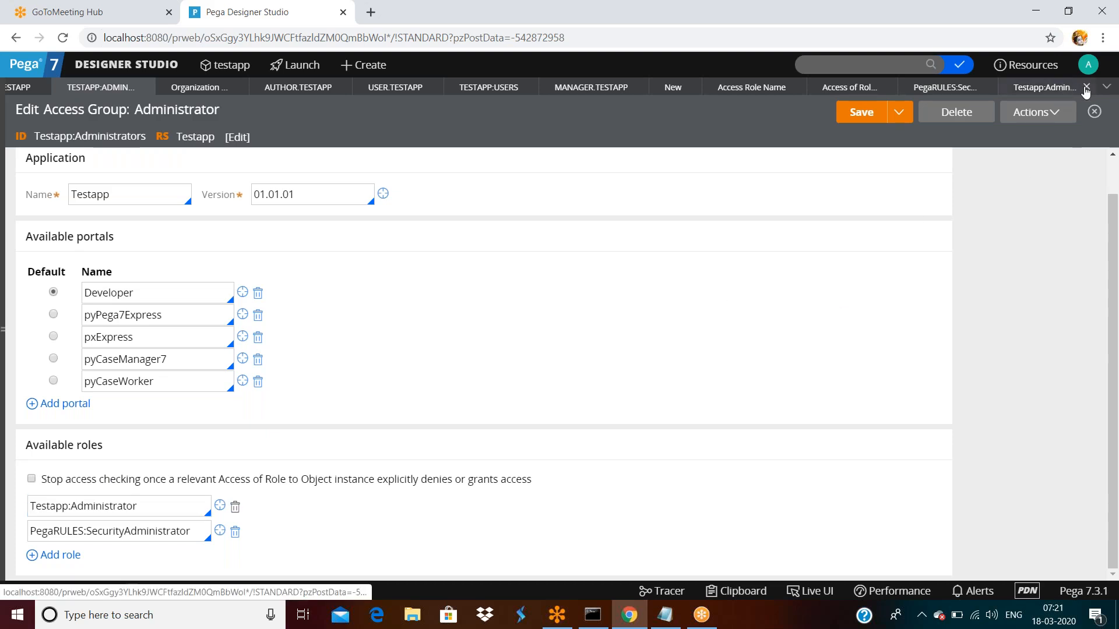
click(1085, 88)
click(766, 370)
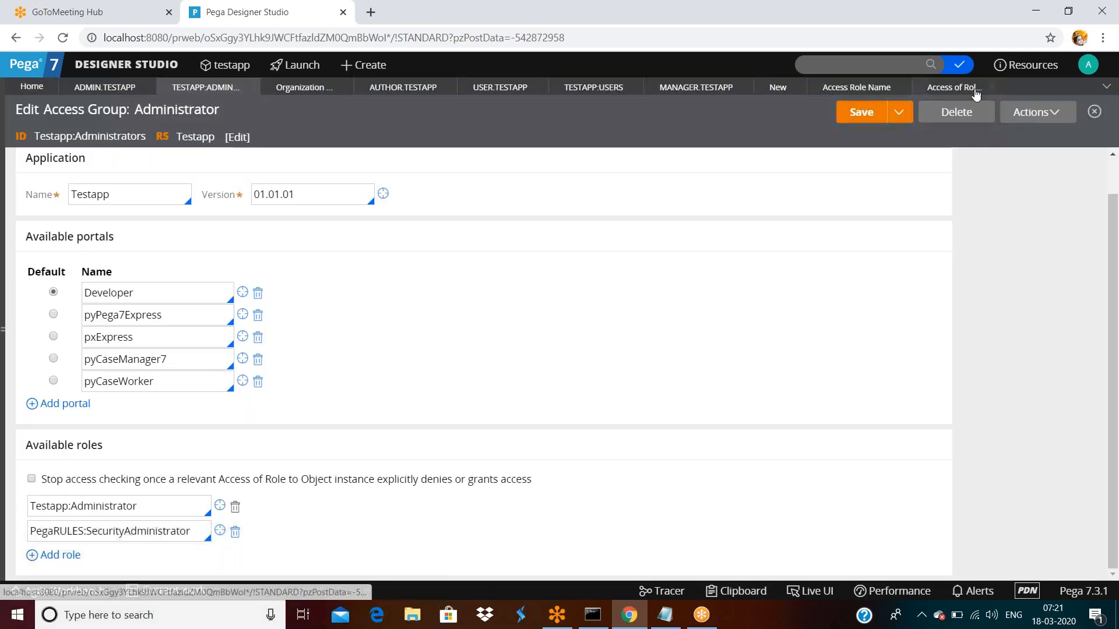
- Close the access-of-role, Access Role Name, TESTAPP:USERS and Manager.Testapp records, returning to Testapp:Administrators
click(992, 88)
click(899, 88)
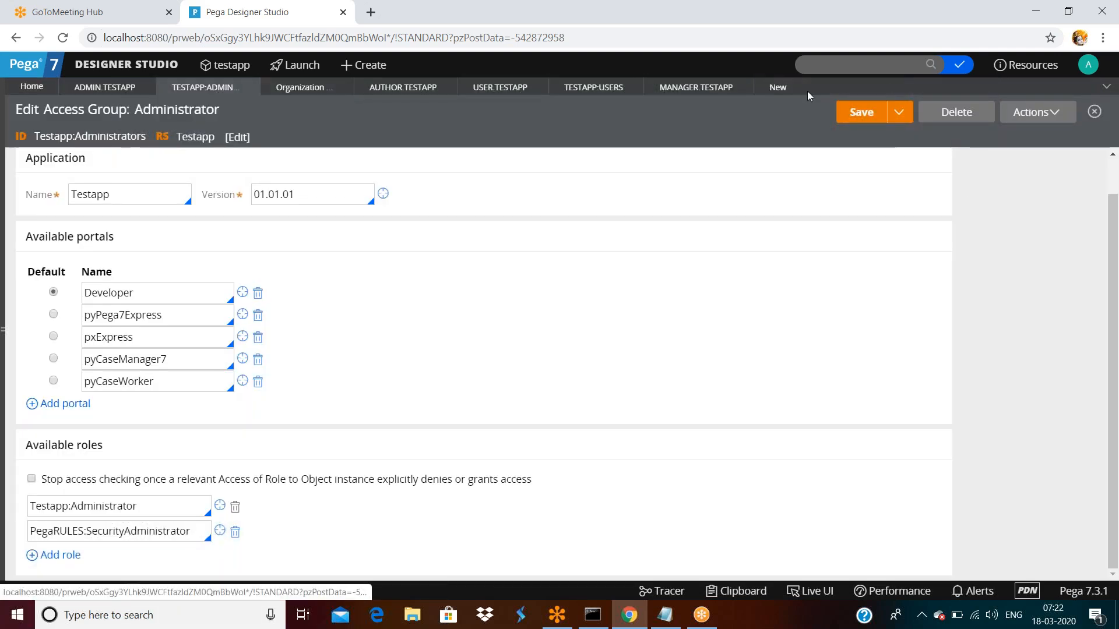
click(738, 92)
click(638, 87)
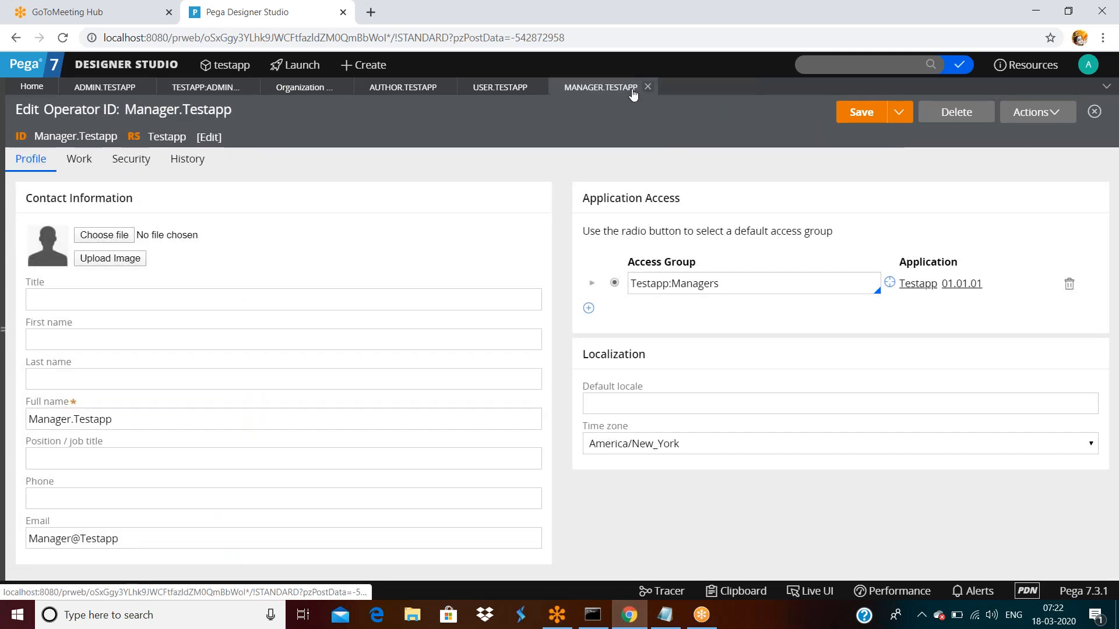
click(647, 87)
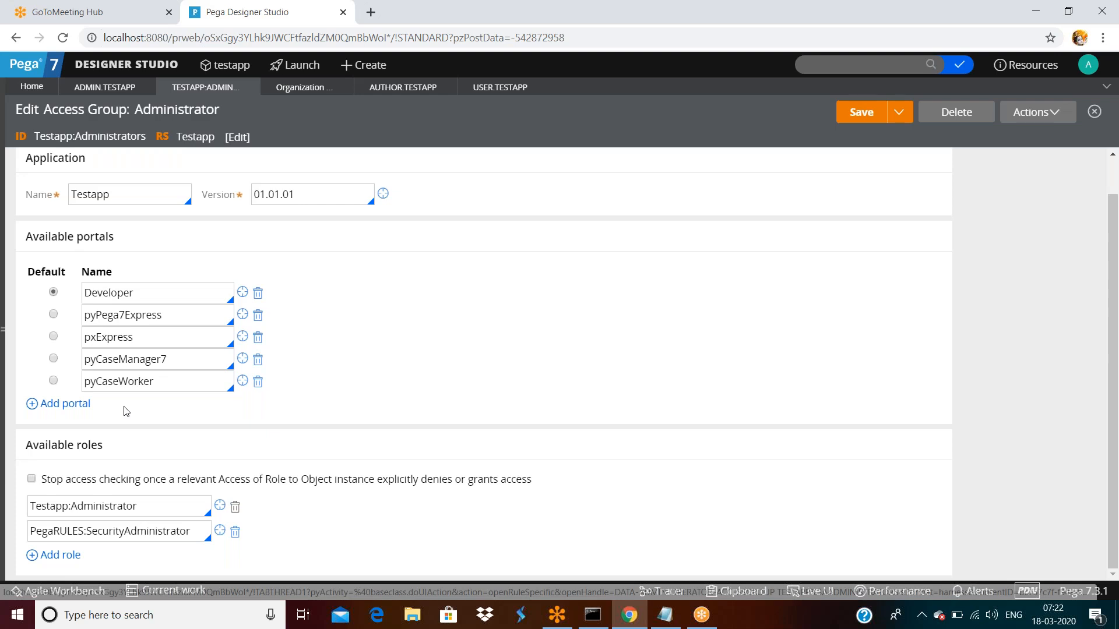
scroll(124, 412, up, 1)
- Review the Testapp:Administrators group's operators and history, then open the save options and Actions list
click(175, 163)
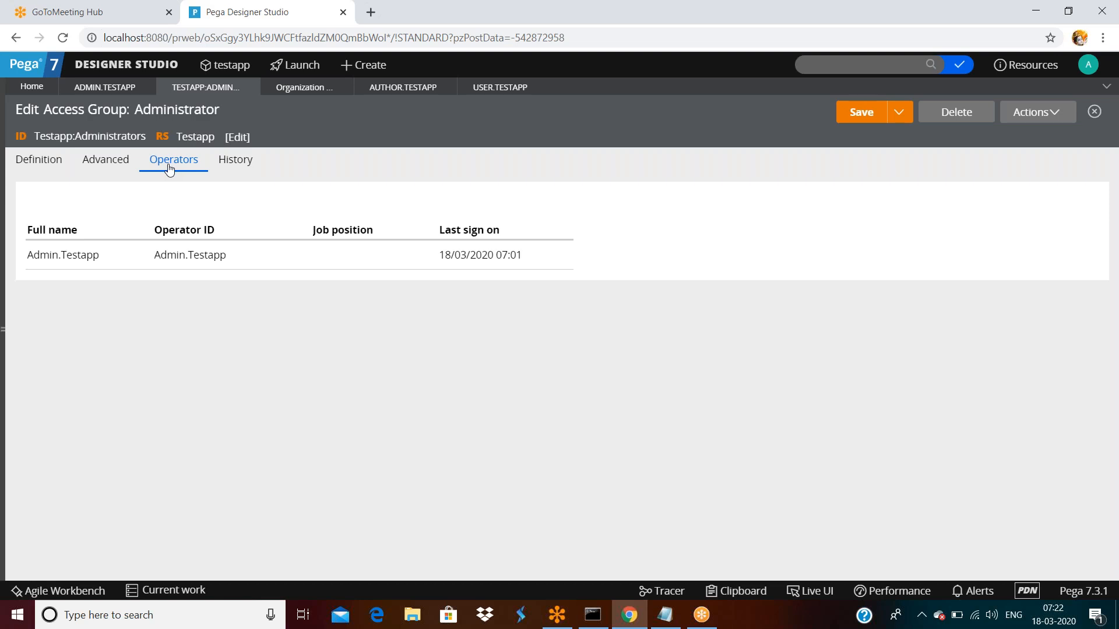
click(232, 165)
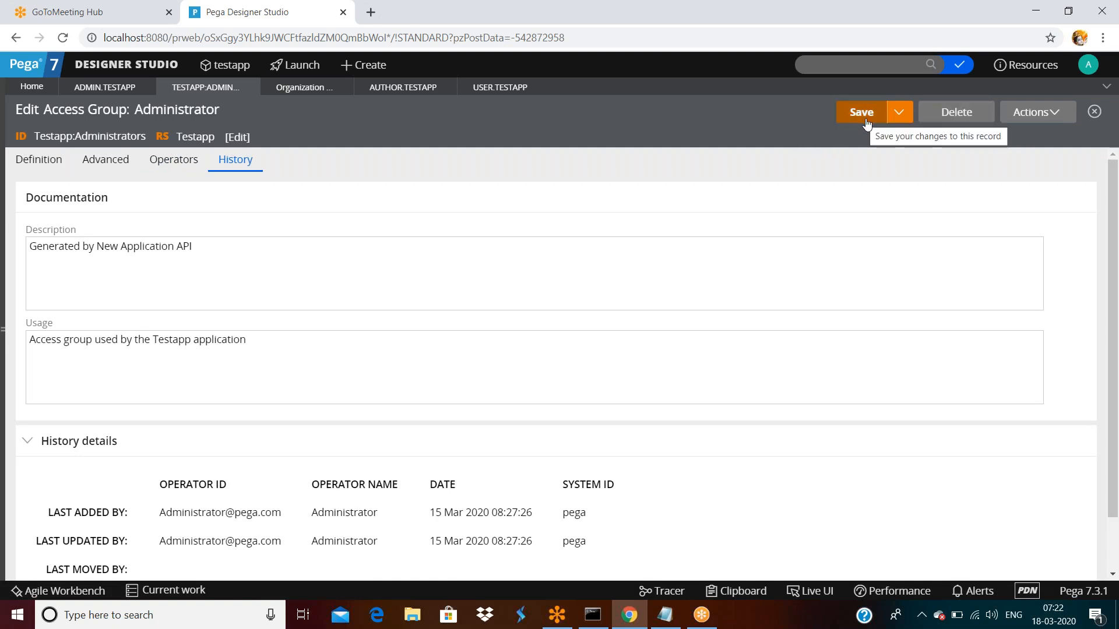
click(899, 113)
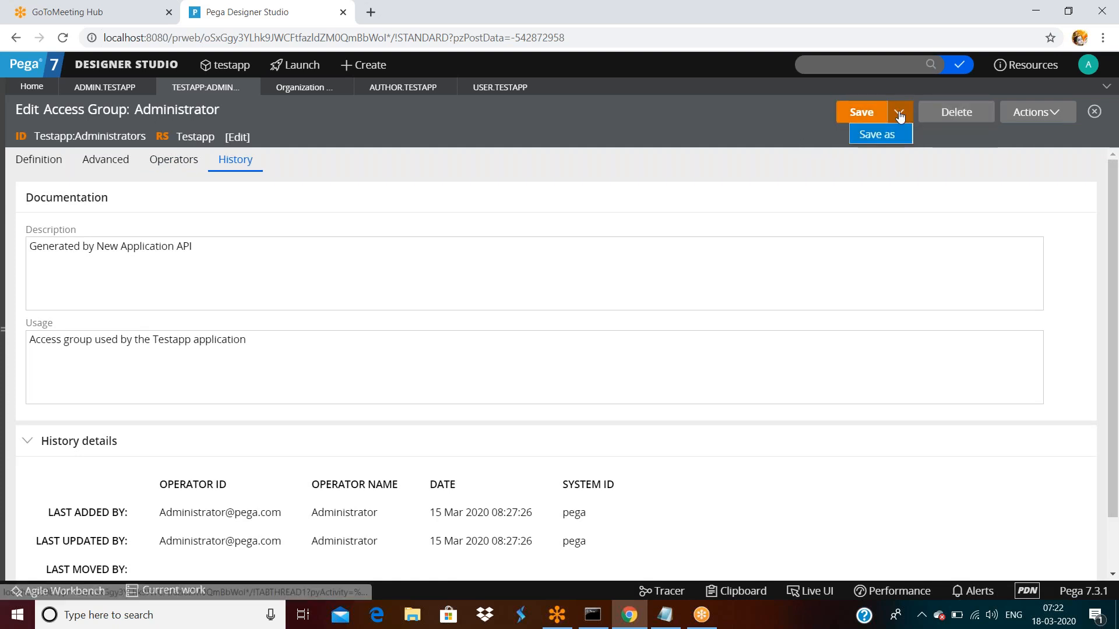
click(1026, 111)
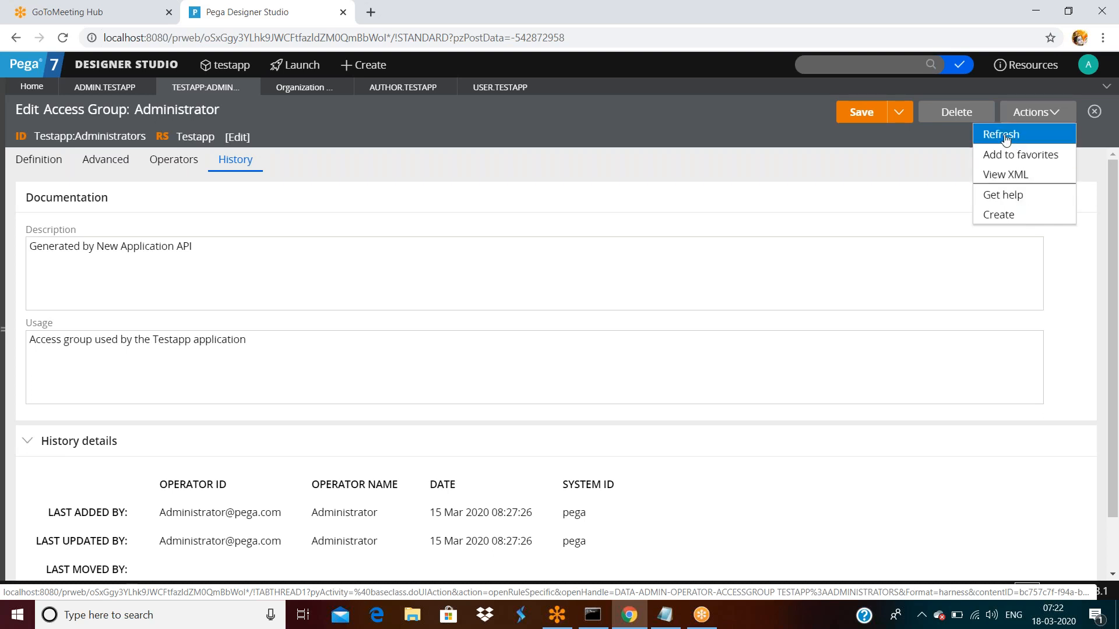
click(1001, 196)
drag(150, 16, 183, 105)
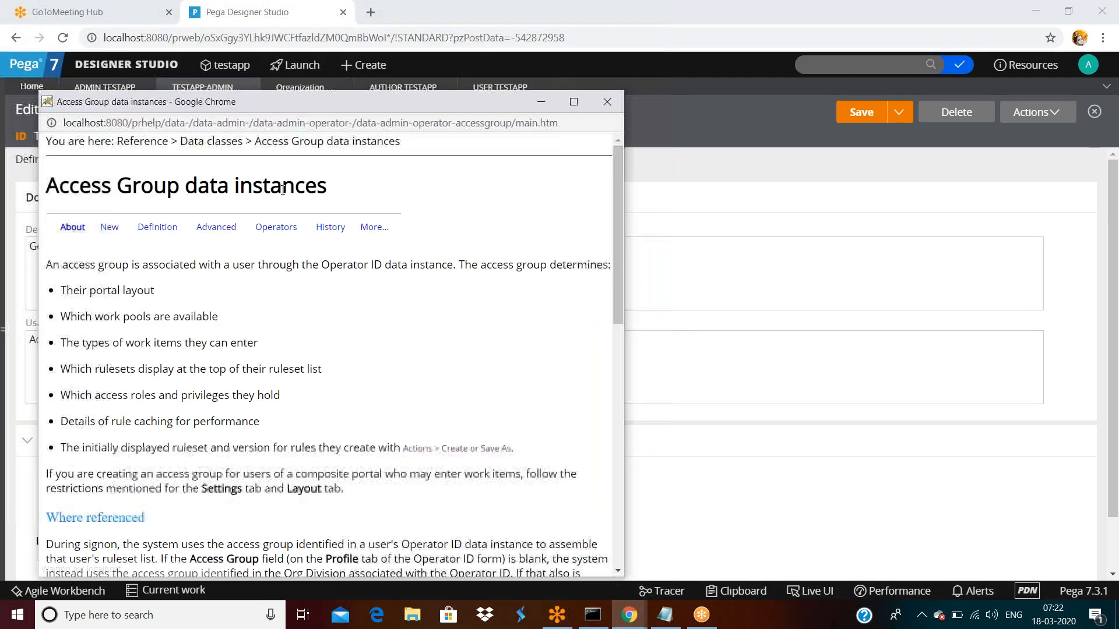
scroll(228, 353, down, 10)
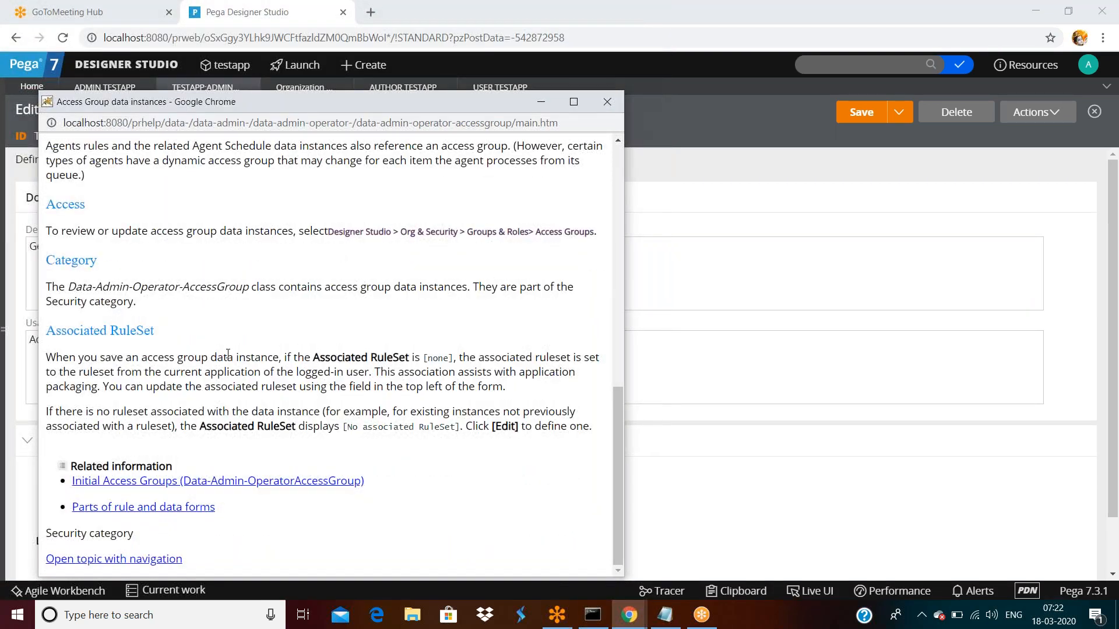
scroll(239, 338, up, 10)
click(604, 103)
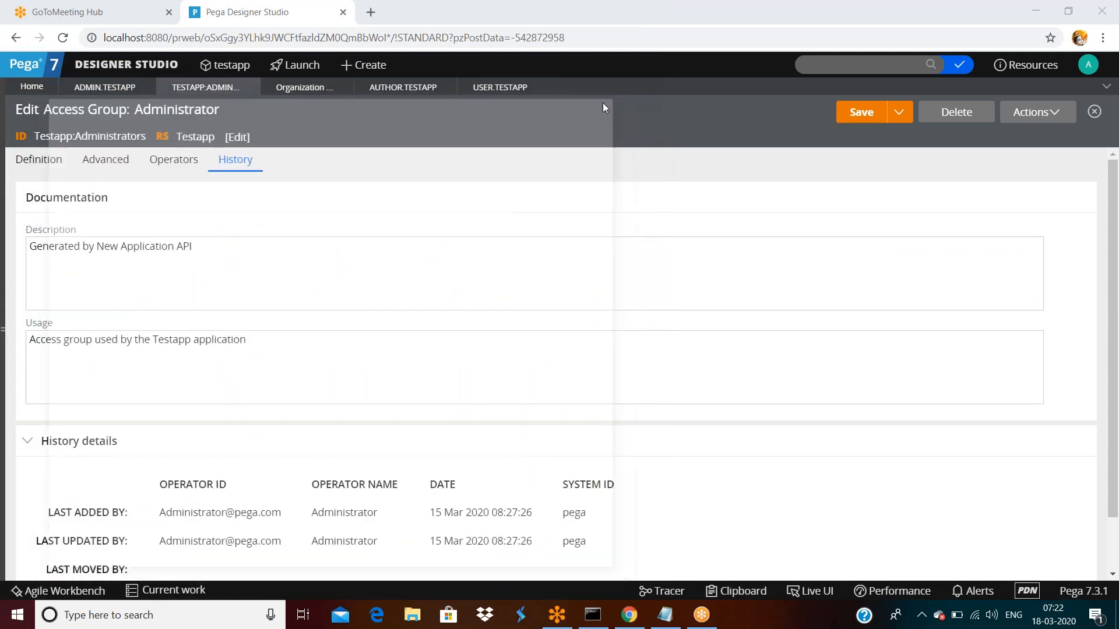
click(1036, 112)
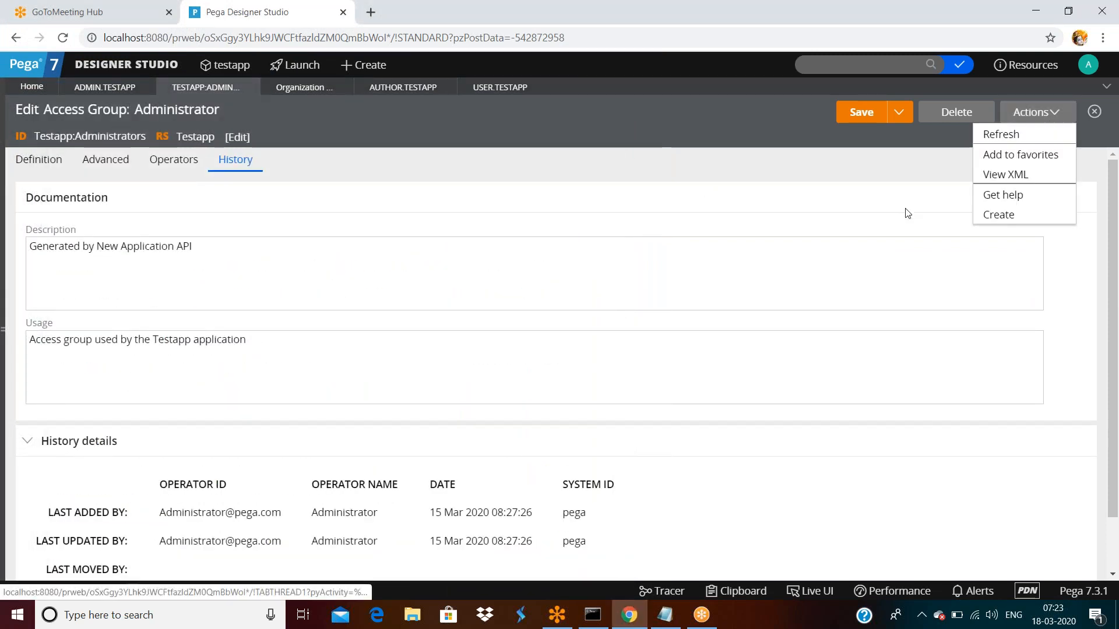
- View the Testapp:Administrators access group's XML in a maximized window, scroll through it, then restore it
click(992, 184)
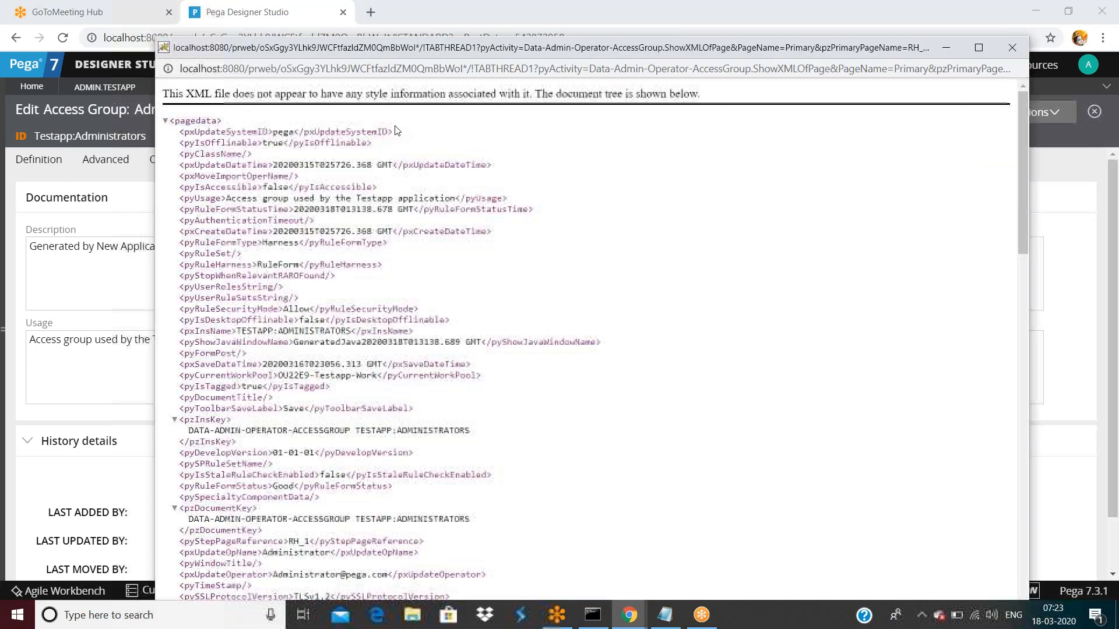
double_click(412, 50)
scroll(386, 189, down, 15)
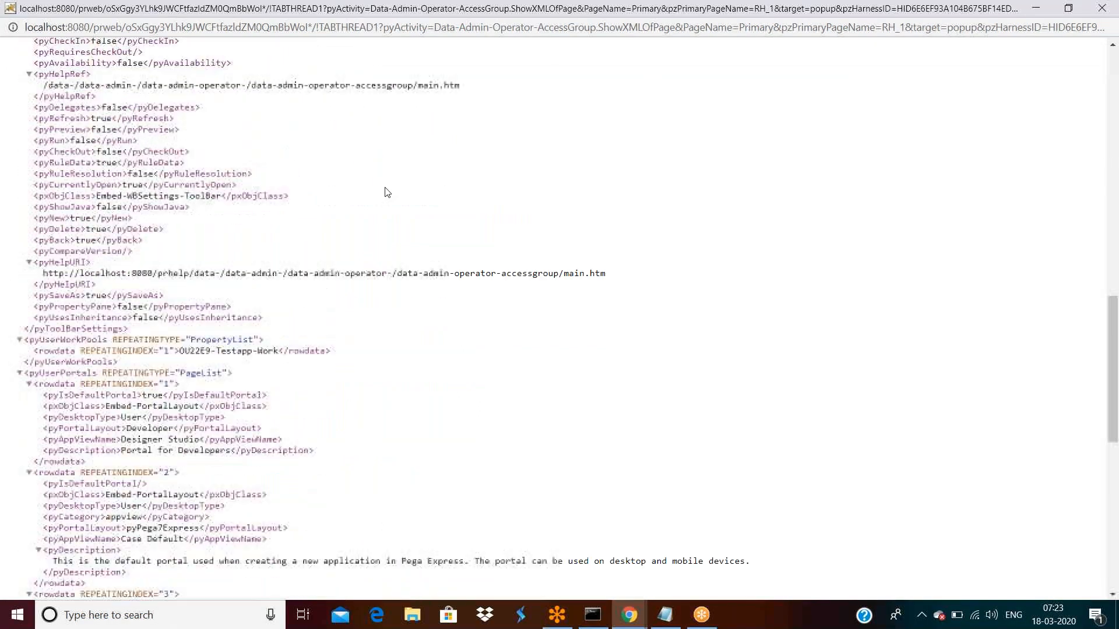
scroll(387, 192, up, 20)
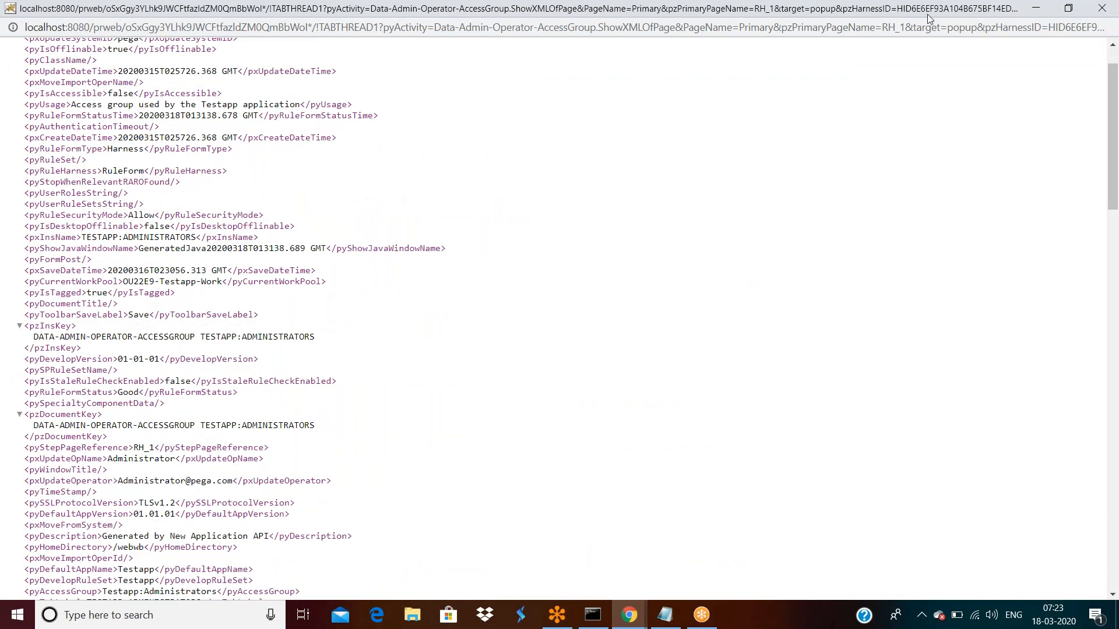
double_click(801, 13)
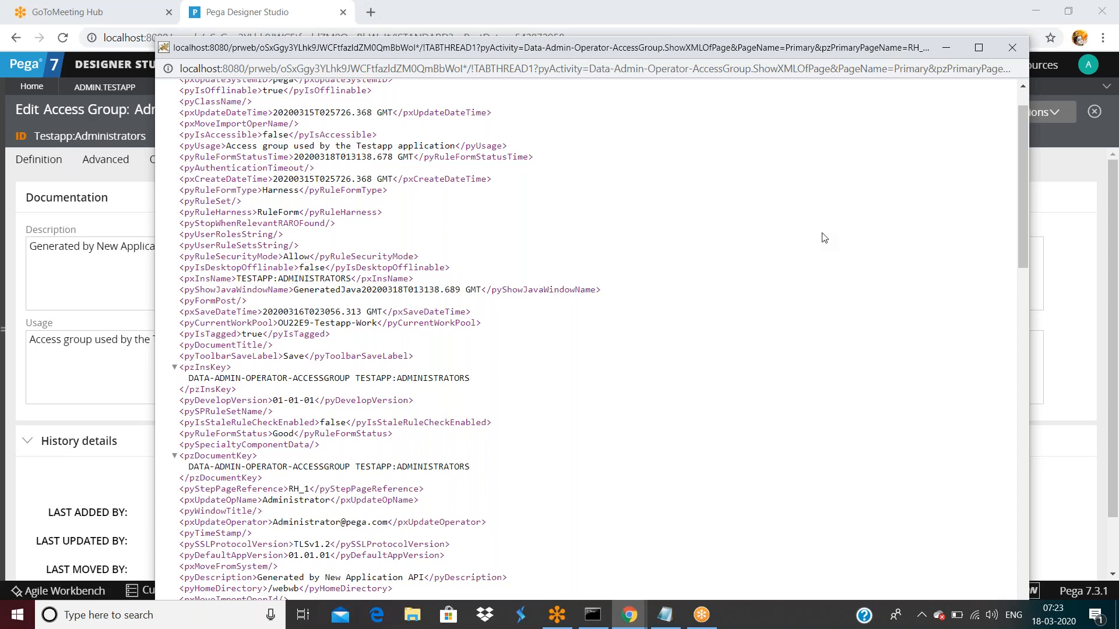
- Search the access group's XML for 'pzins', select its full pzInsKey value, then go back to the main window
key(ctrl+f)
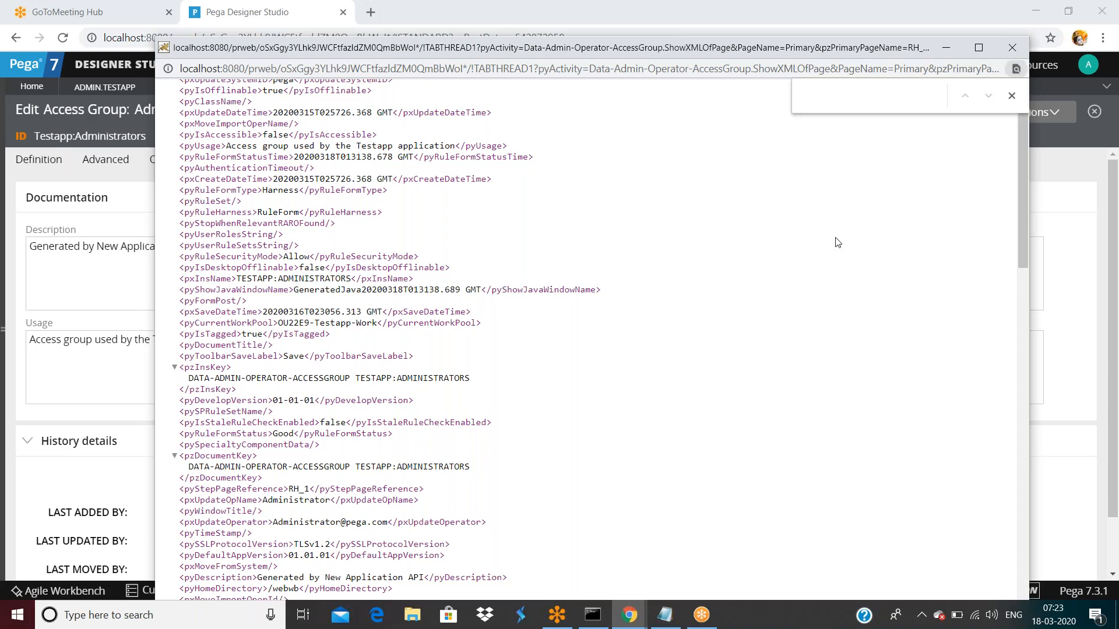
text(pzins)
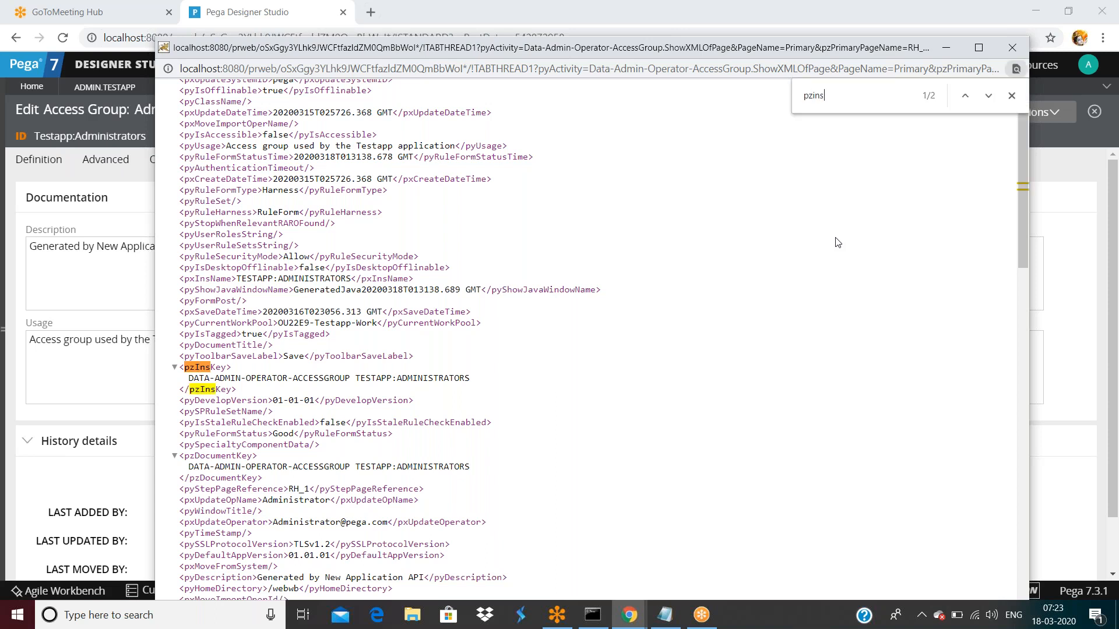
double_click(210, 367)
click(191, 378)
triple_click(246, 380)
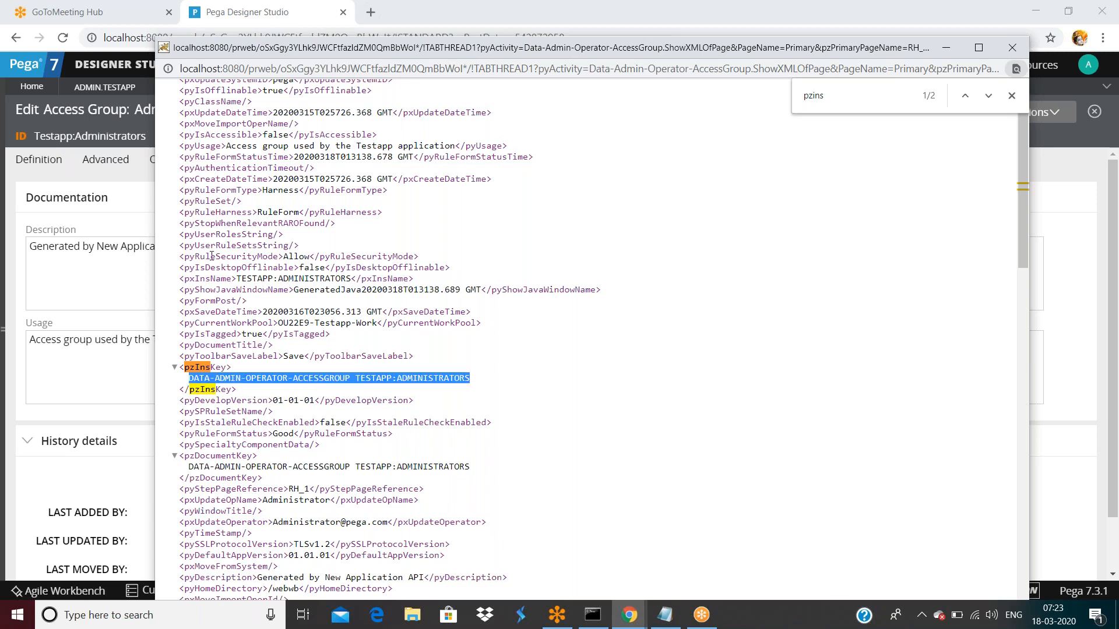
click(120, 218)
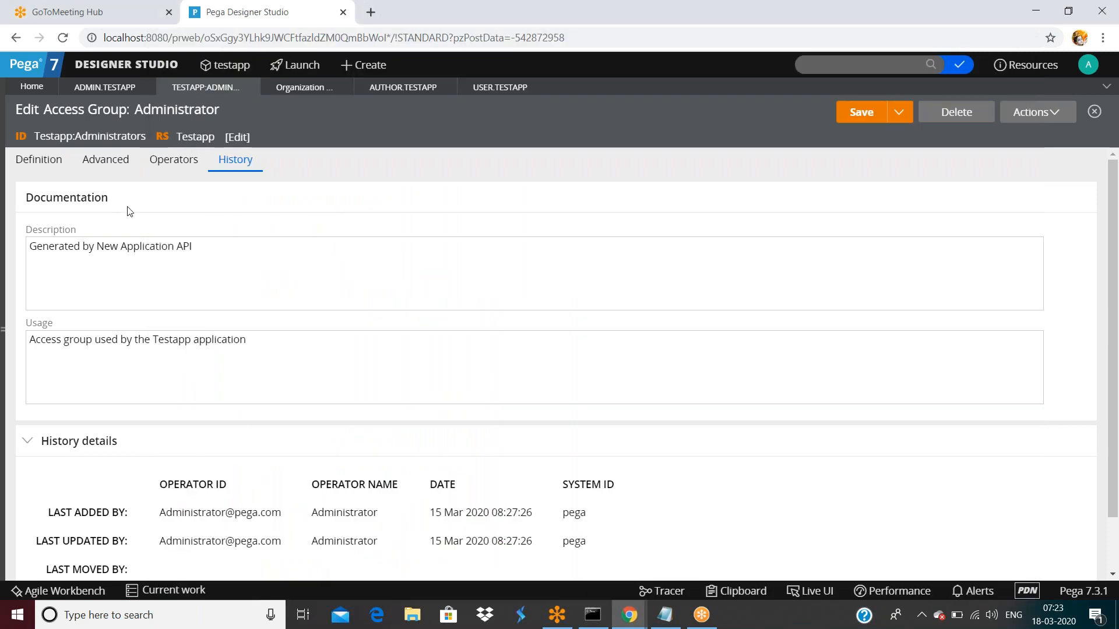
- Open the Author.Testapp operator record from the Organization list and view its XML
click(291, 89)
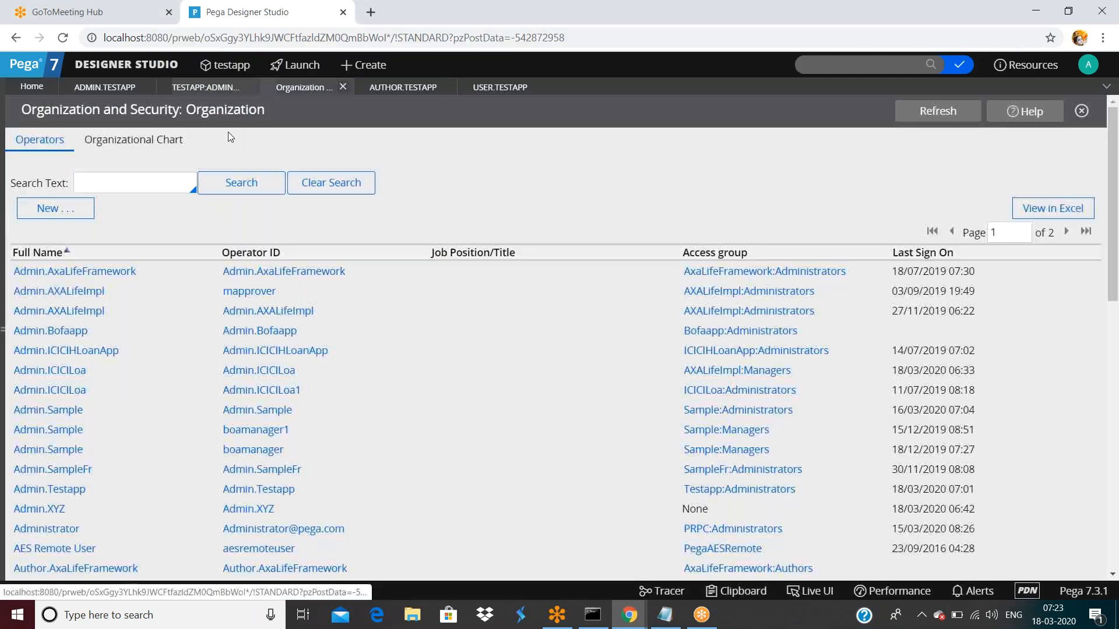
double_click(408, 92)
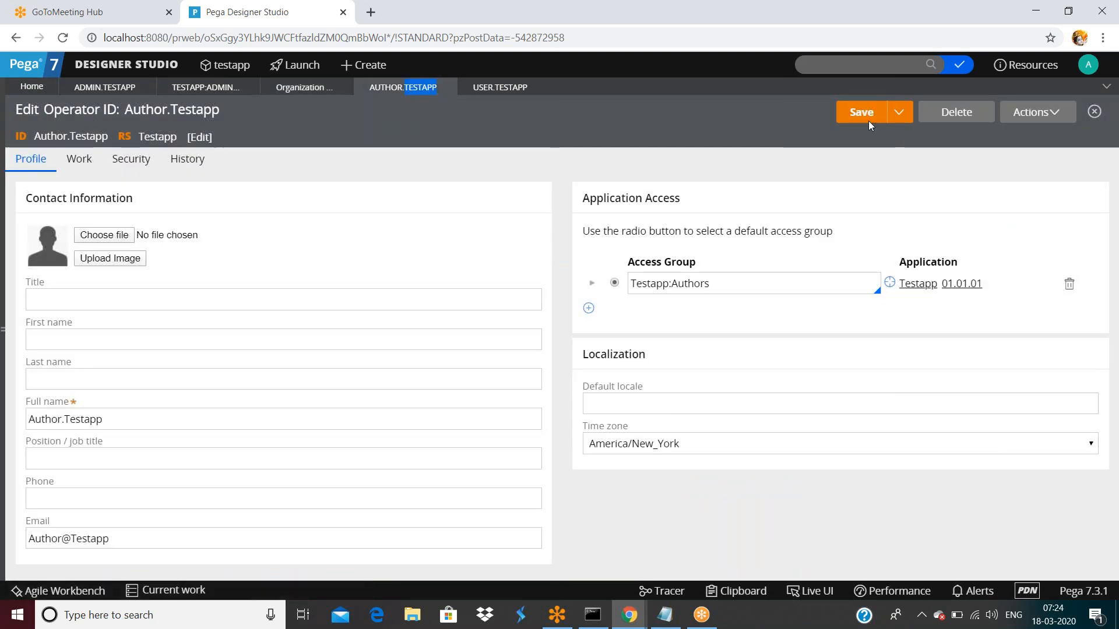
click(1048, 112)
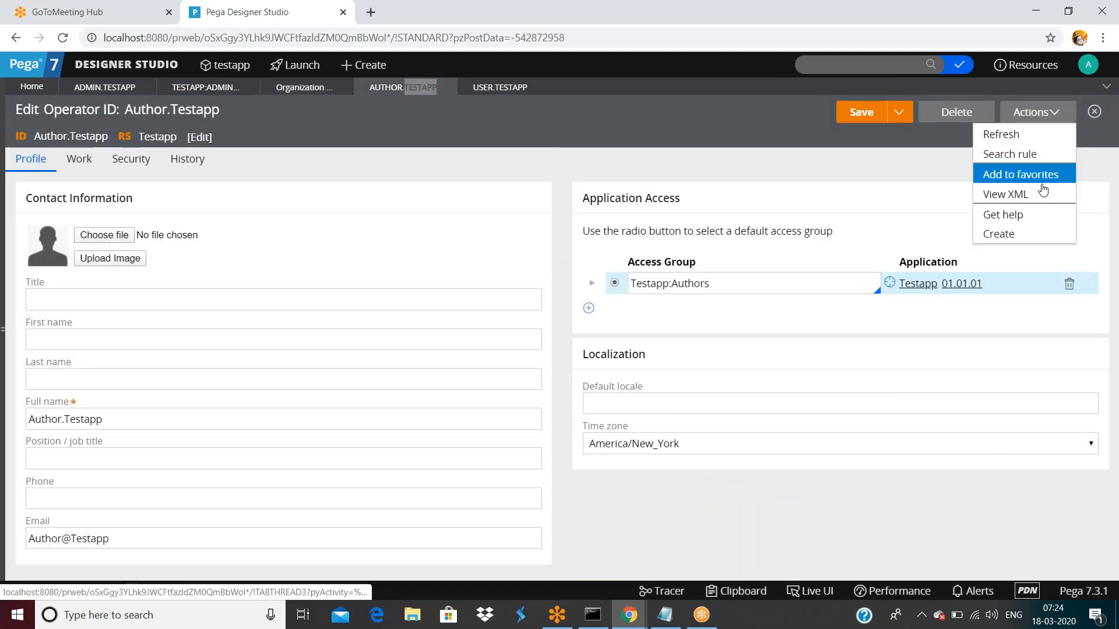
click(1006, 195)
- Locate the operator's pzInsKey value in the XML, then close the XML window
key(ctrl+f)
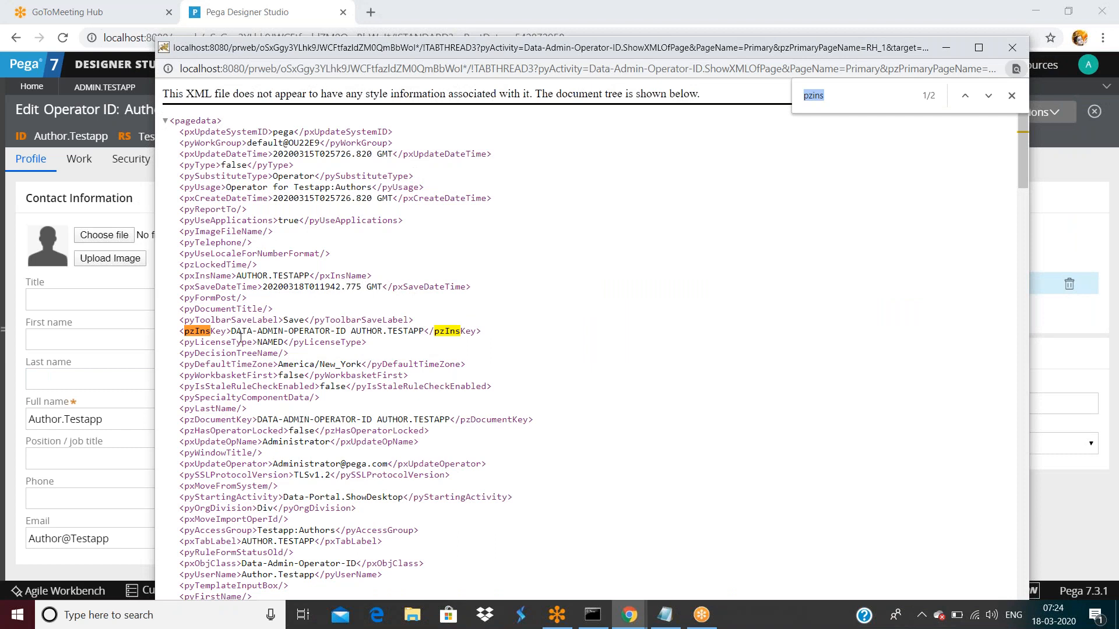
drag(232, 336, 423, 332)
drag(424, 331, 428, 331)
click(233, 331)
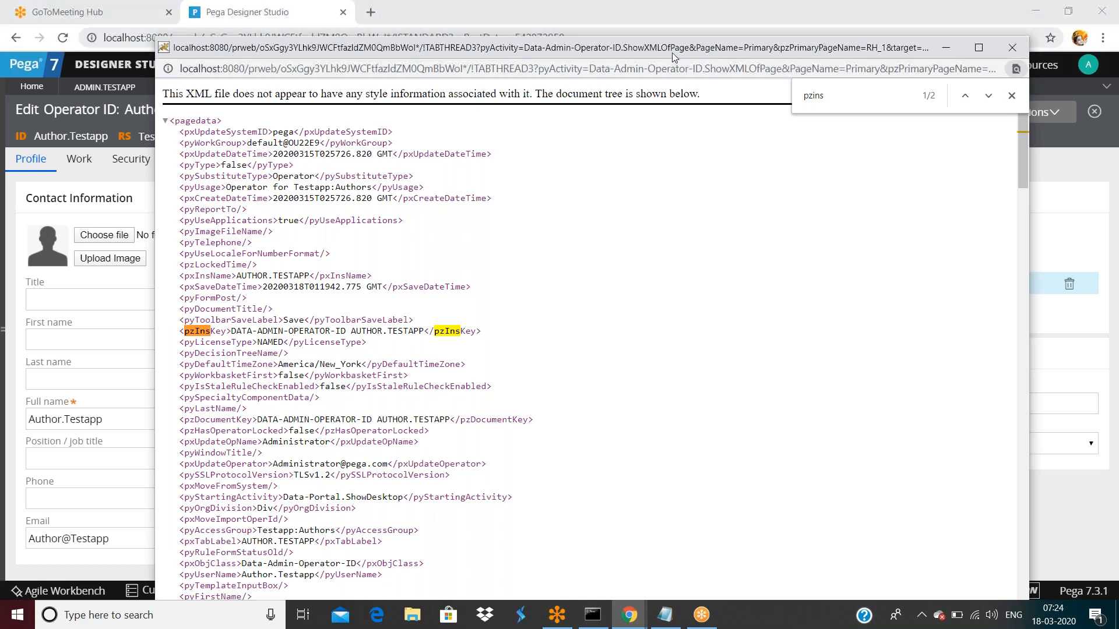
drag(665, 52, 651, 97)
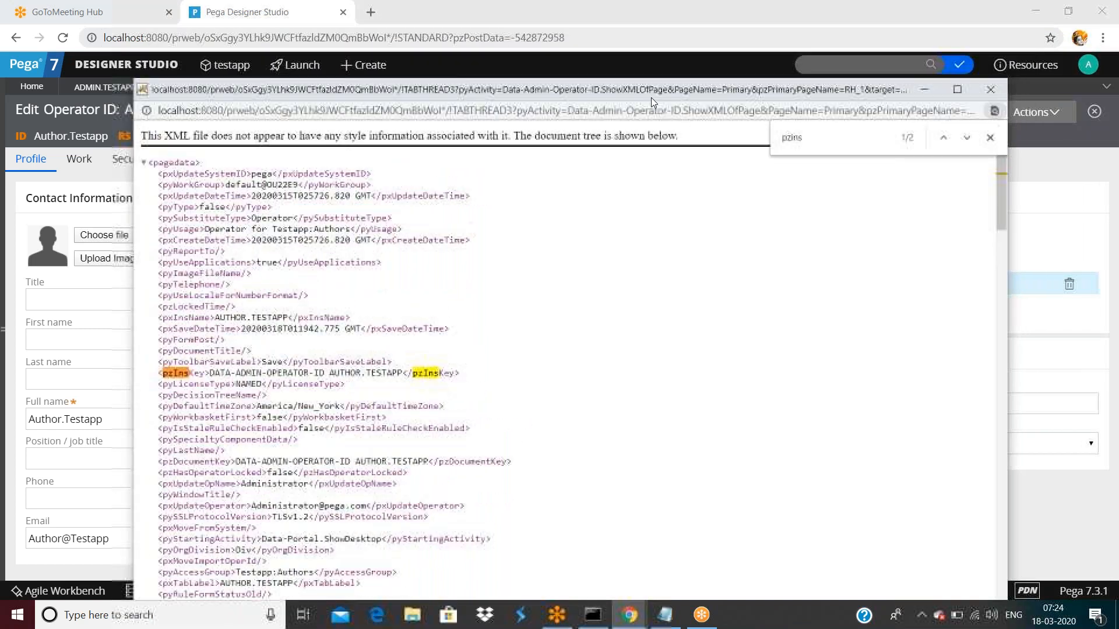
click(987, 89)
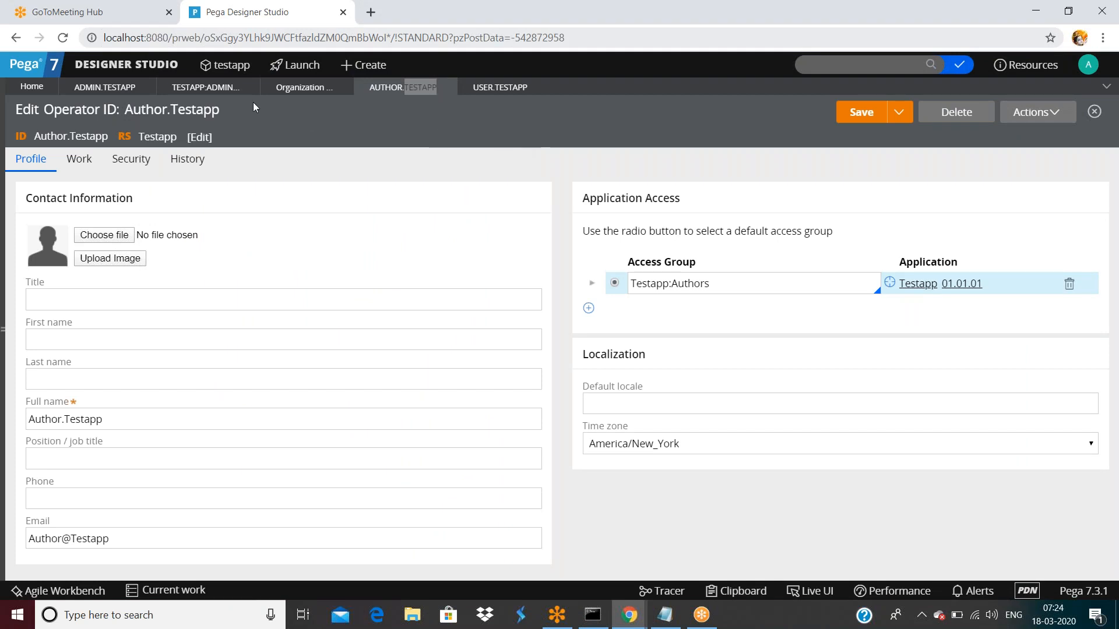
- Glance at Admin.Testapp and the access group's assigned operators, then show the Administrator group's Advanced settings
click(224, 89)
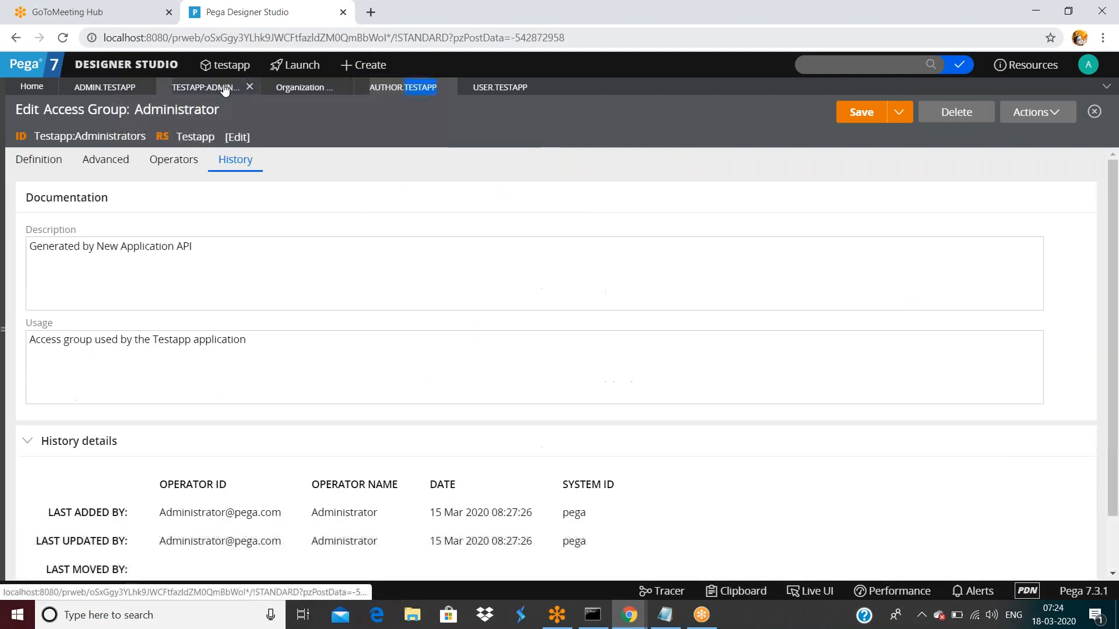
click(106, 87)
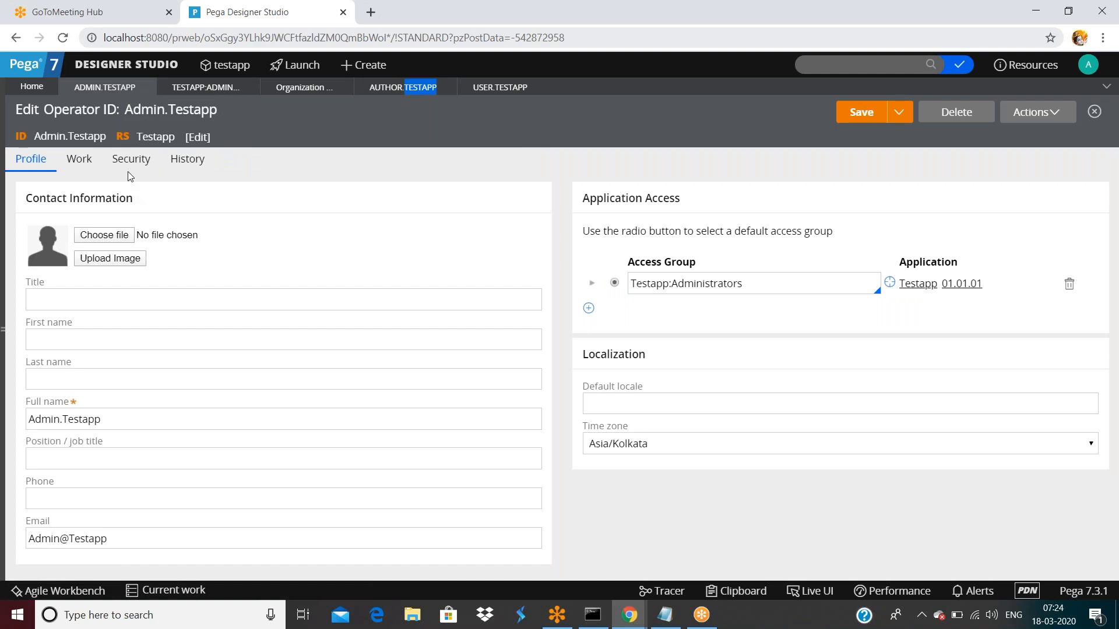
click(198, 88)
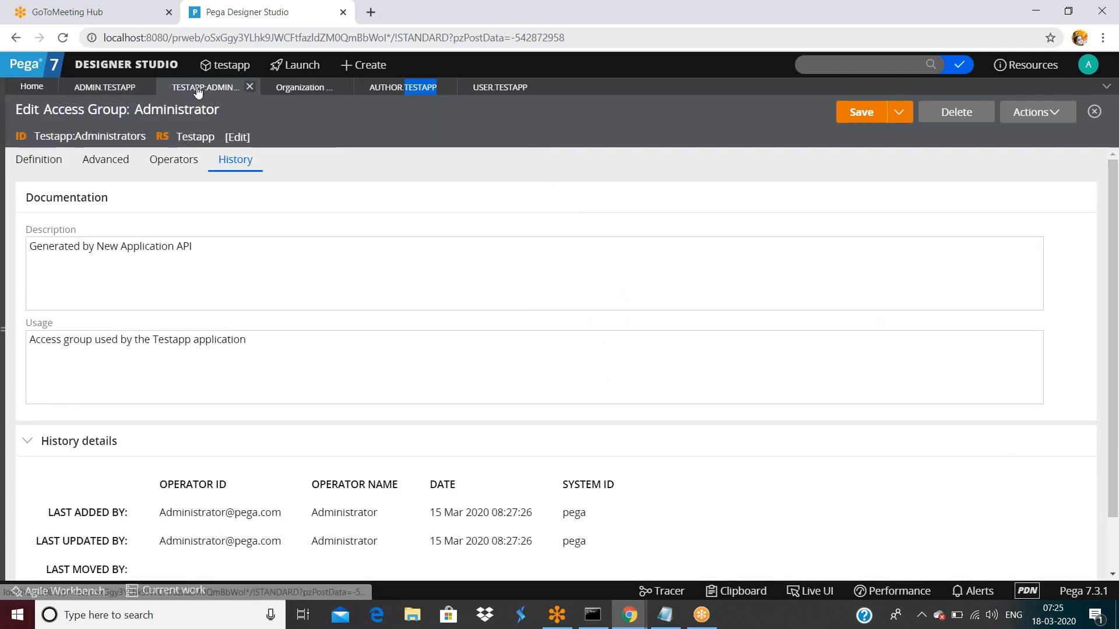
double_click(169, 165)
click(324, 210)
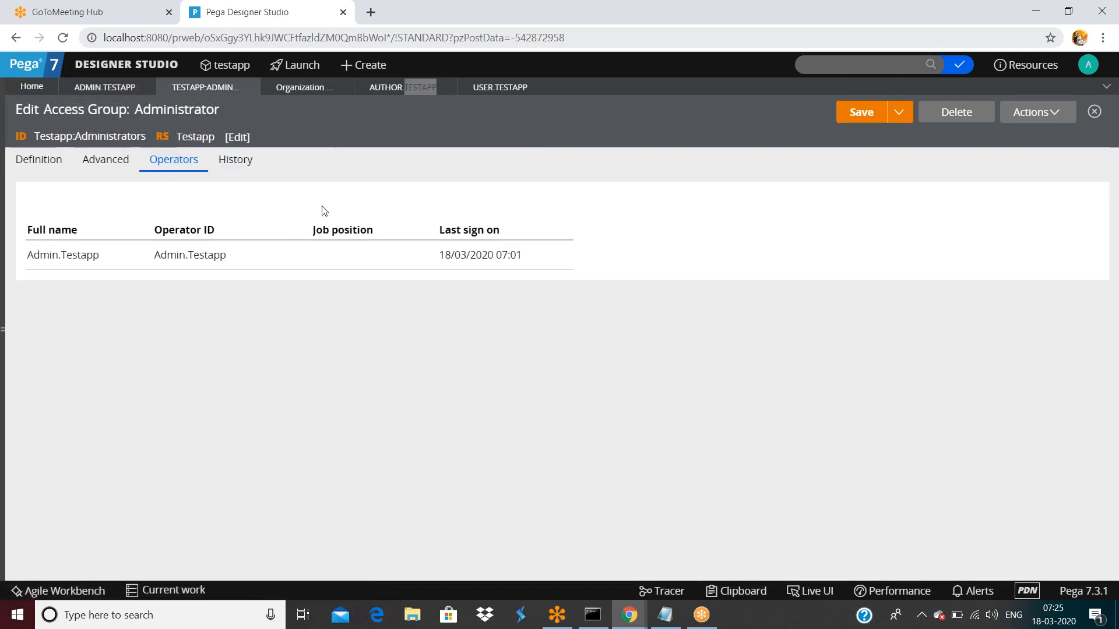
click(107, 164)
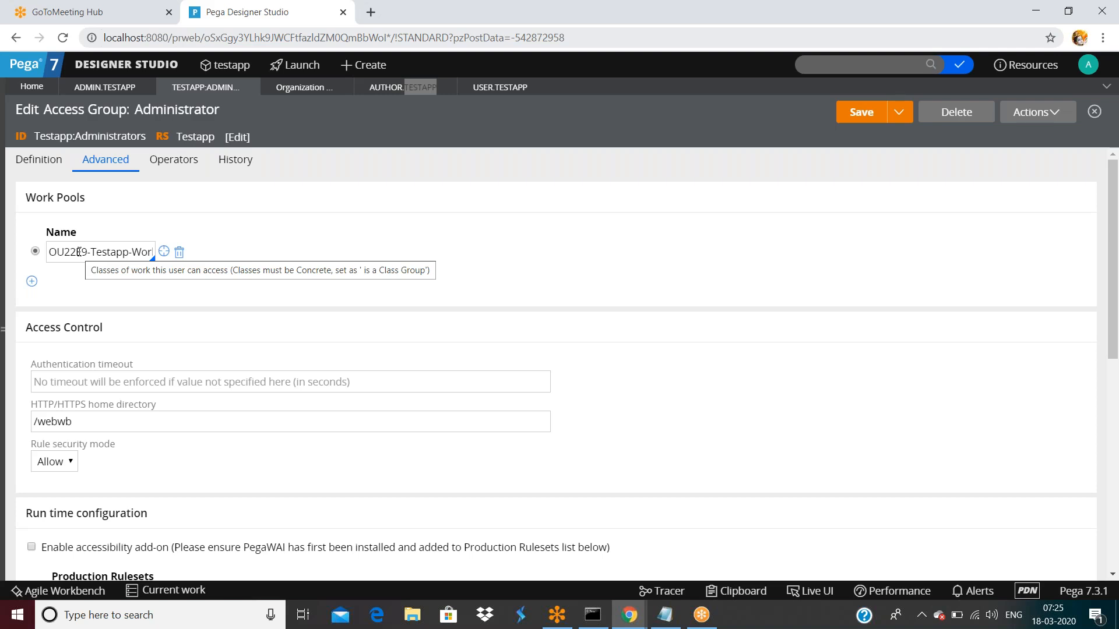
- Add three empty work pool rows to the Administrator access group
click(31, 281)
click(31, 303)
click(31, 325)
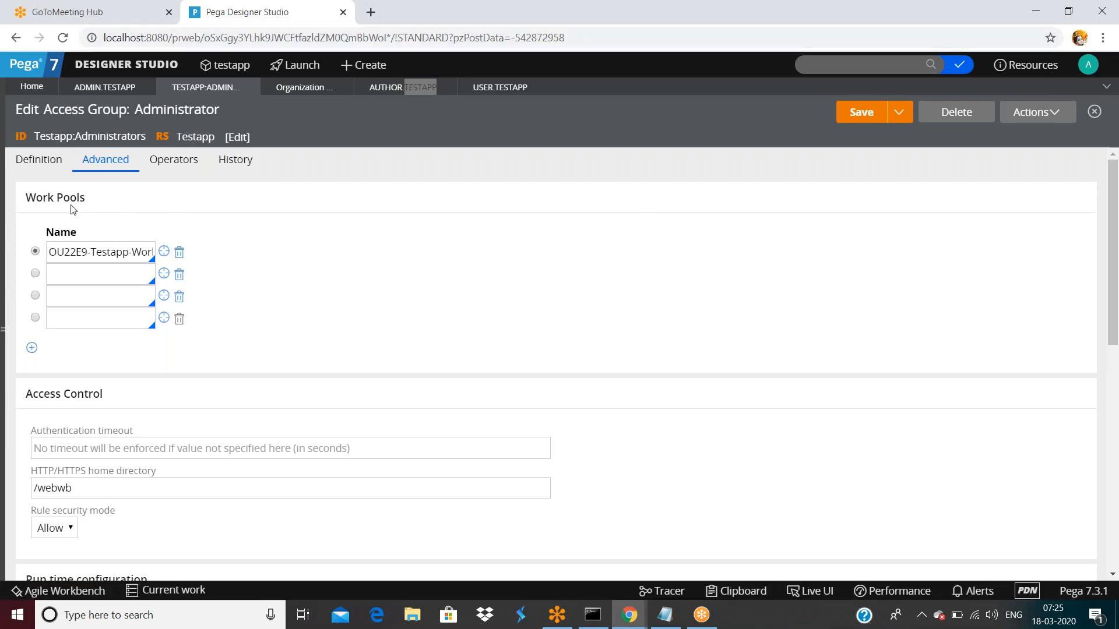
- Select the second work pool name and bring up the App Explorer on OU22E9-Testapp-Work
click(73, 273)
click(2, 334)
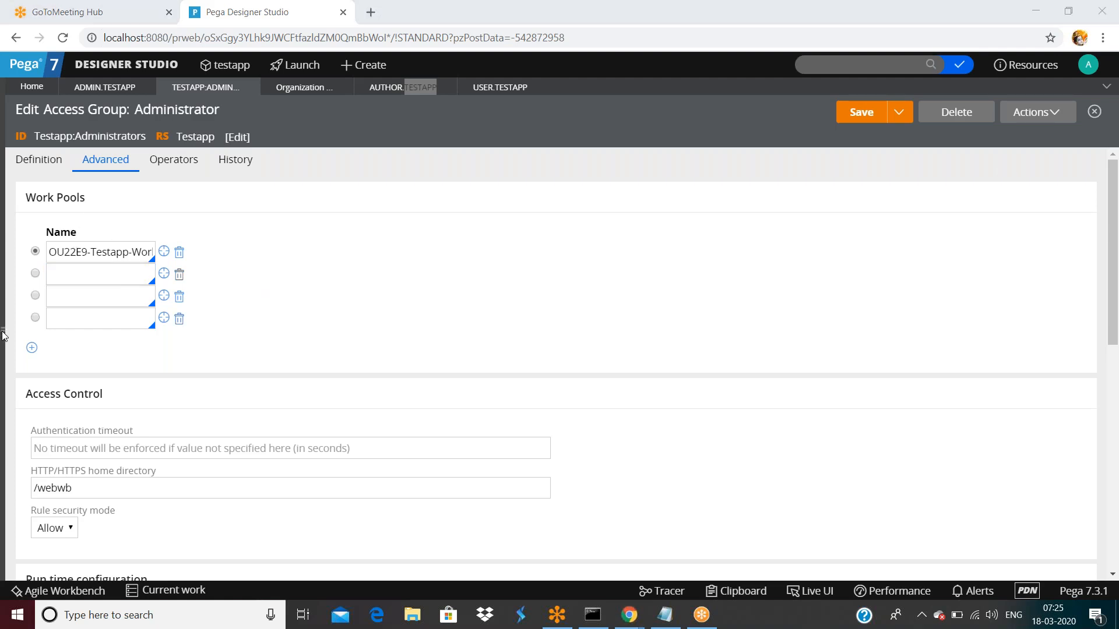
click(3, 335)
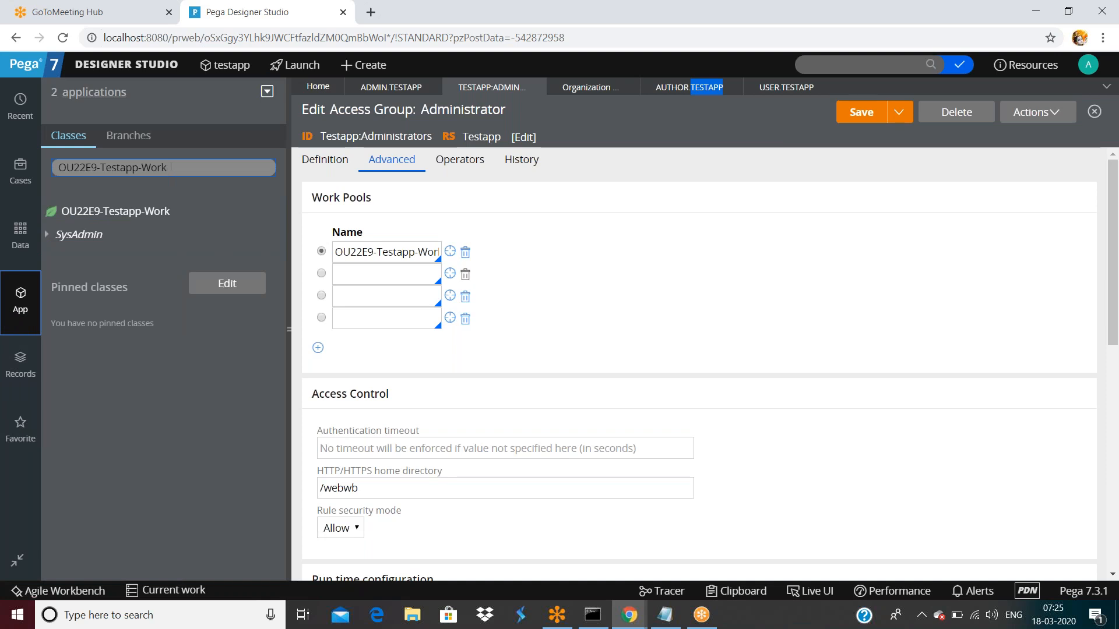
- Copy the first work pool name into the second row and change its ending to Data
double_click(169, 167)
triple_click(171, 168)
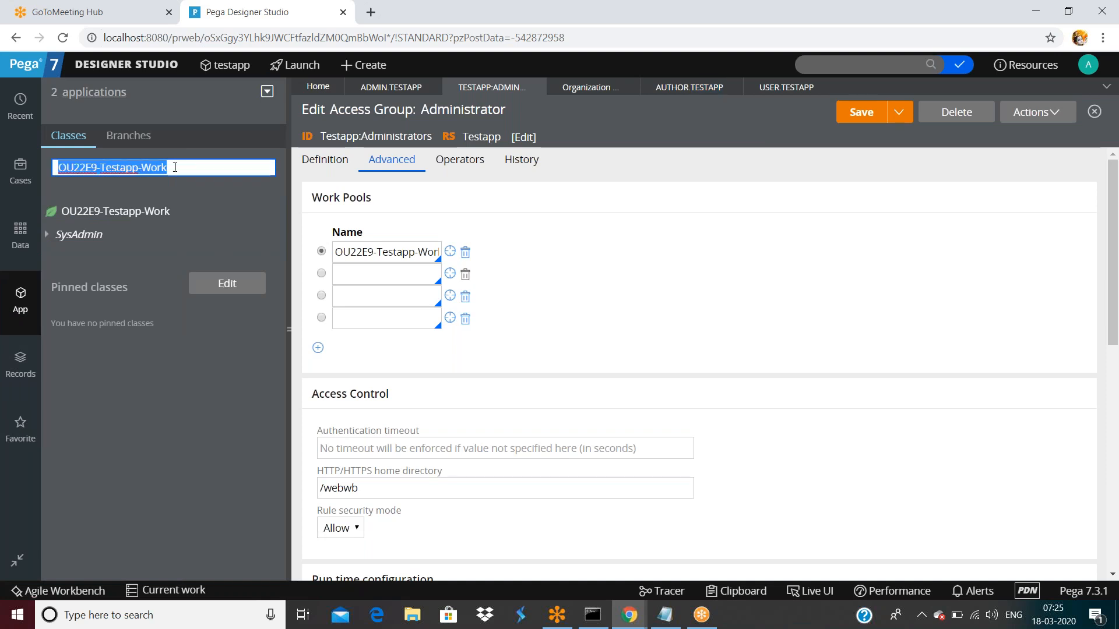
triple_click(357, 250)
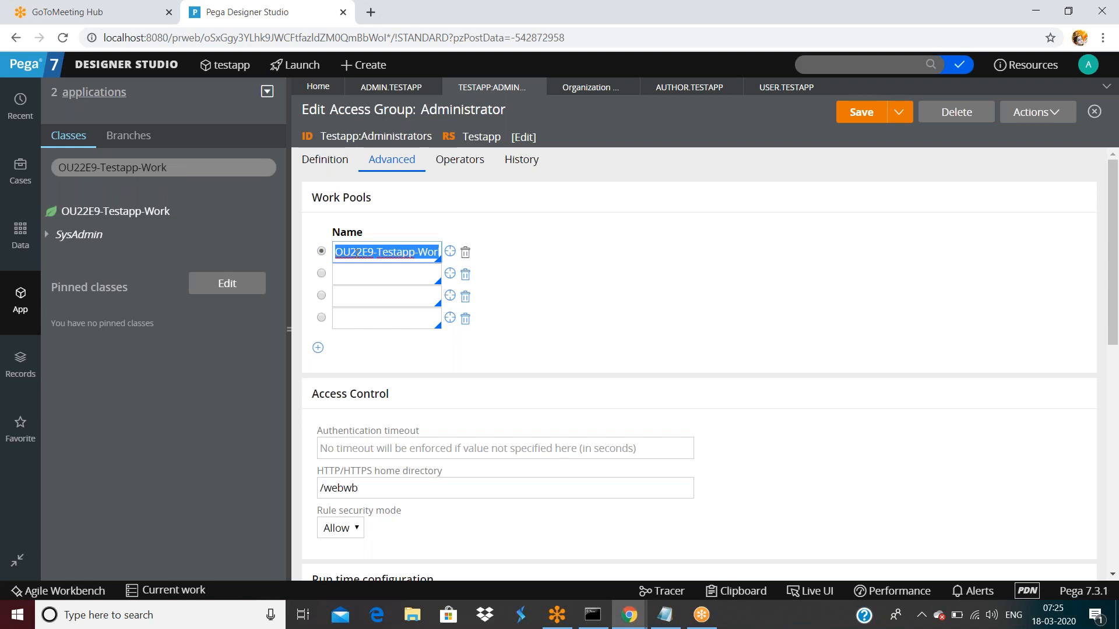
click(362, 276)
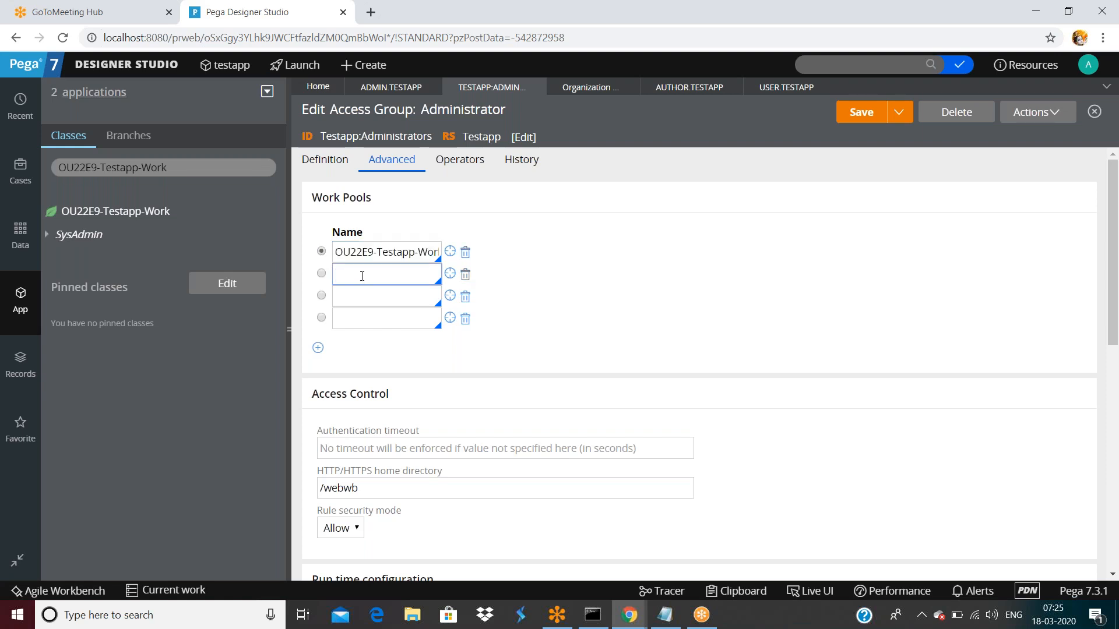
triple_click(379, 252)
key(ctrl+c)
click(365, 275)
key(ctrl+v)
key(BackSpace)
key(BackSpace)
key(BackSpace)
key(BackSpace)
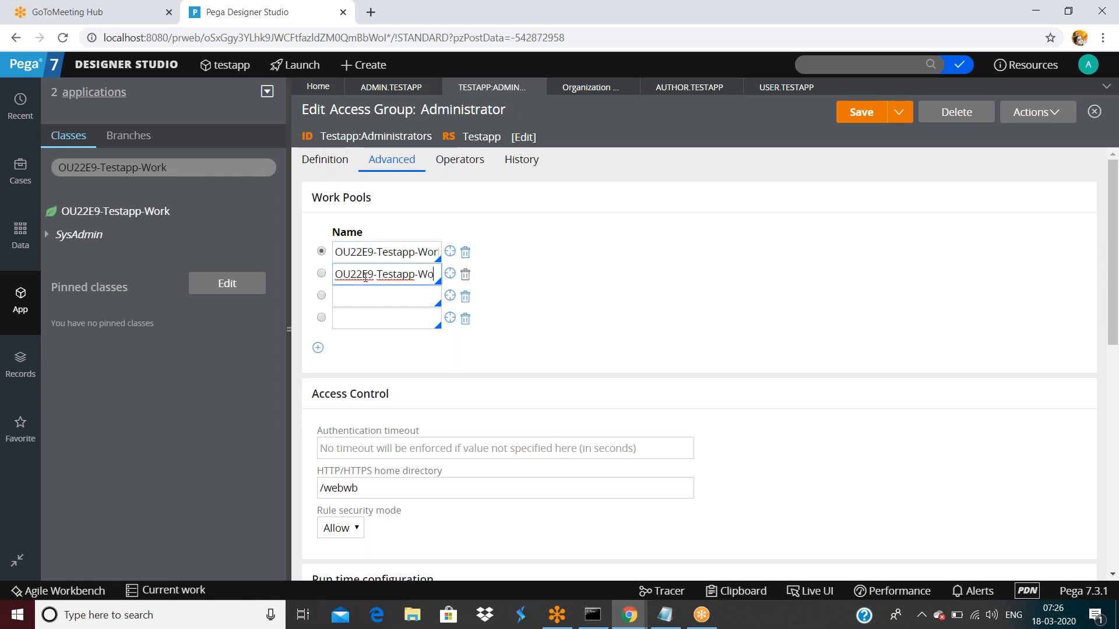
text(Data)
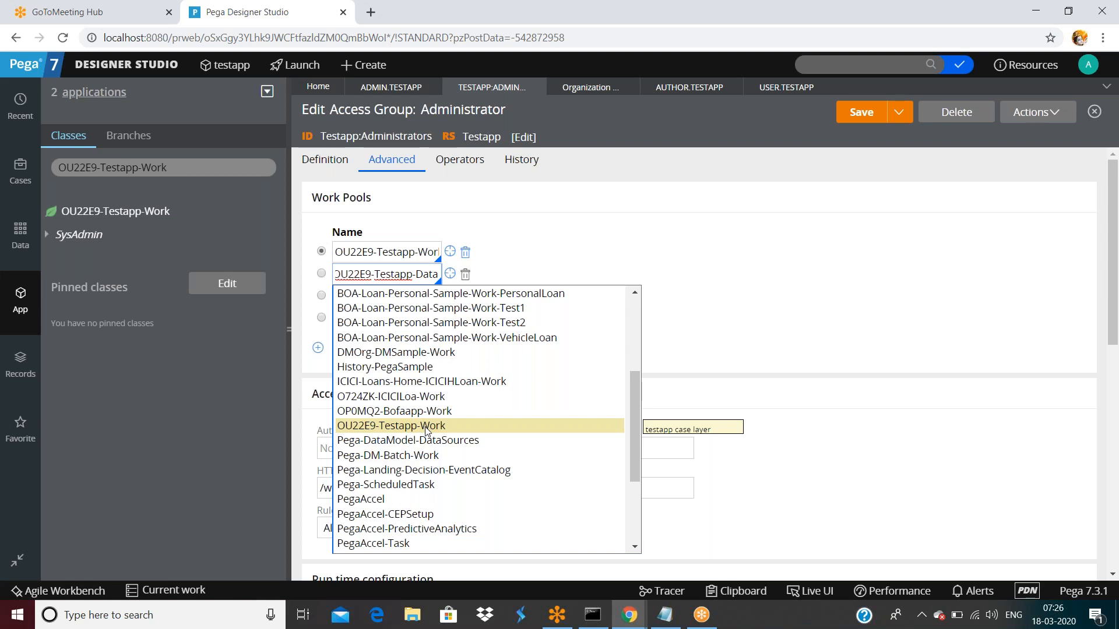
- Trim the second work pool name back to OU22E9 and open that class in a new tab
scroll(425, 431, down, 3)
scroll(425, 432, up, 6)
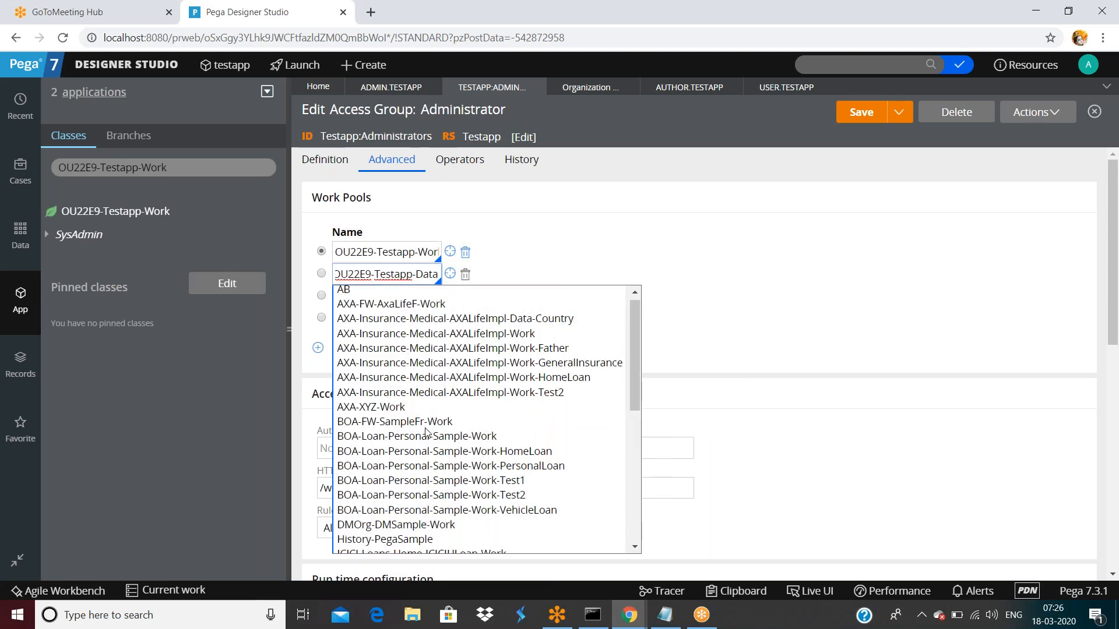
scroll(425, 431, up, 1)
scroll(425, 431, down, 3)
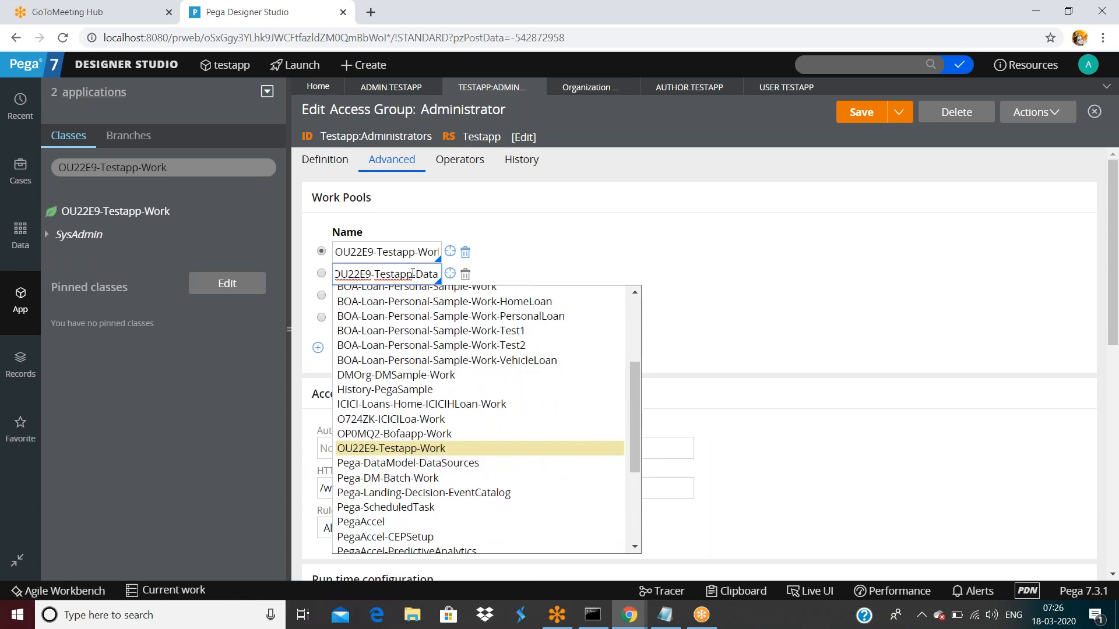
key(BackSpace)
key(BackSpace)
key(BackSpace)
key(BackSpace)
key(BackSpace)
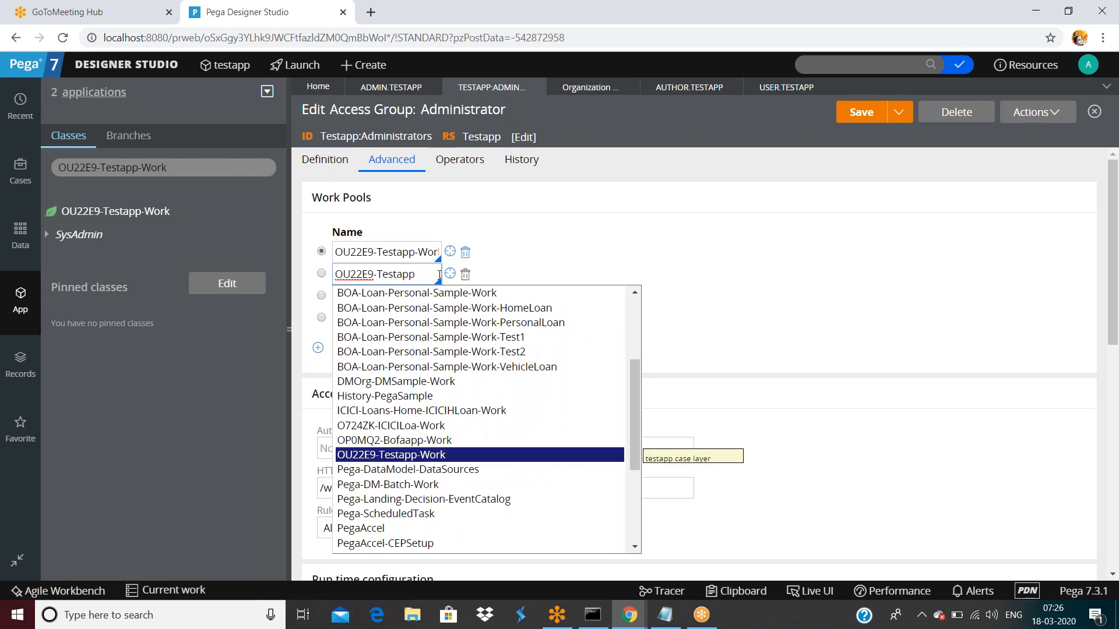
key(Down)
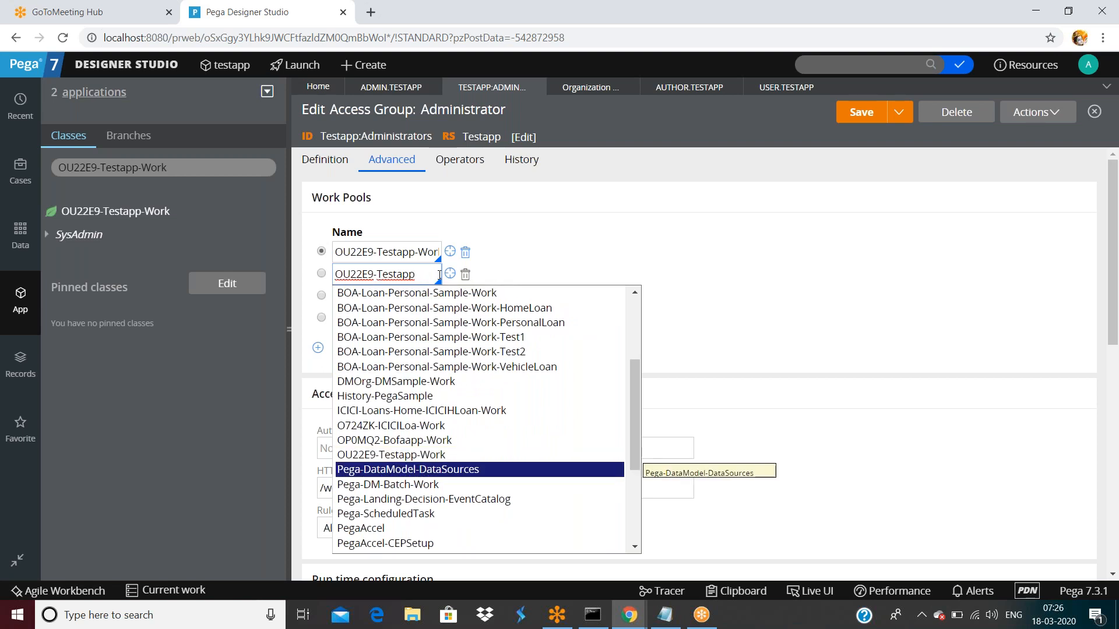
key(BackSpace)
key(BackSpace)
key(BackSpace)
key(BackSpace)
key(BackSpace)
key(BackSpace)
key(BackSpace)
key(BackSpace)
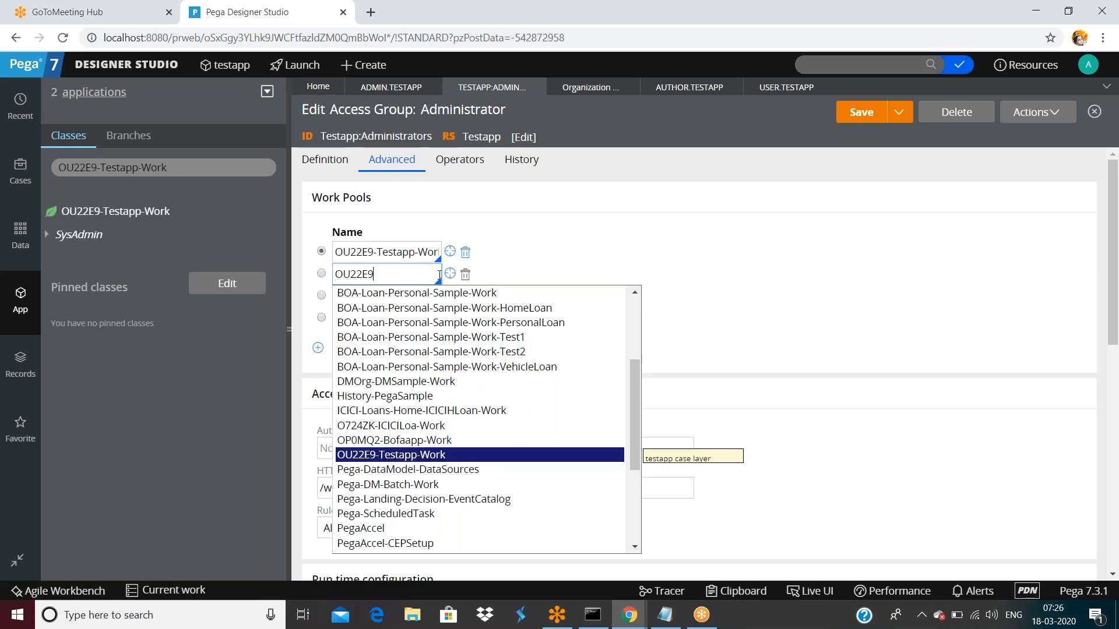
key(Down)
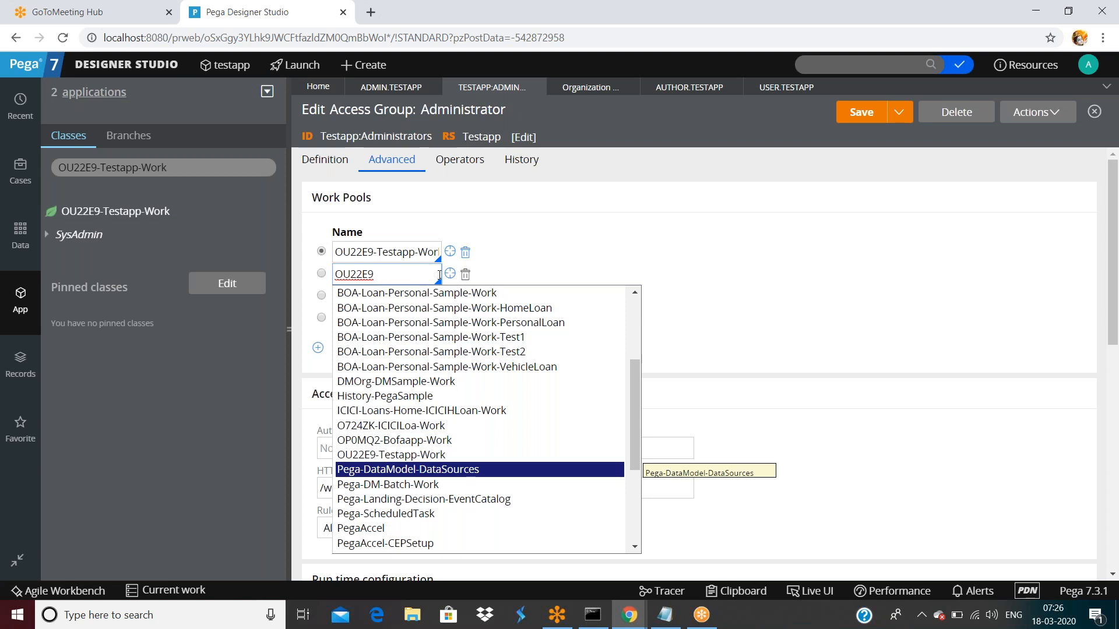
click(451, 275)
click(450, 274)
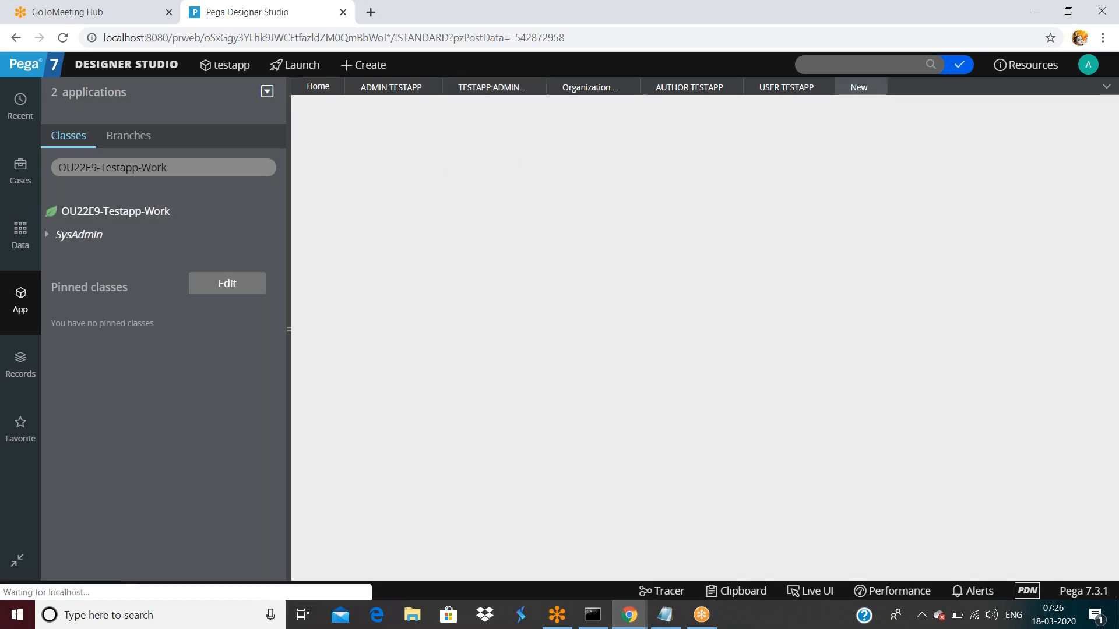
- Close the blank New tab, review OU22E9-Testapp-Work's inheritance, and select OU22E9 in the second work pool
click(877, 87)
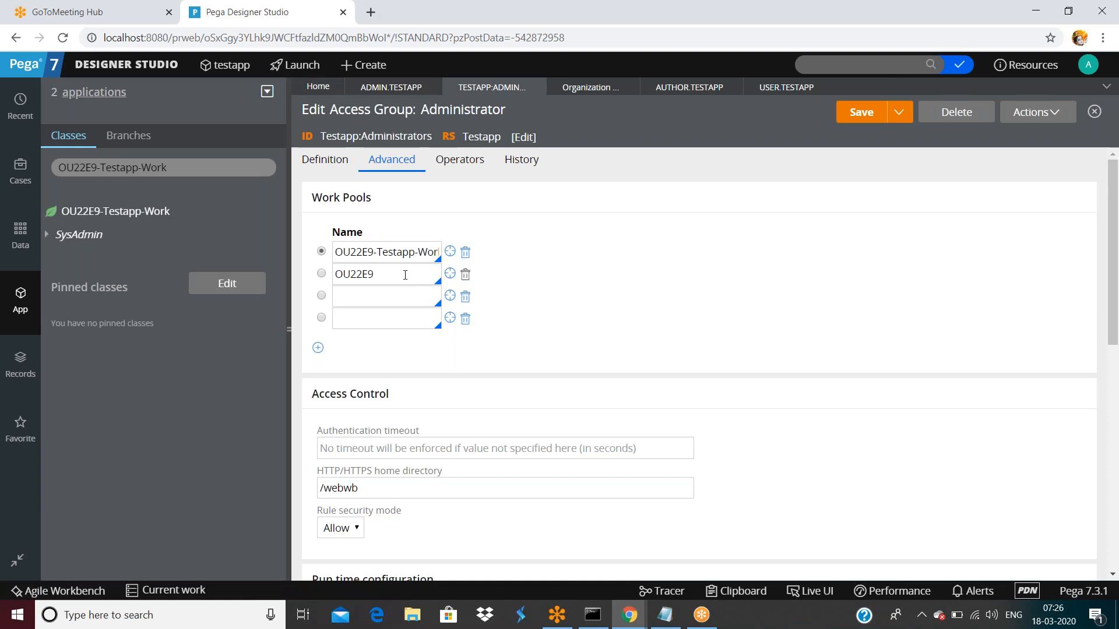
right_click(102, 217)
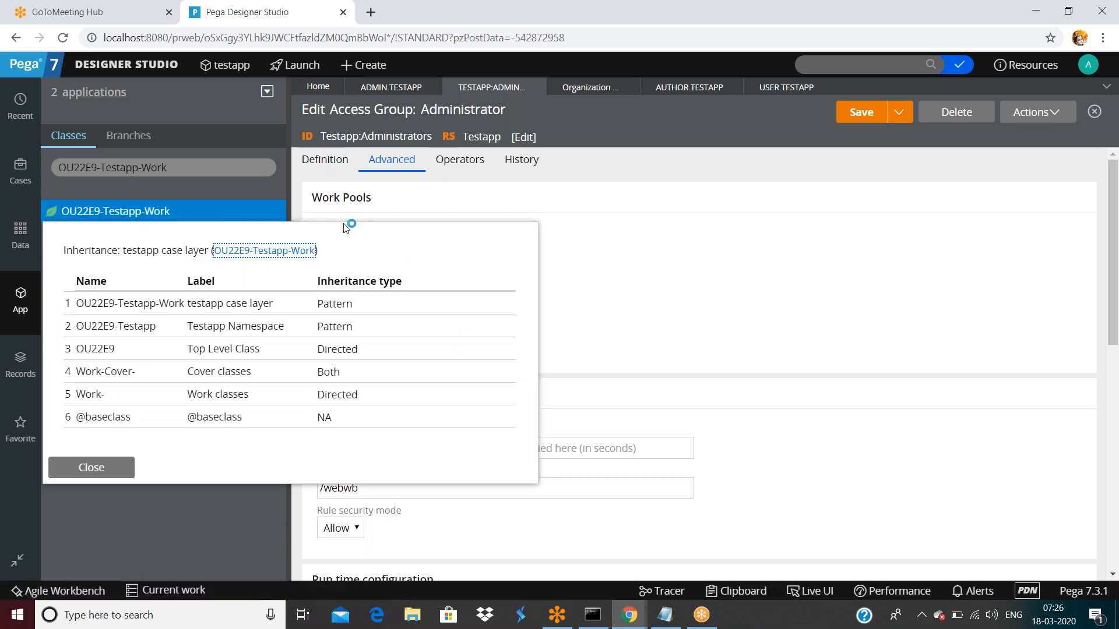
click(502, 195)
triple_click(395, 252)
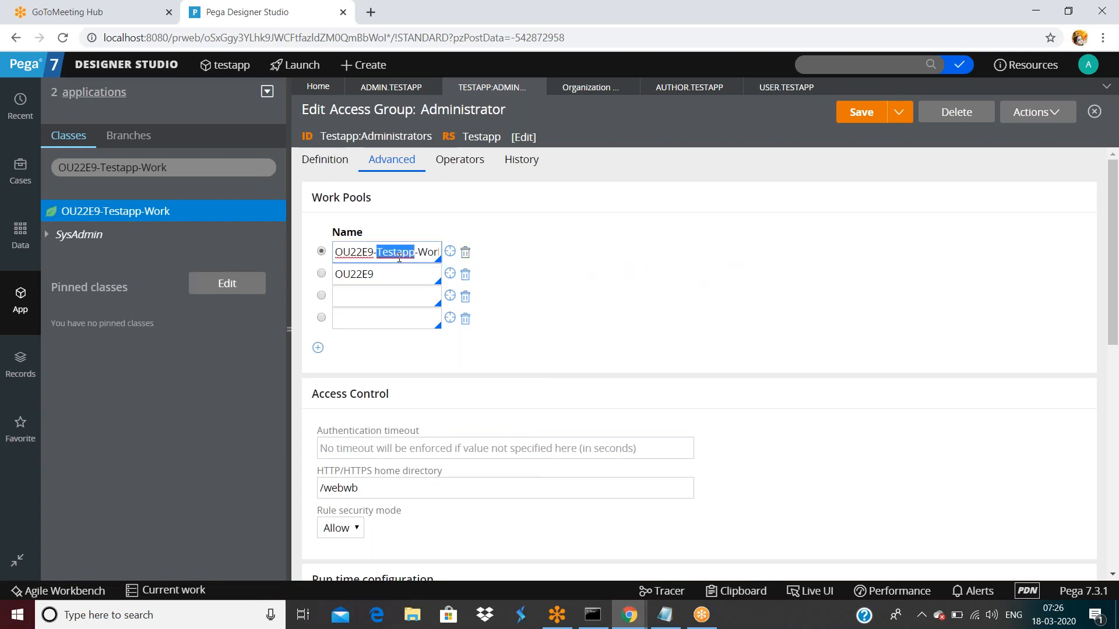
click(384, 274)
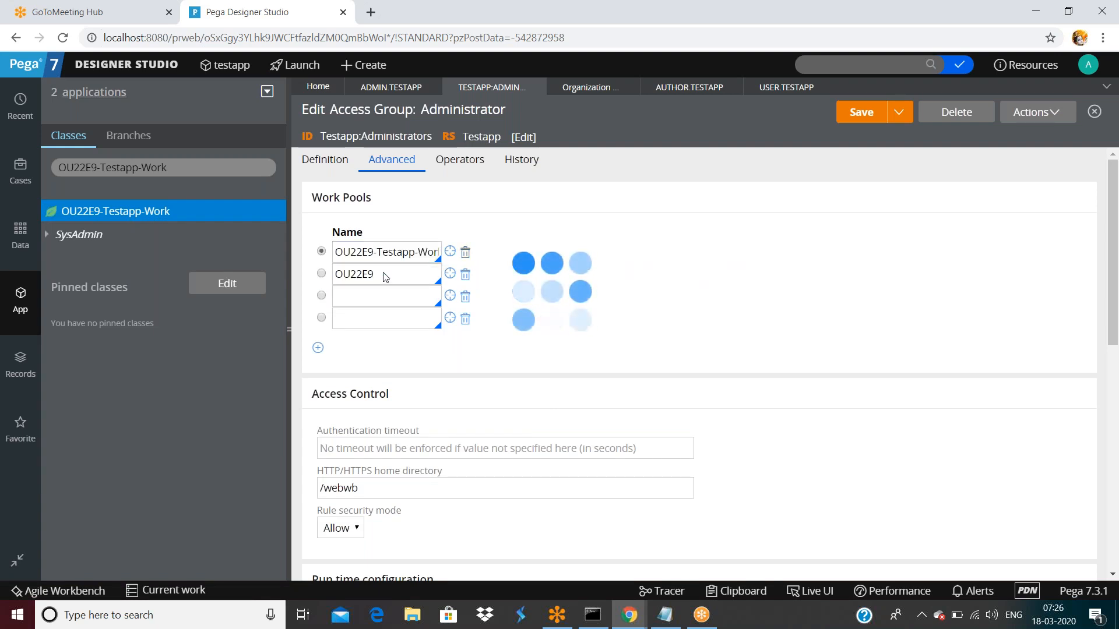
double_click(384, 273)
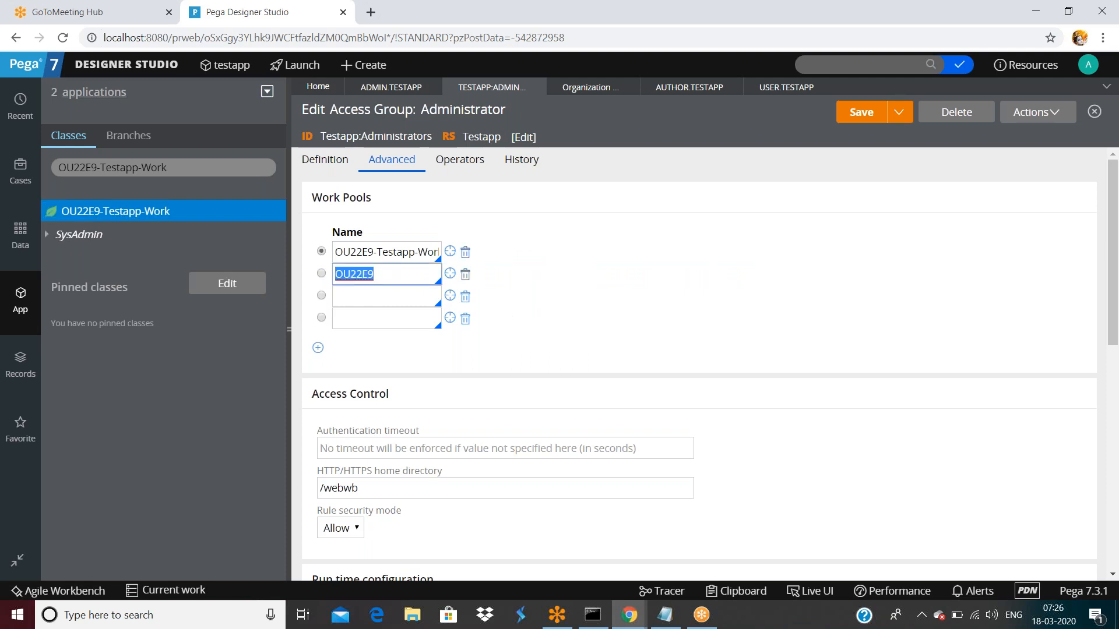
- Replace OU22E9 with AXA-Insurance-Medical-AXALifeImpl-Work in the second work pool and save the access group
key(BackSpace)
click(378, 279)
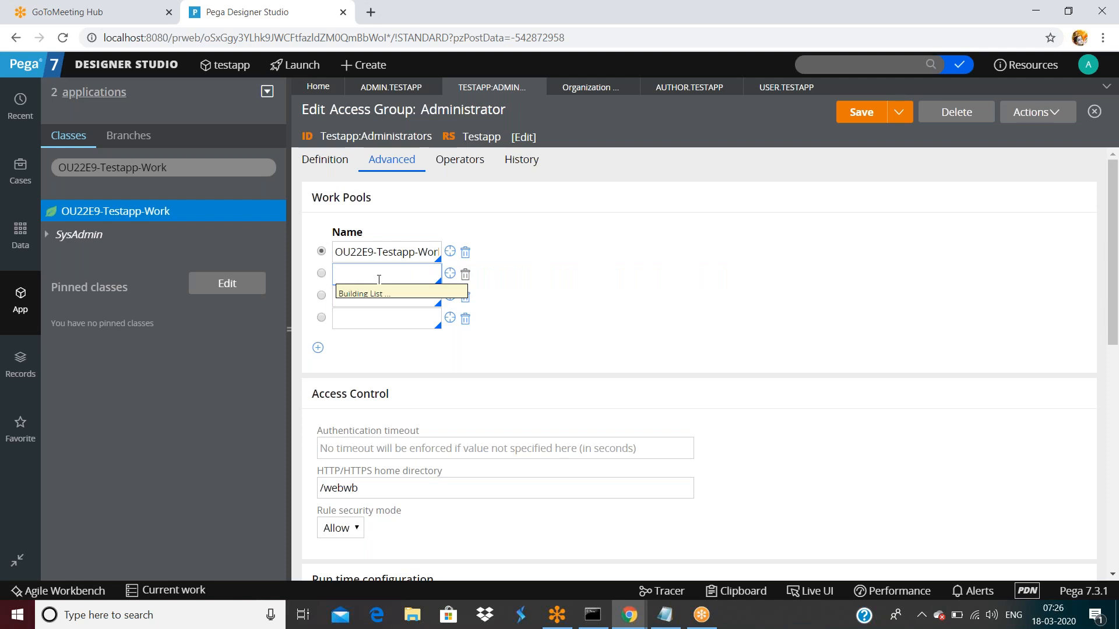
scroll(534, 421, down, 2)
scroll(536, 423, down, 3)
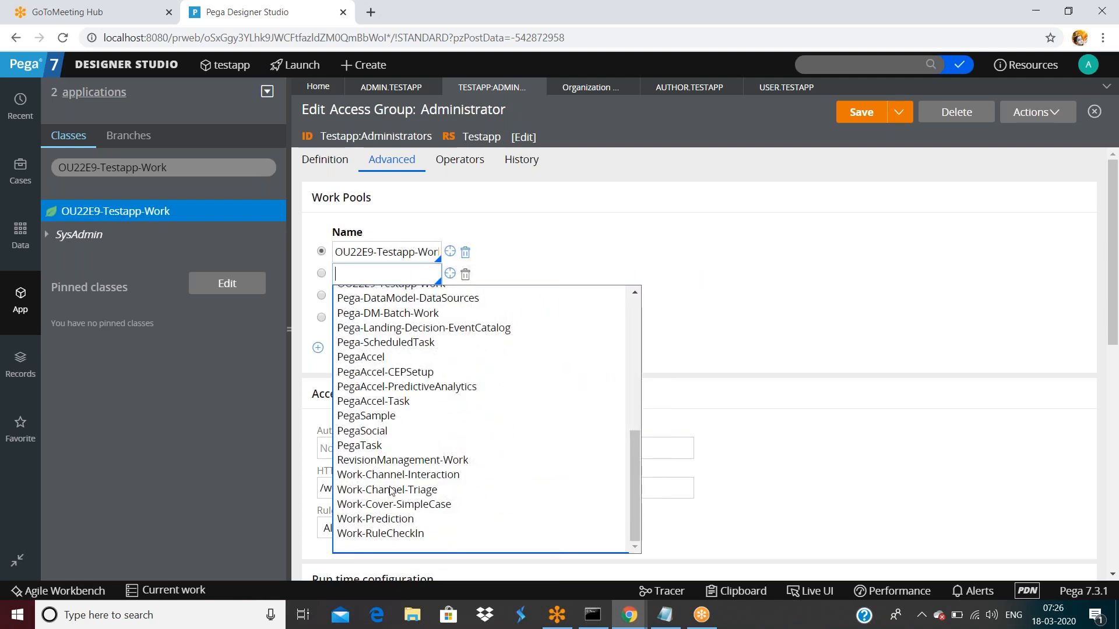
scroll(391, 492, up, 5)
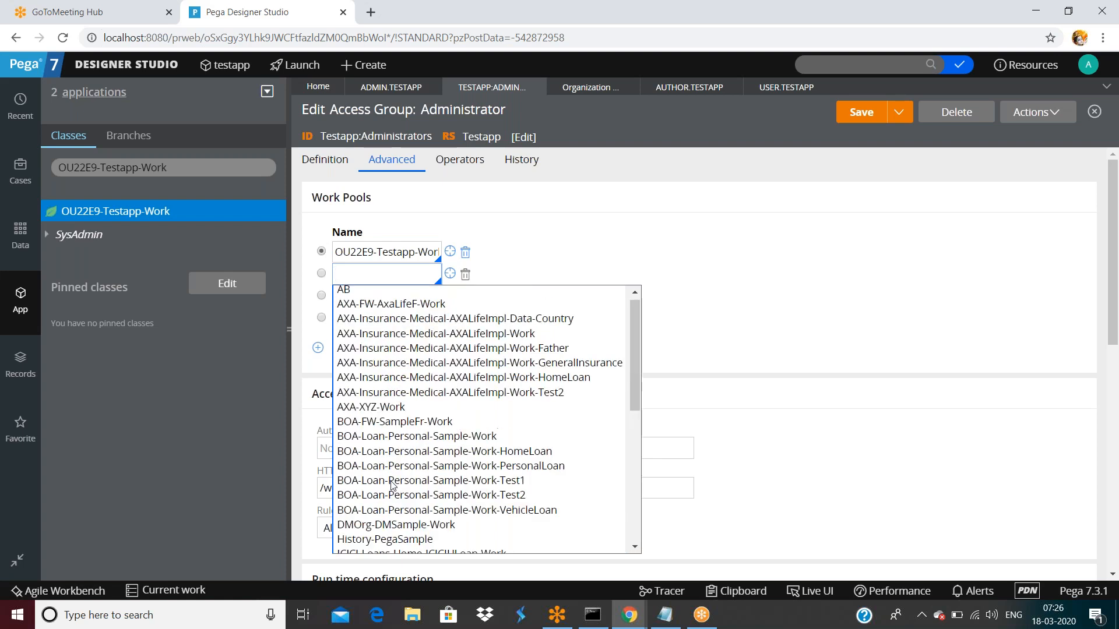
click(432, 340)
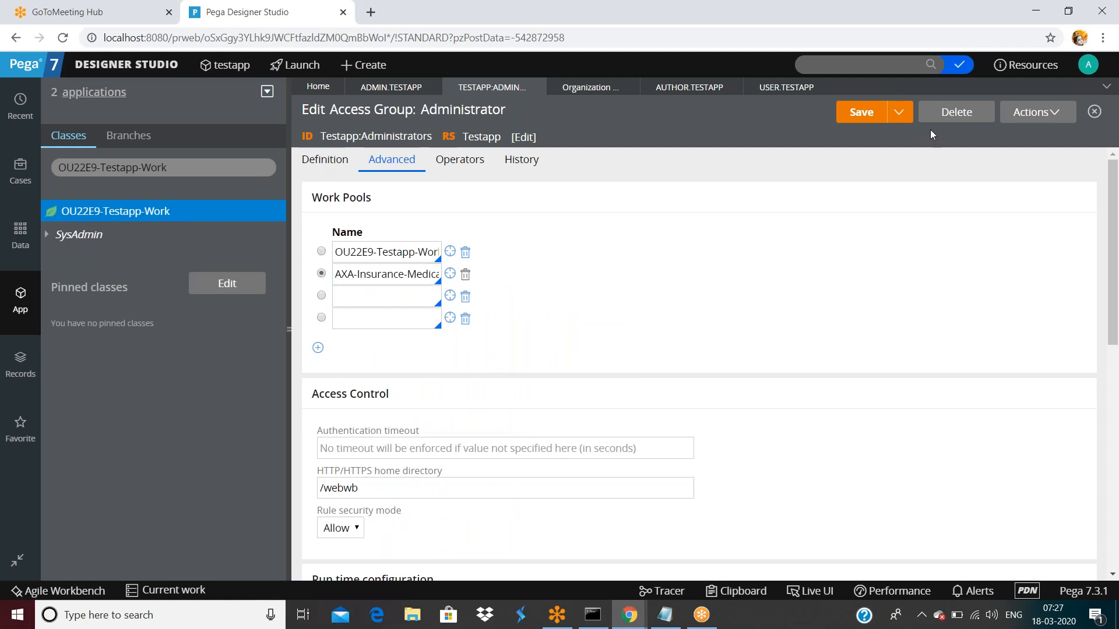
click(861, 115)
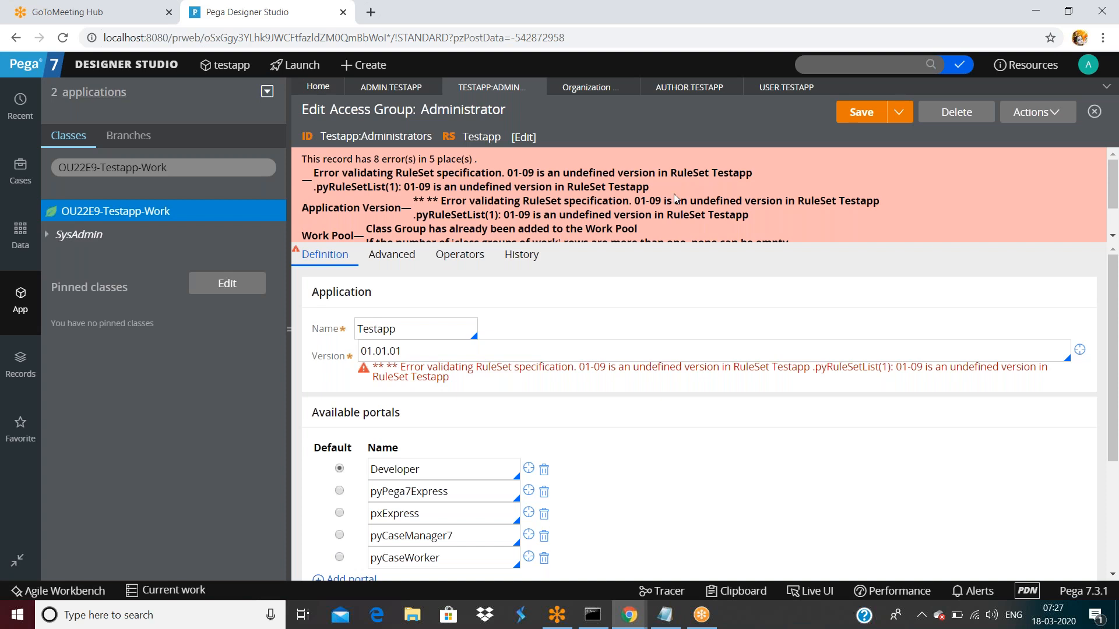
- Open the AXA class group definition from the work pool settings, then close its tab
scroll(496, 195, down, 2)
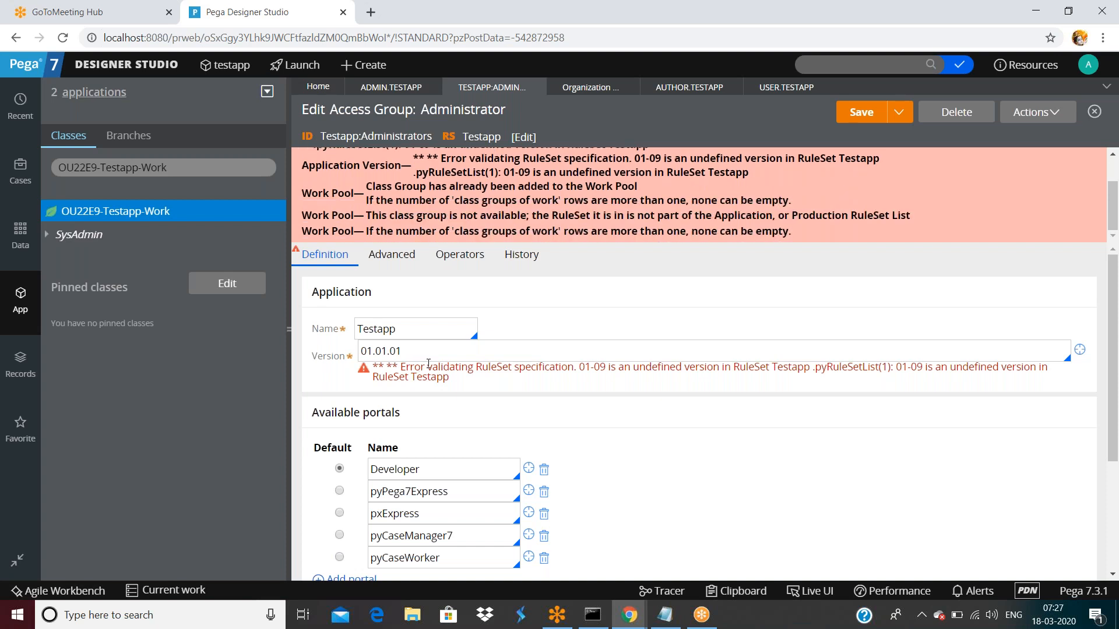
scroll(614, 432, down, 3)
scroll(661, 458, up, 5)
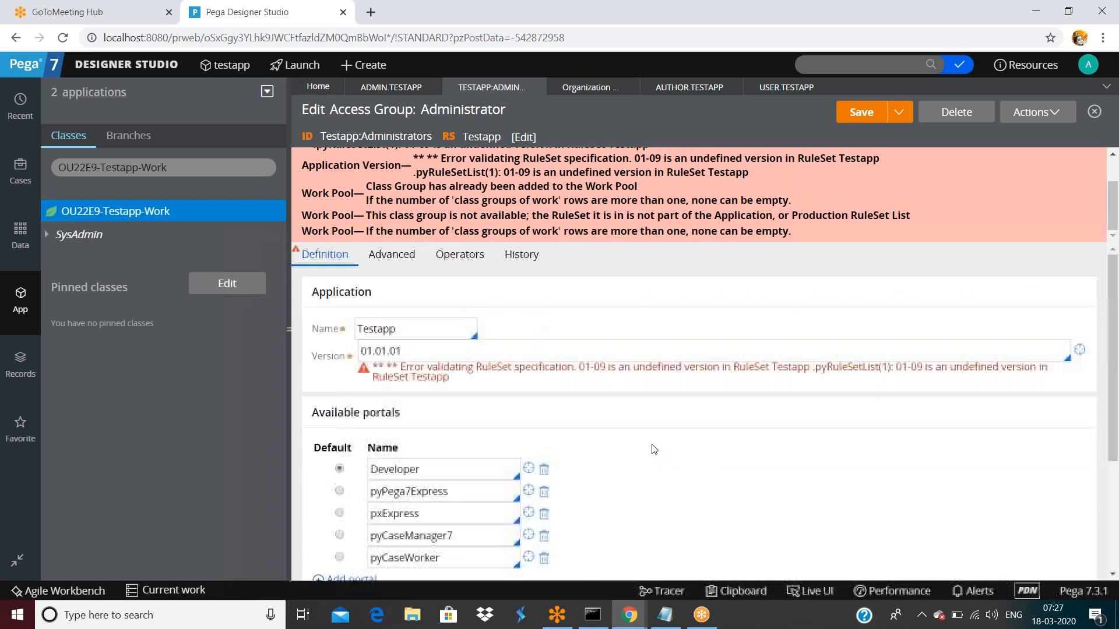
click(400, 262)
click(453, 369)
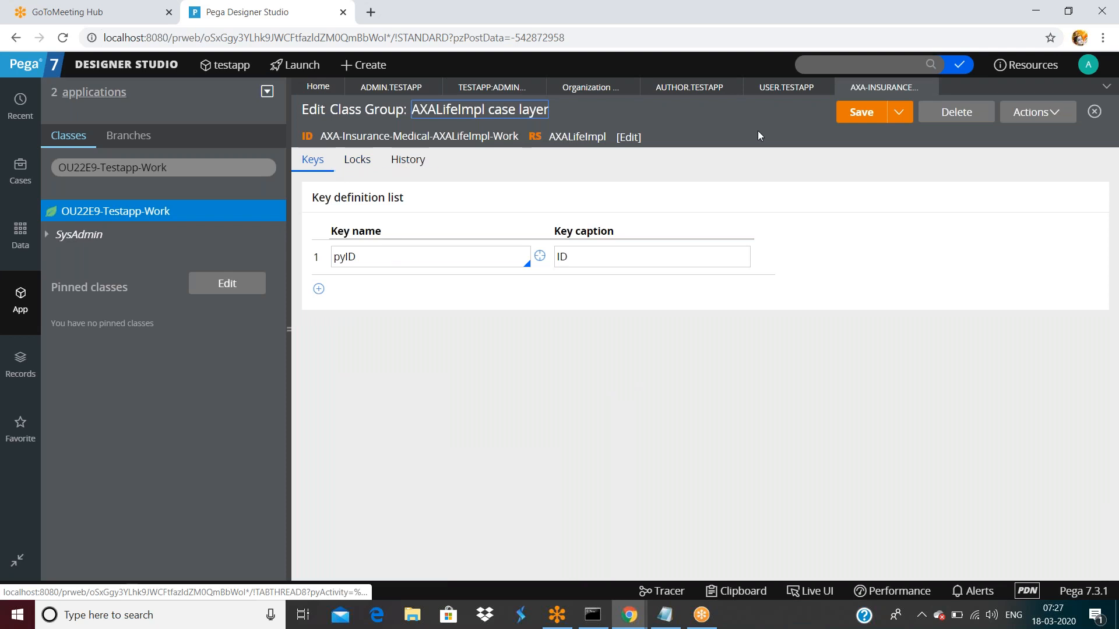
click(931, 89)
click(930, 88)
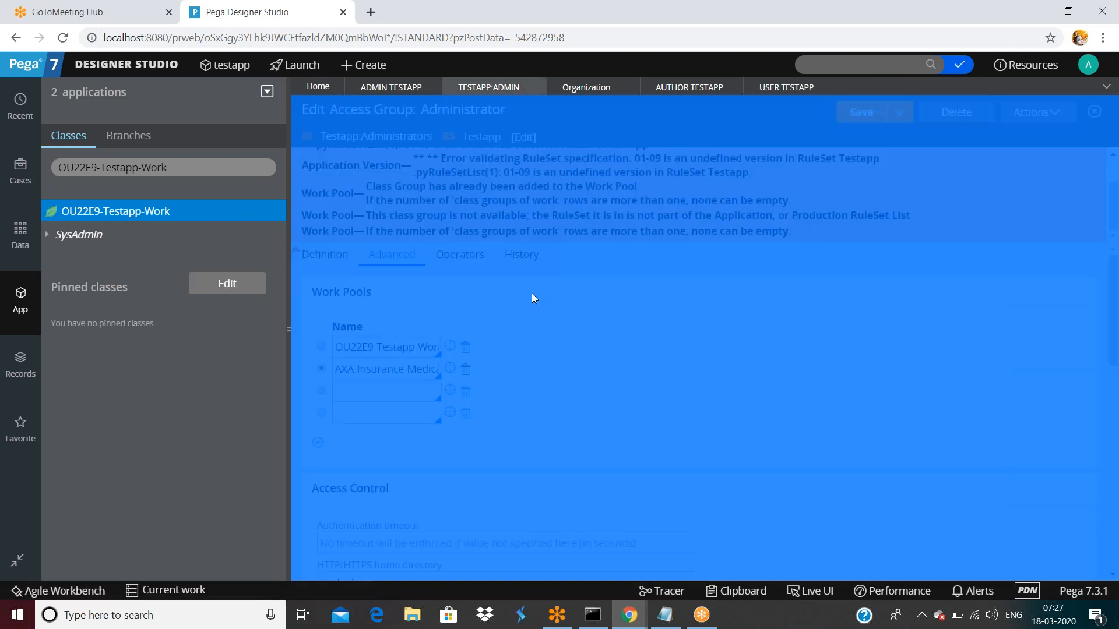
- Check the end of the AXA work pool name and delete the empty third and fourth work pool rows
click(374, 371)
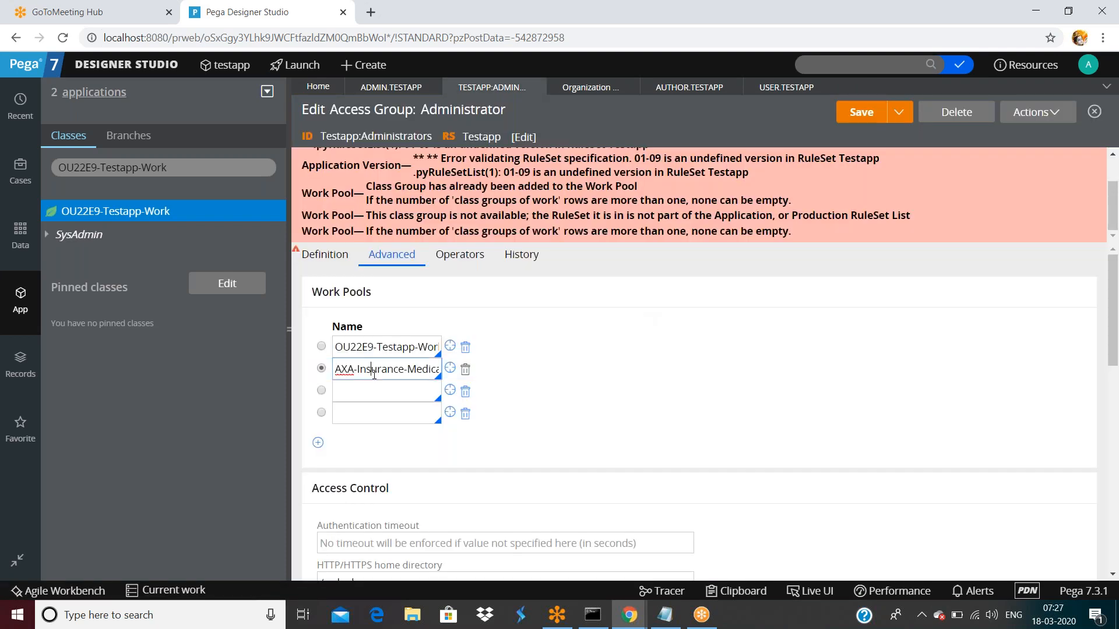
key(Right)
key(Right)
key(Right)
key(Right)
key(Right)
key(Right)
key(Right)
key(Right)
key(Right)
key(Right)
key(Right)
key(Right)
key(Right)
key(Right)
key(Right)
key(Right)
key(Right)
key(Right)
key(Right)
key(Right)
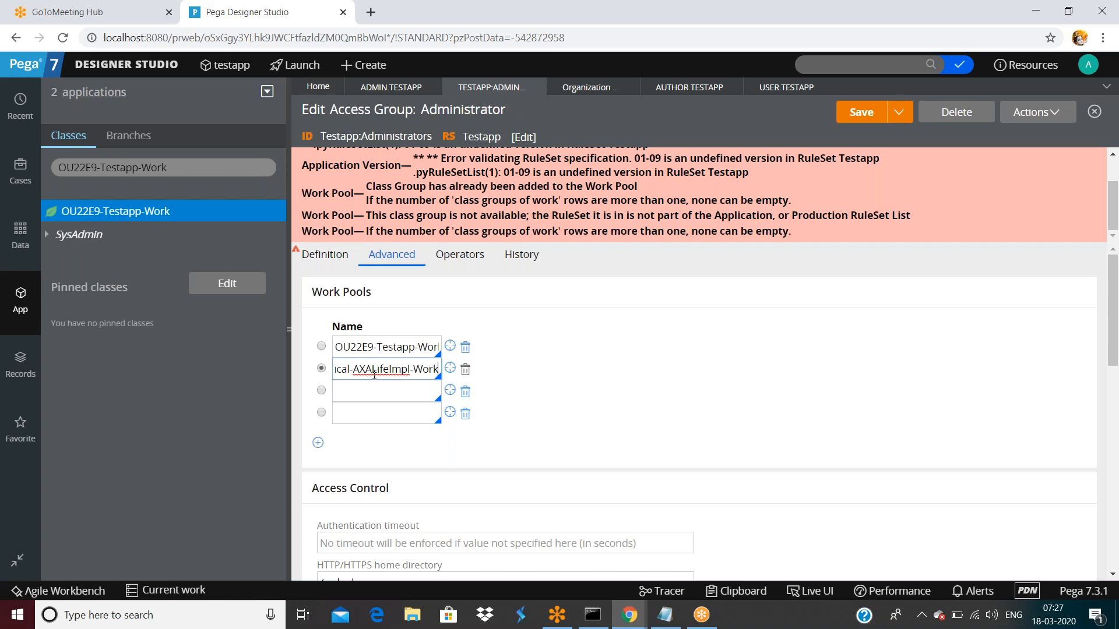
scroll(472, 198, up, 1)
scroll(472, 198, down, 1)
click(465, 413)
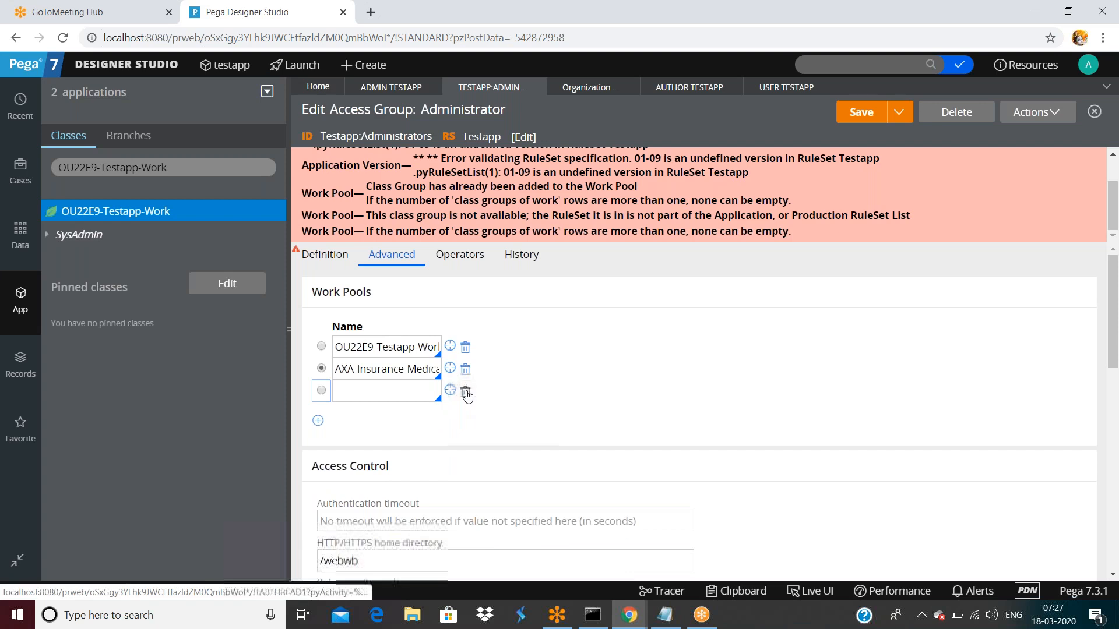
click(465, 391)
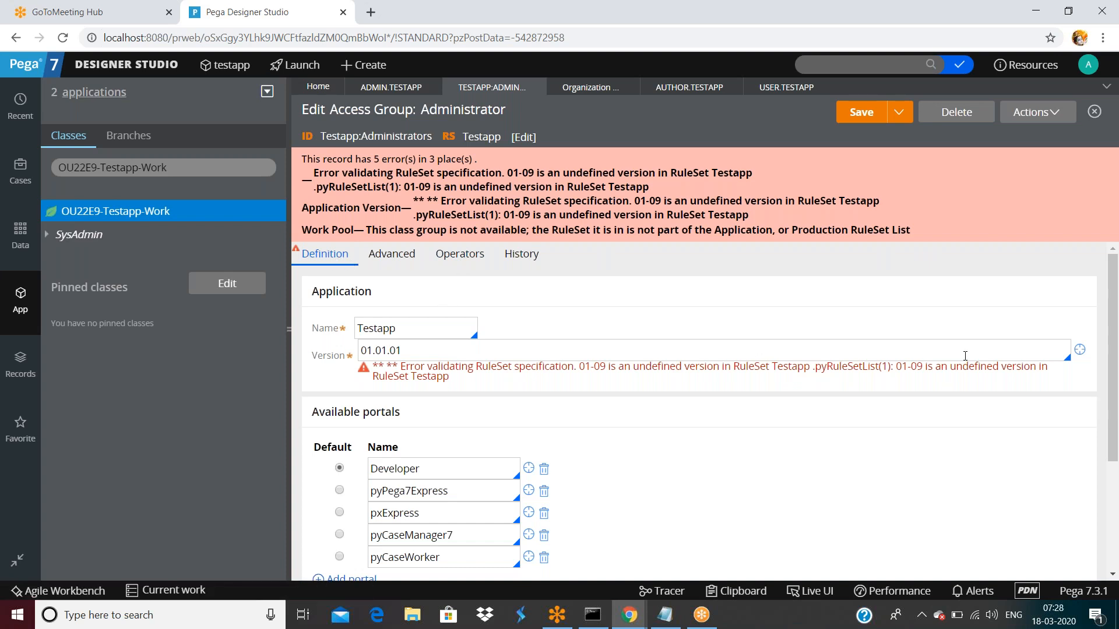
- Open the testapp 01.01.01 application, change its first ruleset from Testapp:01-09 to Testapp:01-01, and save
click(1079, 350)
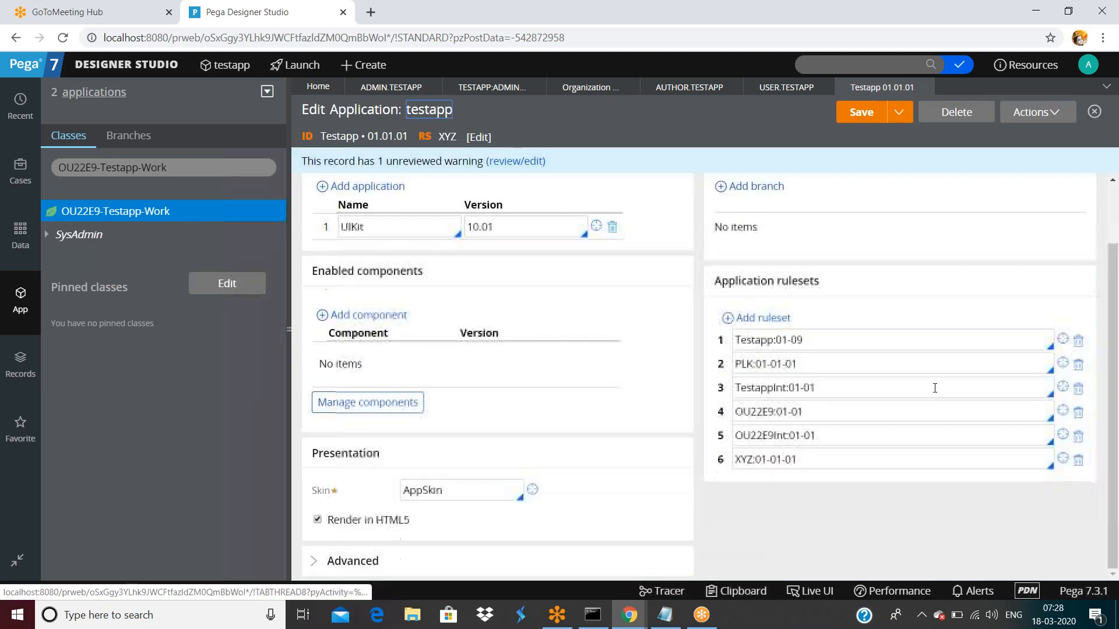
click(817, 339)
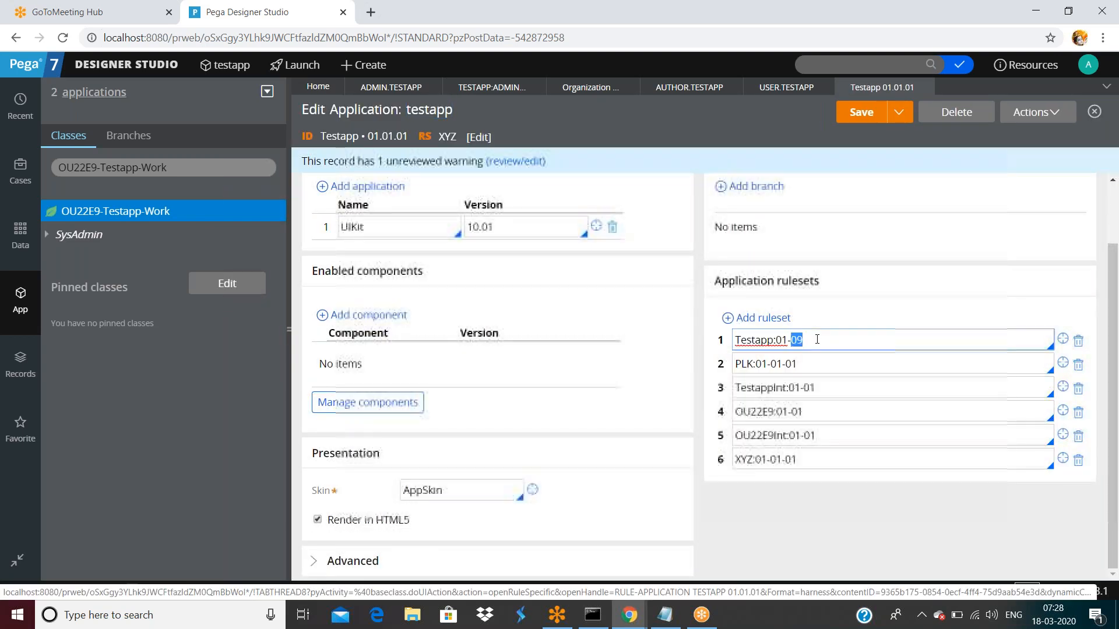
key(BackSpace)
text(1)
click(871, 119)
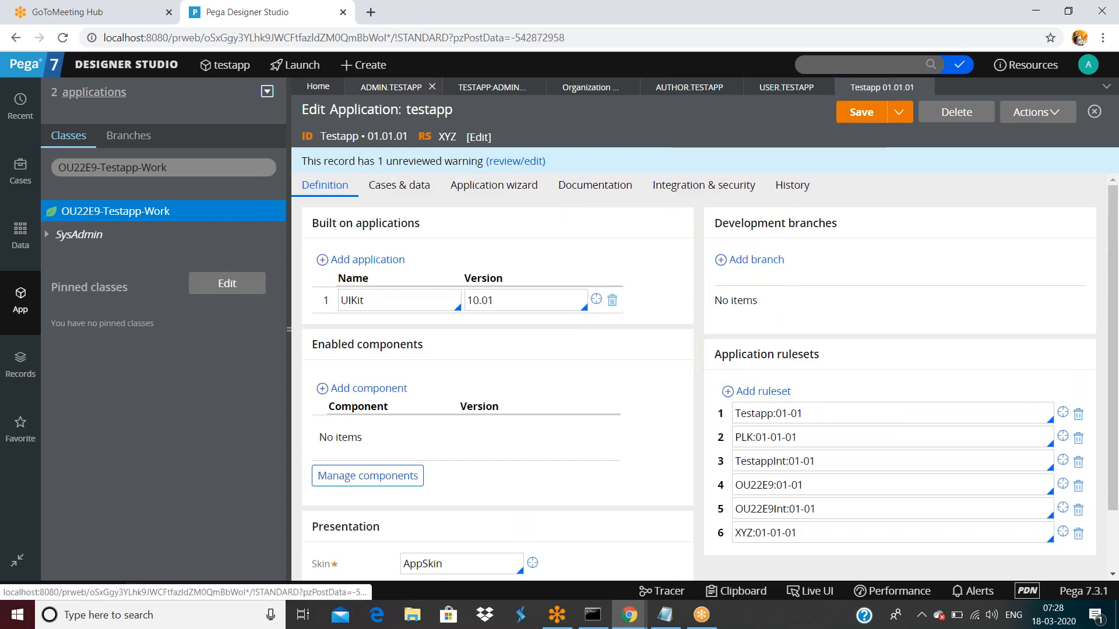
- Re-save the Administrator access group and read the remaining work pool class-availability error
click(402, 87)
click(476, 88)
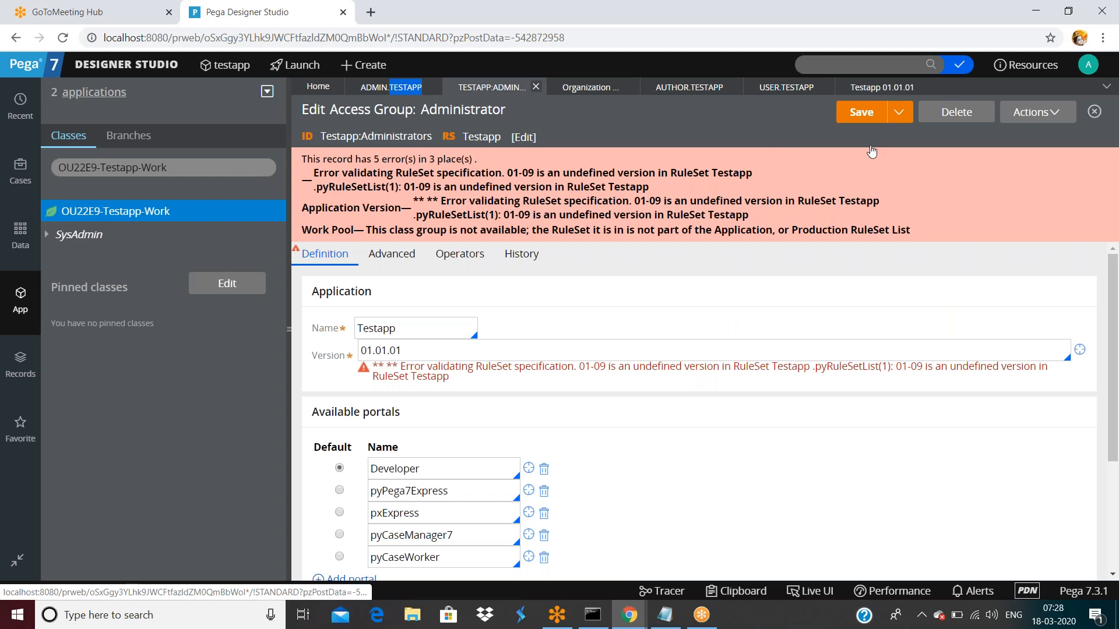
click(861, 112)
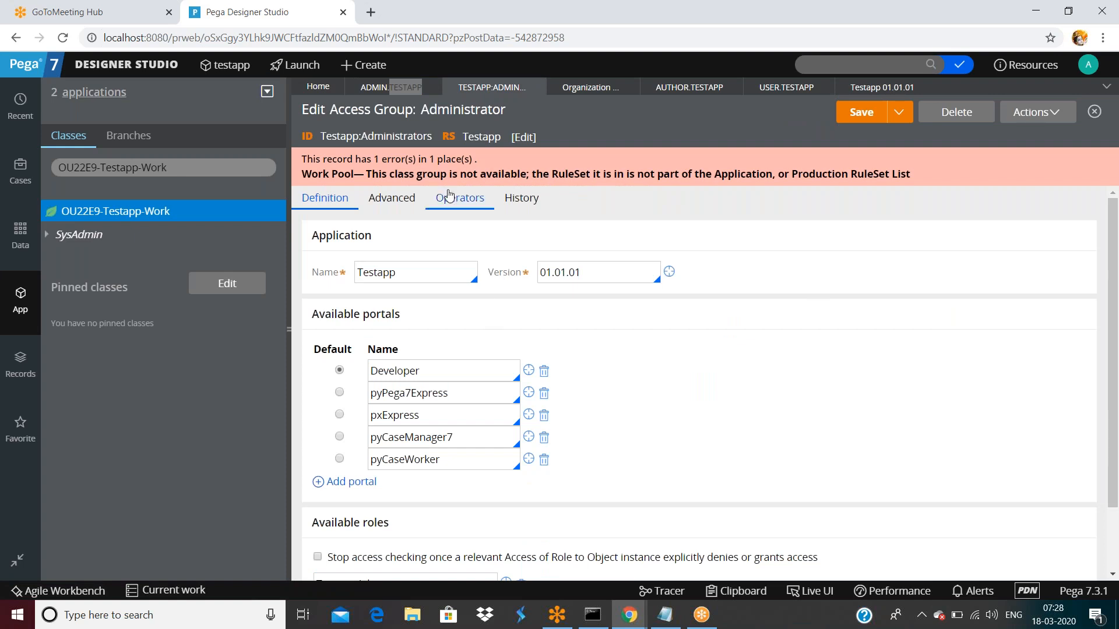
drag(412, 174, 503, 175)
click(555, 176)
drag(649, 178, 726, 178)
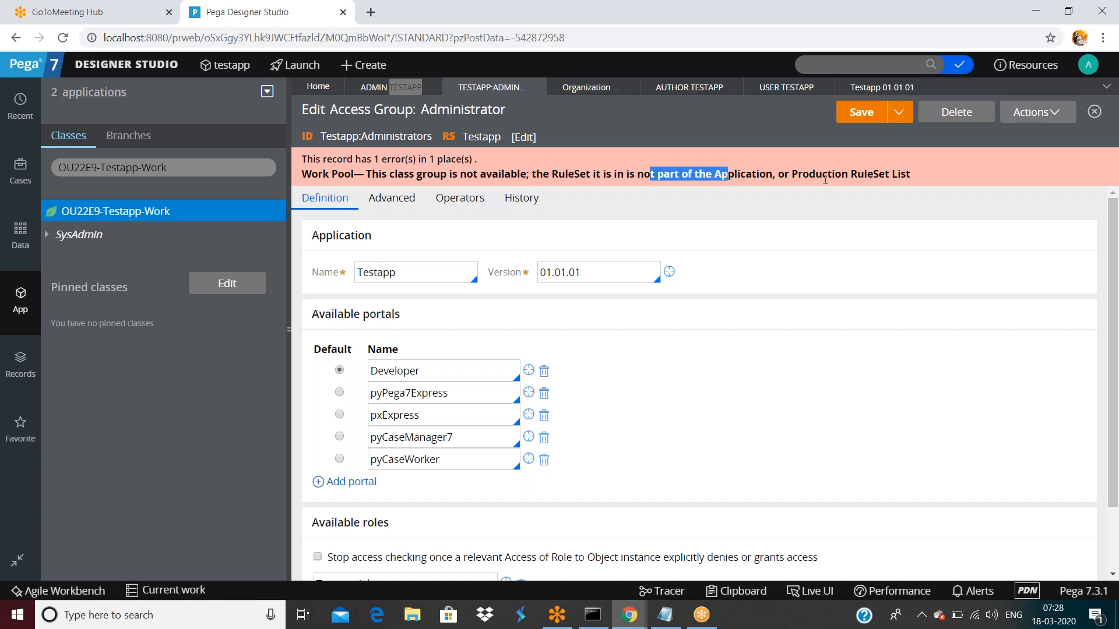
click(726, 179)
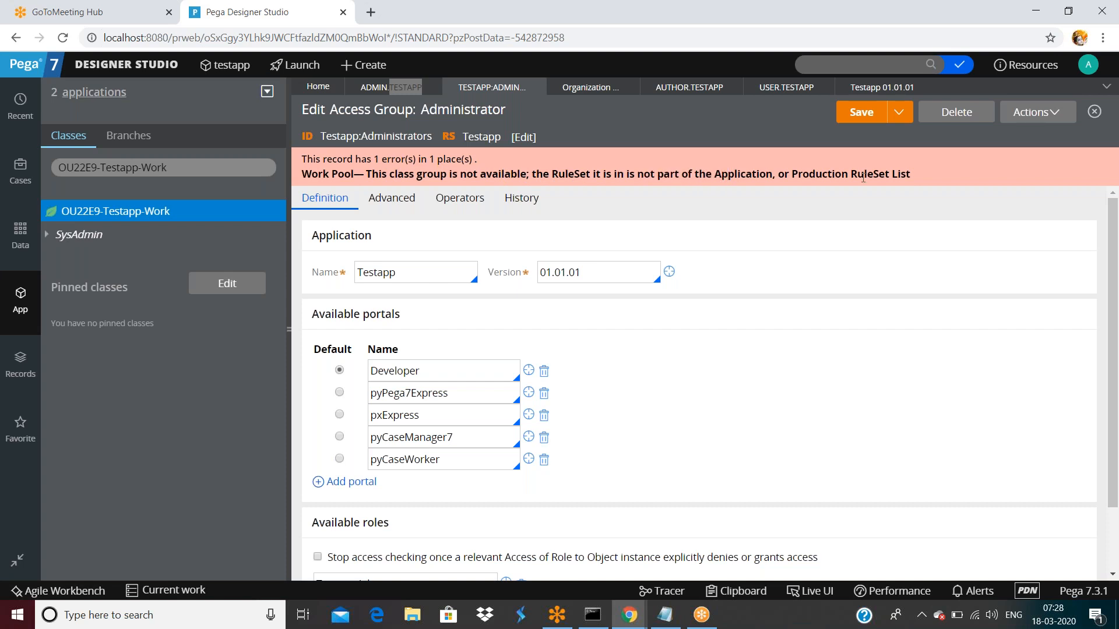
- In the work pool settings, select the AXA work pool's full class name to inspect it
click(390, 204)
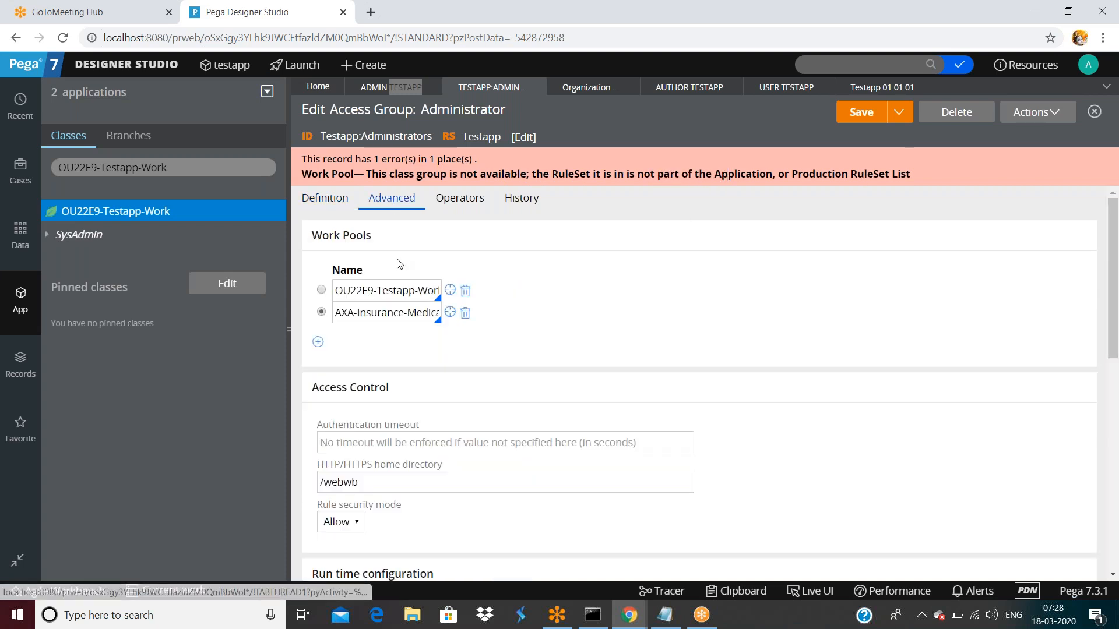
triple_click(367, 316)
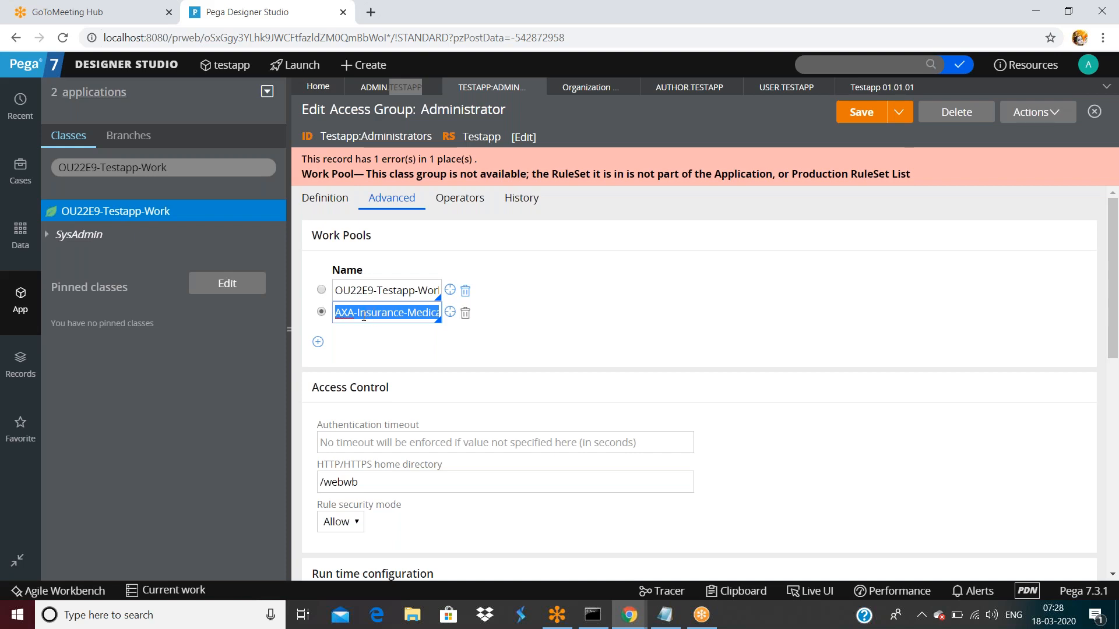
click(378, 312)
triple_click(378, 312)
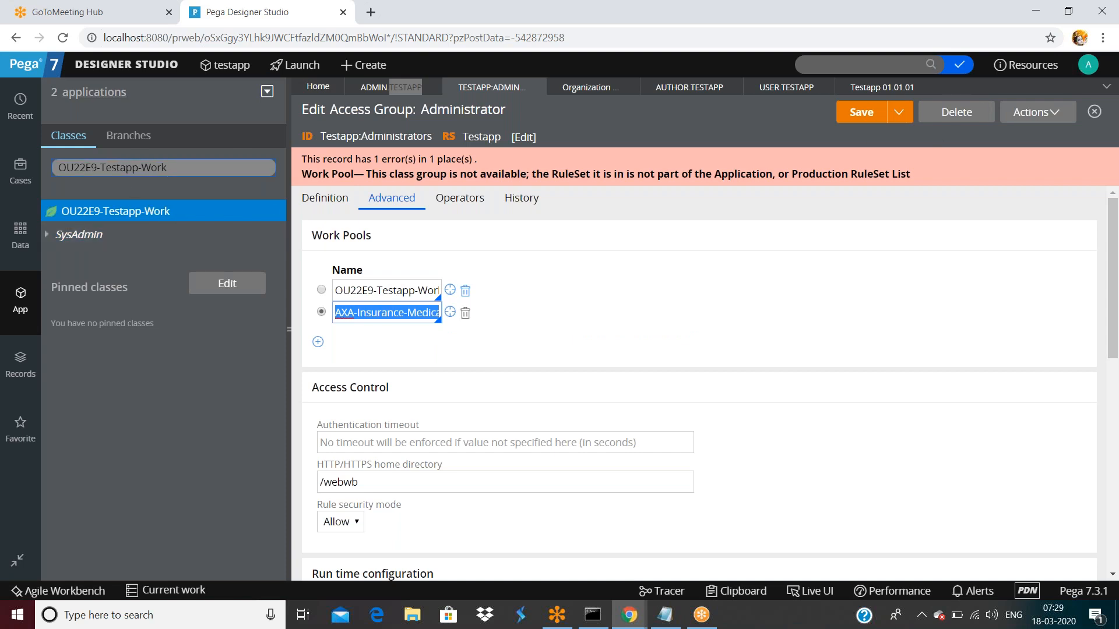
triple_click(175, 167)
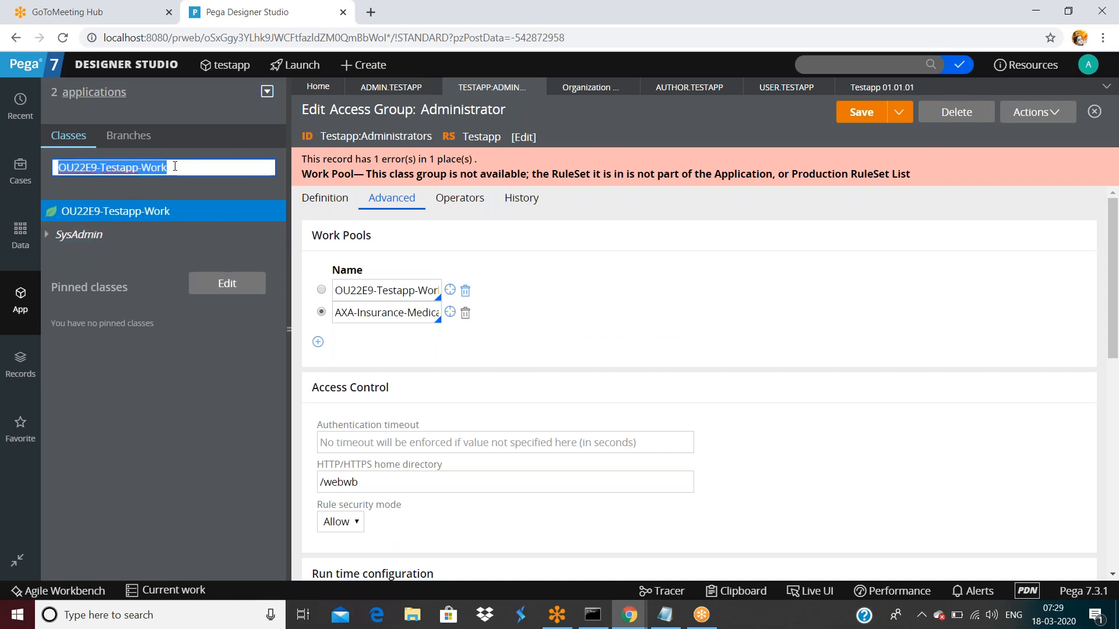
- Delete the second work pool row (AXALifeImpl-Work), leaving OU22E9-Testapp-Work as the only pool
double_click(154, 167)
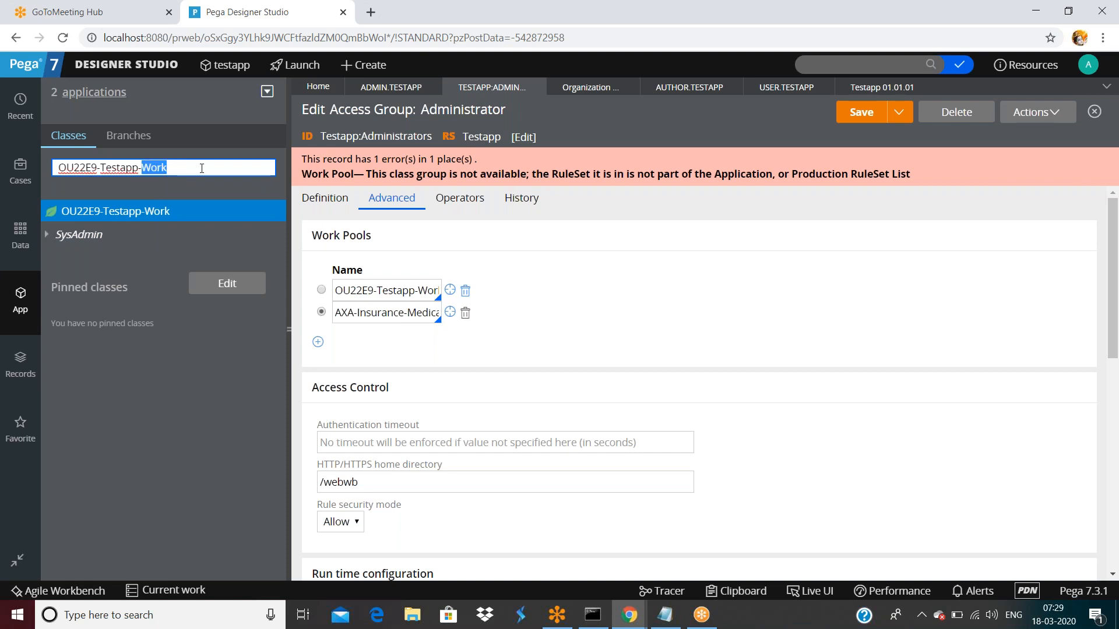
triple_click(202, 168)
double_click(178, 168)
double_click(356, 312)
key(Right)
key(Right)
key(Right)
key(Right)
key(Right)
key(Right)
key(Right)
key(Right)
key(Right)
key(Right)
text(AXALifeImpl-Work)
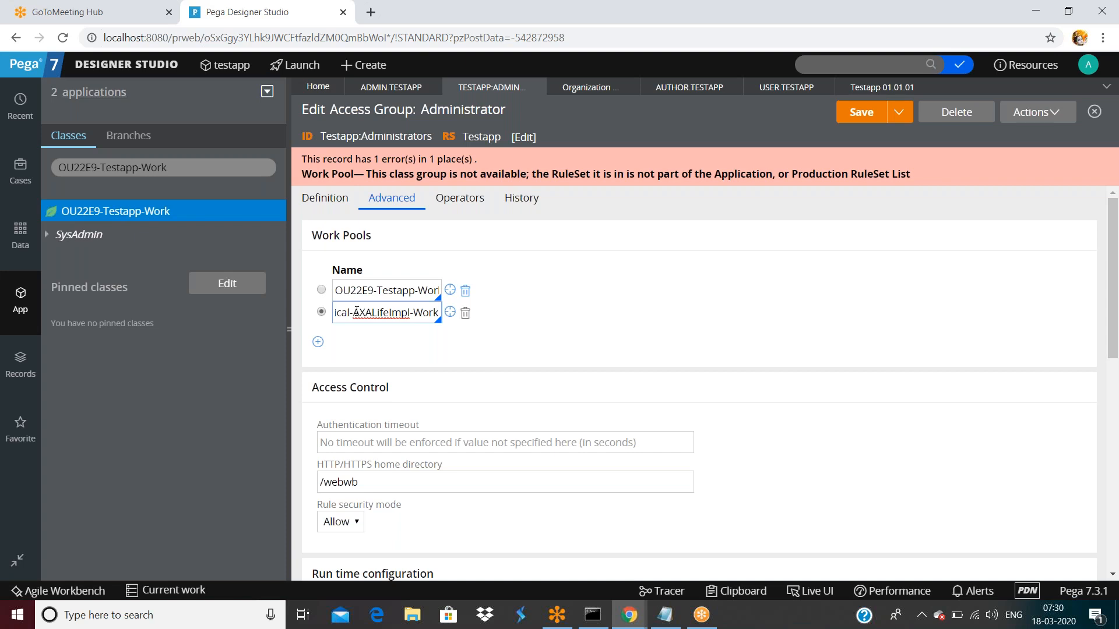
click(465, 313)
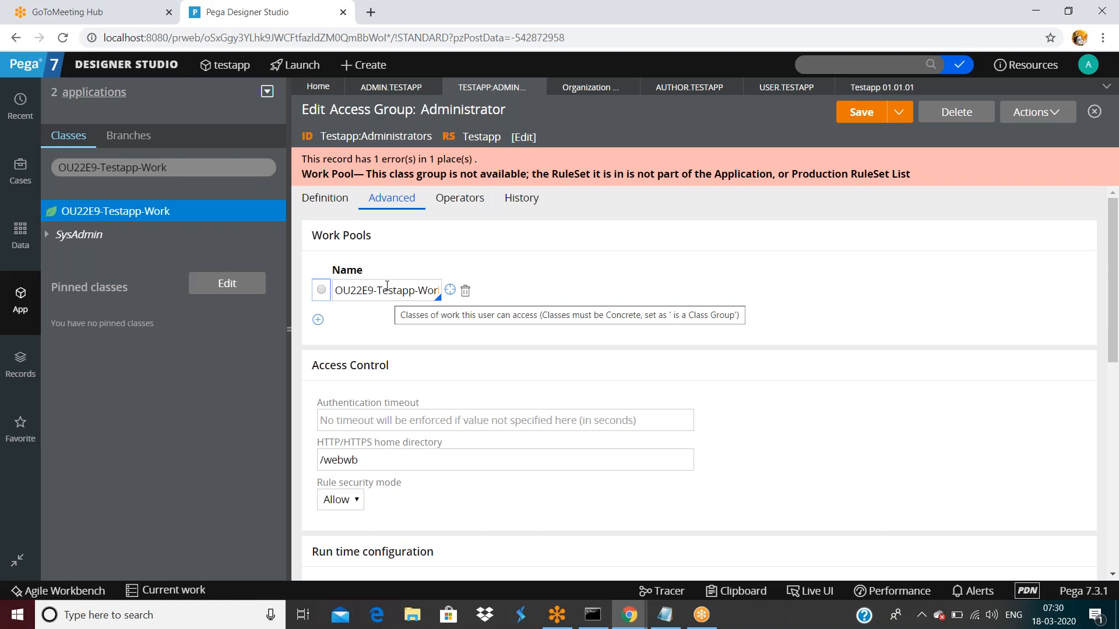
- Make OU22E9-Testapp-Work the default pool, add an empty row, and locate that class in App Explorer
click(322, 291)
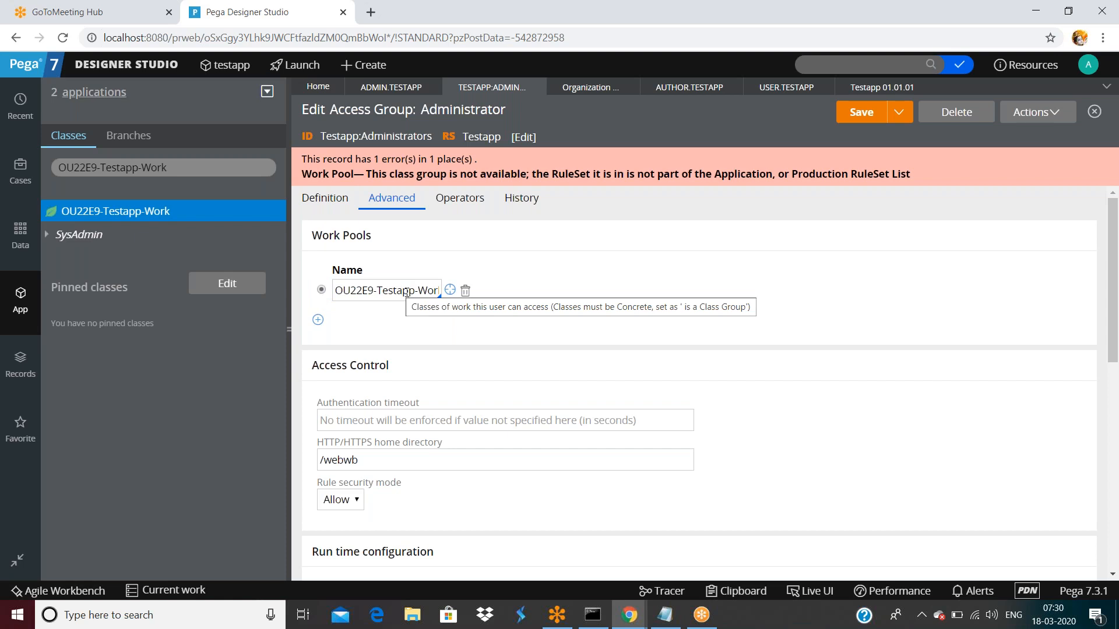
click(319, 320)
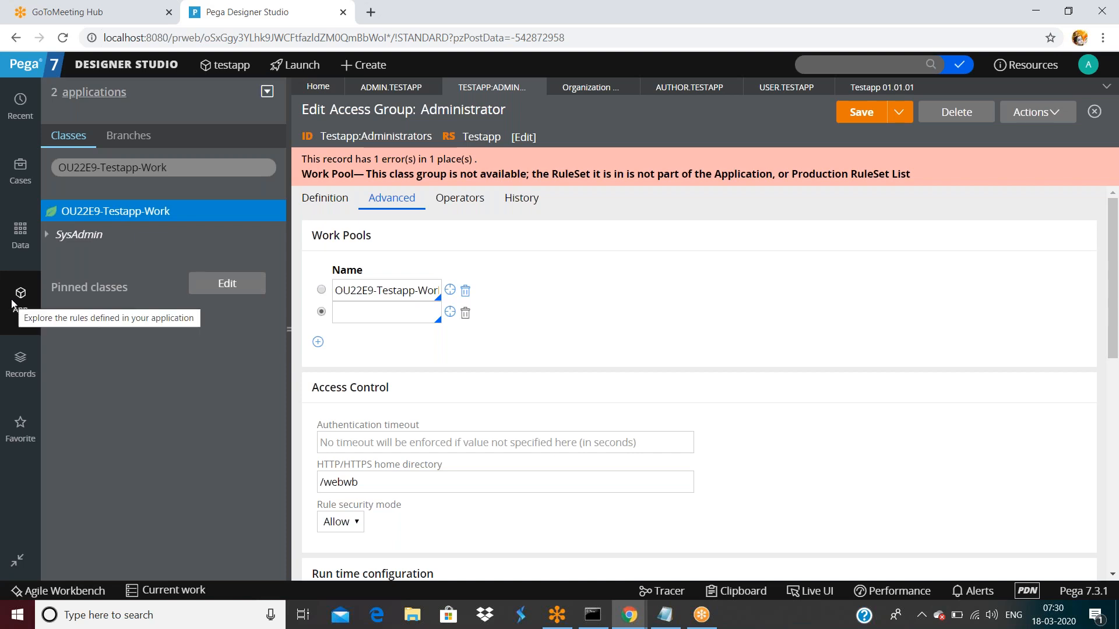
double_click(175, 168)
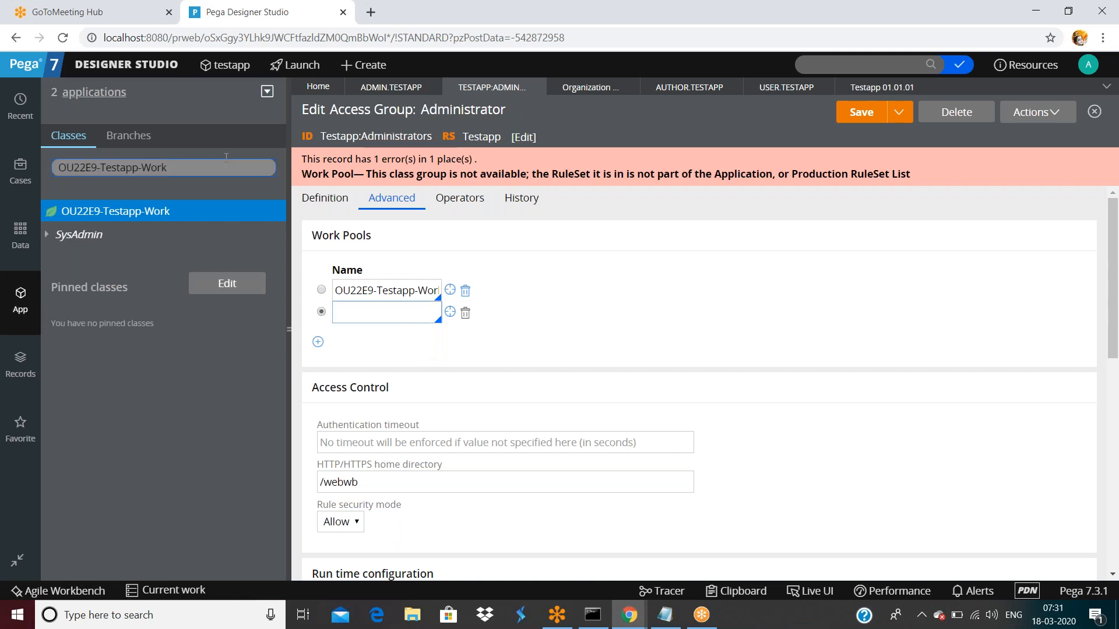
triple_click(186, 174)
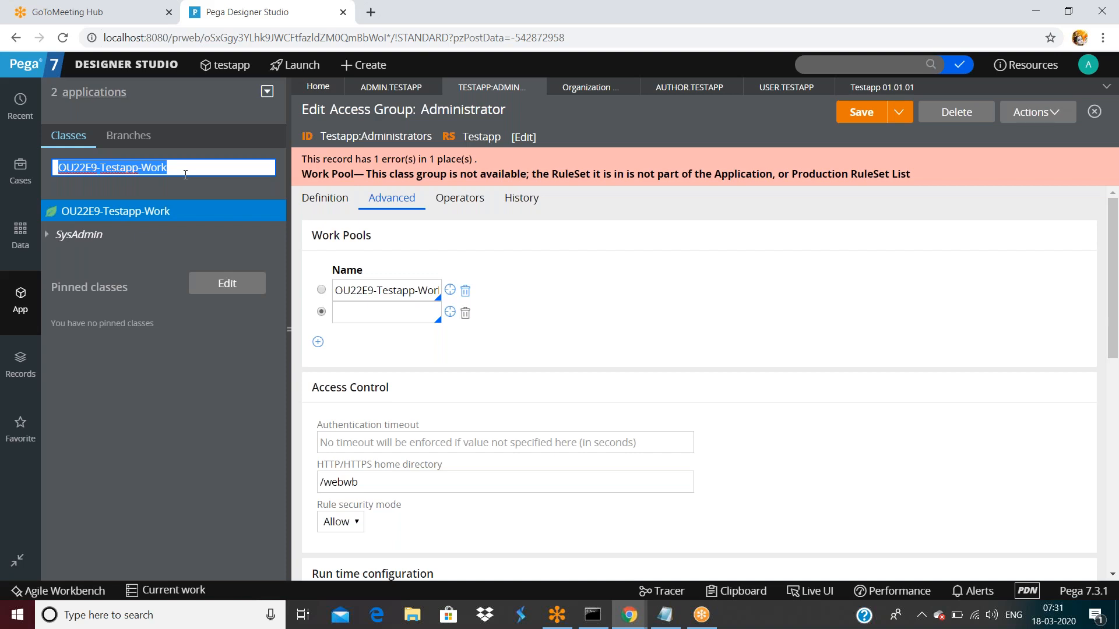
triple_click(172, 167)
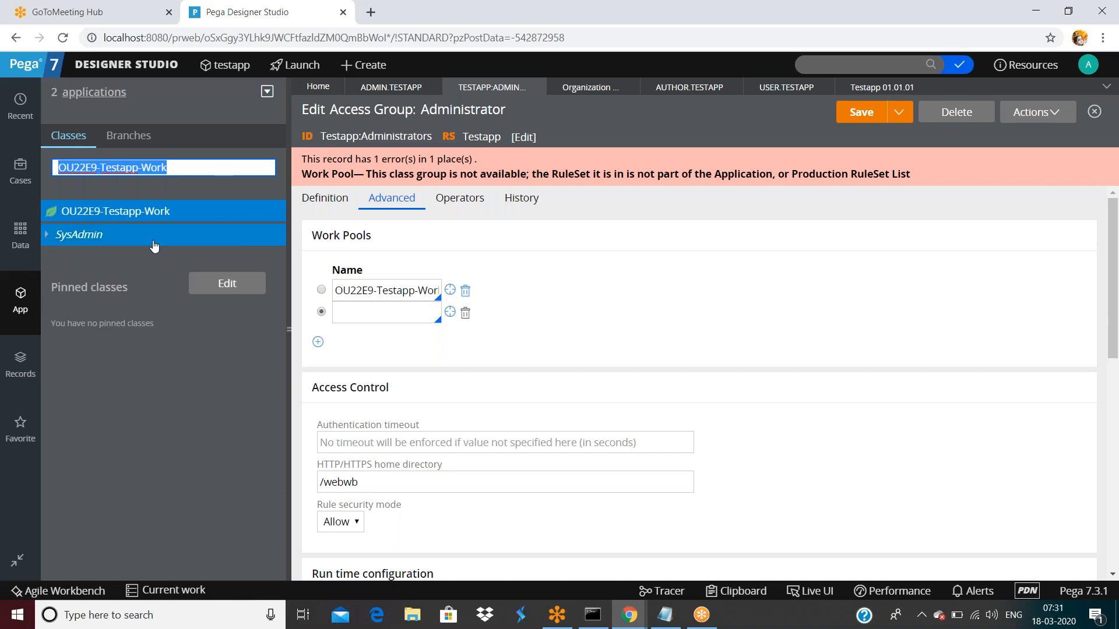
click(526, 246)
click(153, 216)
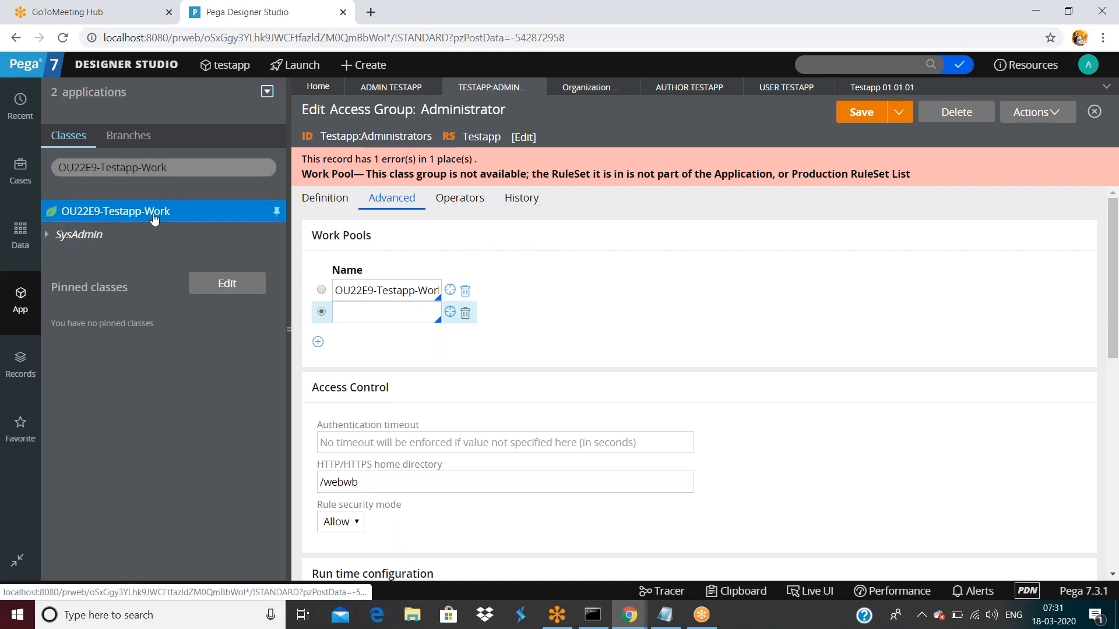
- Start a new class under OU22E9-Testapp-Work, labelled OU22E9-Testapp-Work-Loans in the Testapp ruleset
right_click(154, 219)
mouse_move(115, 232)
mouse_move(293, 234)
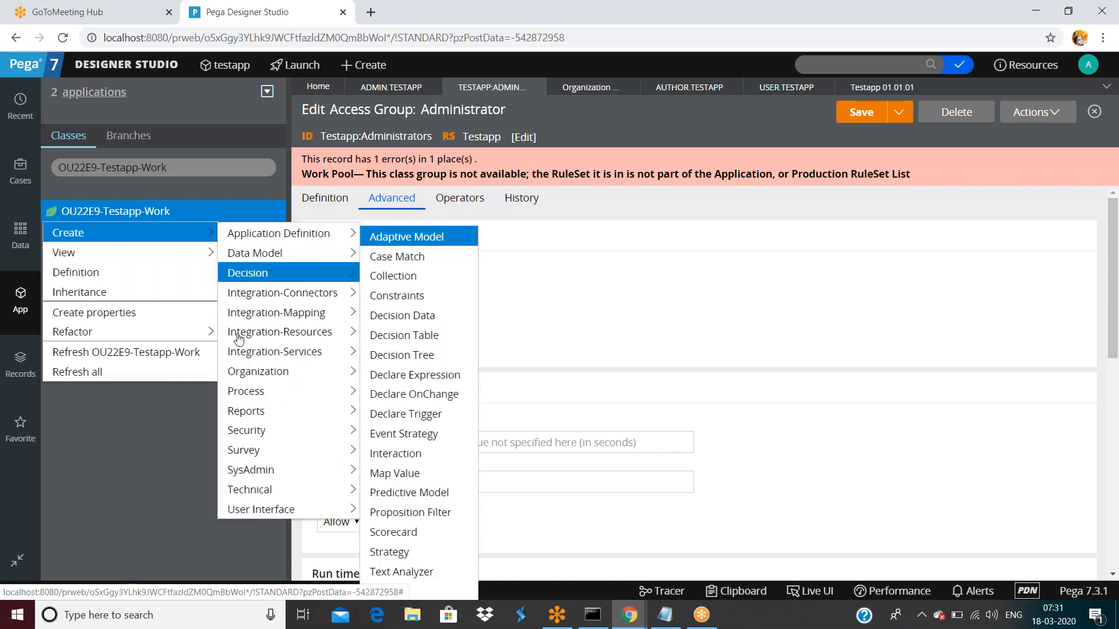
mouse_move(262, 470)
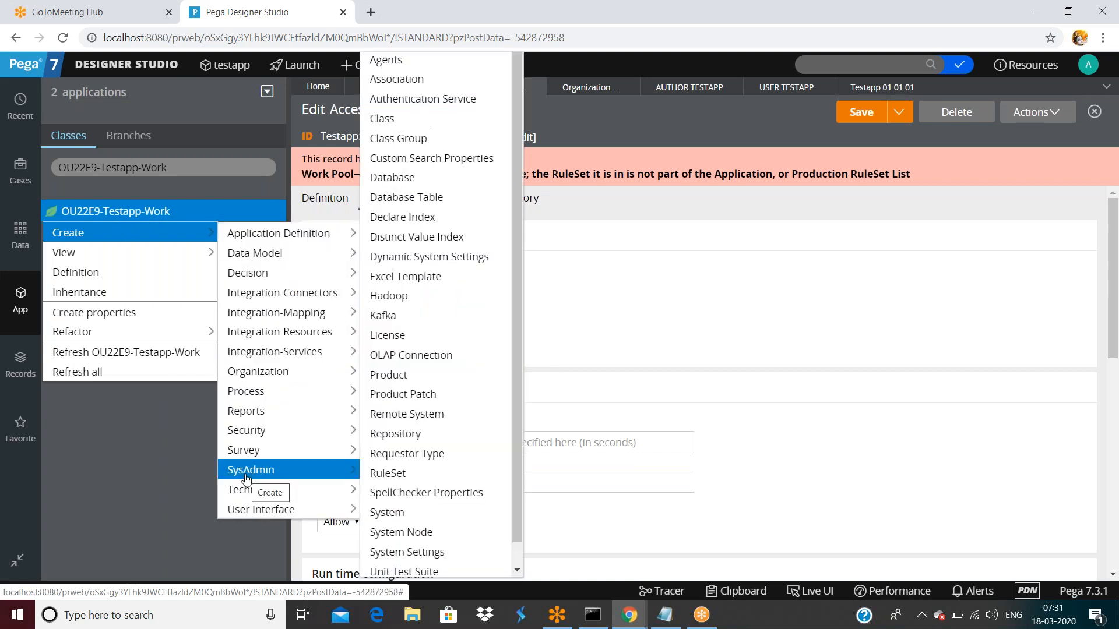
click(384, 117)
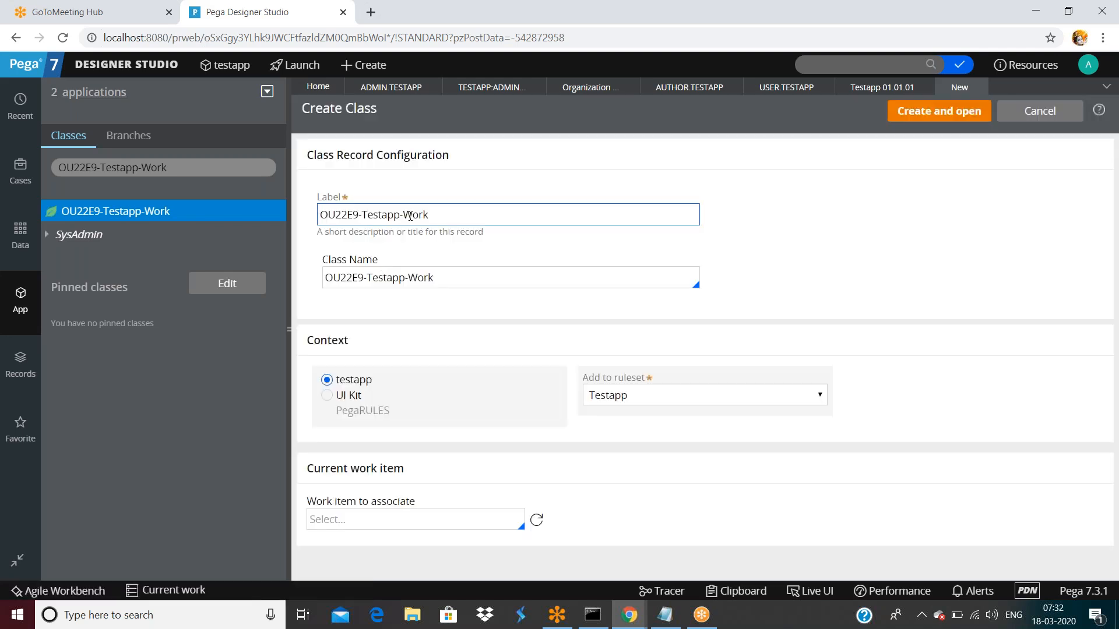
double_click(462, 218)
click(477, 218)
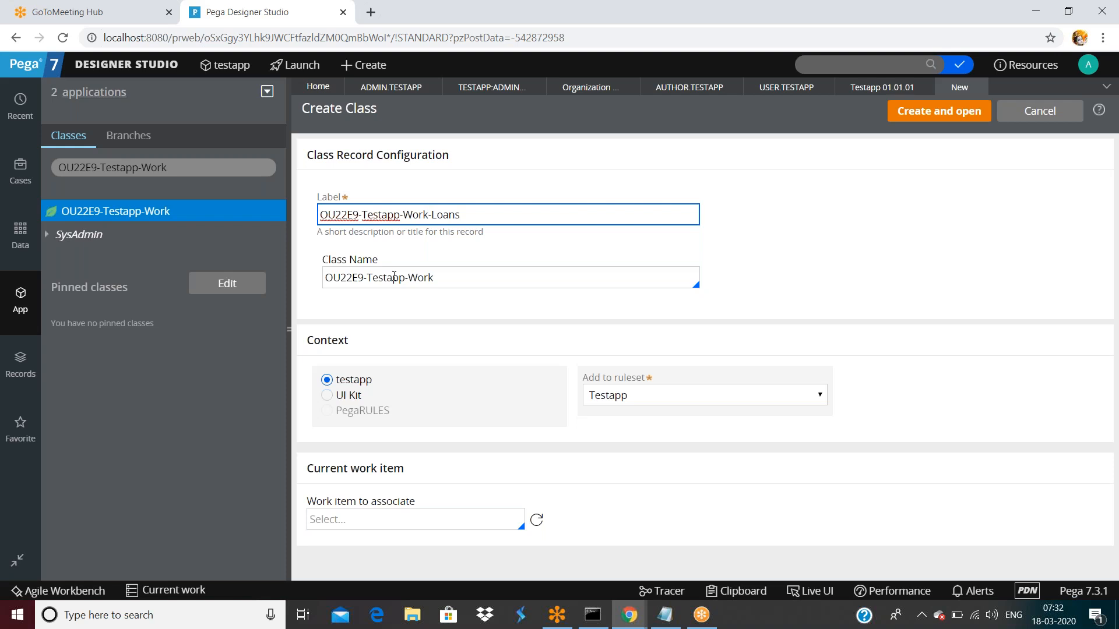
- Create the OU22E9-Testapp-Work-Loans class as a concrete class, created in version 01-01-01
double_click(474, 283)
click(475, 282)
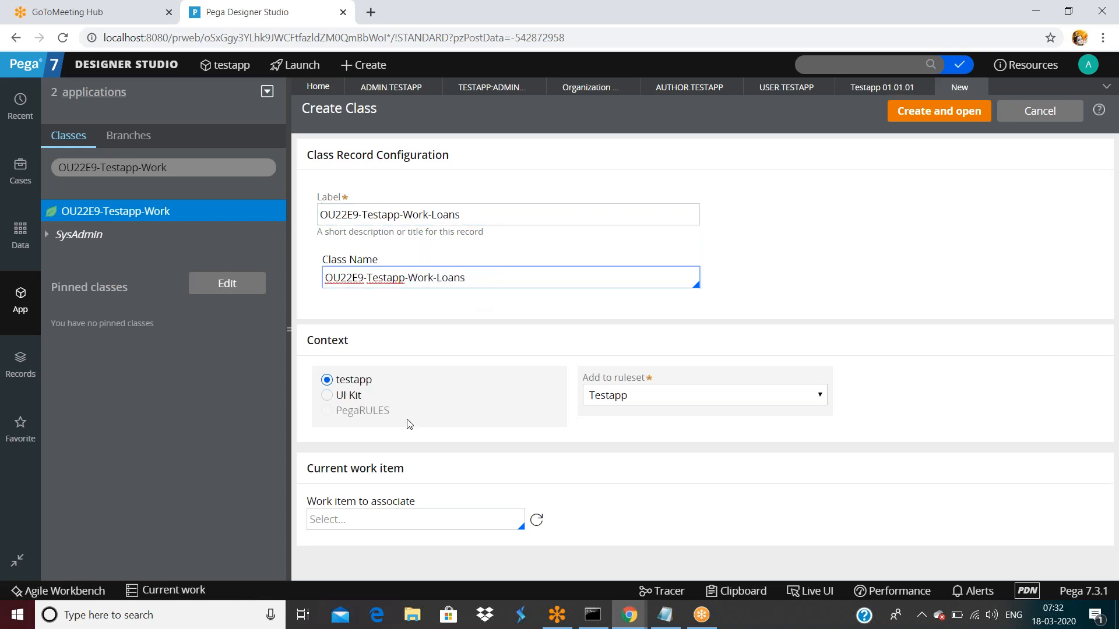
click(955, 116)
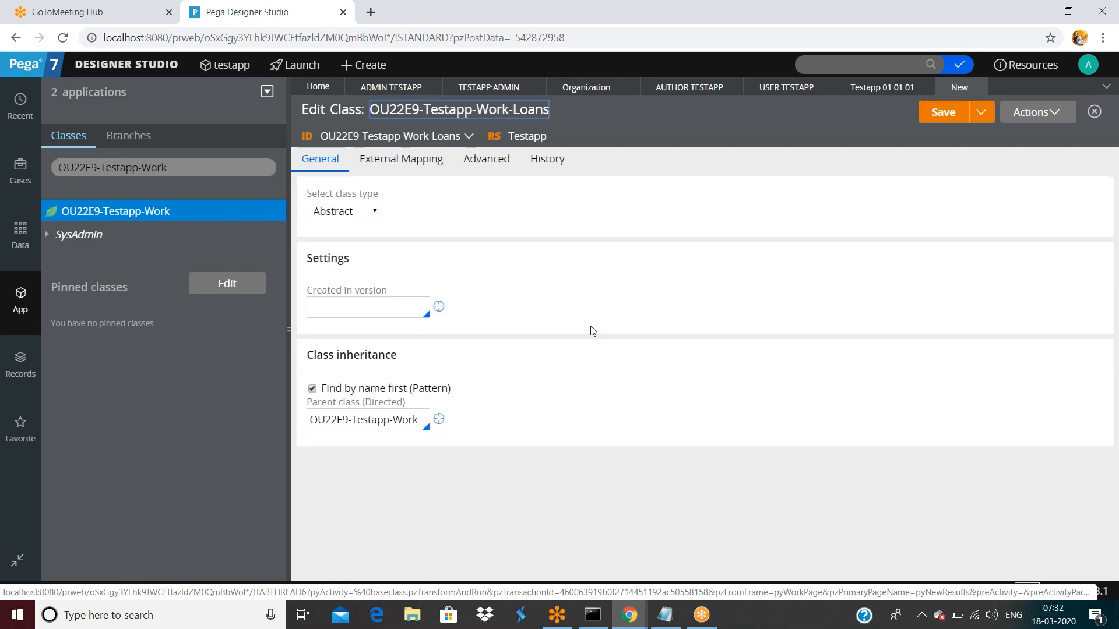
click(347, 213)
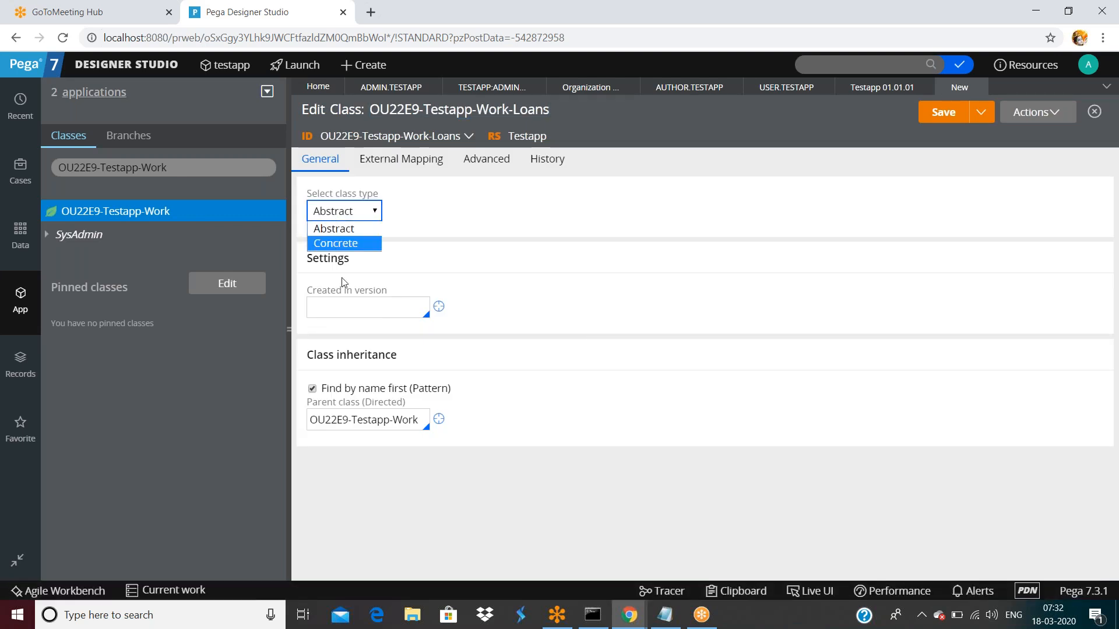
click(333, 241)
click(357, 311)
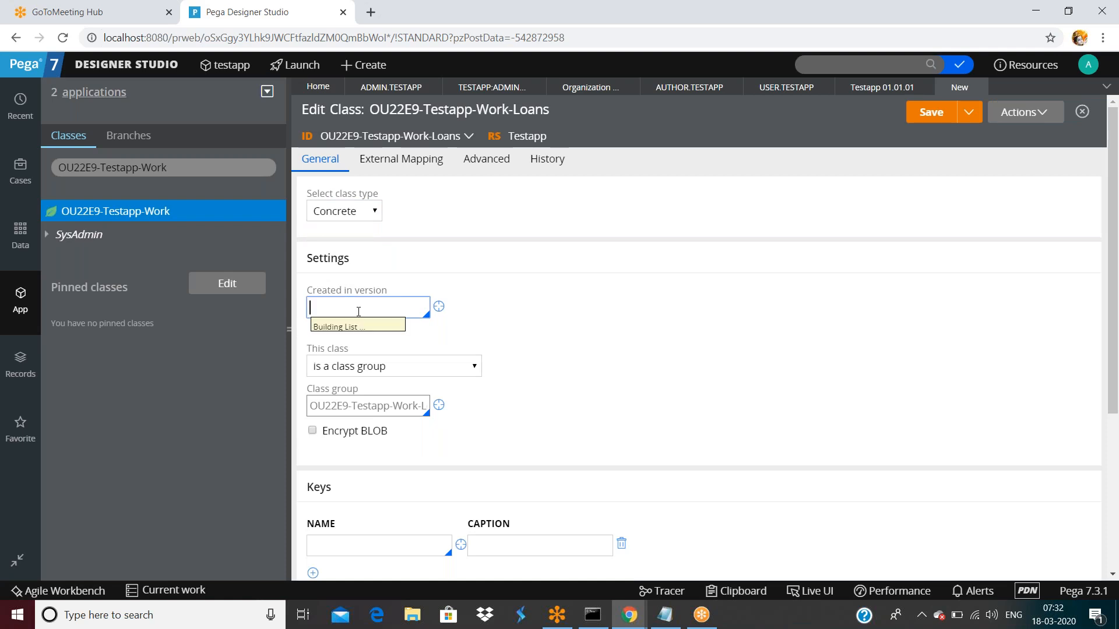
click(335, 327)
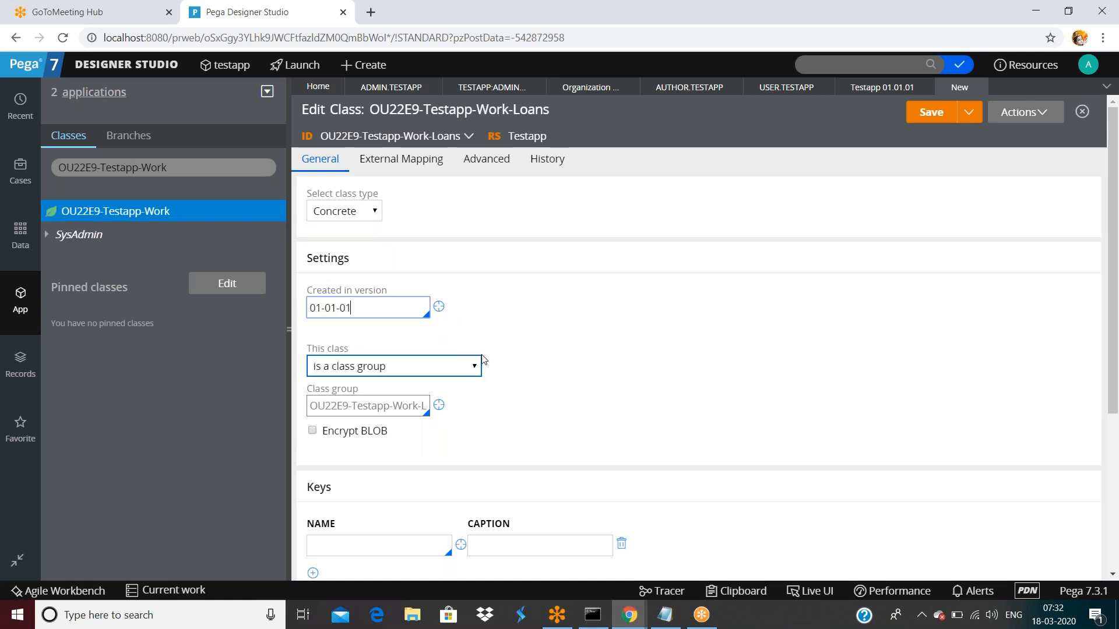
- Set the Loans class key to pyID, with pyID as its caption
scroll(483, 357, down, 4)
click(387, 300)
text(pyID)
double_click(387, 299)
key(ctrl+c)
click(549, 307)
key(ctrl+v)
click(580, 345)
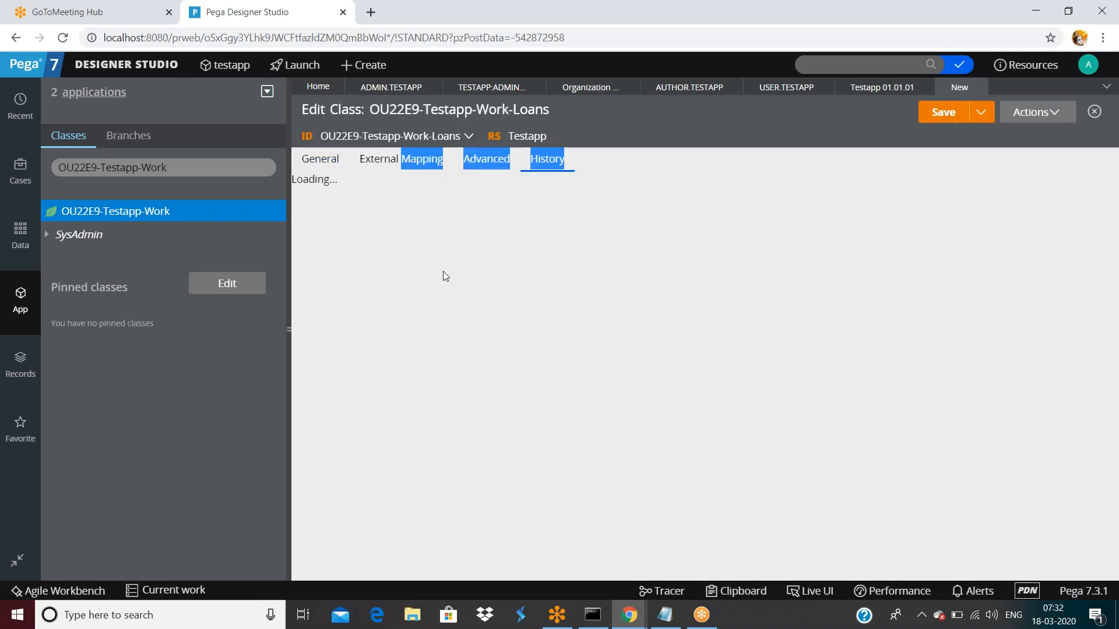
- Enter placeholder description and usage text on History, then save the Loans class
click(547, 158)
click(407, 300)
text(sadf)
key(Tab)
text(dfaf)
click(933, 116)
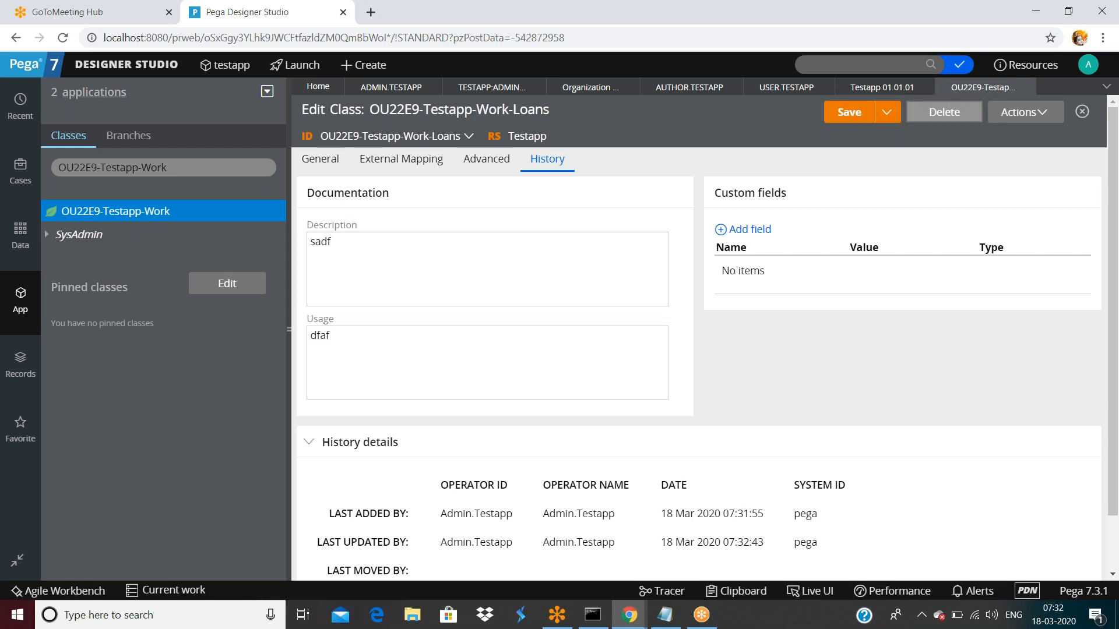
- Create a second class under OU22E9-Testapp-Work, named OU22E9-Testapp-Work-Cards, and open it
right_click(177, 214)
mouse_move(125, 229)
mouse_move(221, 231)
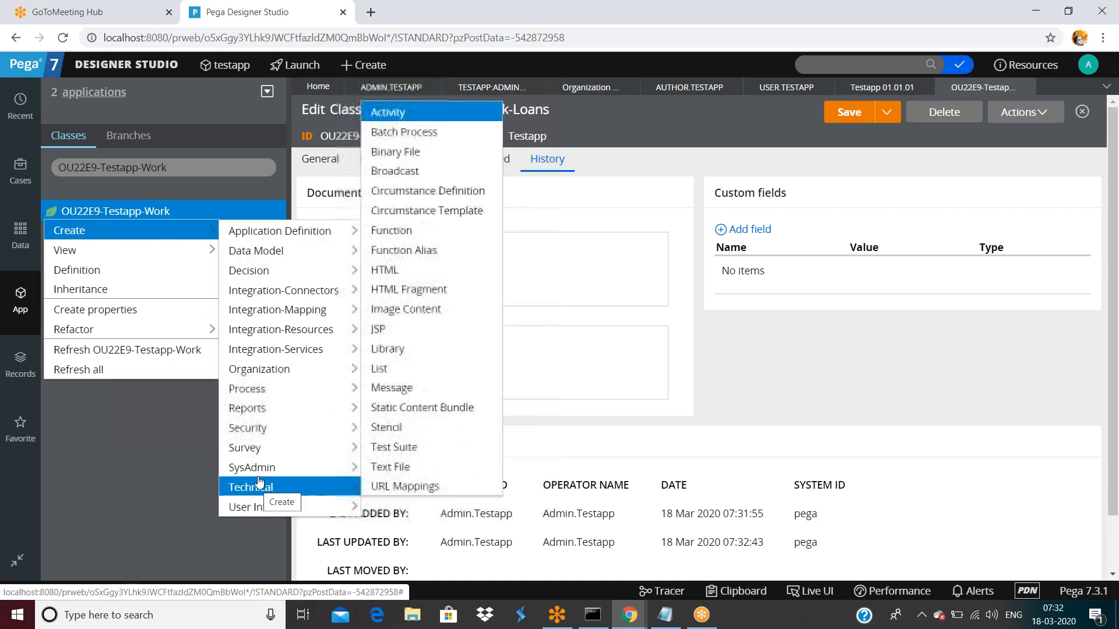
mouse_move(259, 472)
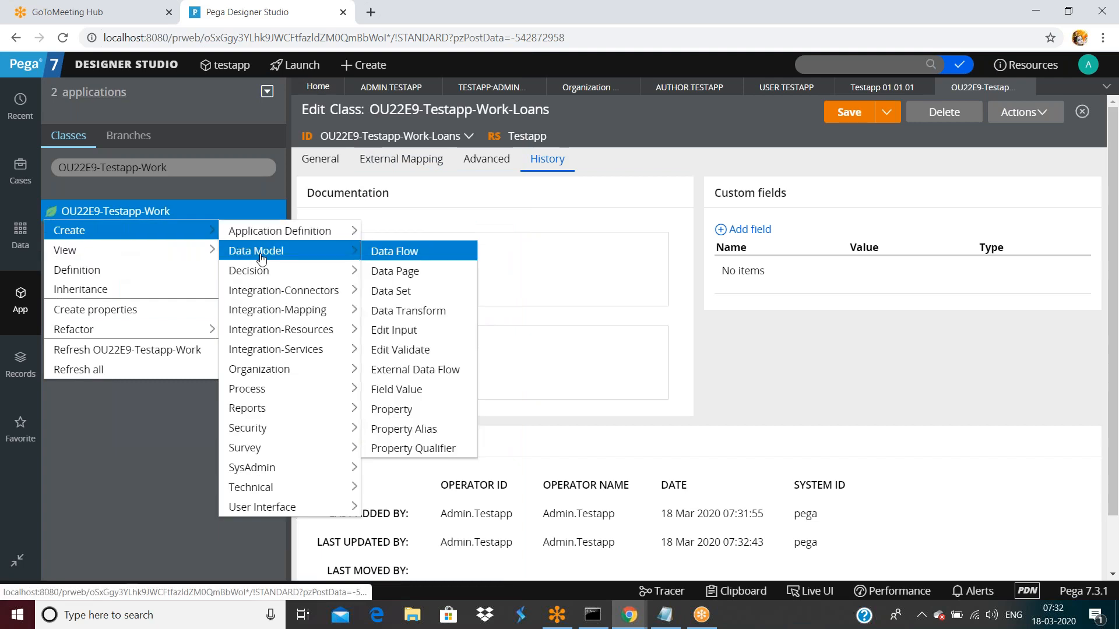
click(389, 312)
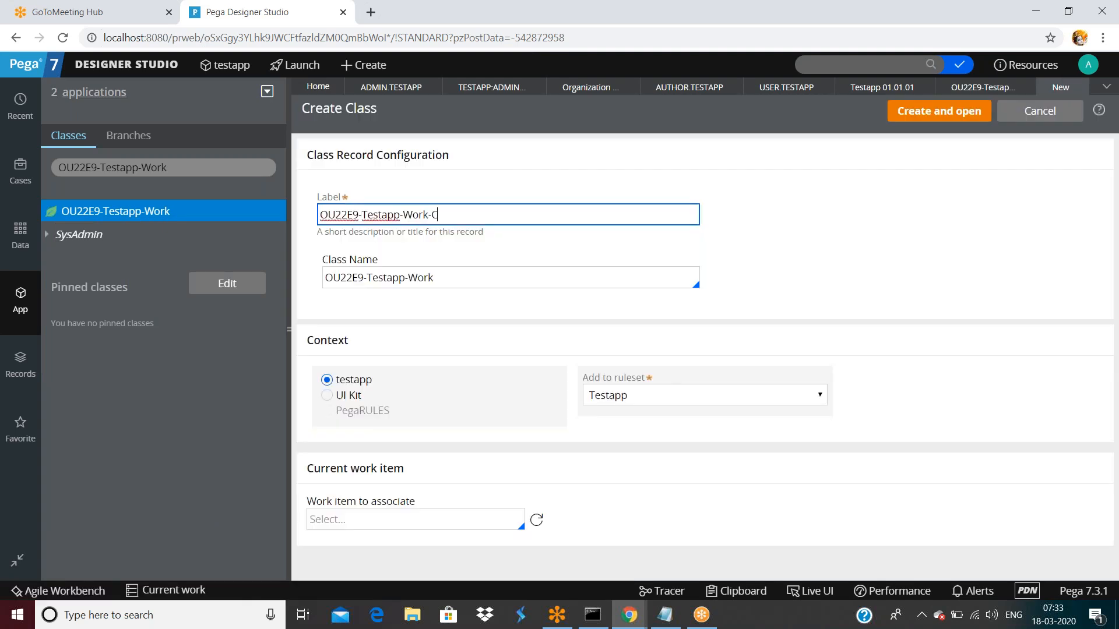
text(ds)
key(ctrl+a)
key(ctrl+c)
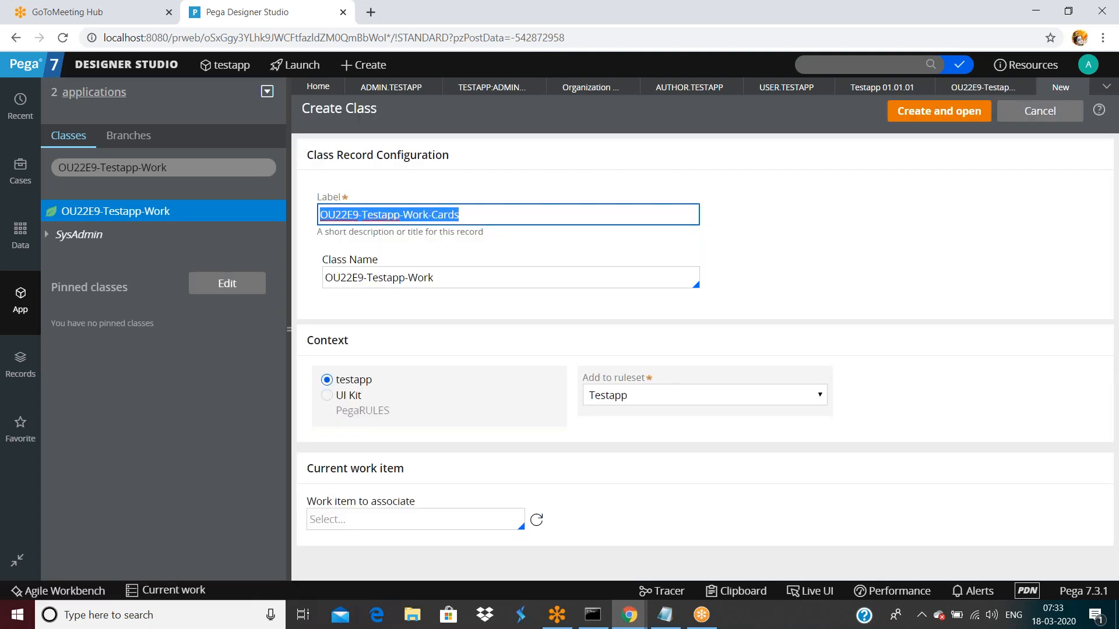
click(468, 285)
key(ctrl+a)
key(ctrl+v)
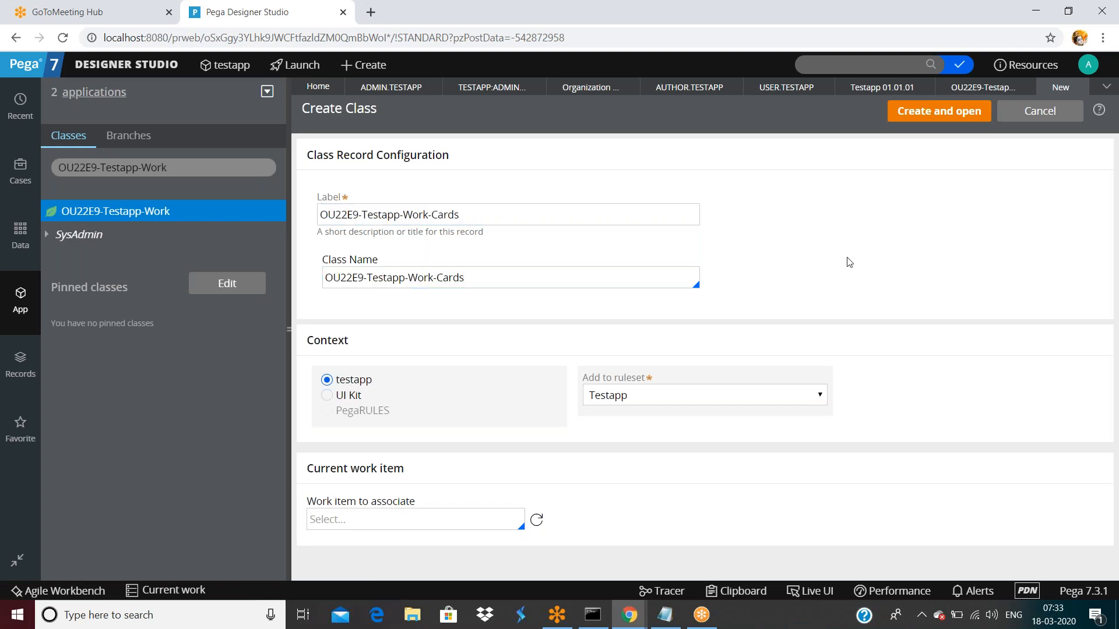
click(938, 111)
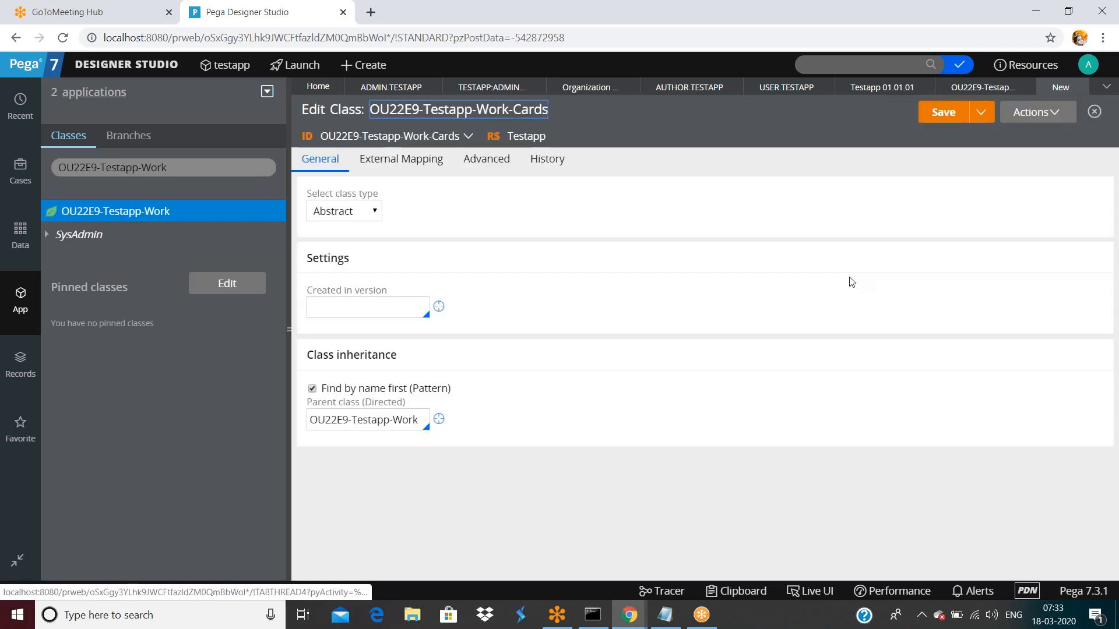
- Make the Cards class concrete, created in version 01-01-01
click(344, 209)
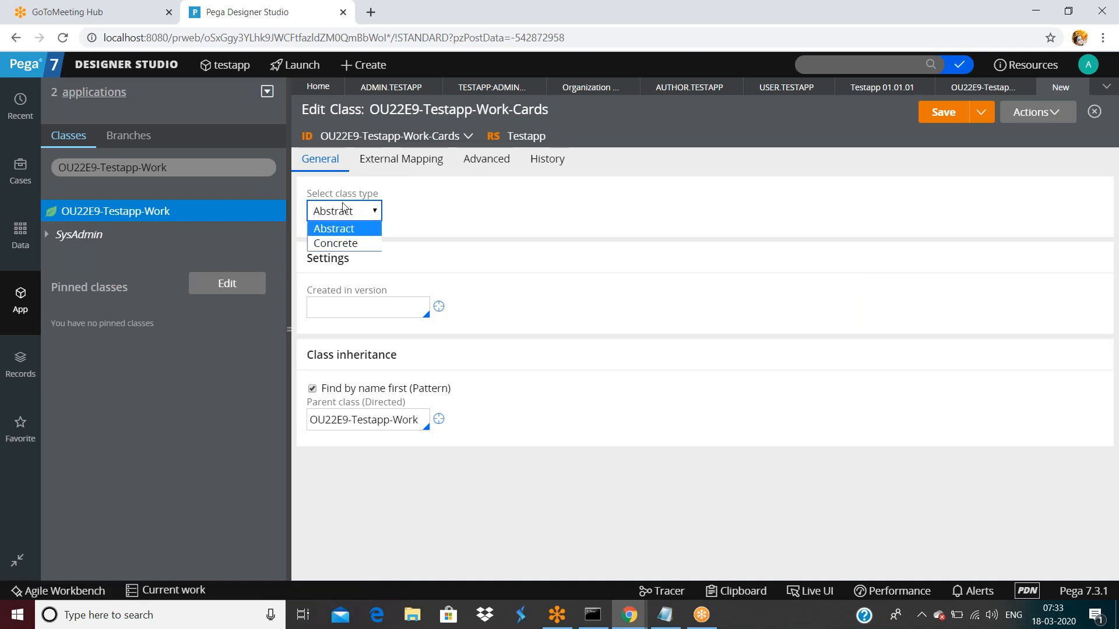
click(337, 242)
click(339, 308)
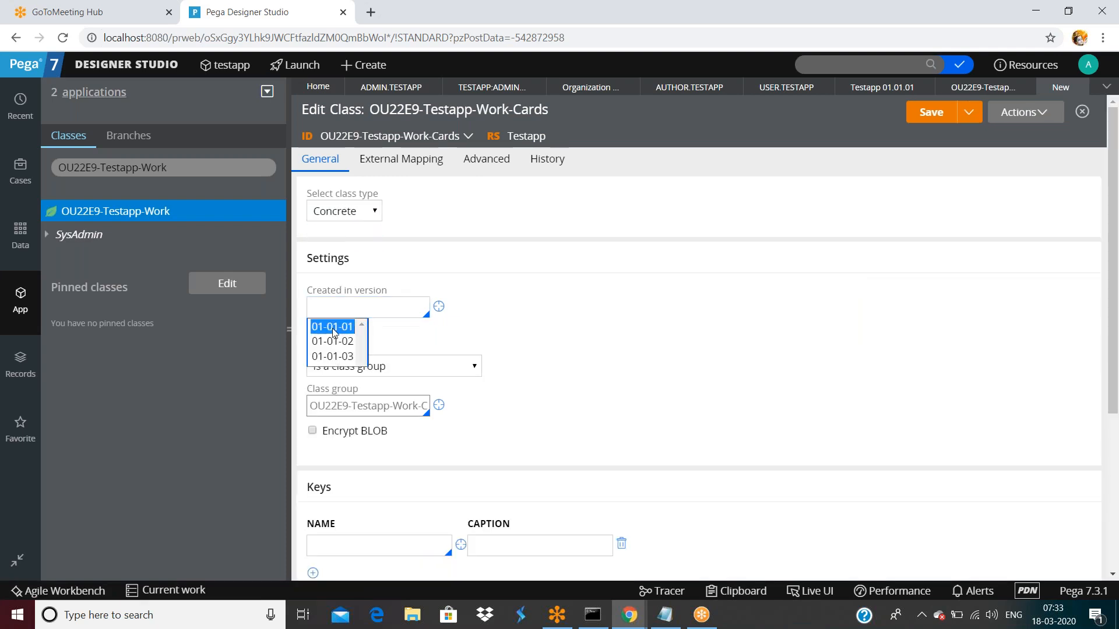
click(332, 326)
- Set the Cards class key to pyID, with pyID as its caption
scroll(540, 388, down, 4)
click(337, 298)
text(pyID)
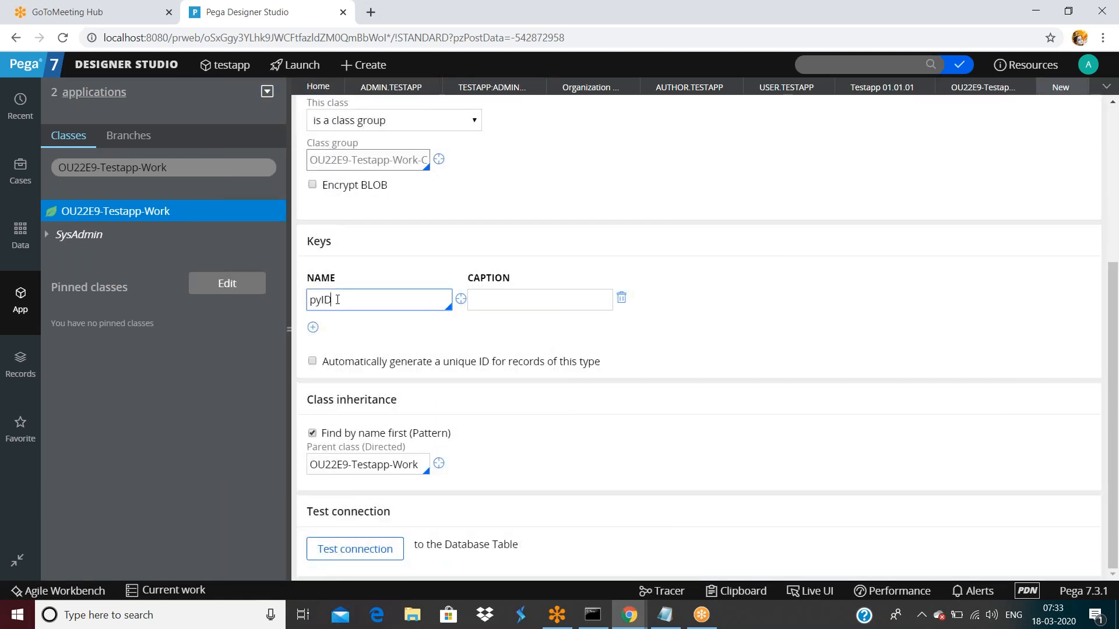
double_click(337, 299)
click(485, 295)
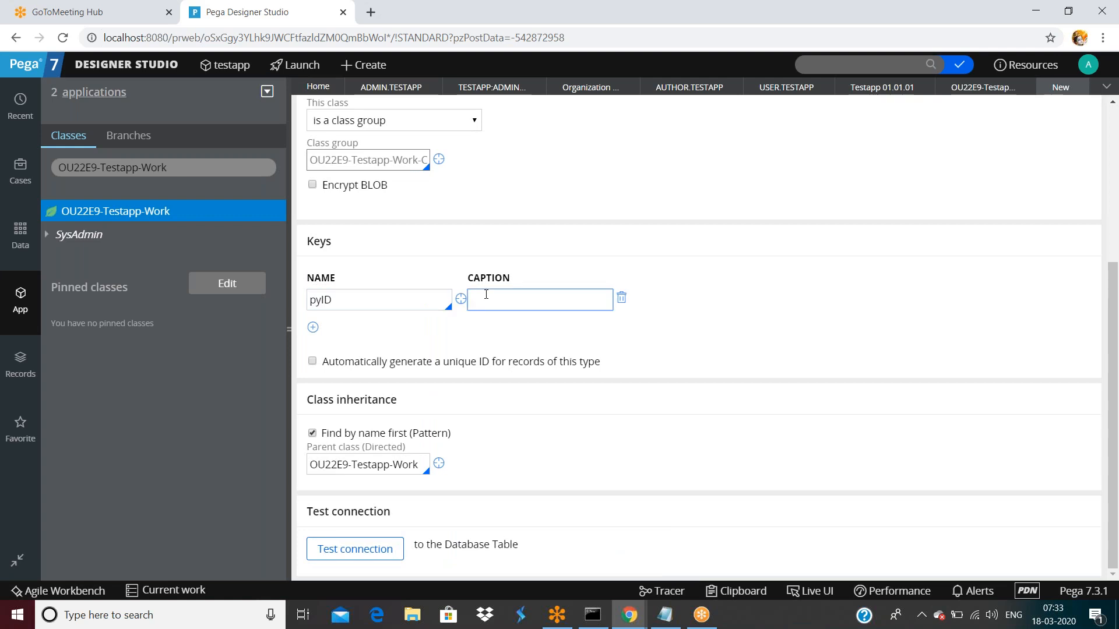
key(ctrl+v)
click(382, 300)
double_click(386, 303)
key(ctrl+c)
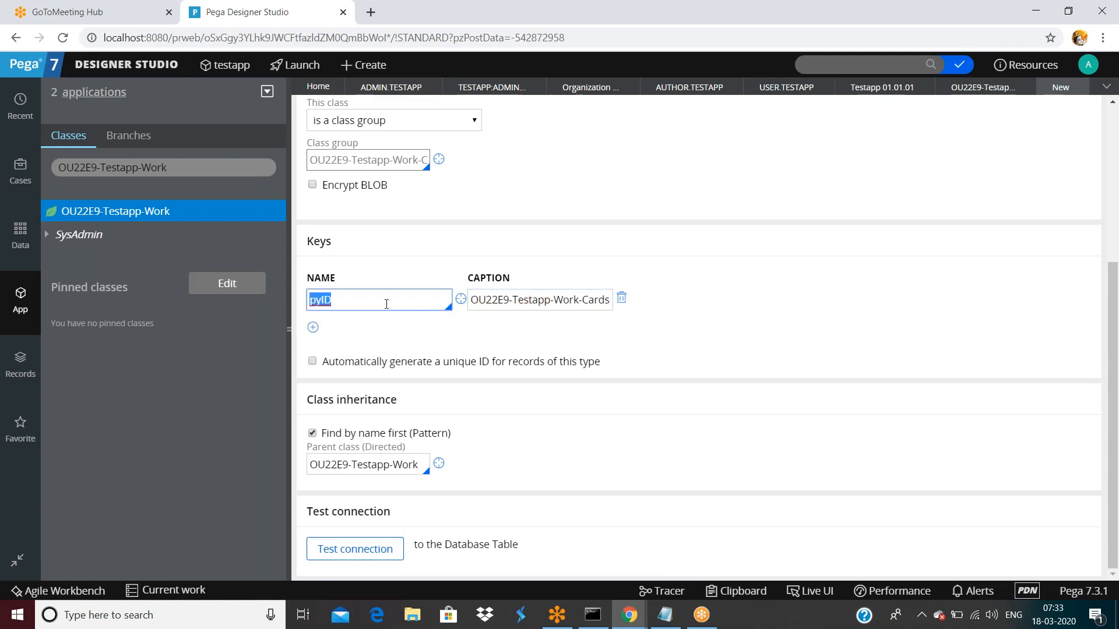
click(529, 297)
triple_click(528, 299)
key(ctrl+v)
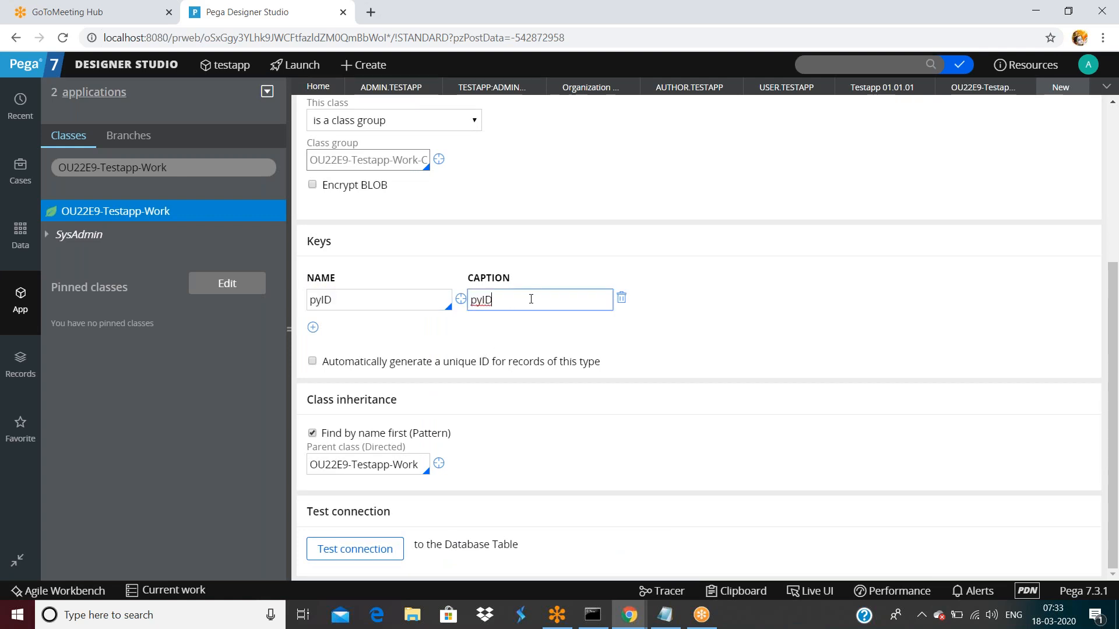
- Add placeholder description and usage notes, save the Cards class, and return to the access group
scroll(756, 389, up, 1)
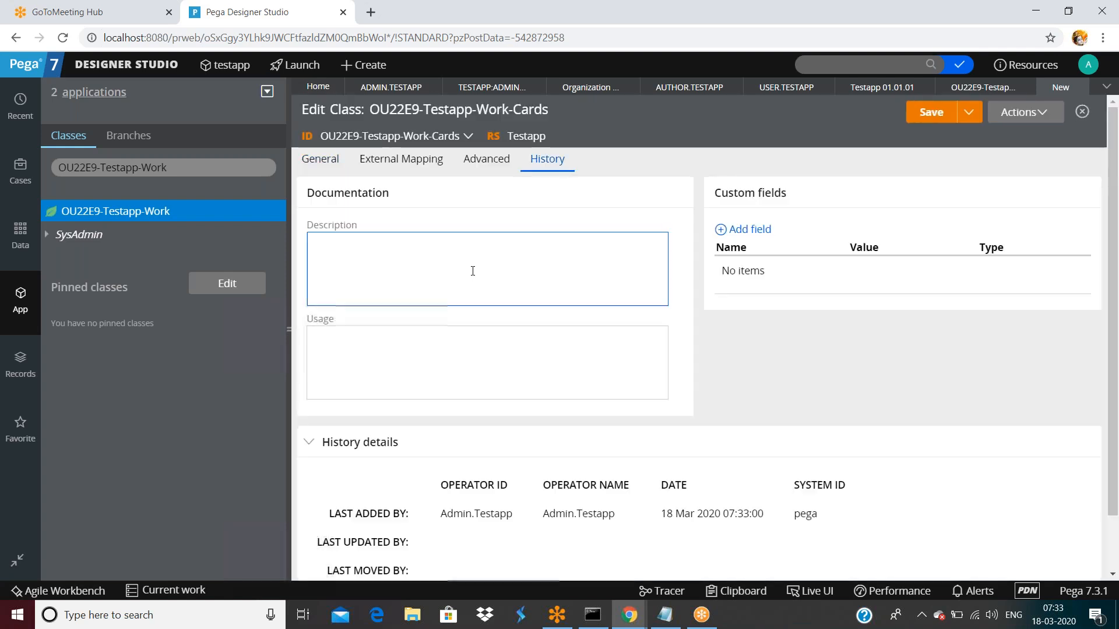
click(471, 270)
text(asdf)
click(484, 350)
text(safa)
click(928, 121)
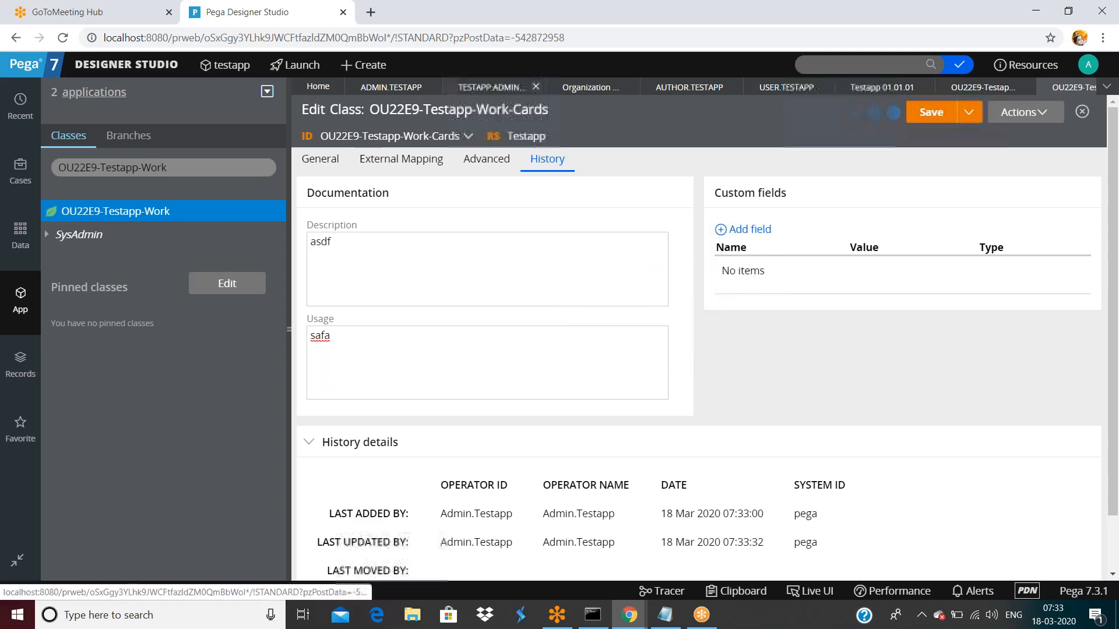
click(490, 87)
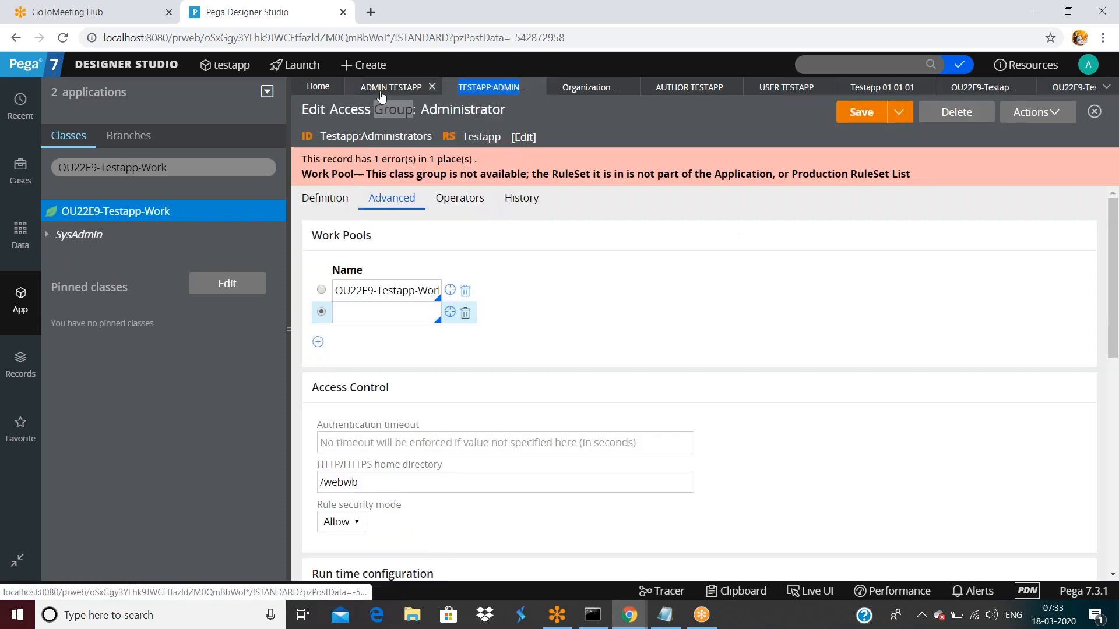
- Set the empty second work pool to OU22E9-Testapp-Work, save, then bring up the Admin.Testapp operator
click(388, 310)
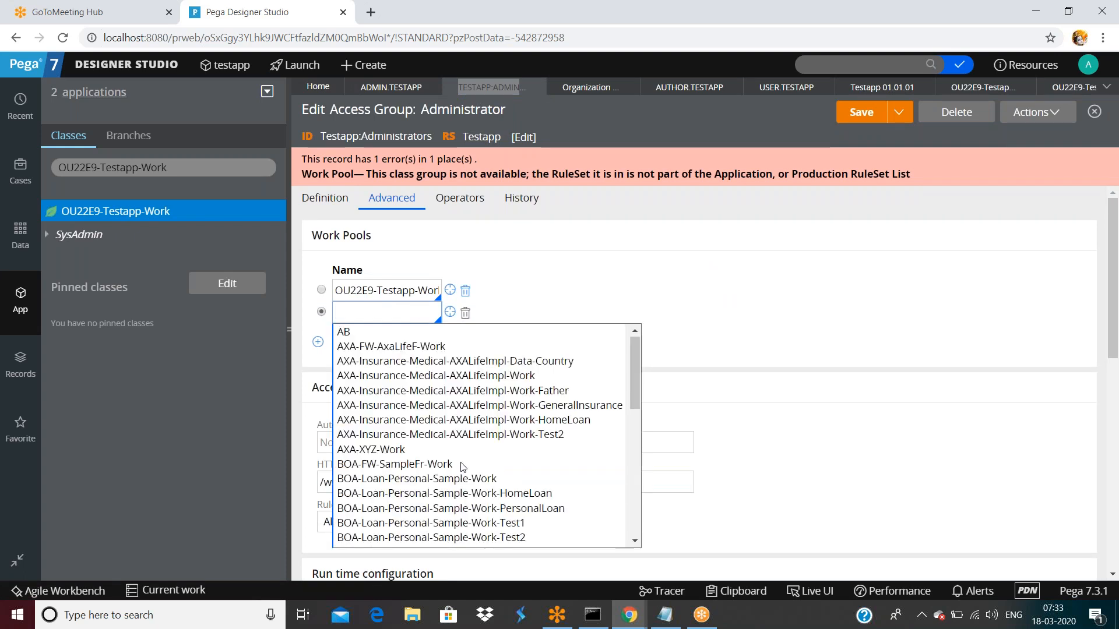
scroll(463, 466, down, 3)
scroll(463, 466, up, 1)
scroll(463, 466, down, 2)
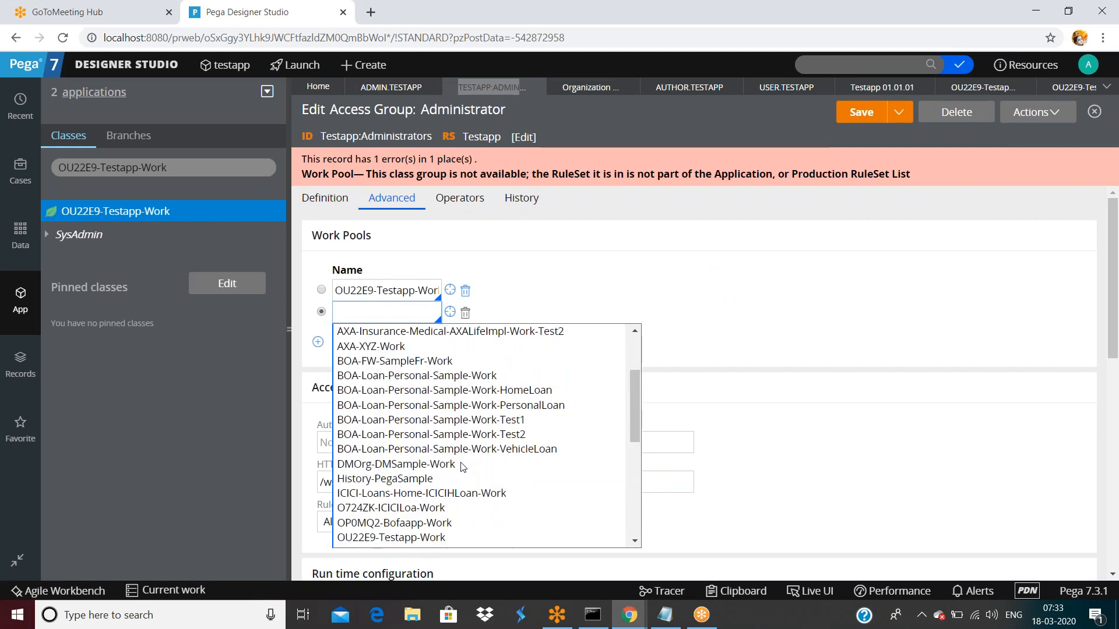
click(463, 501)
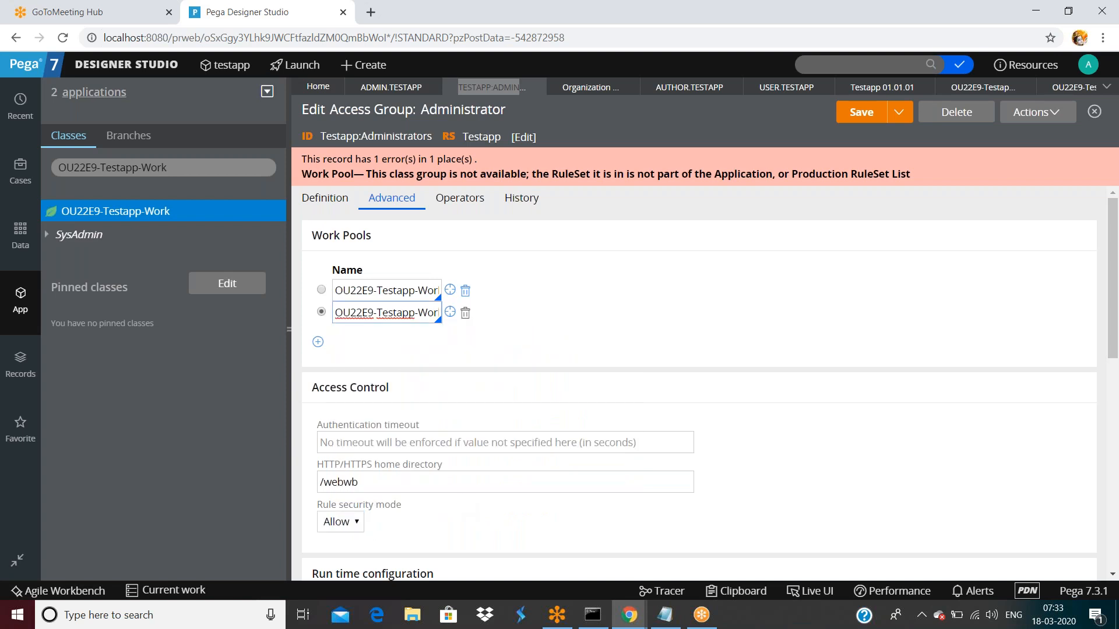
click(845, 118)
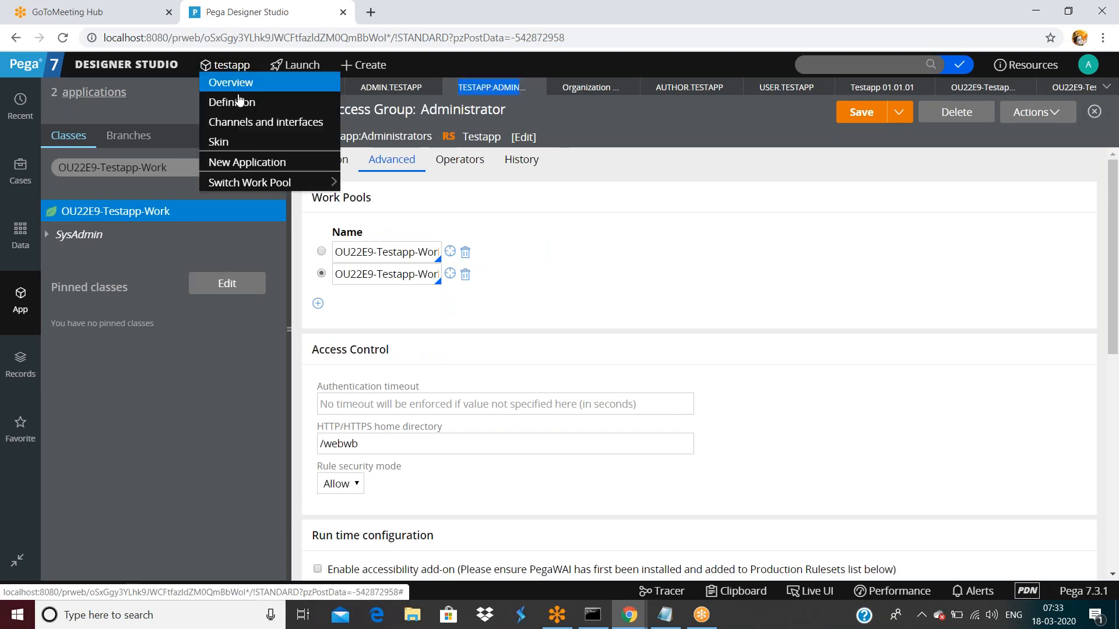
click(391, 87)
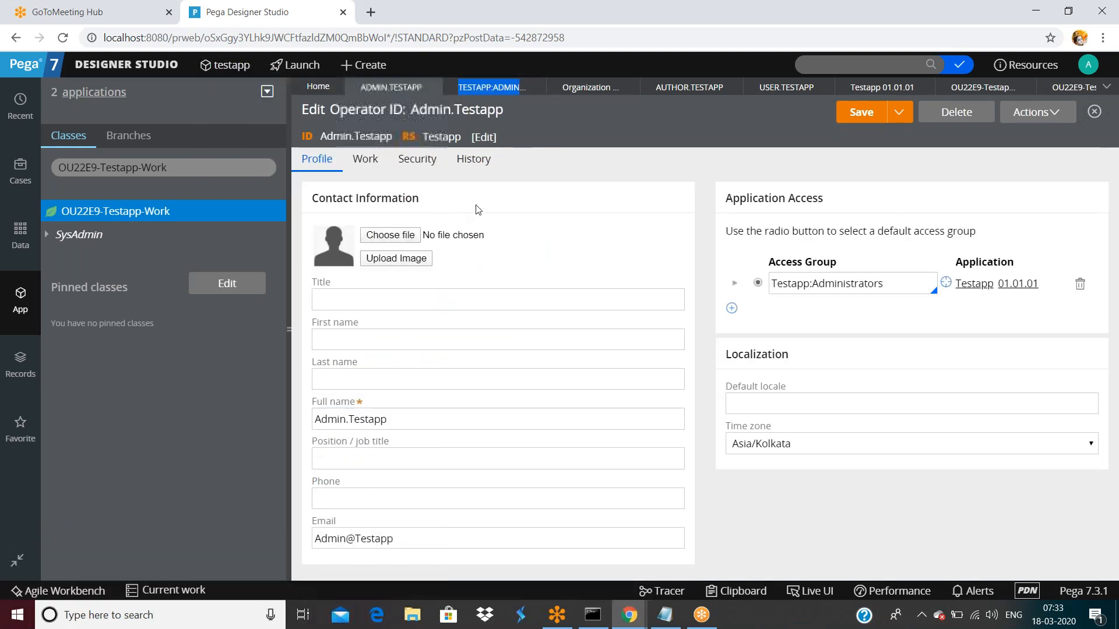
- Save Admin.Testapp as a new operator Admin.Testapp1, with 1 appended to its short description
click(900, 112)
click(874, 132)
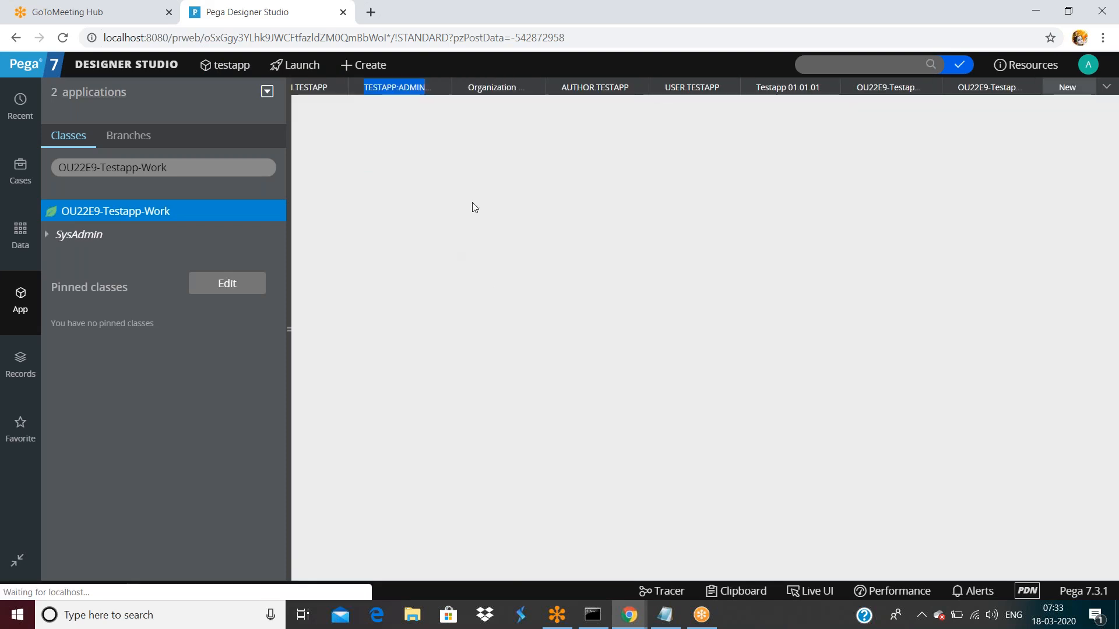
triple_click(460, 175)
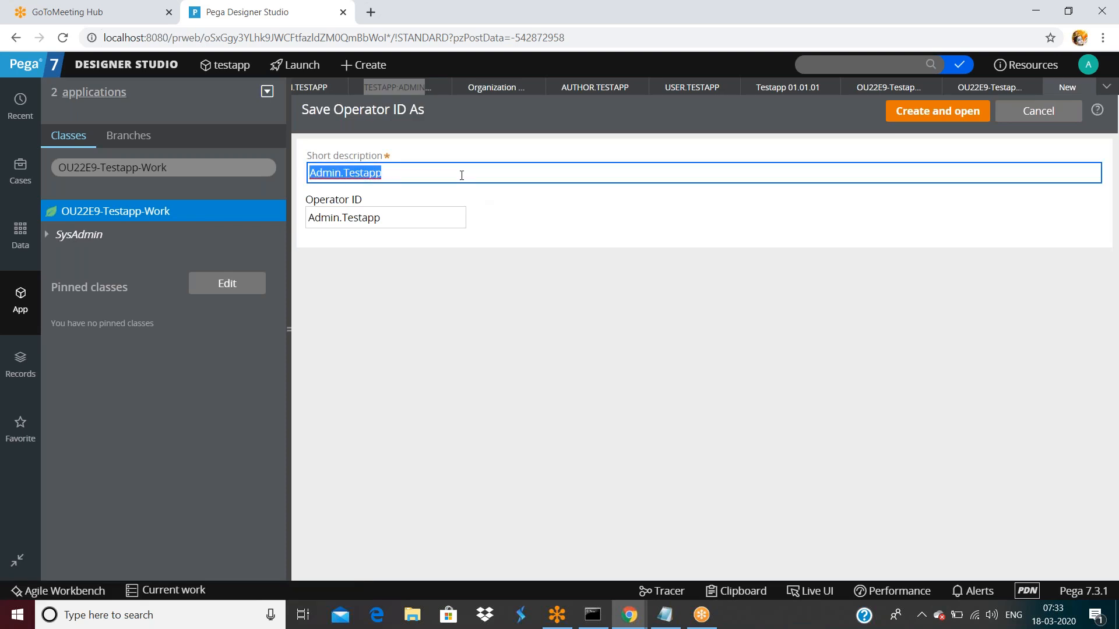
click(389, 209)
text(1)
triple_click(415, 173)
text(Admin.1)
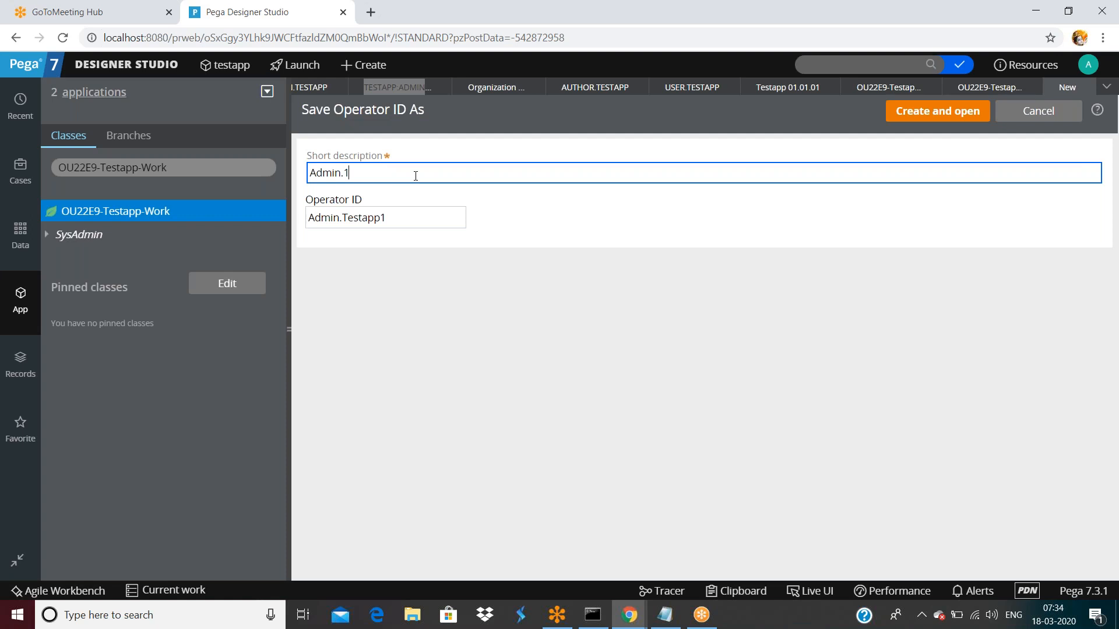
key(ctrl+z)
click(422, 173)
text(1)
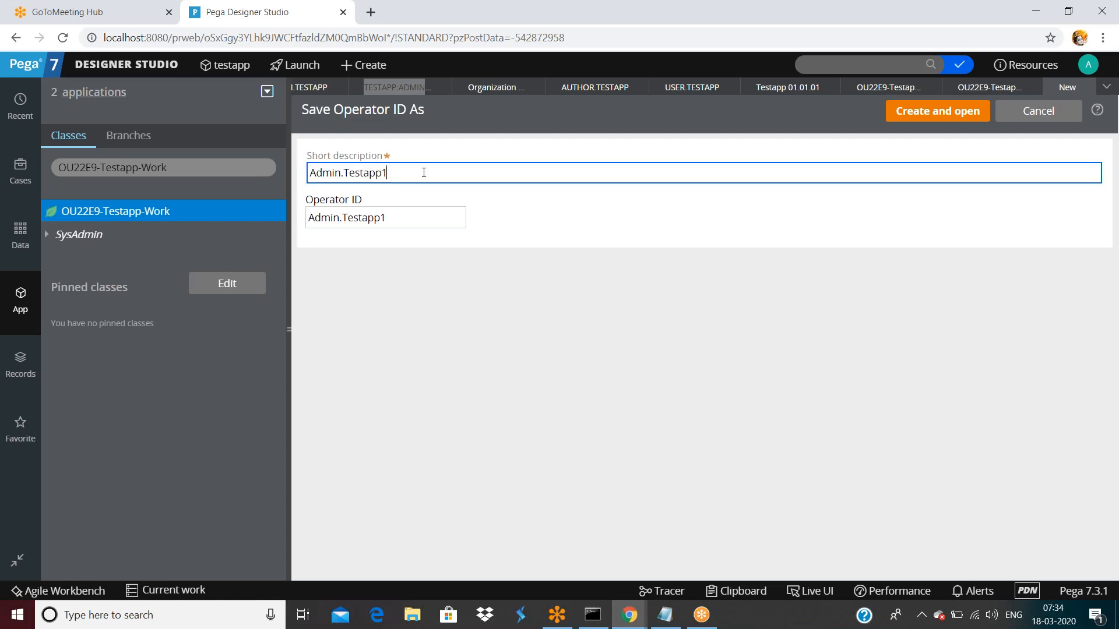
click(929, 112)
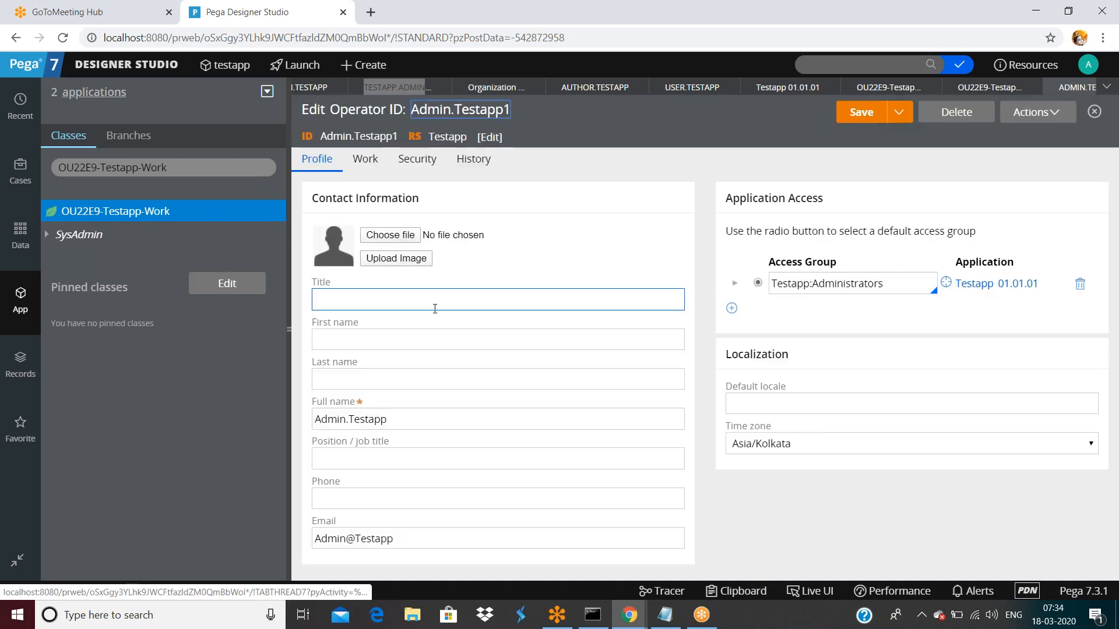
- Review the name fields and save the new Admin.Testapp1 operator record
click(559, 335)
click(566, 385)
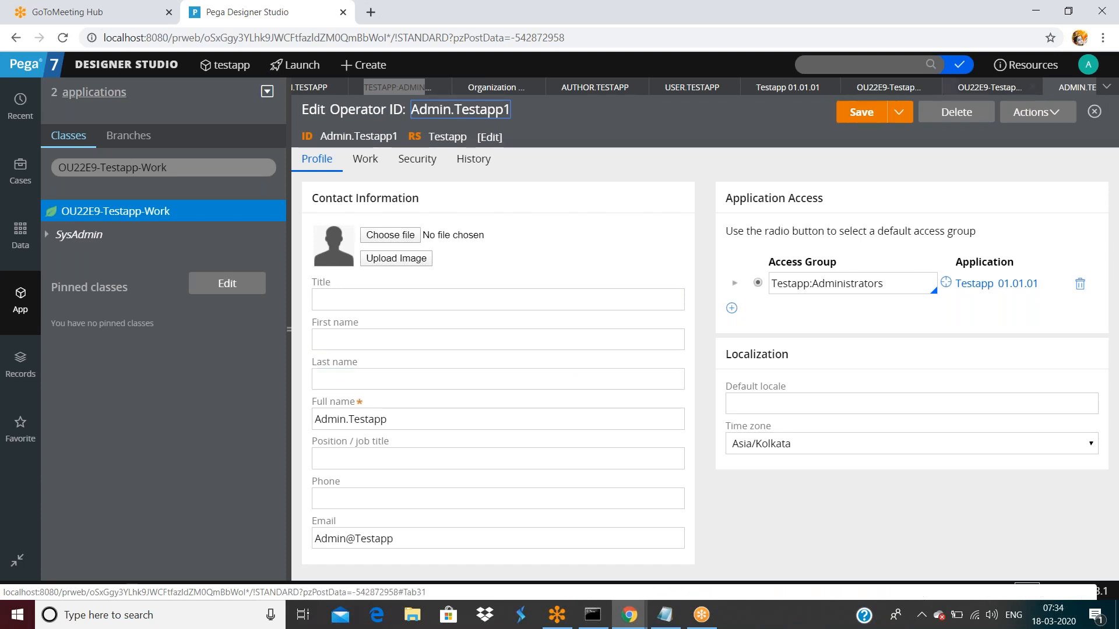
click(861, 112)
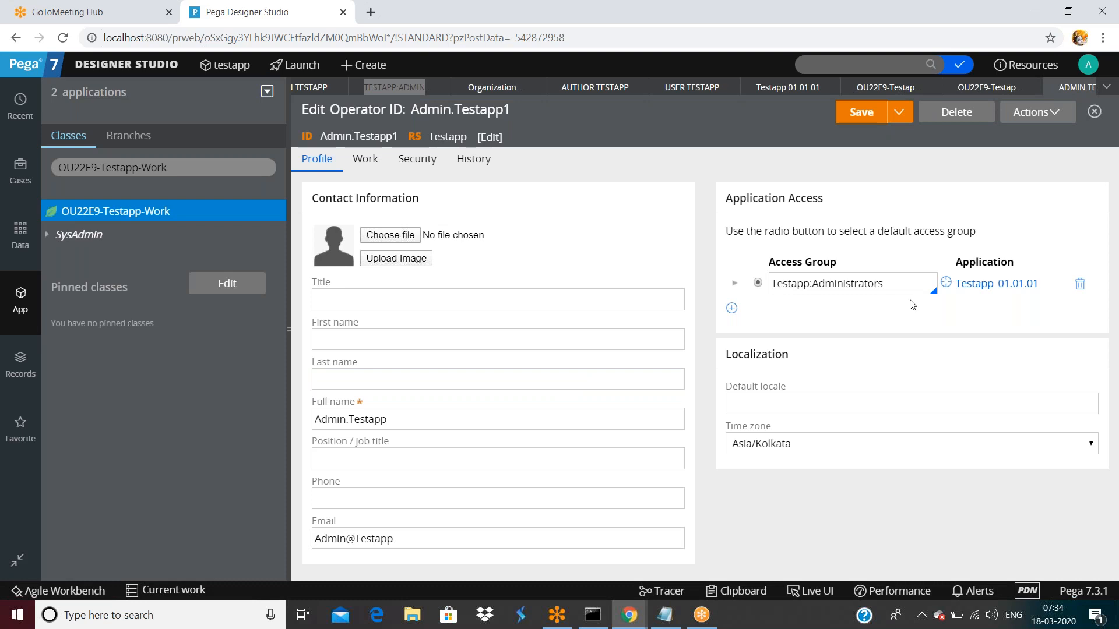
- In Testapp:Administrators, append -Cards so the second work pool becomes OU22E9-Testapp-Work-Cards
click(945, 283)
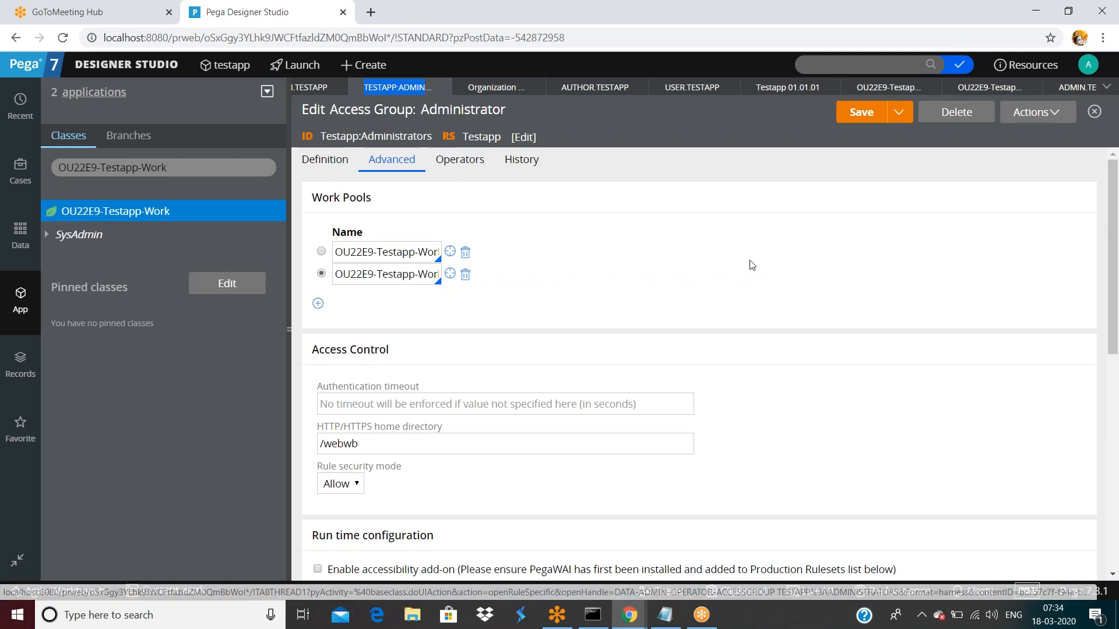
click(366, 275)
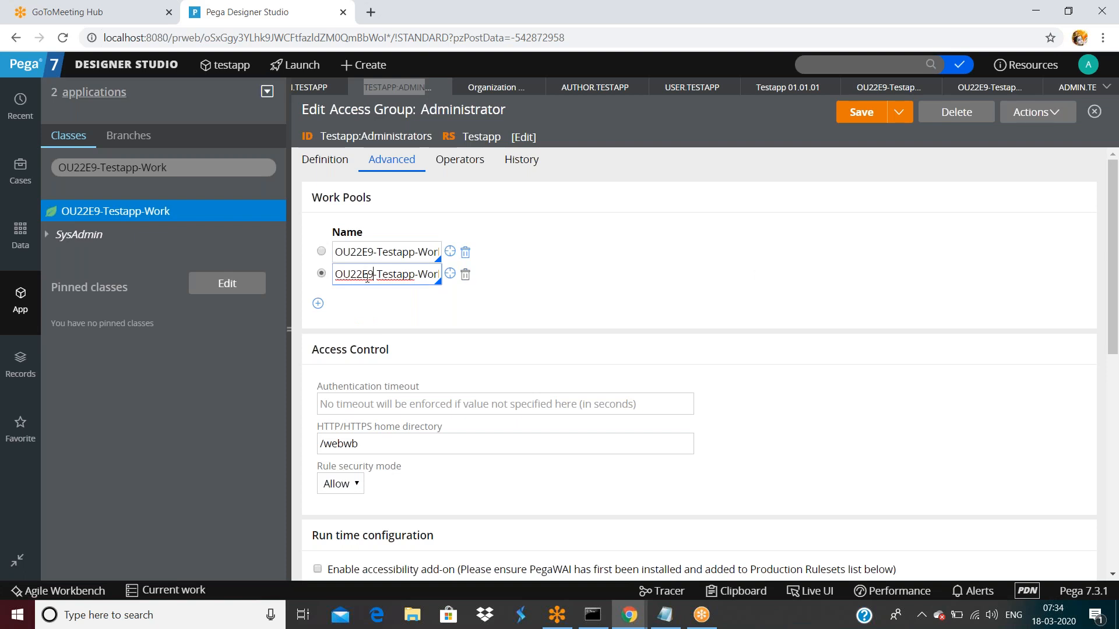
key(End)
text(-Cards)
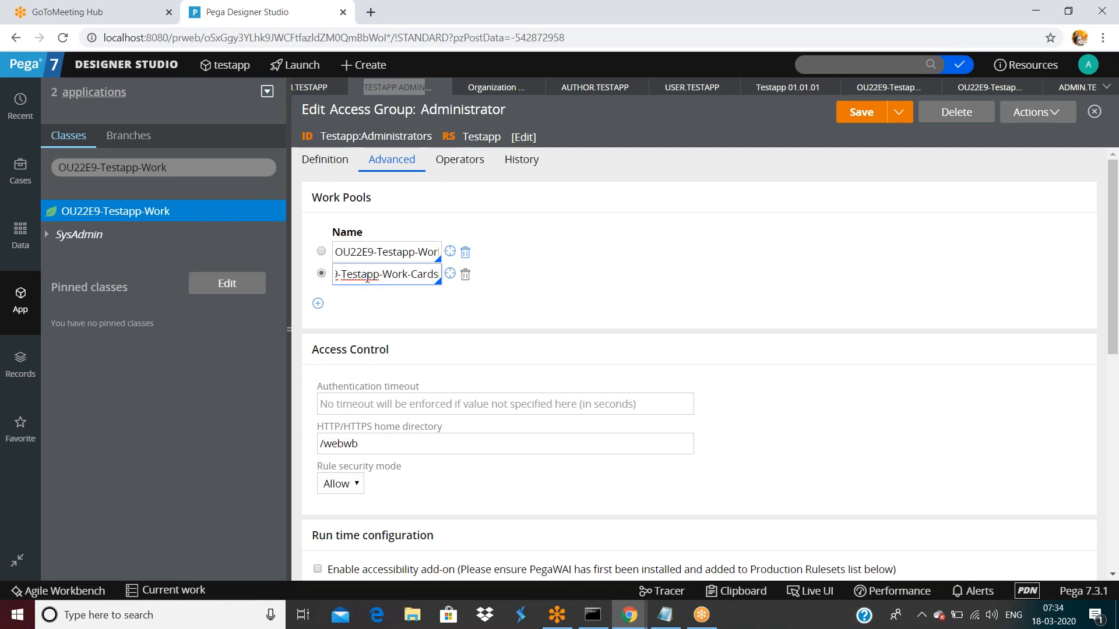
- Log off Designer Studio, log back in, and open the App Explorer
click(1088, 65)
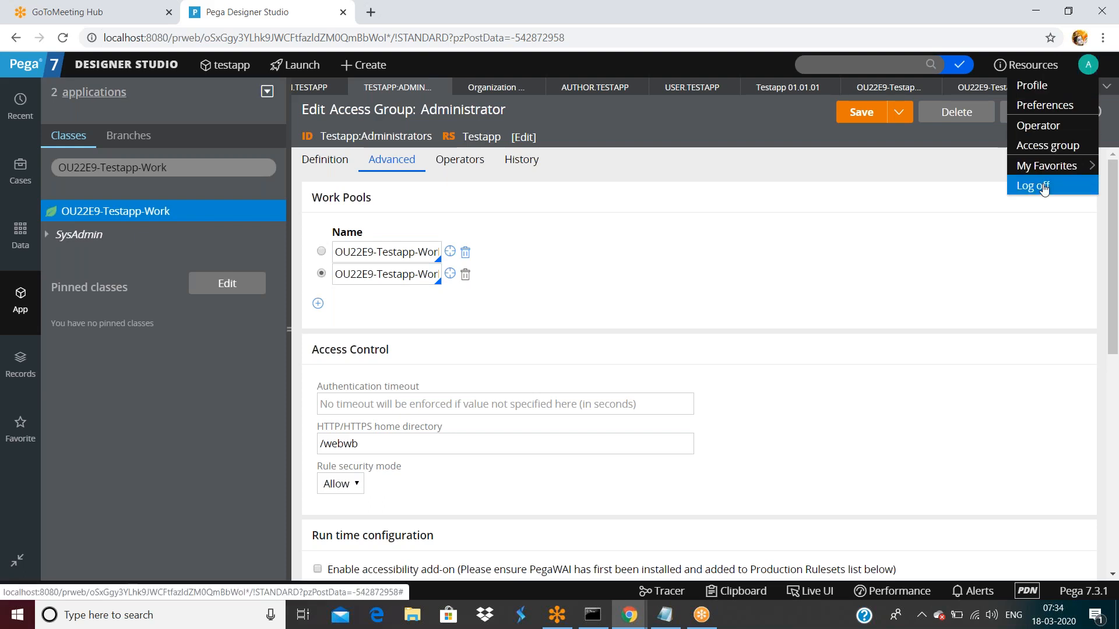
click(1043, 186)
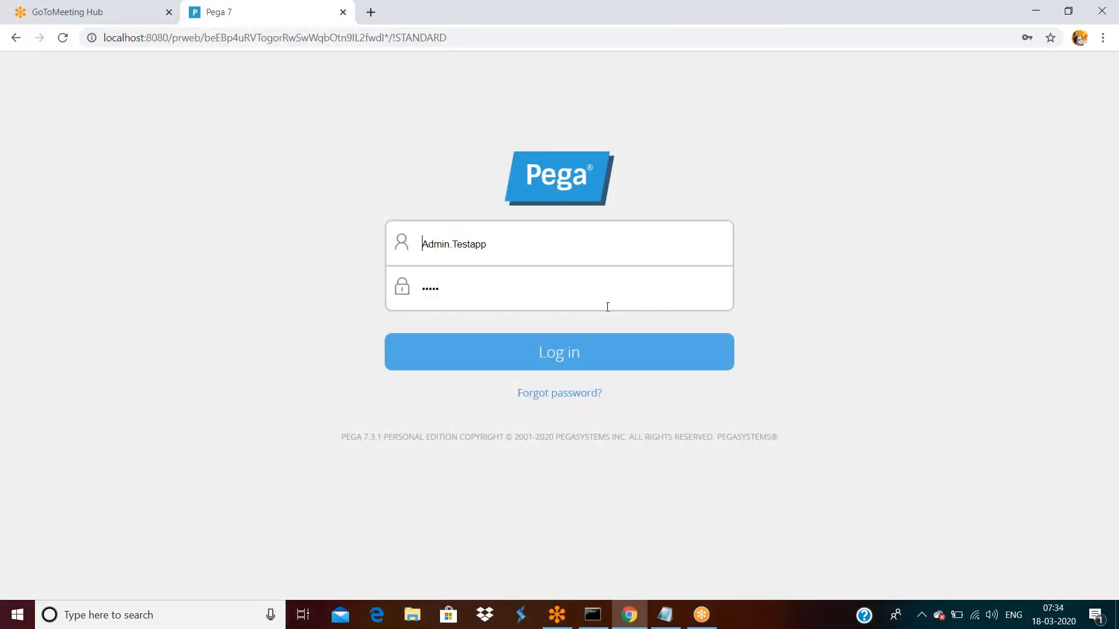
click(589, 352)
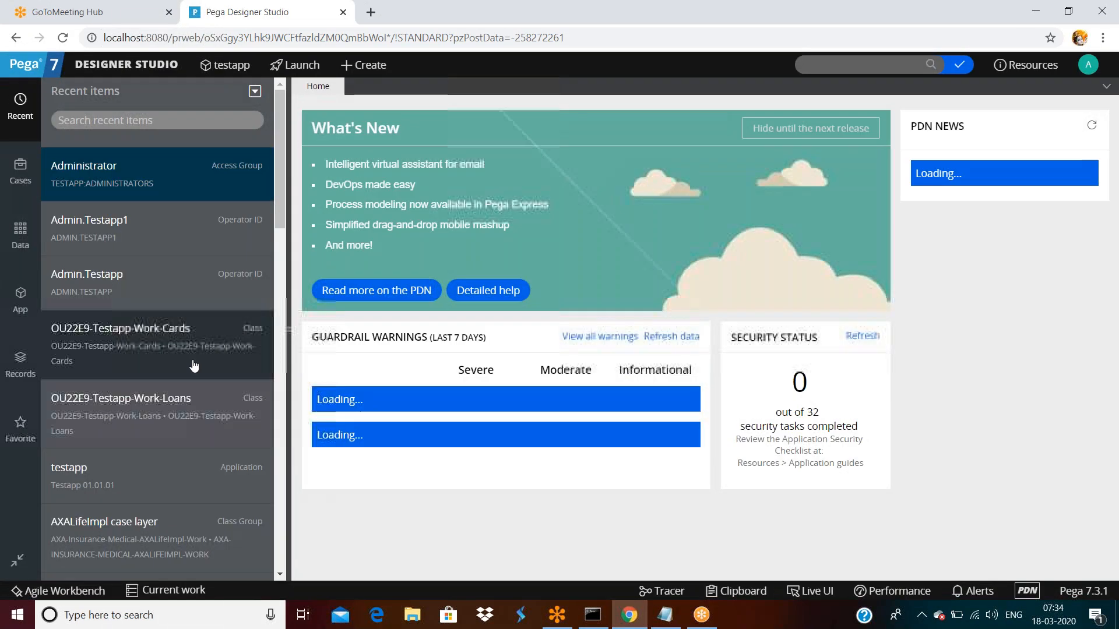
click(194, 365)
- Check the Cards class name in the App Explorer search, then open the Admin.Testapp operator record
click(208, 166)
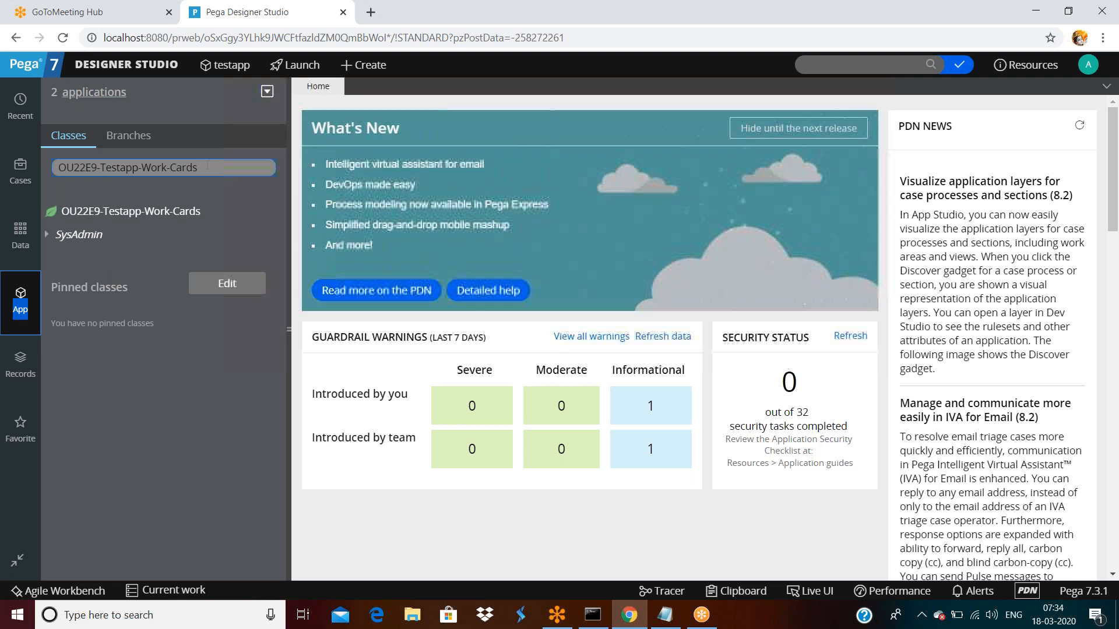
triple_click(220, 169)
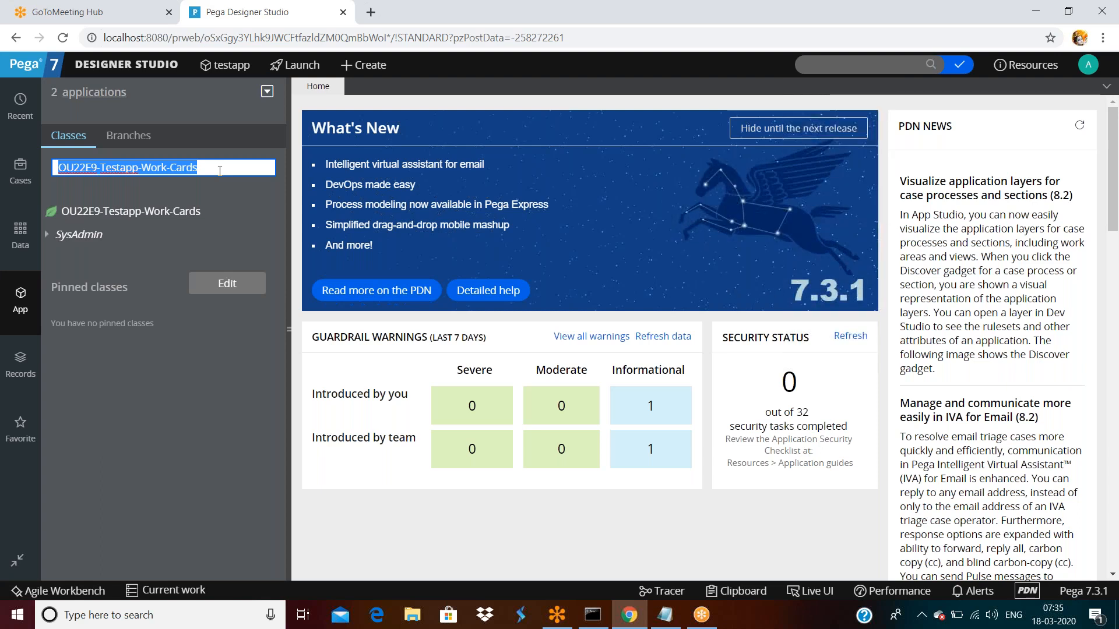
double_click(220, 170)
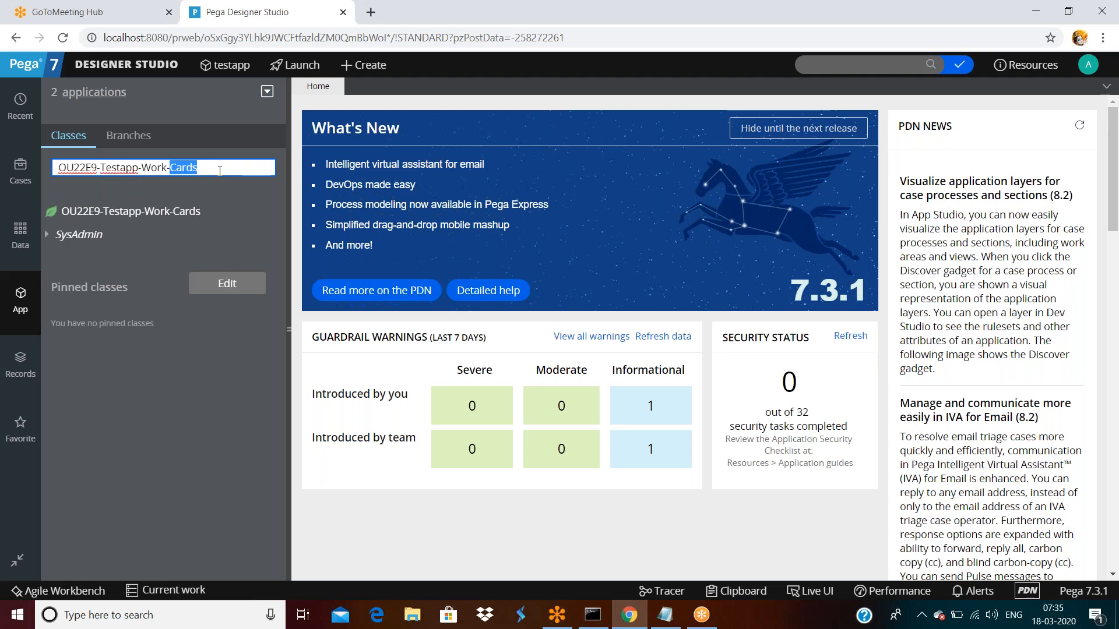
click(220, 170)
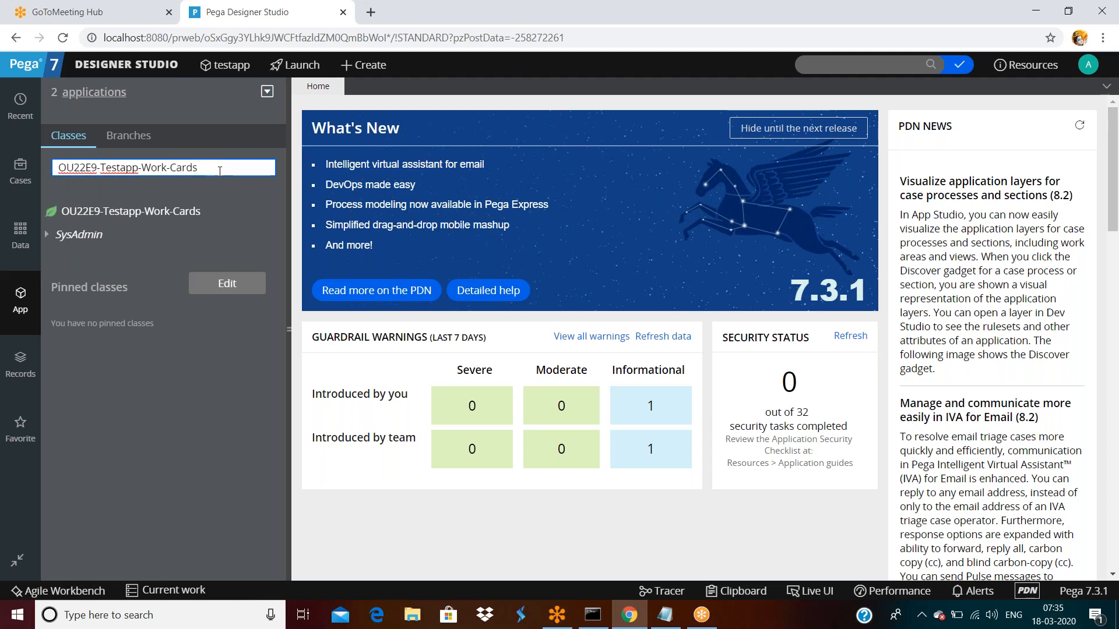
click(1085, 65)
click(1034, 125)
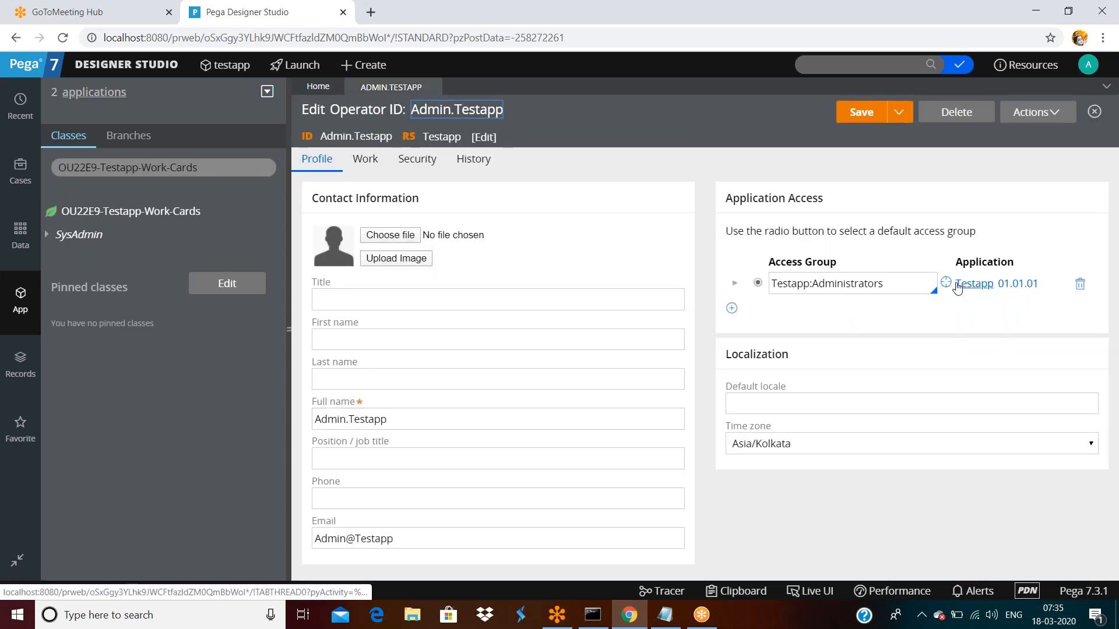
- Open Testapp:Administrators' Advanced tab and view the second work pool, OU22E9-Testapp-Work-Cards
click(946, 284)
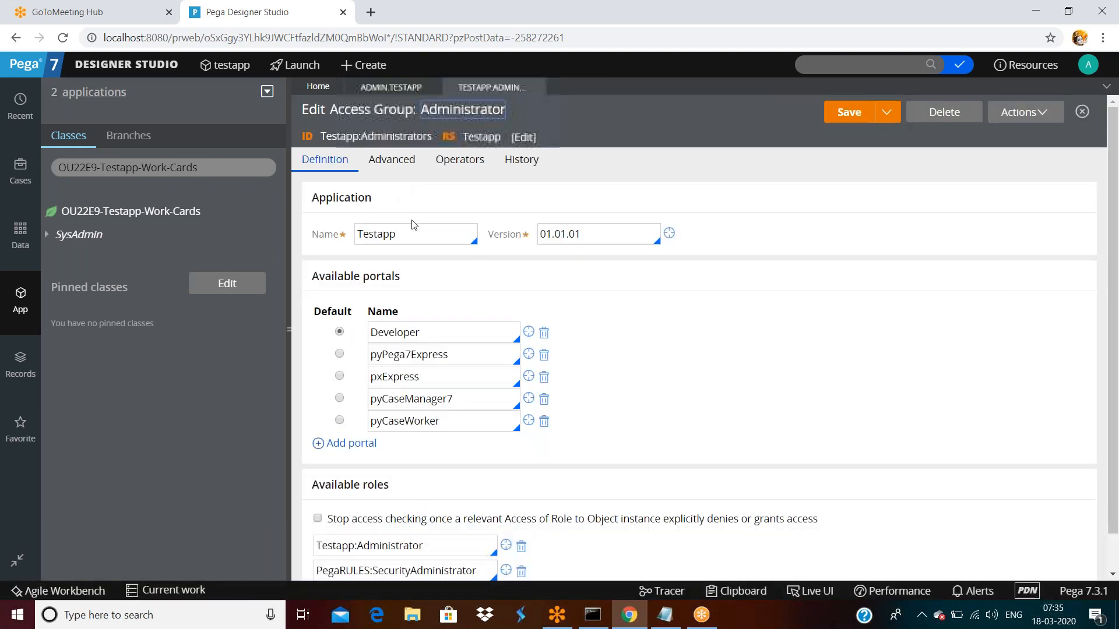
click(391, 159)
click(367, 274)
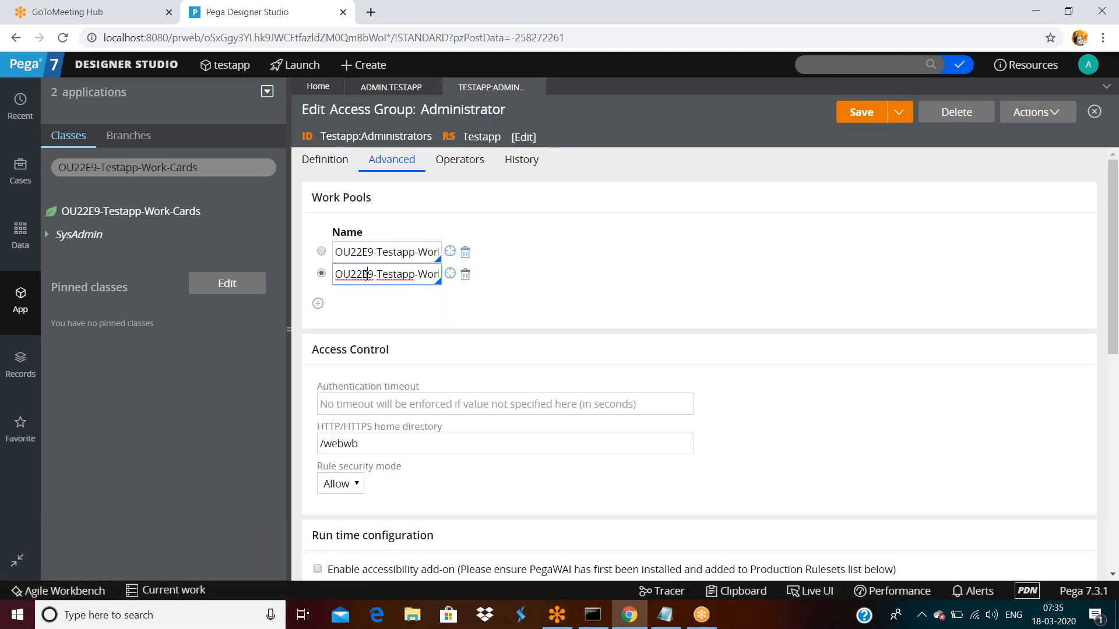
key(End)
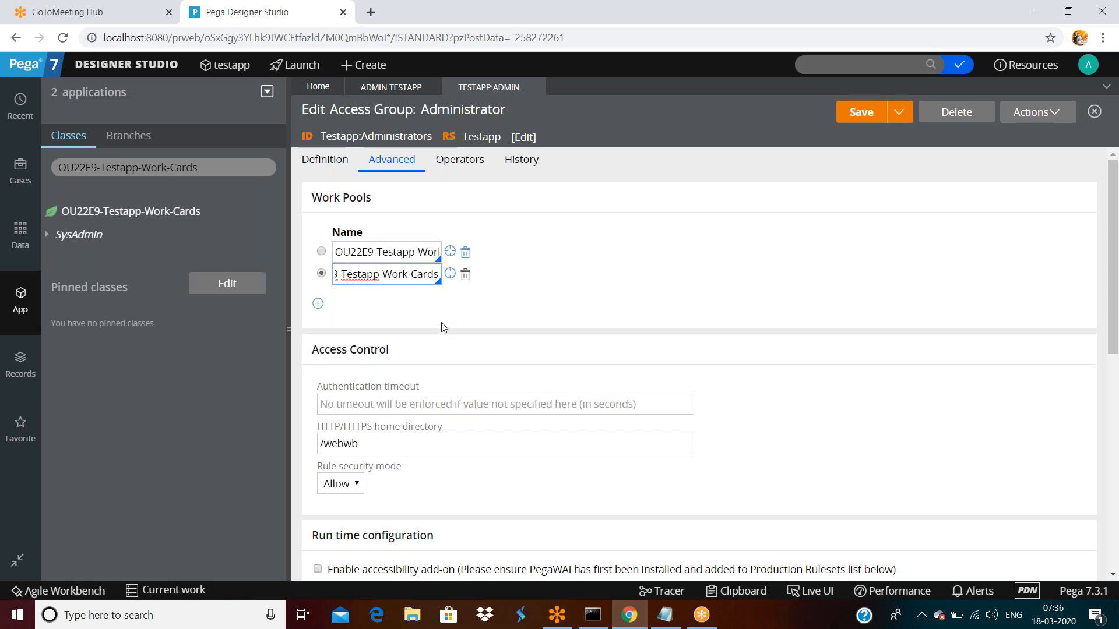
scroll(441, 350, down, 3)
scroll(412, 352, up, 3)
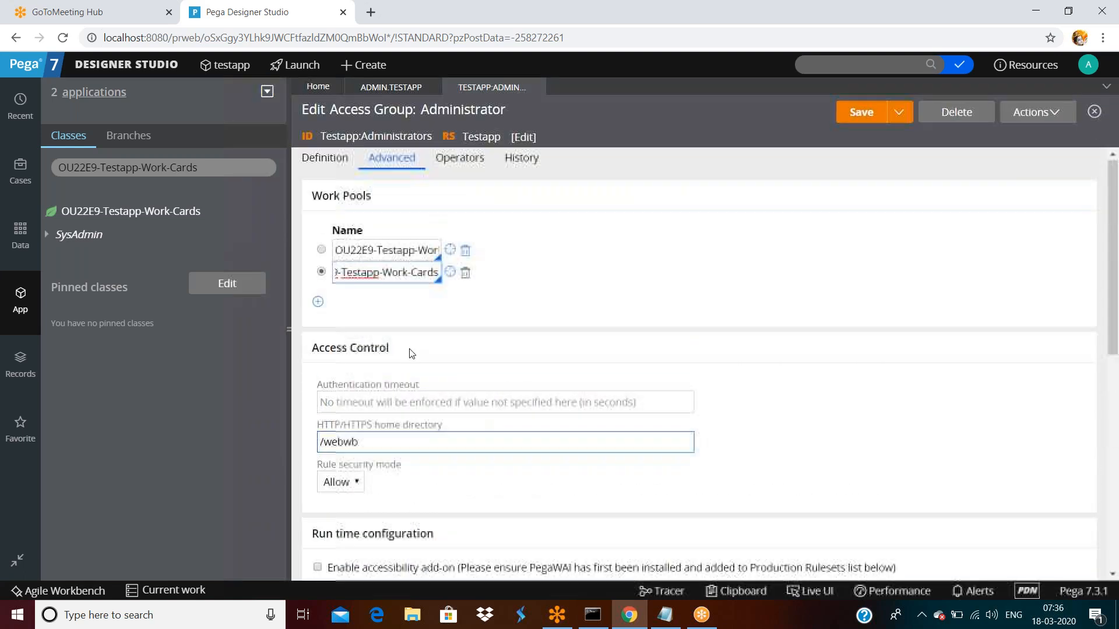
- Enter 120 as the Authentication timeout on the Advanced tab
triple_click(329, 352)
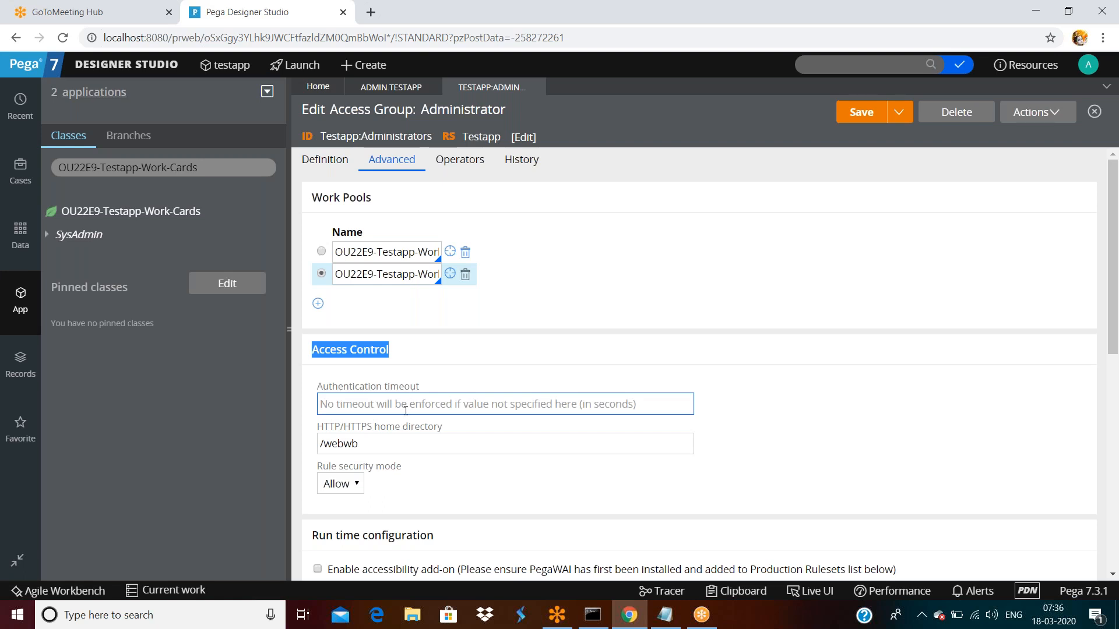
click(543, 406)
text(1)
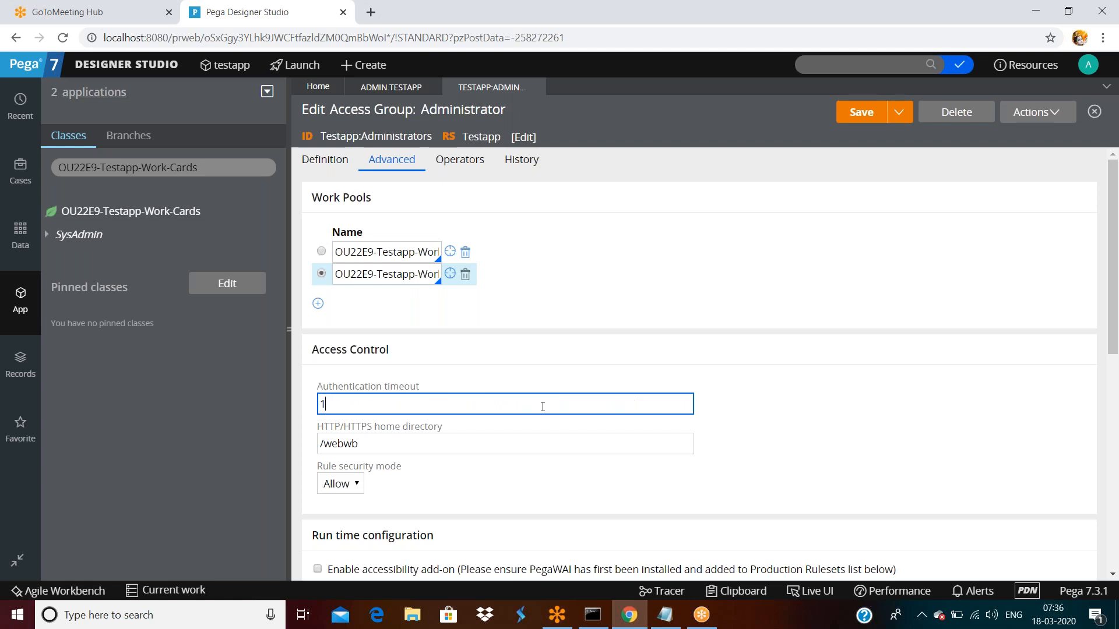
text(20)
double_click(338, 404)
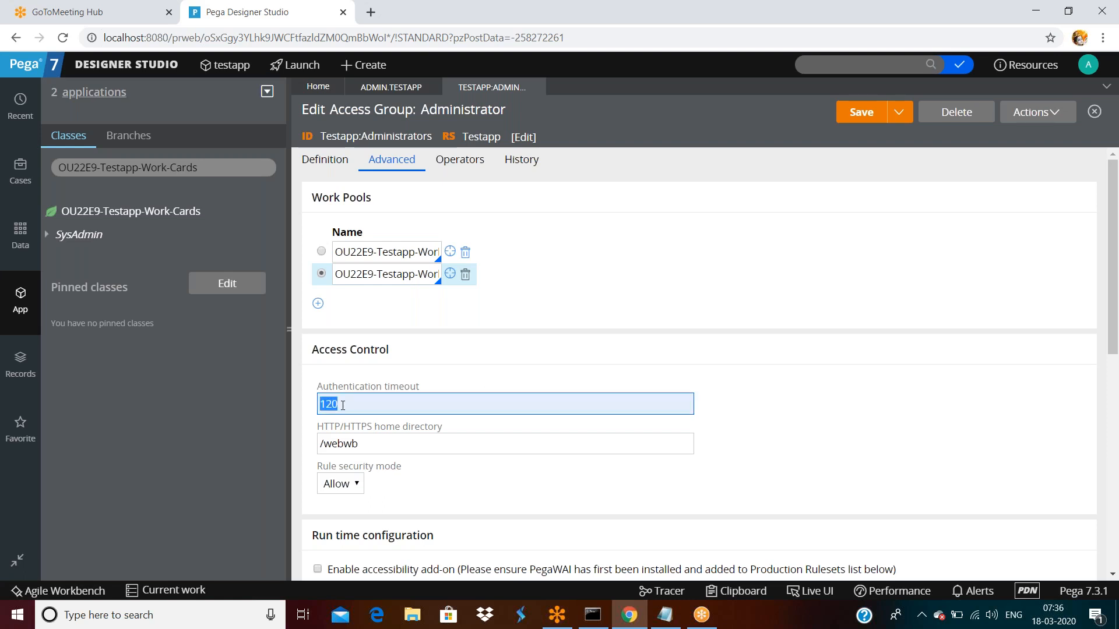
- Select webwb in the HTTP/HTTPS home directory field and bring up File Explorer
click(367, 445)
double_click(367, 445)
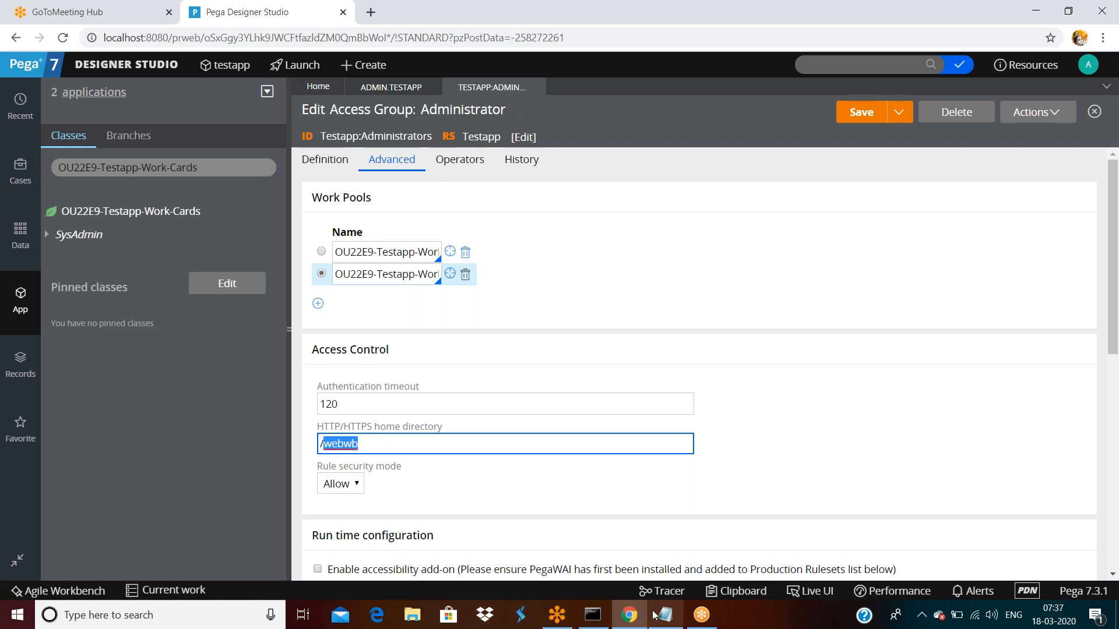
click(410, 619)
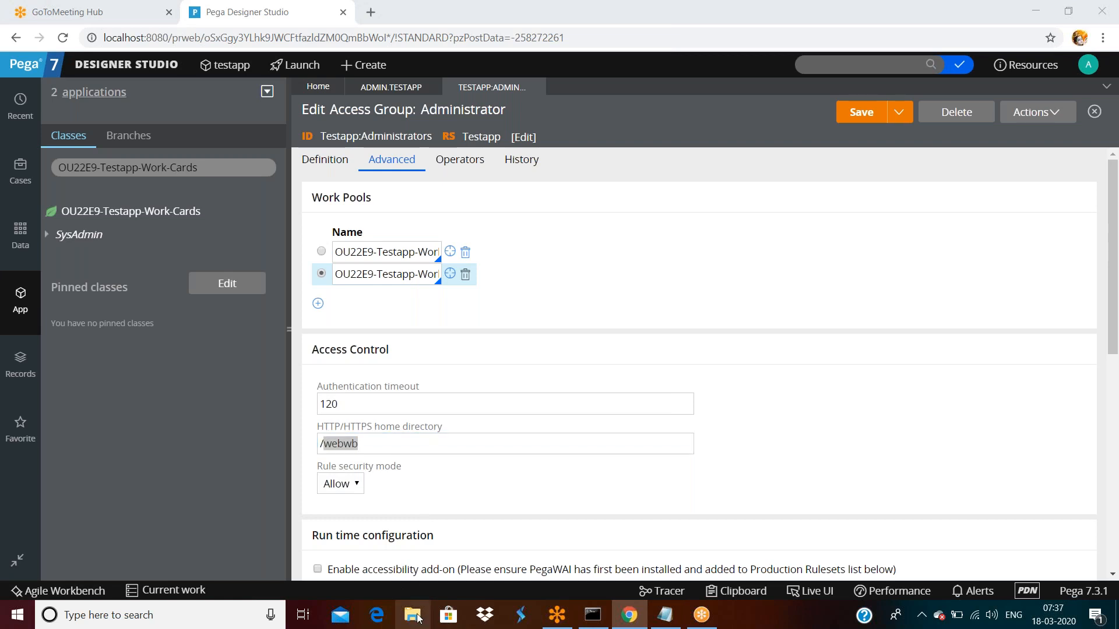
click(417, 617)
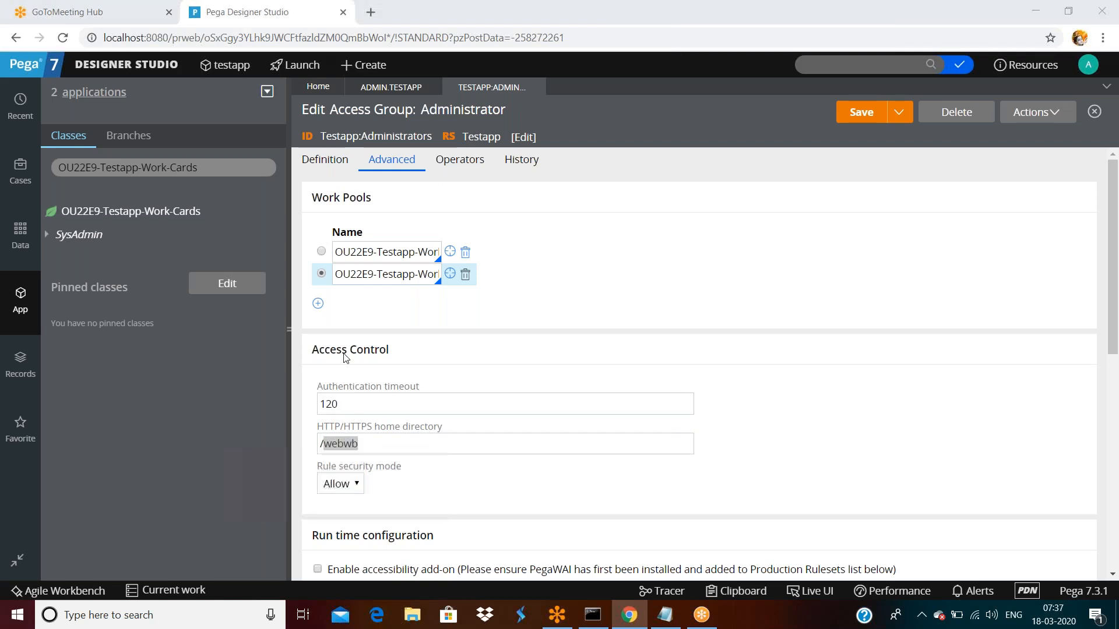
- Close the duplicate Explorer window, maximize the other, and open Windows (C:) > PRPCPersonalEdition
click(904, 136)
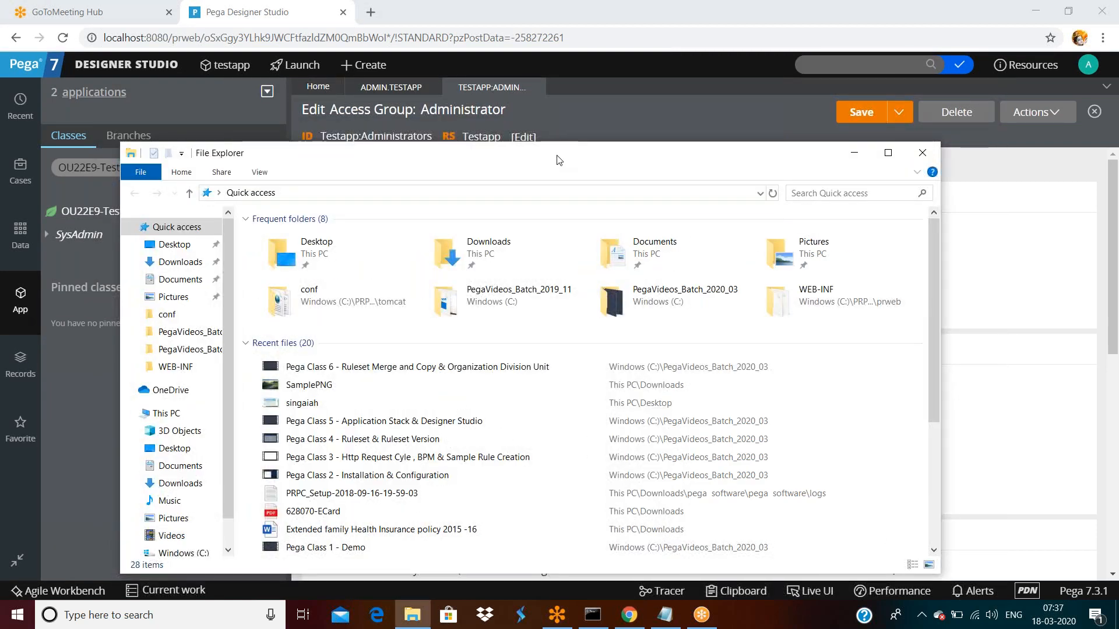
double_click(559, 160)
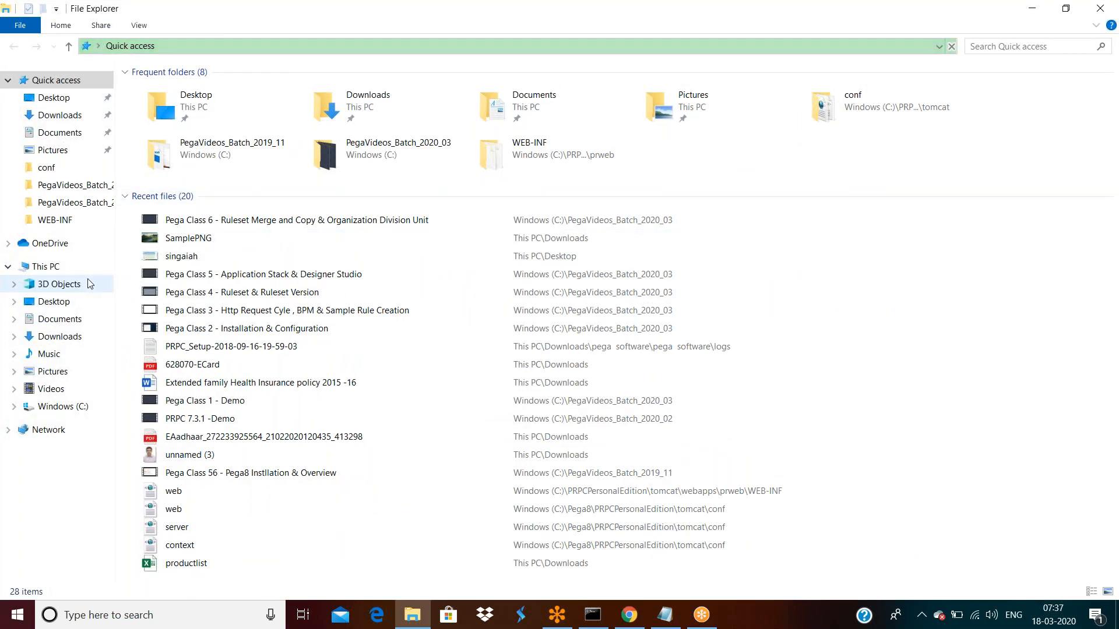
click(66, 271)
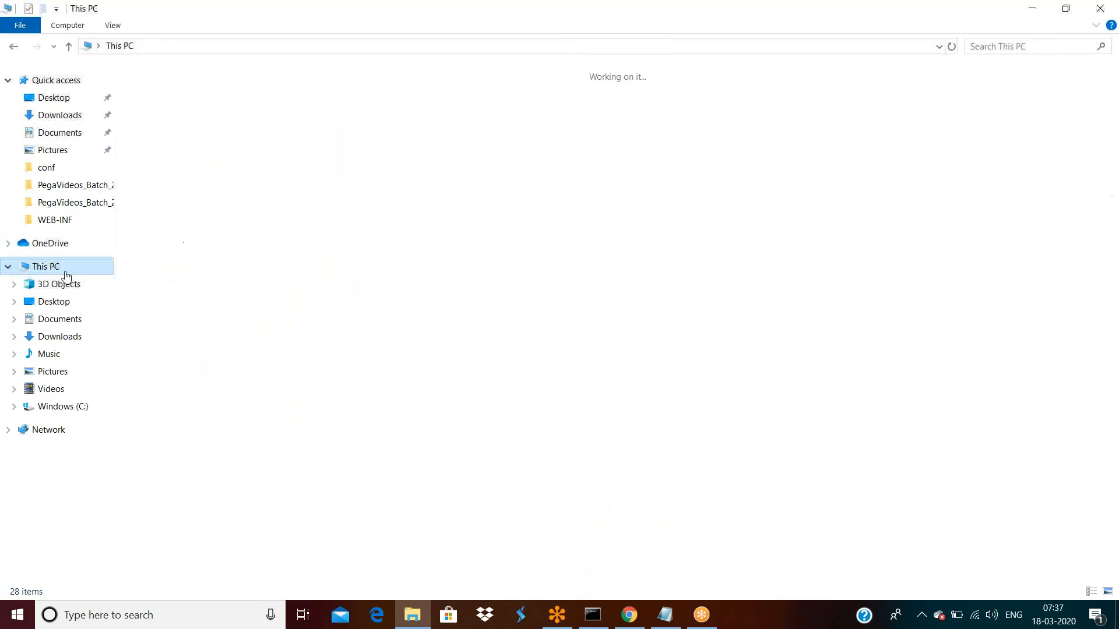
double_click(233, 198)
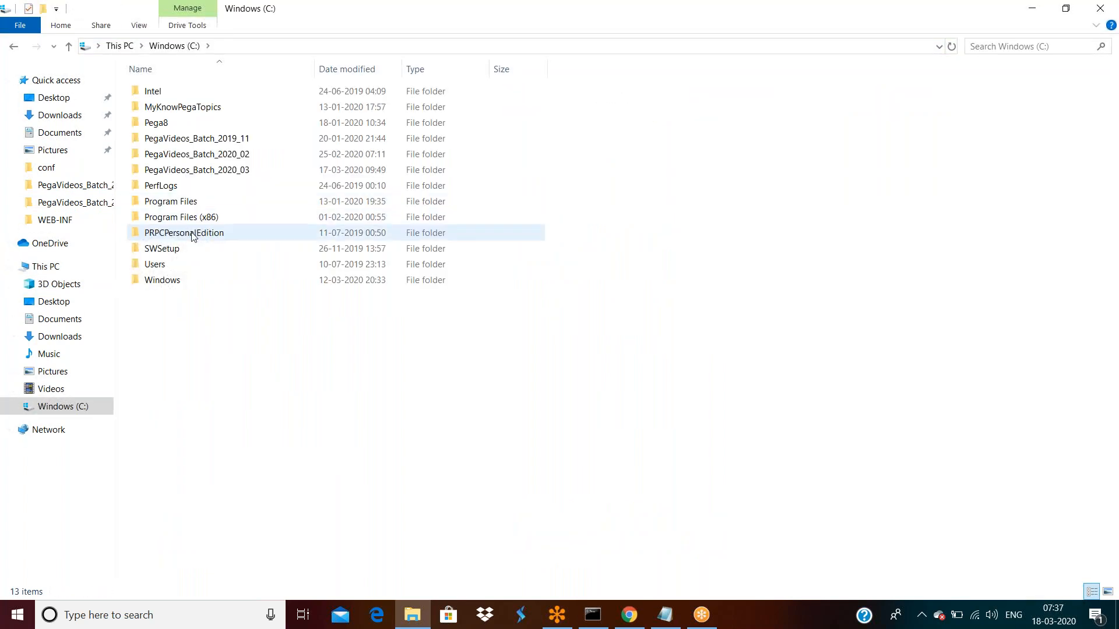
double_click(193, 234)
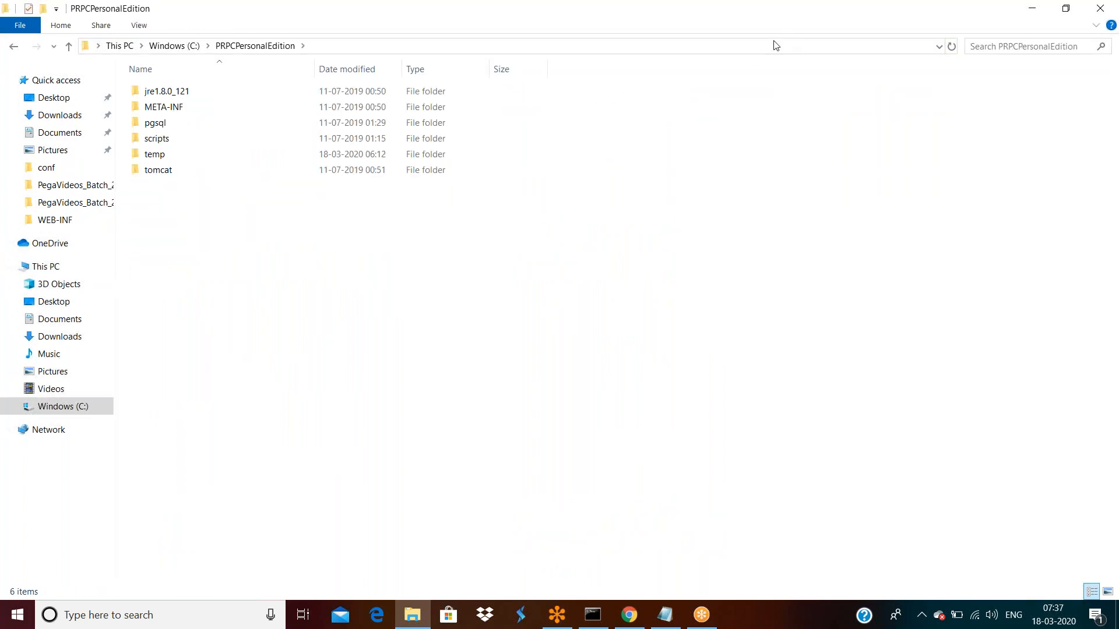
- Search PRPCPersonalEdition for 'webwb', open the first webwb folder, and select its first en_gb file
click(999, 46)
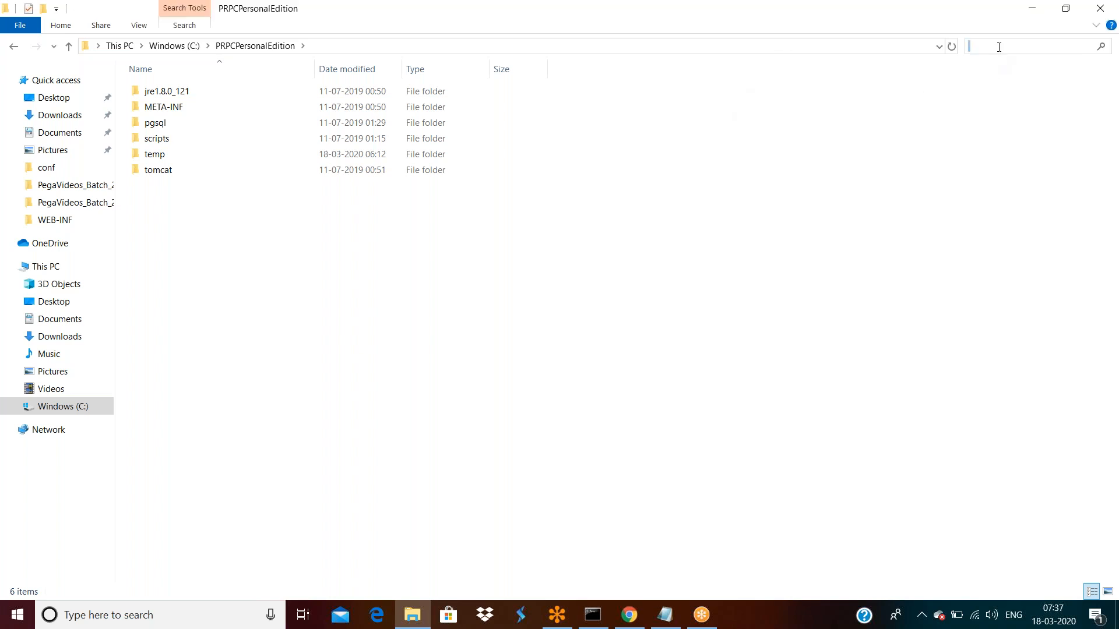
text(webwb)
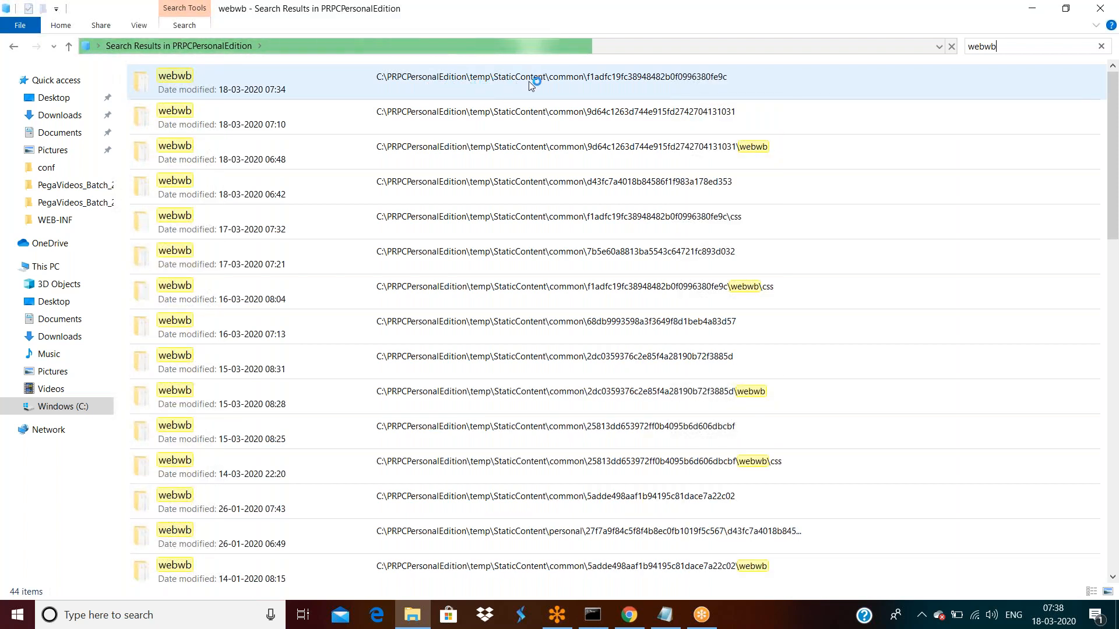
double_click(236, 89)
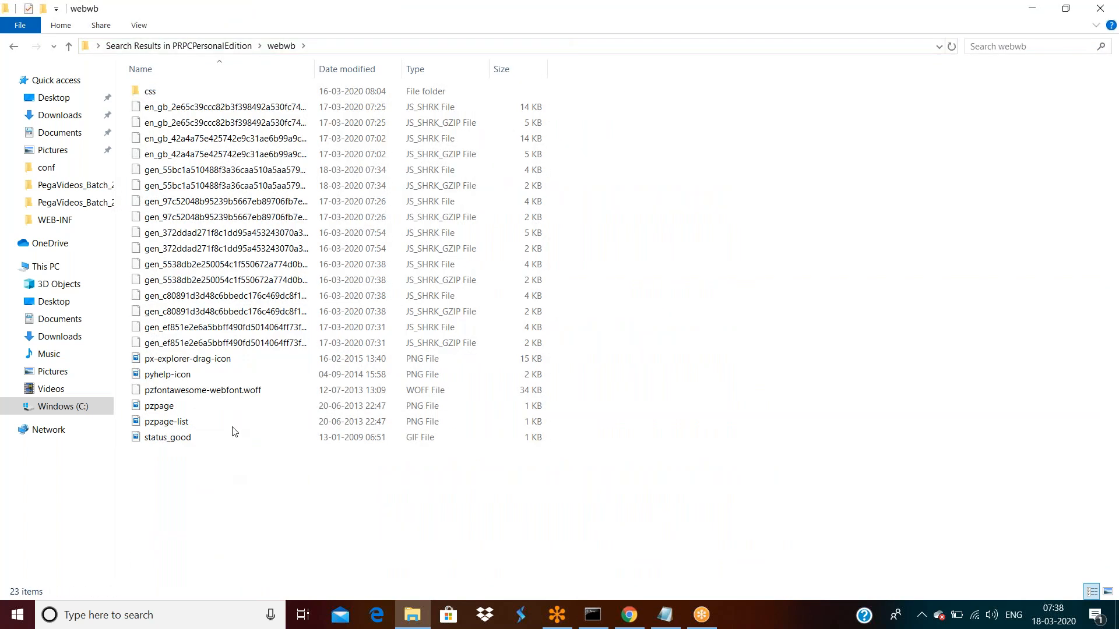
click(179, 46)
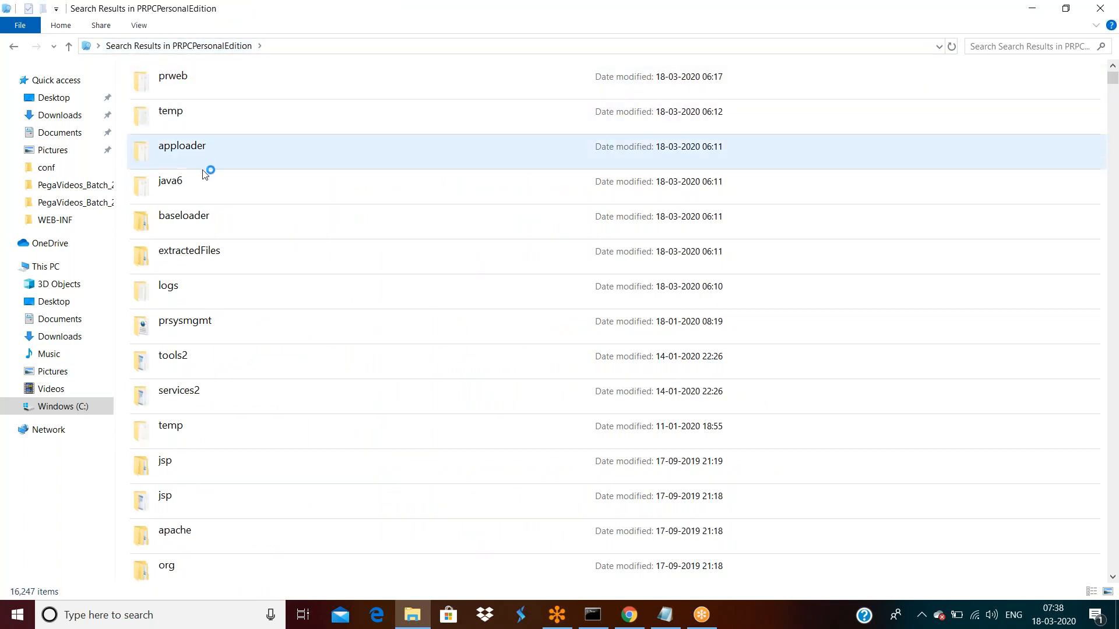
click(13, 46)
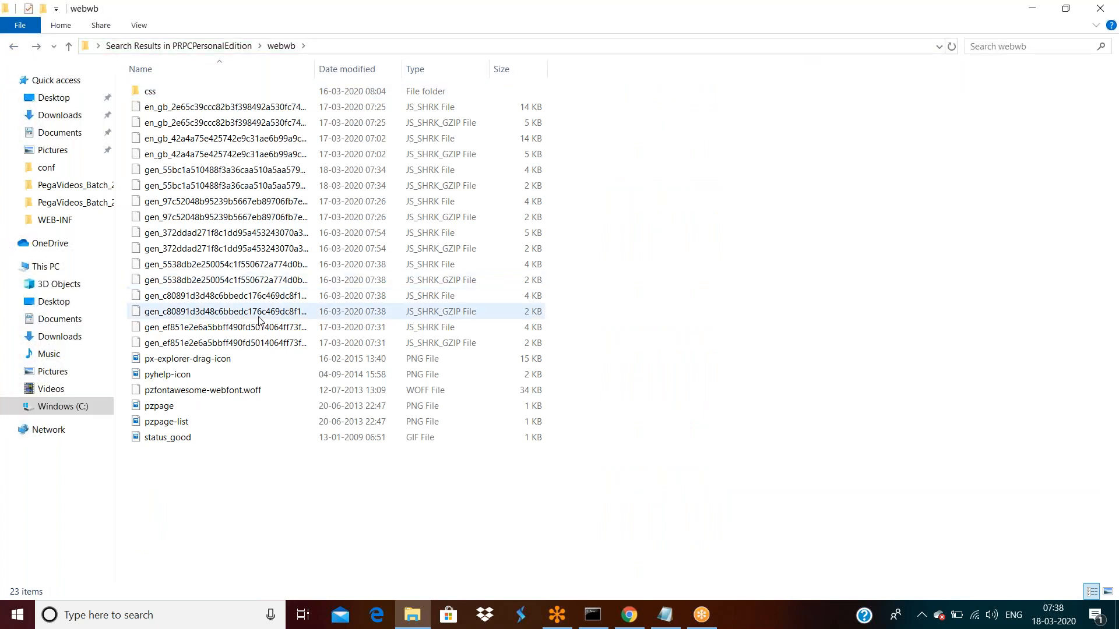
click(238, 107)
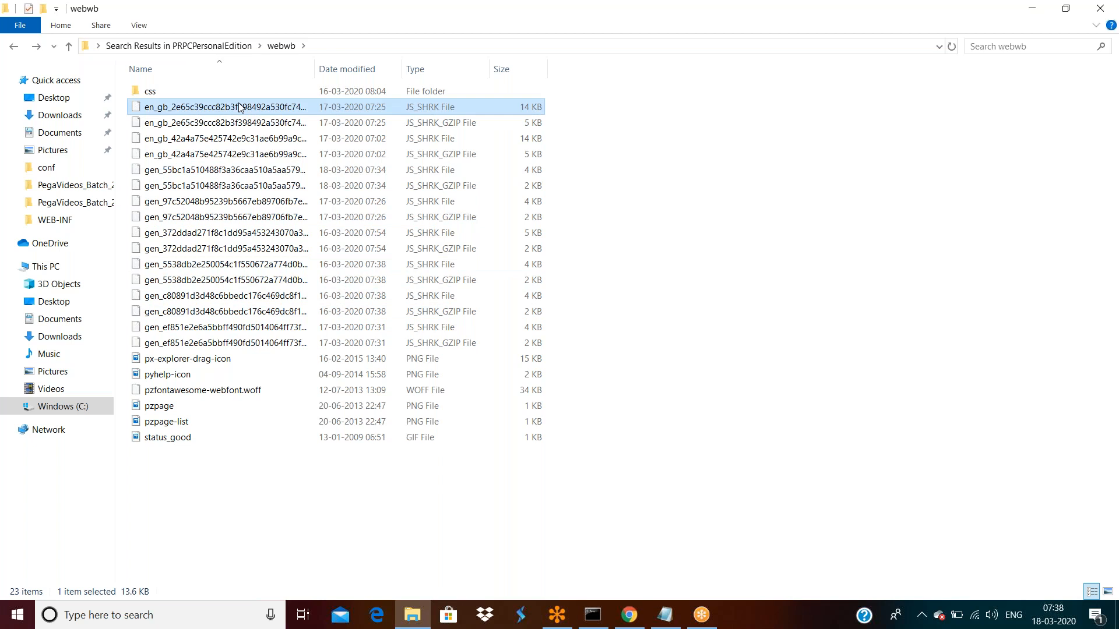
- Inspect the en_gb file's Location in its Properties dialog, then cancel
right_click(239, 107)
key(Escape)
click(278, 358)
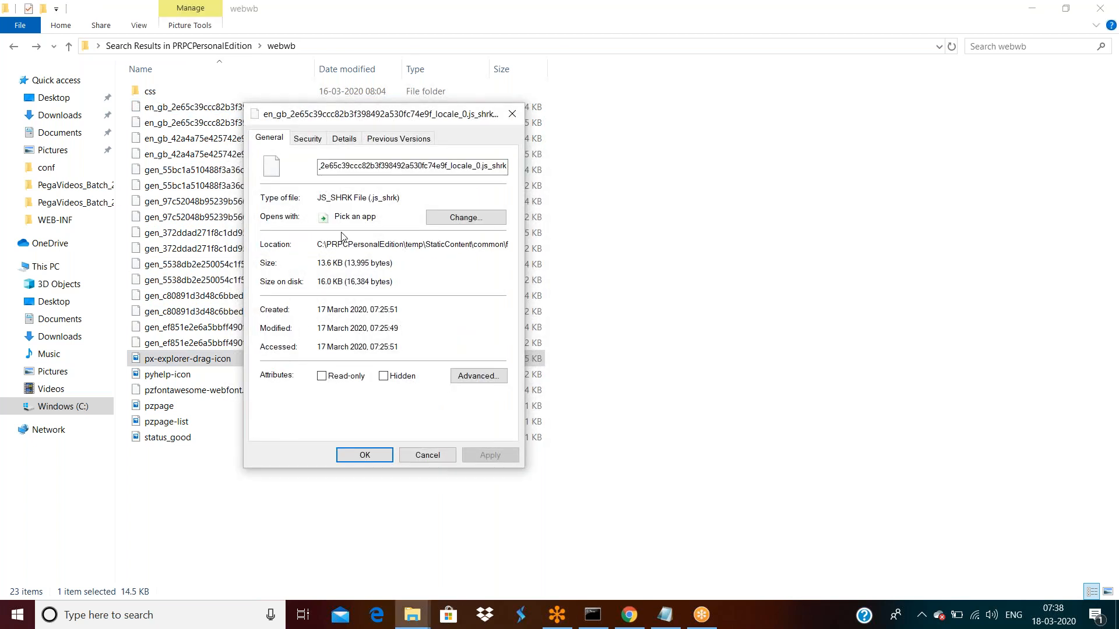
double_click(414, 245)
click(414, 245)
click(426, 454)
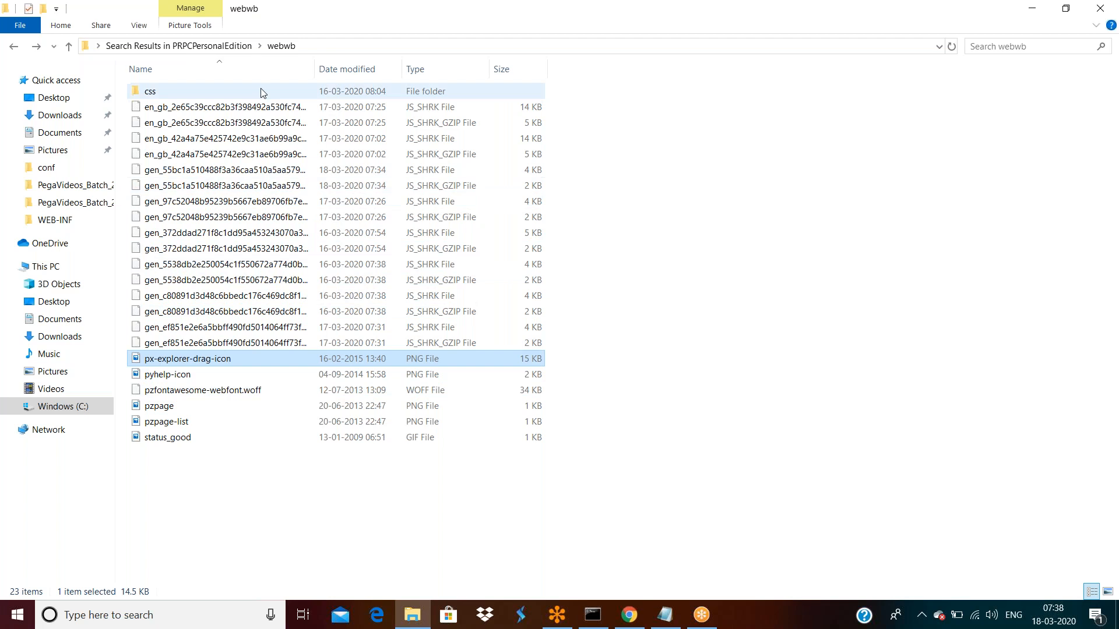
- Return to the search results, then select the /webwb home directory value in Designer Studio
click(221, 50)
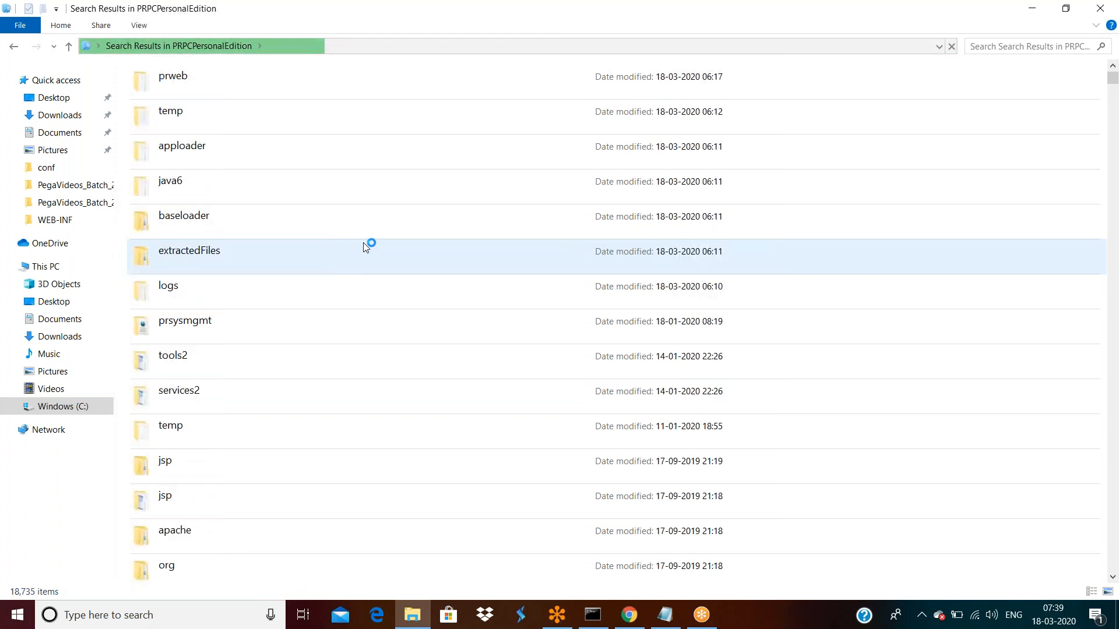
click(628, 614)
triple_click(410, 447)
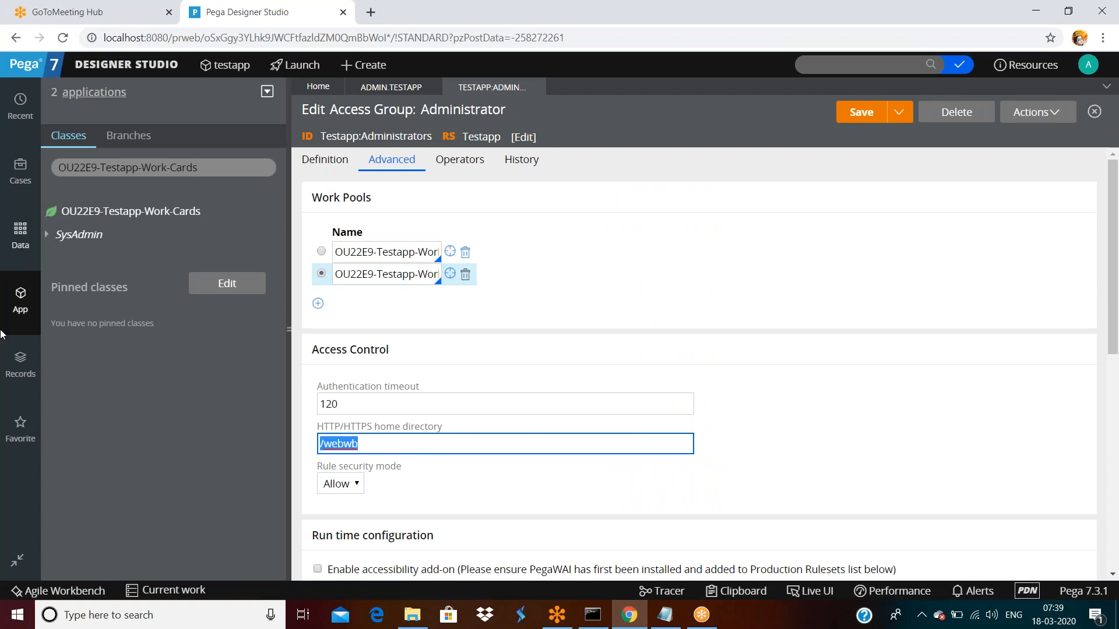
- In App Explorer, show Create > Technical record types for the OU22E9-Testapp-Work-Cards class
click(22, 297)
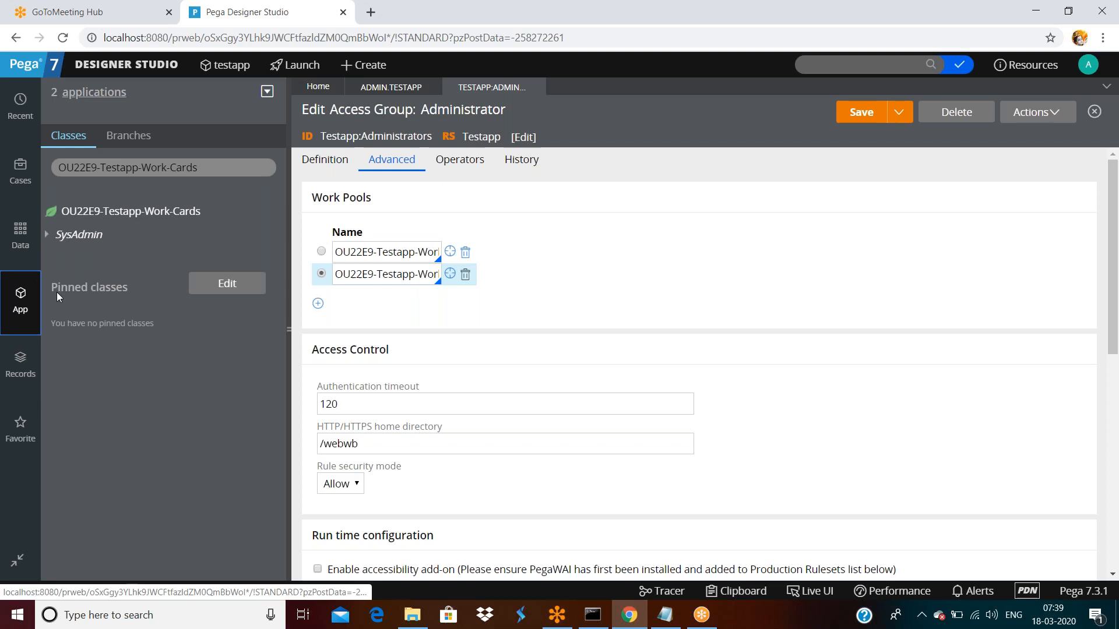
right_click(164, 217)
mouse_move(157, 232)
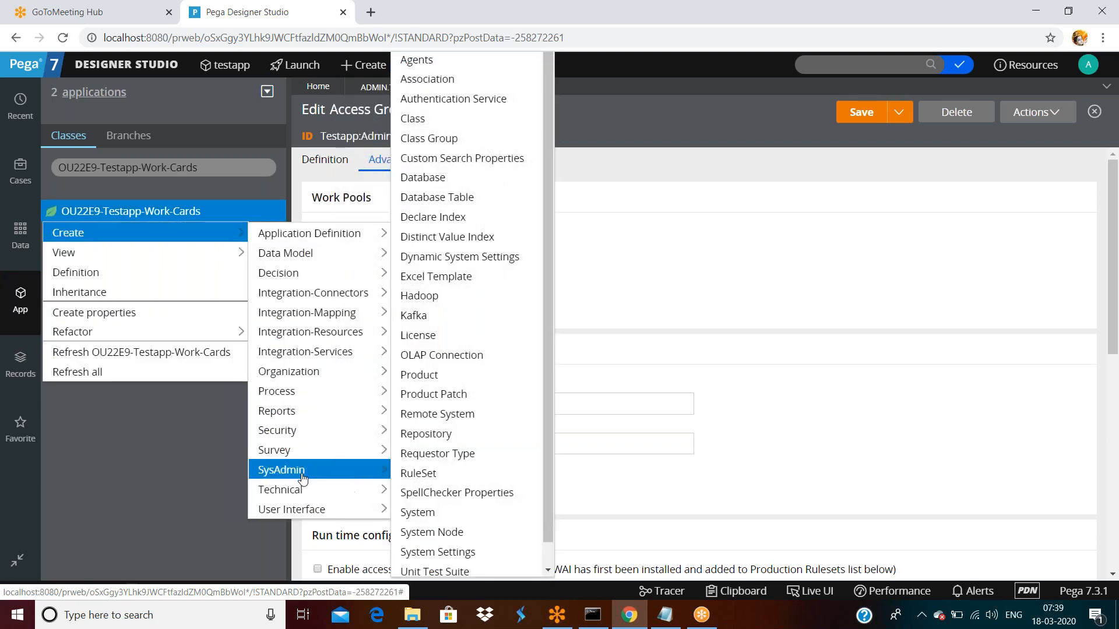
mouse_move(296, 491)
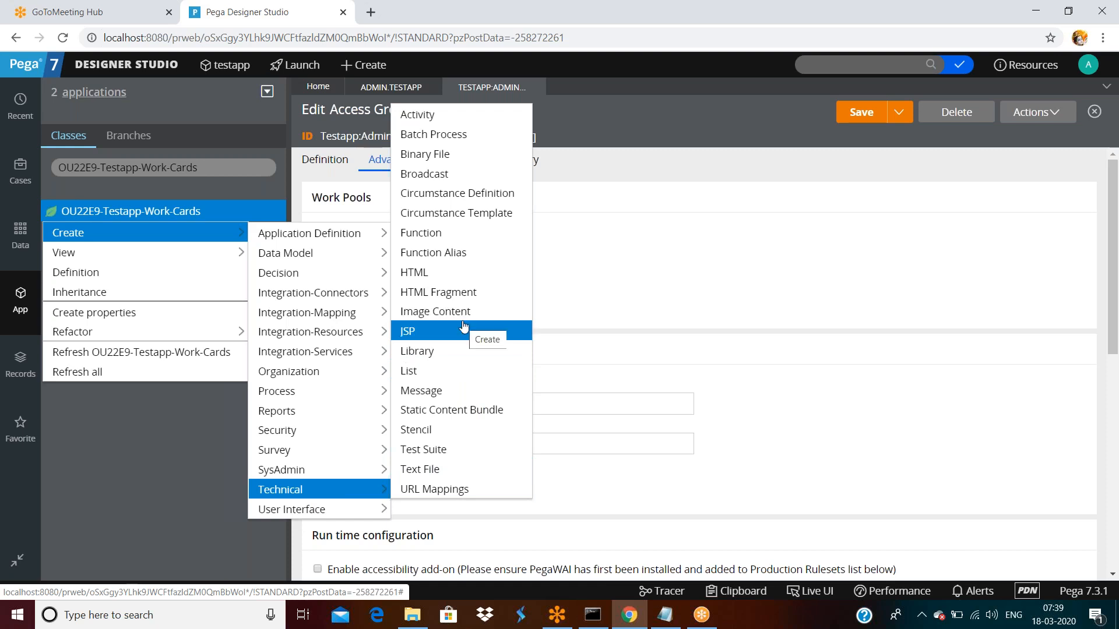
- Start a new Text File record, then return to the TESTAPP:ADMIN tab's home directory field
click(433, 473)
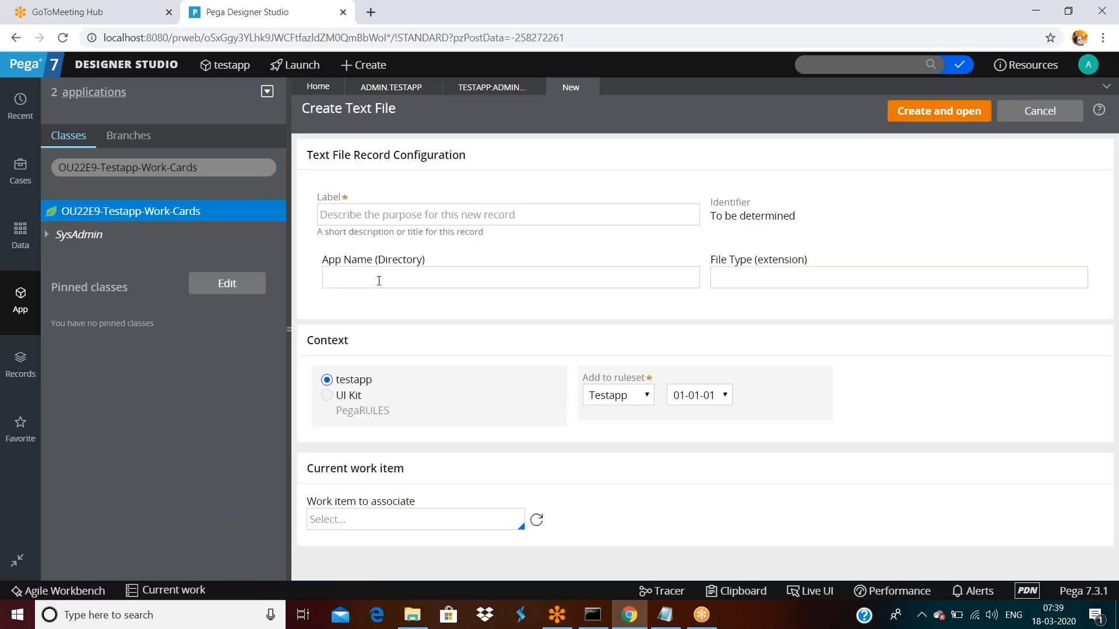
click(378, 281)
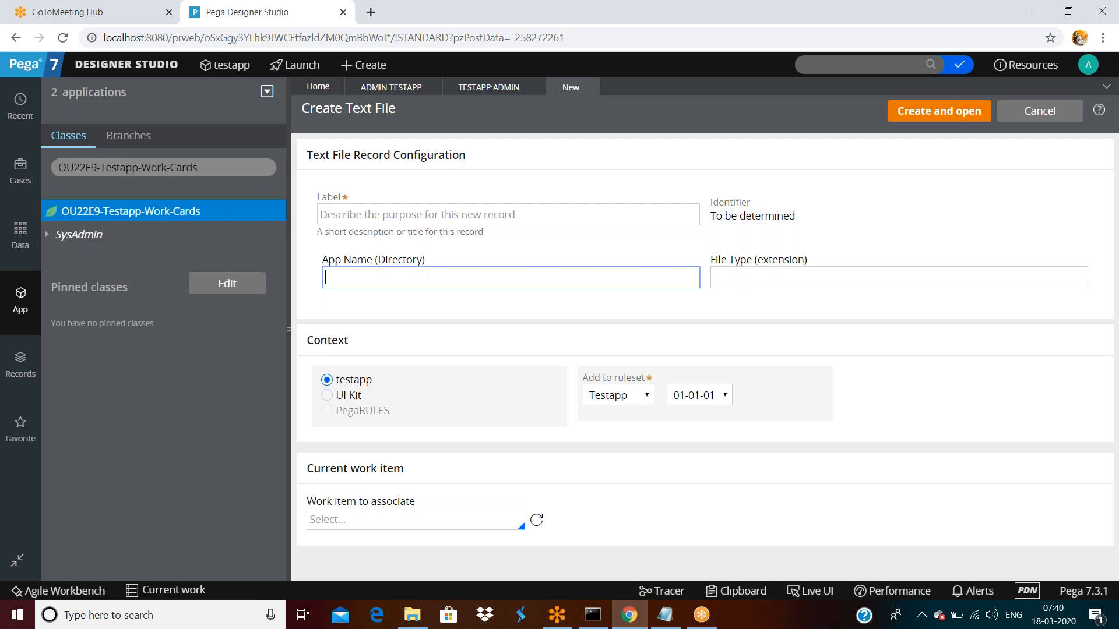
click(491, 86)
click(349, 442)
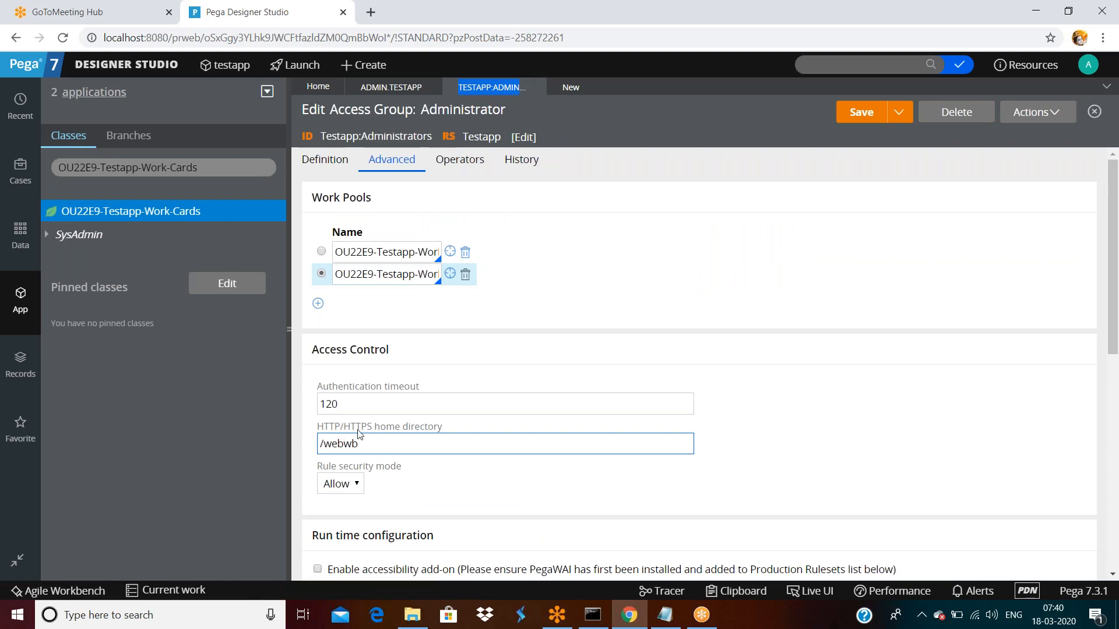
click(309, 295)
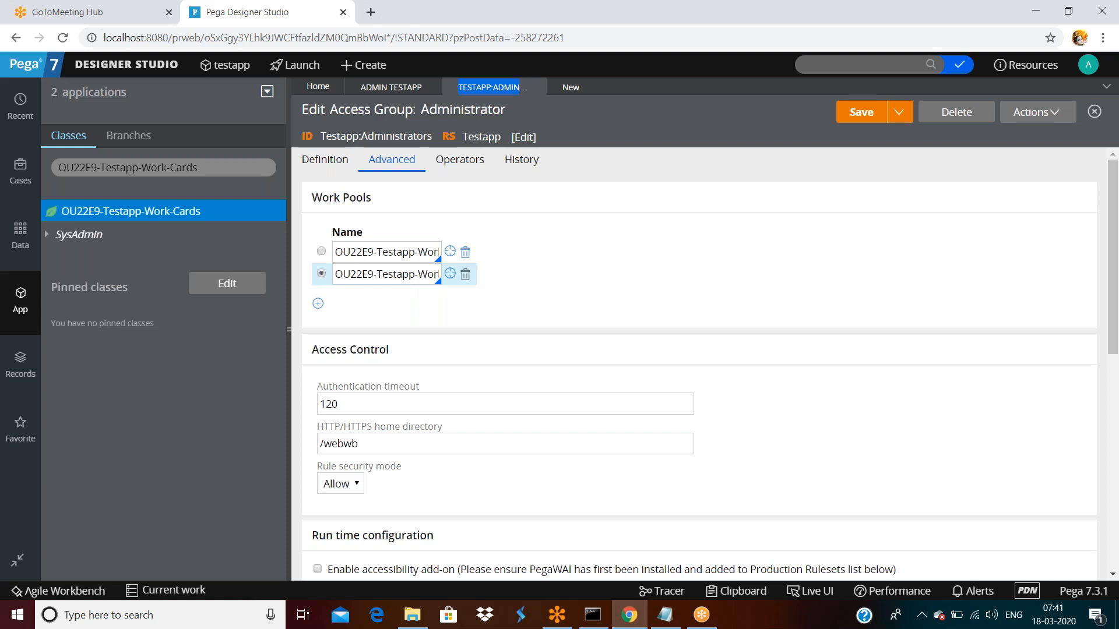
double_click(394, 441)
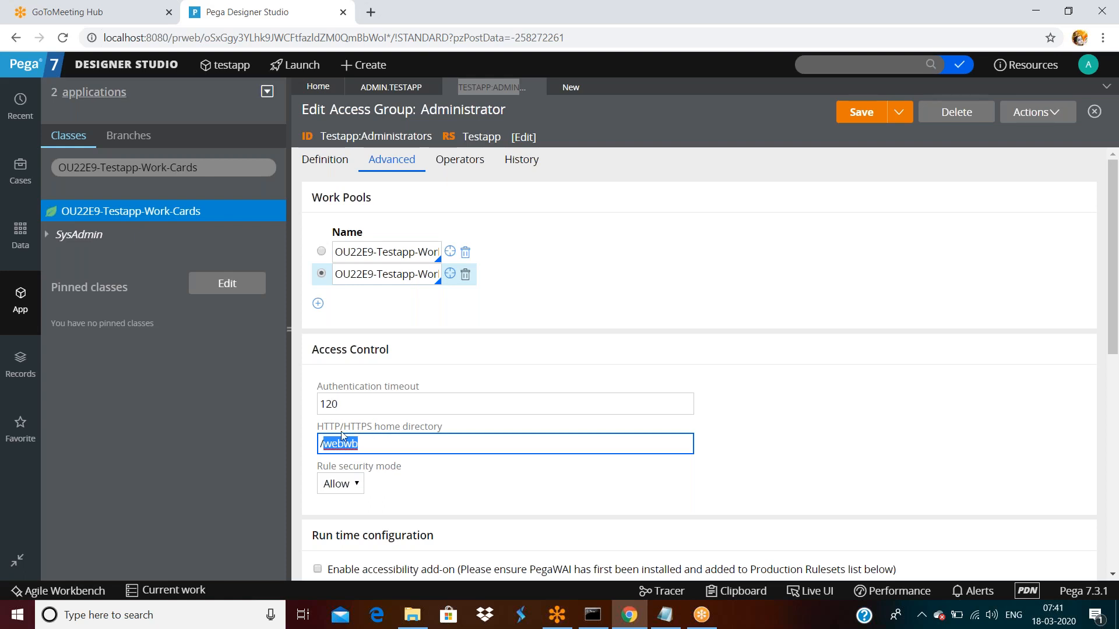
key(ctrl+a)
double_click(370, 447)
scroll(512, 325, down, 1)
click(392, 376)
double_click(392, 375)
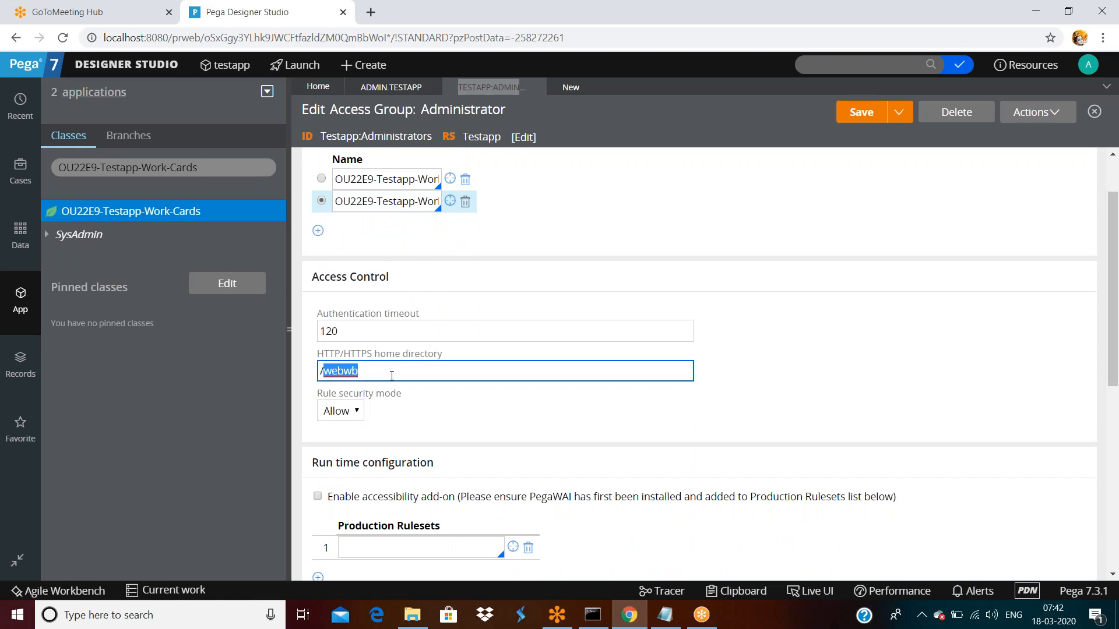
scroll(391, 372, down, 2)
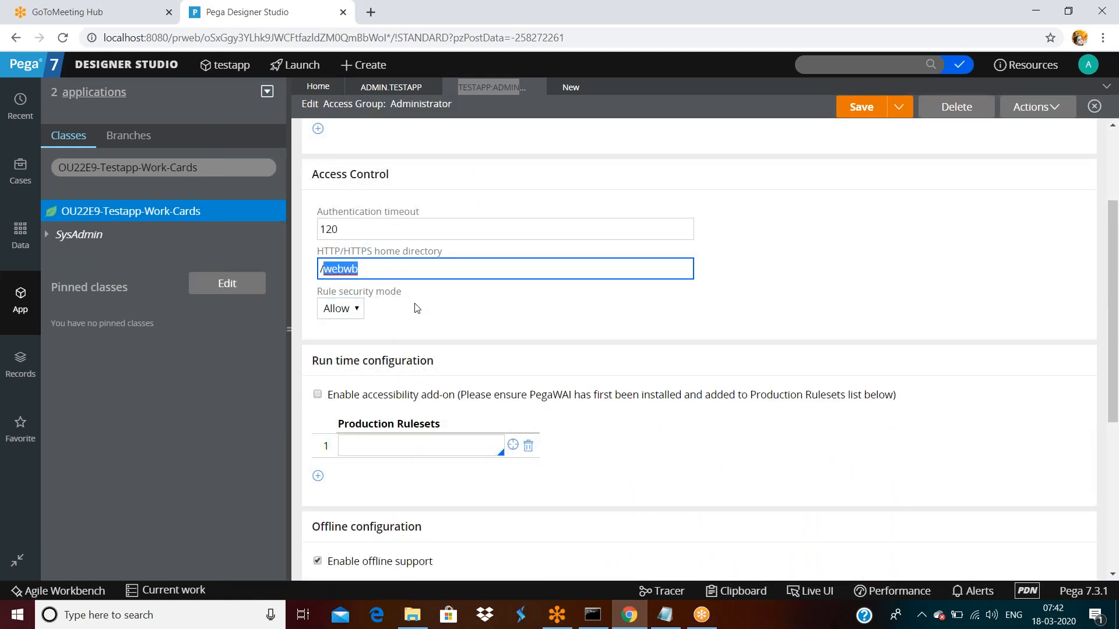
scroll(441, 315, down, 5)
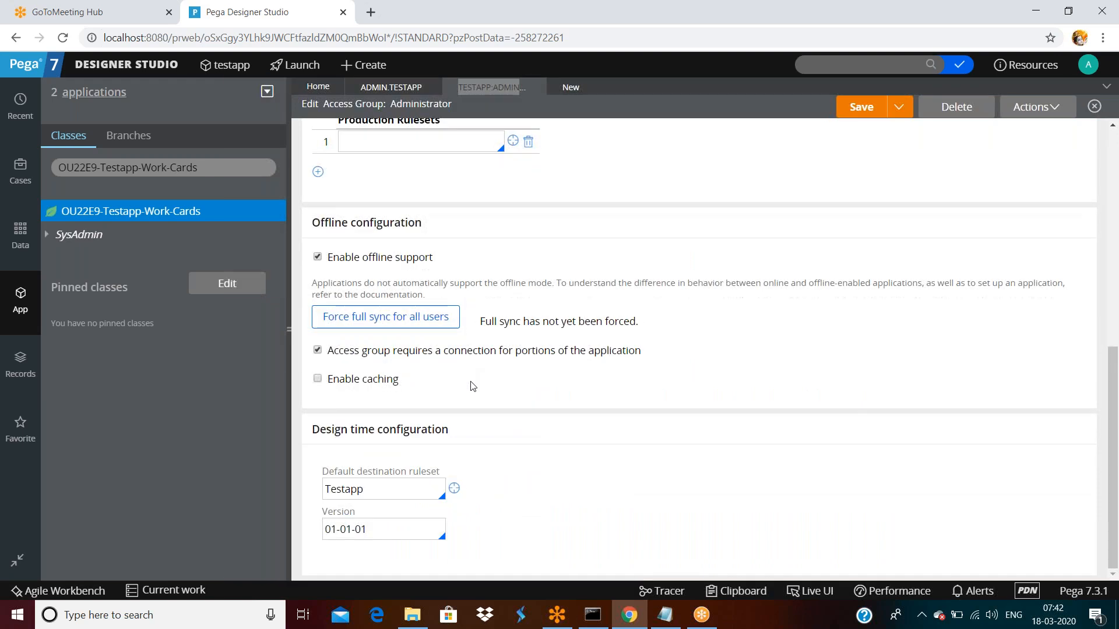
scroll(471, 375, up, 6)
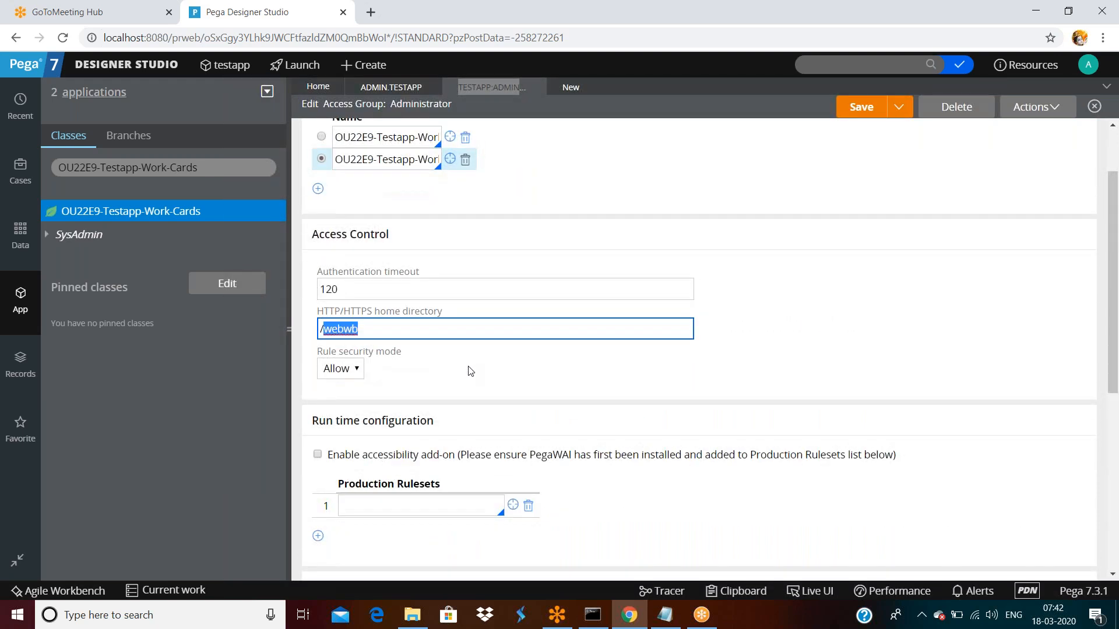
scroll(469, 373, down, 2)
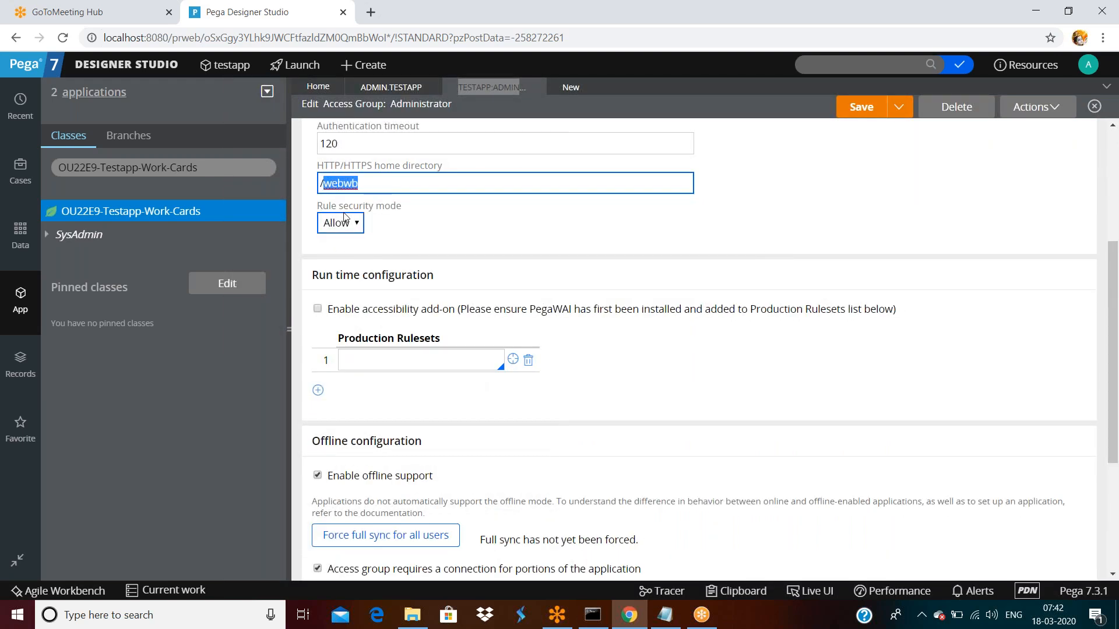
click(356, 227)
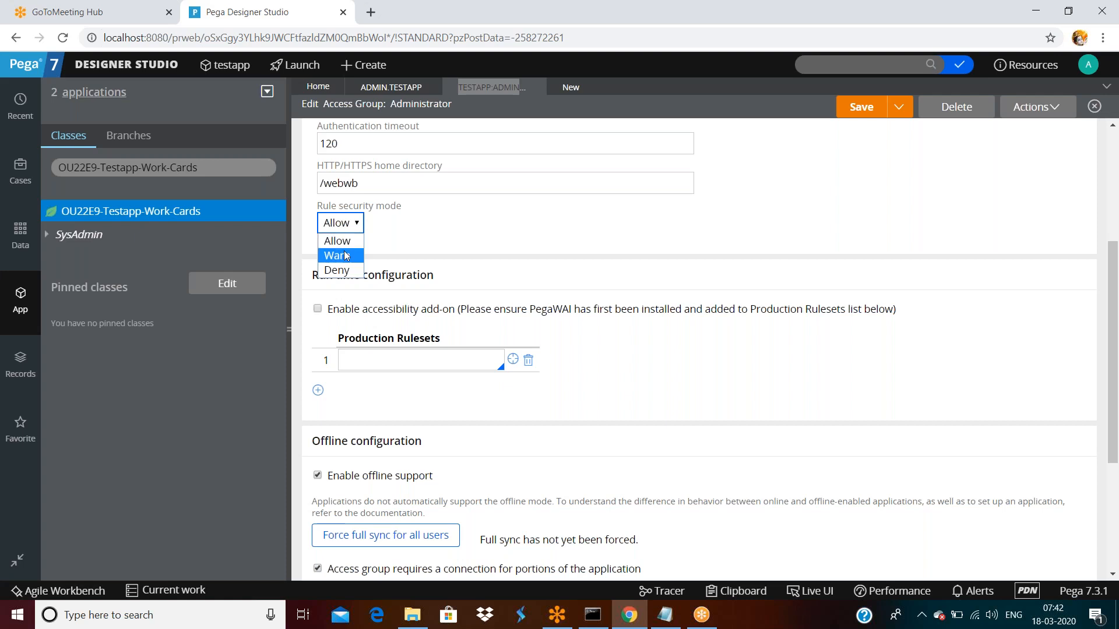
click(448, 236)
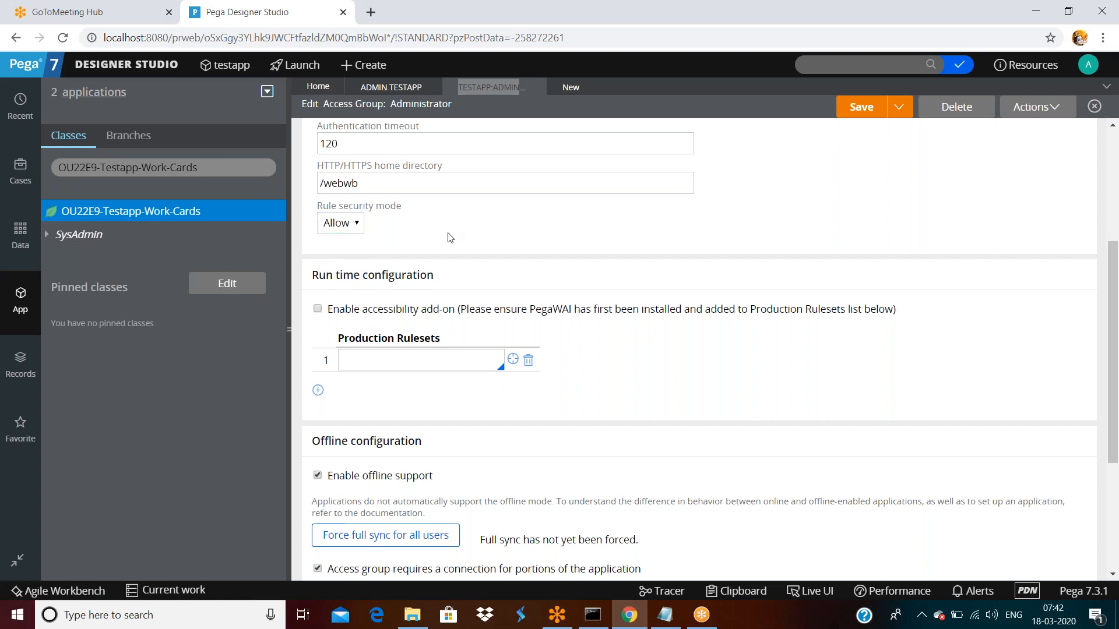
scroll(449, 237, up, 4)
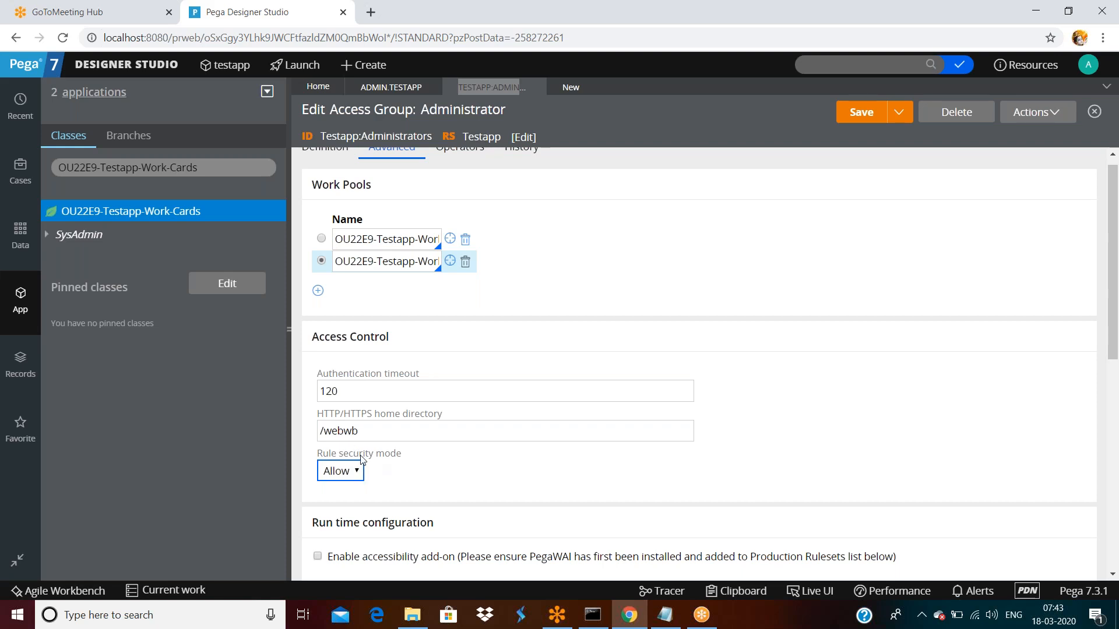
- Change the Rule security mode under Access Control from Allow to Warn
click(357, 472)
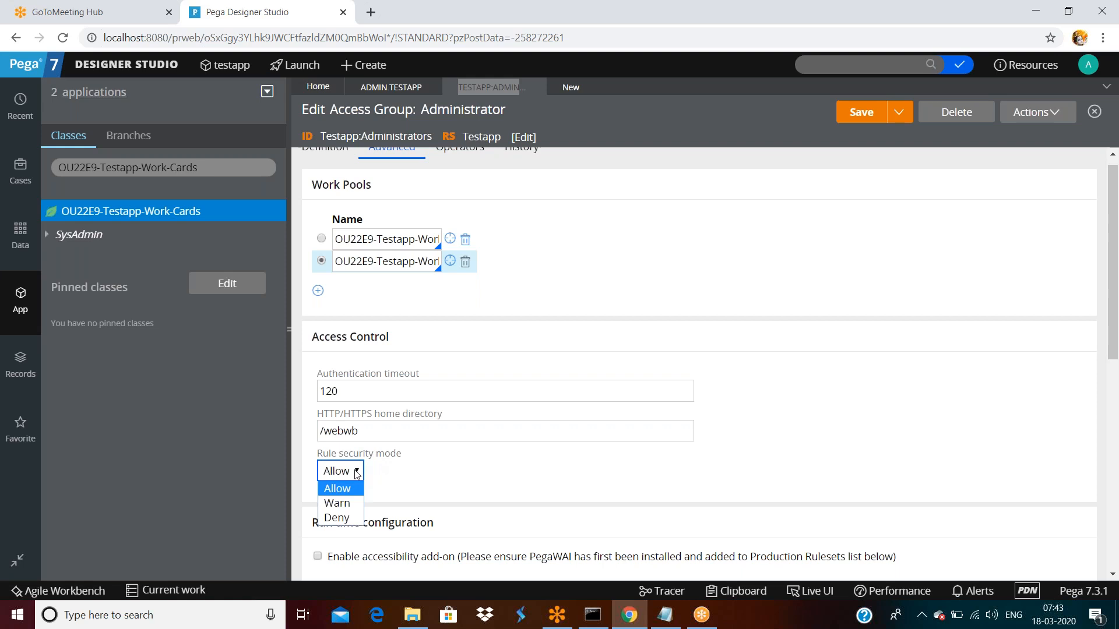
click(464, 479)
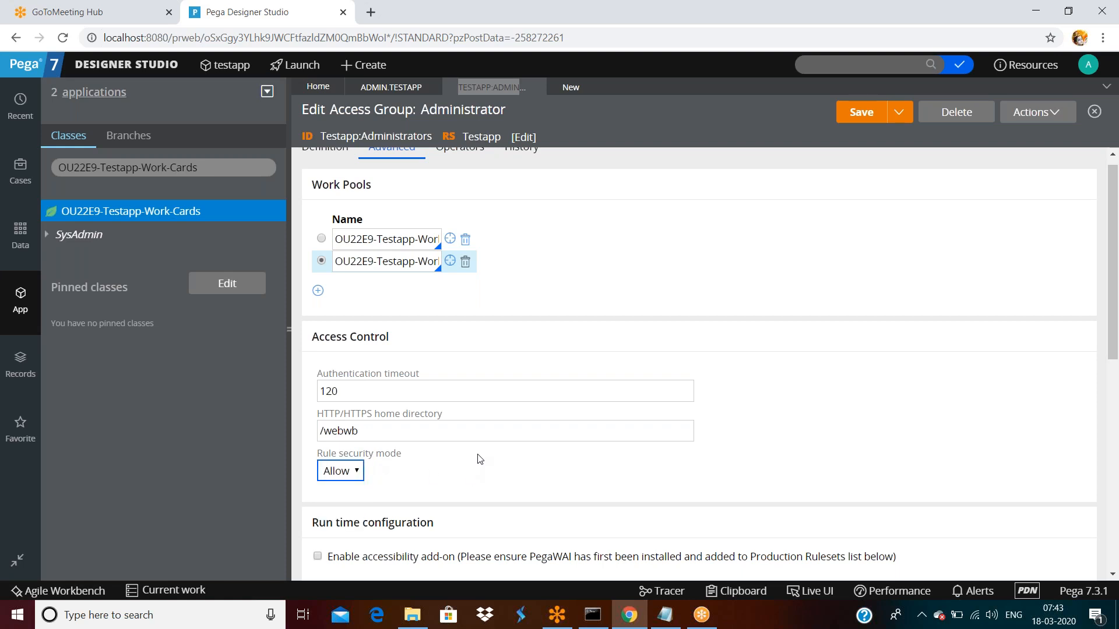
scroll(479, 460, down, 3)
click(350, 296)
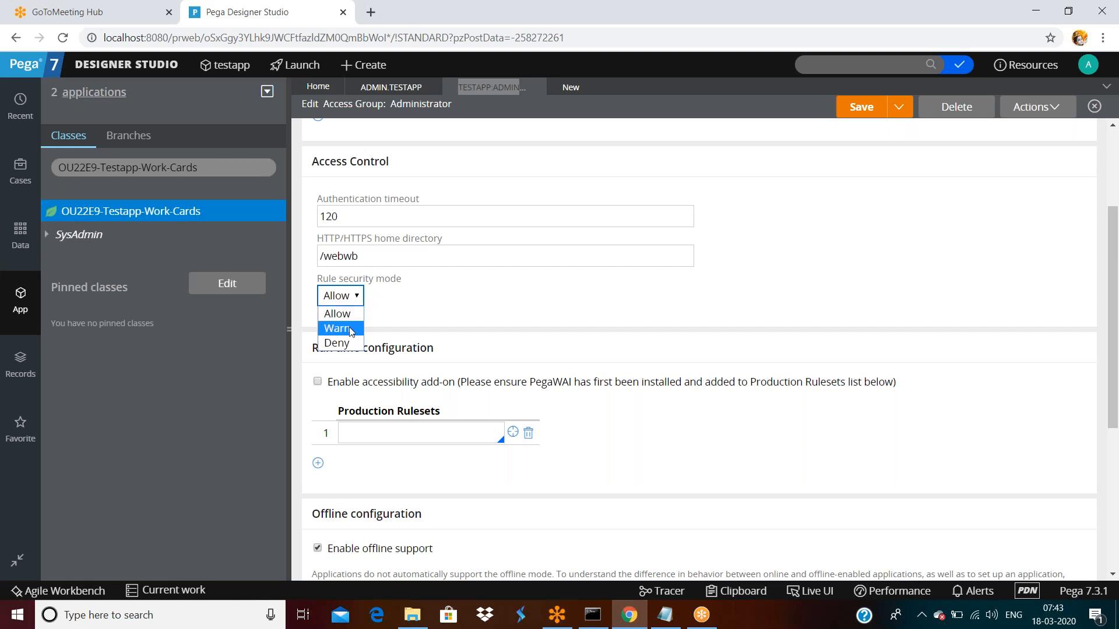
click(351, 330)
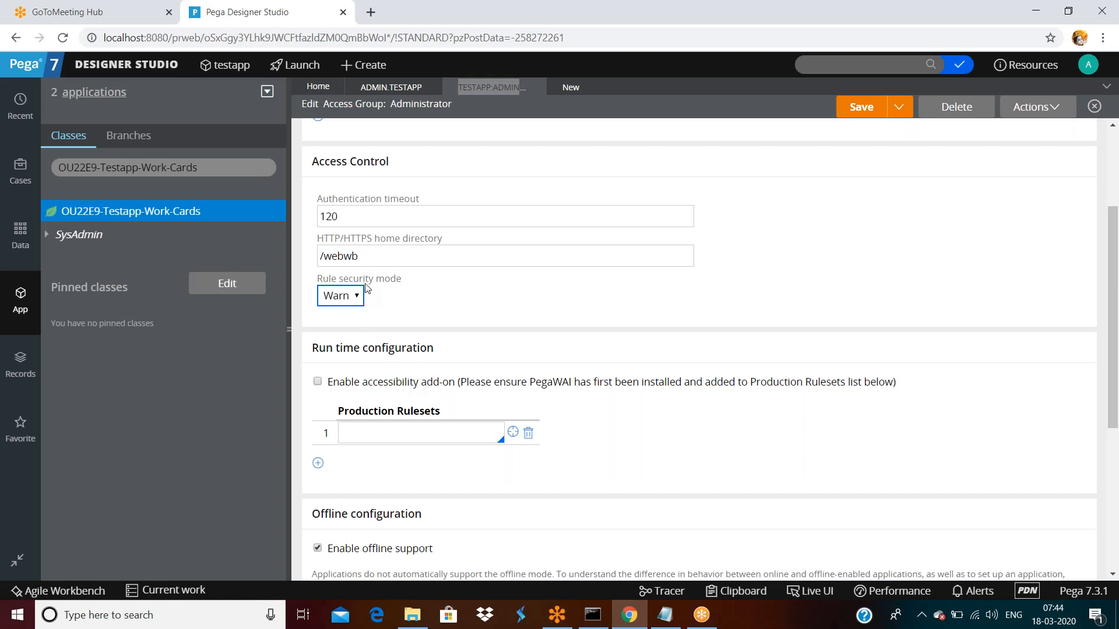
scroll(365, 287, up, 3)
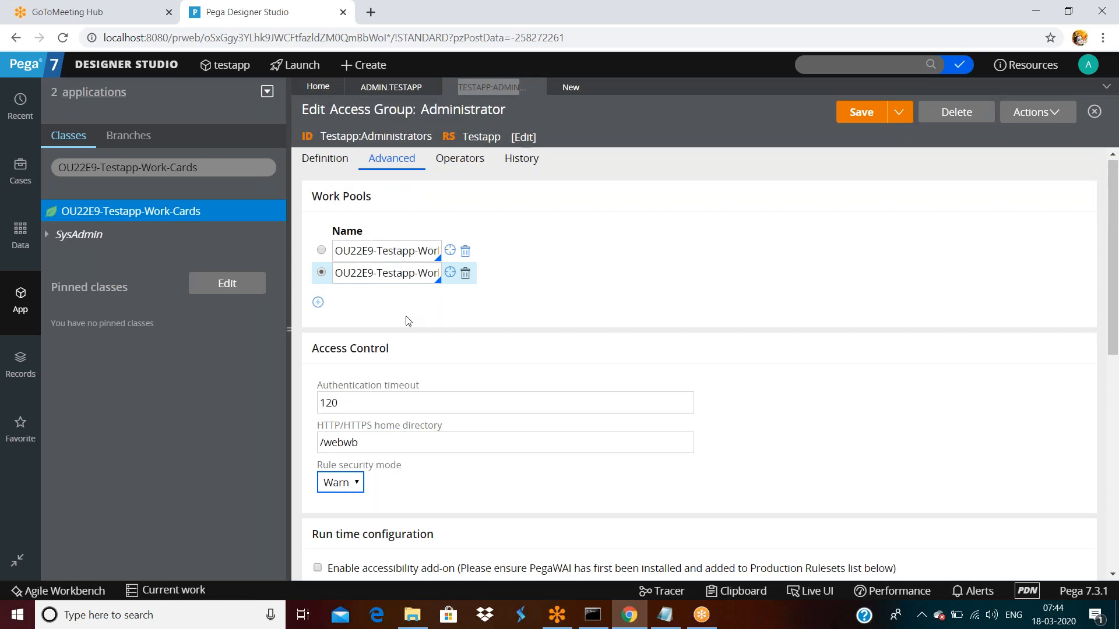
scroll(408, 321, down, 3)
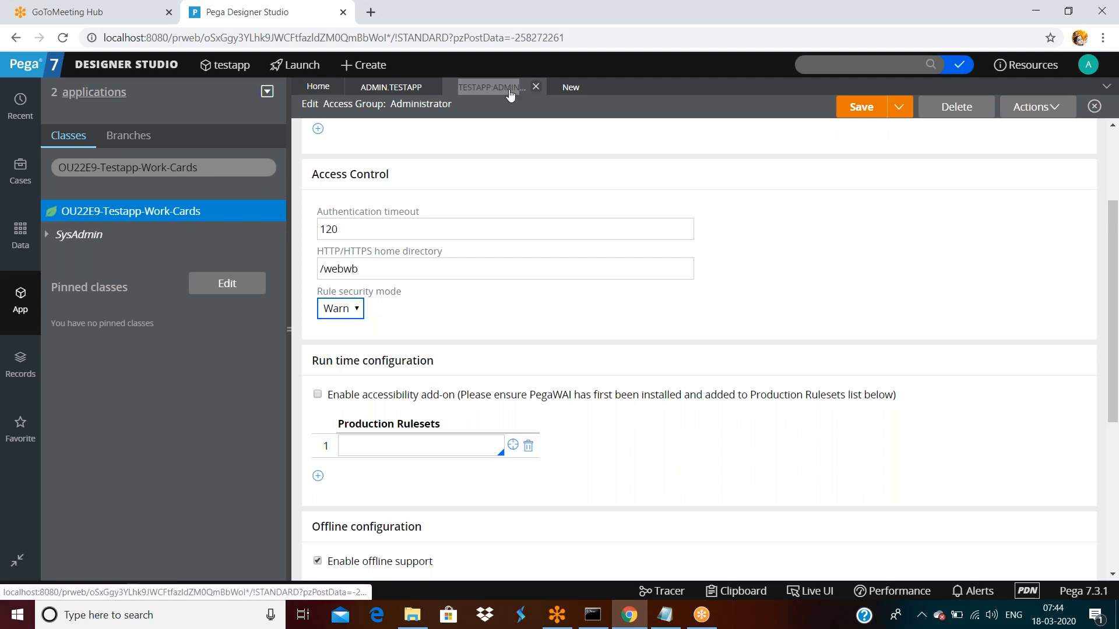
scroll(445, 350, down, 1)
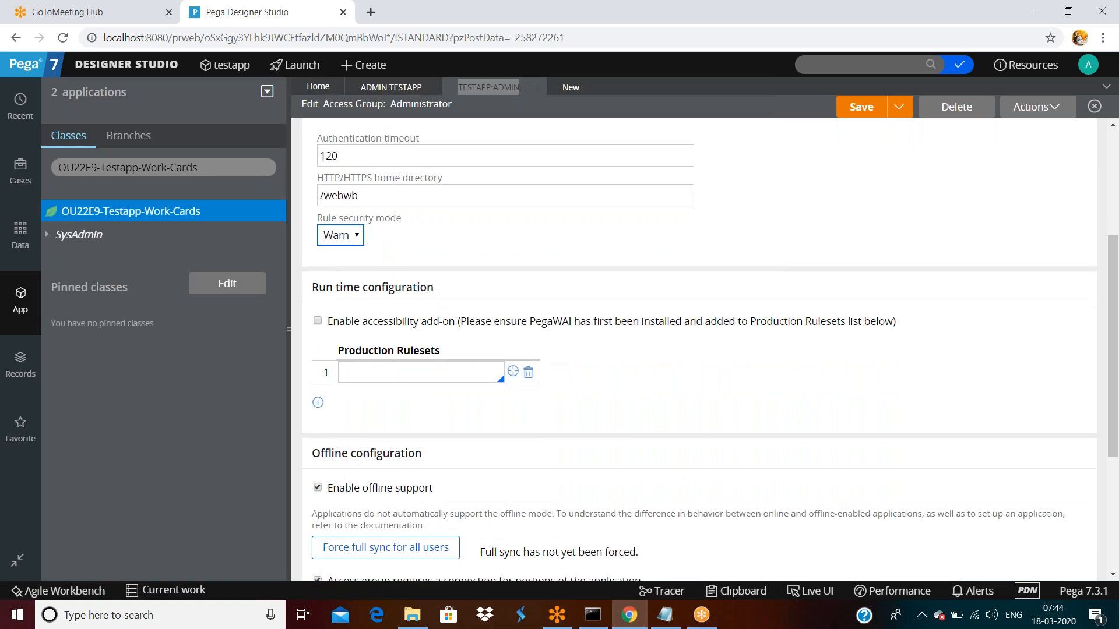
scroll(429, 294, down, 1)
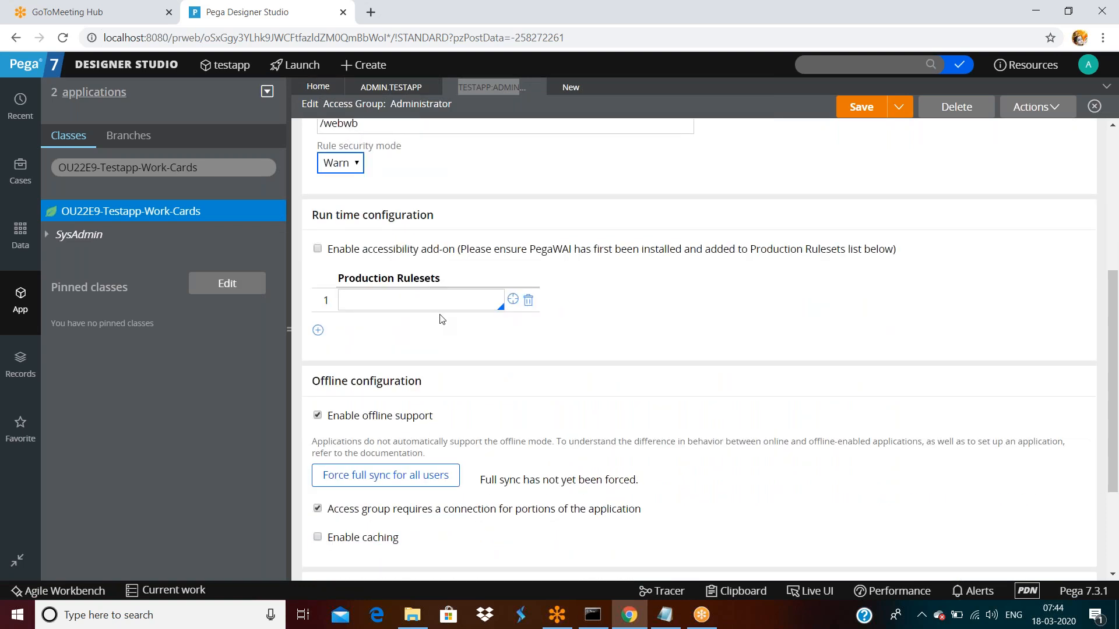
scroll(443, 320, down, 1)
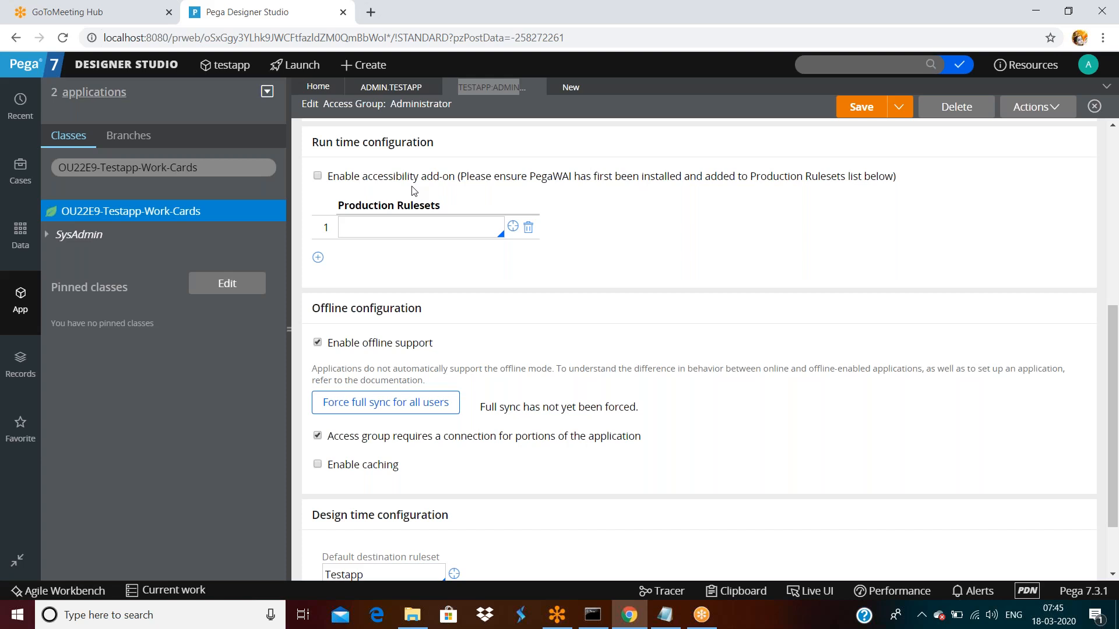
double_click(537, 182)
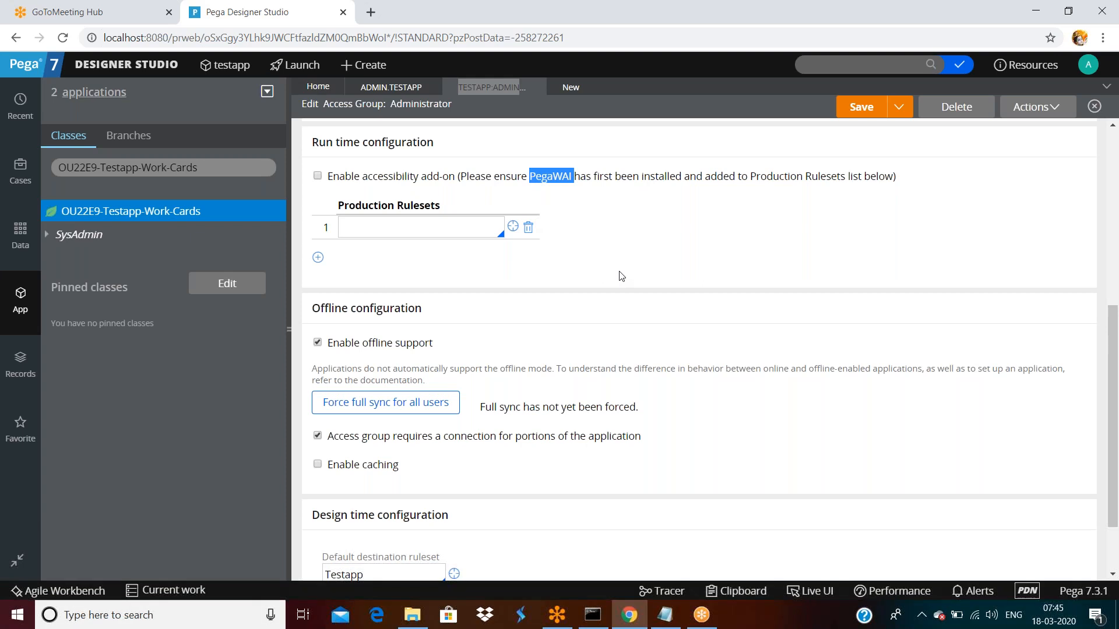
scroll(622, 281, down, 2)
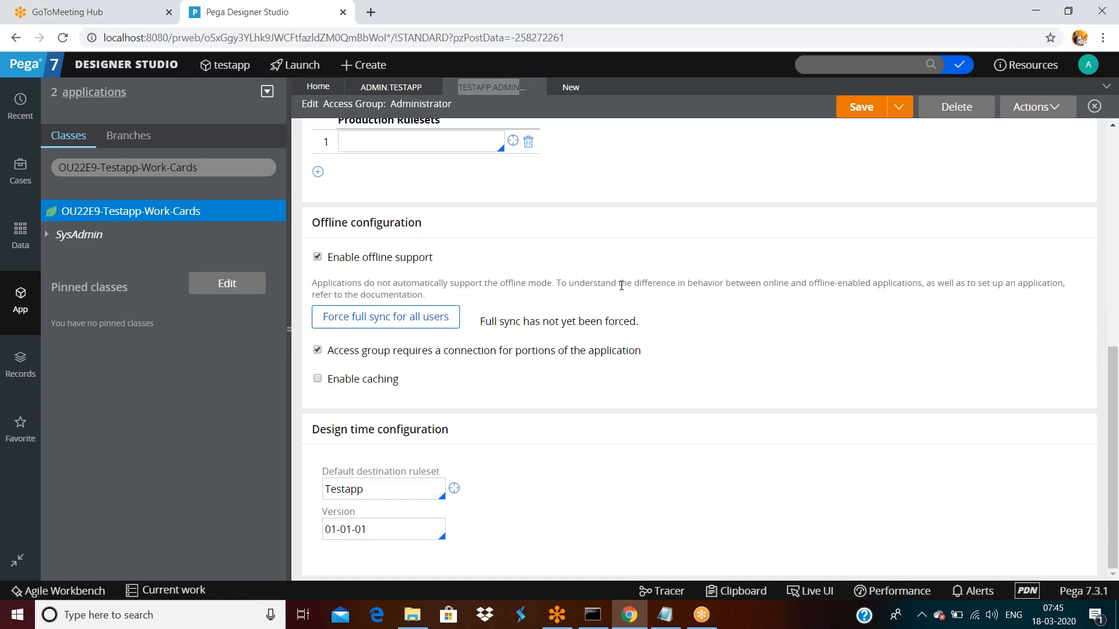
scroll(621, 286, up, 1)
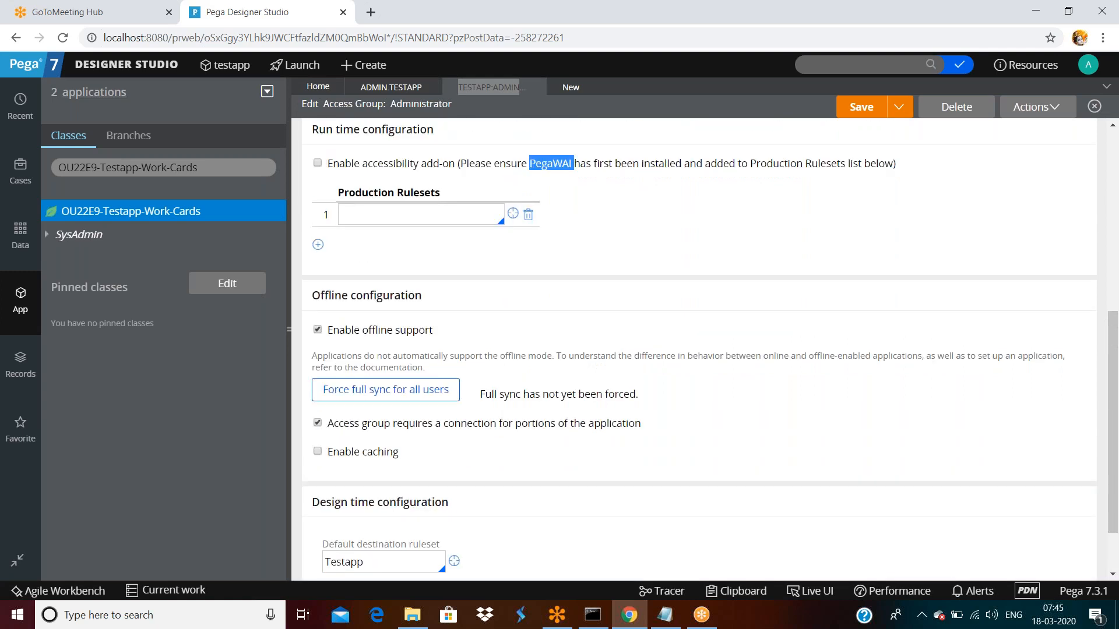
click(389, 217)
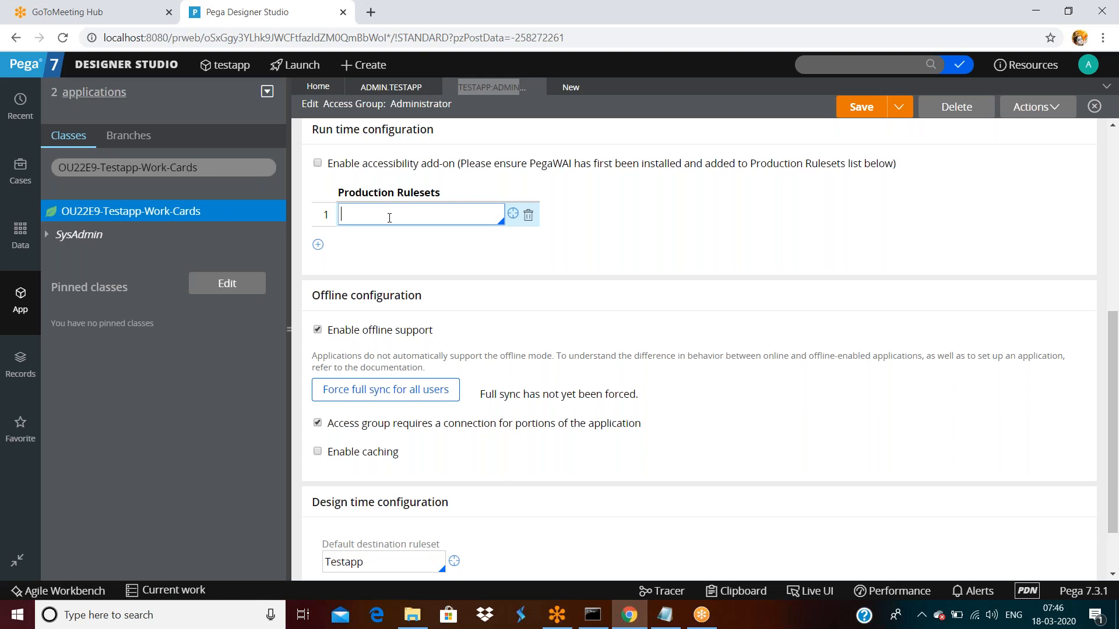
scroll(393, 257, up, 1)
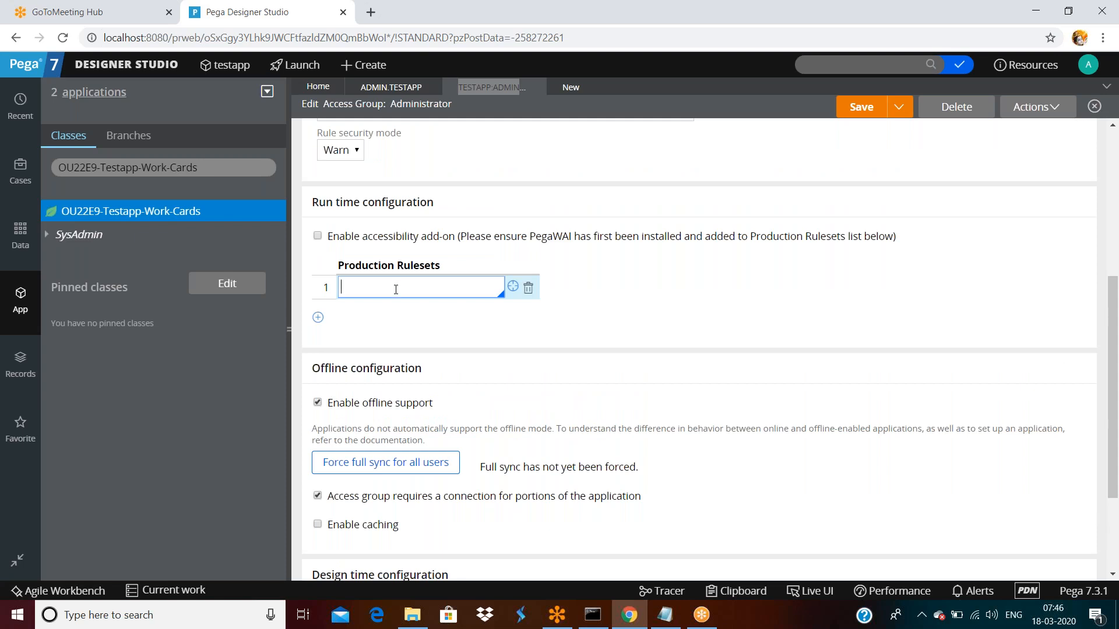
scroll(396, 304, up, 5)
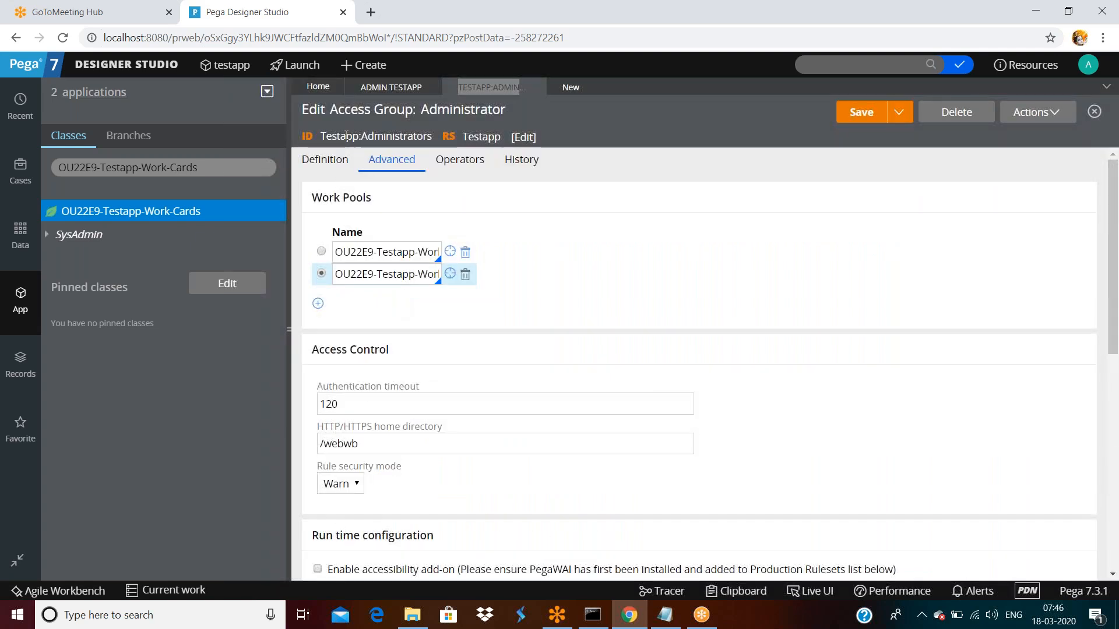
double_click(346, 136)
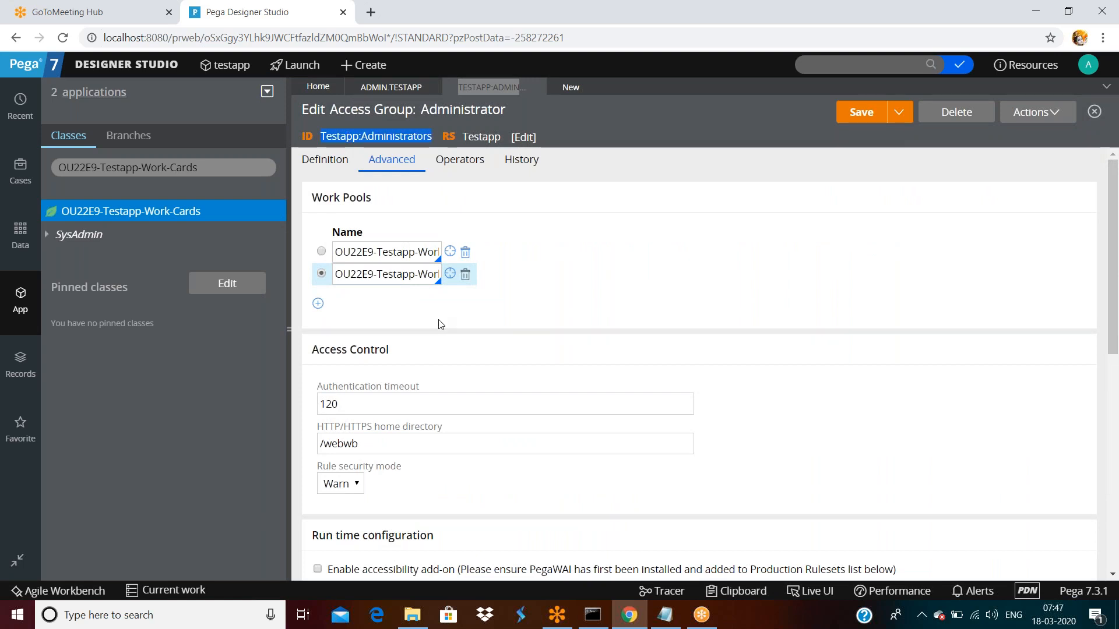
scroll(439, 322, down, 10)
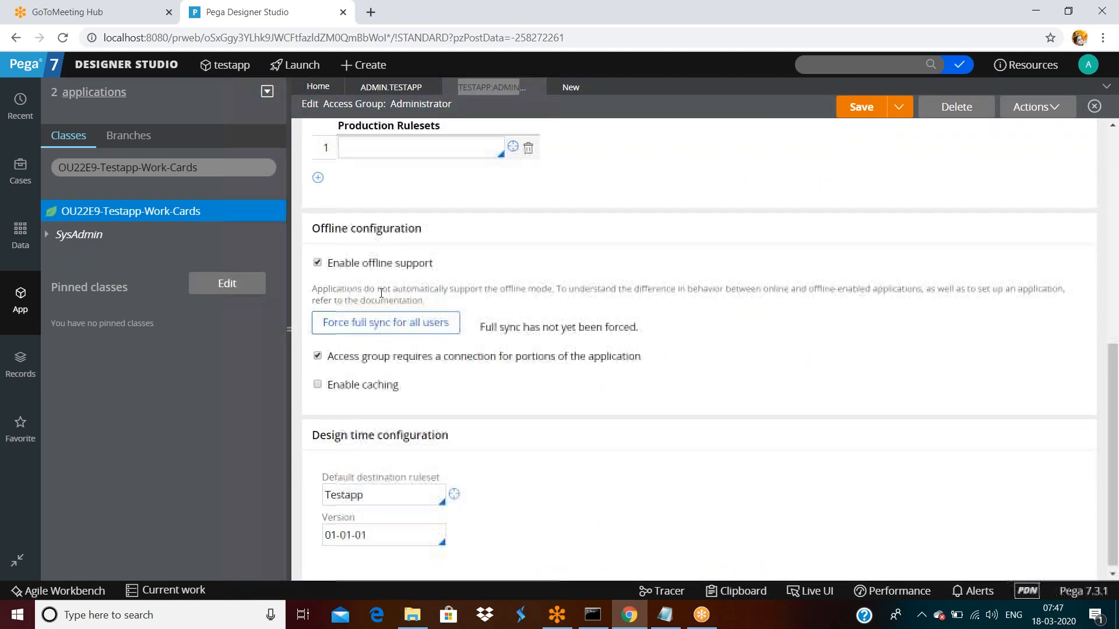
scroll(381, 291, up, 3)
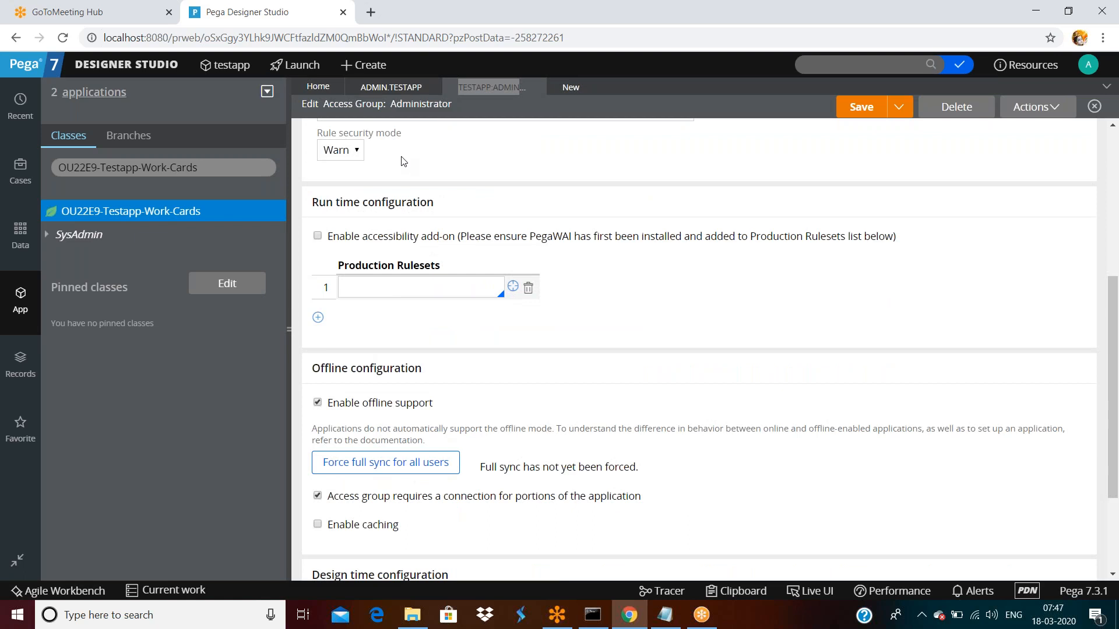
click(409, 289)
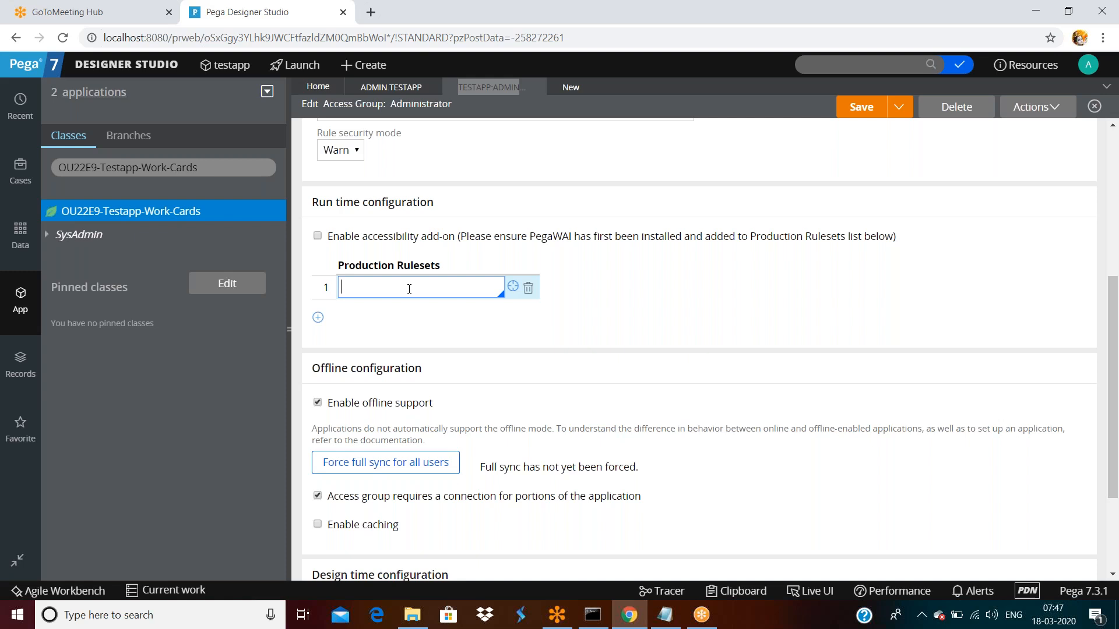
- Open the Operators list via Designer Studio > Org & Security > Organization > Operators
click(132, 64)
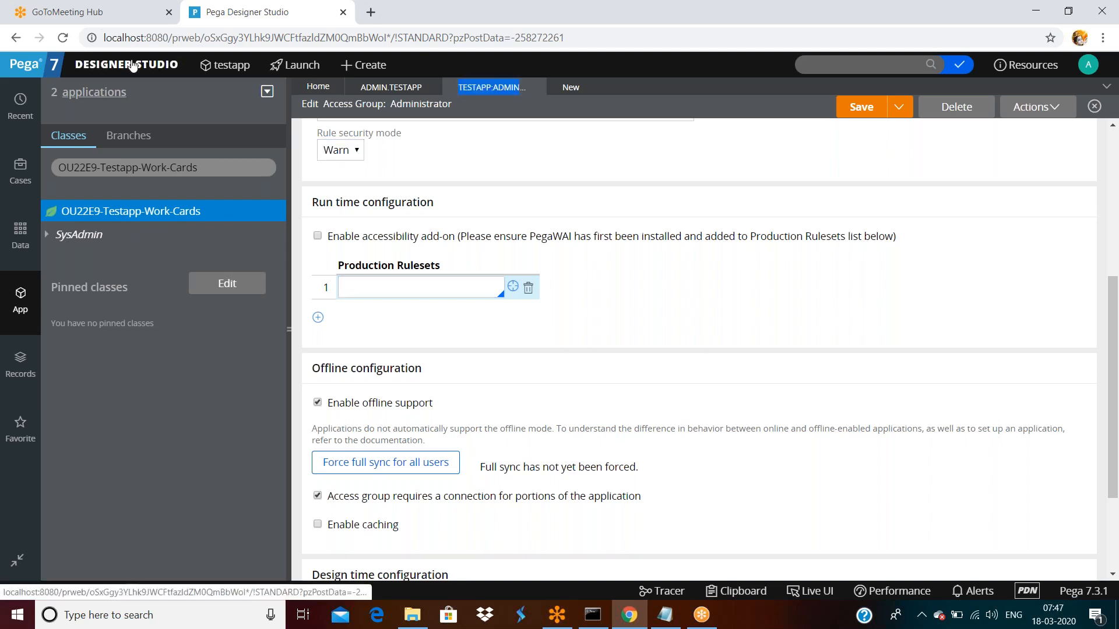
mouse_move(128, 243)
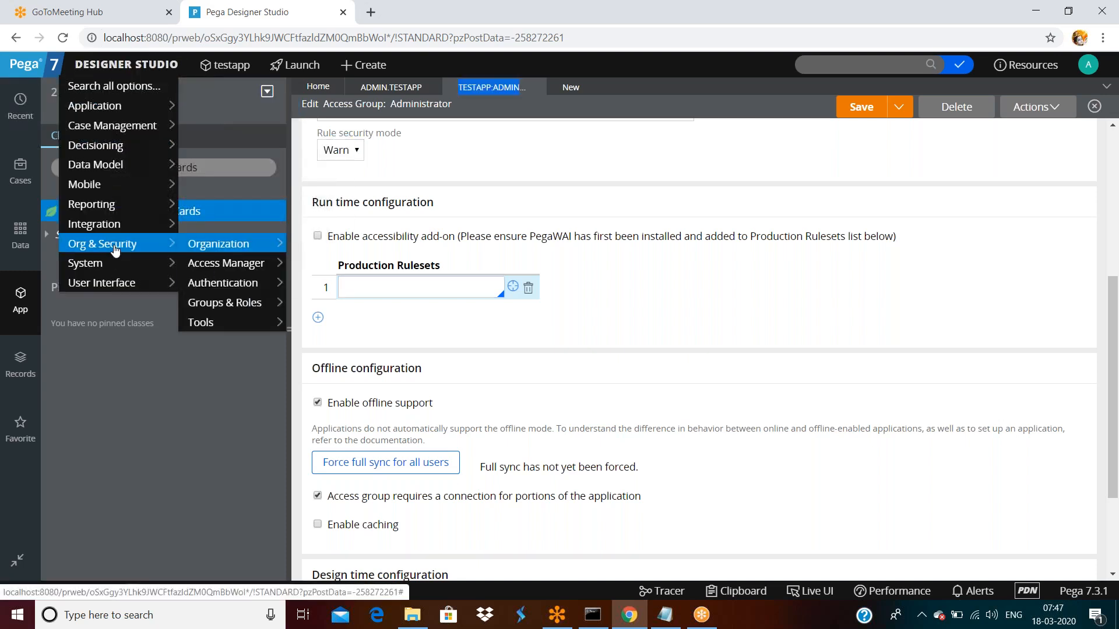
mouse_move(197, 253)
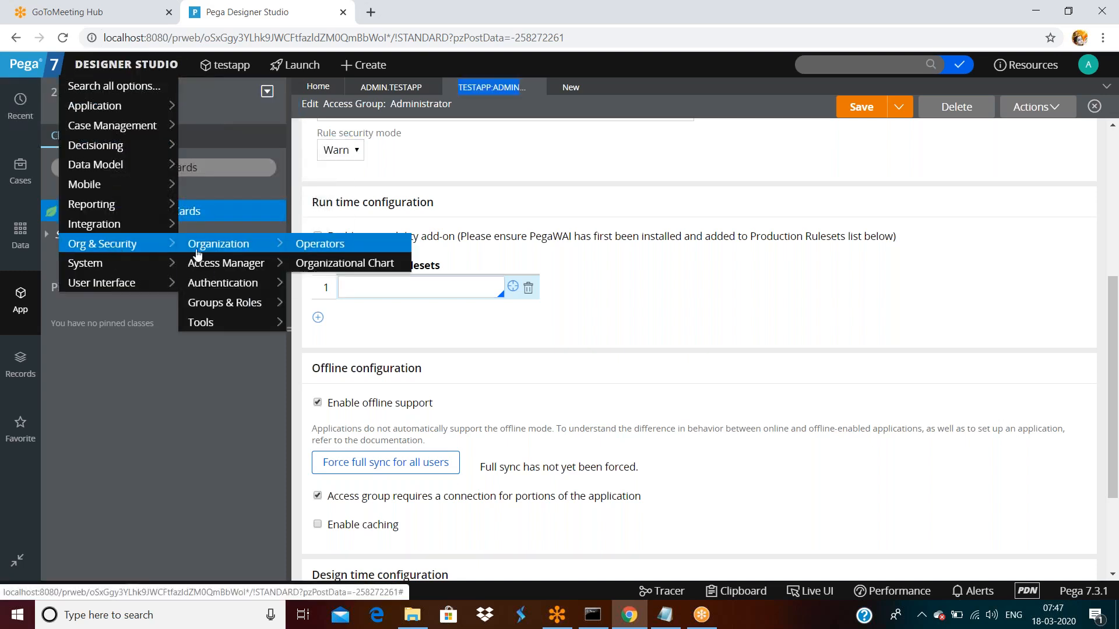
click(326, 263)
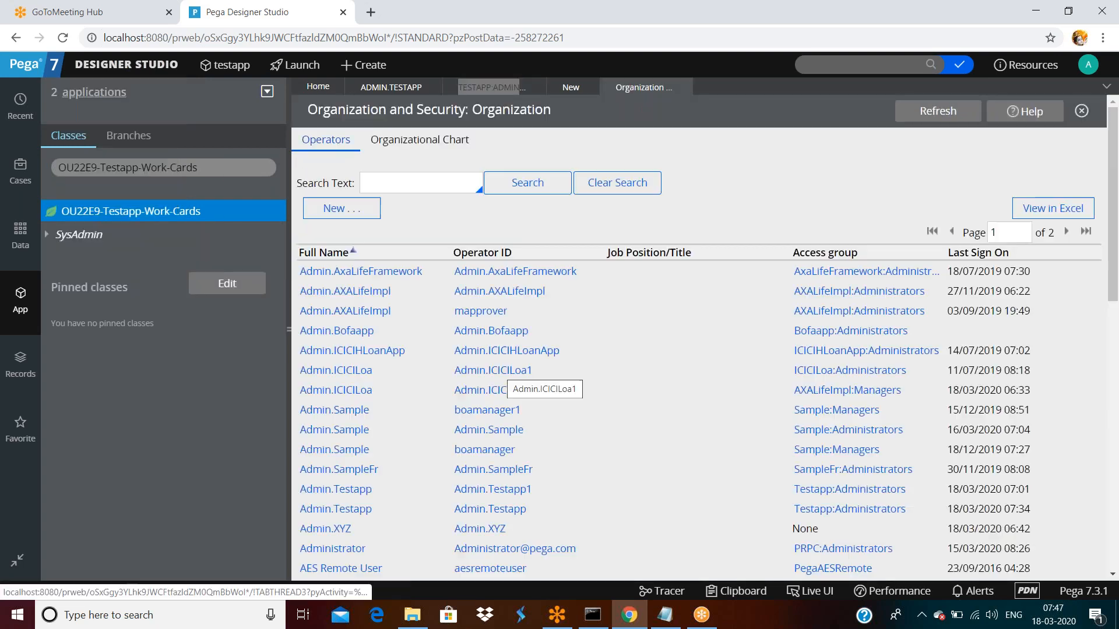
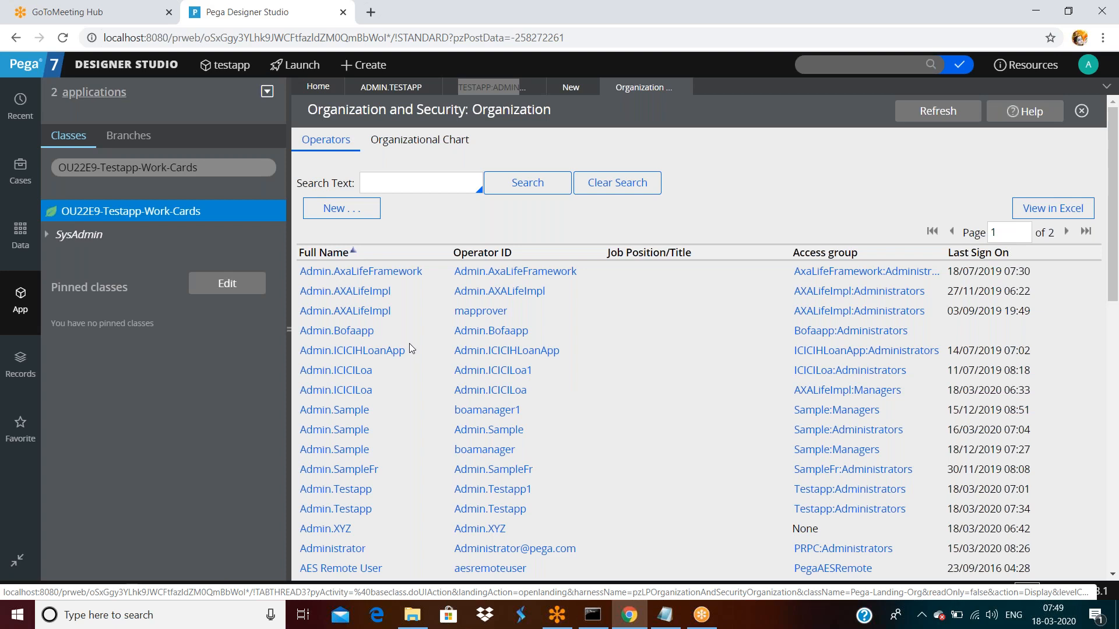
- Back on the Administrator access group, enter myprod:01-01-01 in Production Rulesets row 1
click(474, 93)
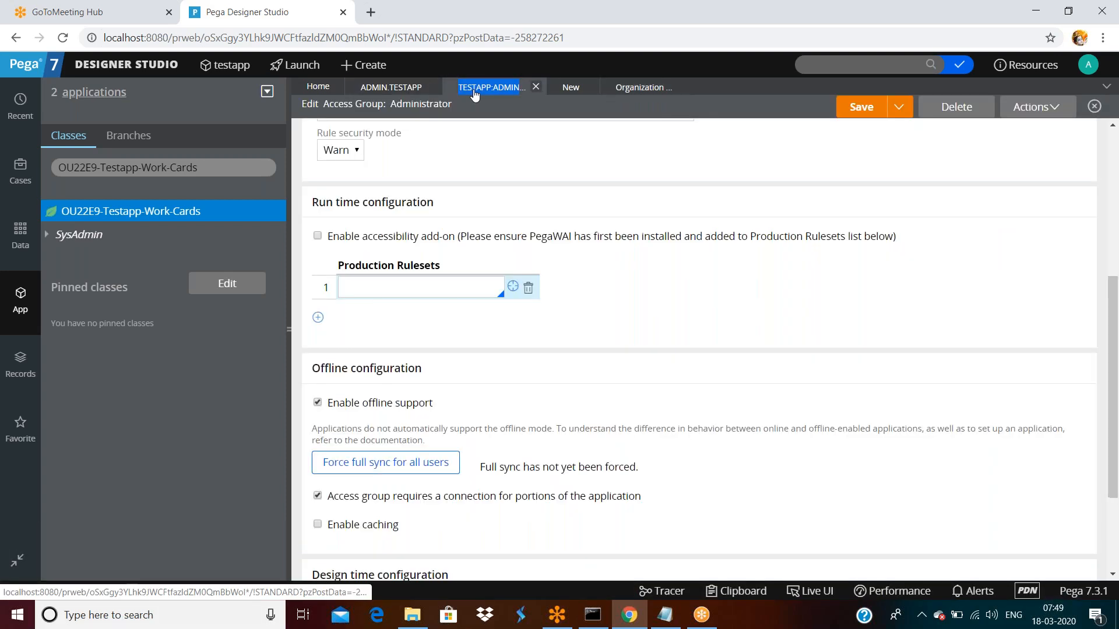
scroll(479, 266, up, 5)
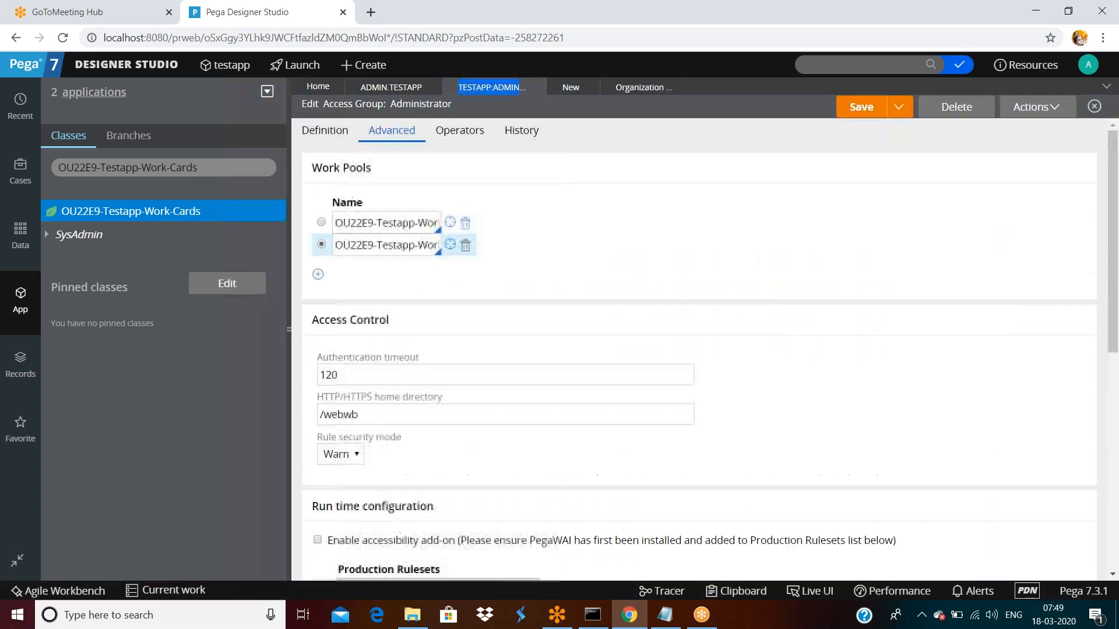
scroll(699, 364, down, 1)
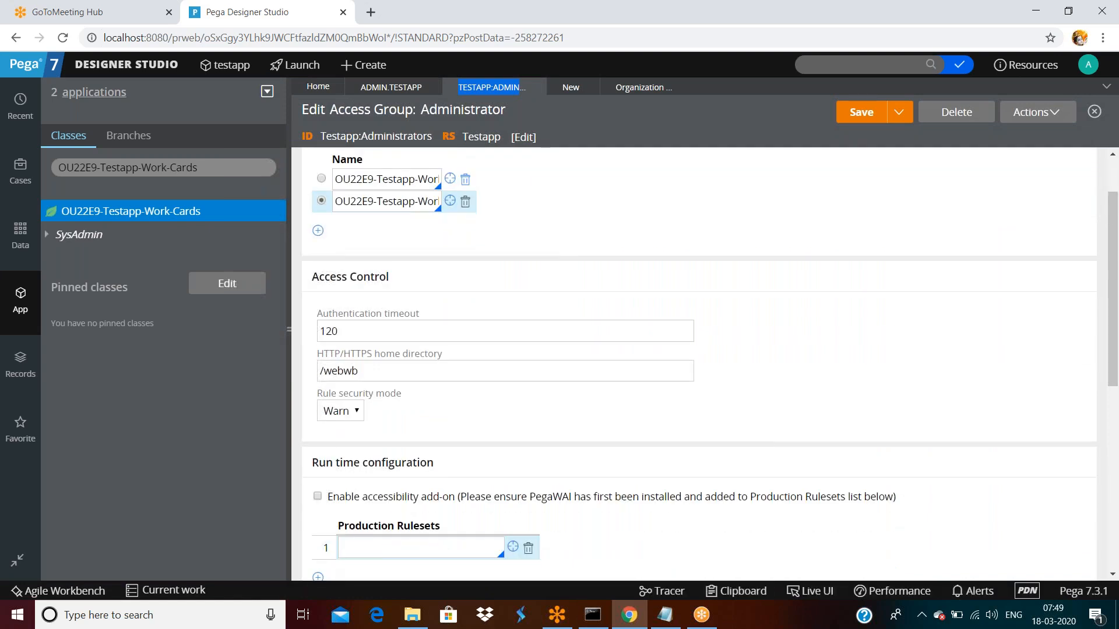
scroll(629, 292, down, 5)
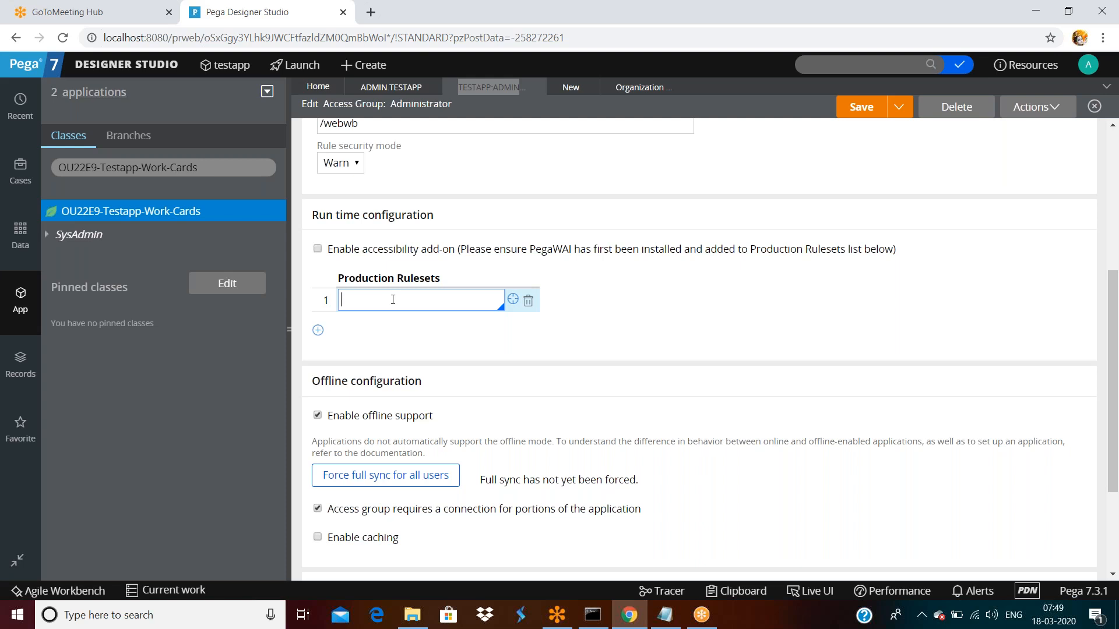
text(myprod-01-01-01)
key(BackSpace)
key(BackSpace)
key(BackSpace)
key(BackSpace)
key(BackSpace)
key(BackSpace)
key(BackSpace)
key(BackSpace)
text(:01-01-01)
- Create the myprod ruleset from the entry and try saving its 01-01-01 version
click(513, 301)
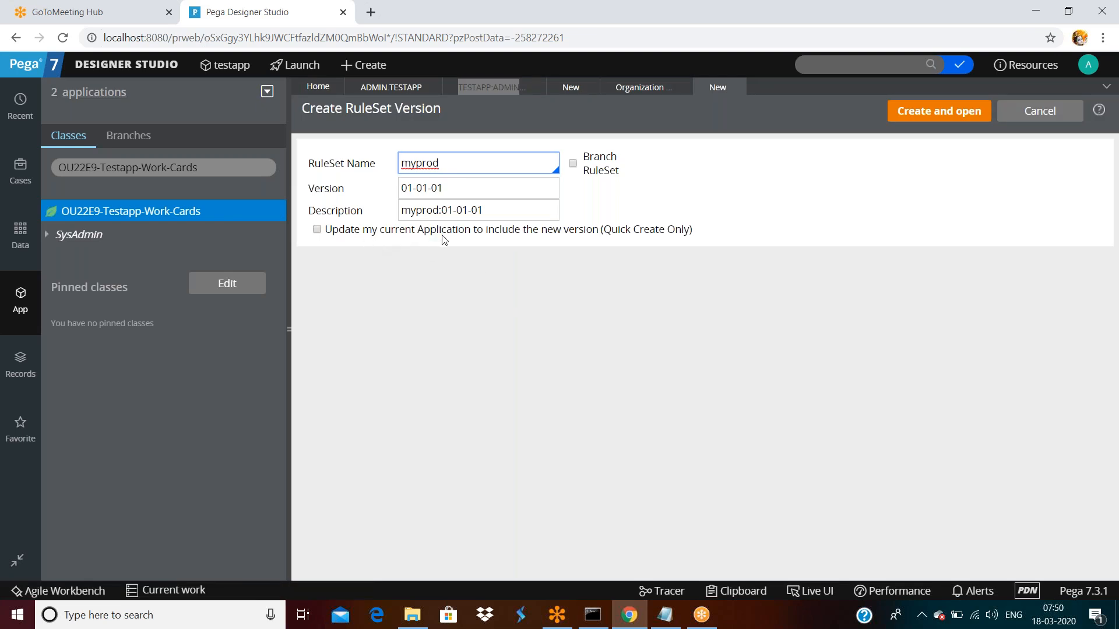
click(928, 116)
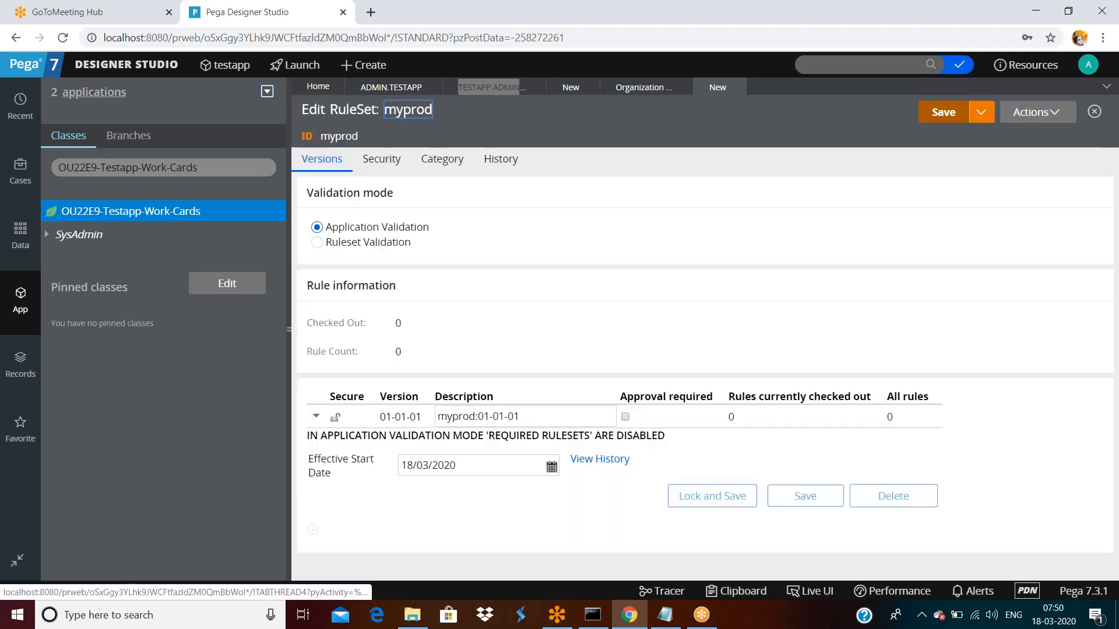
click(801, 502)
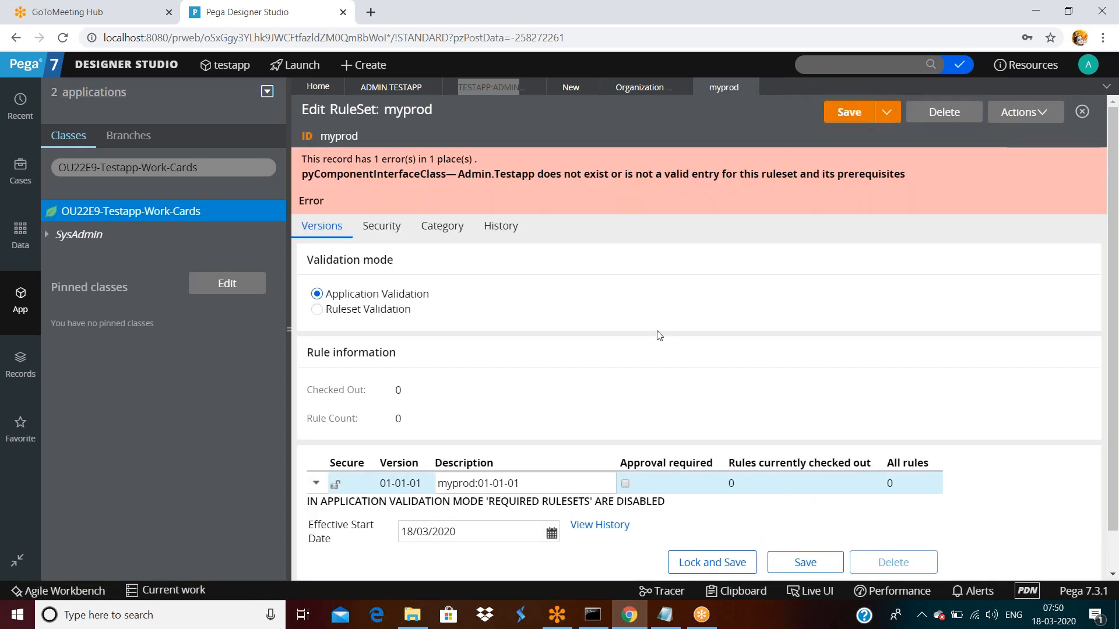
scroll(658, 335, down, 1)
click(797, 520)
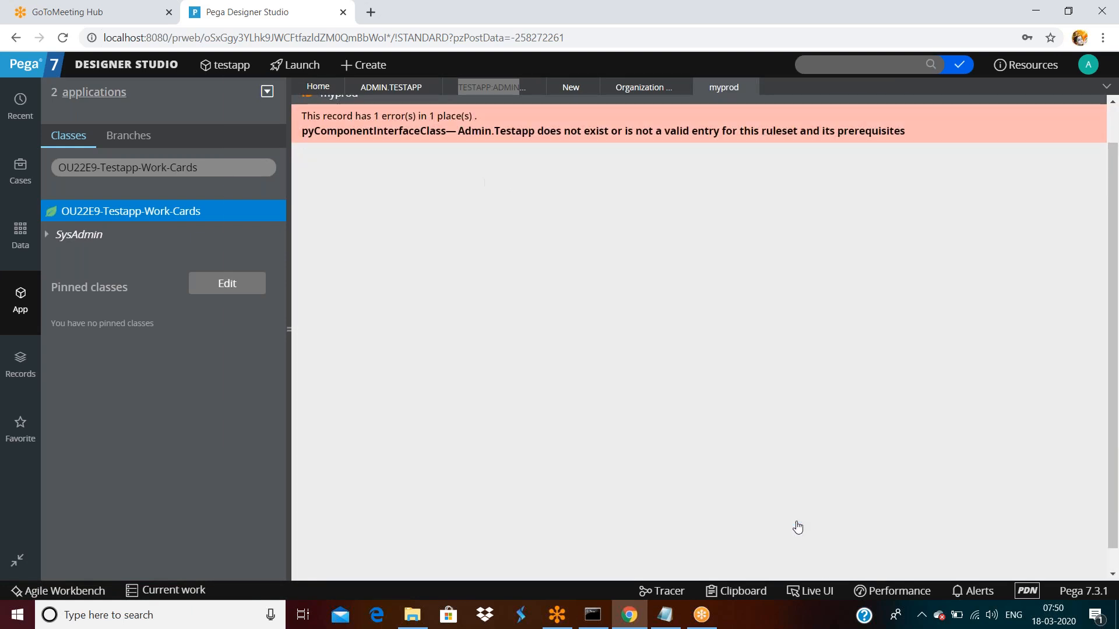
scroll(886, 245, up, 1)
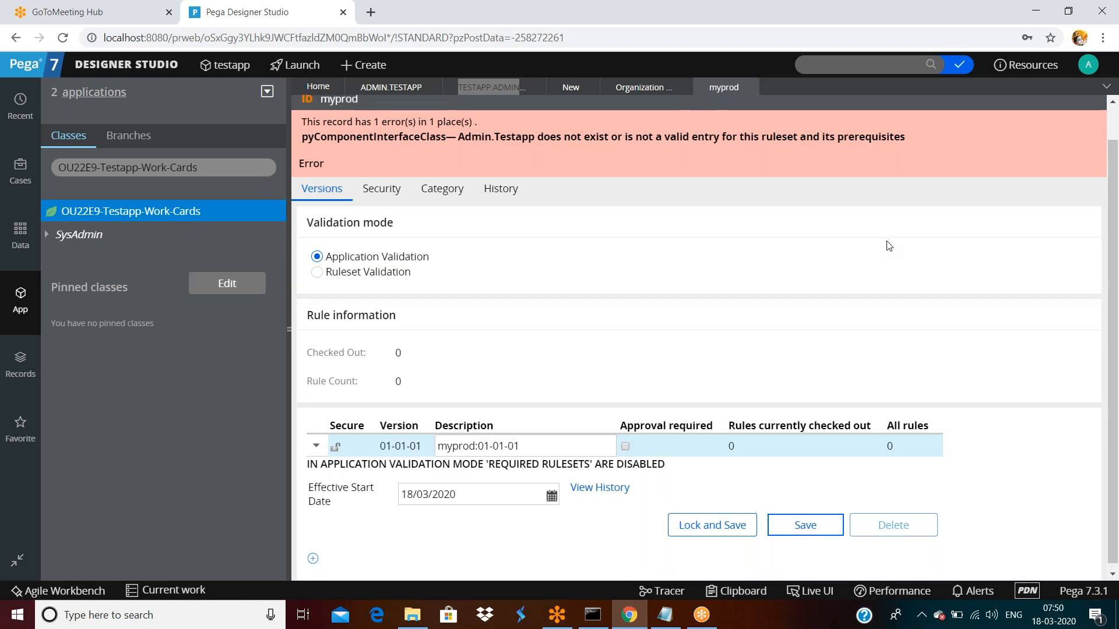
click(844, 115)
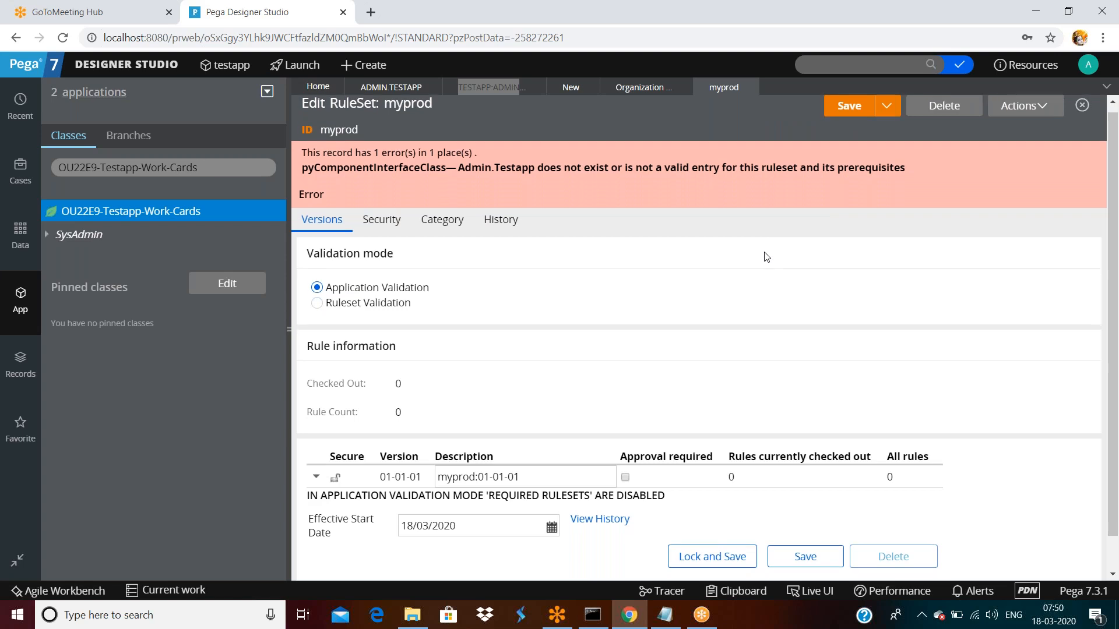
scroll(765, 254, down, 1)
- Close the myprod form, discarding its changes, and save the access group
click(749, 87)
click(881, 366)
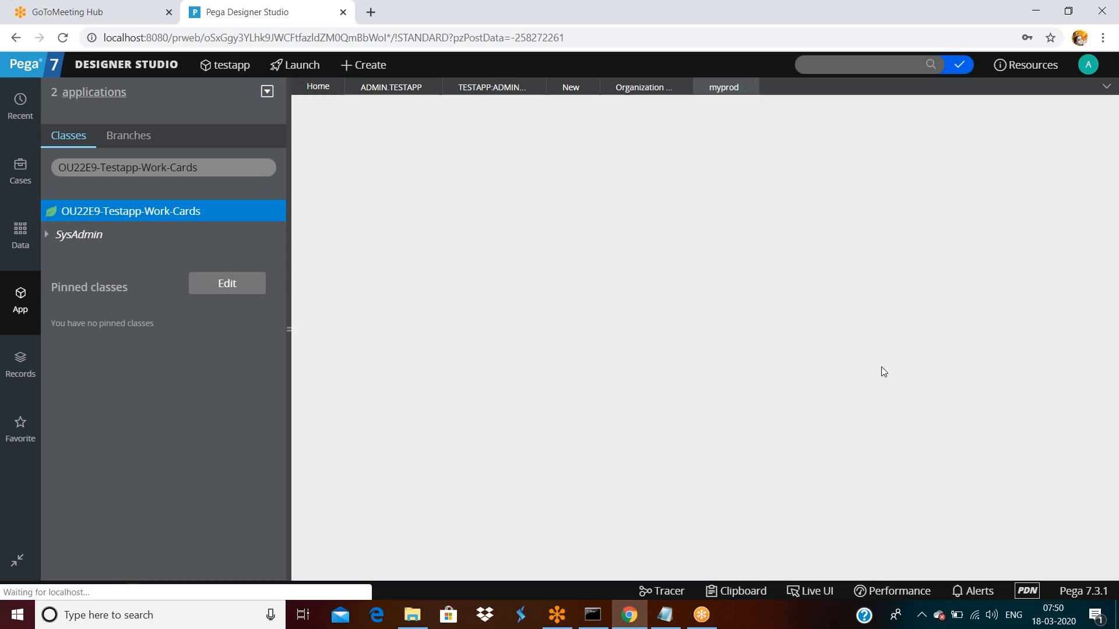
click(862, 115)
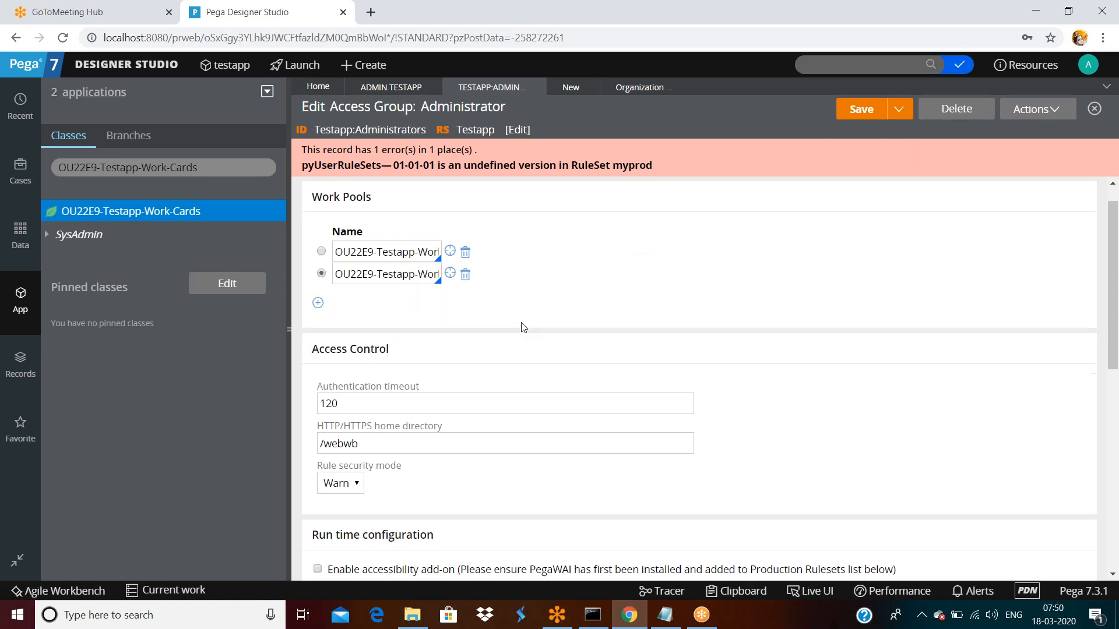
- Change the production ruleset entry to myprod and open the myprod ruleset record
scroll(520, 329, down, 7)
scroll(513, 337, up, 2)
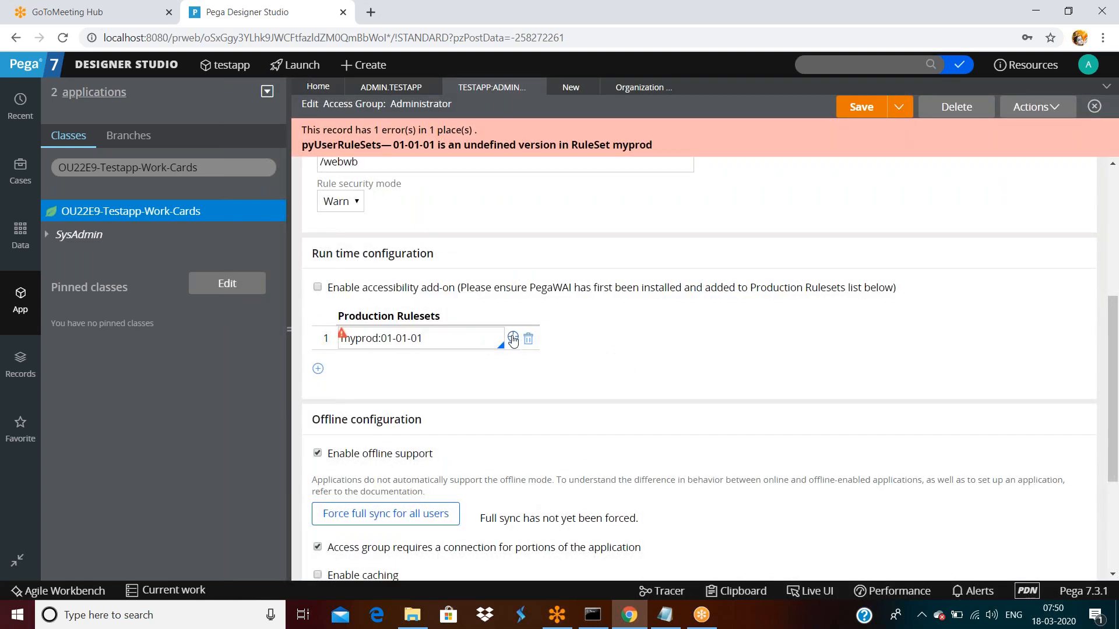
double_click(461, 340)
key(Down)
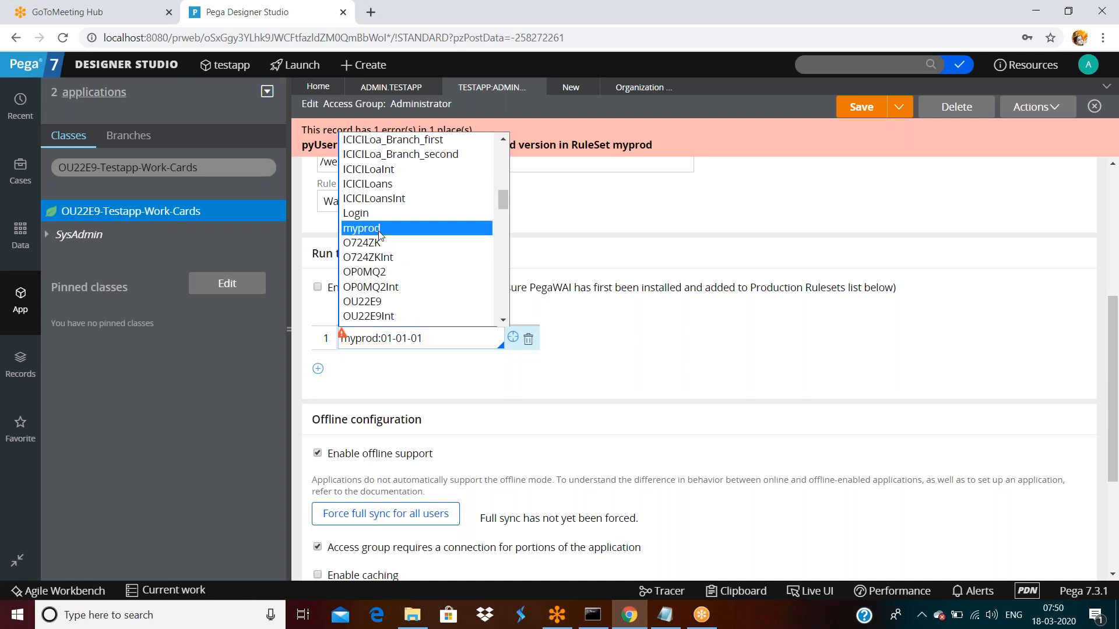
key(Return)
click(455, 343)
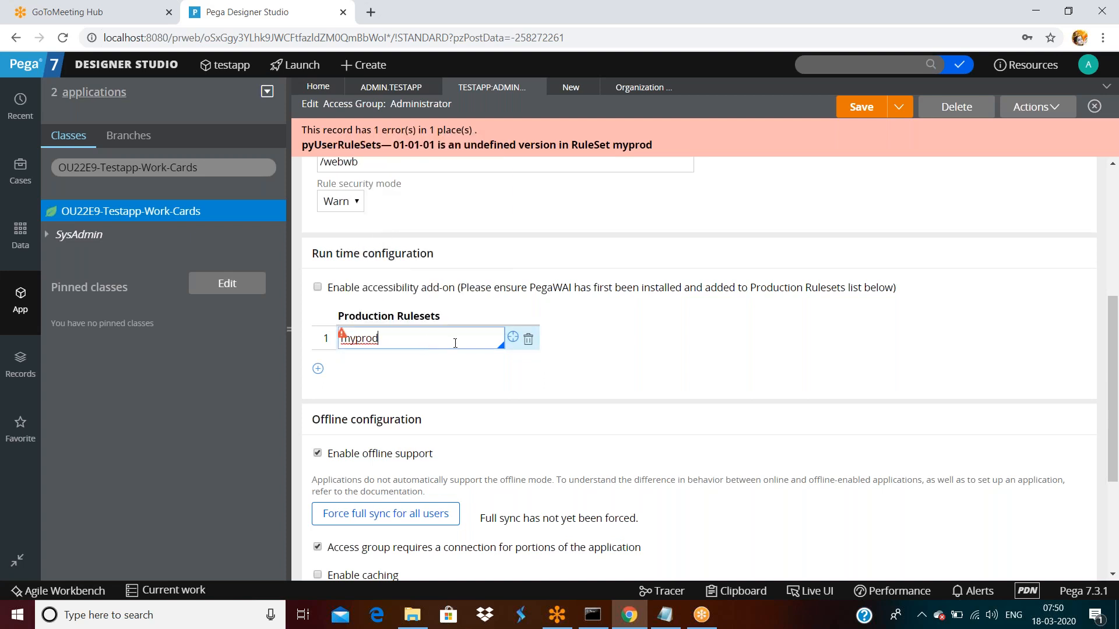
click(512, 336)
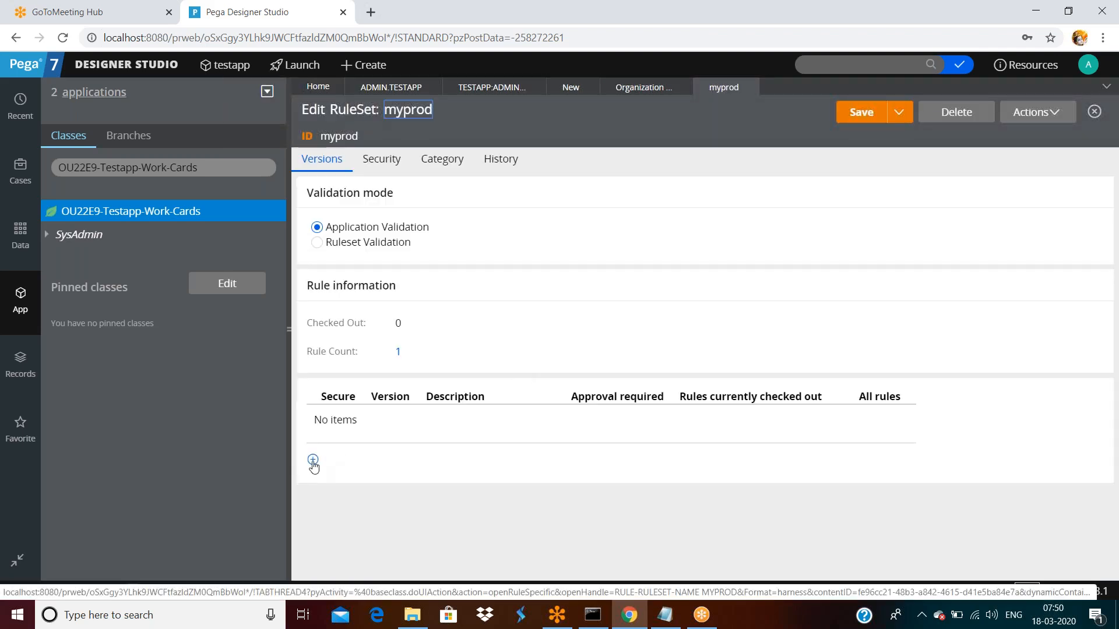
- Add version 01-01-01 to the myprod ruleset and save the record
click(313, 461)
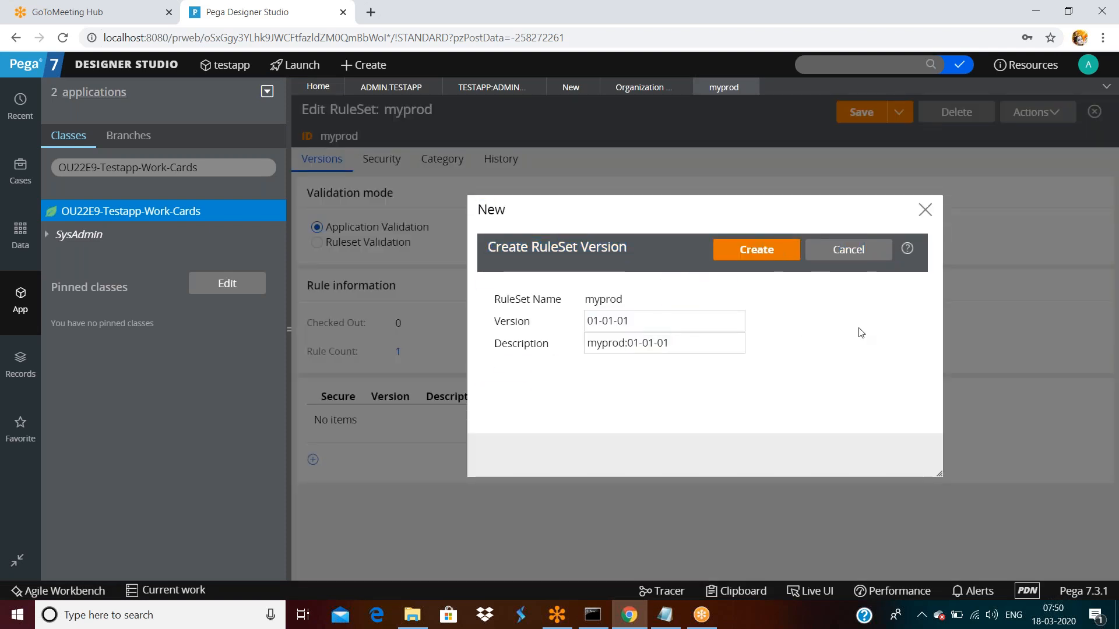
click(765, 251)
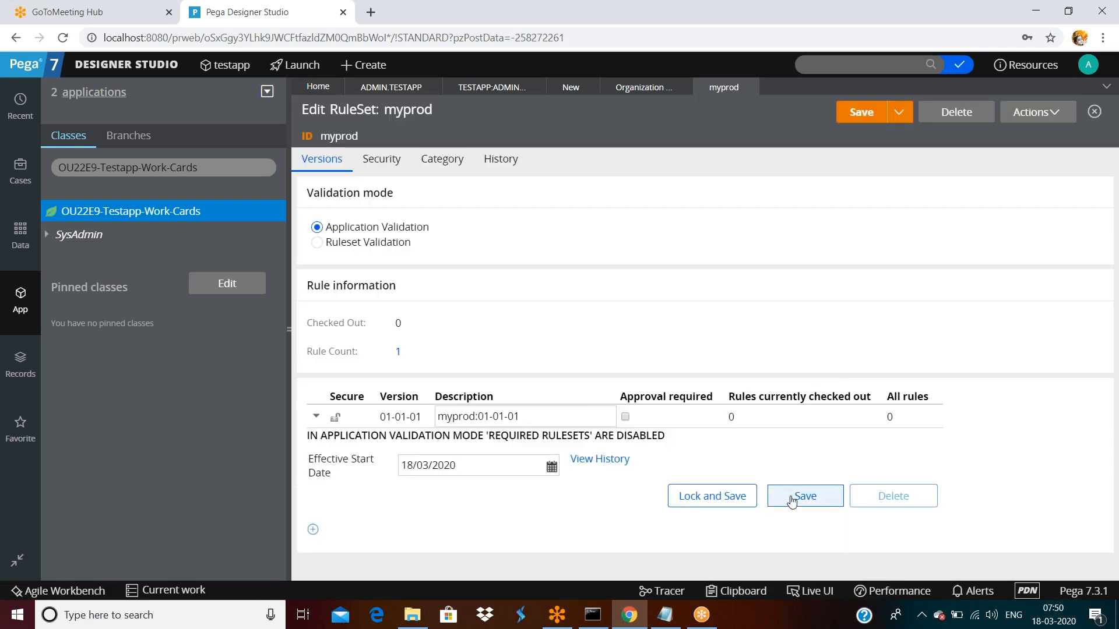
click(789, 501)
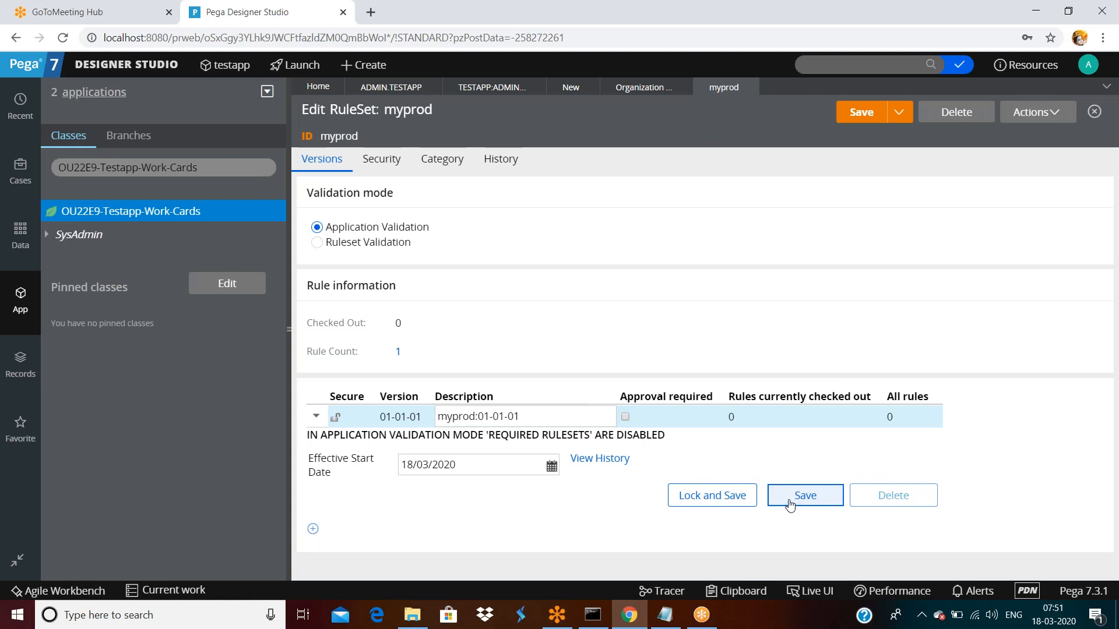
click(789, 501)
click(861, 117)
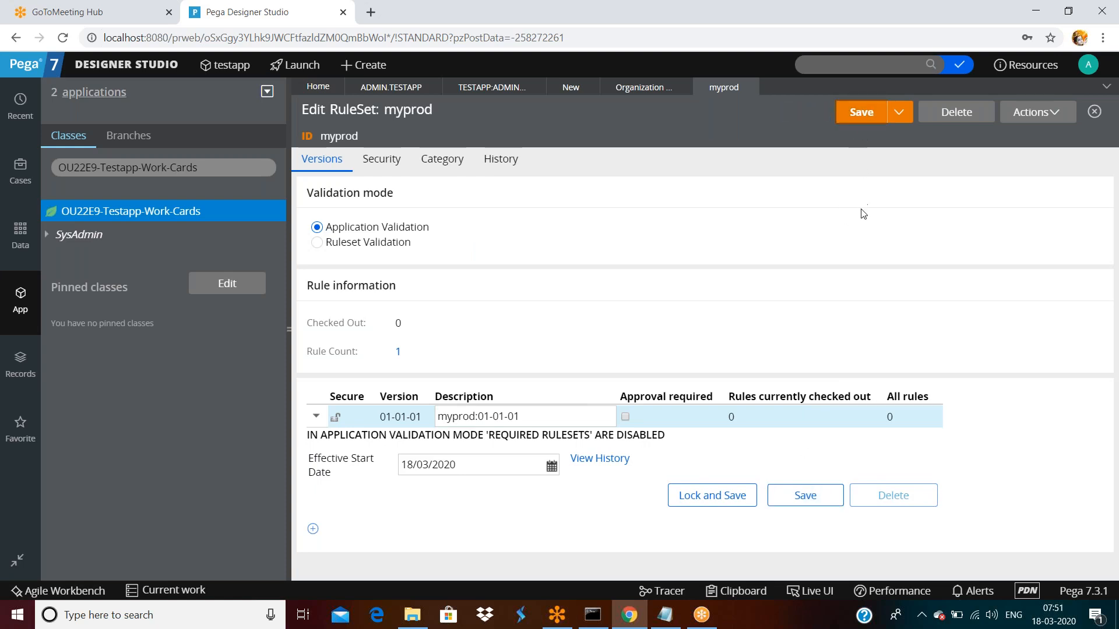
- Return to the Administrator access group and save it with the myprod ruleset
click(639, 87)
click(491, 88)
click(861, 107)
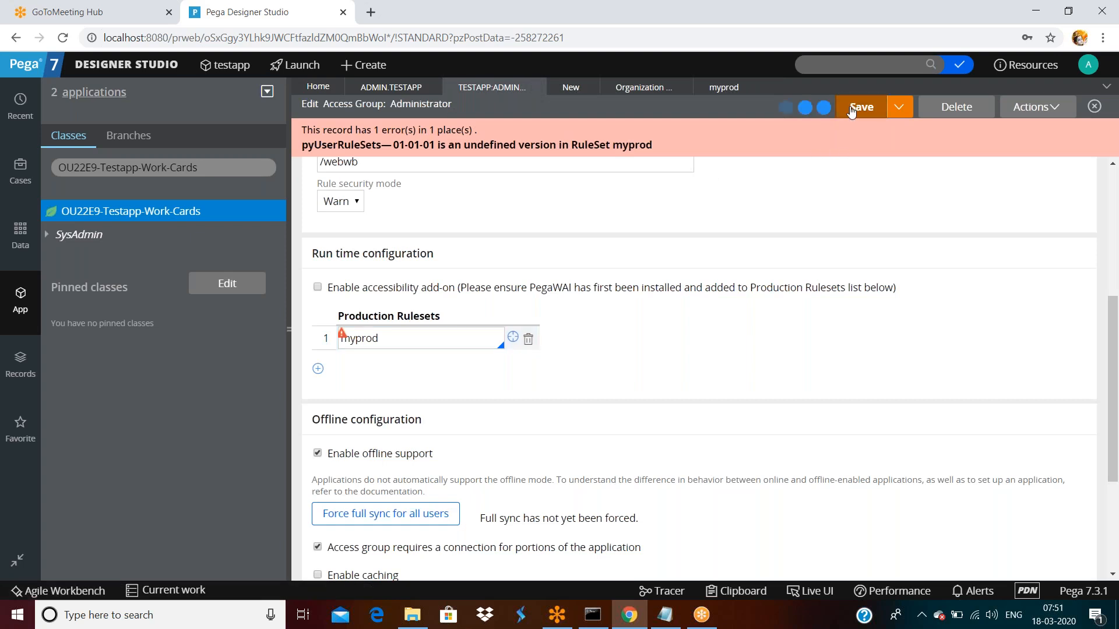
double_click(437, 335)
- Append :01-01-01 after myprod in Production Rulesets and save the access group
scroll(446, 300, up, 4)
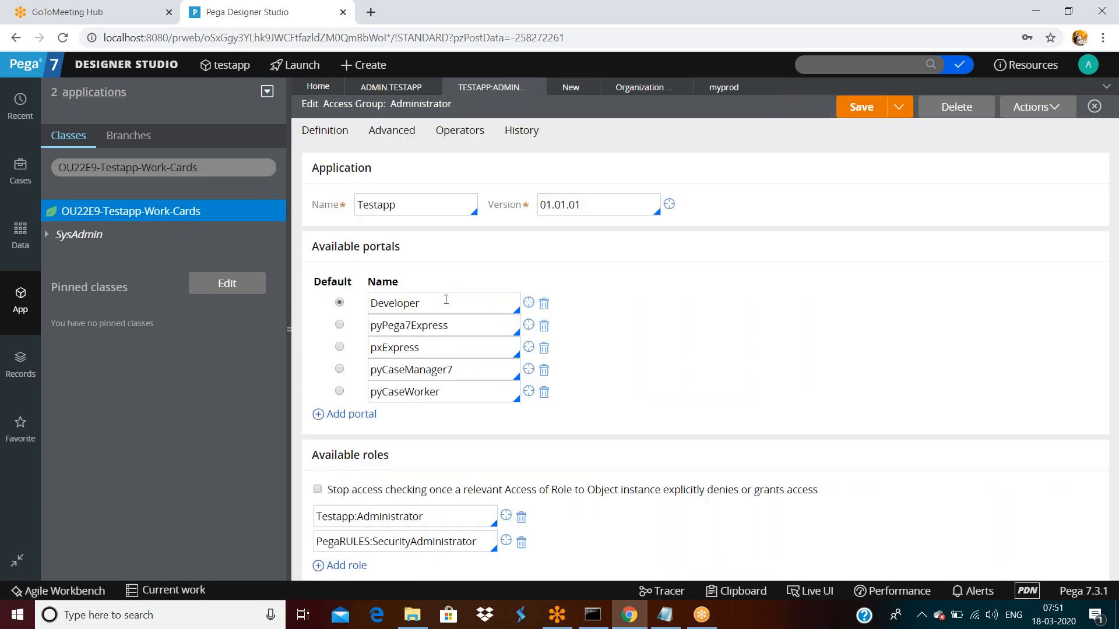
scroll(449, 326, down, 5)
click(421, 302)
text(:01-01-01)
click(863, 109)
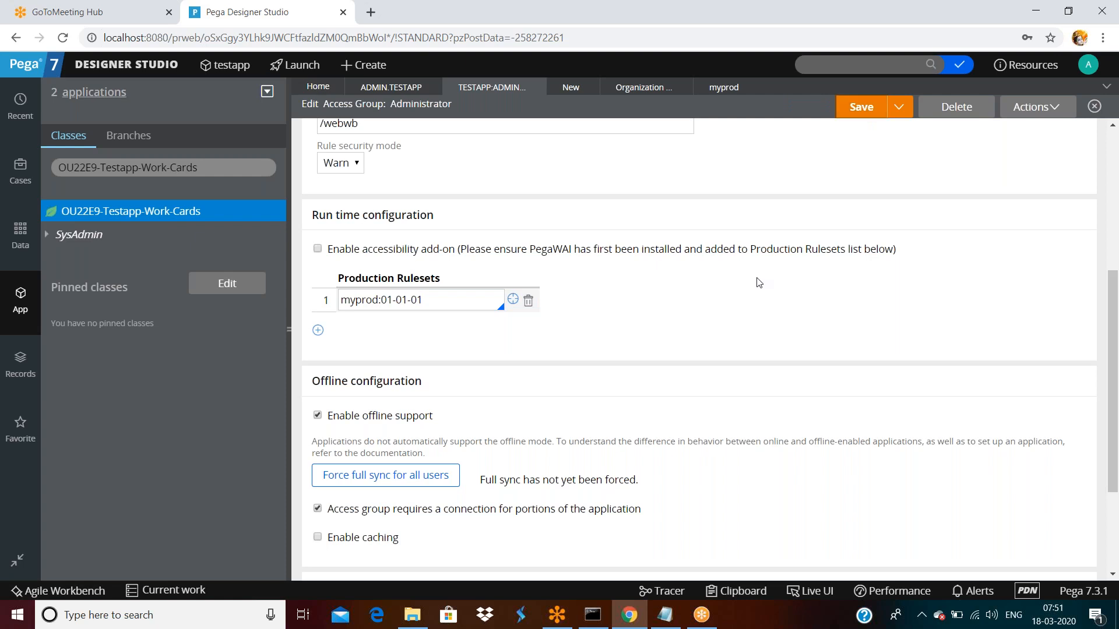
- Check the operator profile's Rulesets list for myprod:01-01-01, then return to Designer Studio
click(1087, 65)
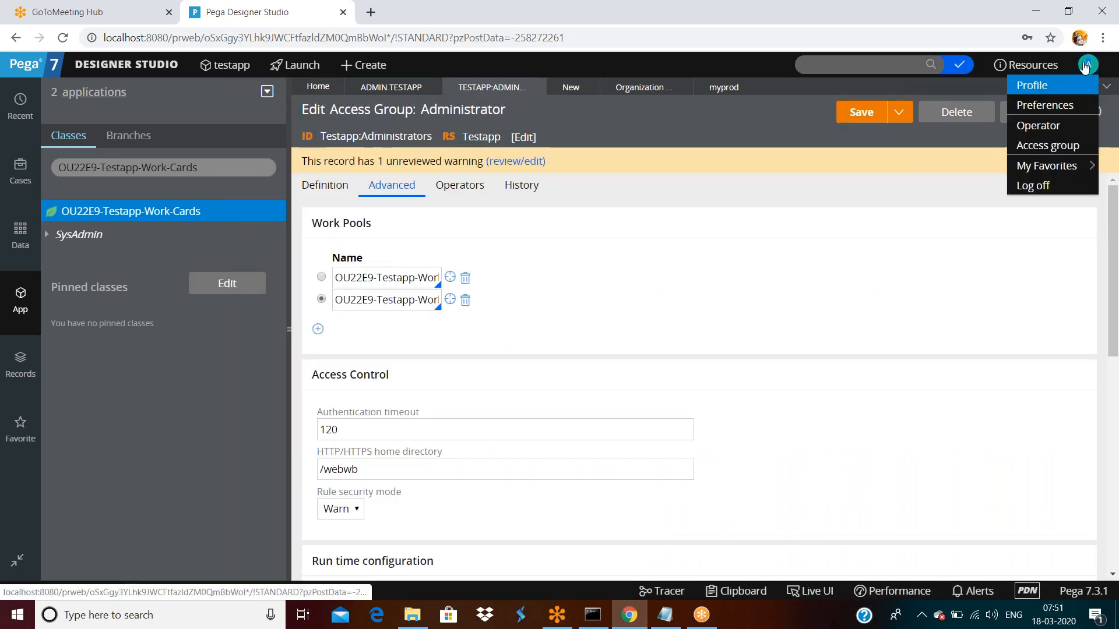
click(1047, 86)
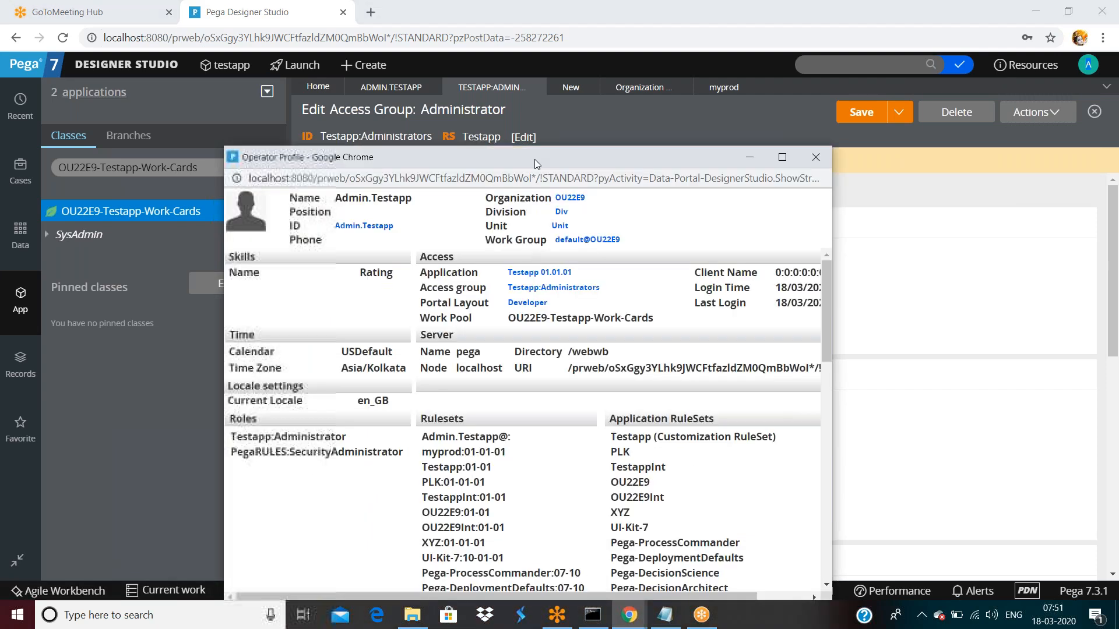
double_click(534, 159)
drag(273, 305, 342, 302)
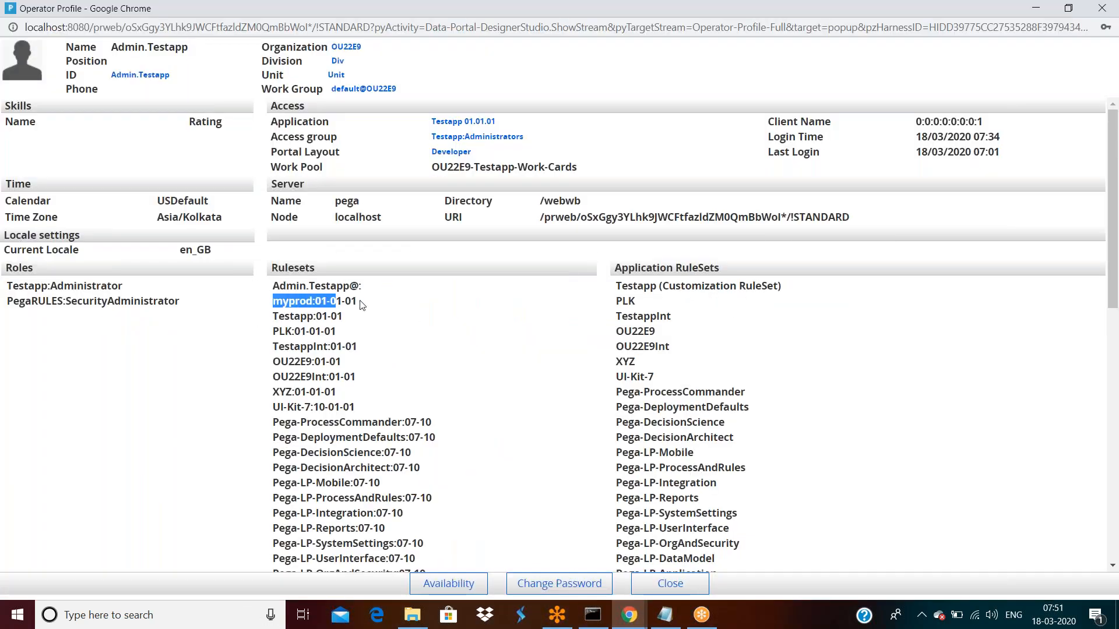
click(357, 303)
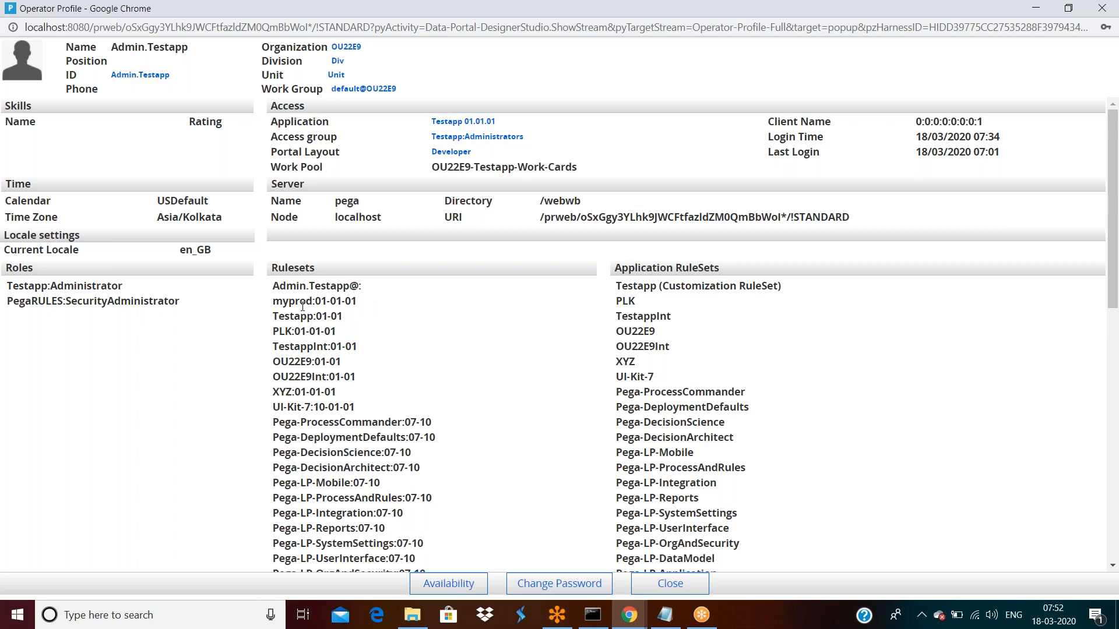
double_click(302, 300)
double_click(335, 301)
click(630, 615)
click(564, 478)
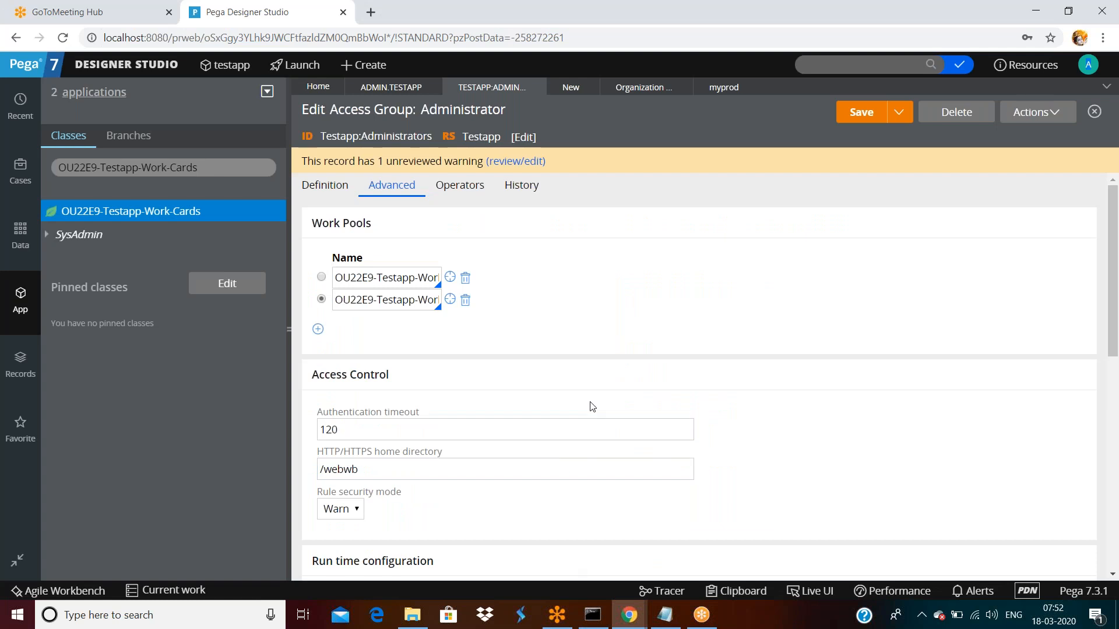
- Select the myprod:01-01-01 production ruleset entry and collapse the App explorer for full width
scroll(590, 406, down, 5)
scroll(591, 406, down, 2)
triple_click(457, 221)
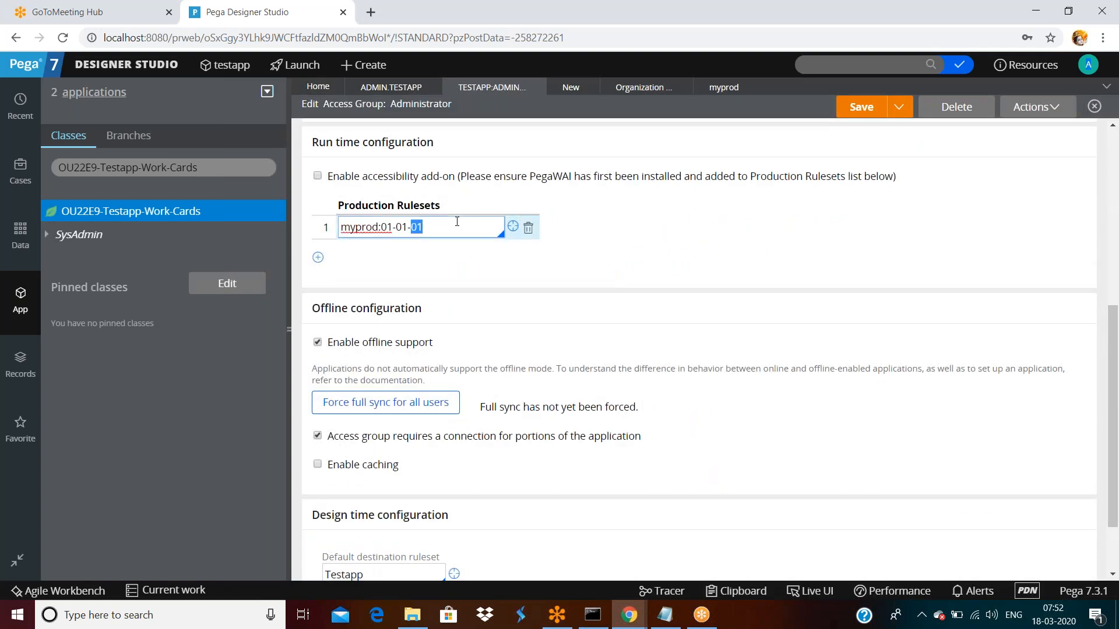
triple_click(457, 222)
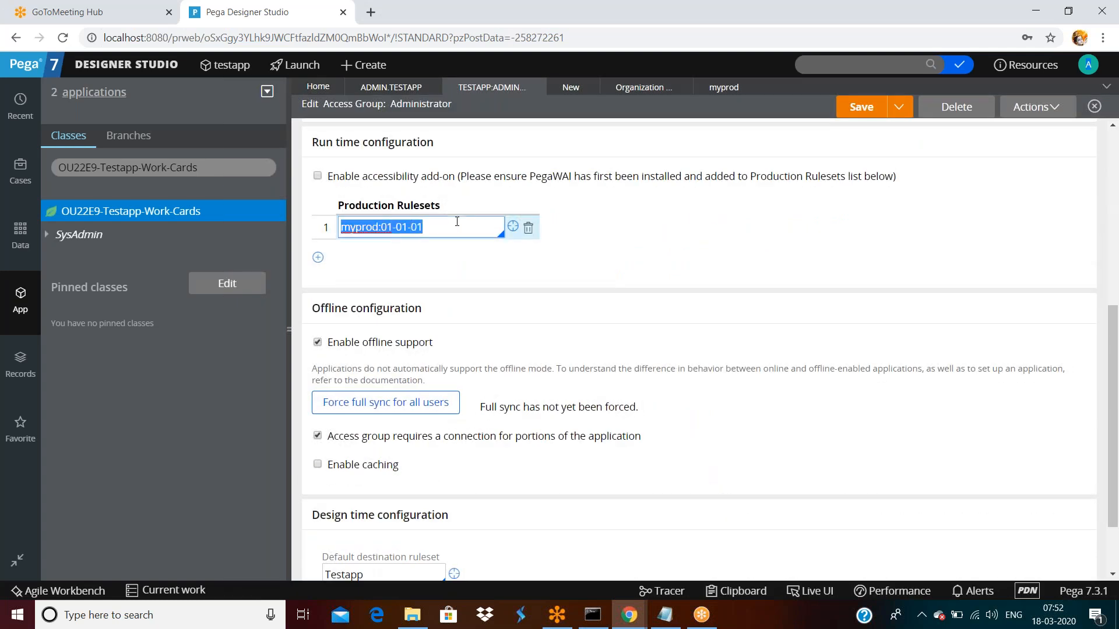
click(289, 330)
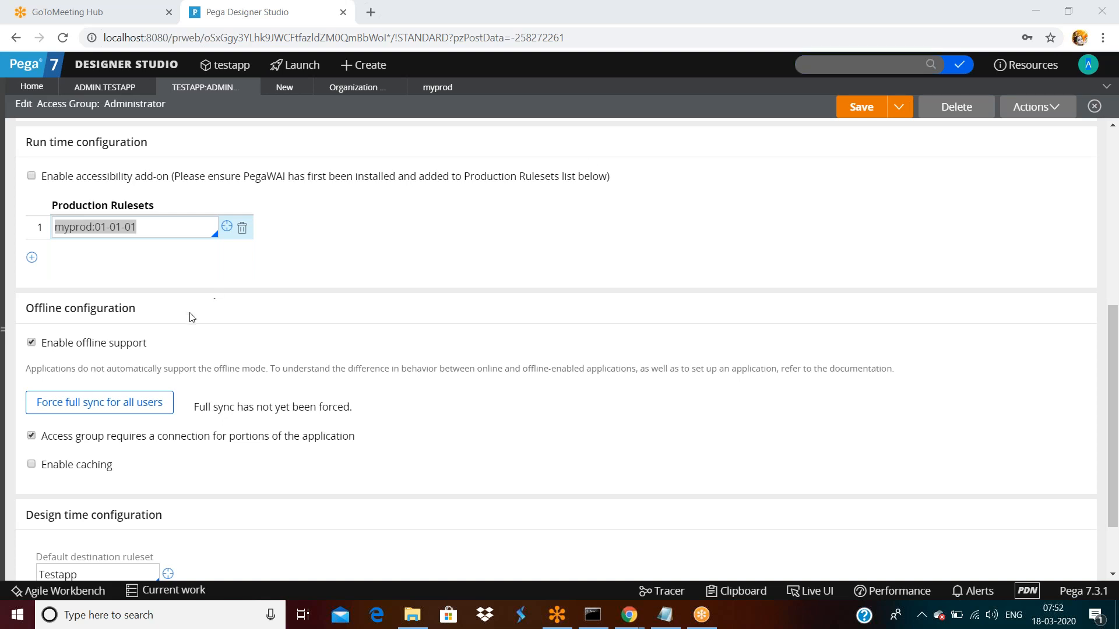
click(152, 226)
double_click(153, 225)
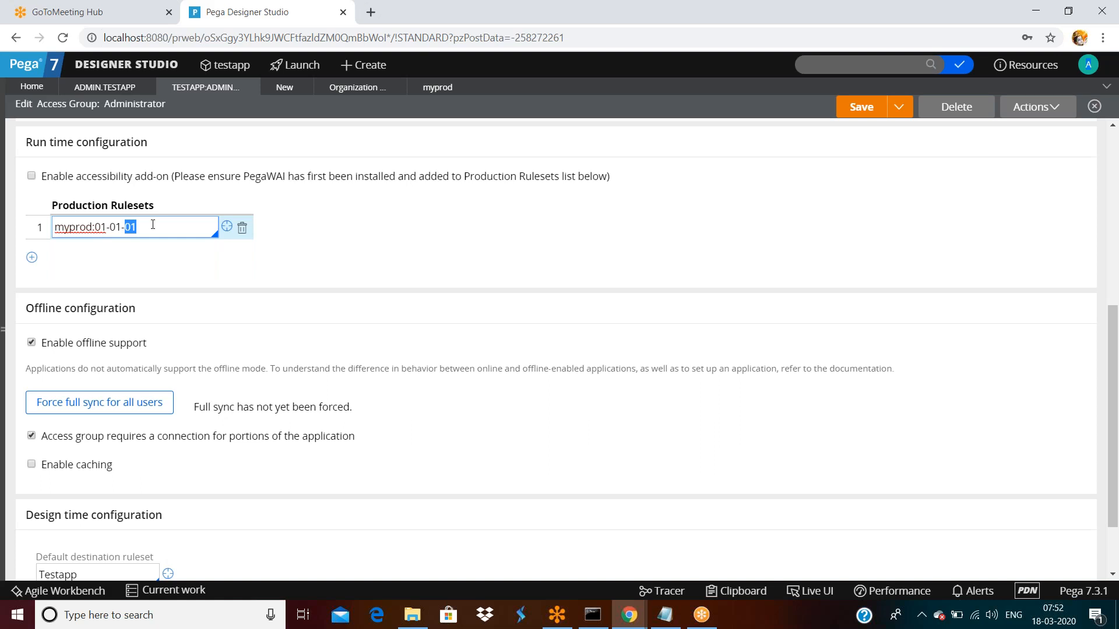
triple_click(153, 225)
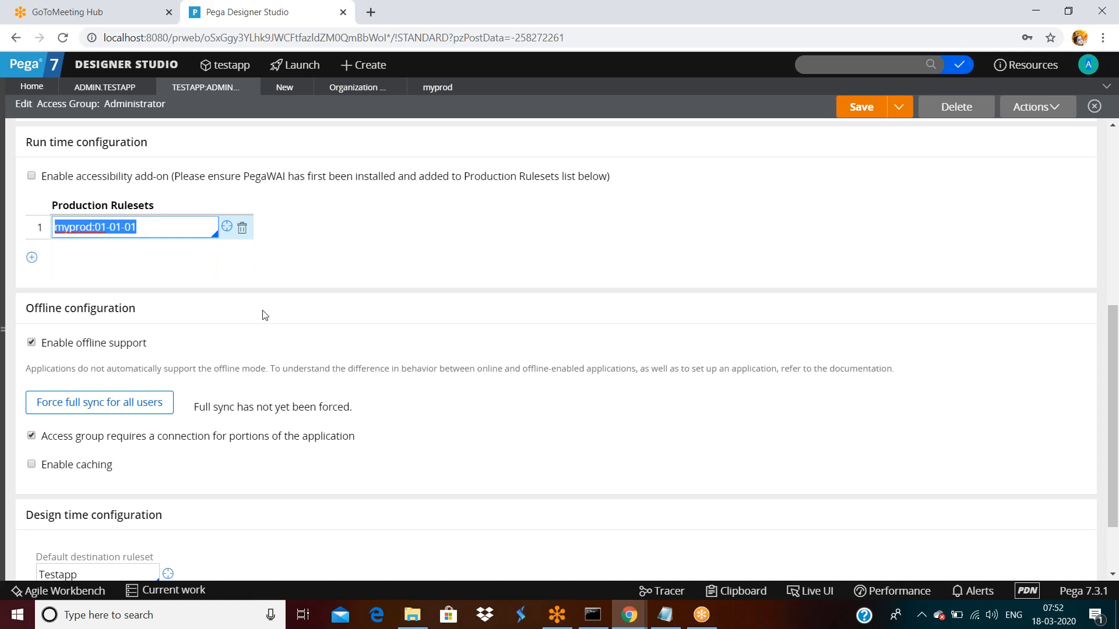
- Highlight the myprod:01-01-01 value and the Run time configuration heading
scroll(264, 315, up, 4)
scroll(264, 315, down, 1)
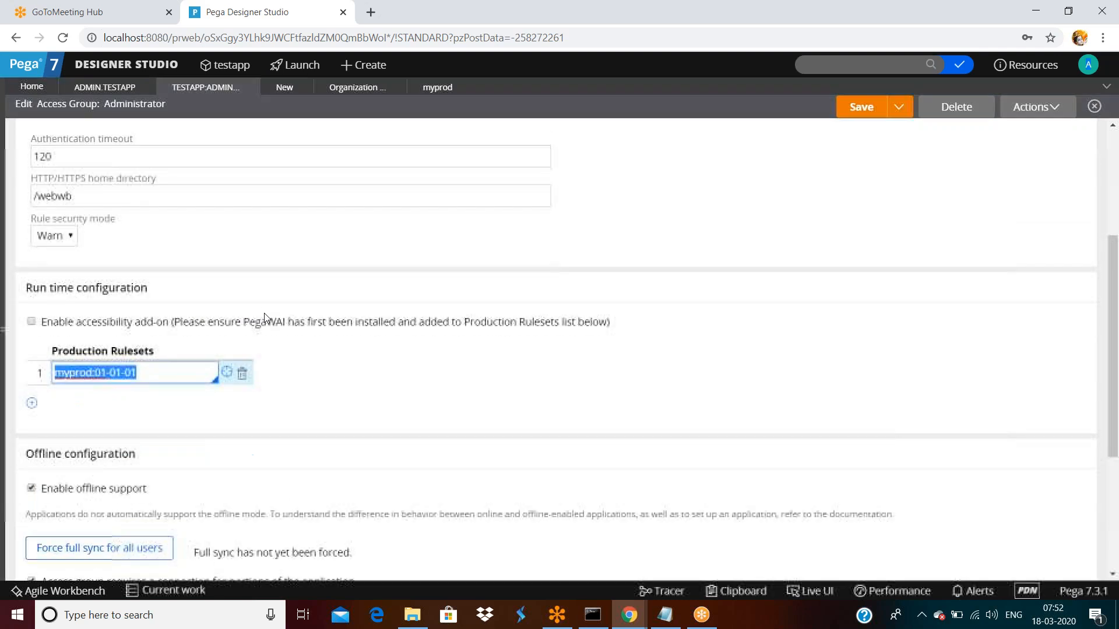
triple_click(161, 368)
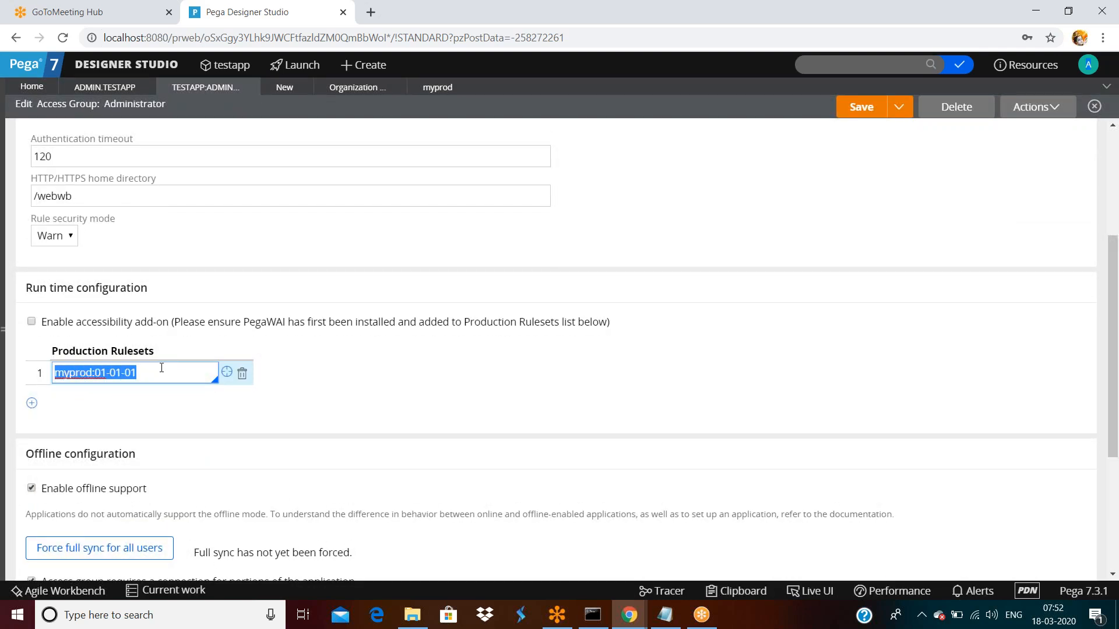
drag(75, 290, 145, 291)
click(163, 293)
triple_click(163, 293)
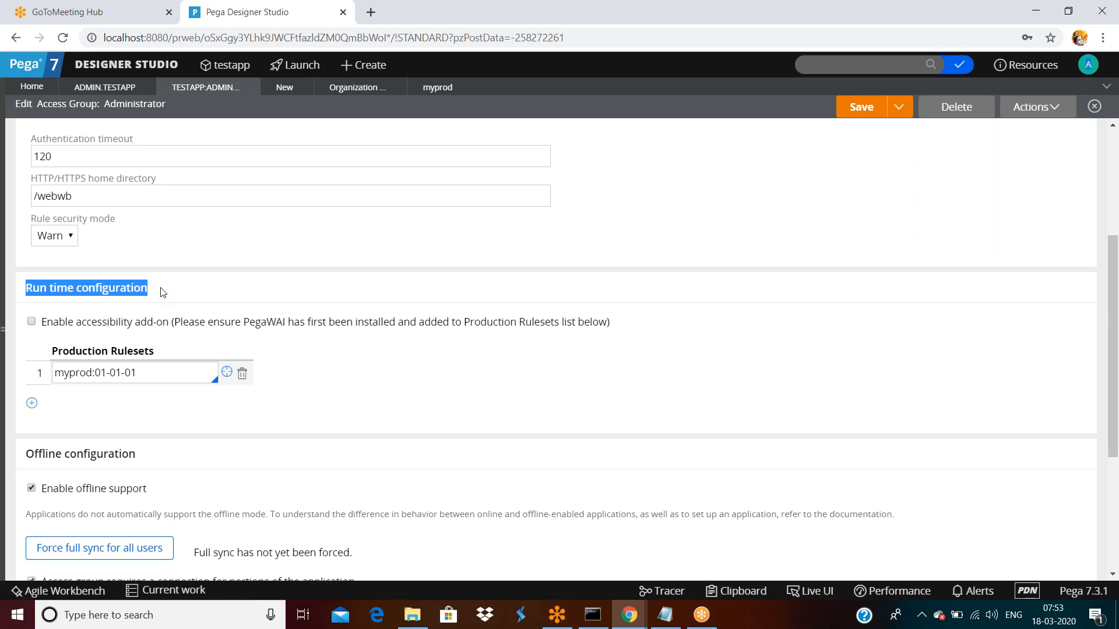
- Highlight the myprod:01-01-01 value and the Testapp:Administrators access group ID
triple_click(156, 376)
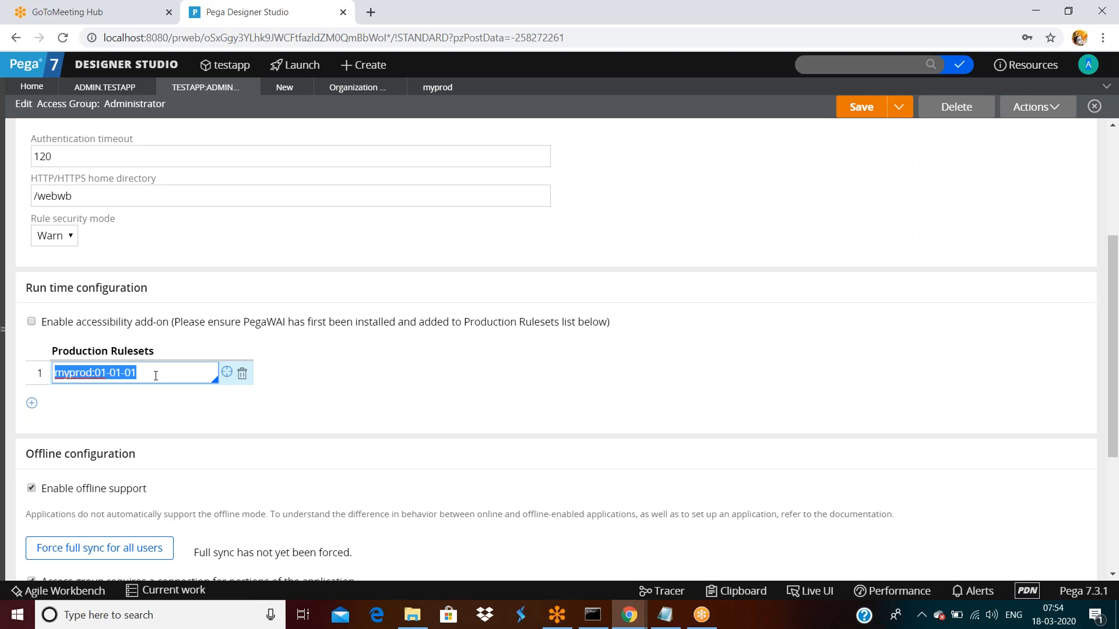
scroll(135, 305, up, 3)
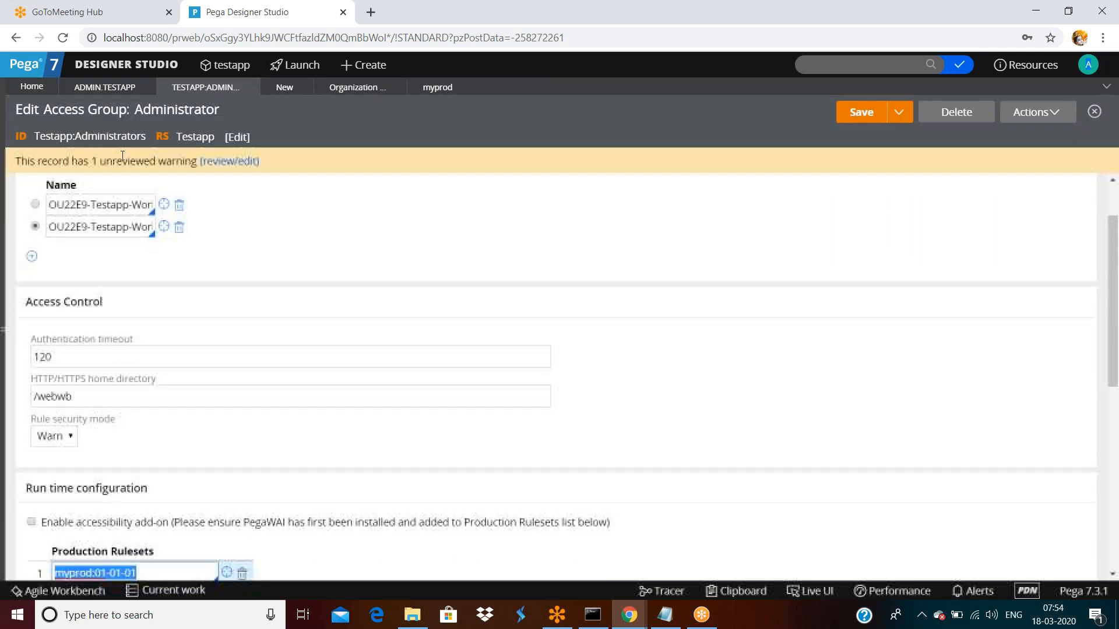
double_click(107, 136)
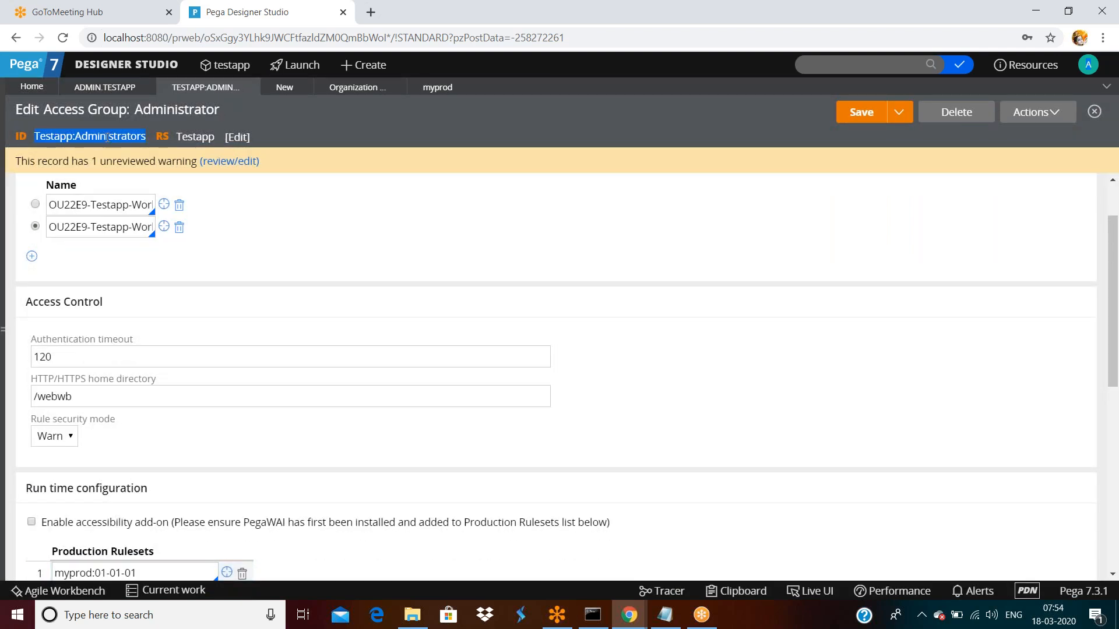
- Go to the Operators list via Designer Studio > Org & Security > Organization
click(133, 68)
mouse_move(105, 244)
mouse_move(219, 243)
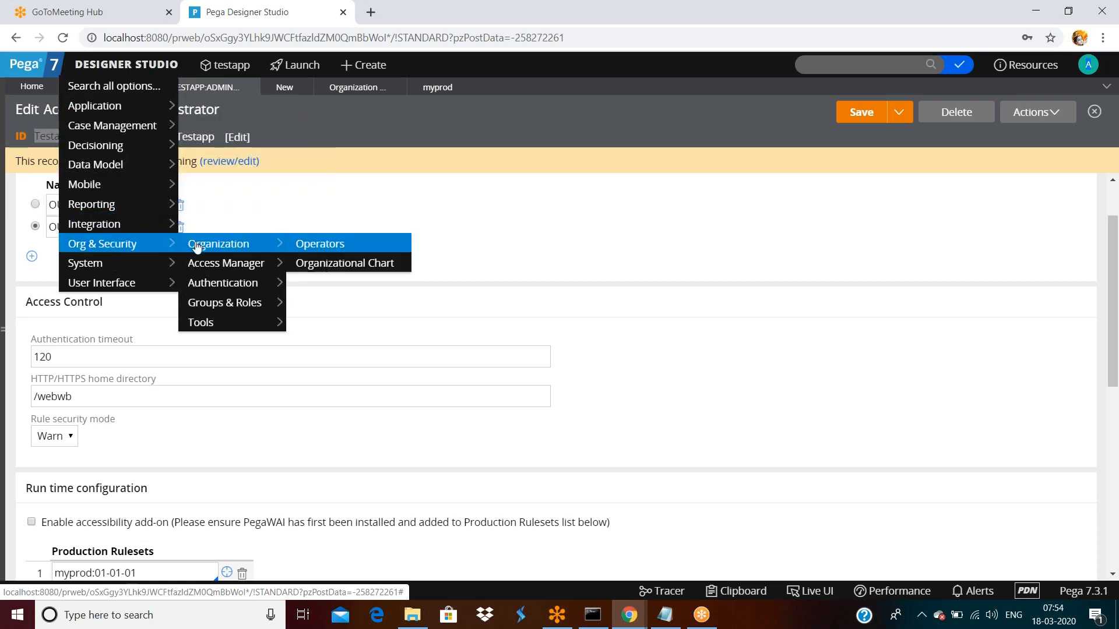
click(315, 245)
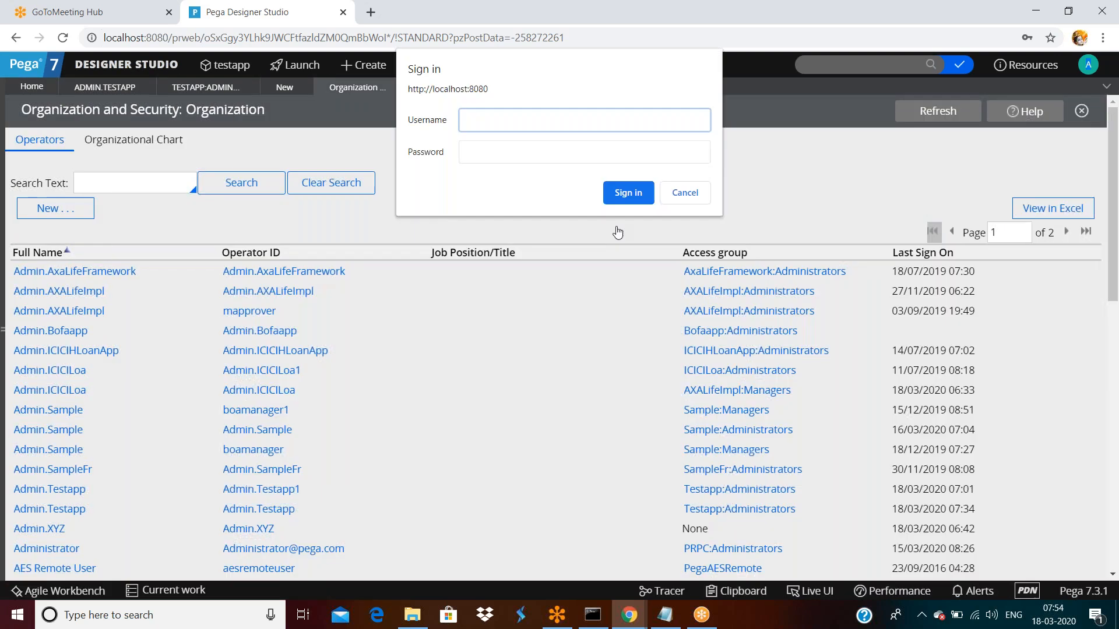
- Cancel the repeated localhost:8080 sign-in prompts and close the stuck localhost tab
click(679, 195)
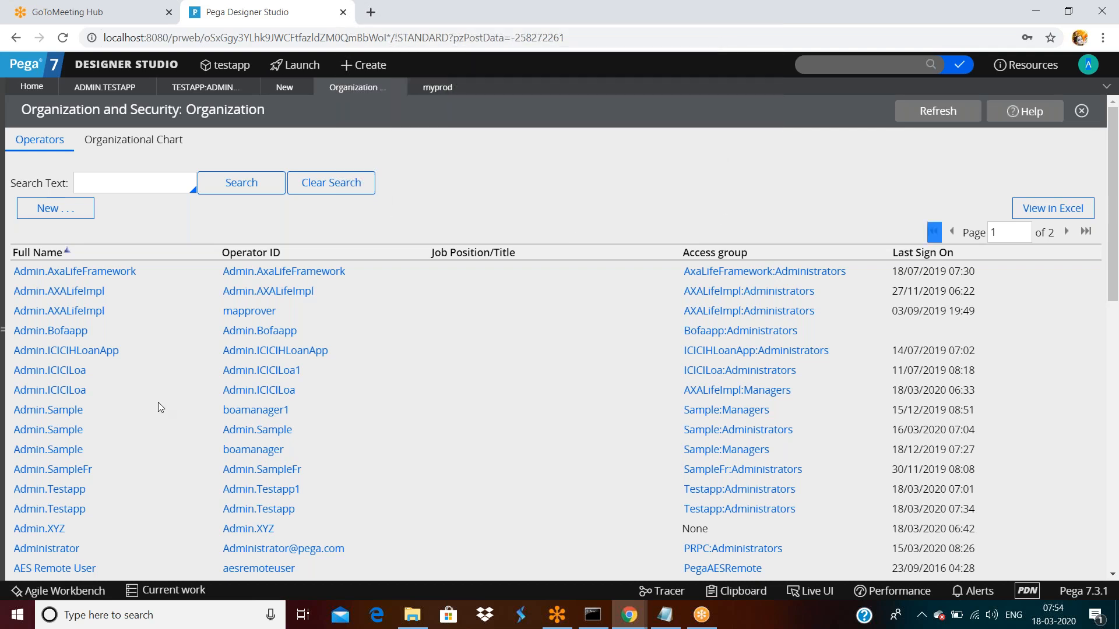
scroll(158, 402, down, 6)
scroll(75, 384, down, 5)
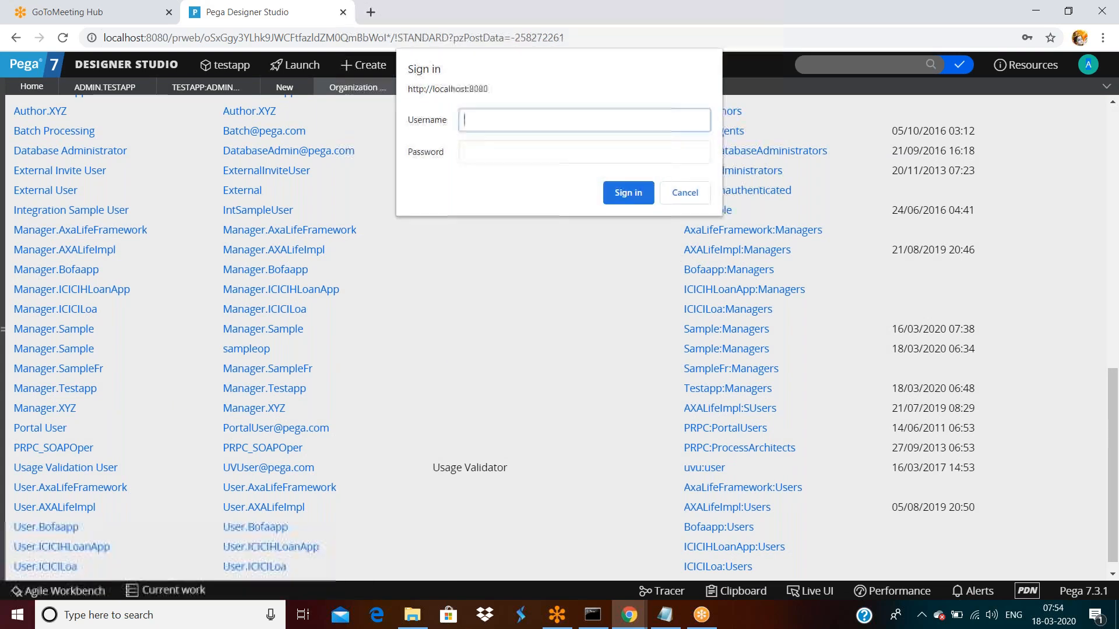
click(686, 194)
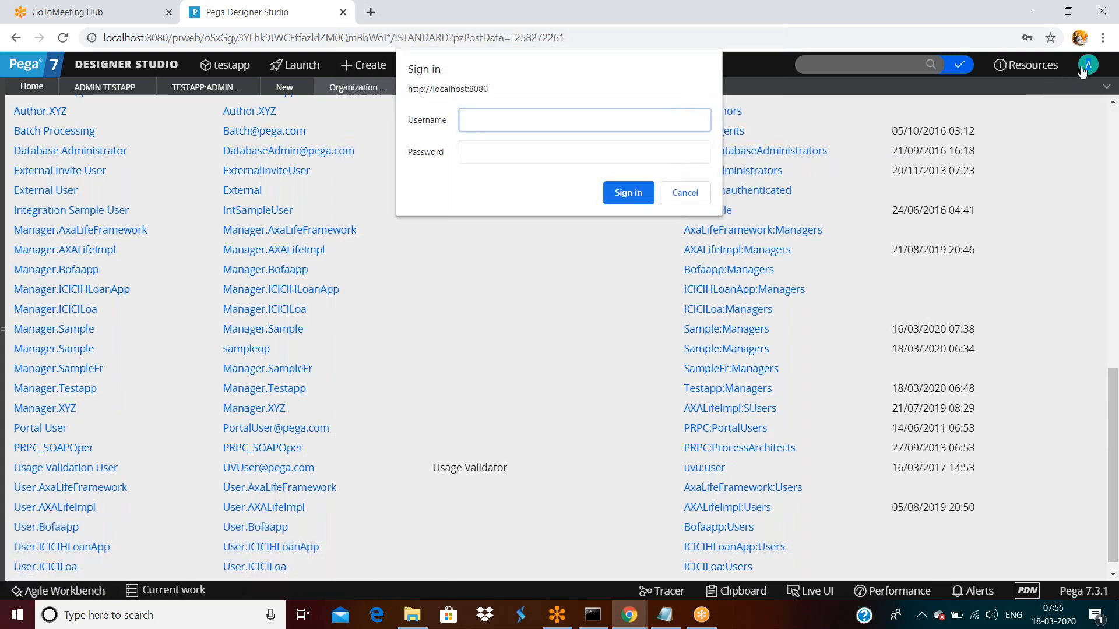
click(680, 197)
click(686, 194)
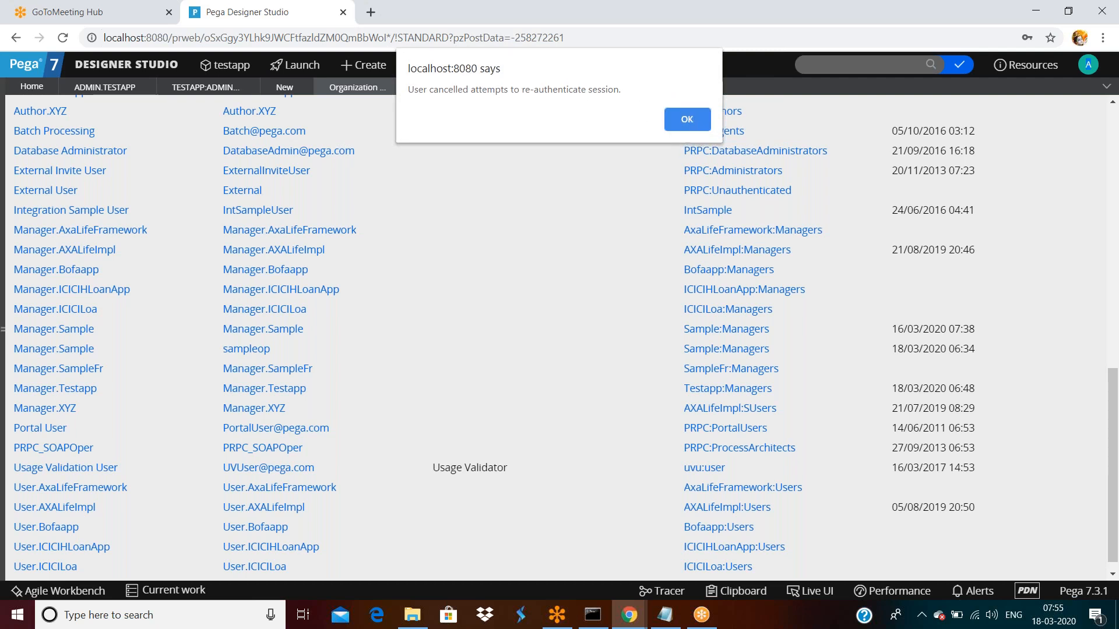
click(687, 119)
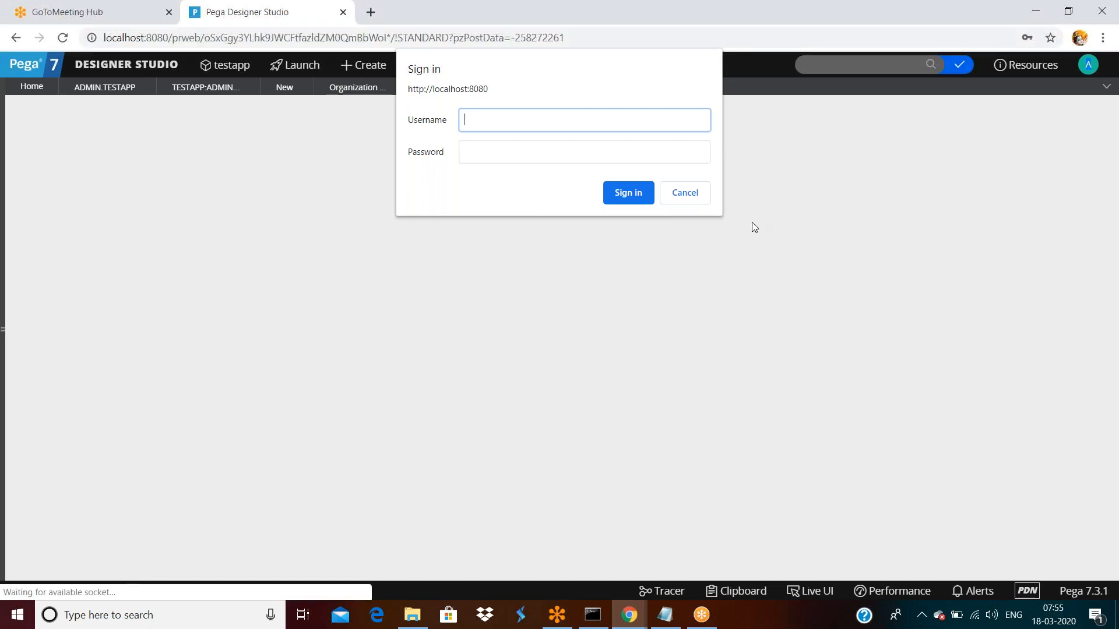
click(699, 195)
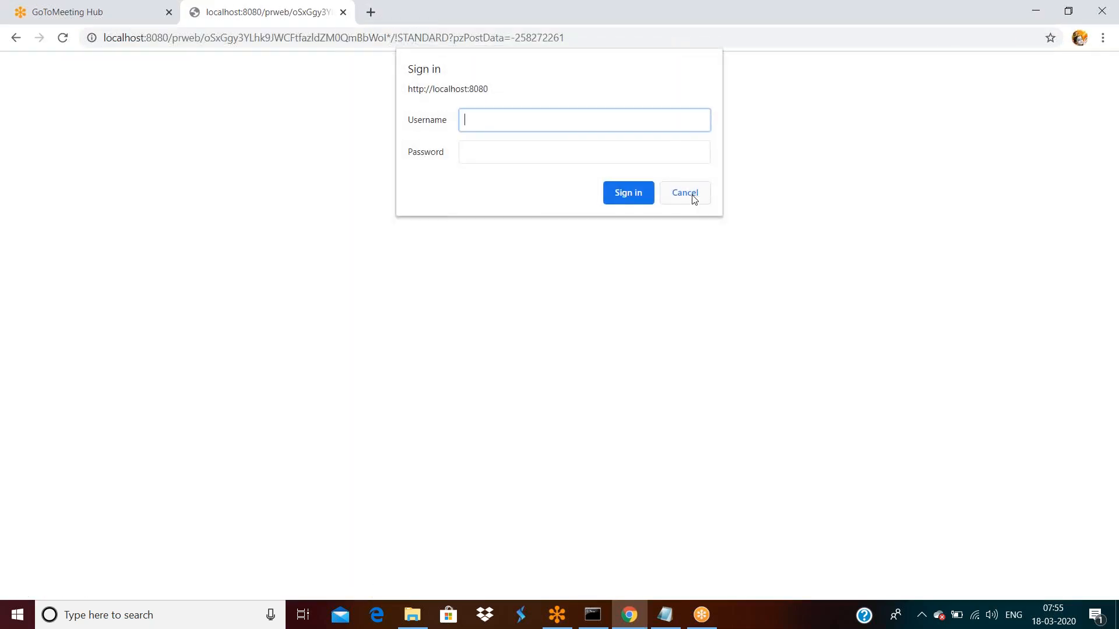
click(697, 195)
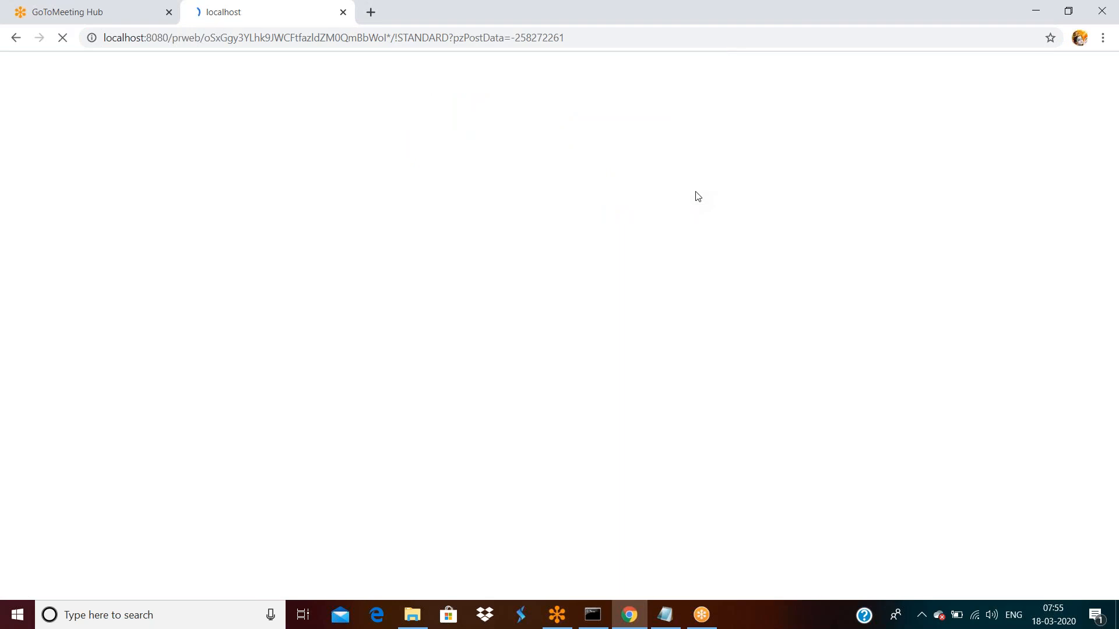
click(381, 342)
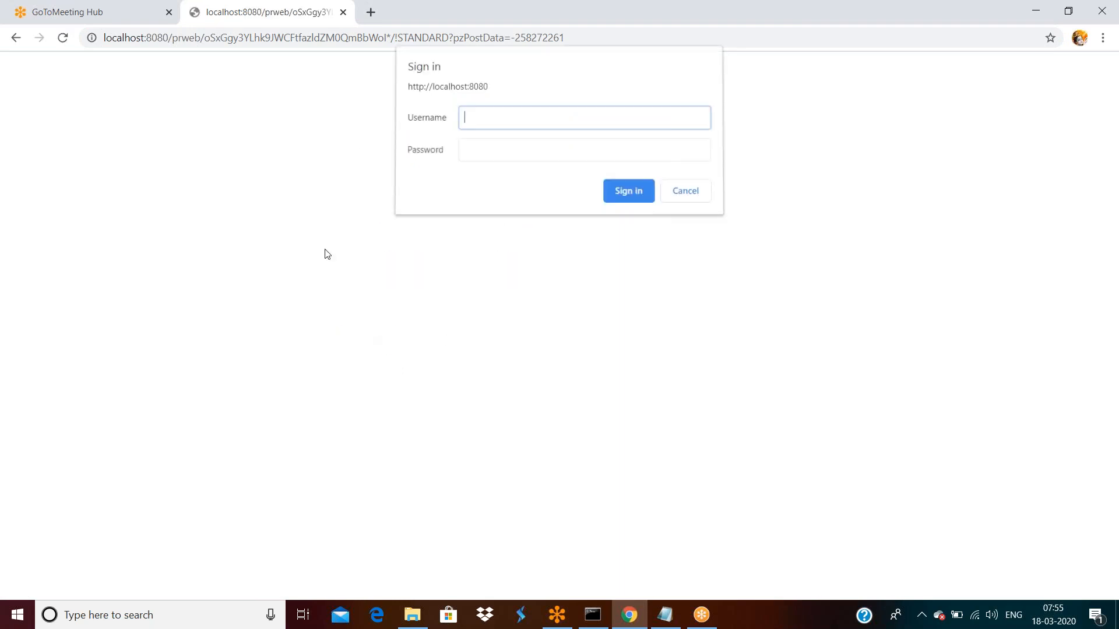
click(342, 12)
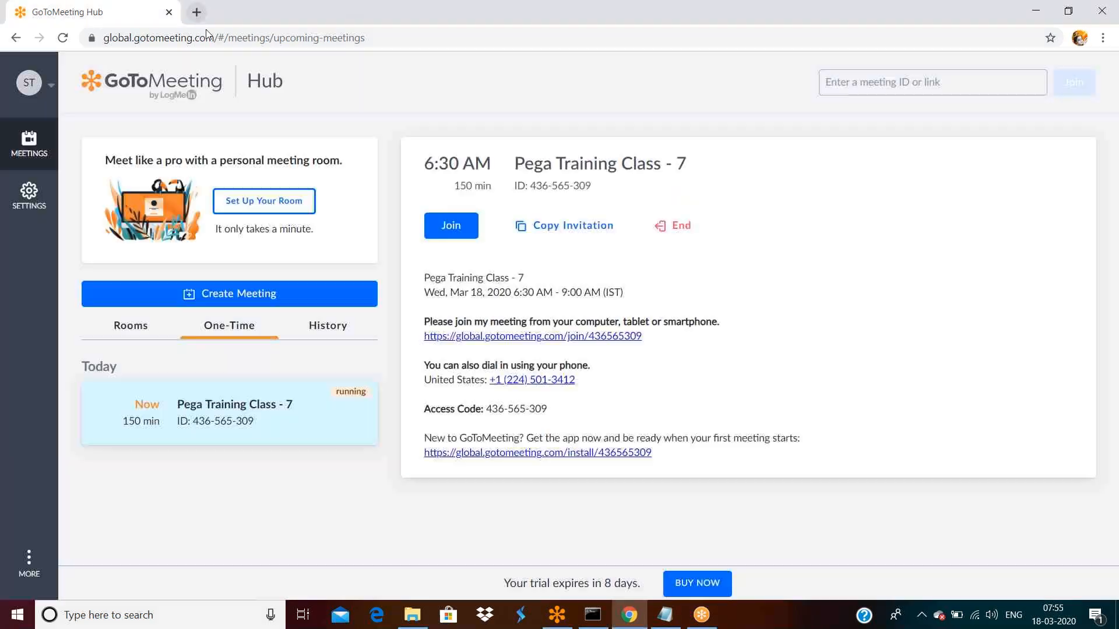
- Load localhost in a new tab, sign in as the Testapp administrator, and save the password
key(ctrl+t)
text(loc)
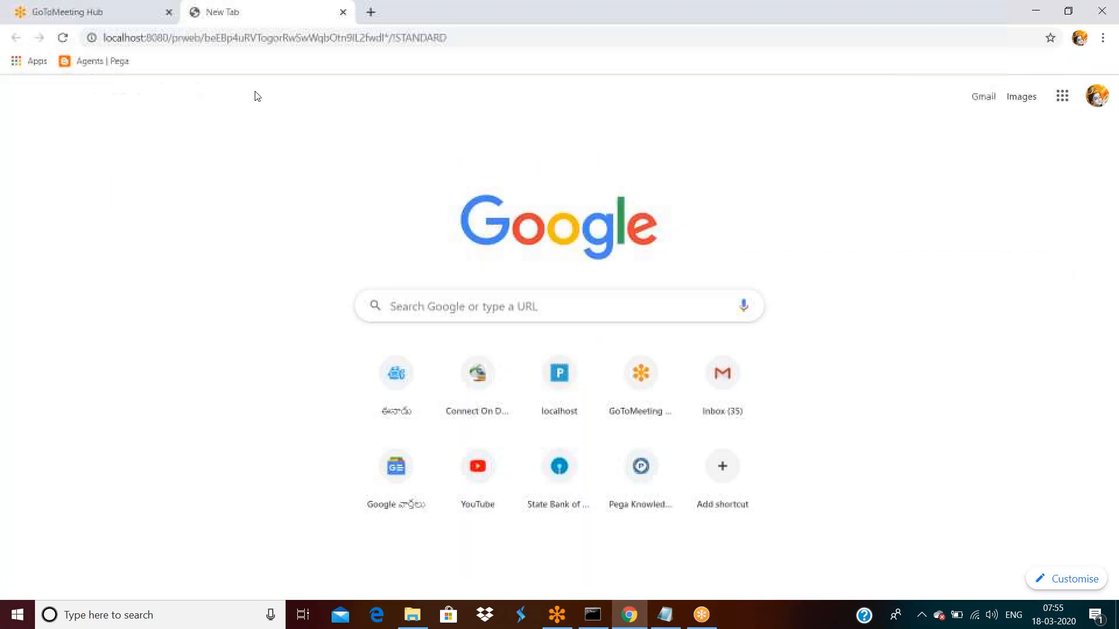
key(Return)
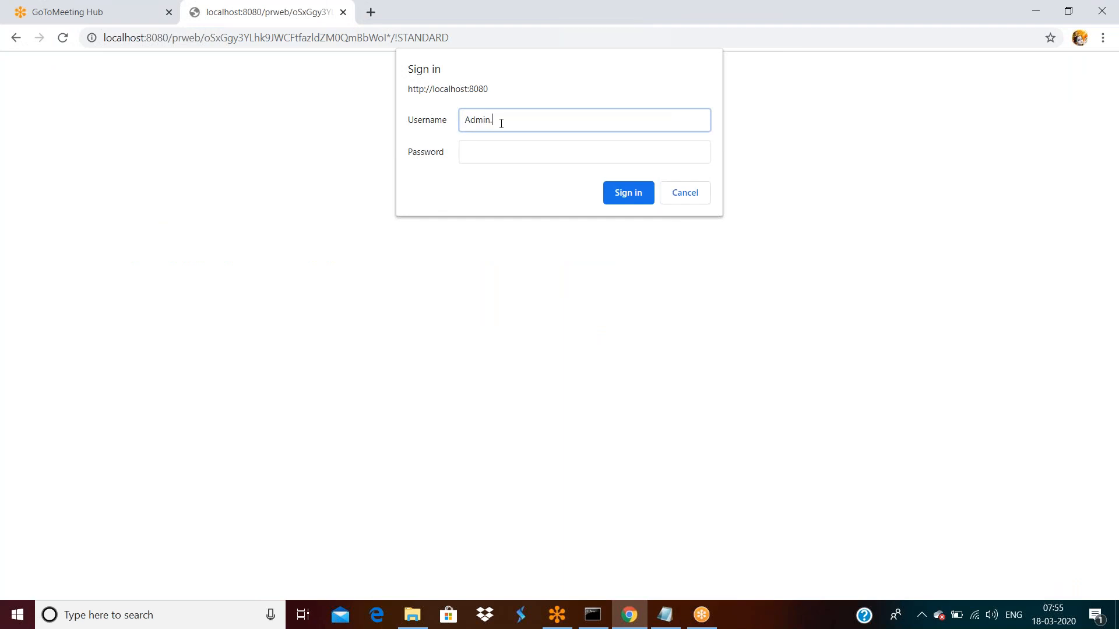
text(Admin.Testapp)
key(Tab)
text(rules)
key(Return)
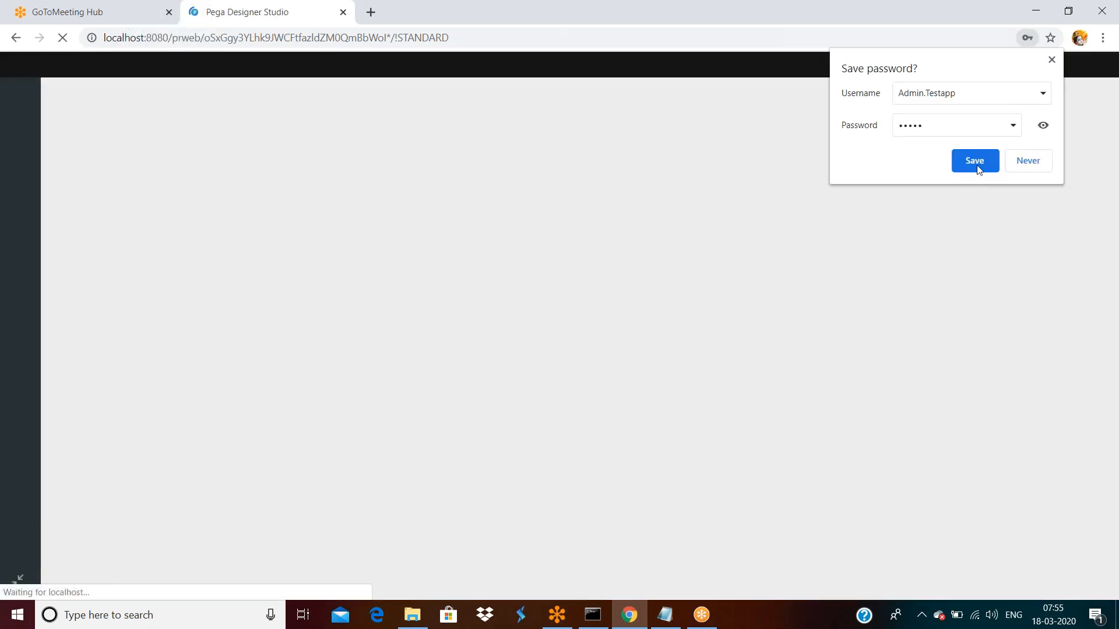
click(973, 161)
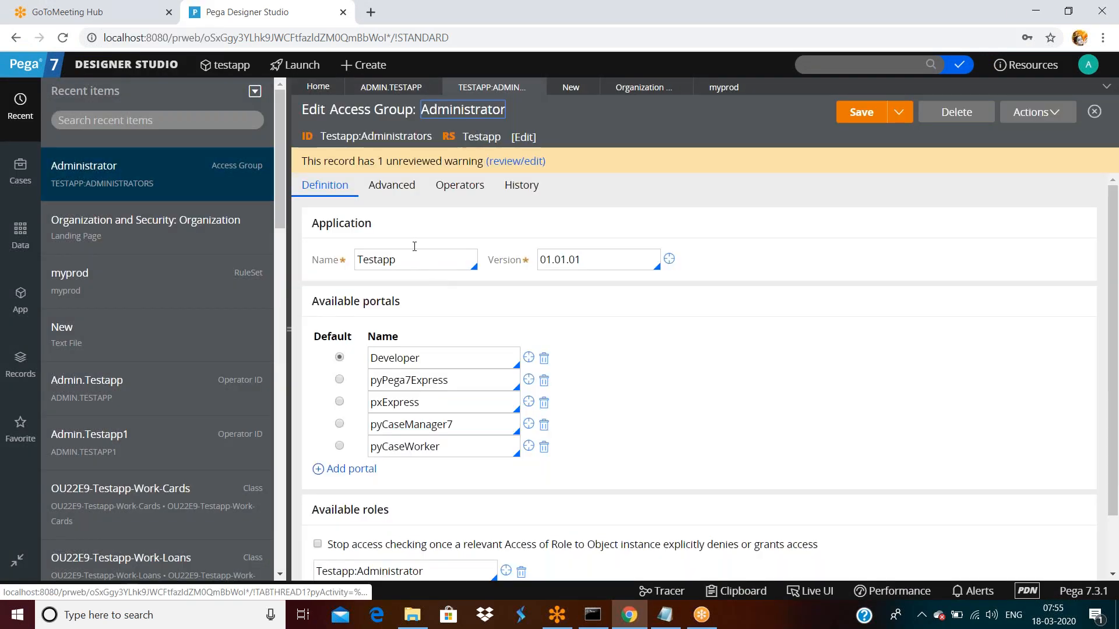
- Clear the 120 authentication timeout on the Advanced tab and save the access group
click(392, 184)
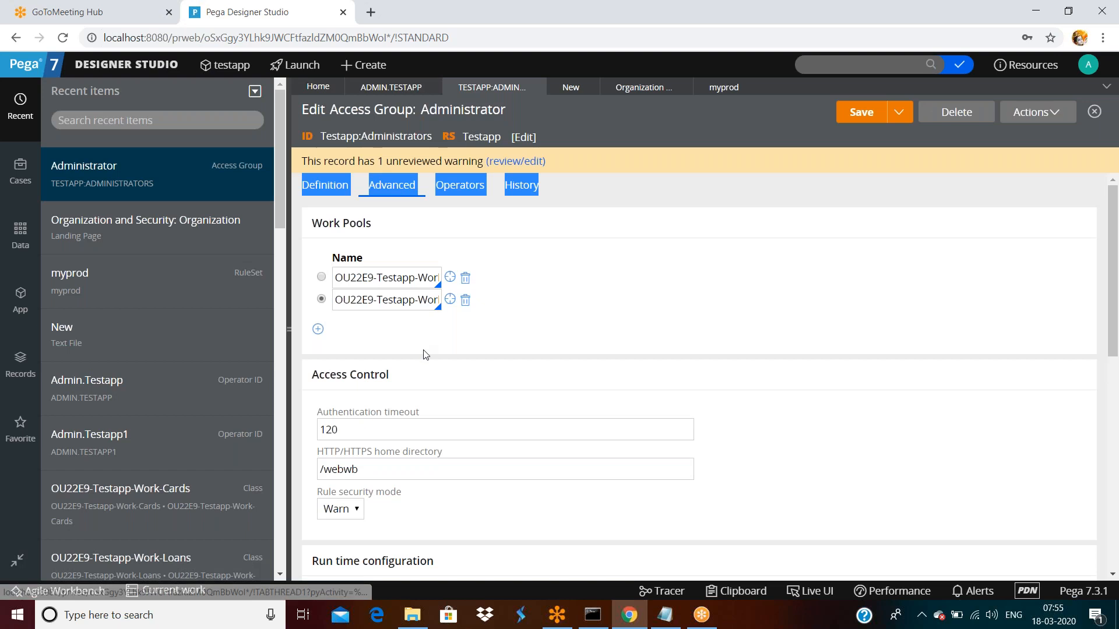
scroll(426, 354, down, 1)
scroll(425, 355, down, 3)
click(369, 230)
double_click(372, 231)
key(BackSpace)
key(ctrl+s)
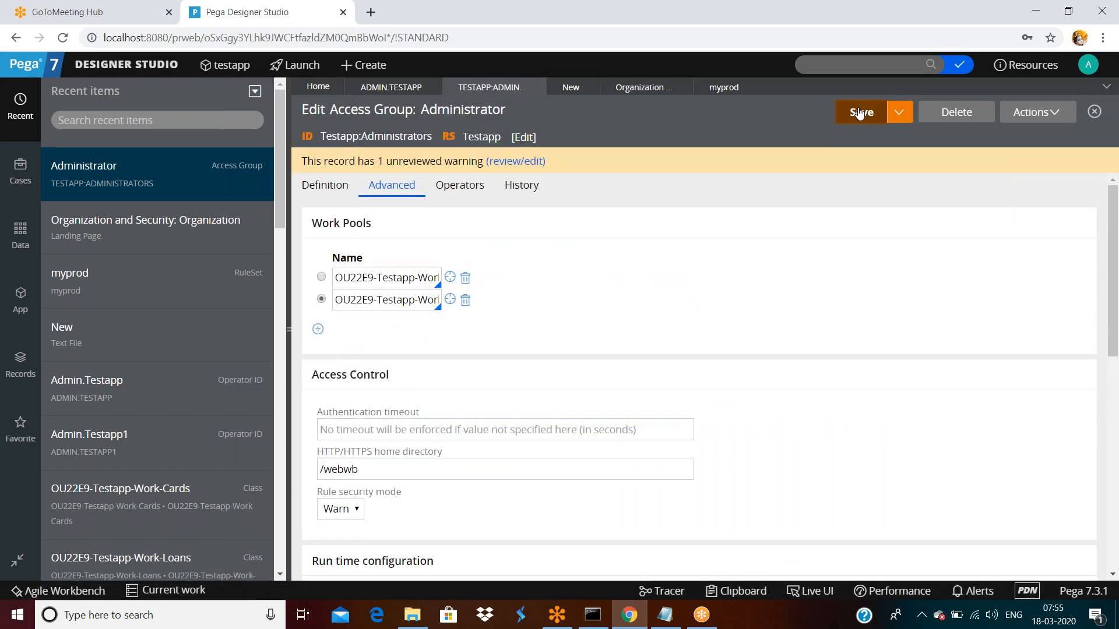
- Highlight the myprod:01-01-01 ruleset value and bring up the Designer Studio menu
scroll(757, 329, down, 3)
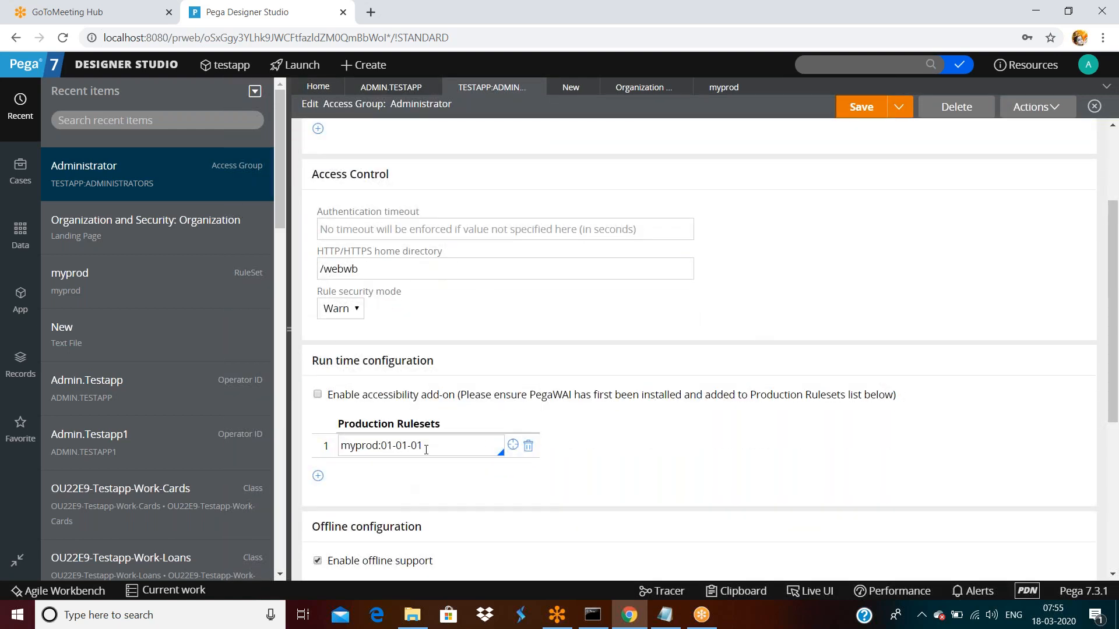
triple_click(425, 449)
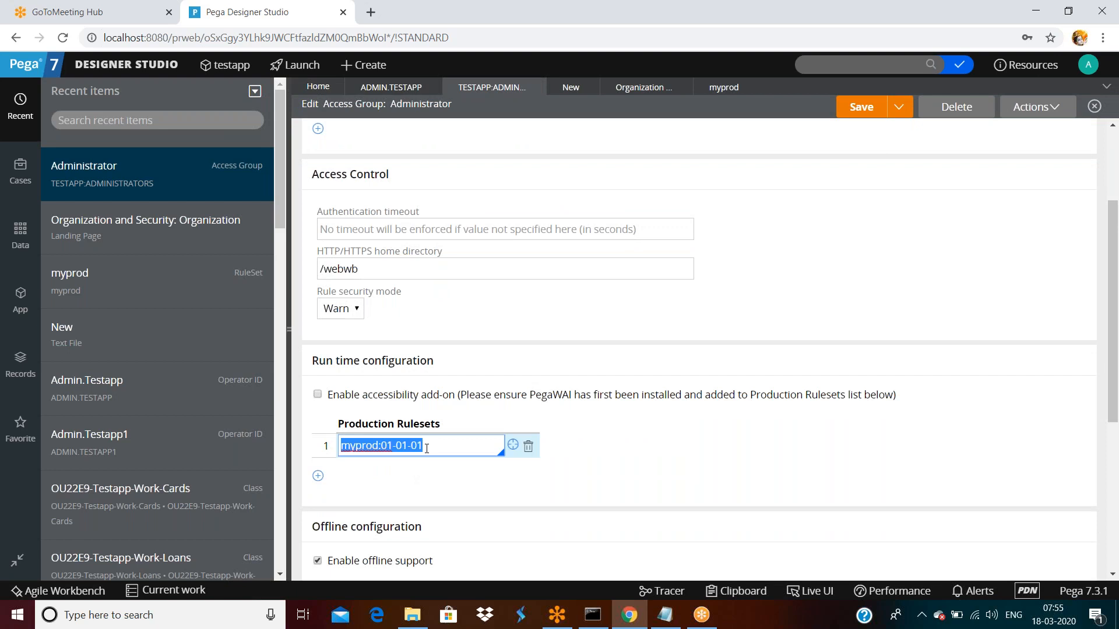
click(127, 64)
- Open the Operators list from Org & Security > Organization
mouse_move(117, 244)
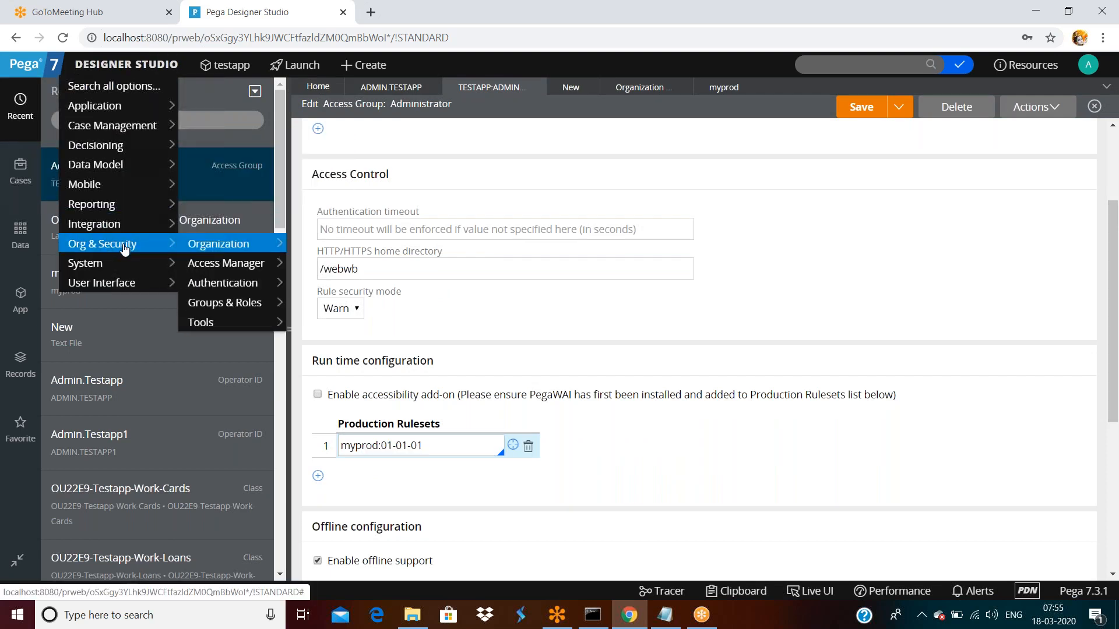
mouse_move(283, 247)
click(317, 245)
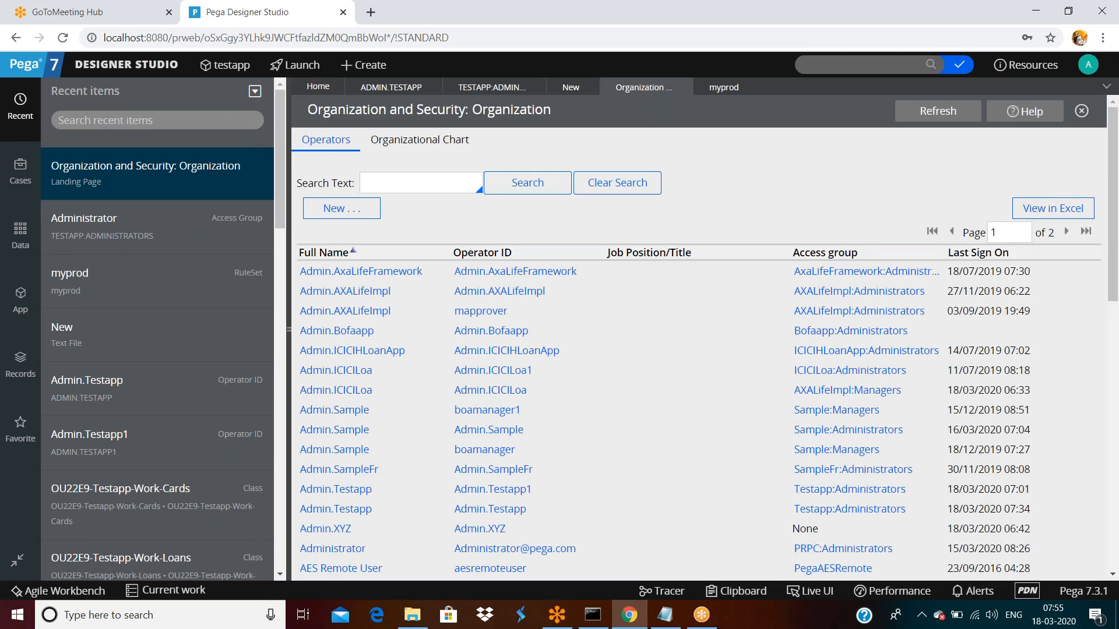
scroll(430, 388, down, 5)
scroll(430, 388, down, 3)
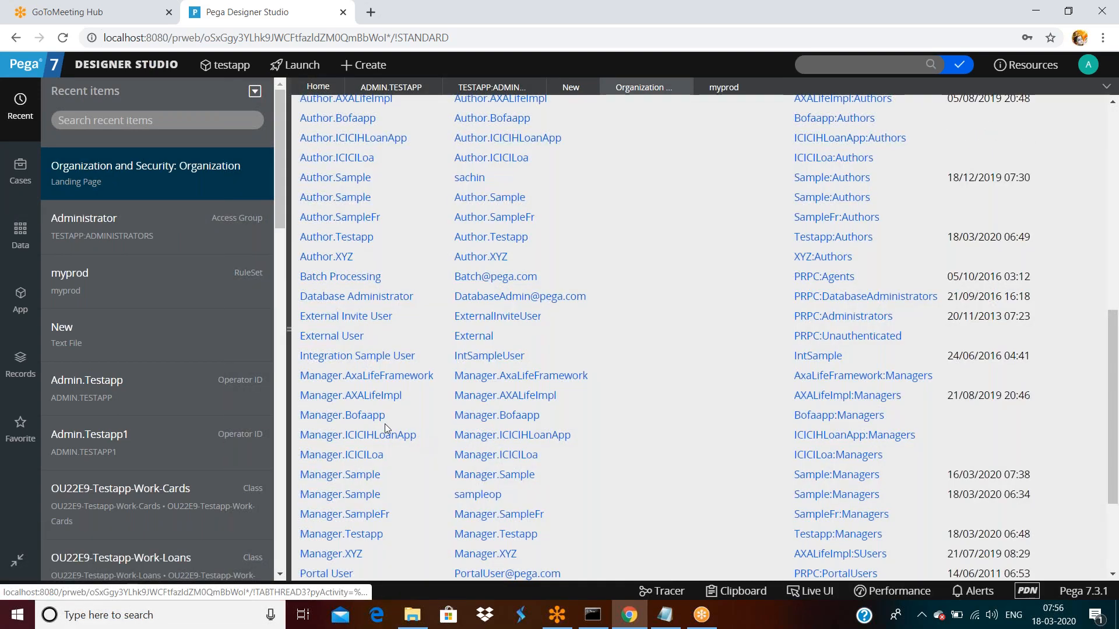
scroll(375, 416, down, 3)
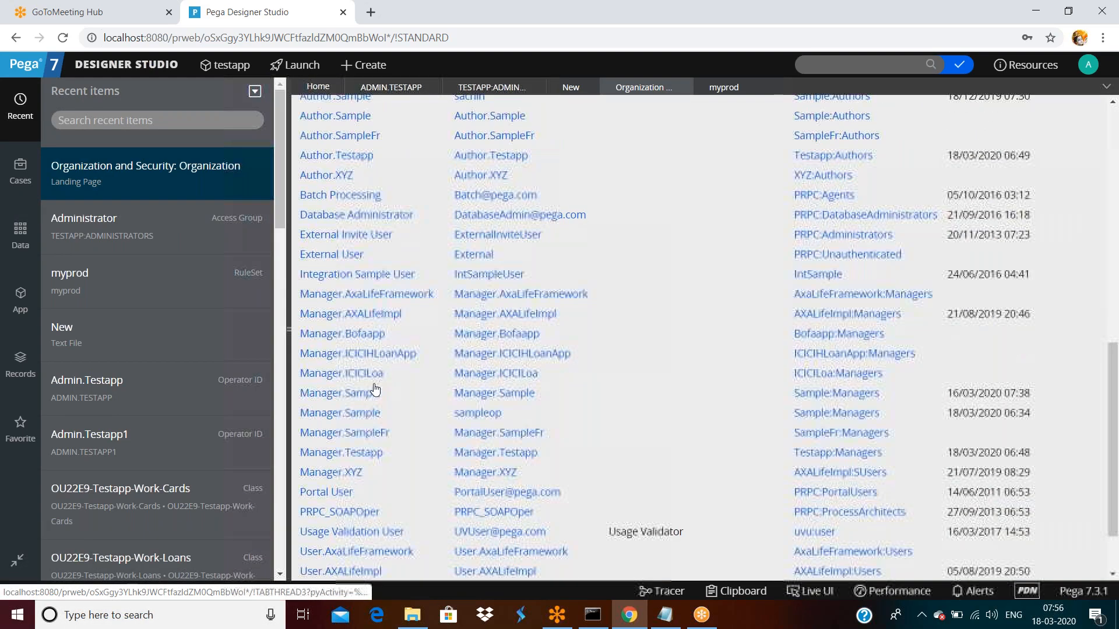
- Open the Manager.Testapp operator record, reload it, and close it unchanged
click(374, 389)
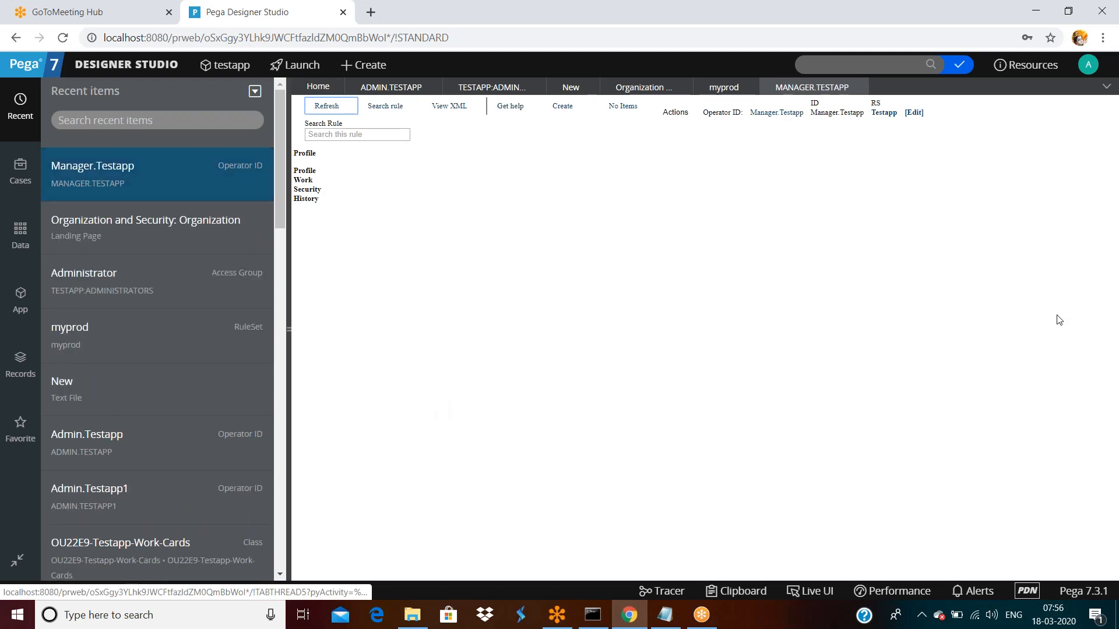
right_click(635, 245)
click(712, 291)
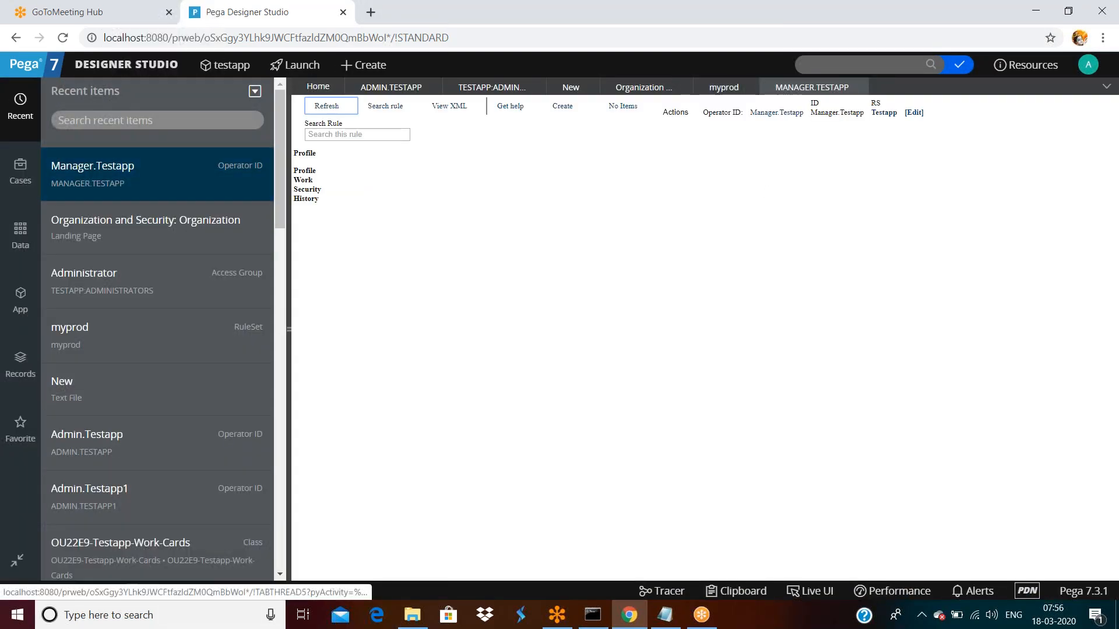
click(777, 113)
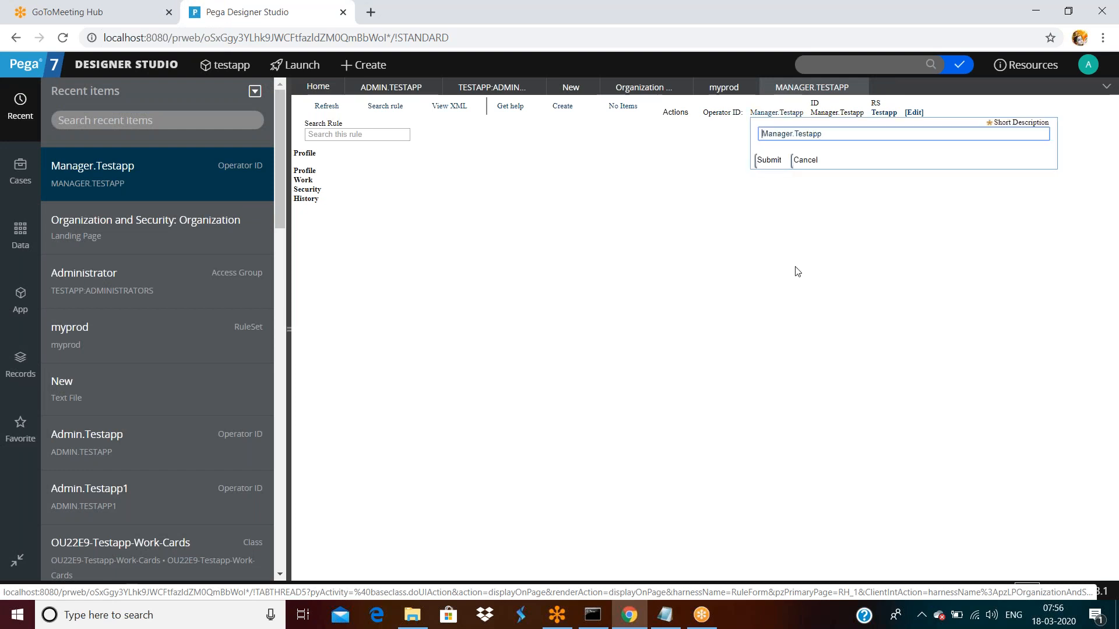
click(803, 164)
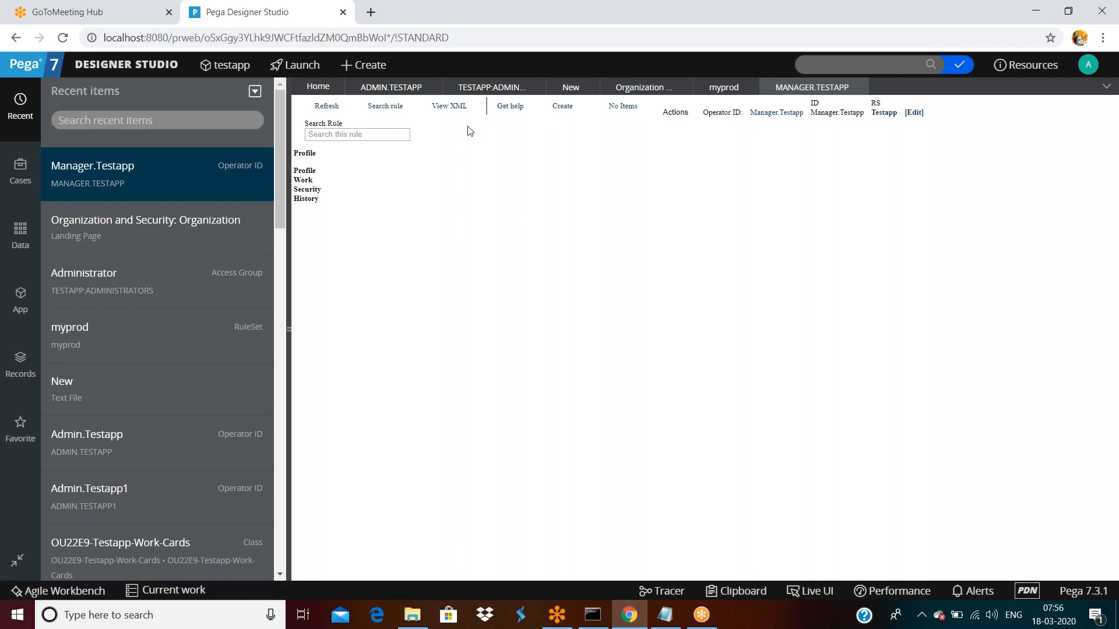
click(857, 88)
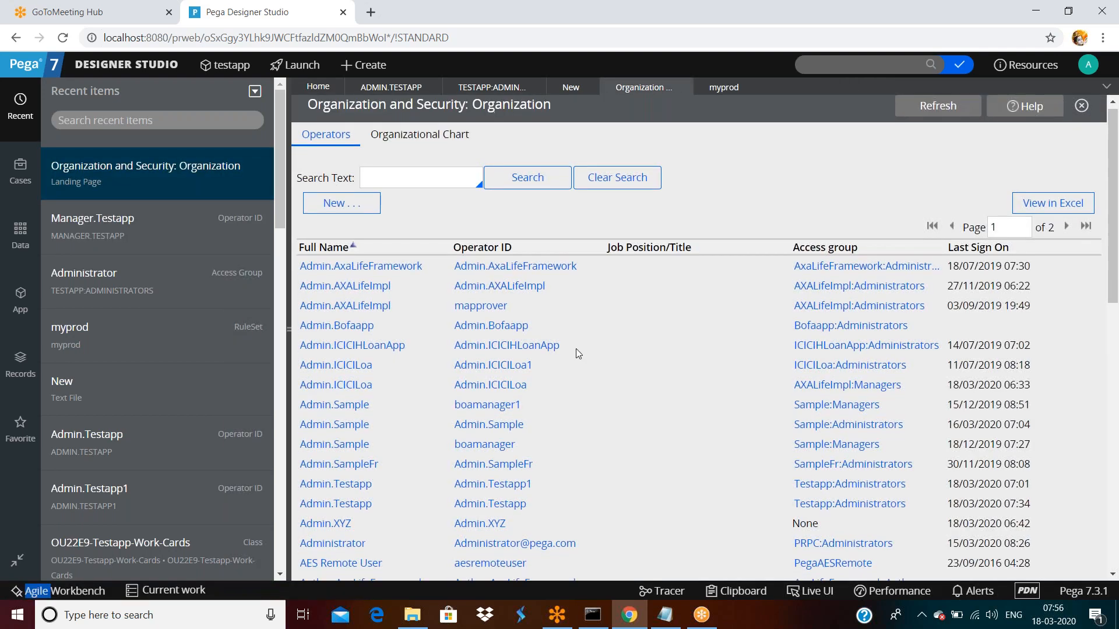
- Open the Testapp:Managers access group from the operators list
scroll(376, 432, down, 6)
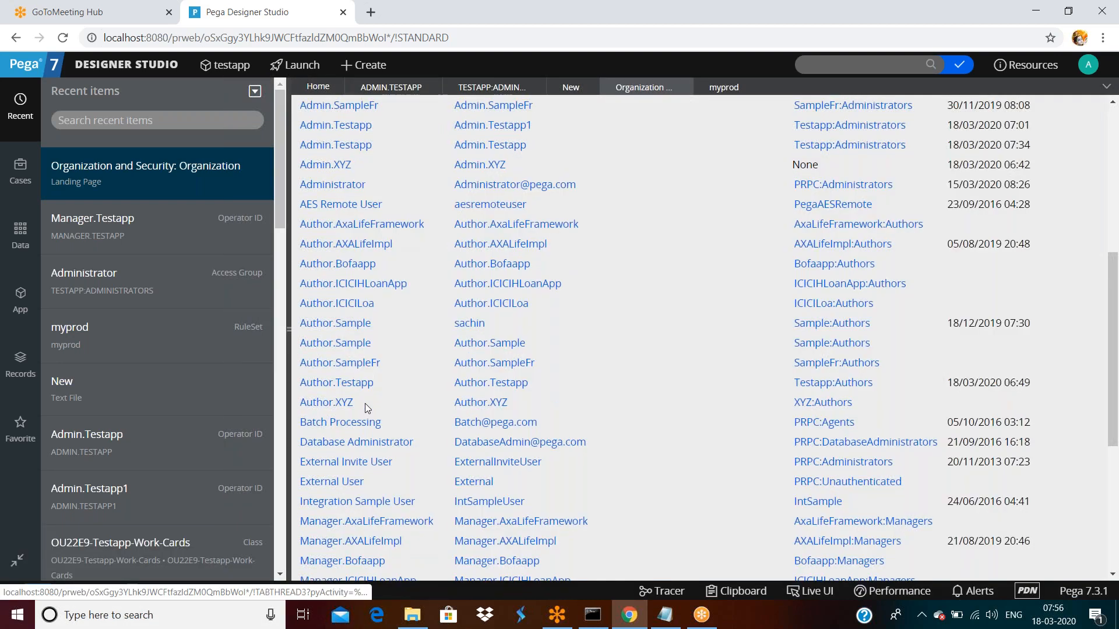
scroll(364, 403, down, 3)
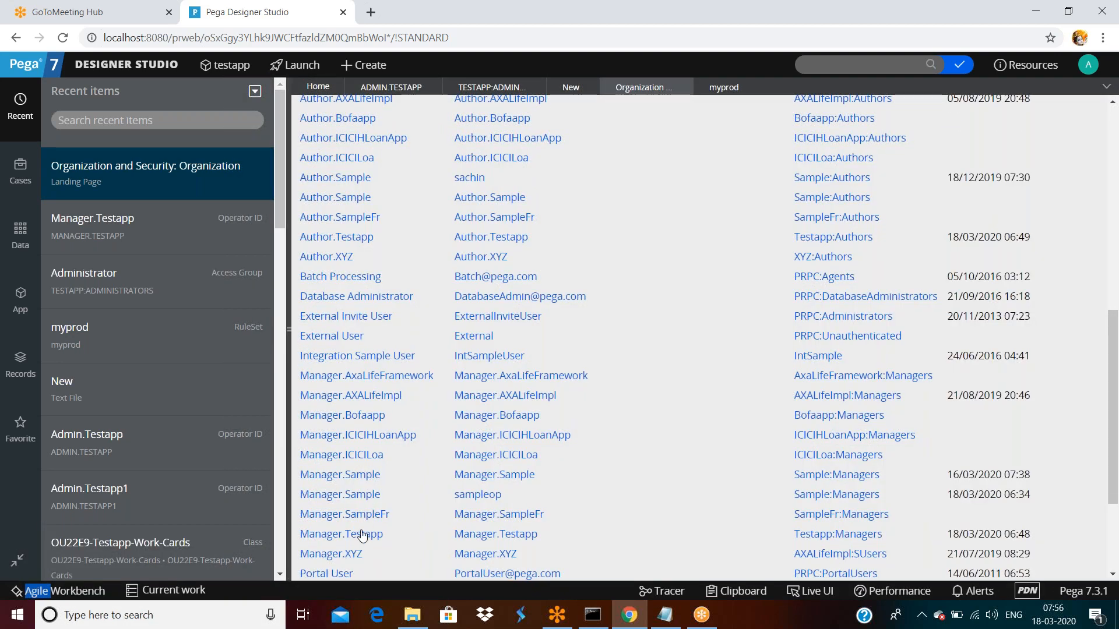
click(863, 533)
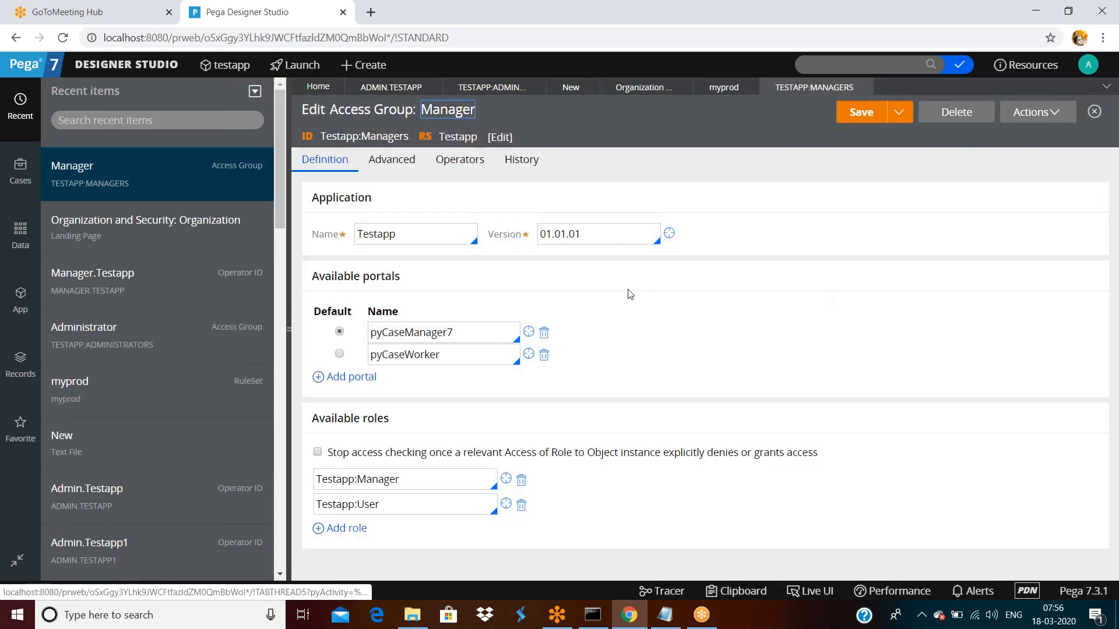
- Check the Managers access group's empty Production Rulesets under Advanced, then bring up Admin.Testapp
triple_click(389, 166)
scroll(494, 353, down, 4)
click(416, 356)
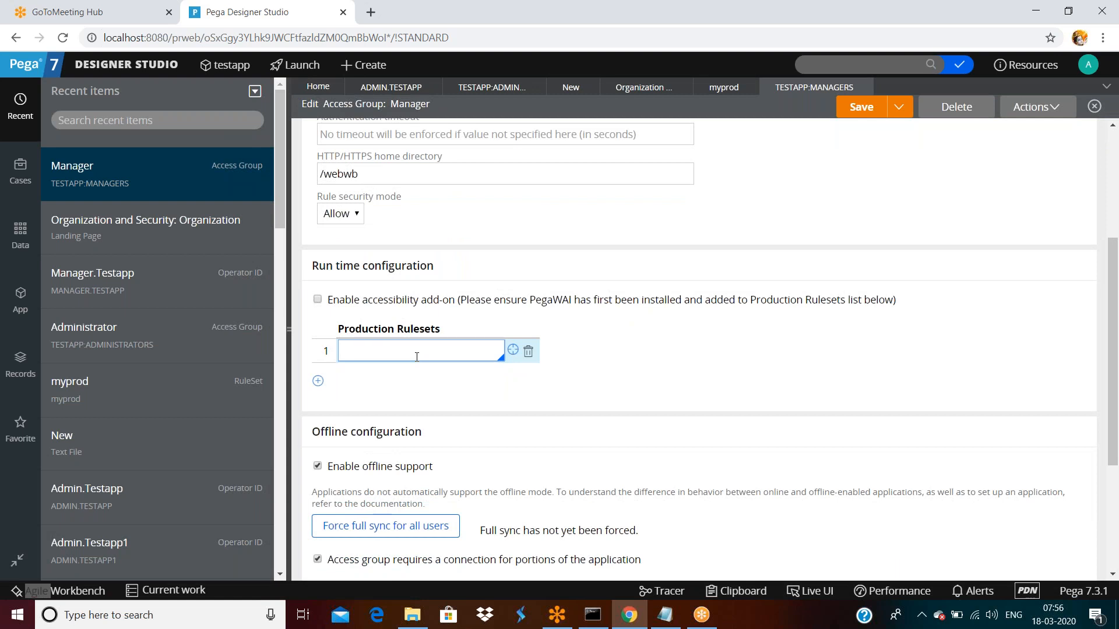
scroll(443, 359, up, 5)
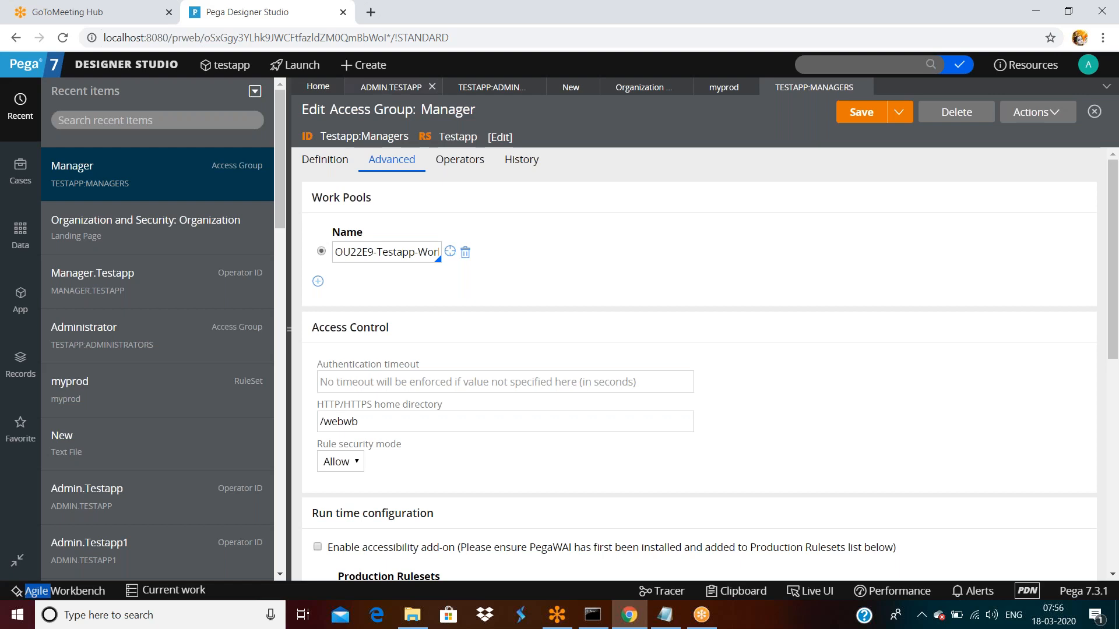
click(379, 87)
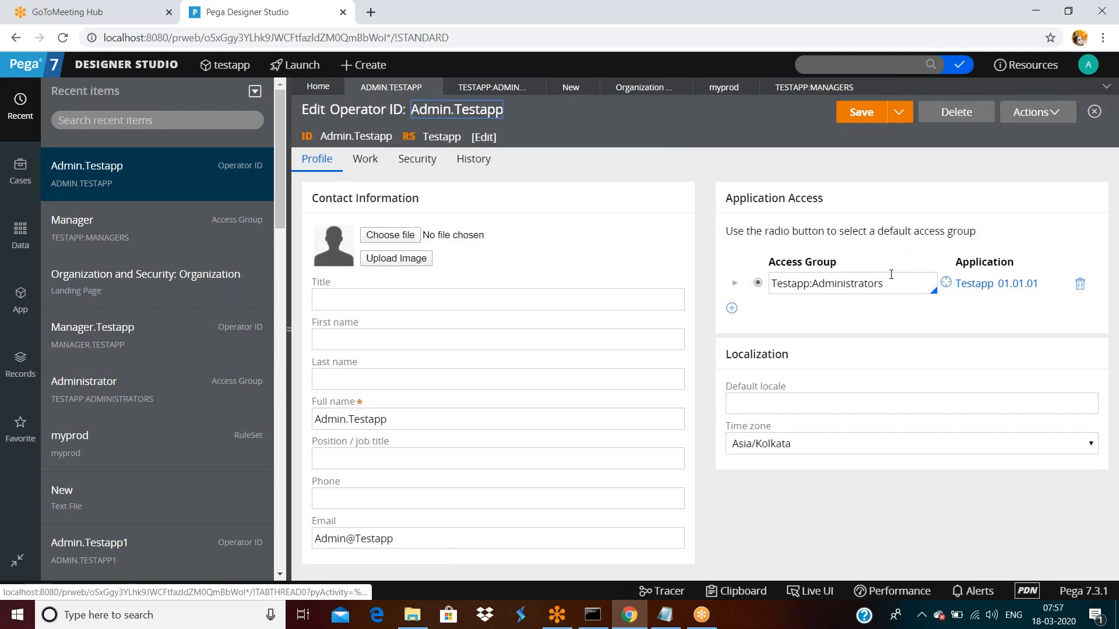
- Open testapp 01.01.01, add a ruleset row, and move Testapp:01-01 to row 2, leaving row 1 blank
click(974, 284)
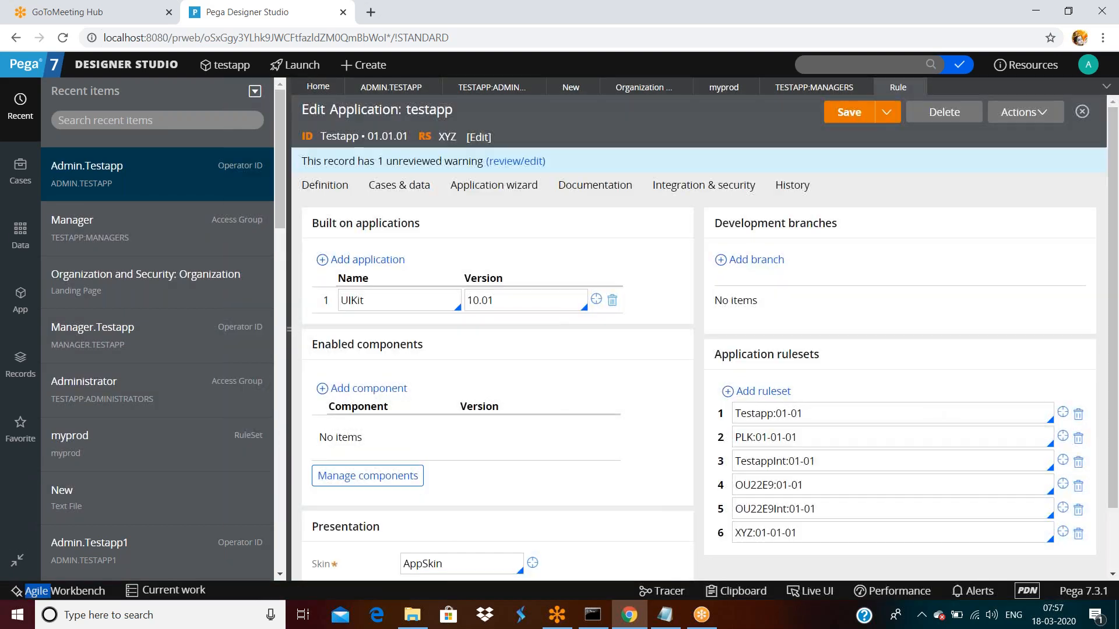
double_click(829, 416)
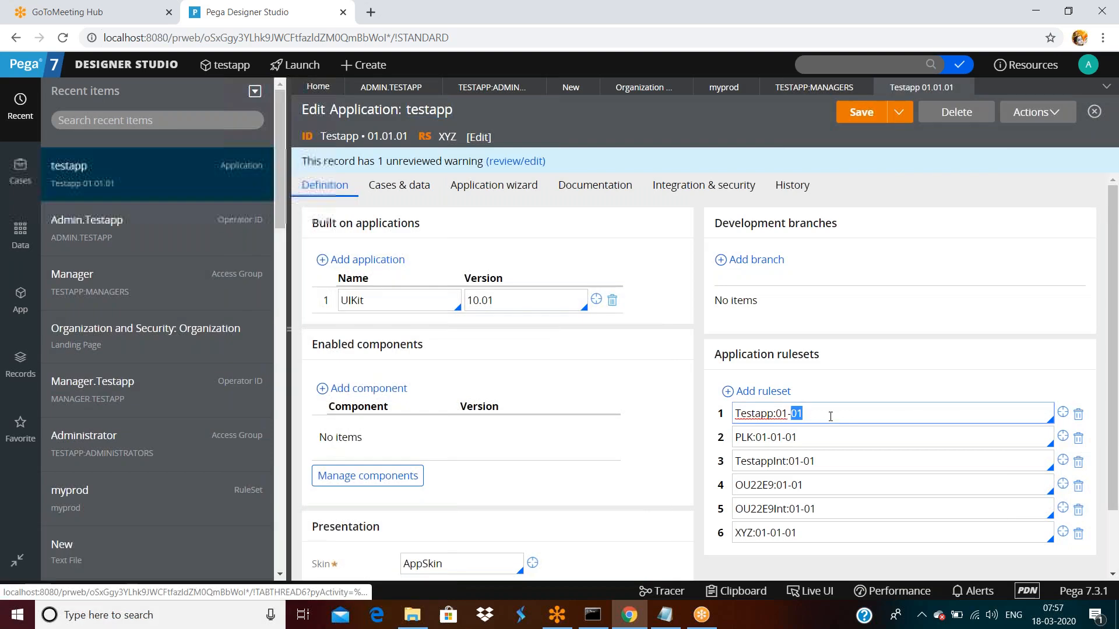
click(758, 391)
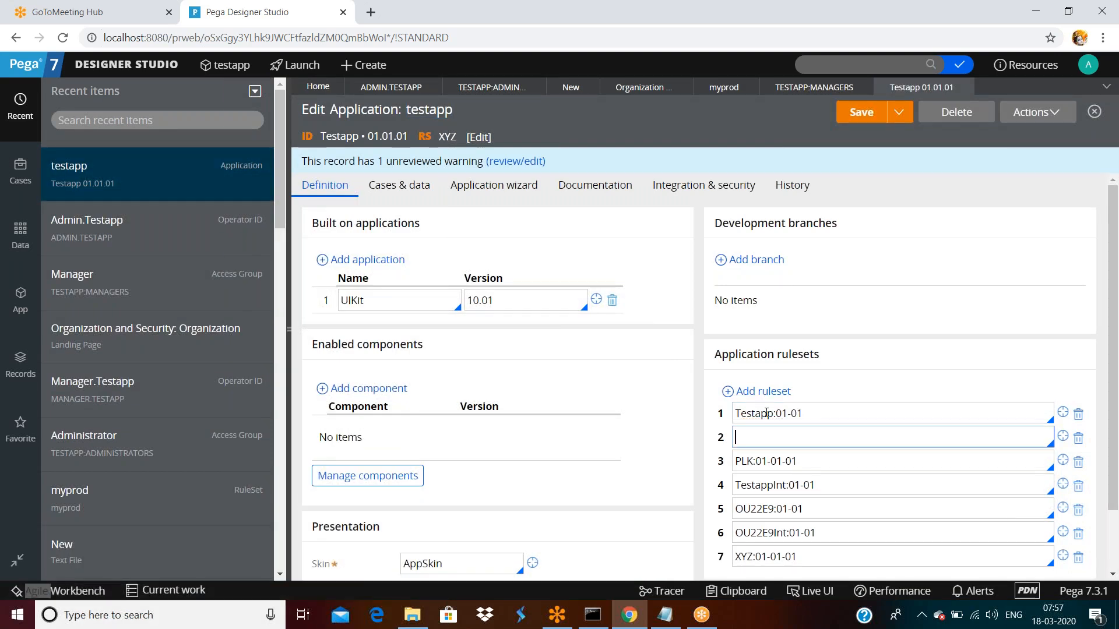
triple_click(819, 414)
key(ctrl+x)
click(795, 436)
key(ctrl+v)
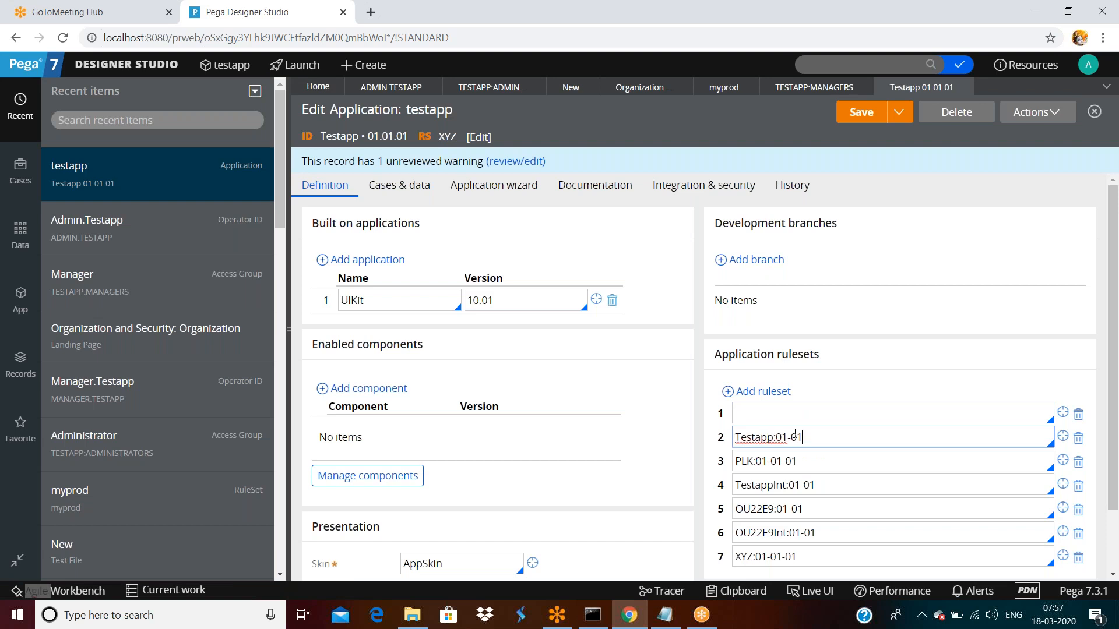
click(783, 410)
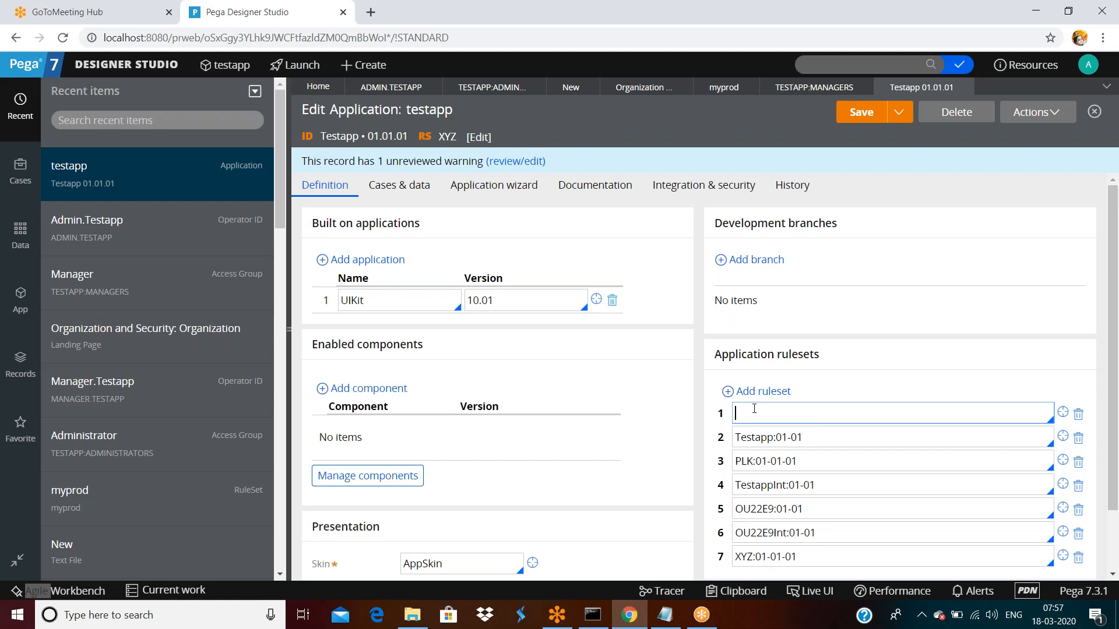
- On the Administrator access group's Advanced tab, locate production ruleset myprod:01-01-01 under Run time configuration
click(483, 87)
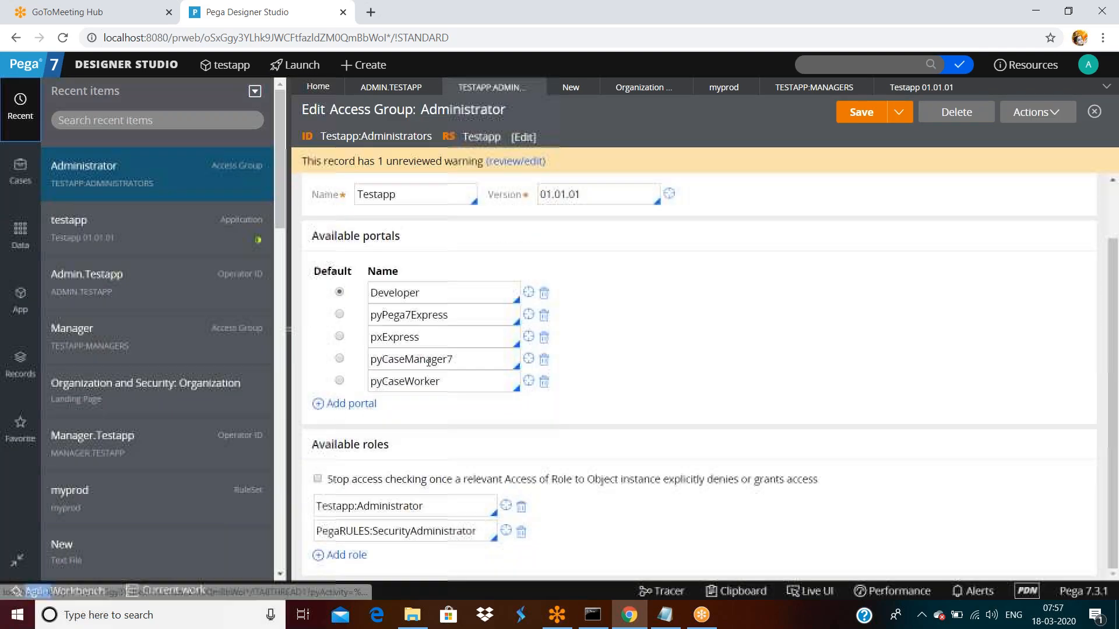
click(401, 190)
scroll(415, 381, down, 5)
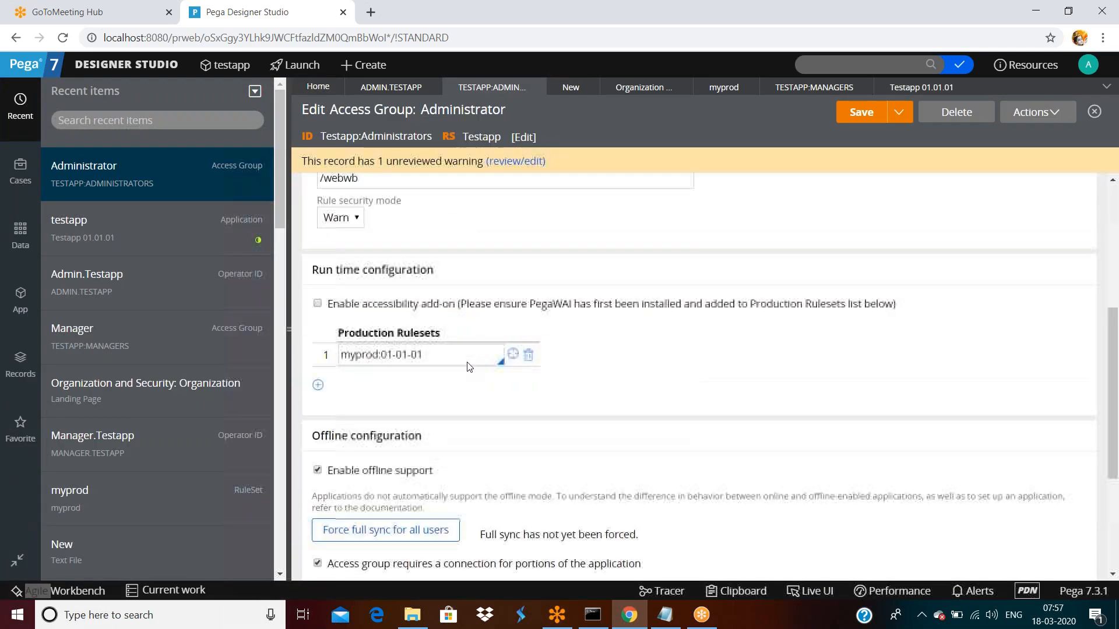
scroll(415, 381, up, 4)
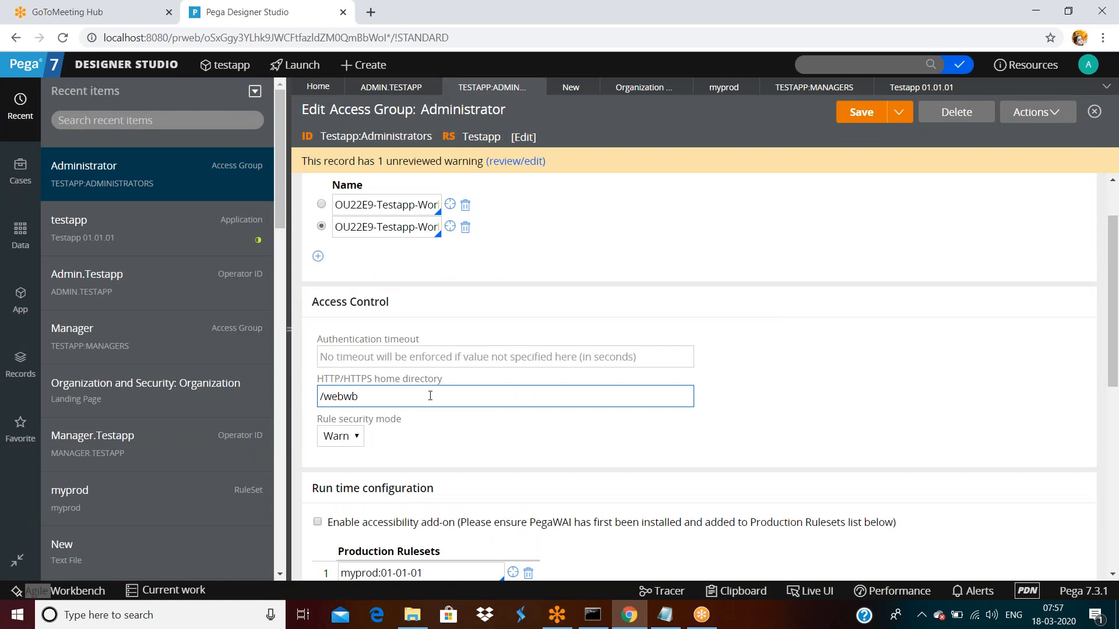
scroll(430, 396, down, 4)
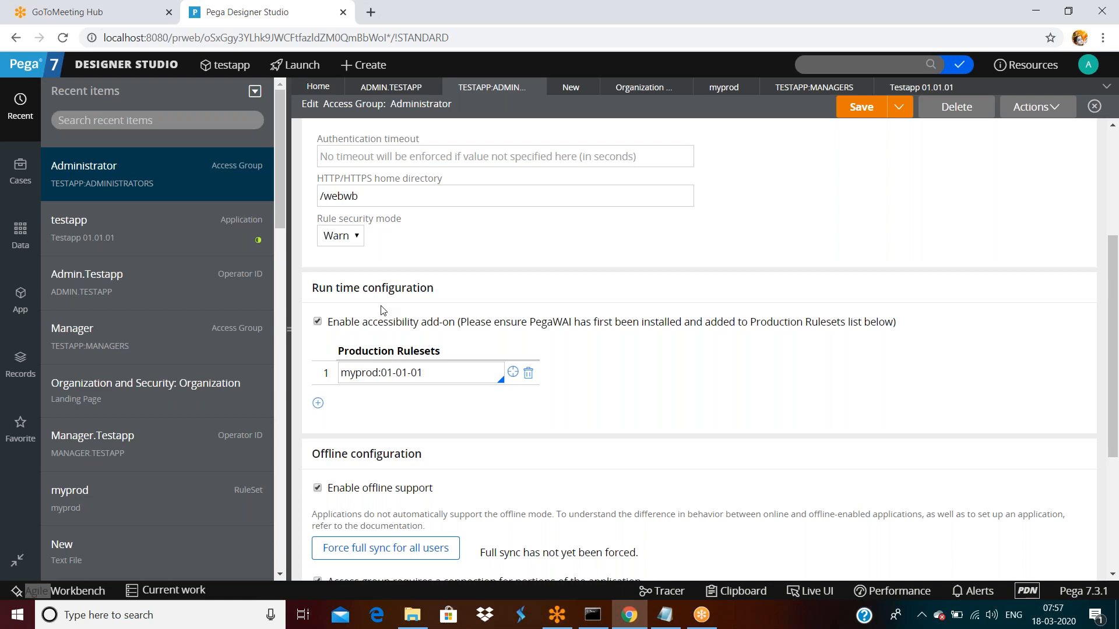
scroll(381, 310, down, 1)
click(455, 298)
scroll(455, 318, down, 1)
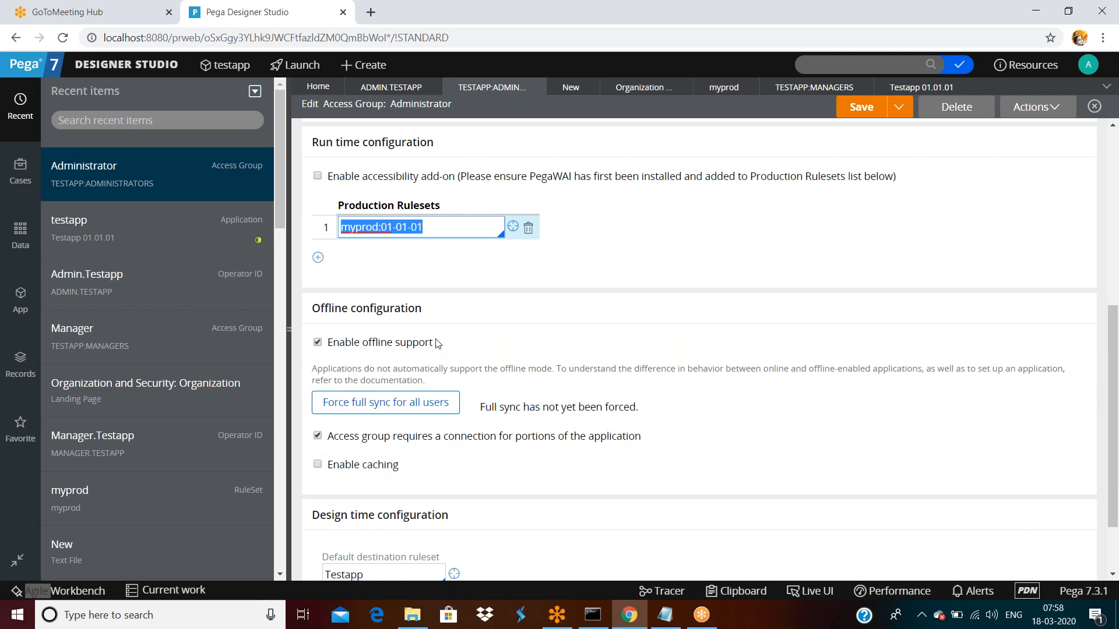
scroll(437, 344, down, 1)
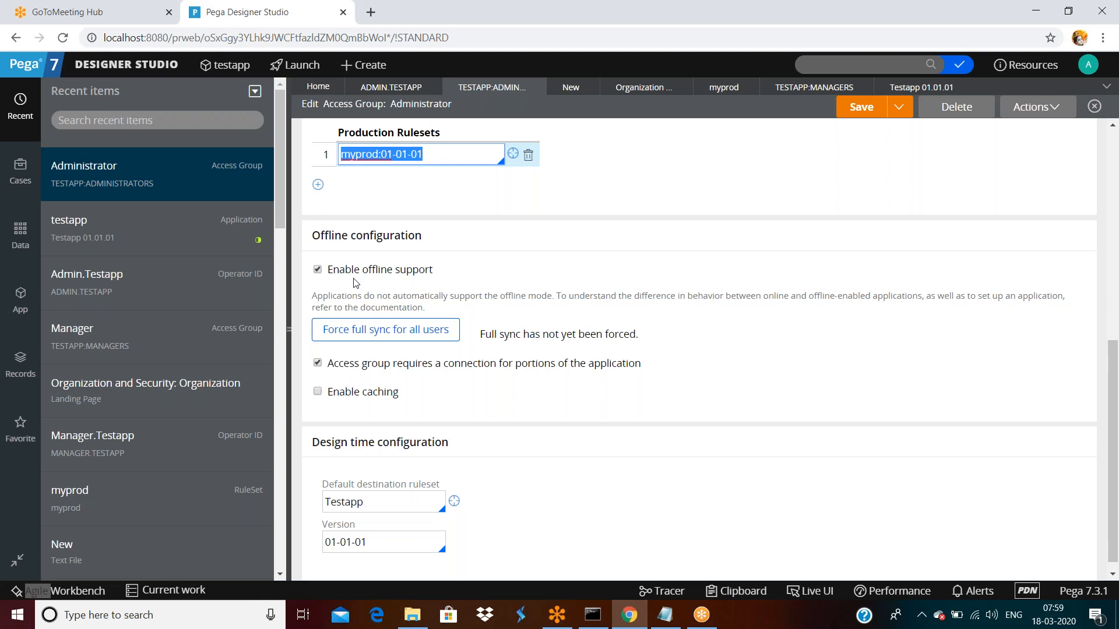
scroll(355, 282, down, 1)
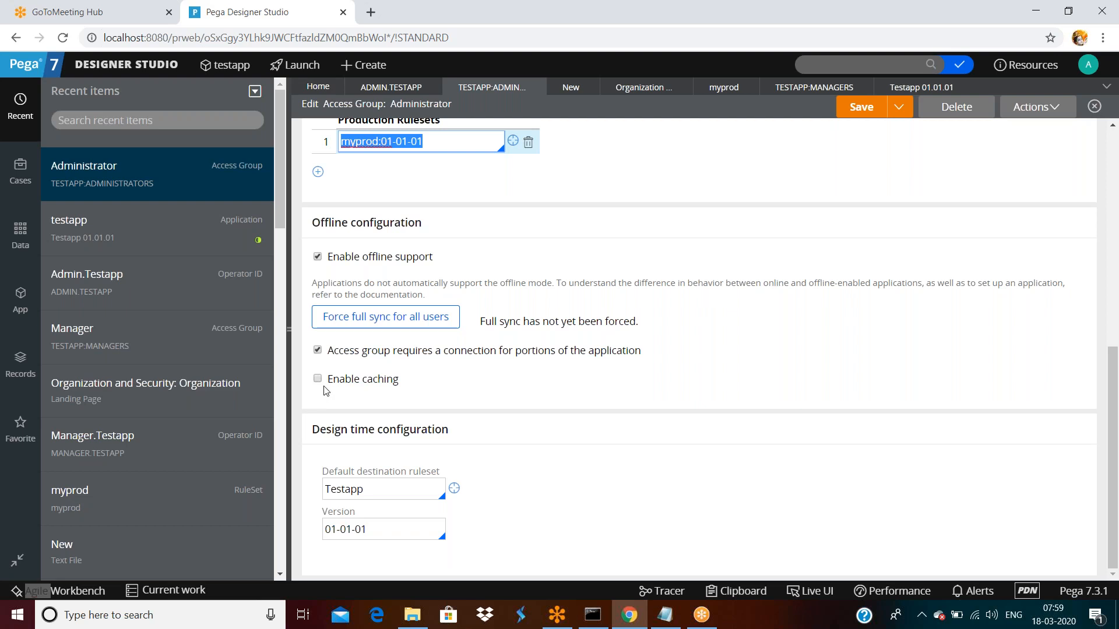
click(556, 390)
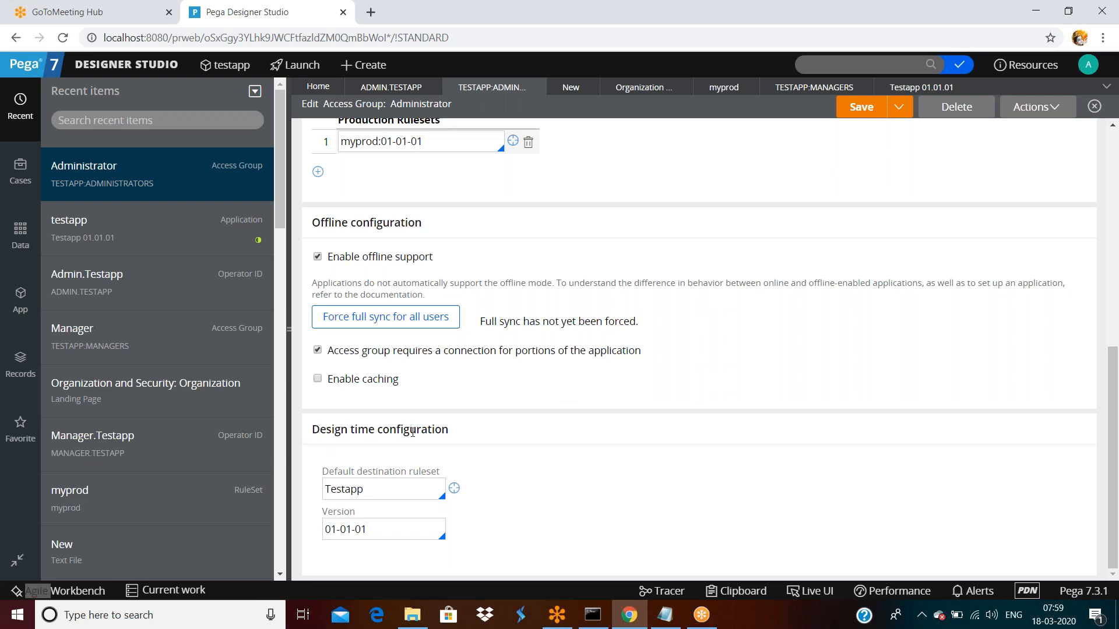
- Confirm the default destination ruleset is Testapp version 01-01-01, then show the Launch portal list
triple_click(412, 431)
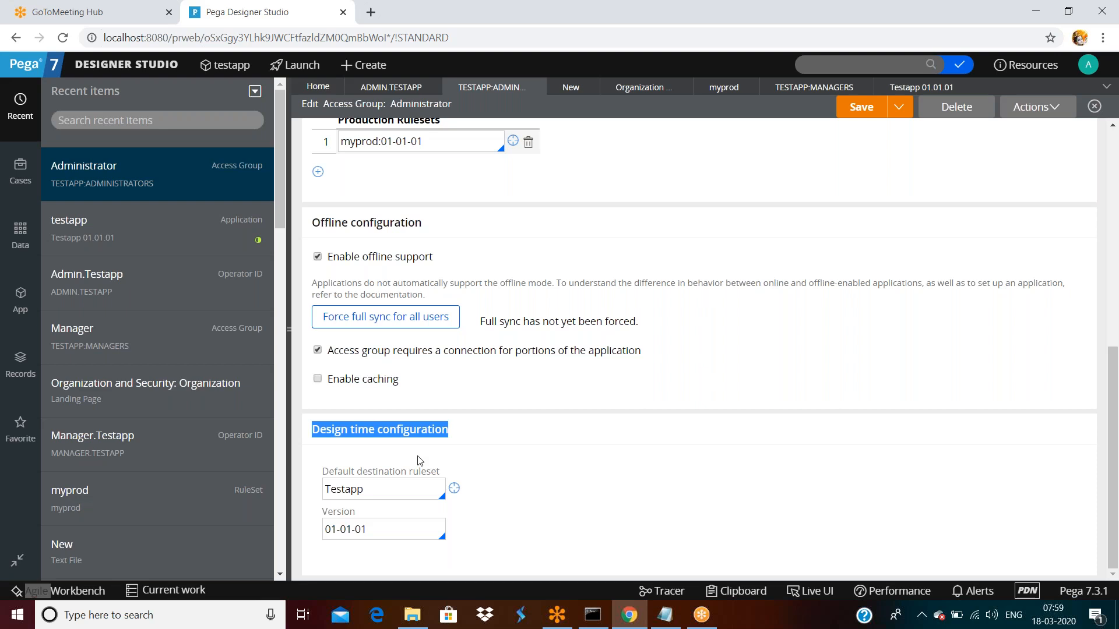
double_click(391, 490)
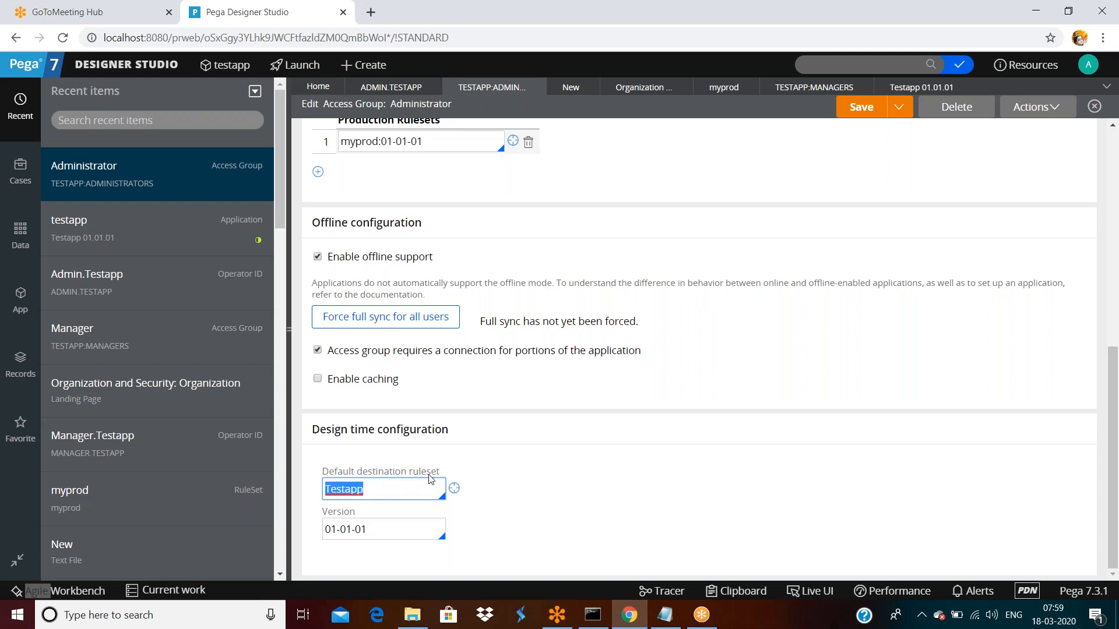
triple_click(389, 529)
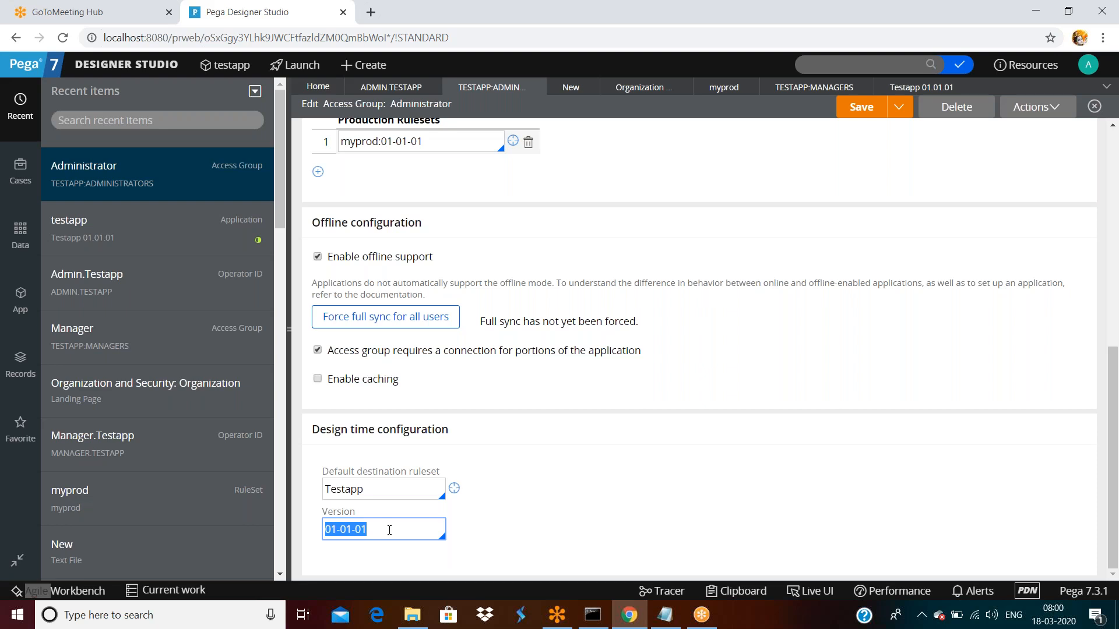
click(306, 69)
- Launch Case Manager and go to its Reports page
click(303, 109)
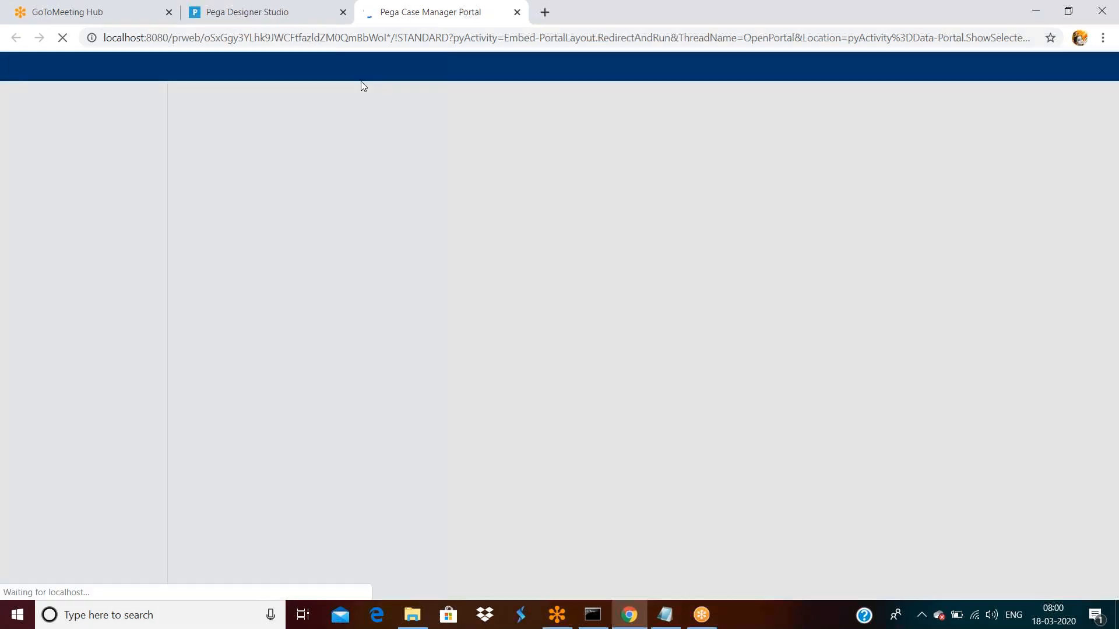
click(57, 304)
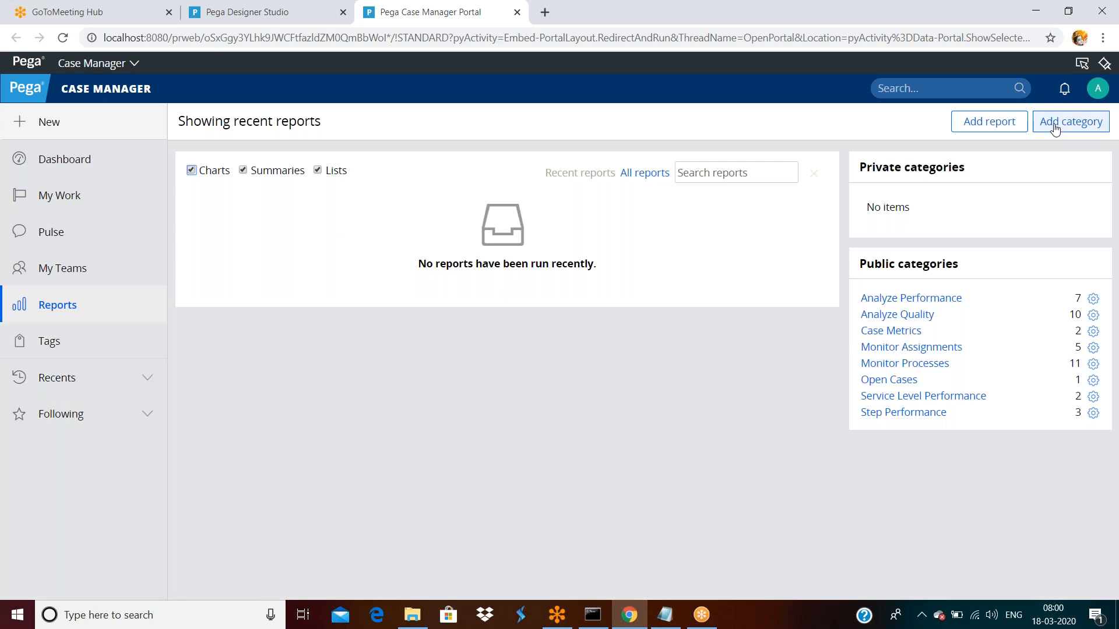
- Add a List report on case type OU22E9-Testapp-Work-Cards and submit it
click(987, 119)
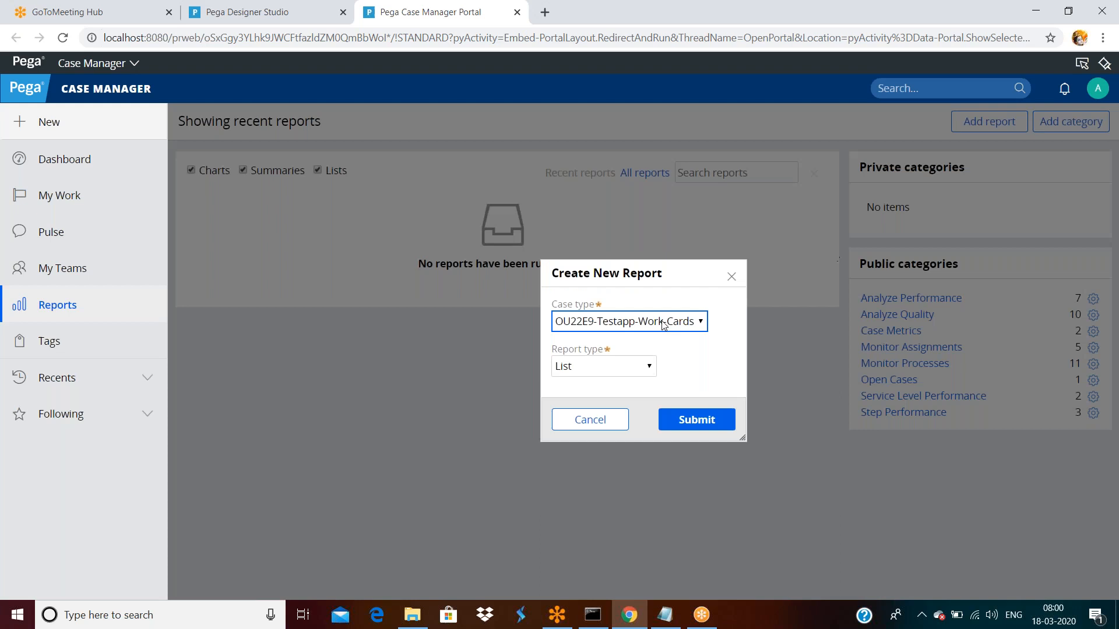
click(685, 426)
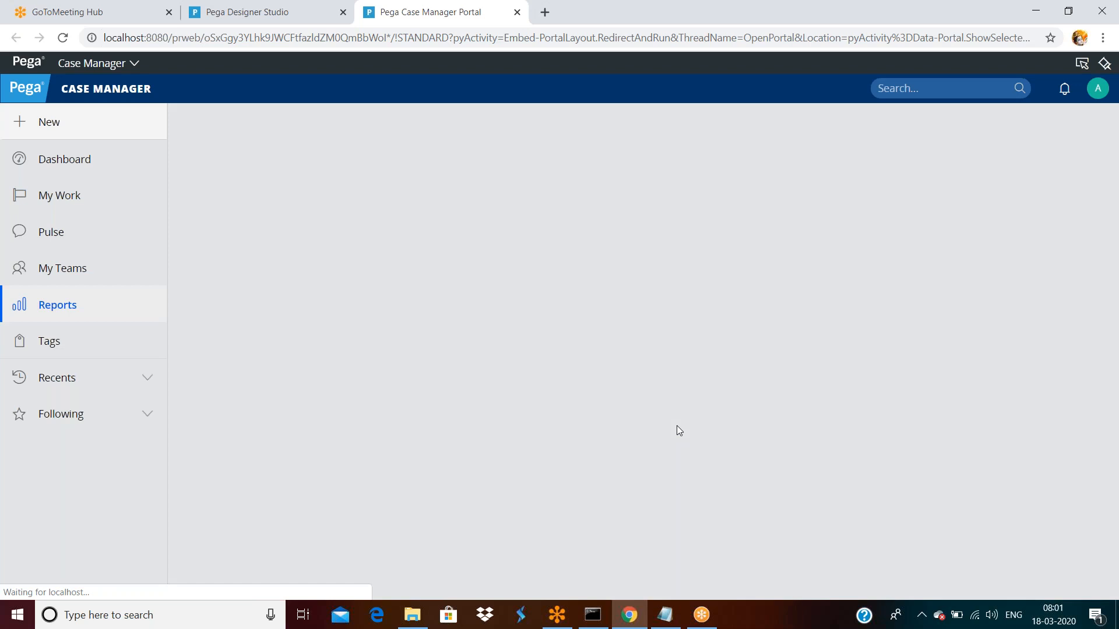
- Add Object Class of this instance as a filter on the Item Details report and apply it
scroll(390, 398, down, 1)
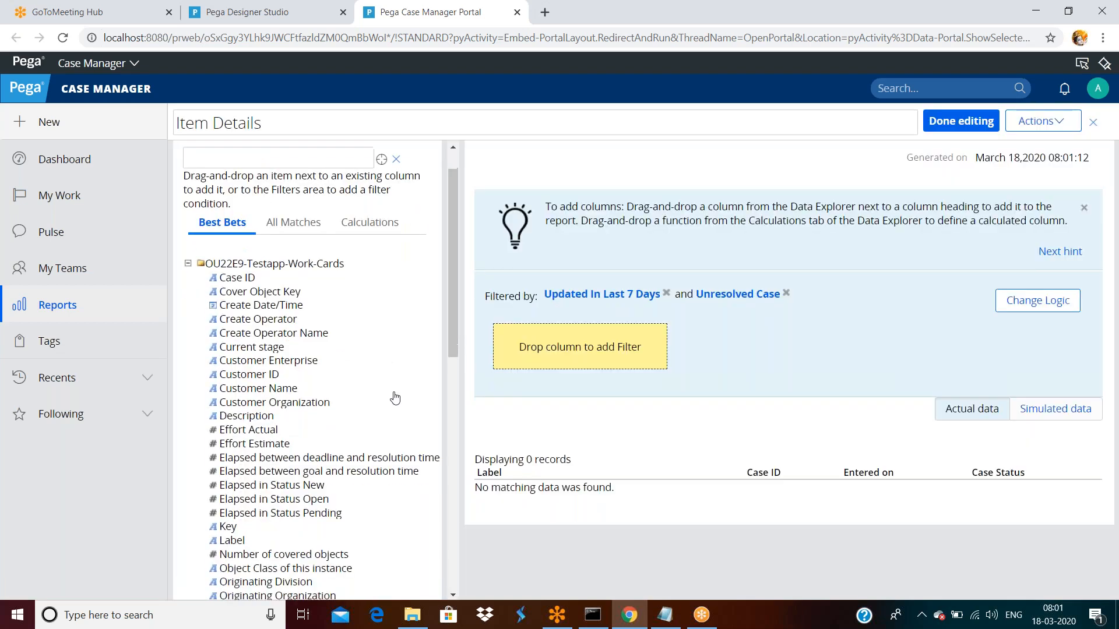
scroll(395, 398, down, 3)
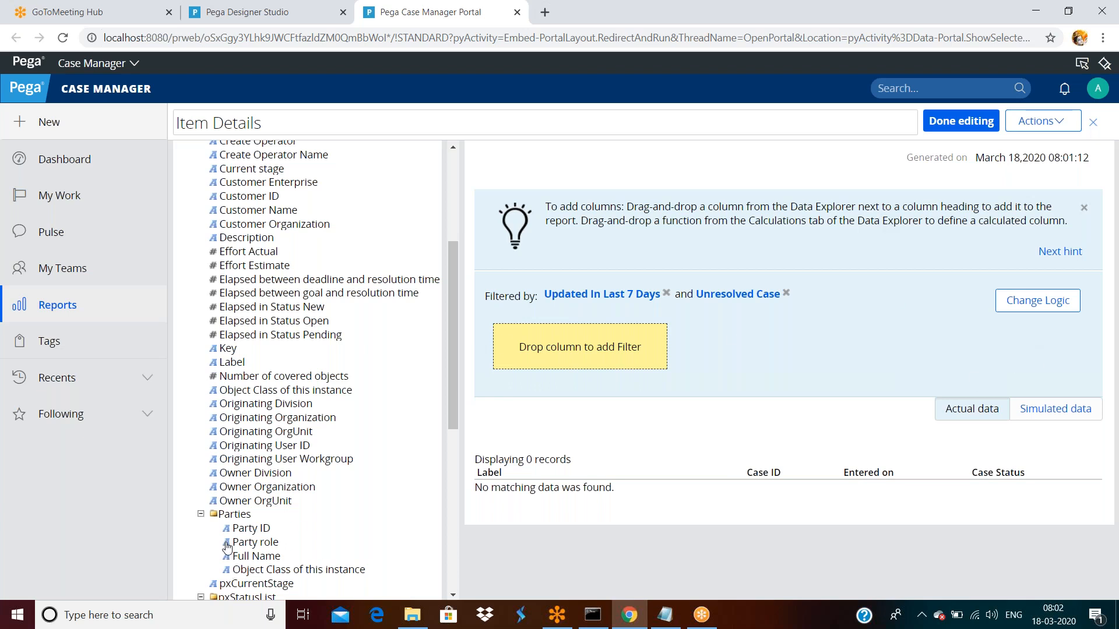
drag(246, 530, 554, 499)
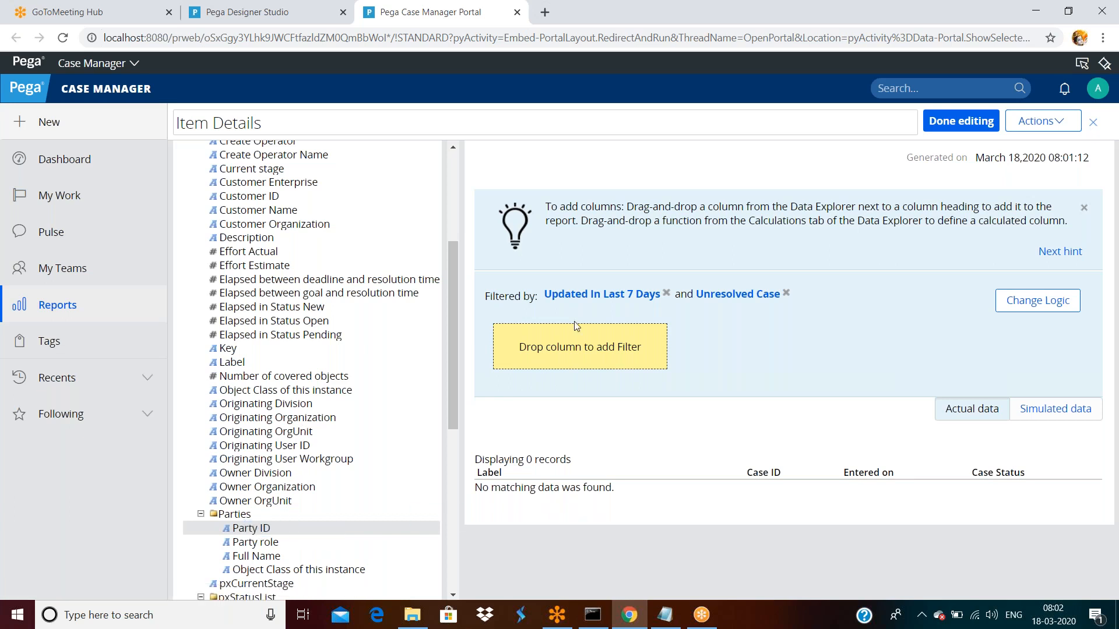
drag(256, 390, 541, 349)
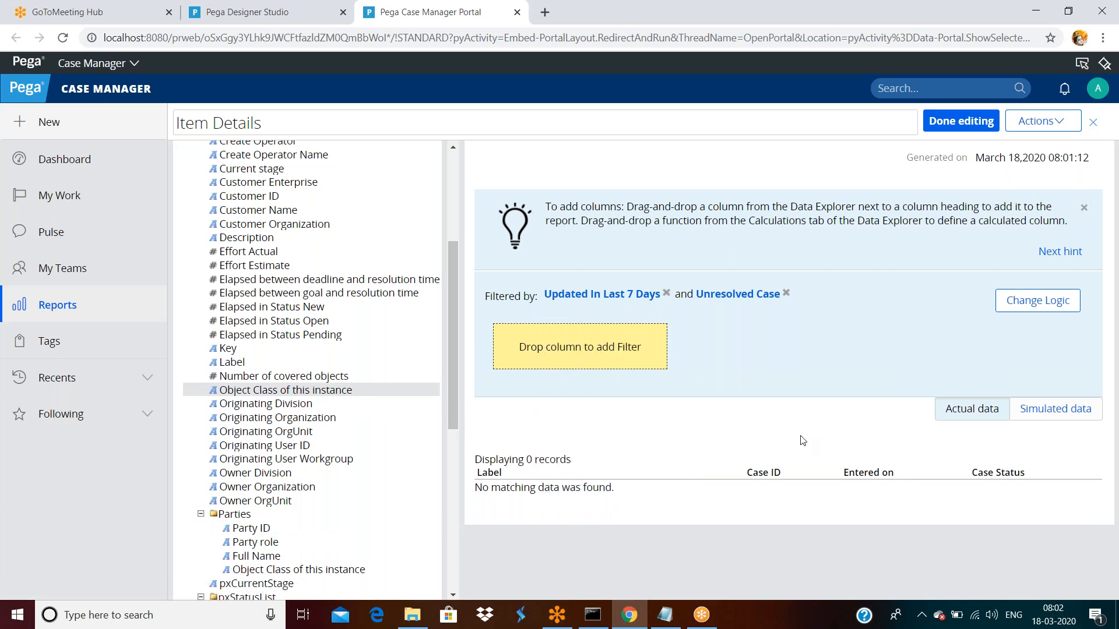
scroll(814, 438, down, 1)
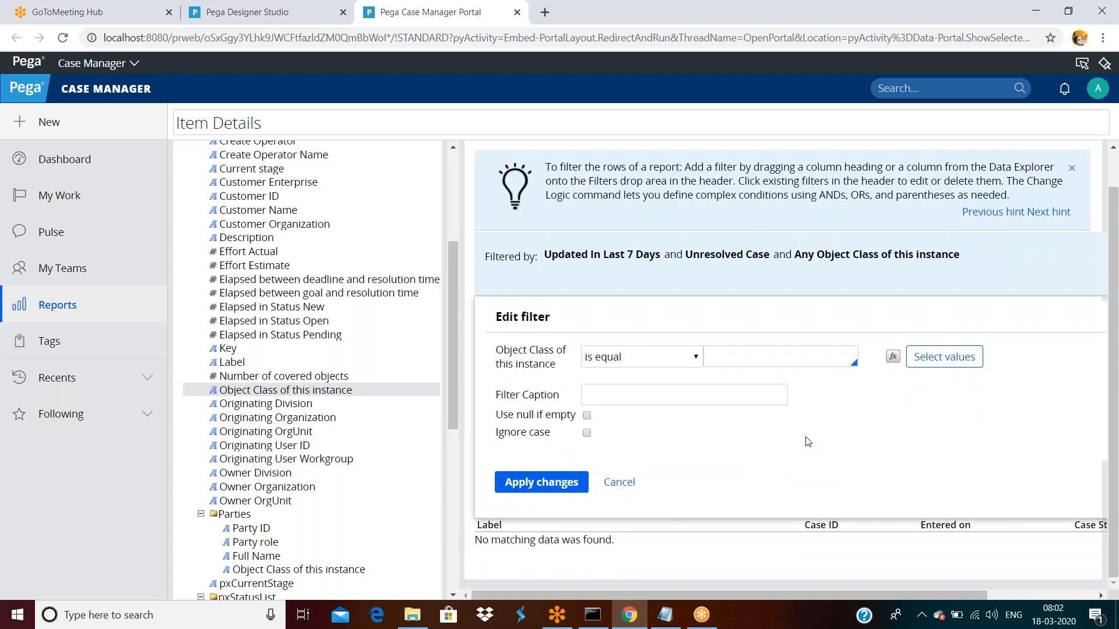
click(541, 483)
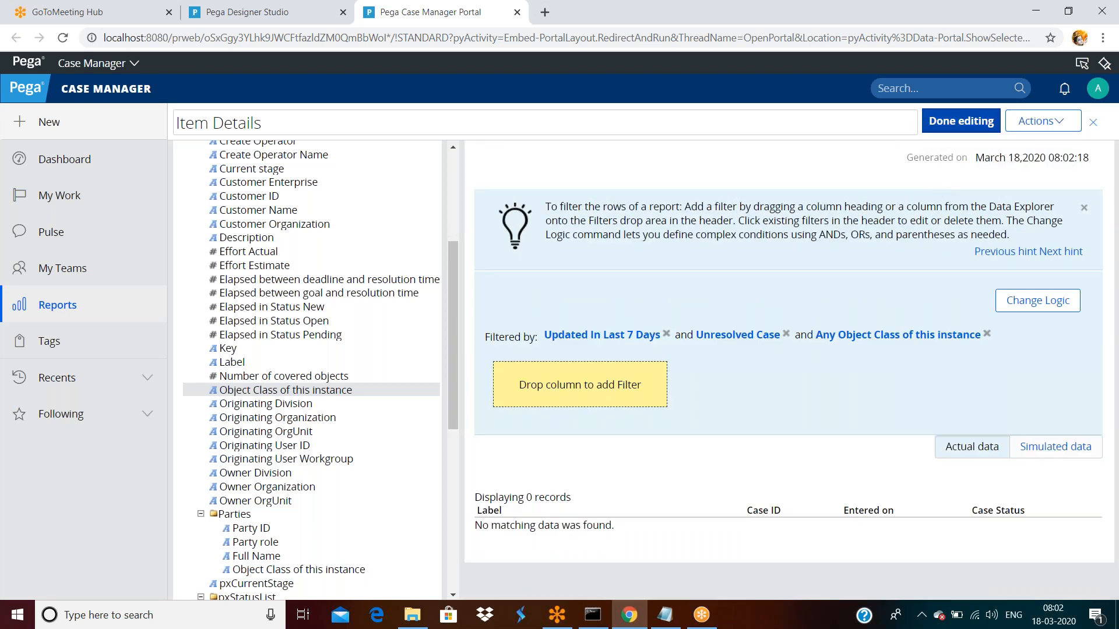
- Finish editing the report, then open the Testapp ruleset record in Designer Studio
click(961, 120)
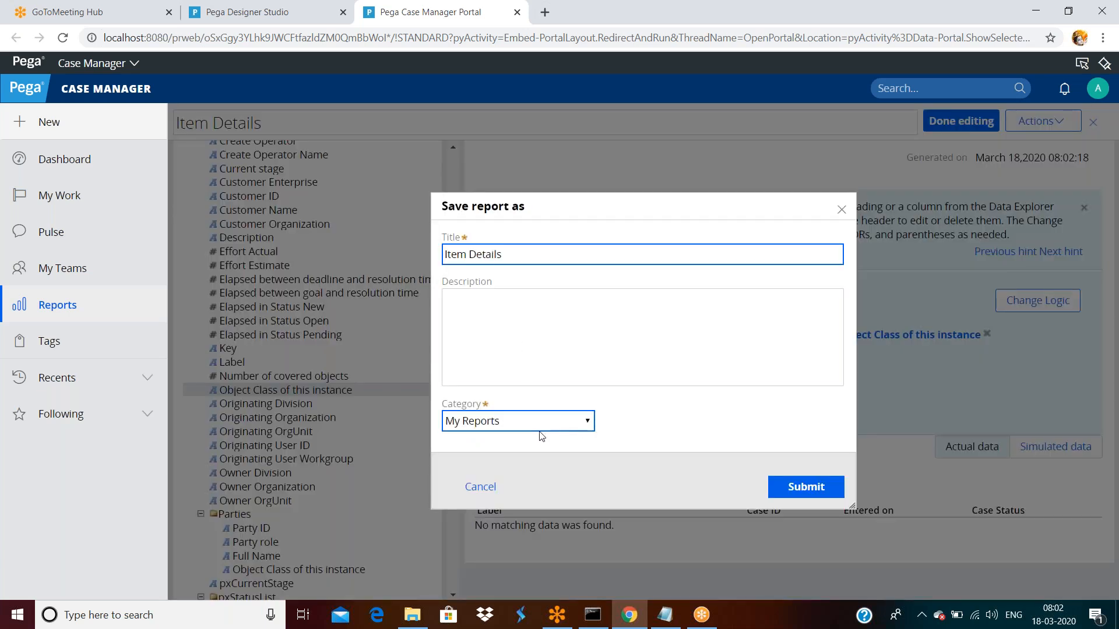
click(272, 20)
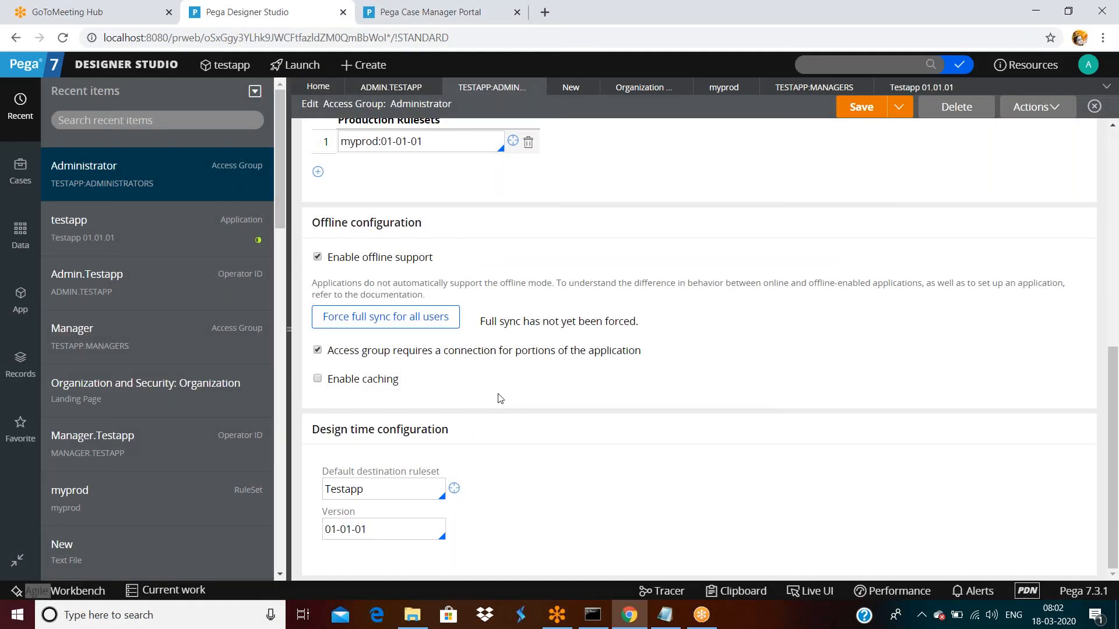
click(454, 490)
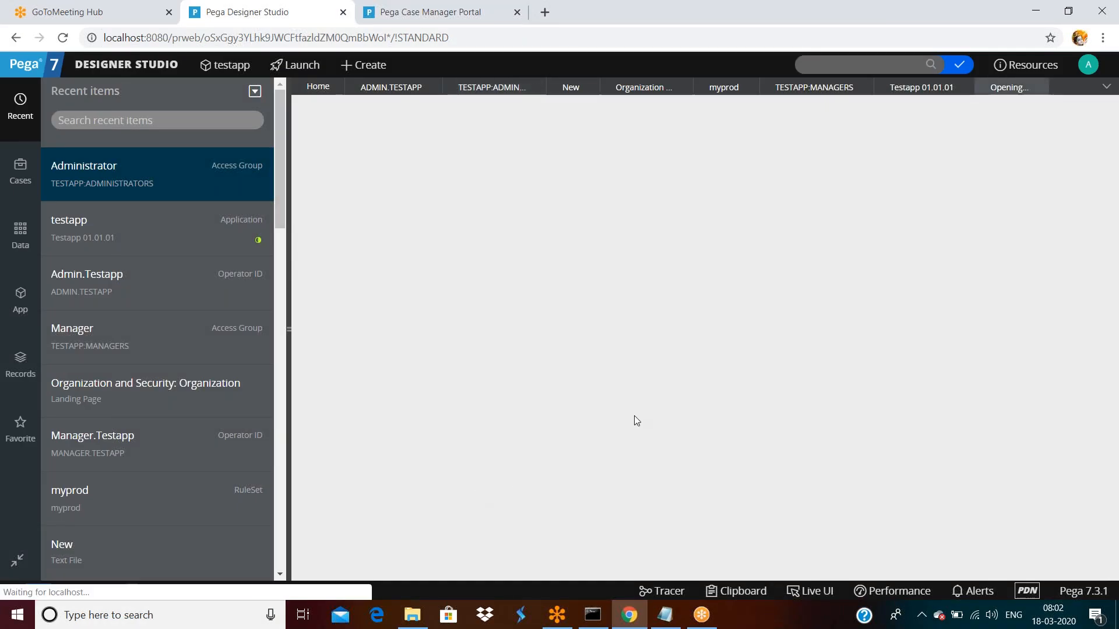
- List version 01-01-01's 3 rules and confirm a MyReports category rule is among them
scroll(634, 410, down, 1)
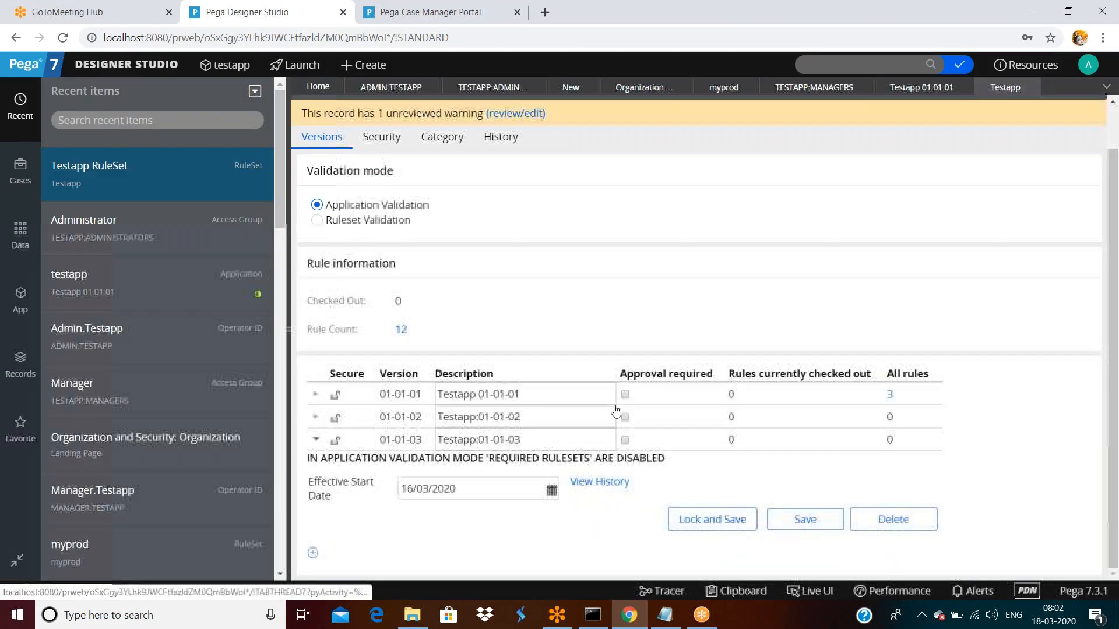
click(889, 395)
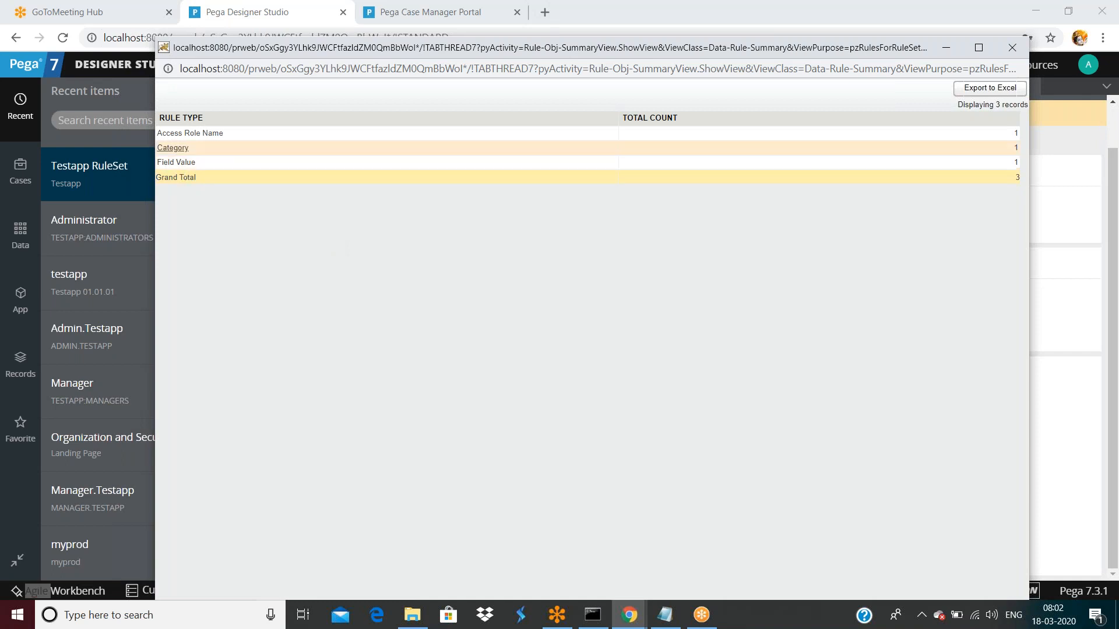
click(184, 149)
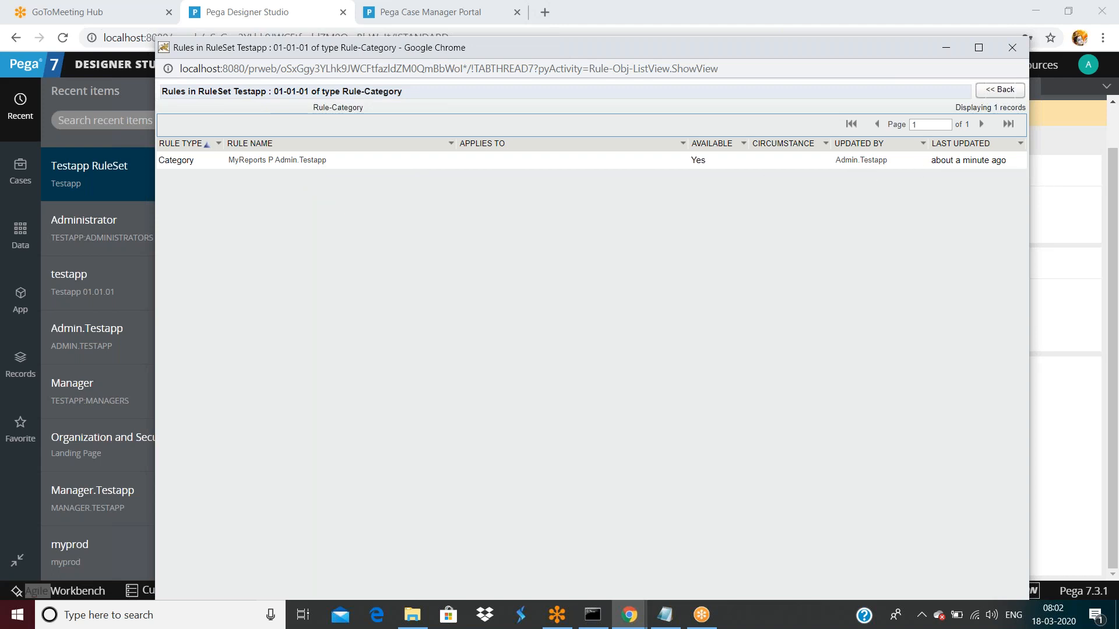
drag(749, 47, 747, 54)
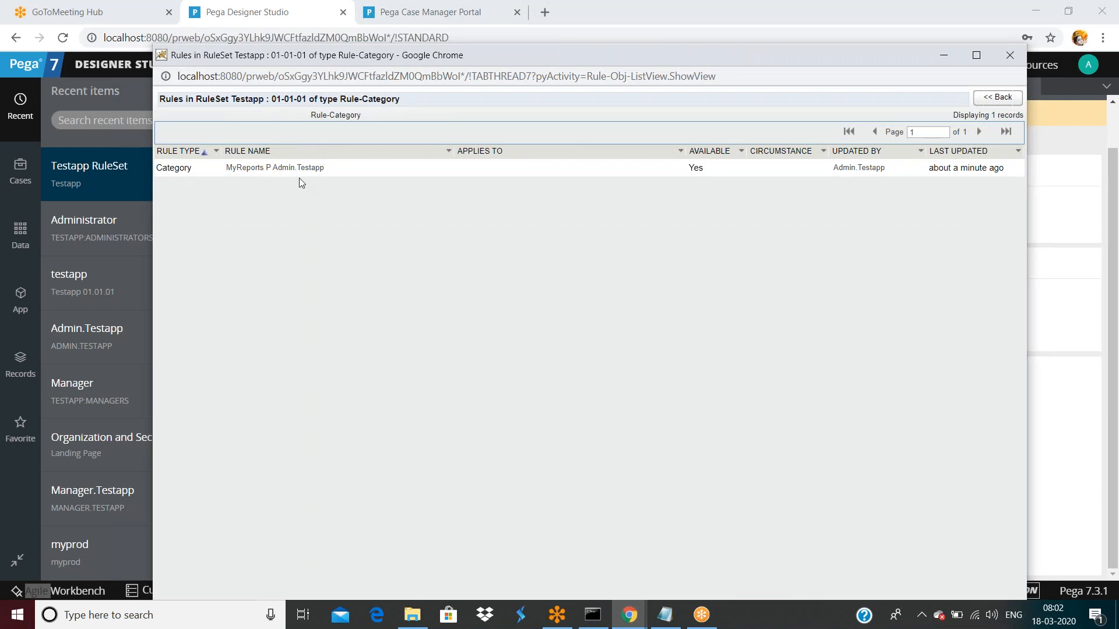
click(1002, 60)
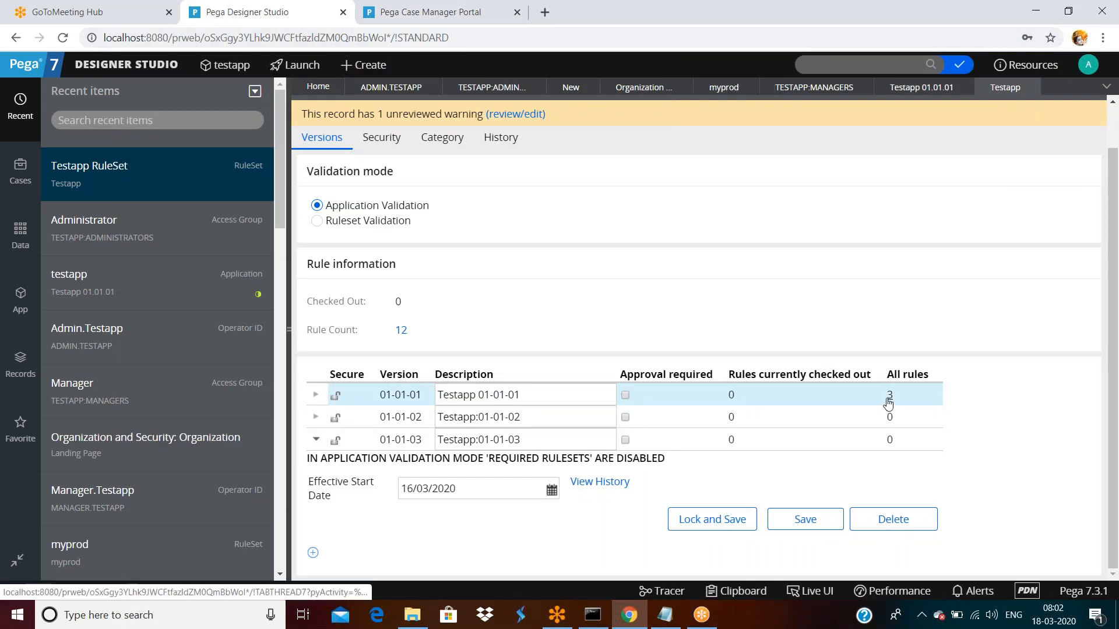
- Save the report under My Reports, then refresh the Testapp ruleset to 14 rules, 2 in 01-01-03
click(430, 12)
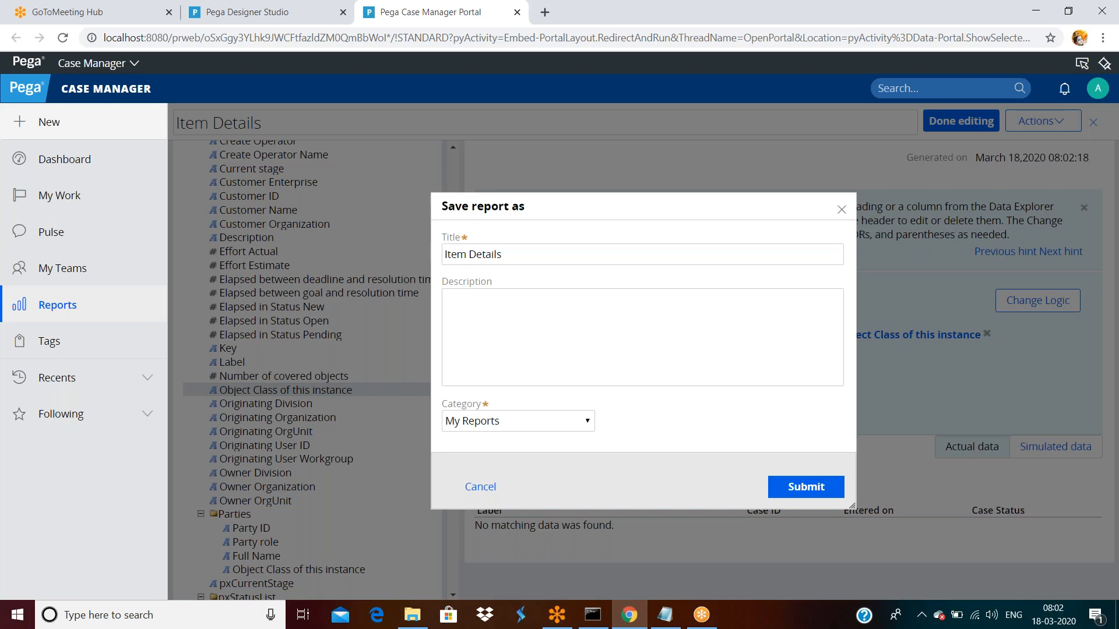
click(803, 487)
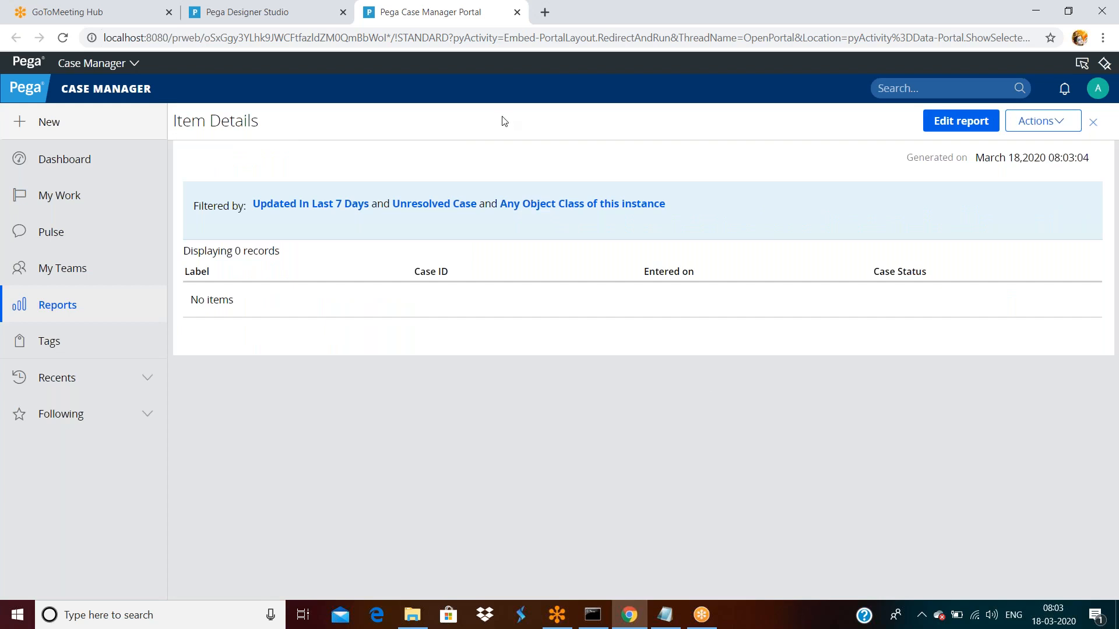
click(296, 16)
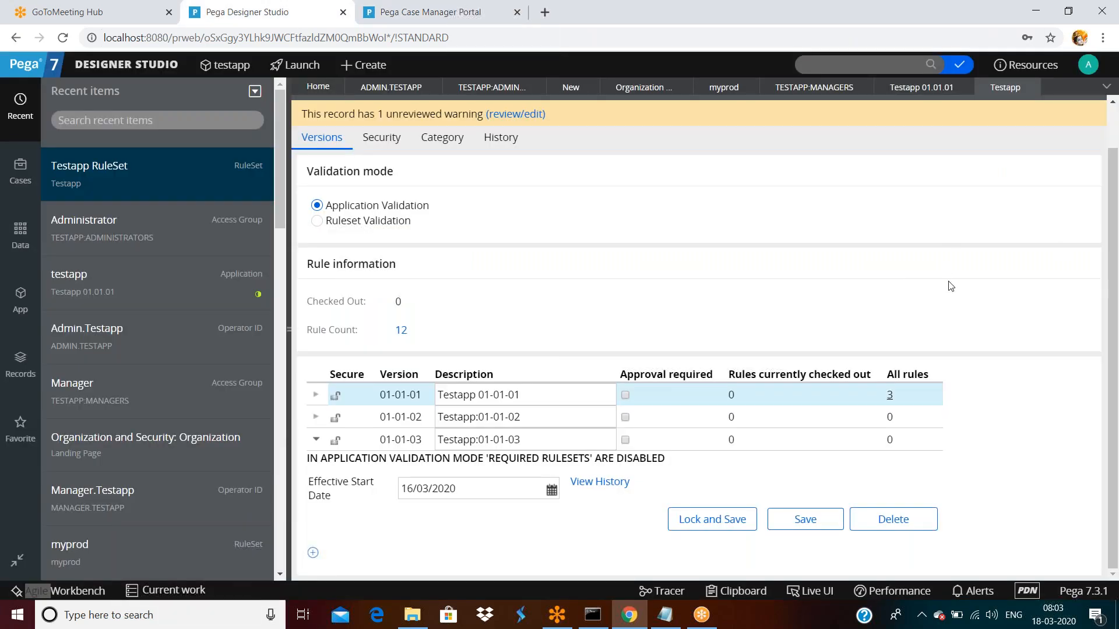
click(1016, 114)
click(1002, 137)
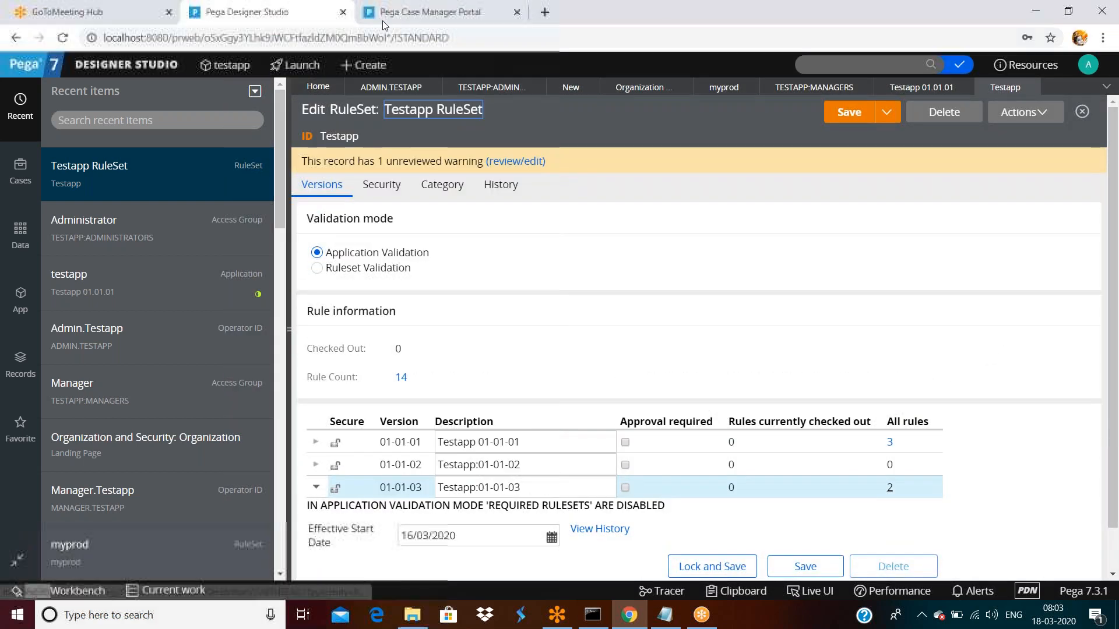
- Recheck version 01-01-01's rule list, then return to the Administrator access group record
click(384, 23)
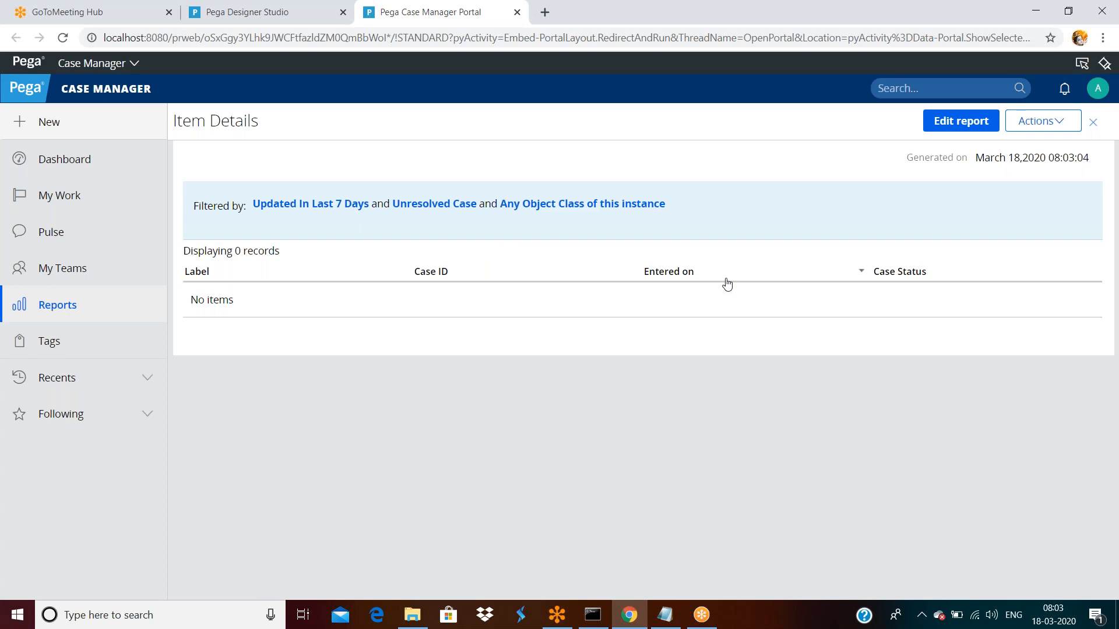
click(633, 615)
click(633, 615)
click(254, 14)
click(882, 449)
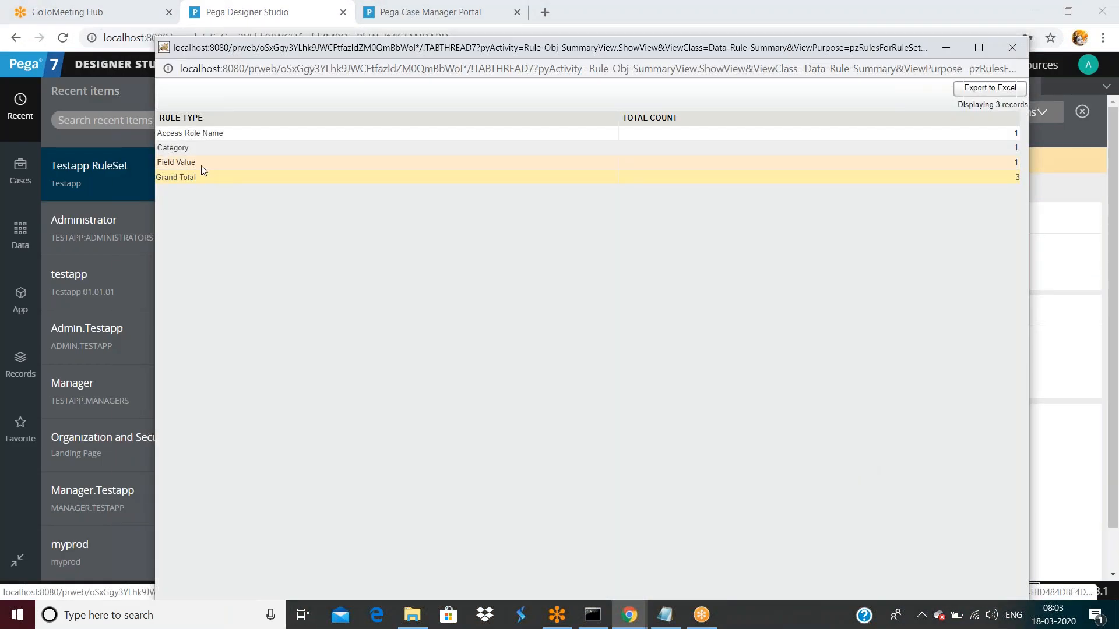
click(1012, 51)
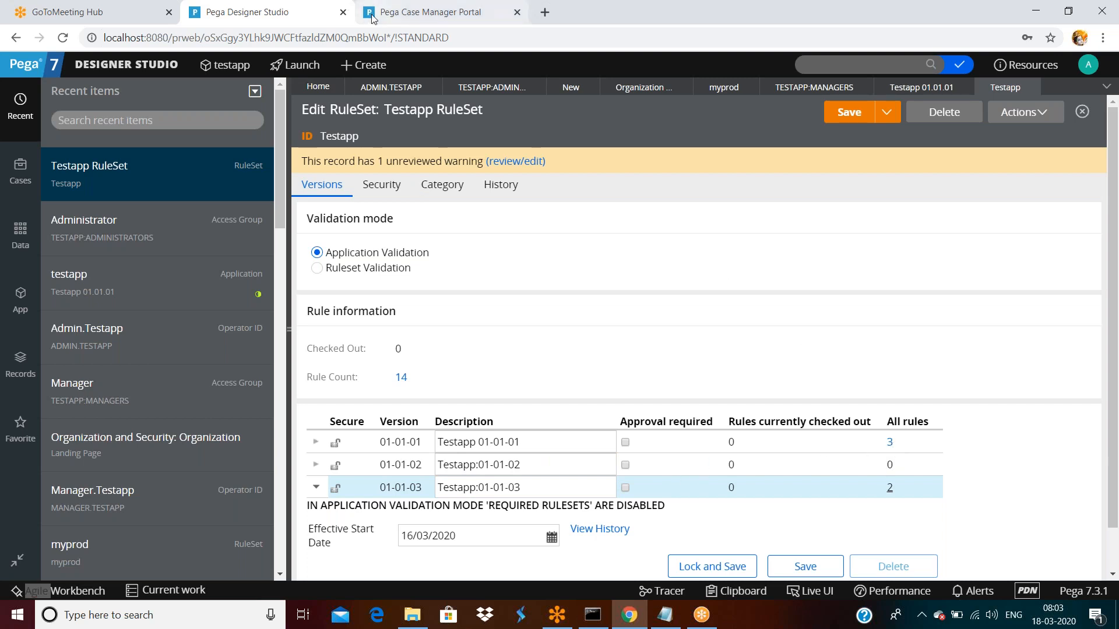
click(466, 89)
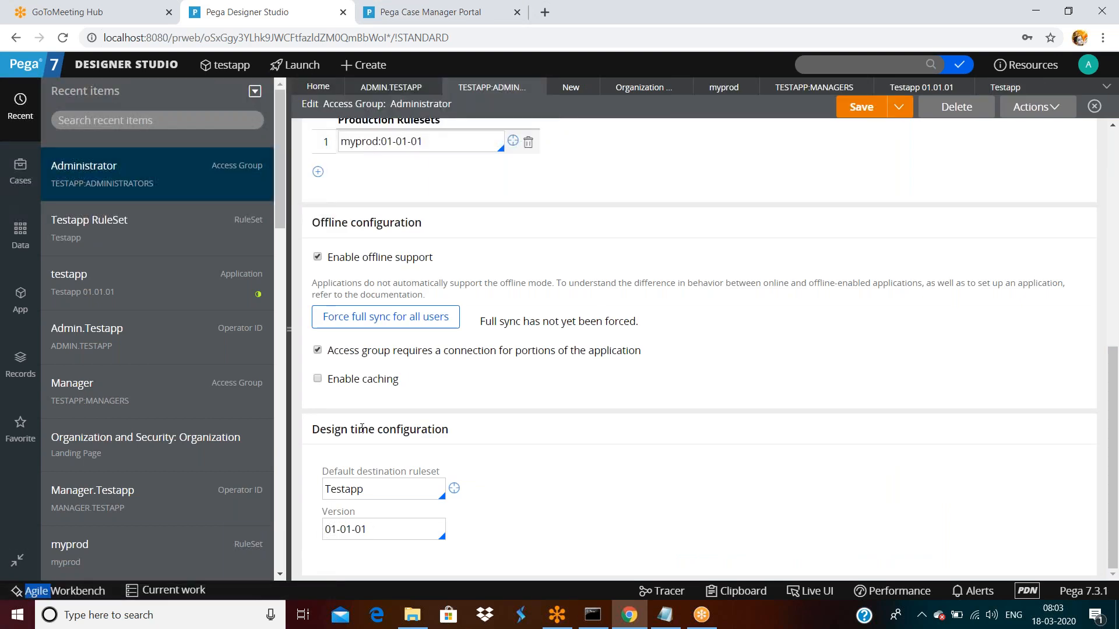
double_click(393, 494)
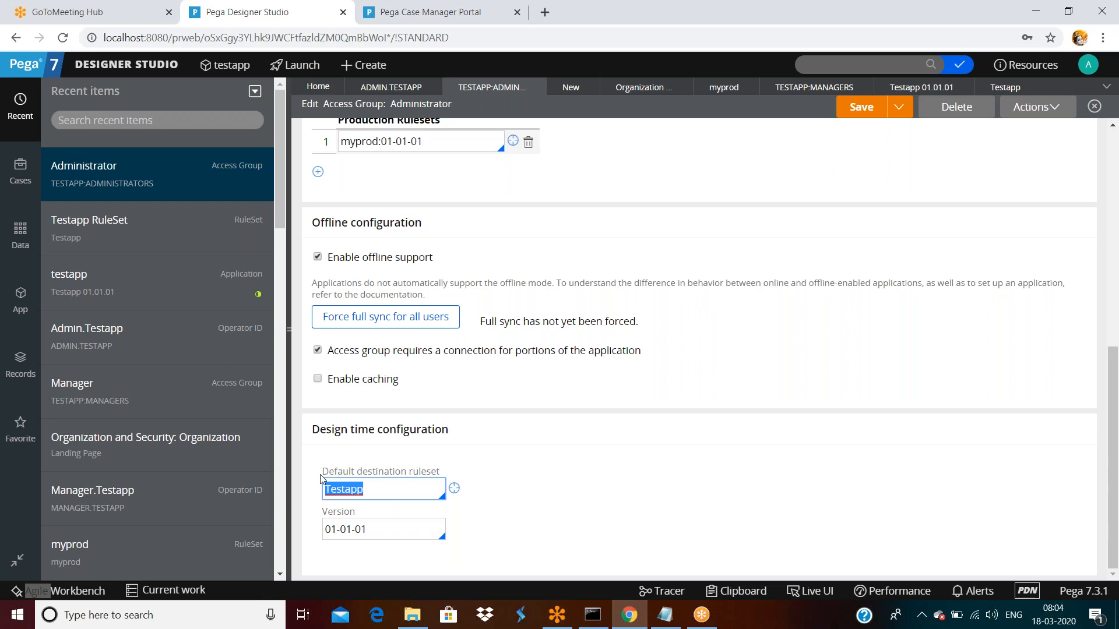
click(382, 476)
double_click(379, 496)
click(379, 494)
double_click(379, 493)
click(380, 522)
triple_click(381, 530)
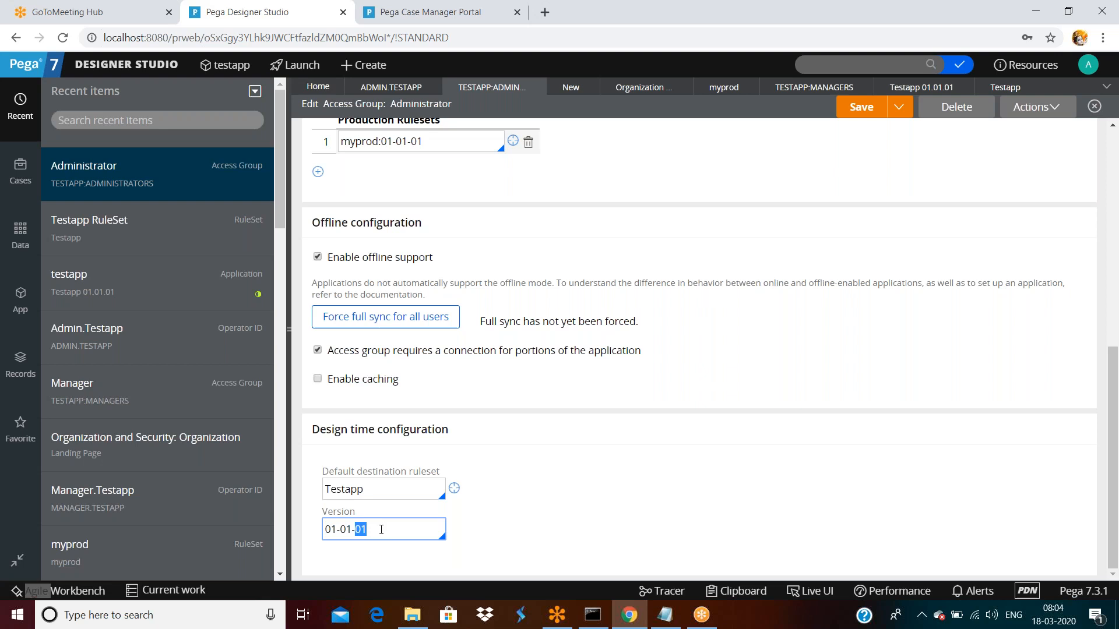
click(381, 488)
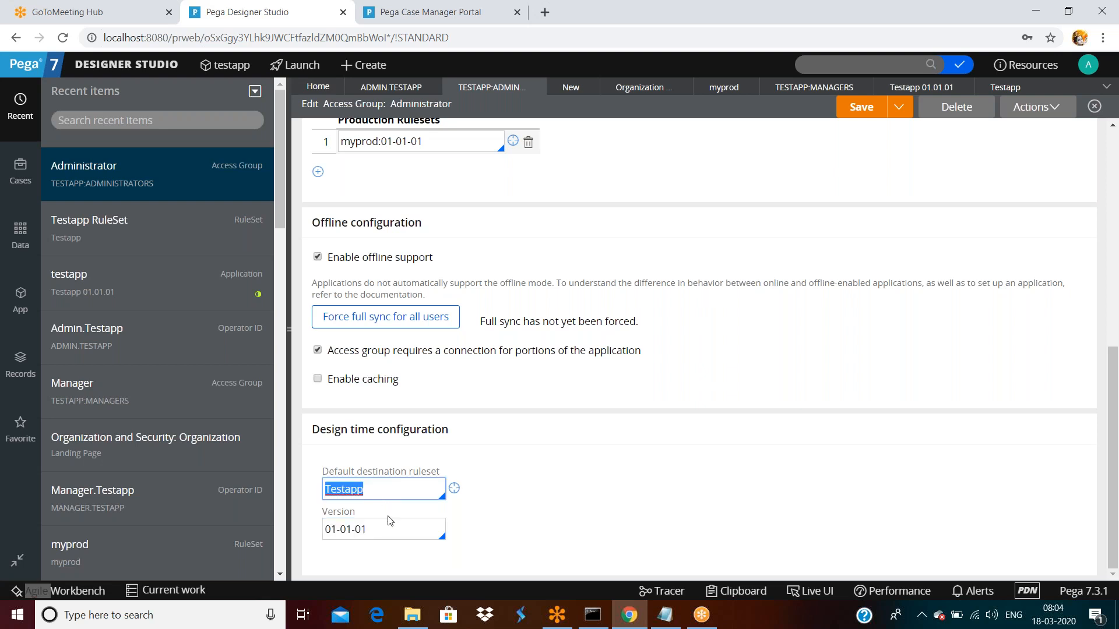
double_click(387, 517)
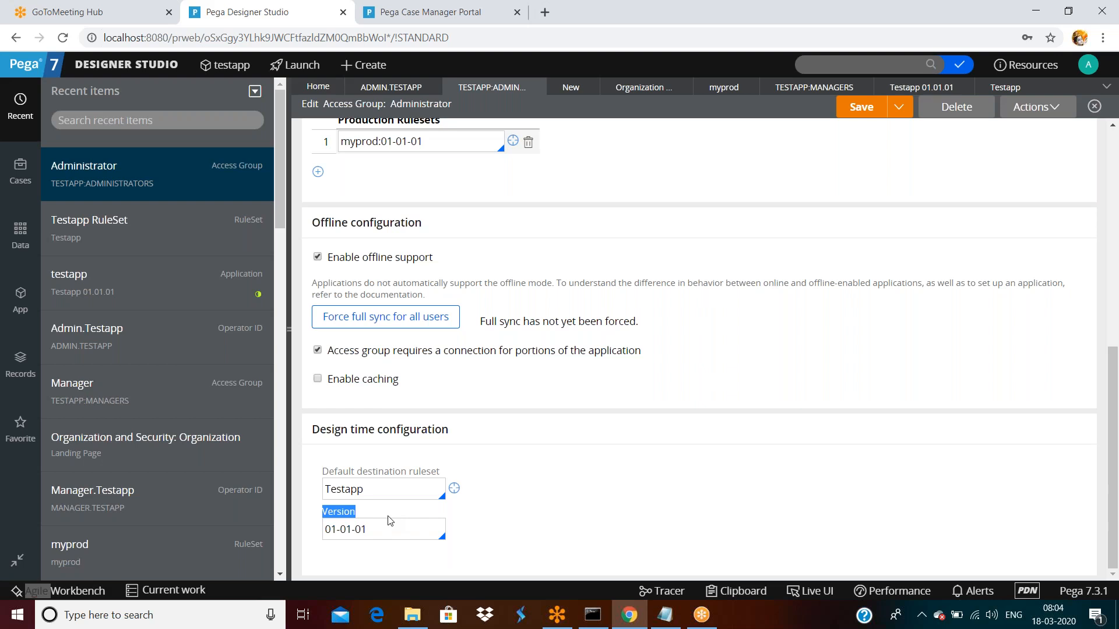
- Add a public report category 'mycategory' with description 'mycategorymycategory' and submit it
click(380, 14)
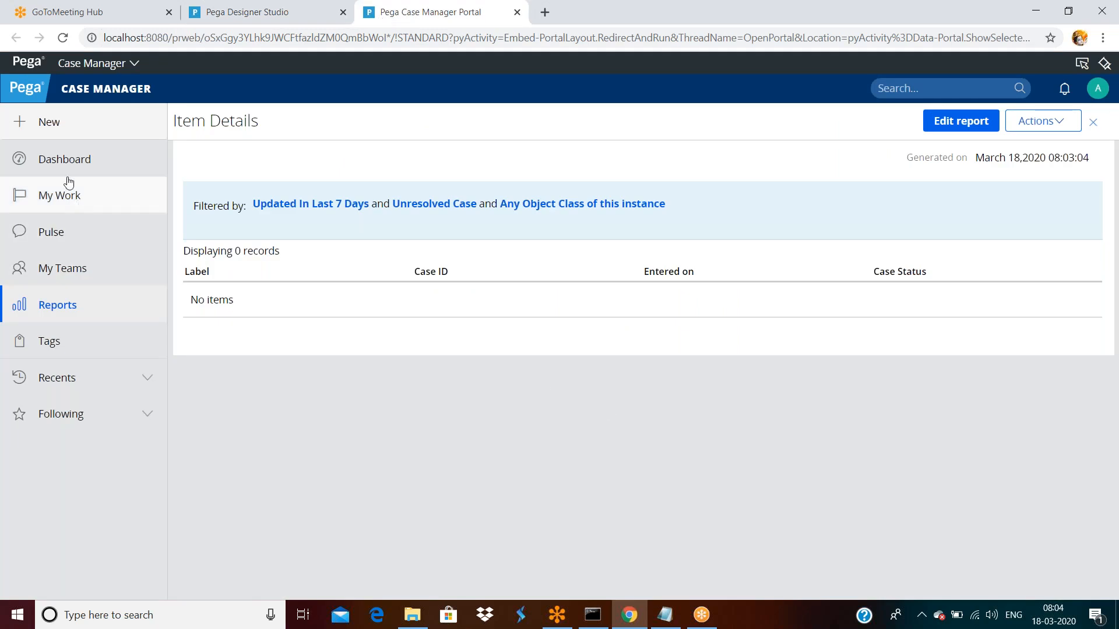
click(64, 310)
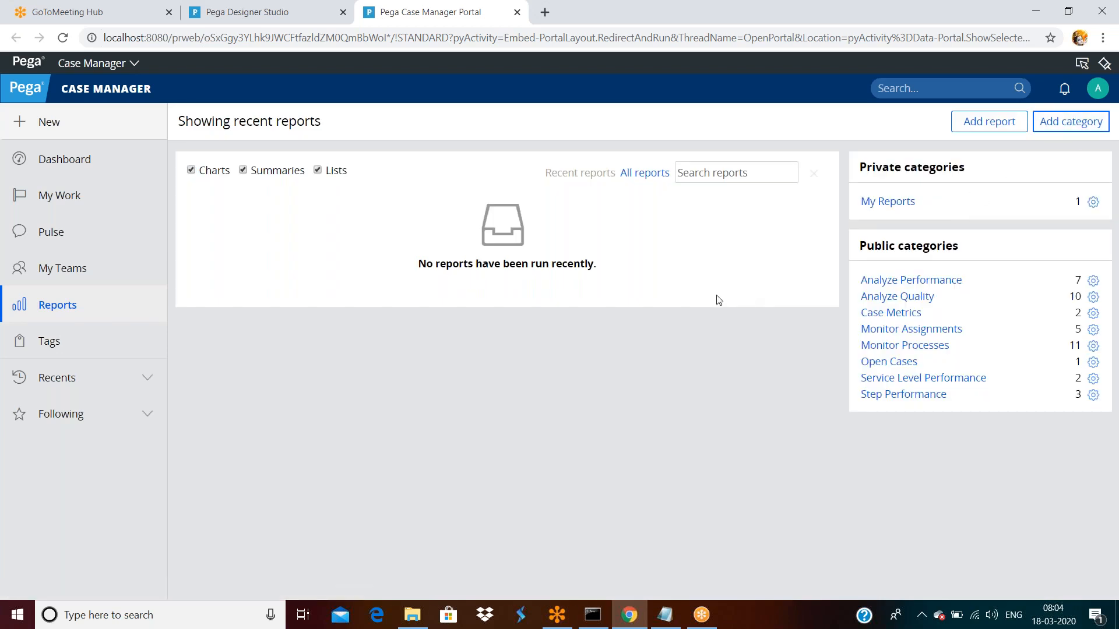
text(mycategory)
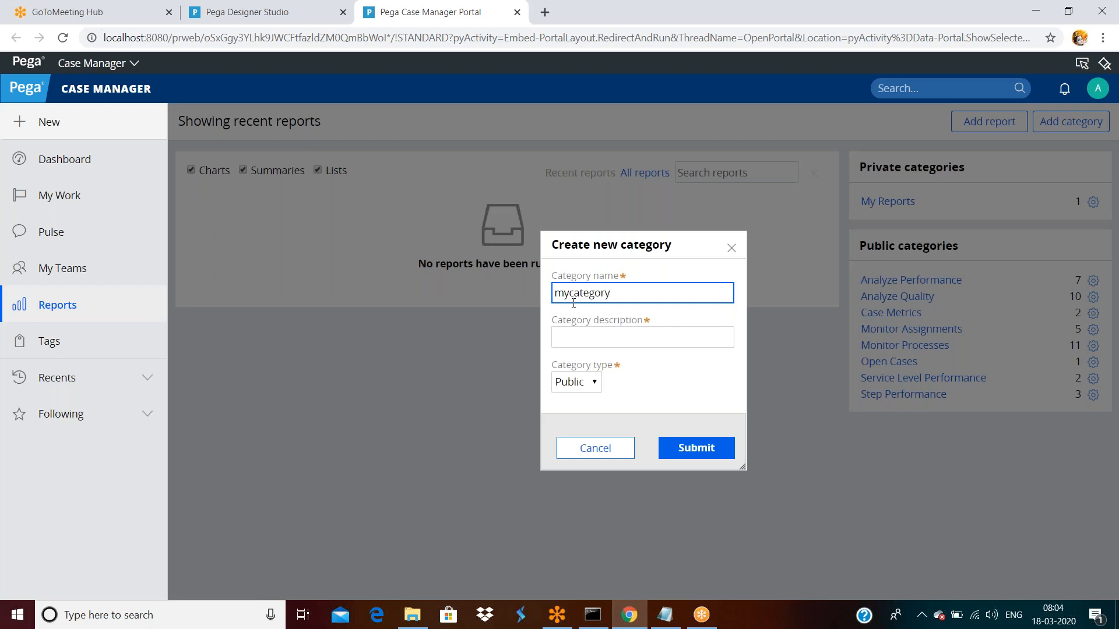
key(ctrl+a)
key(ctrl+c)
click(602, 335)
key(ctrl+v)
key(ctrl+v)
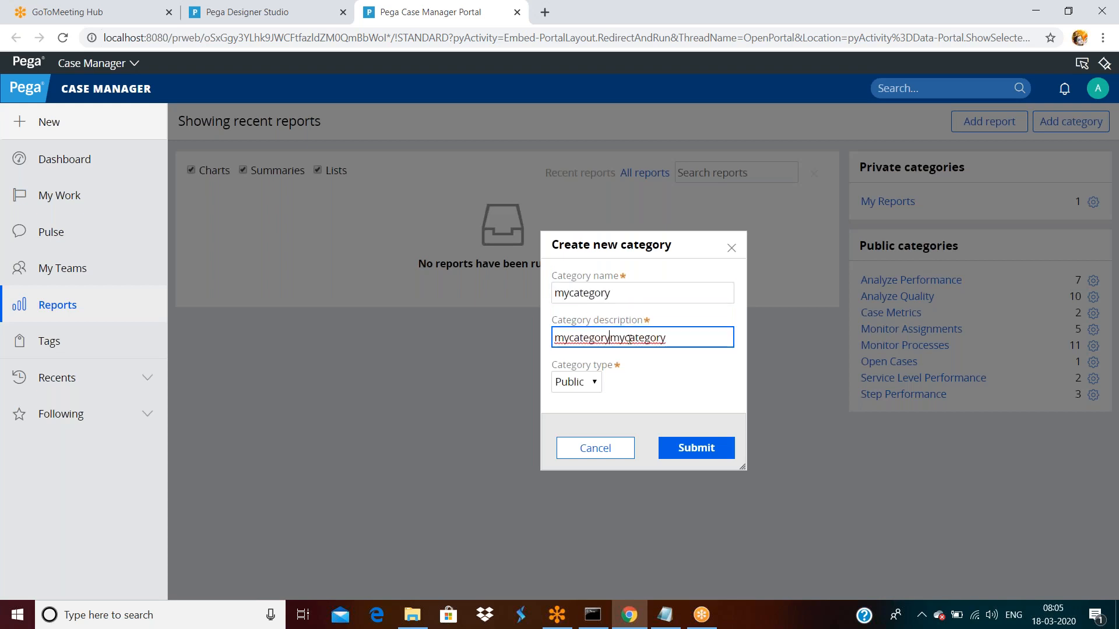
click(683, 447)
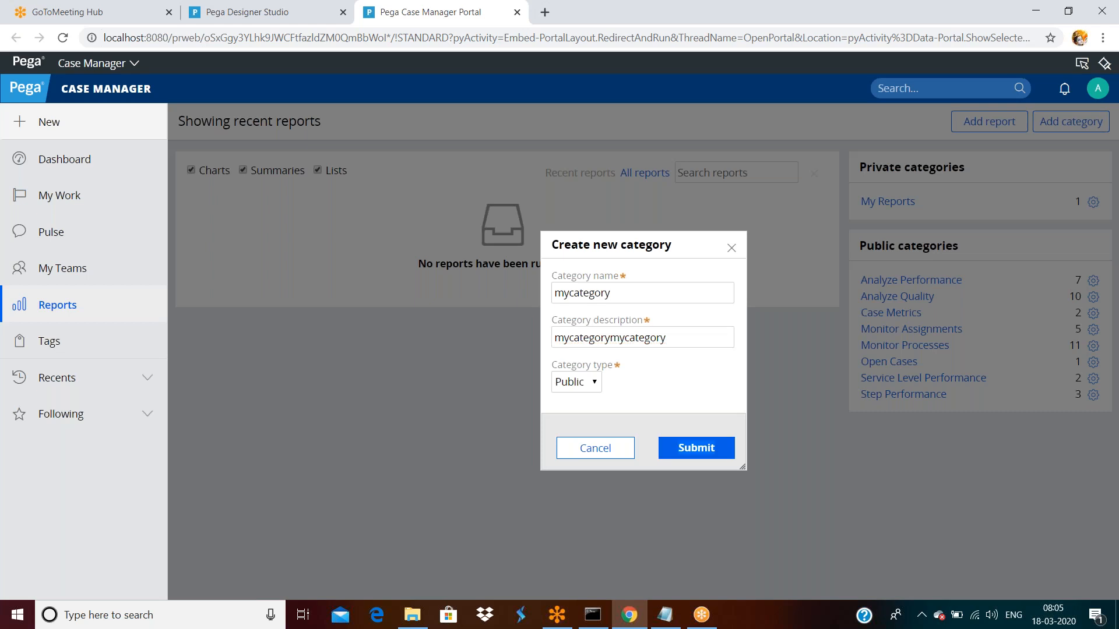
- Refresh the Testapp ruleset and list the Category rules in version 01-01-01
click(246, 13)
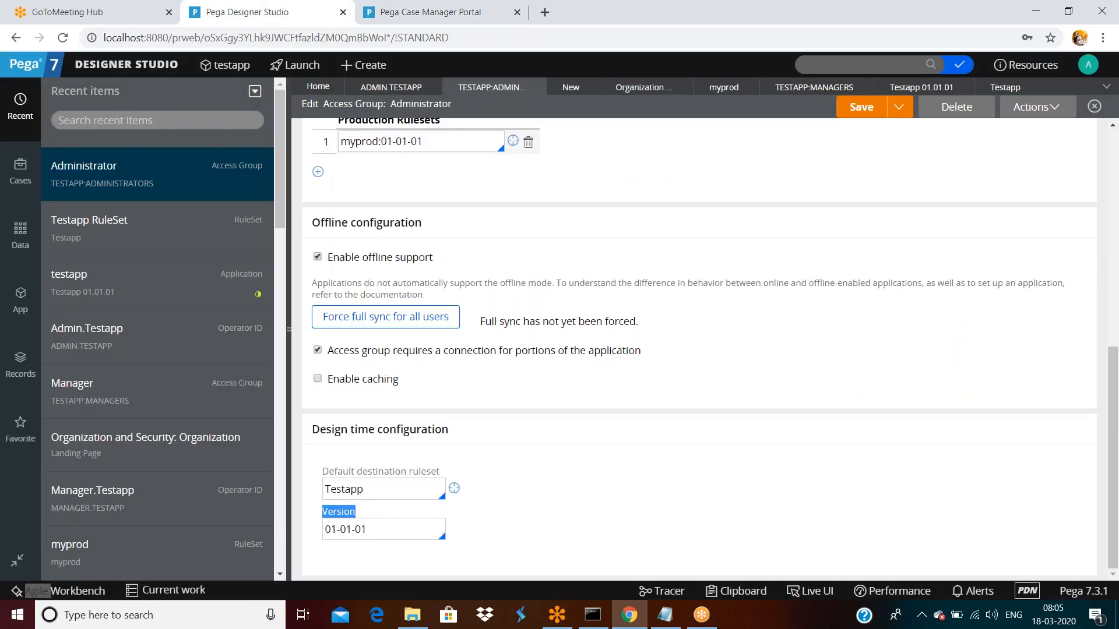
click(1005, 87)
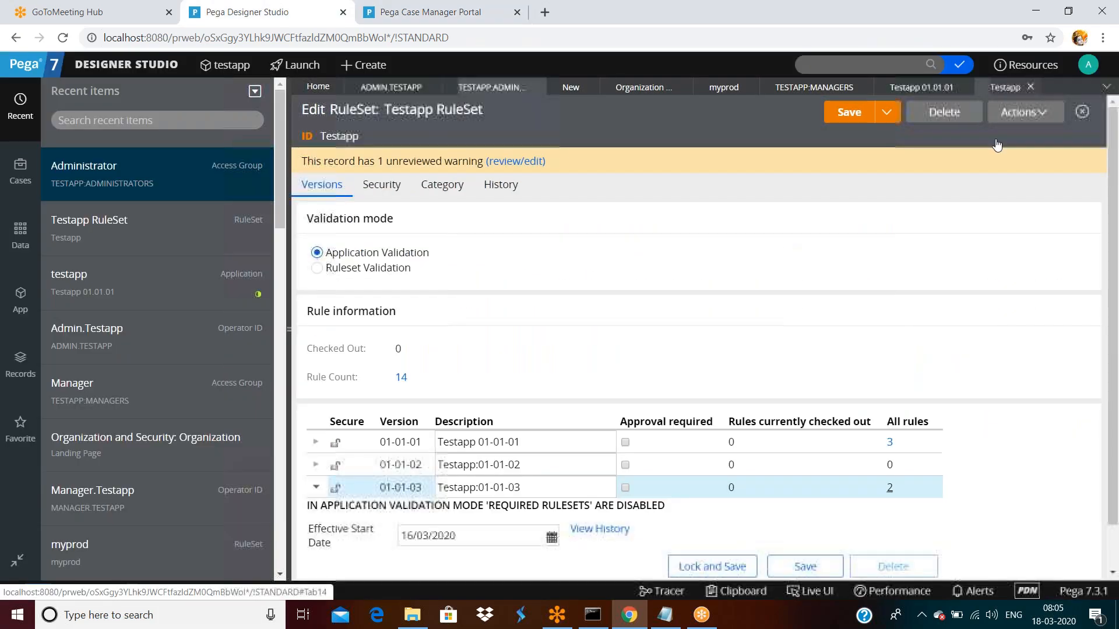
click(1021, 112)
click(992, 135)
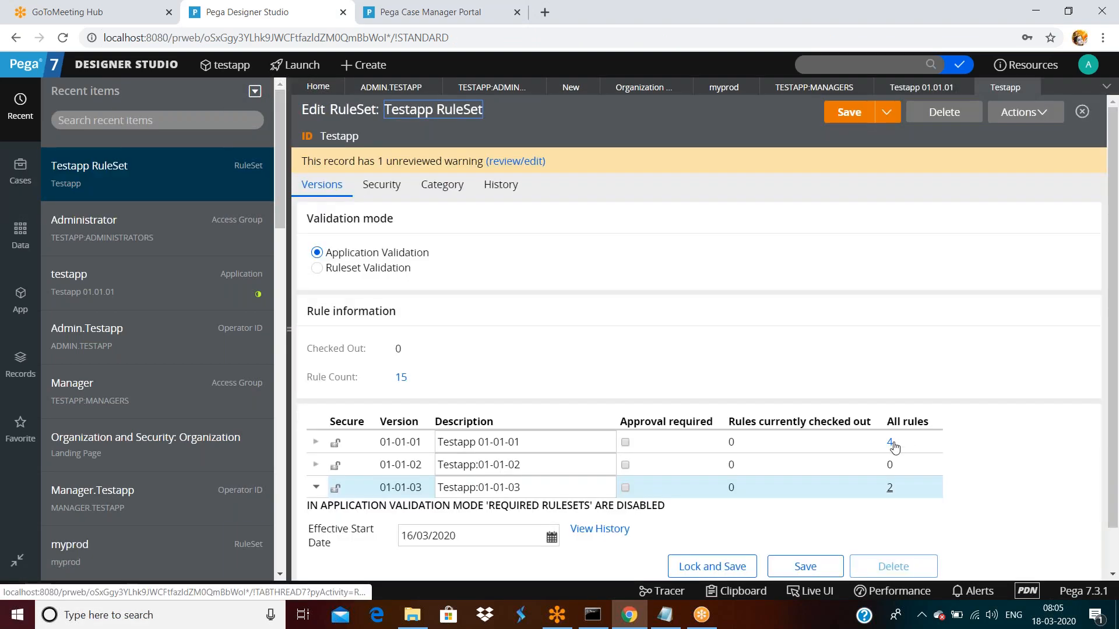
click(891, 443)
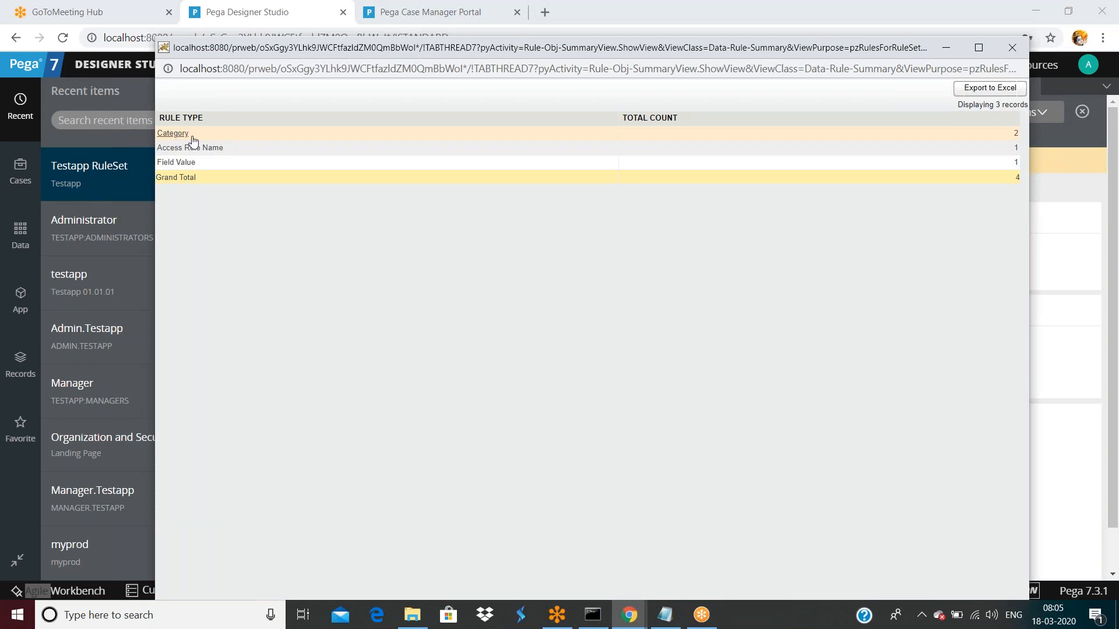
click(190, 134)
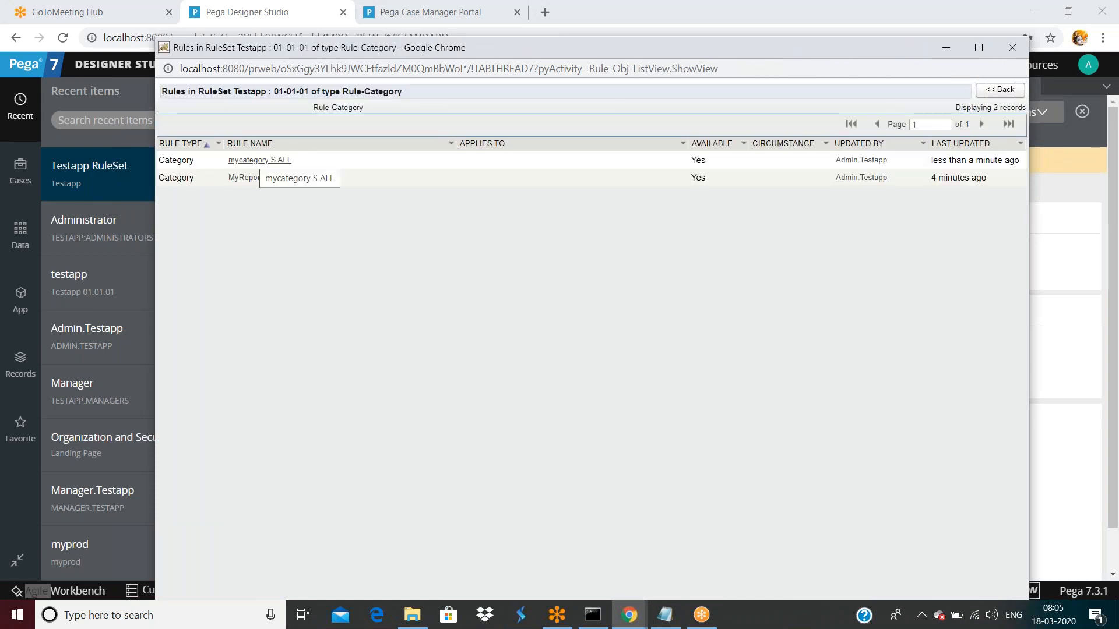
double_click(784, 48)
double_click(729, 26)
double_click(770, 13)
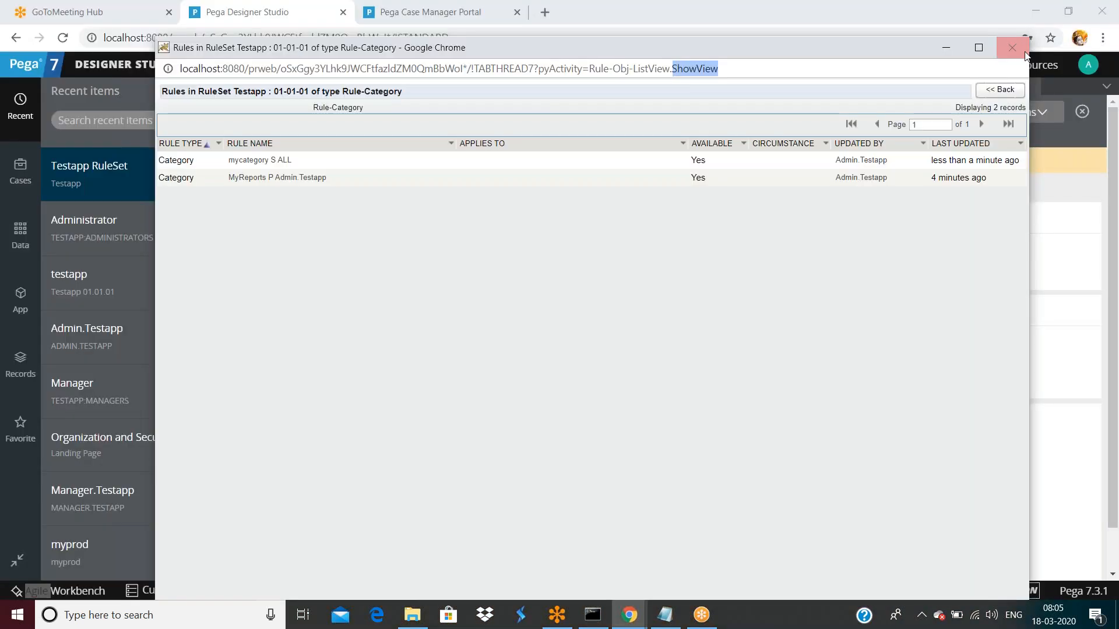
click(1016, 48)
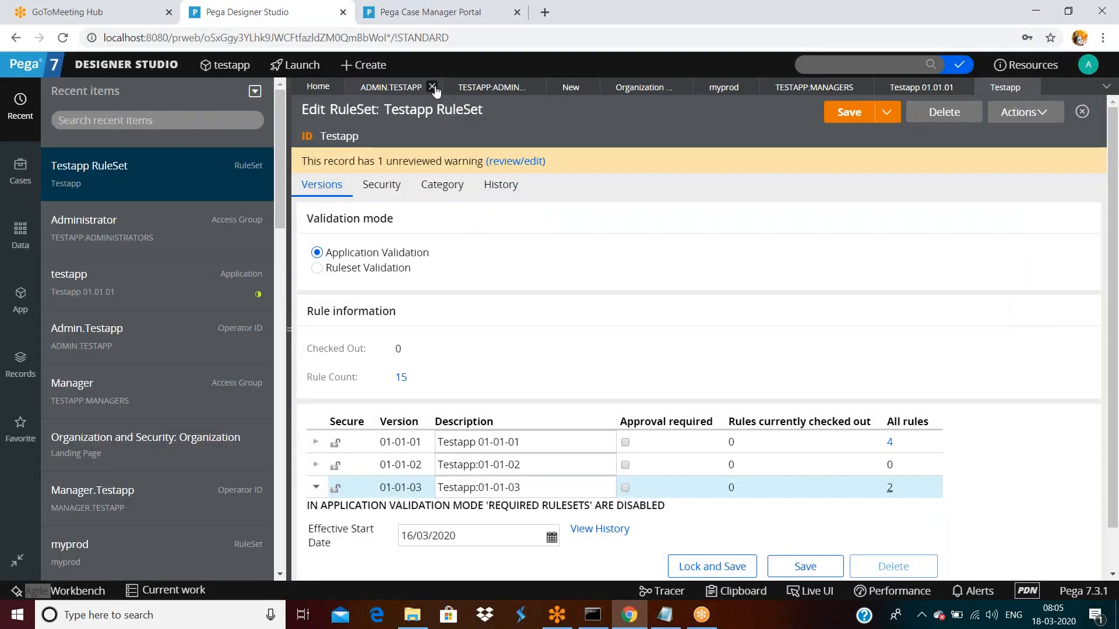
- Check the Administrator access group's default destination ruleset version, then open the Testapp ruleset
click(420, 87)
click(473, 88)
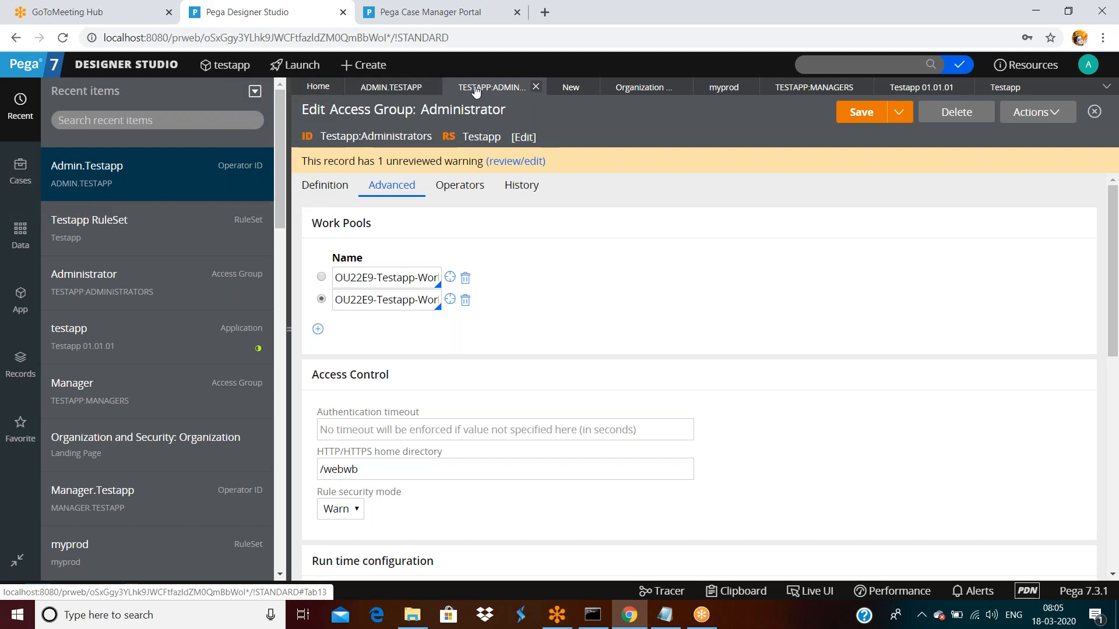
click(391, 87)
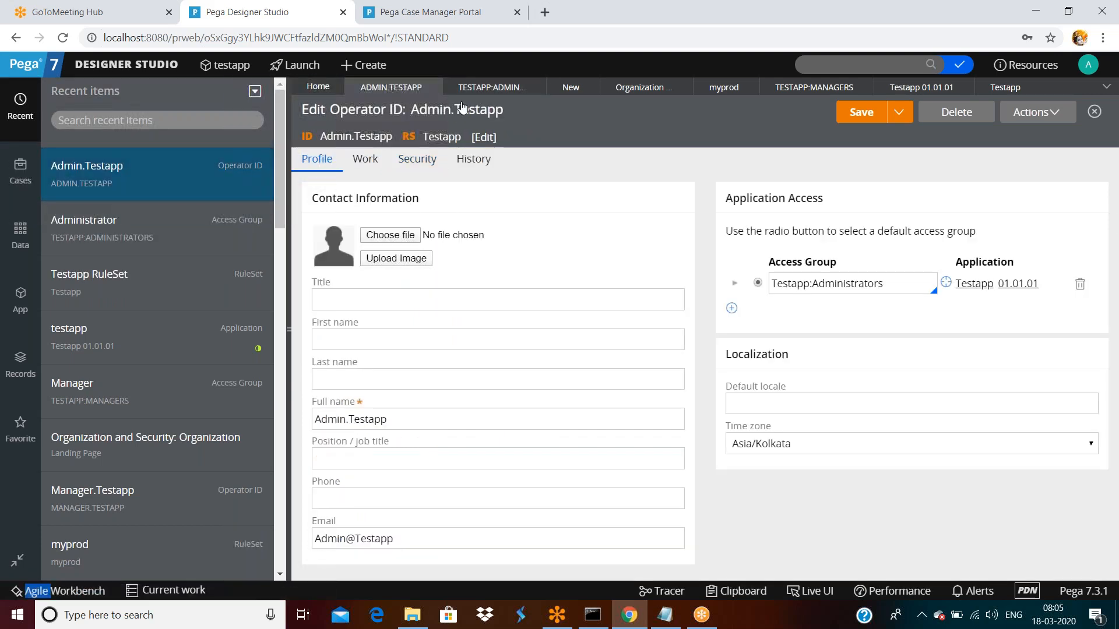
click(491, 87)
scroll(466, 380, down, 10)
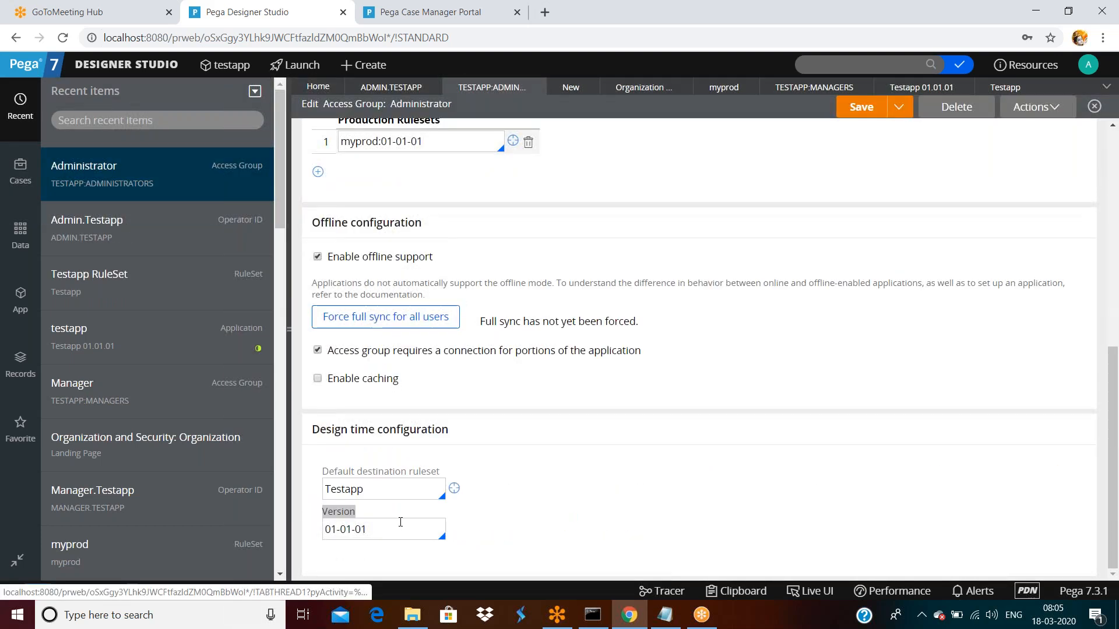
click(395, 529)
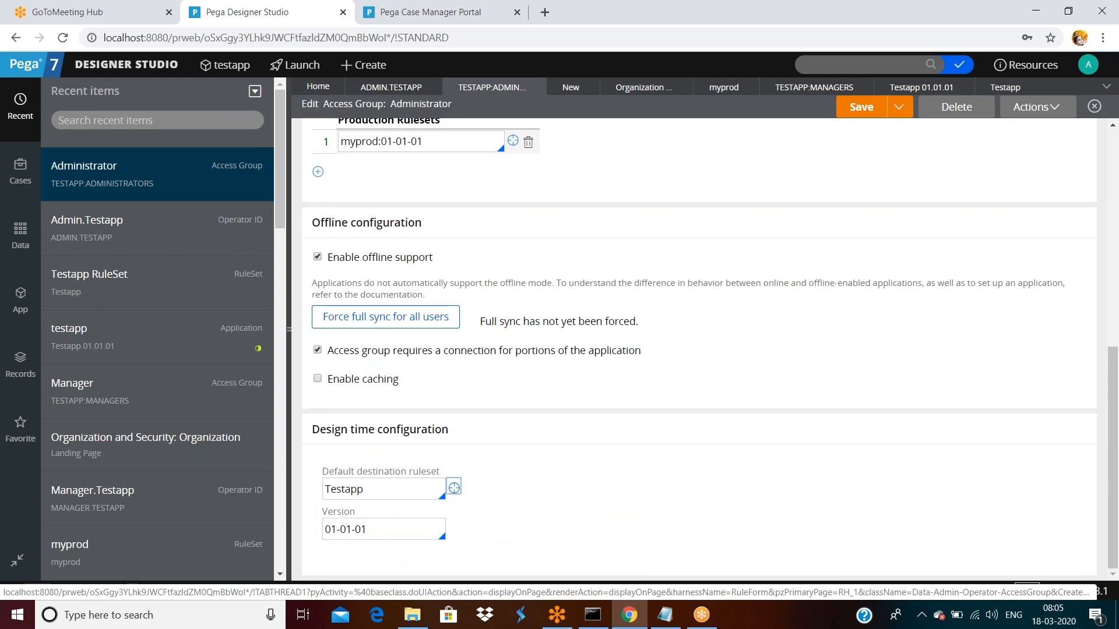
click(452, 490)
scroll(317, 408, down, 1)
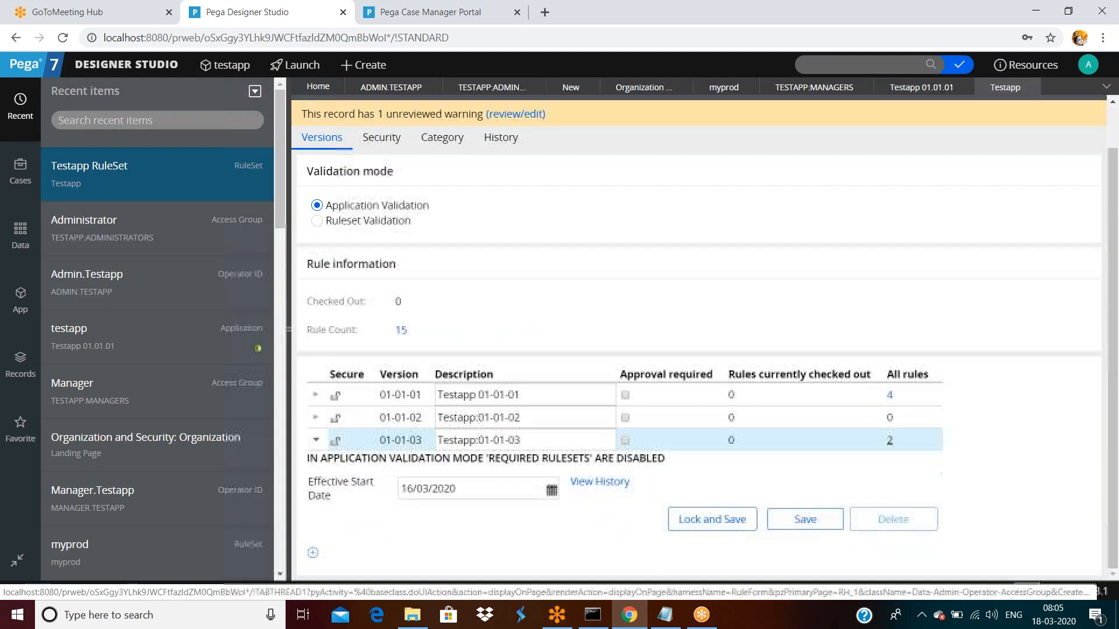
- Lock Testapp version 01-01-01 with a confirmed password and save the ruleset
click(316, 396)
drag(752, 475, 653, 486)
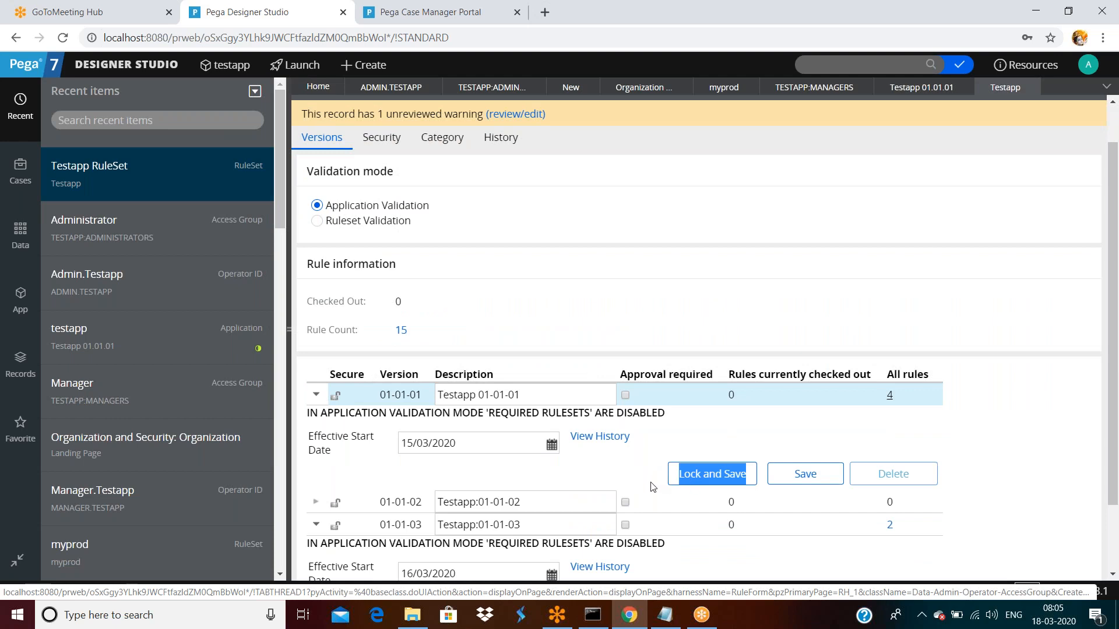
click(653, 318)
text(****)
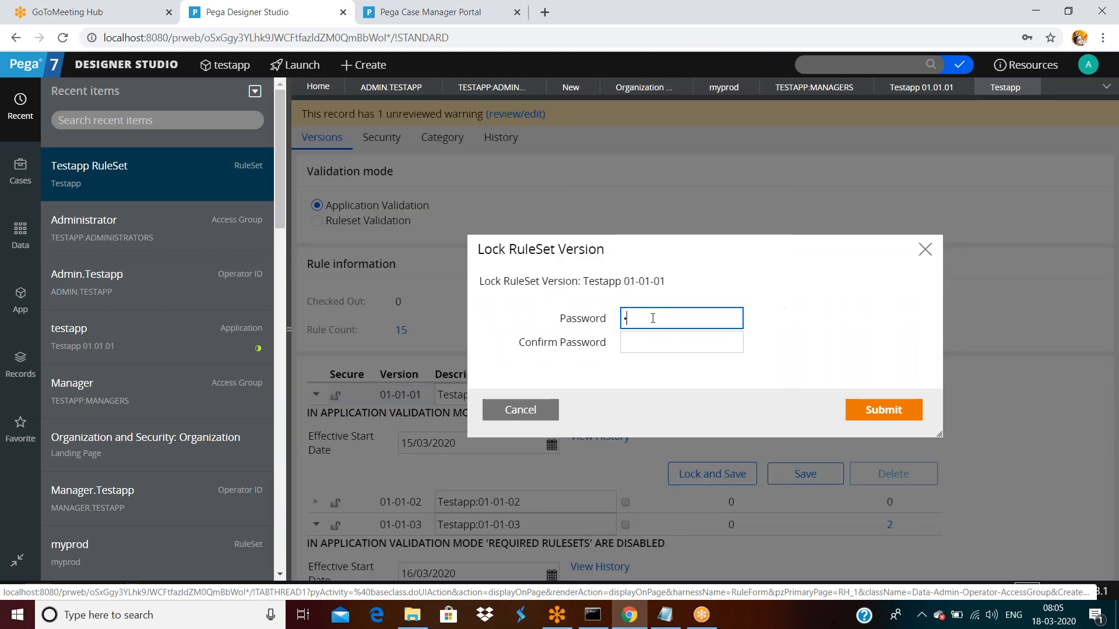
key(Tab)
text(****)
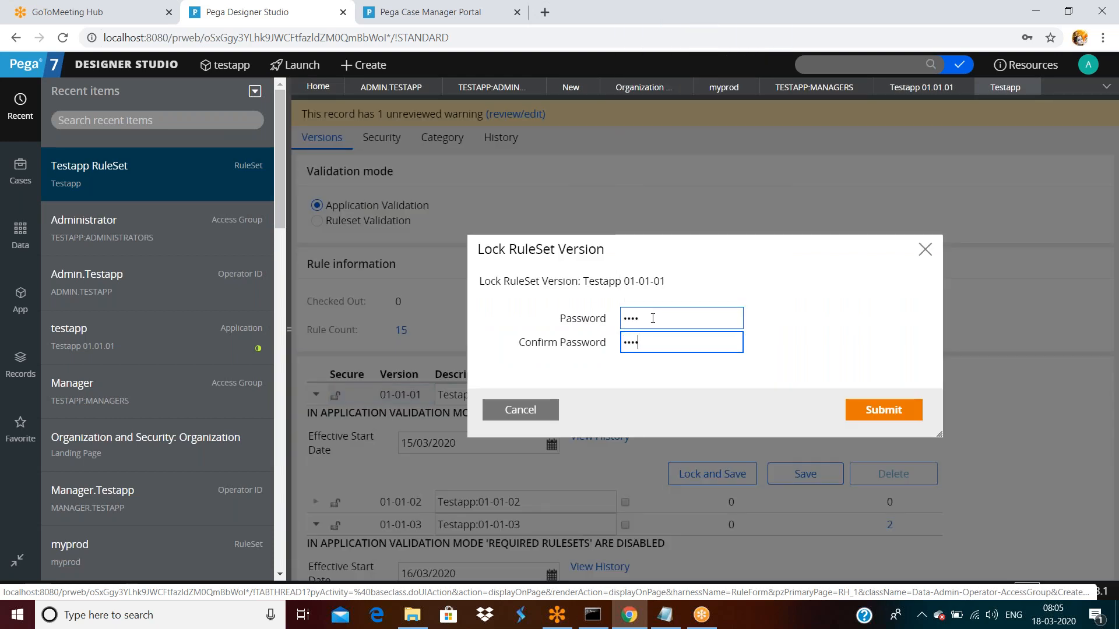
click(910, 409)
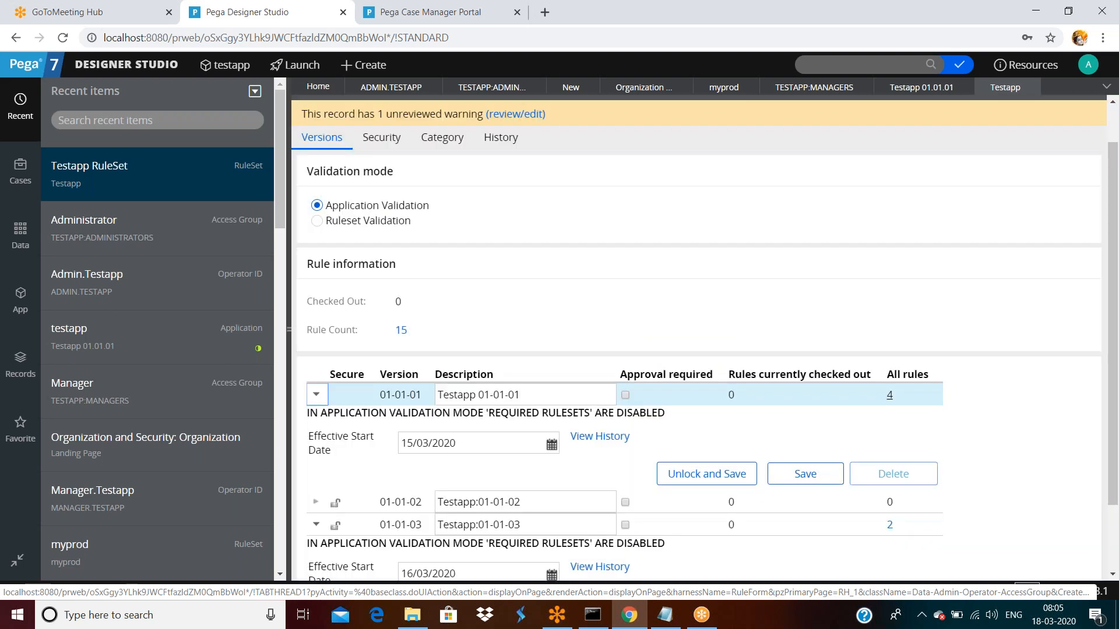
click(805, 475)
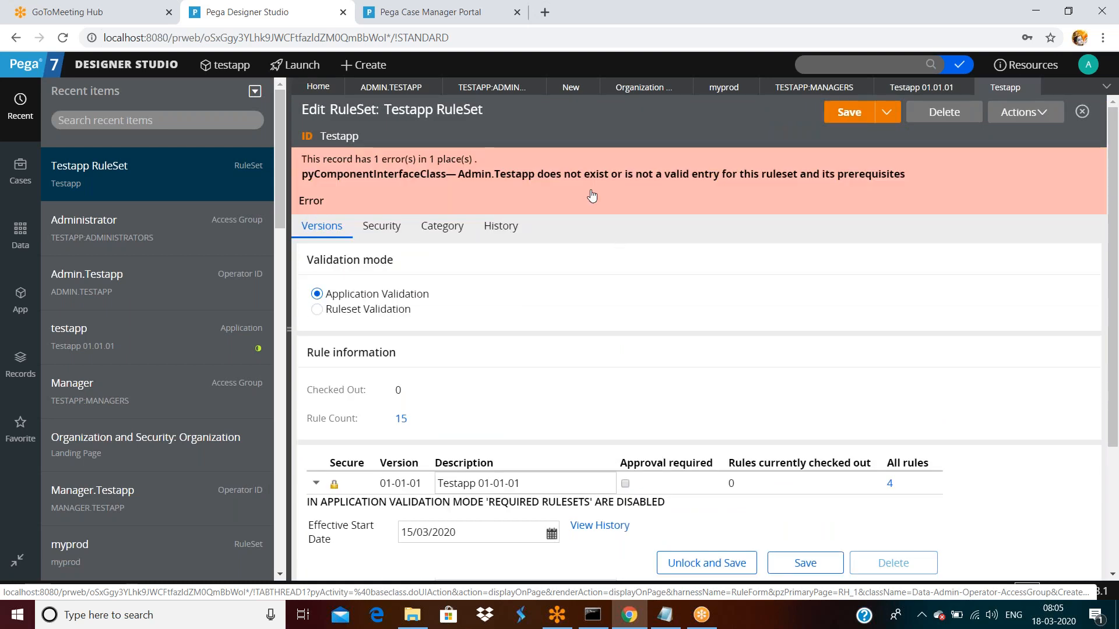
scroll(552, 359, down, 1)
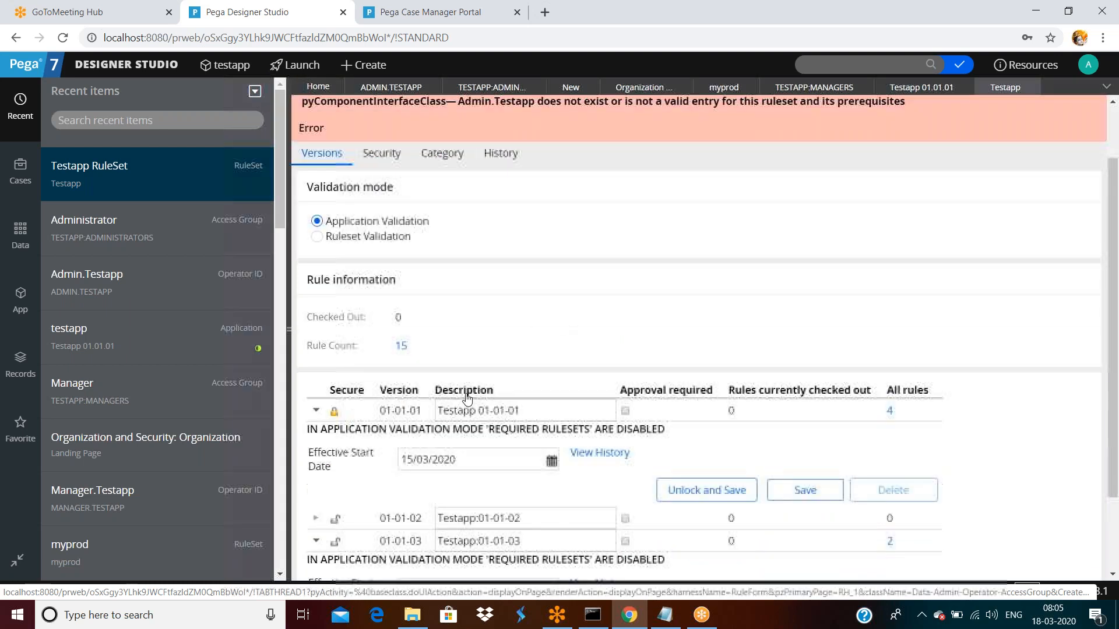
- Attempt to submit a new category 'sdafsaf' with description 'fsafdsaf'
click(432, 13)
click(1087, 123)
click(594, 294)
text(sdafsaf)
click(601, 335)
text(fsafdsaf)
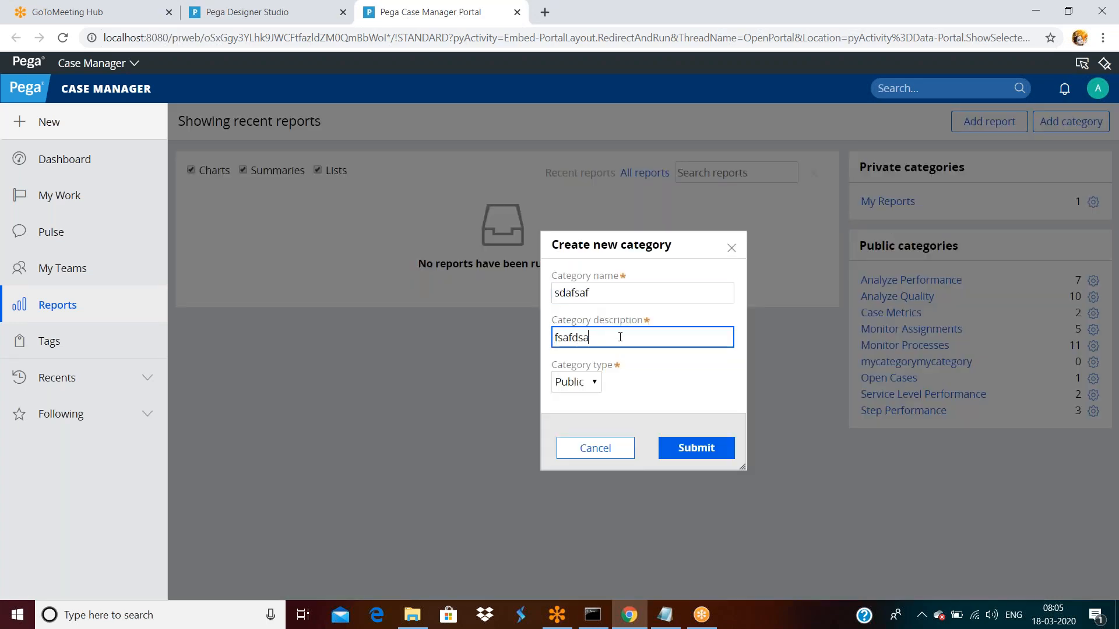
click(696, 449)
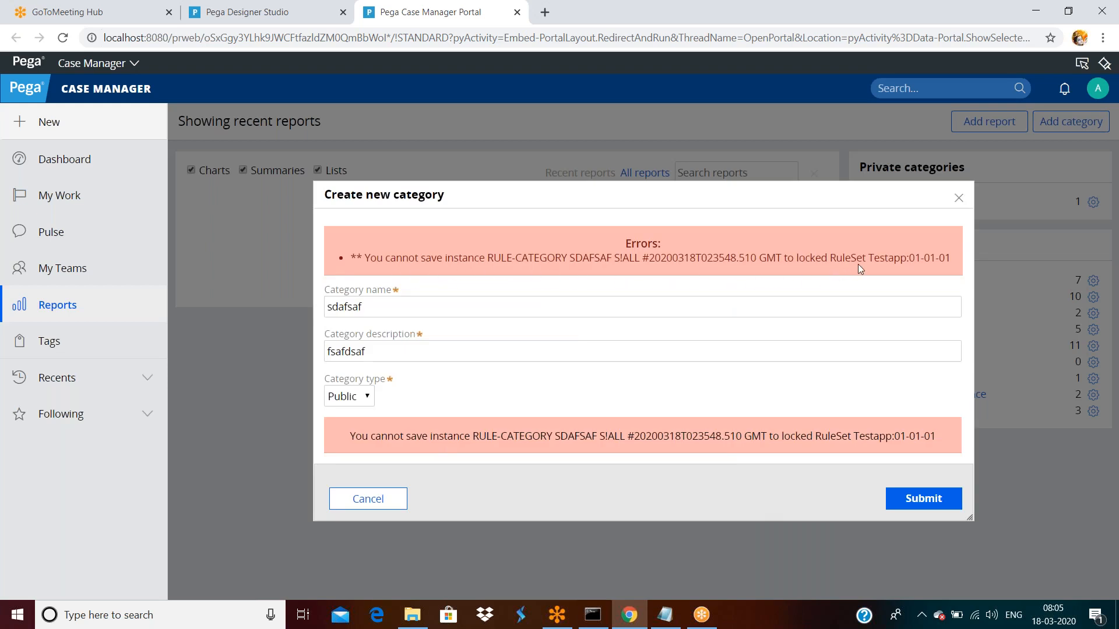
- Read the Testapp:01-01-01 locked-ruleset error and cancel the rejected category
triple_click(952, 264)
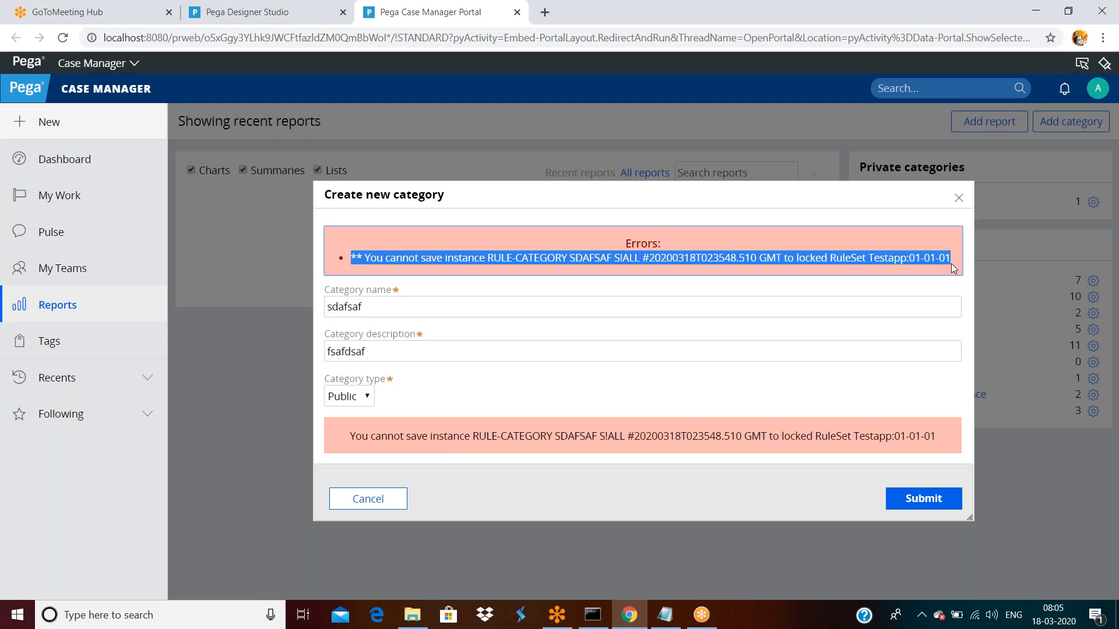
click(373, 499)
click(251, 12)
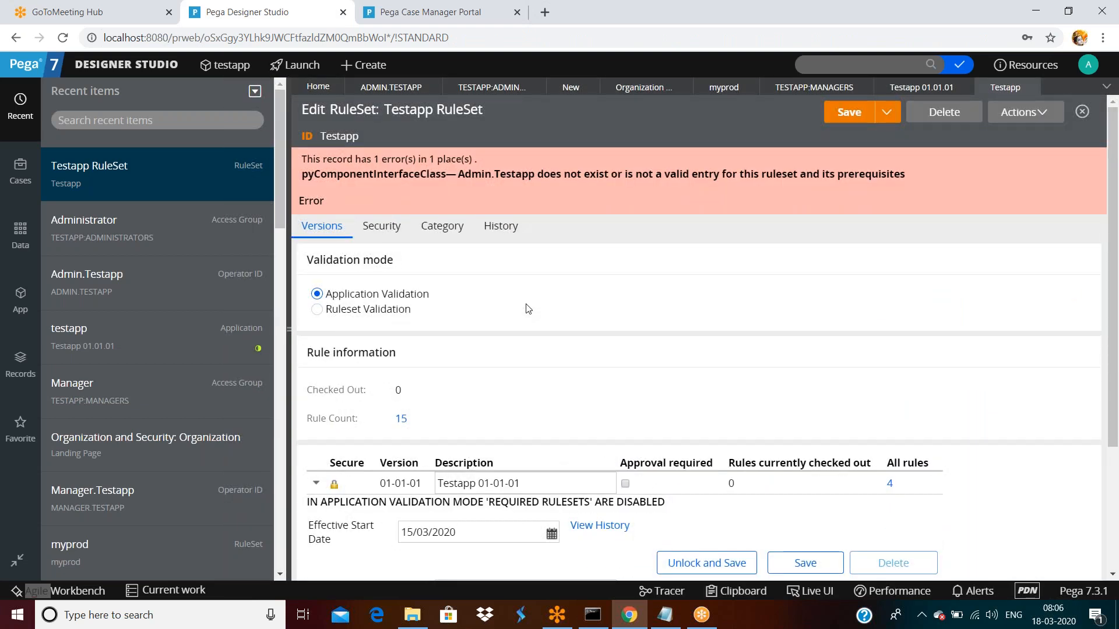
- Review the Testapp RuleSet form, then close it discarding unsaved changes
scroll(538, 340, down, 1)
scroll(537, 340, down, 3)
scroll(495, 355, down, 3)
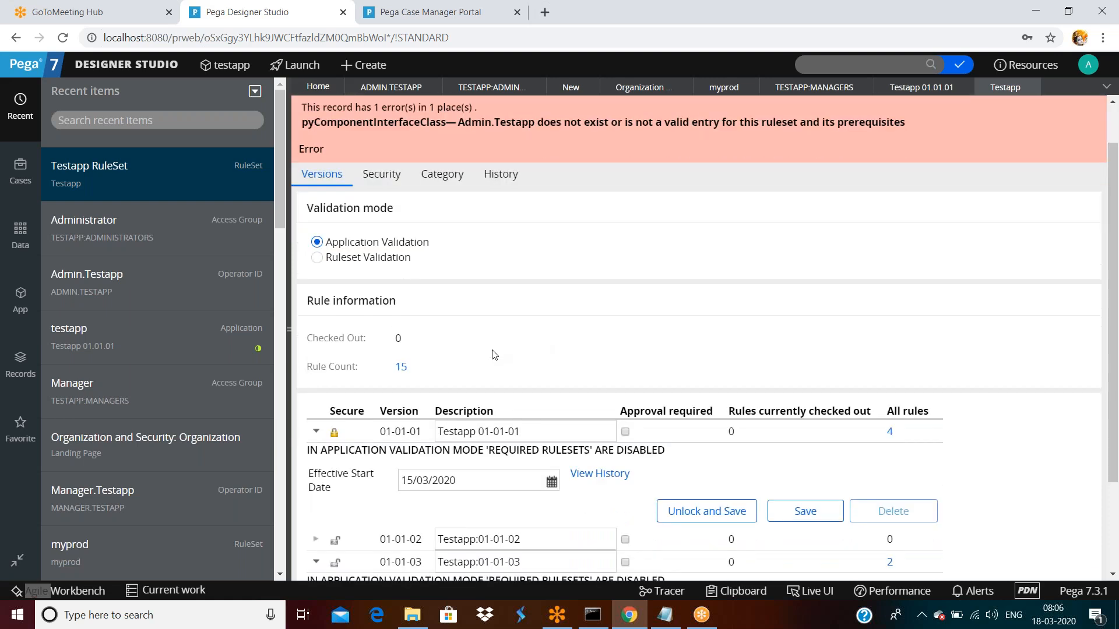
scroll(495, 355, up, 3)
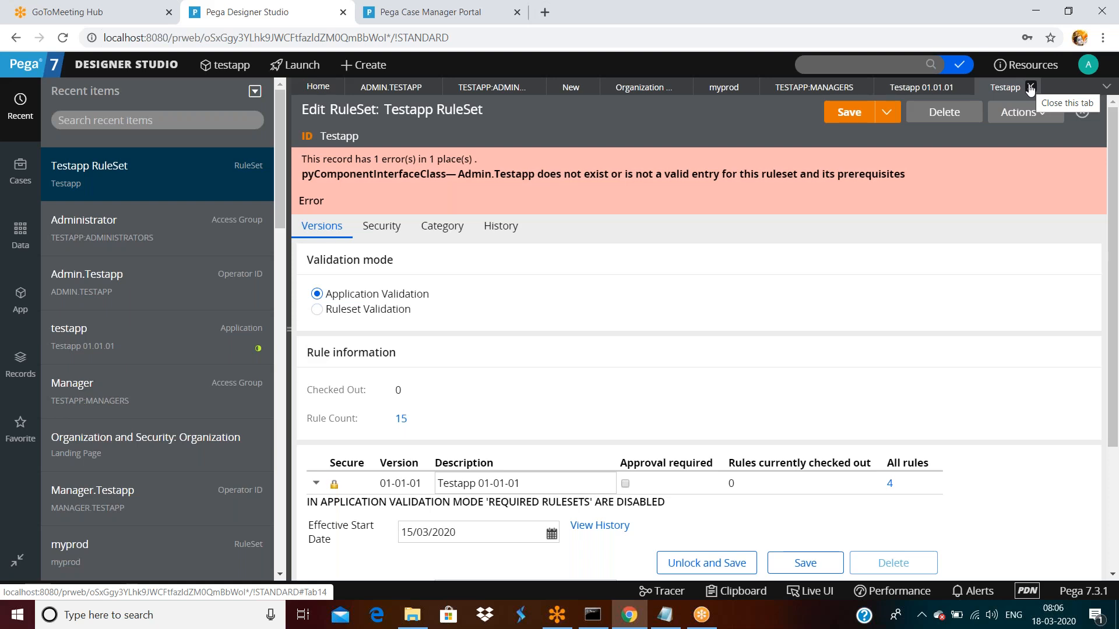
click(1030, 89)
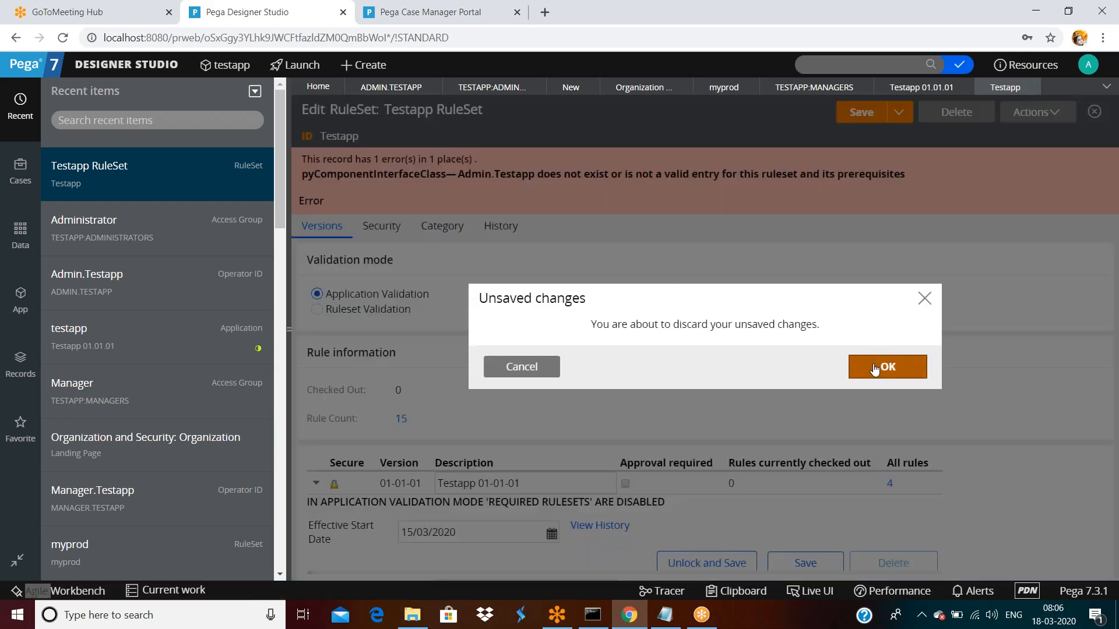
click(913, 360)
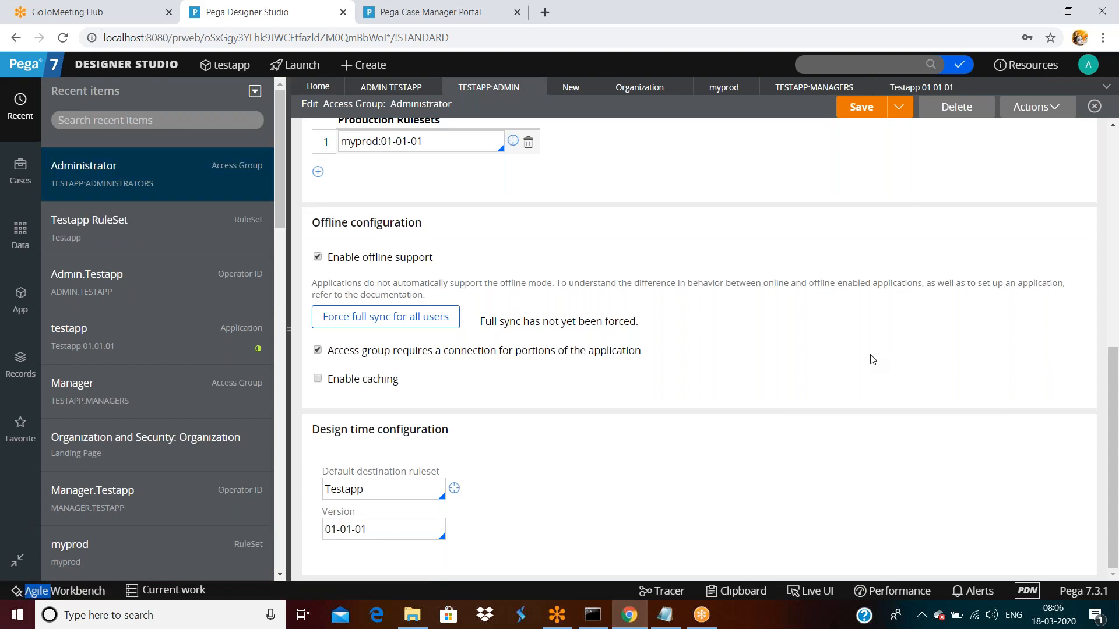